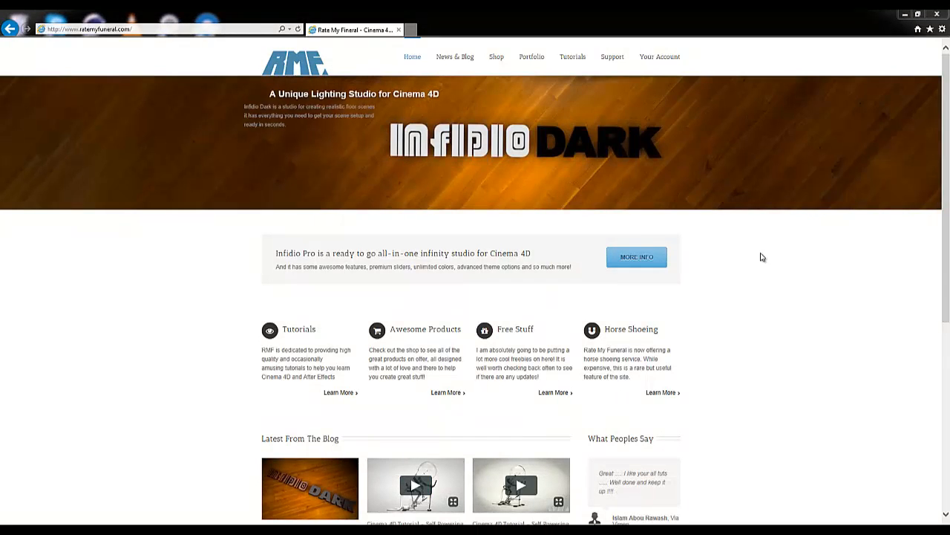
Look at the reference render 4.jpg of the bulb figure's exercise bike, put it away, and switch to Cinema 4D.
left_click_drag(949, 112, 431, 99)
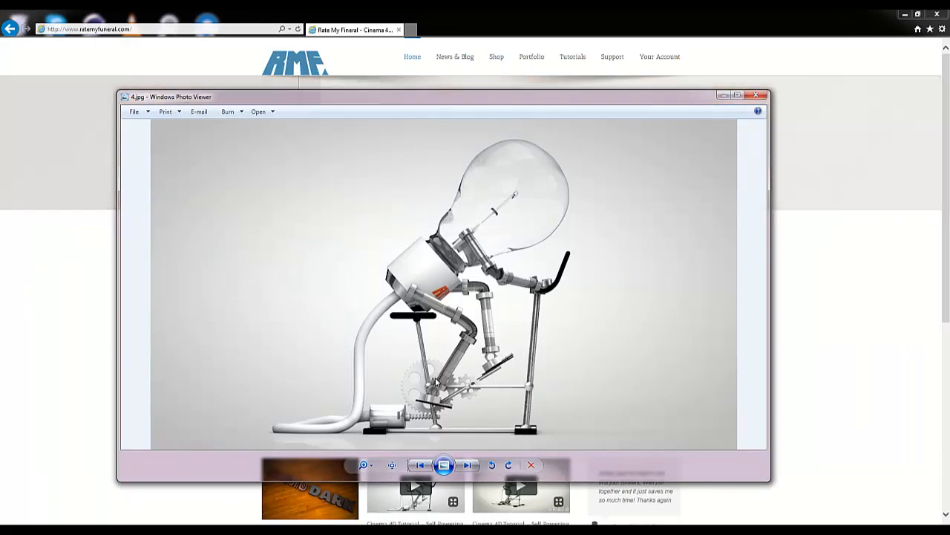
left_click(722, 96)
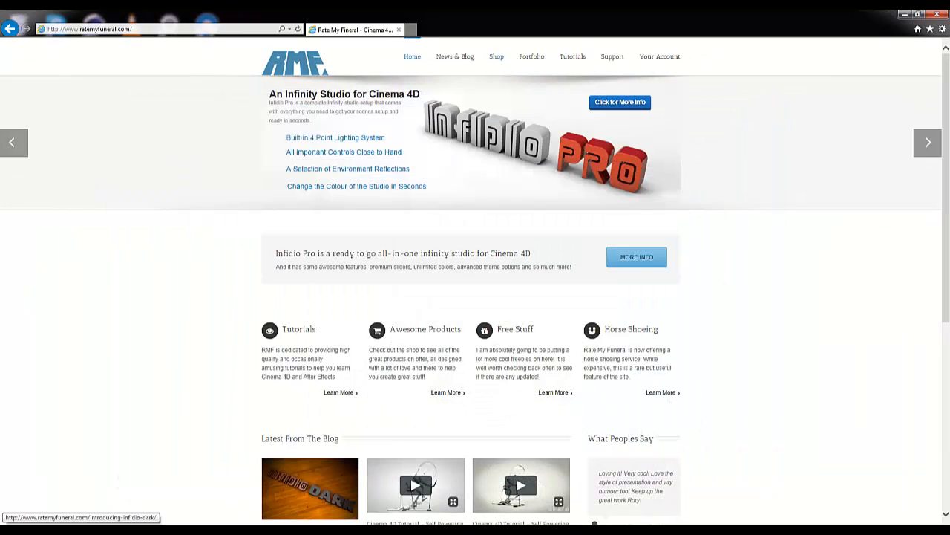
mouse_move(136, 523)
left_click(136, 475)
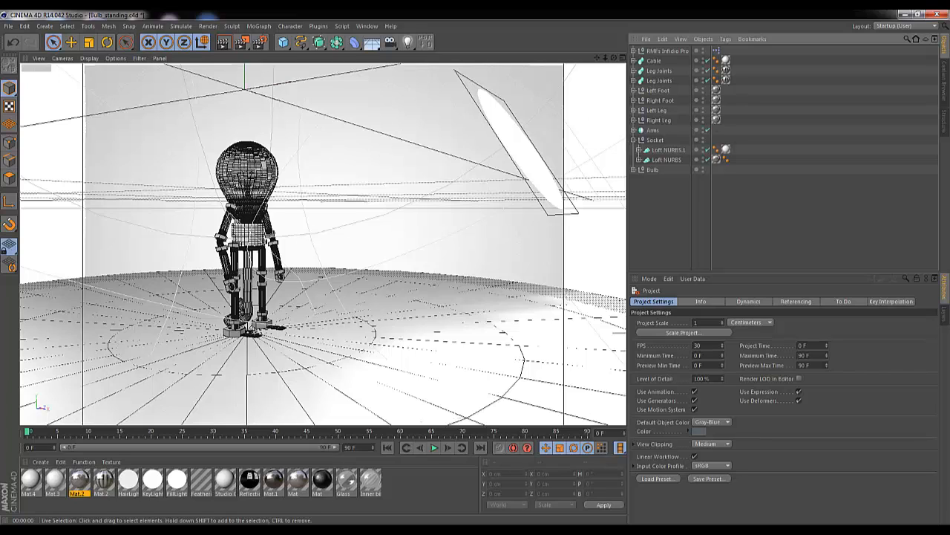
Add a cube, lower it to the standing figure's feet and flatten it to about 14 cm high.
left_click(283, 43)
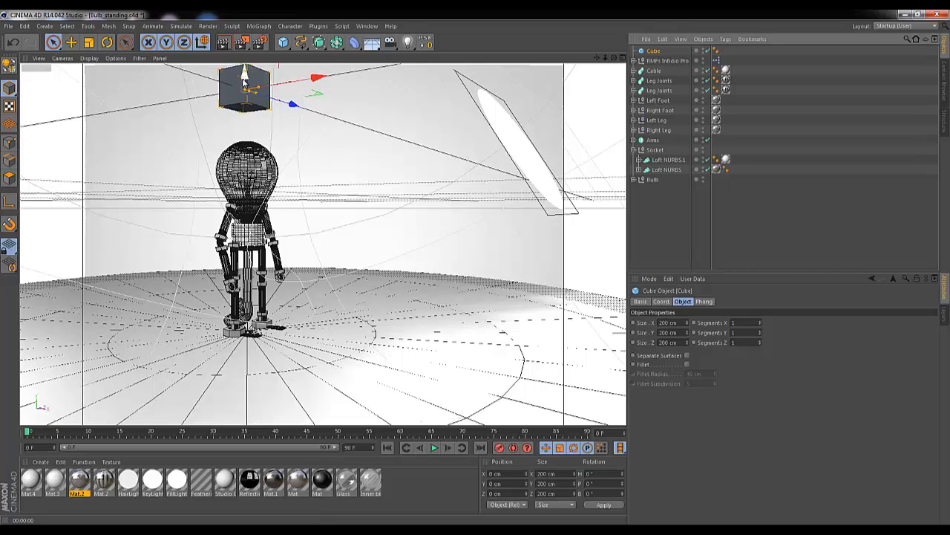
left_click_drag(244, 81, 244, 175)
left_click_drag(242, 214, 250, 322)
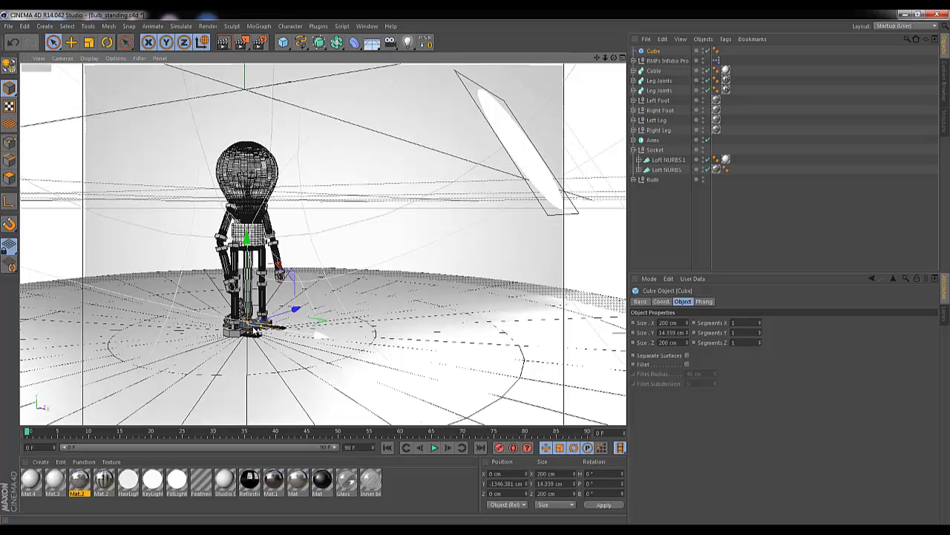
Shape the flat cube into a floor-level plank about 947 cm long and 146 cm wide under the figure.
left_click_drag(268, 334, 347, 344)
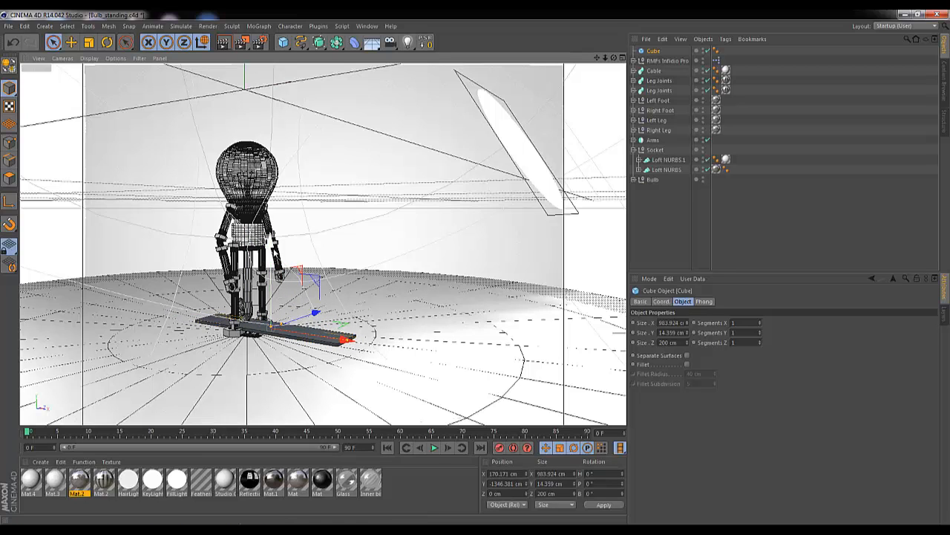
mouse_move(273, 249)
left_mouse_down()
mouse_move(272, 259)
mouse_move(271, 248)
left_mouse_up()
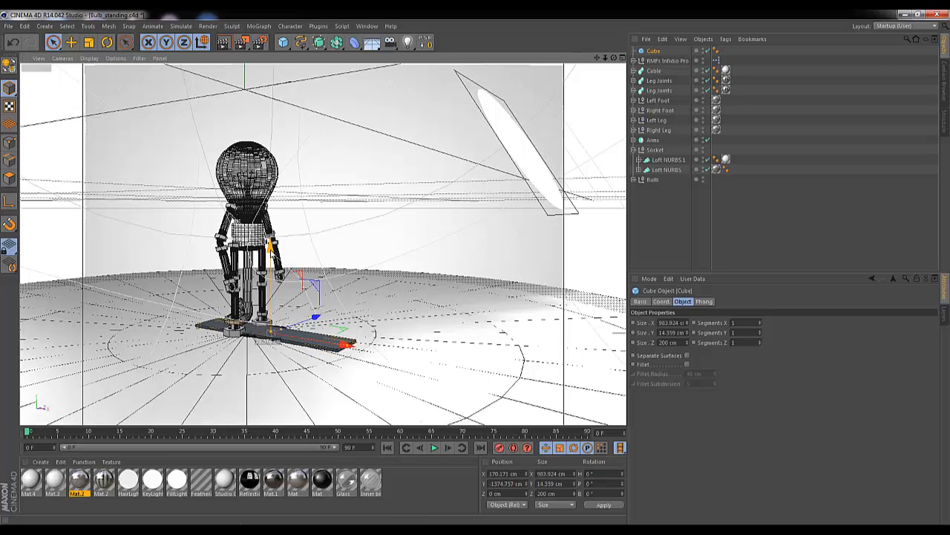
left_click_drag(279, 336, 280, 335)
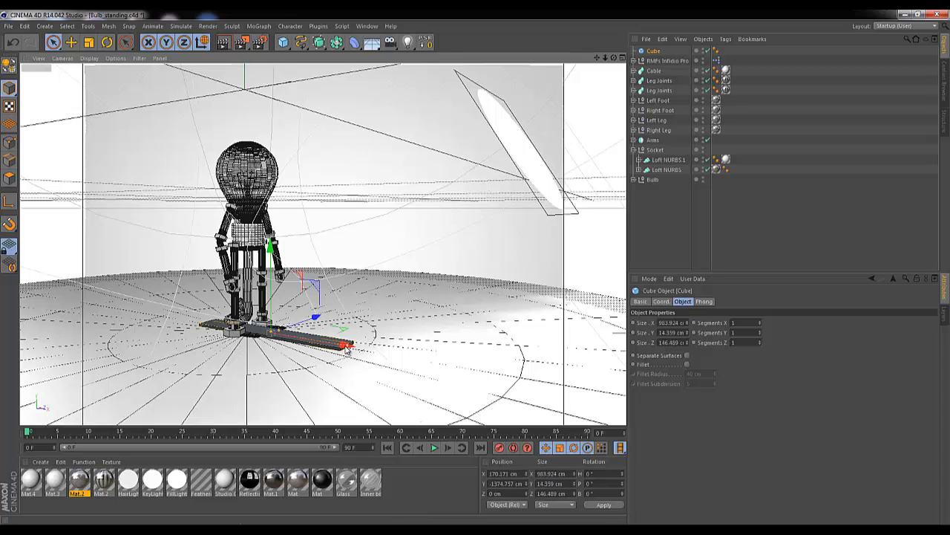
left_click_drag(346, 349, 324, 344)
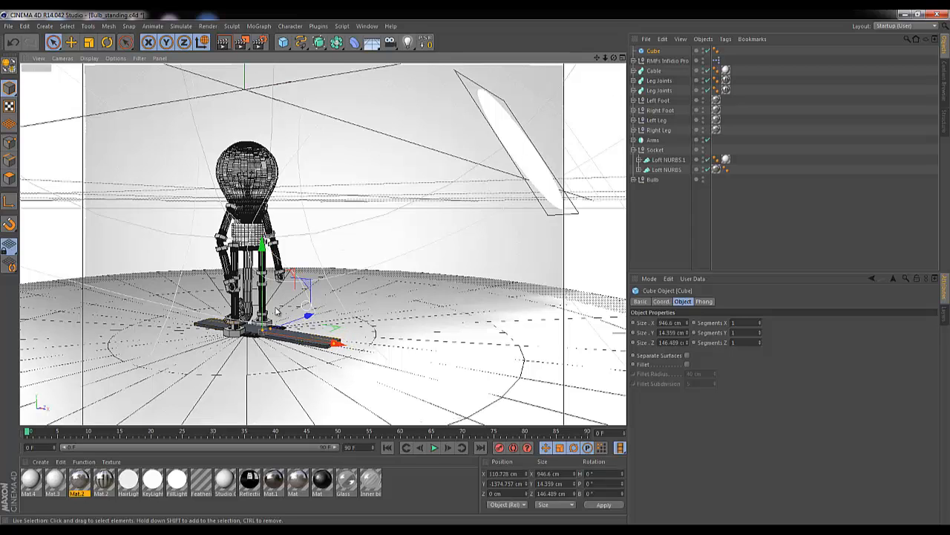
Add a cylinder about 437 cm tall between the figure's legs, standing on the plank to gauge the seat height.
left_click(283, 42)
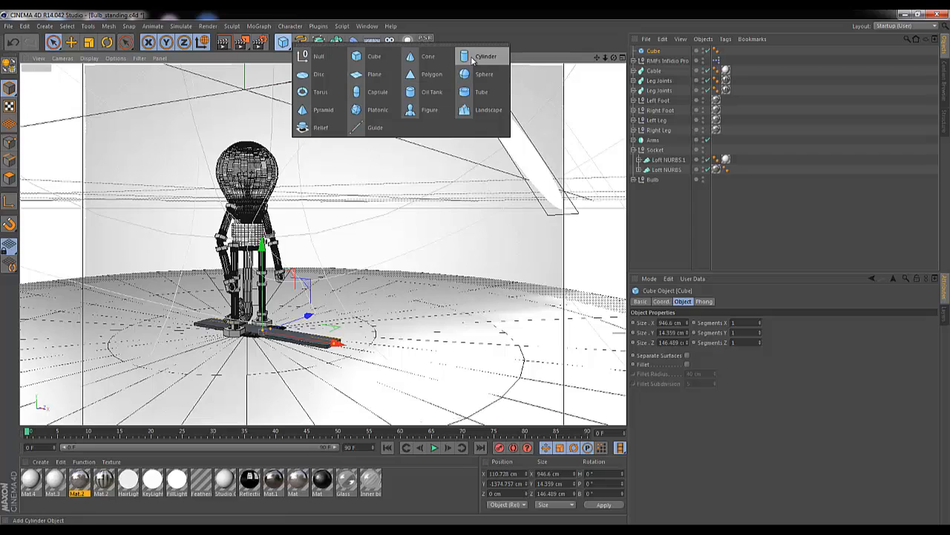
left_click(472, 58)
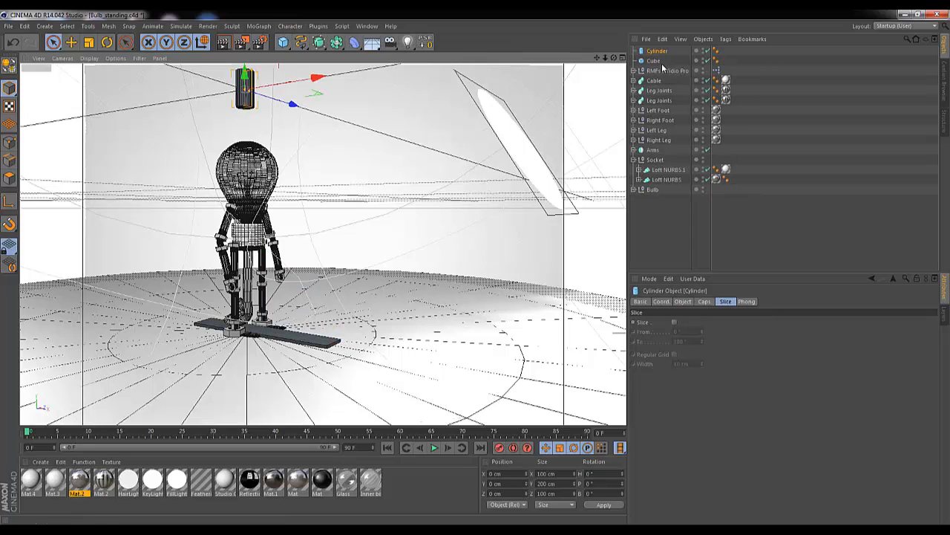
left_click_drag(251, 136, 248, 220)
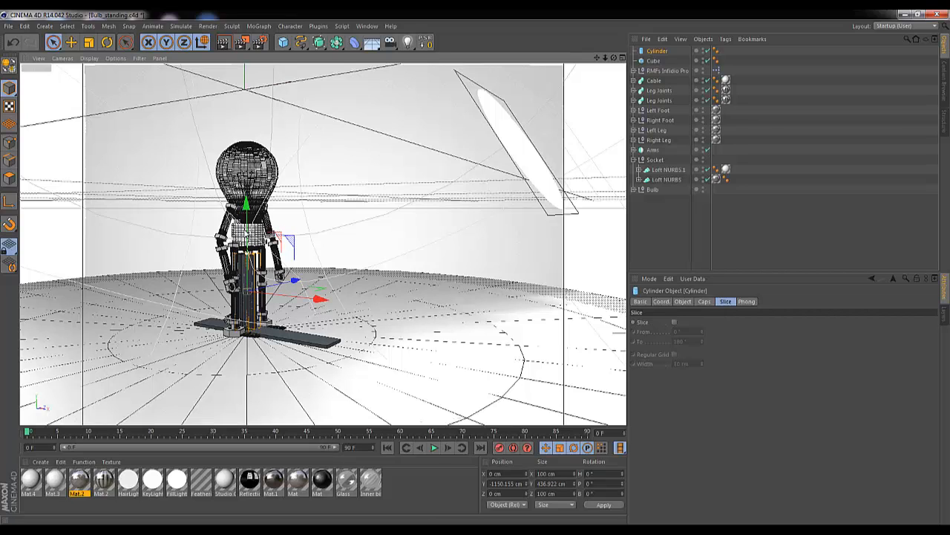
left_click_drag(248, 221, 248, 223)
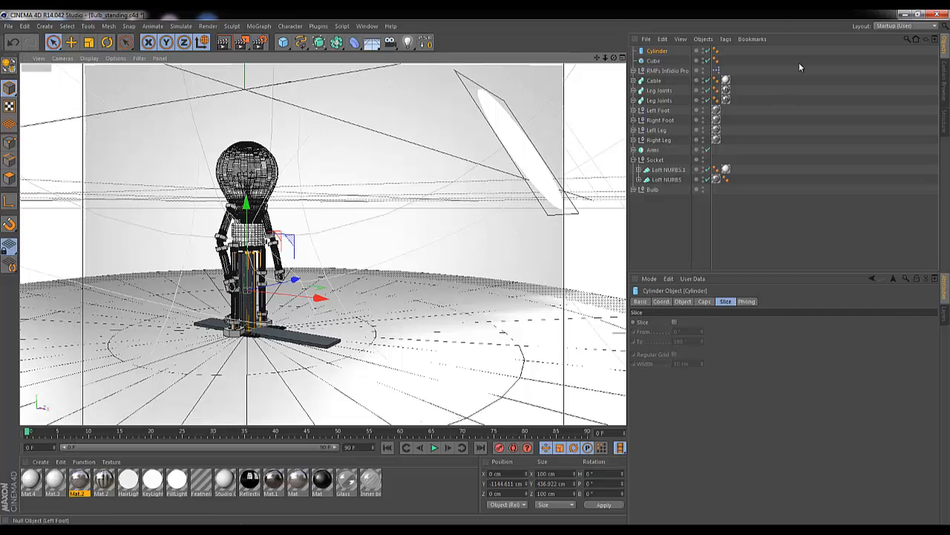
Move the cylinder and cube out of the bulb scene into a new empty project by cutting and pasting.
left_click(654, 61, "ctrl")
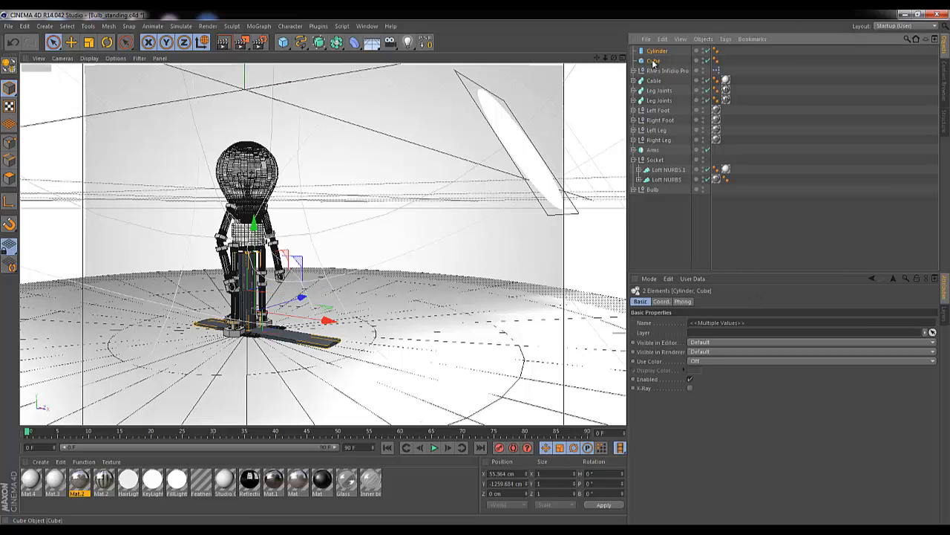
key("ctrl+x")
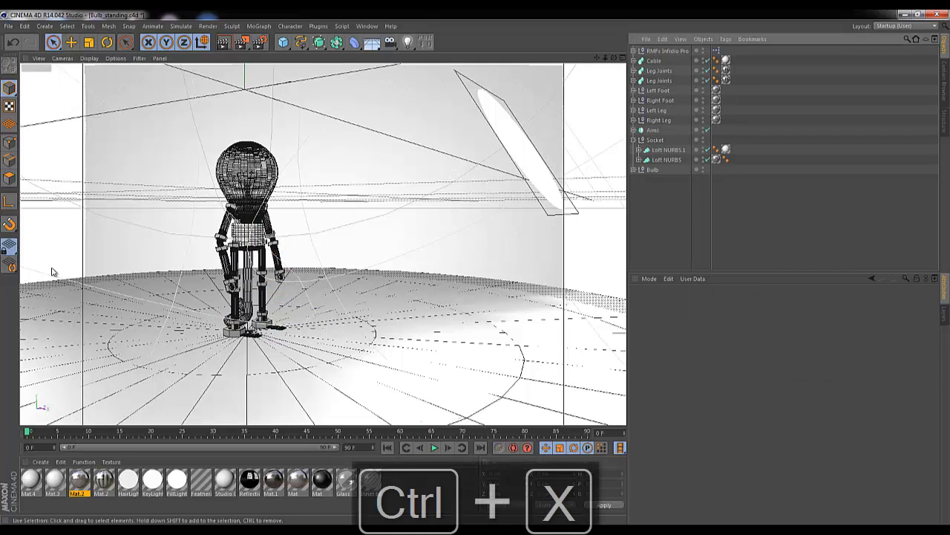
left_click(8, 26)
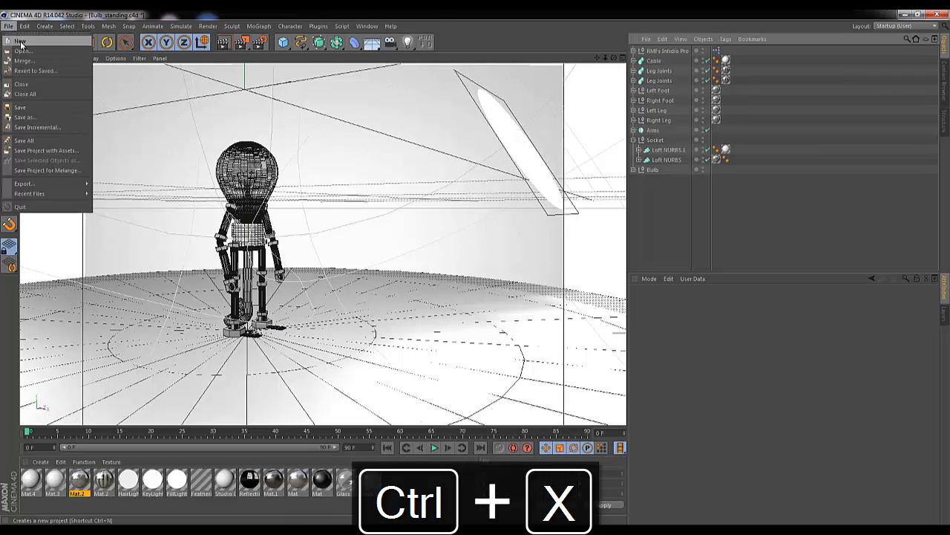
left_click(29, 39)
key("ctrl+v")
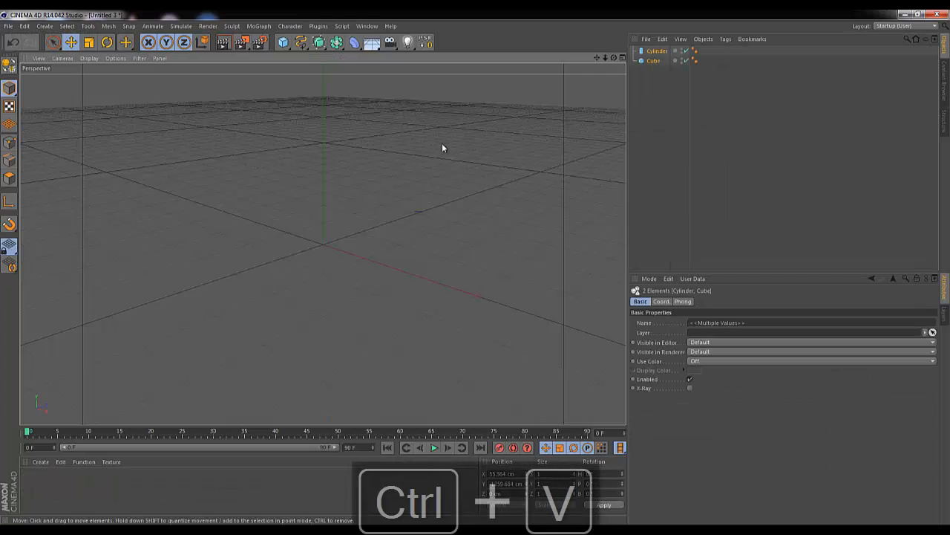
Reset the positions of both the cylinder and the cube to the world origin at 0 cm on all axes.
scroll(473, 268, "down", 6)
scroll(480, 271, "up", 3)
left_click(655, 52)
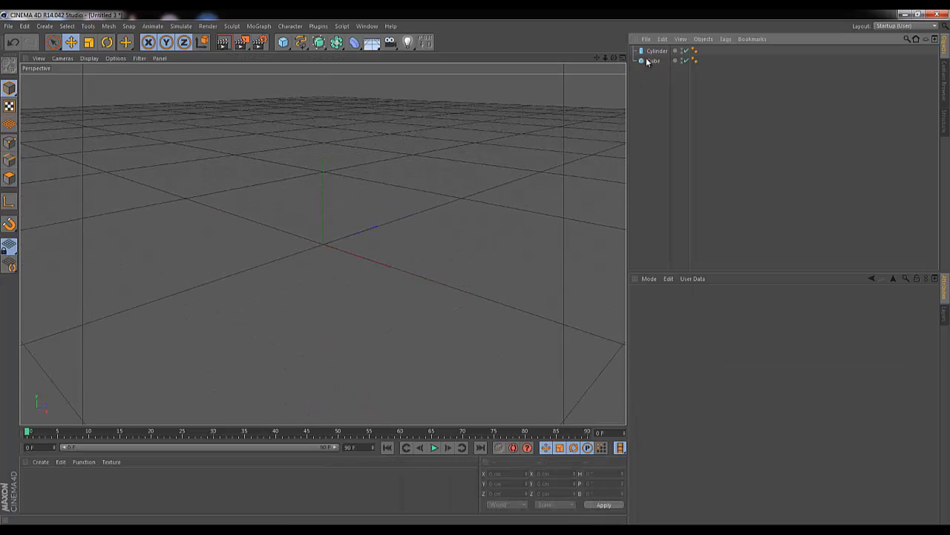
key("s")
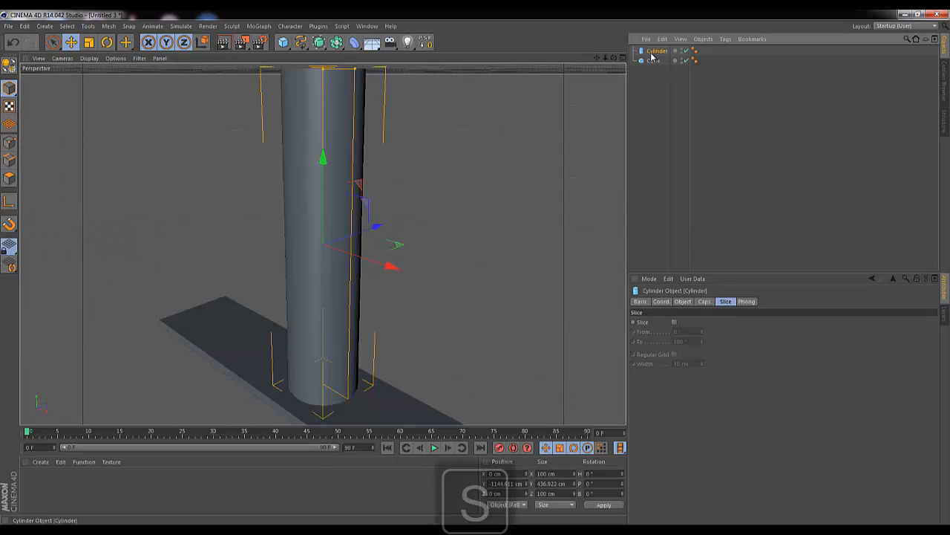
scroll(471, 270, "down", 4)
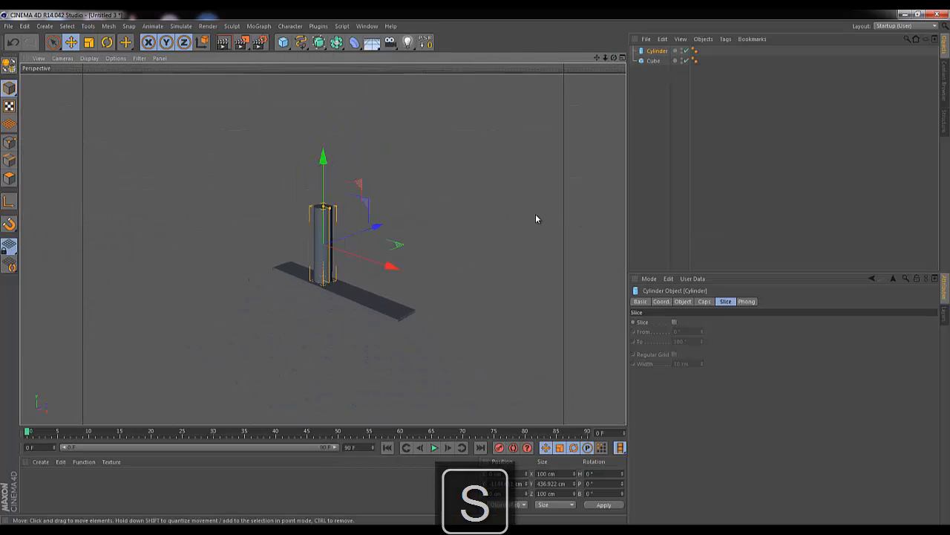
left_click_drag(652, 83, 639, 45)
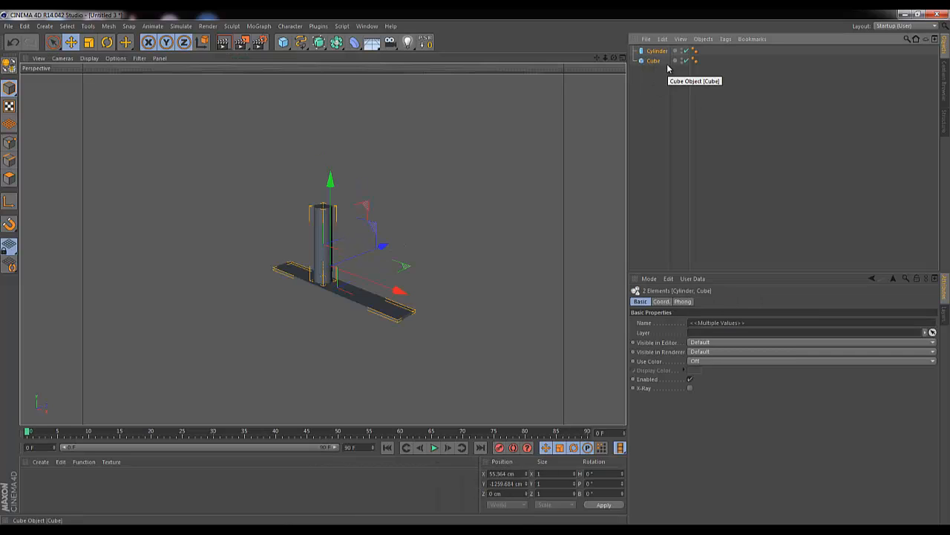
left_click(428, 43)
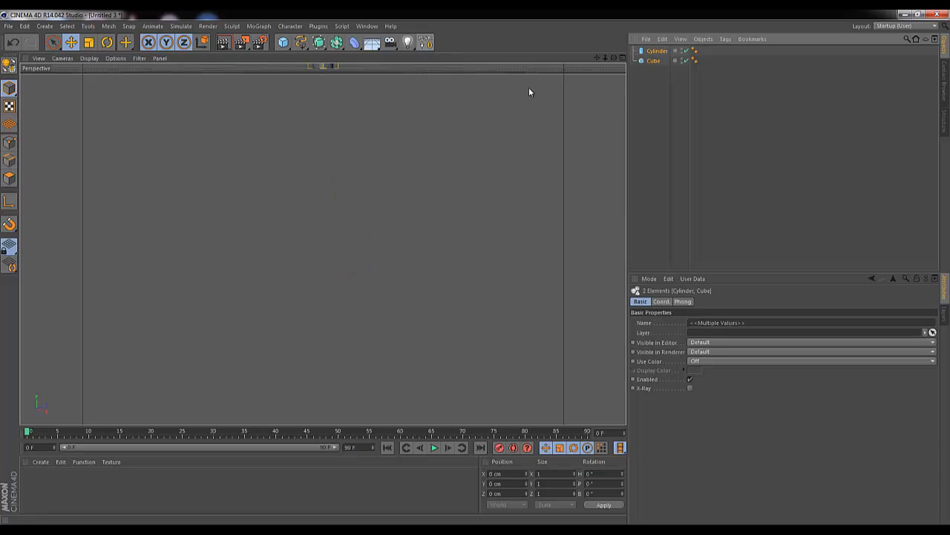
left_click_drag(596, 57, 476, 268)
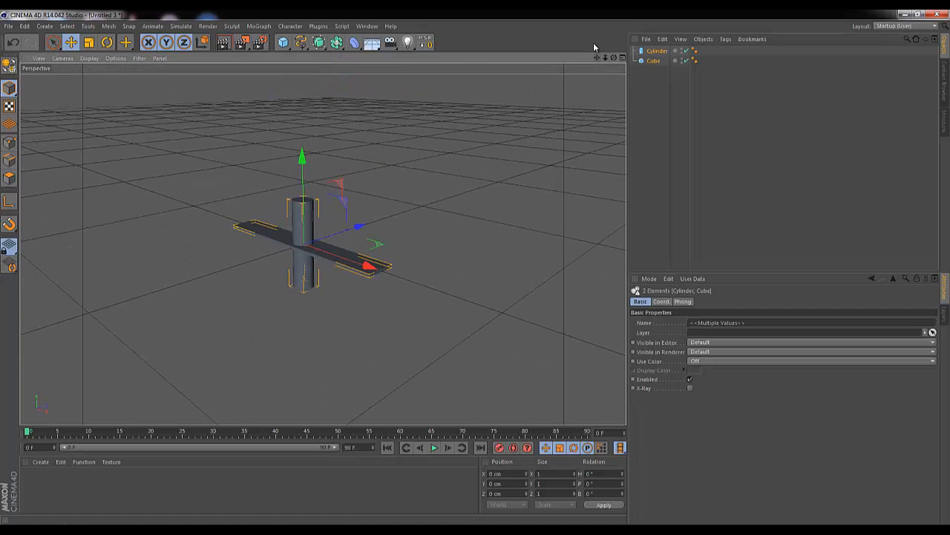
Raise the cylinder to about Y 229 cm so it stands on the plank, and display objects shaded with edge lines.
left_click(657, 51)
left_click_drag(303, 151, 307, 113)
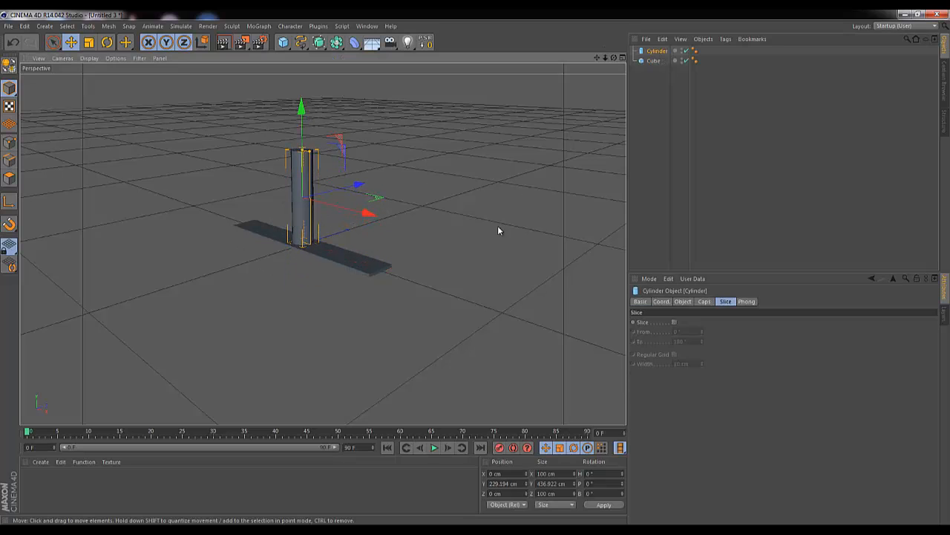
left_click(88, 58)
left_click(113, 83)
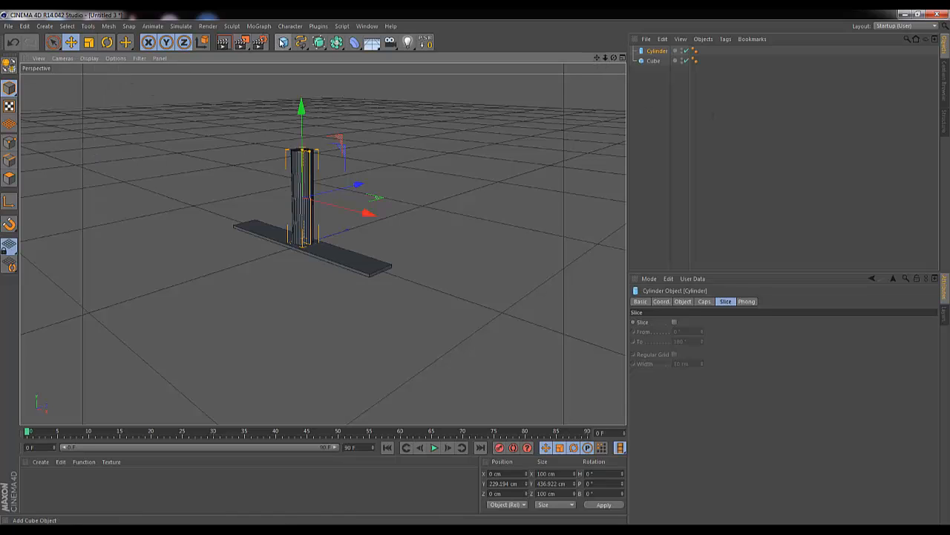
Disable the cylinder so only the plank shows, and select the plank cube.
left_click(283, 43)
key("Delete")
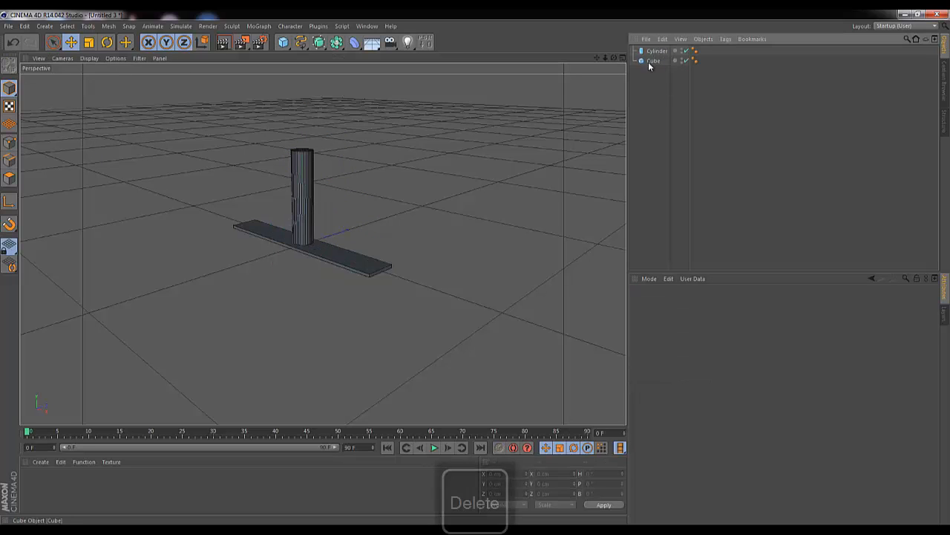
left_click(686, 51)
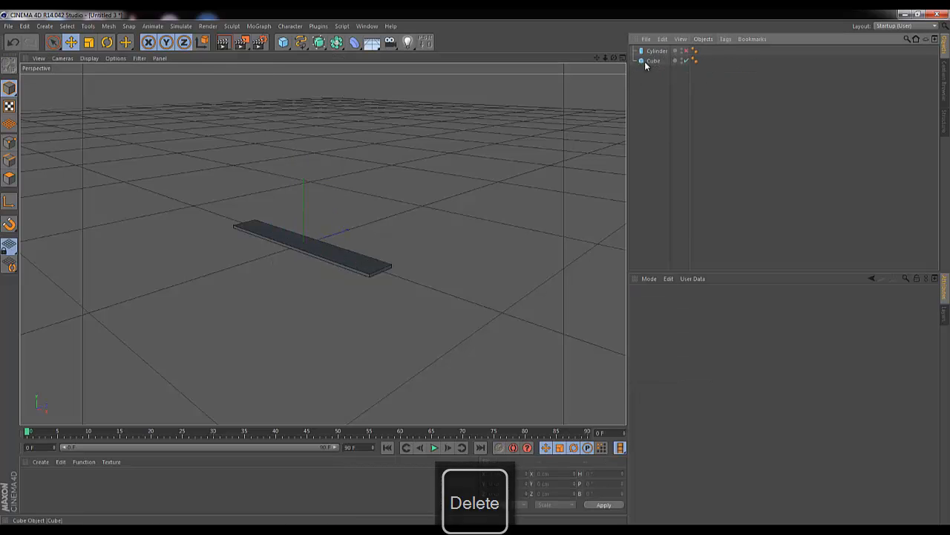
left_click(362, 258)
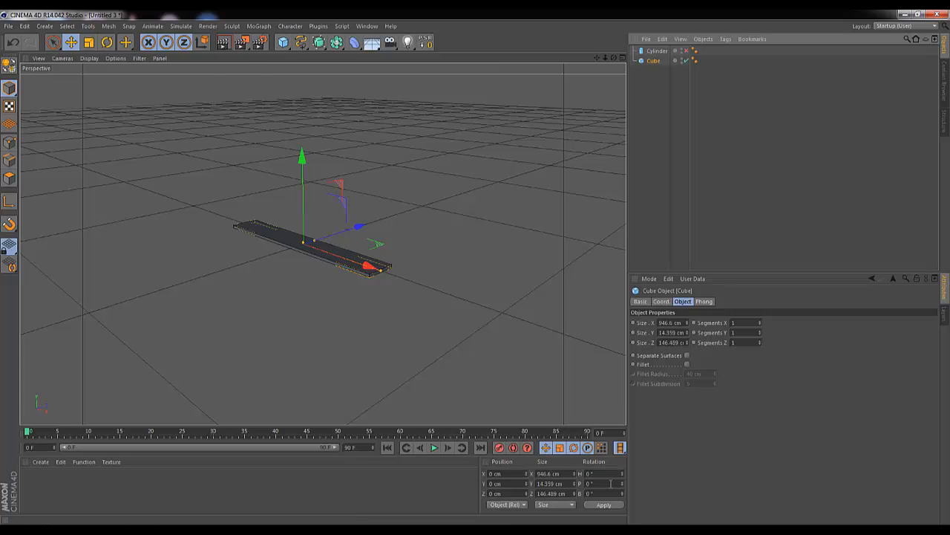
Look through the reference renders to examine the exercise bike's base from several angles, and return to the modelling project.
key("alt+Tab")
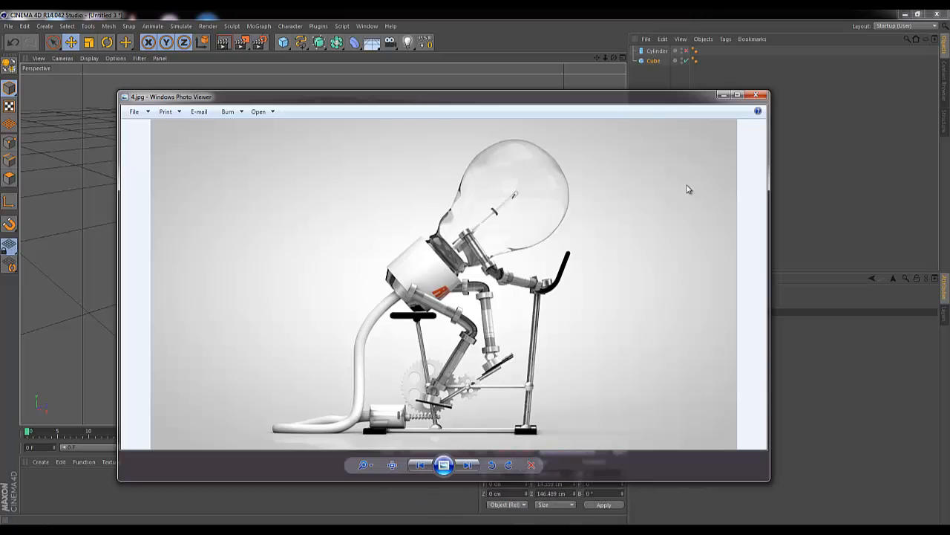
key("Right")
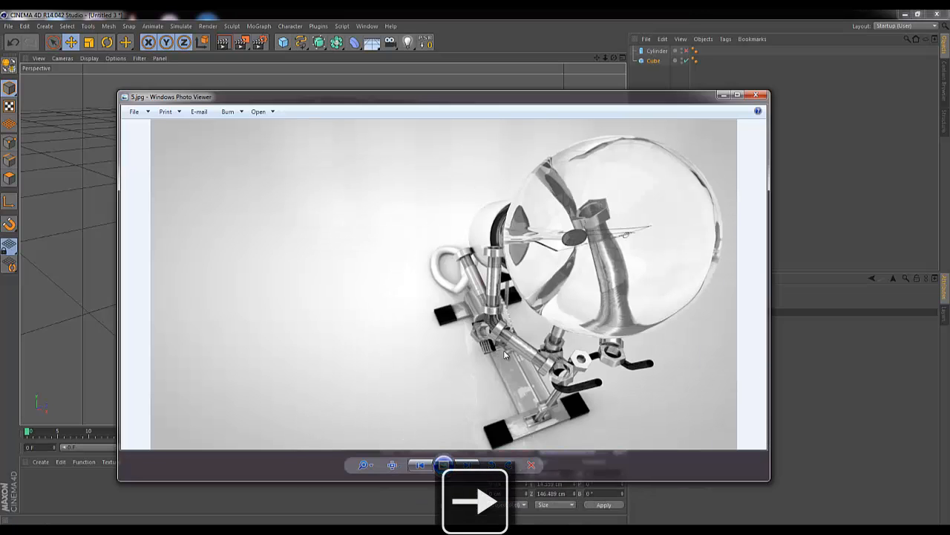
key("Right")
key("Right")
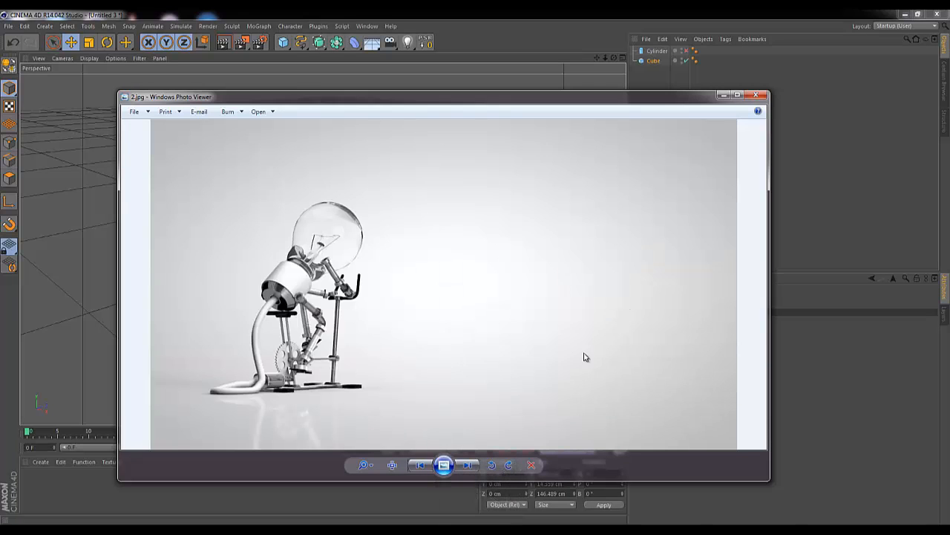
key("Right")
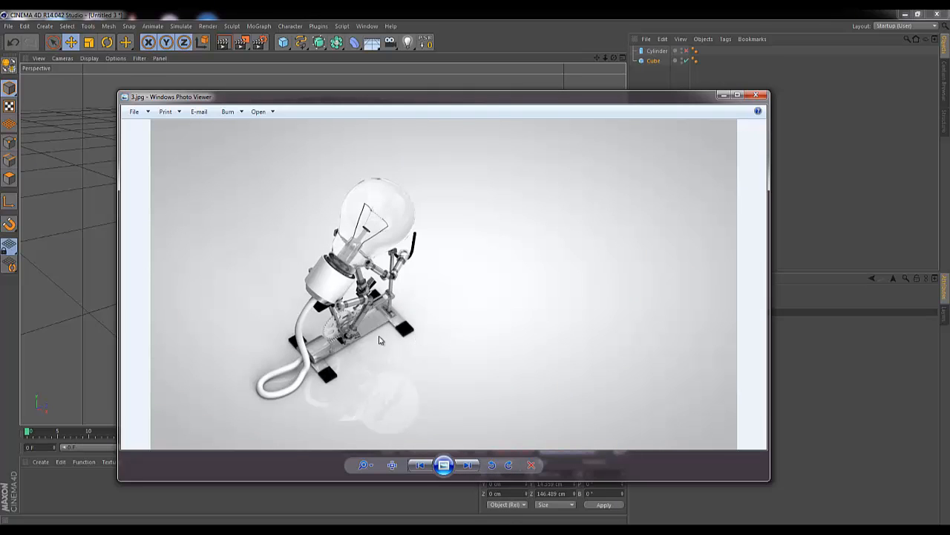
key("Right")
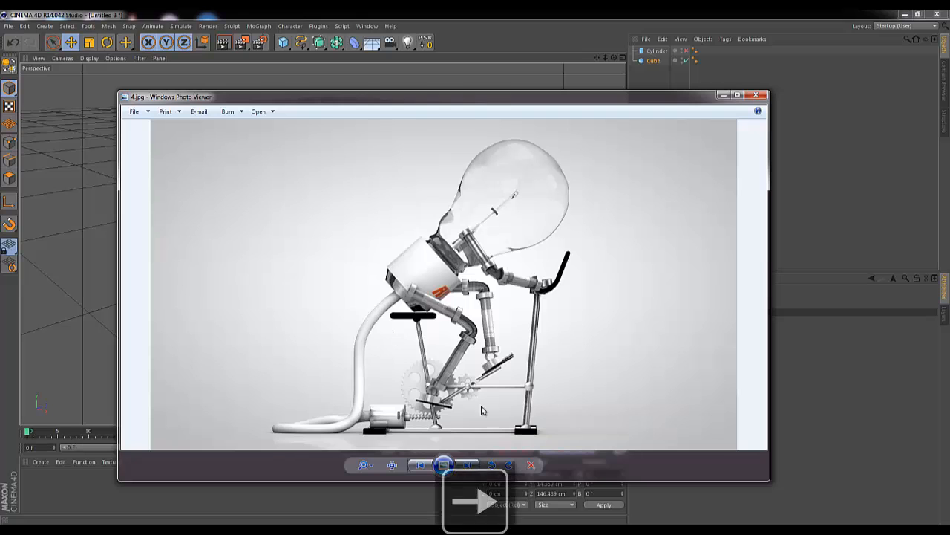
key("Left")
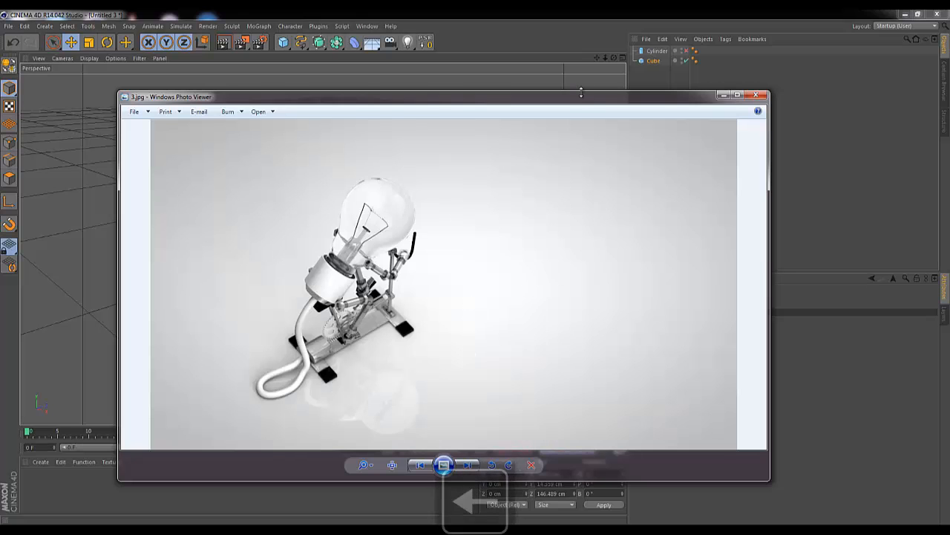
left_click(721, 96)
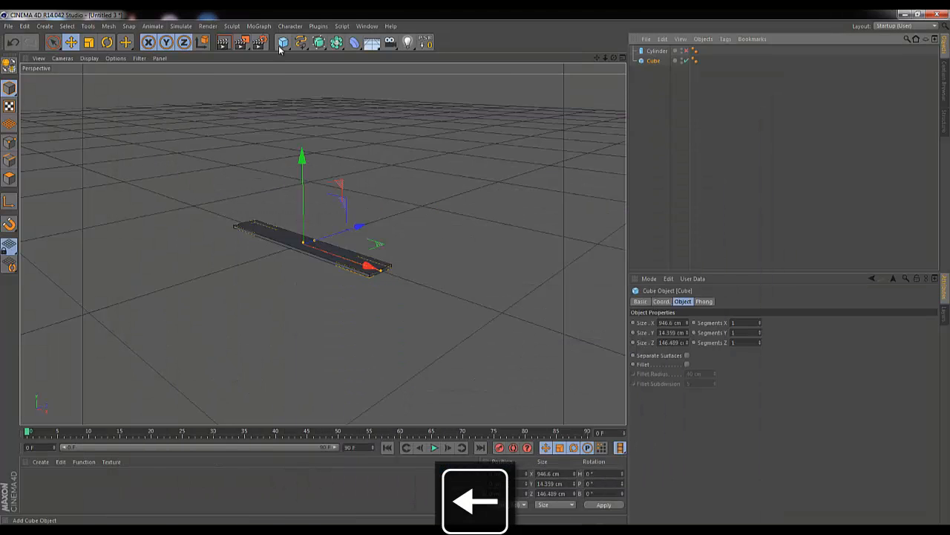
Add a cube as a flat crossbar across the plank, sized about 128 x 17.5 x 498 cm.
left_click_drag(283, 42, 368, 55)
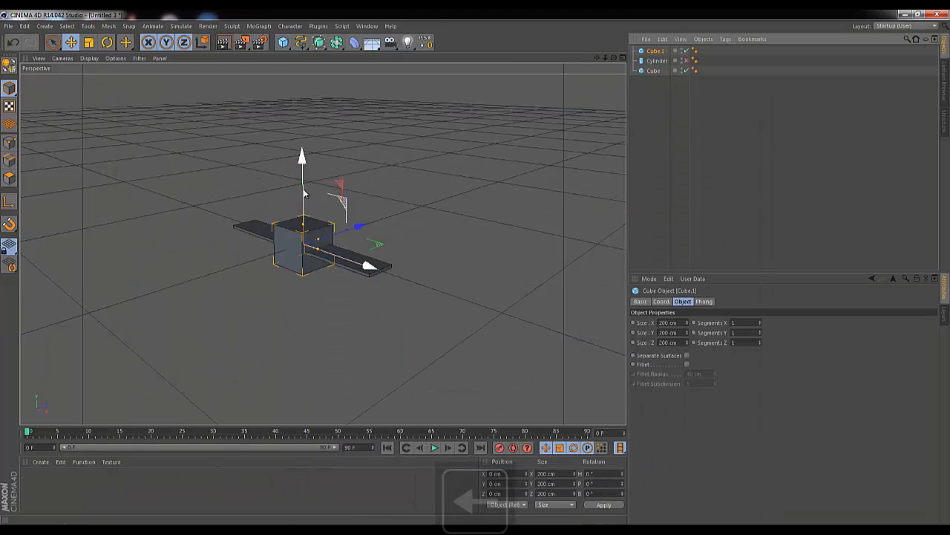
left_click_drag(303, 222, 303, 244)
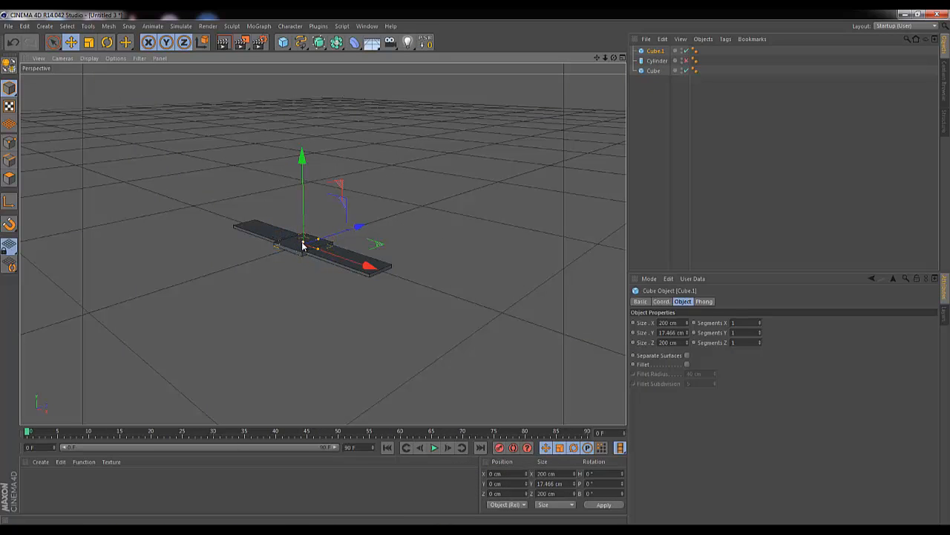
mouse_move(319, 242)
left_mouse_down()
mouse_move(344, 231)
mouse_move(313, 253)
left_mouse_up()
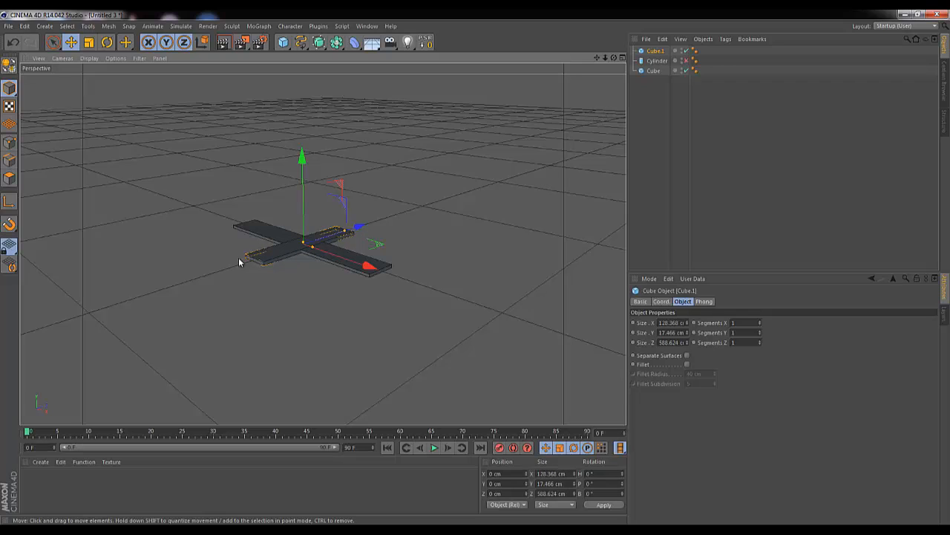
left_click_drag(345, 233, 340, 237)
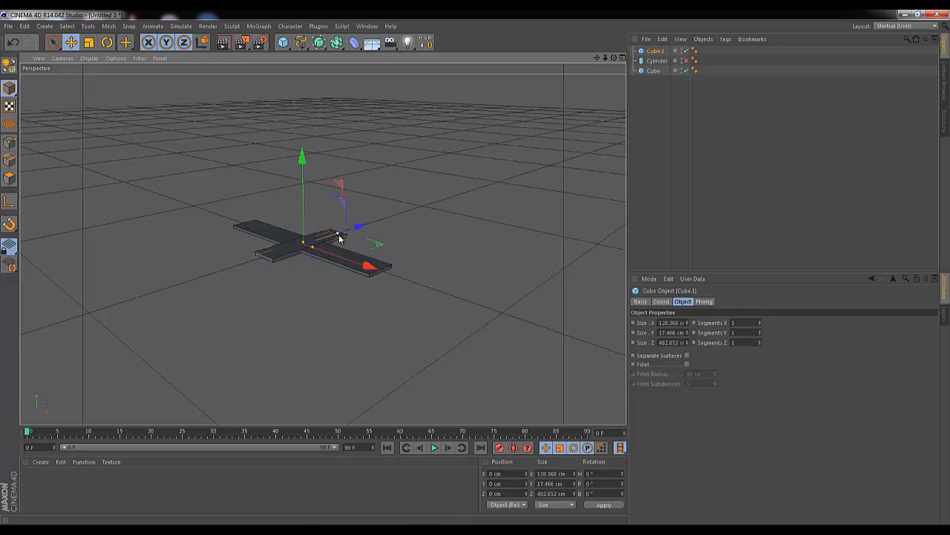
Duplicate the crossbar and resize the copy into an end cap about 136 x 32 x 139 cm.
left_click(658, 53)
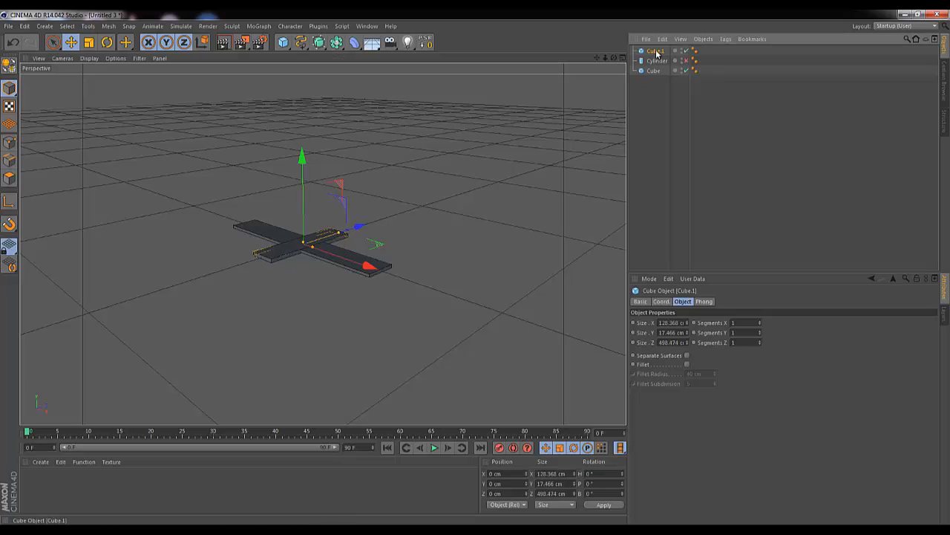
left_click_drag(658, 49, 656, 51, "ctrl")
left_click_drag(335, 237, 319, 247)
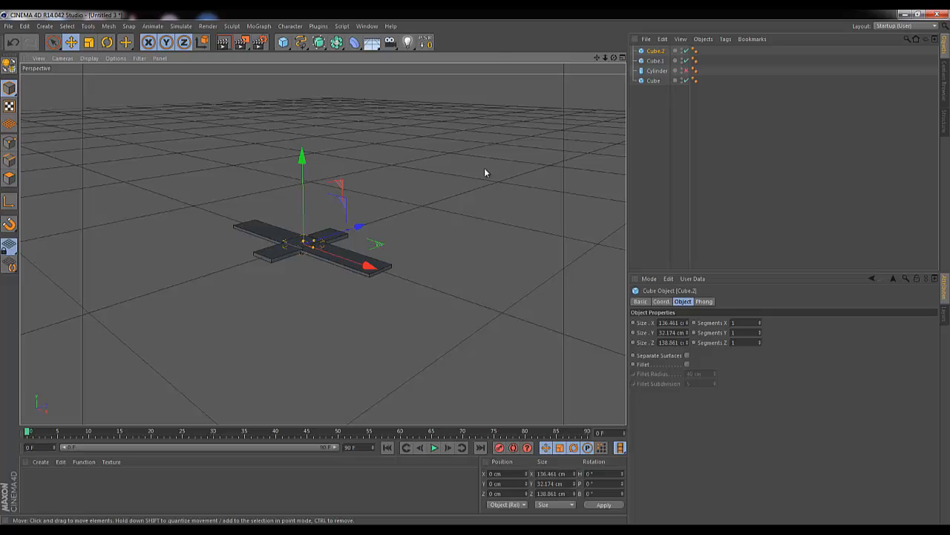
Mirror the end cap with a Symmetry object on the XY plane, and move it out to about Z 305 cm.
left_click(643, 86)
left_click(653, 51)
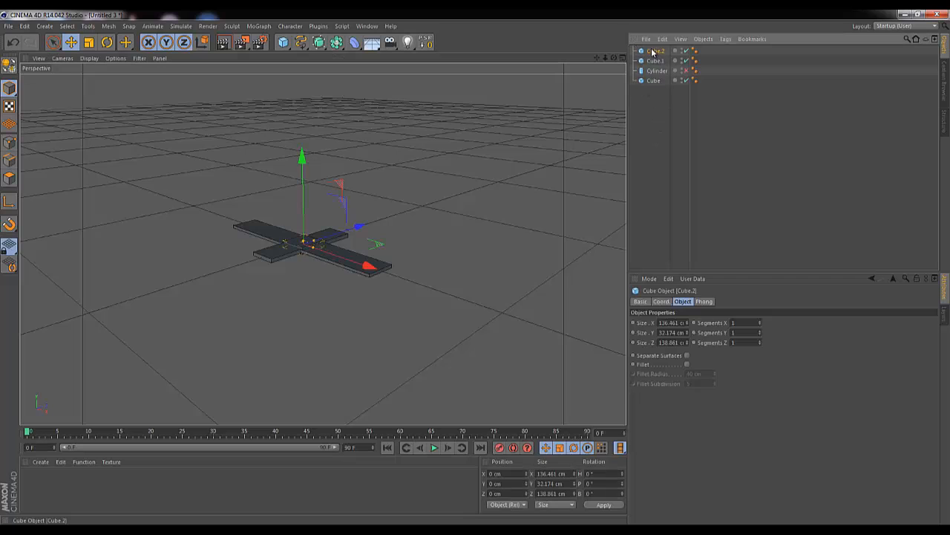
left_click(290, 26)
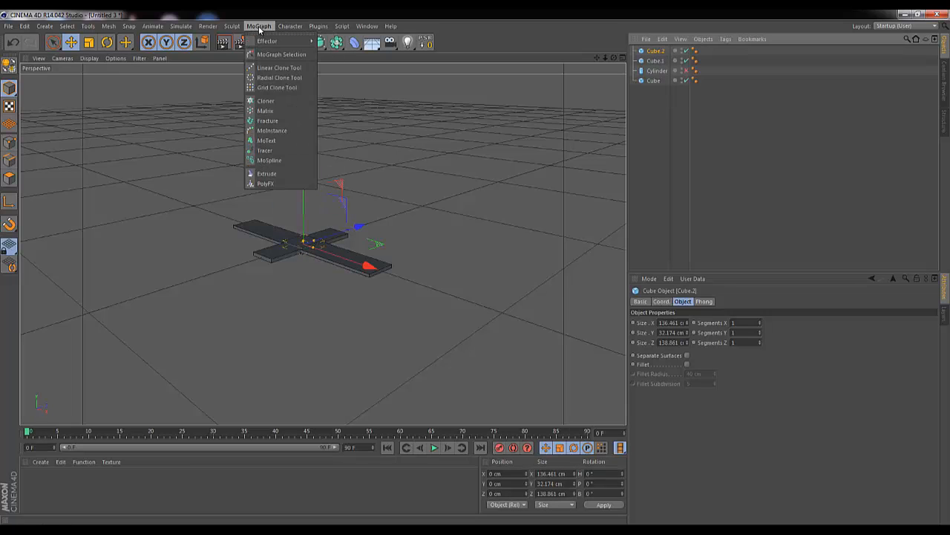
left_click(336, 42)
left_click_drag(336, 43, 448, 98)
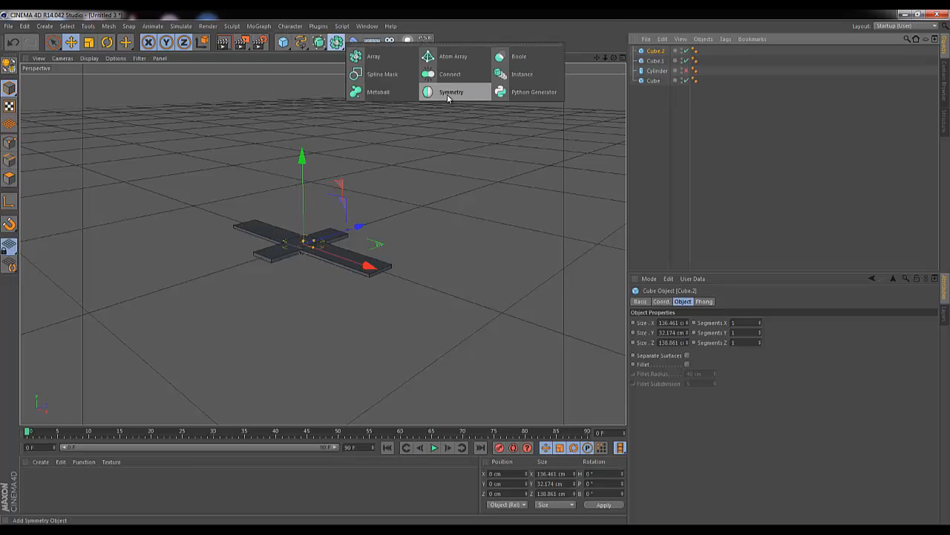
left_click(455, 92, "alt")
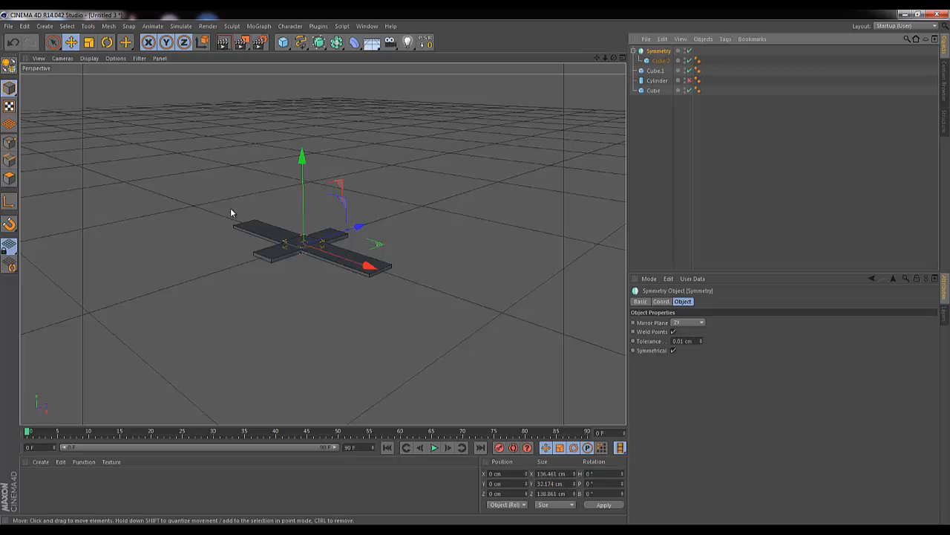
left_click(690, 322)
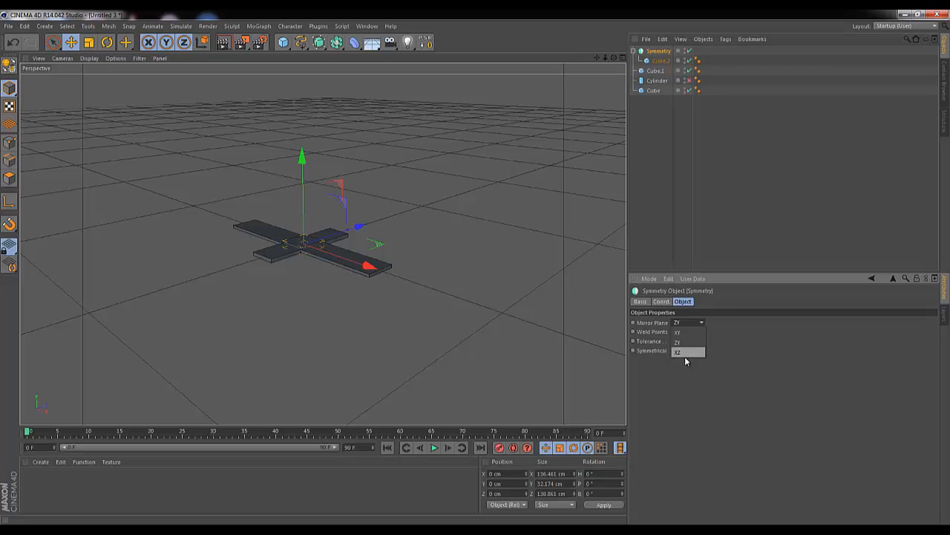
left_click(684, 333)
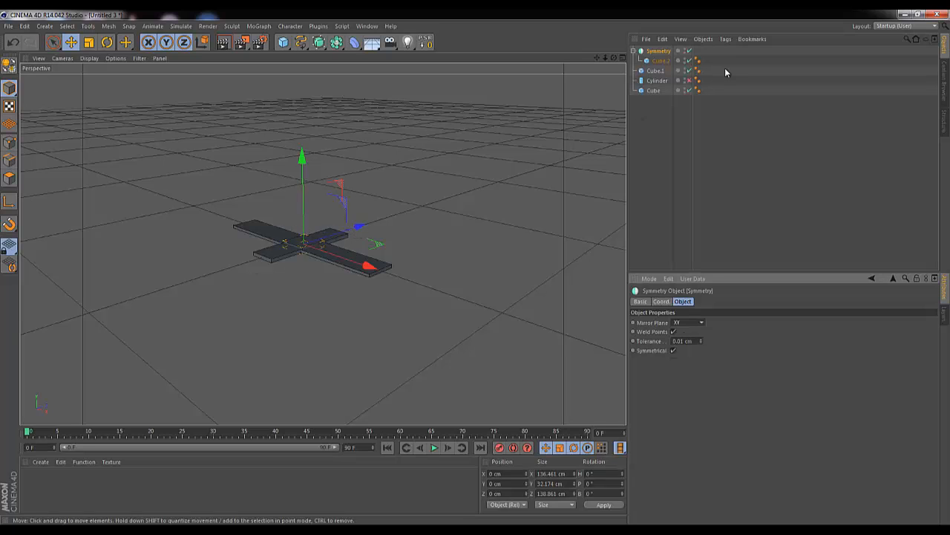
left_click(658, 60)
left_click_drag(361, 226, 398, 215)
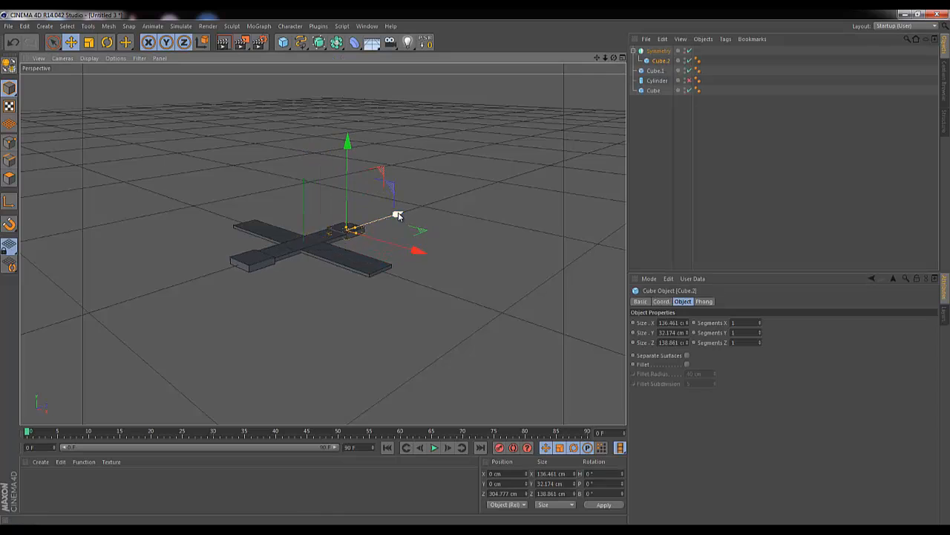
Nest the mirrored end caps under the crossbar, and mirror the crossbar to both plank ends with a Symmetry, at about X 477 cm.
left_click(658, 52)
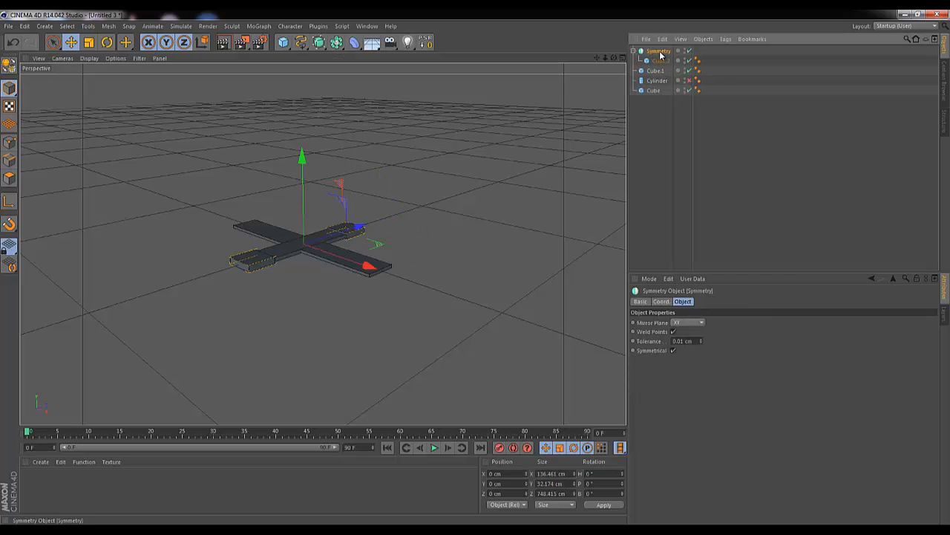
left_click_drag(657, 72, 658, 55)
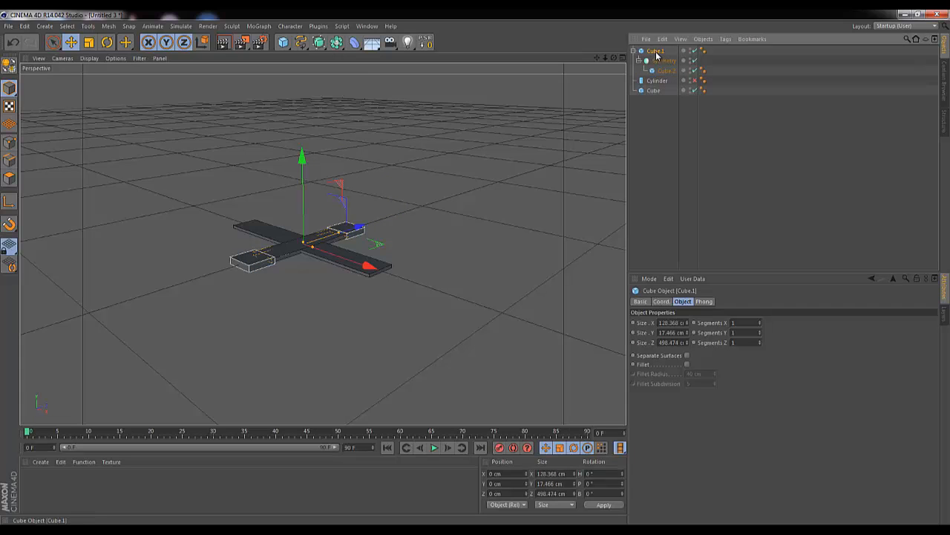
left_click(337, 42)
left_click(445, 91, "alt")
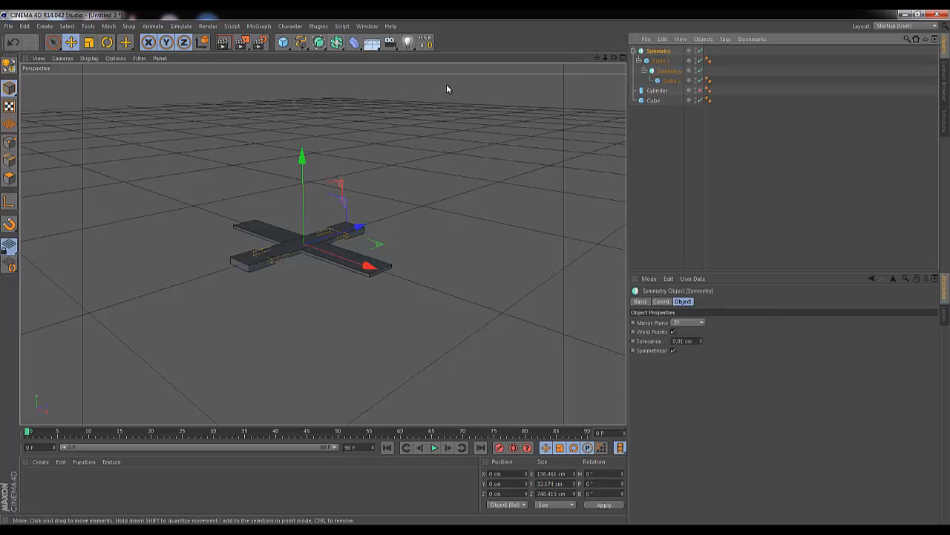
left_click(659, 62)
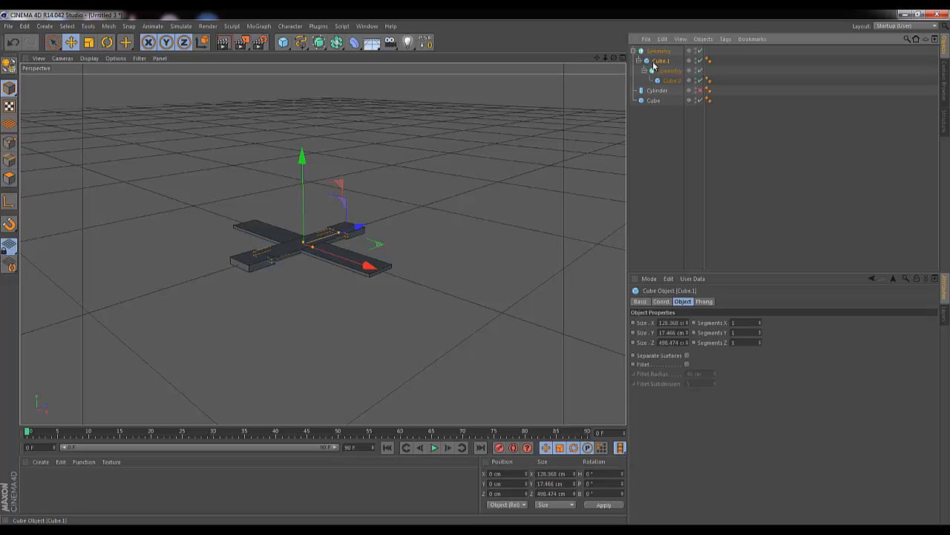
left_click_drag(371, 266, 450, 308)
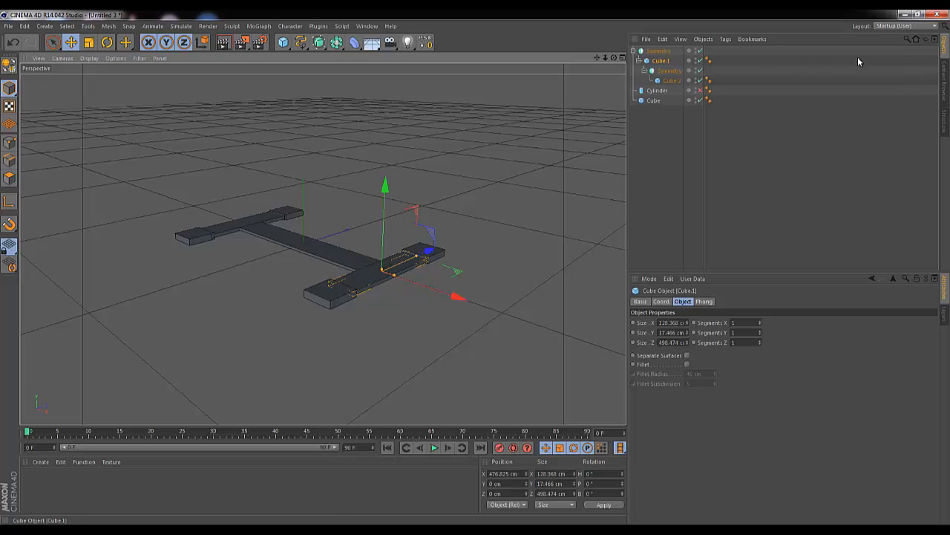
Fillet the end caps with a 1 cm radius and lower the fillet subdivision.
left_click(663, 80)
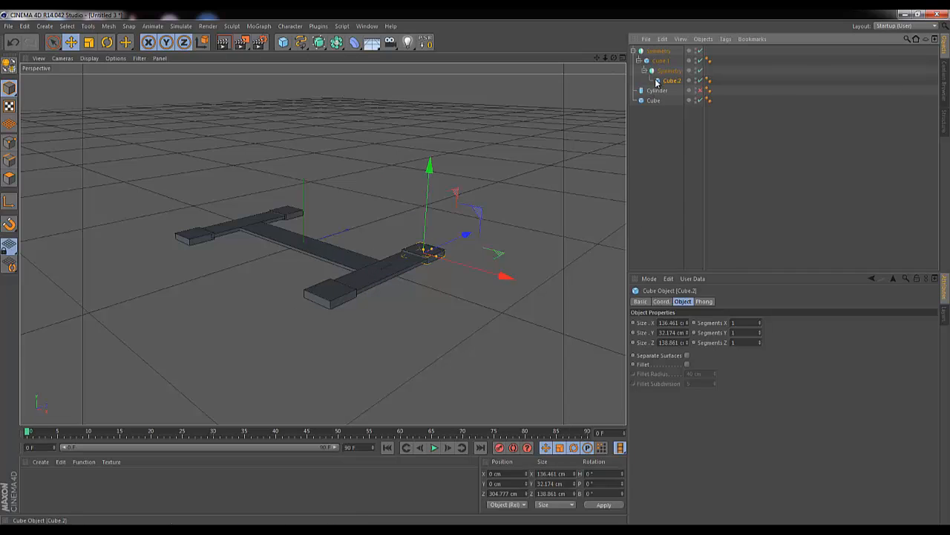
left_click(687, 364)
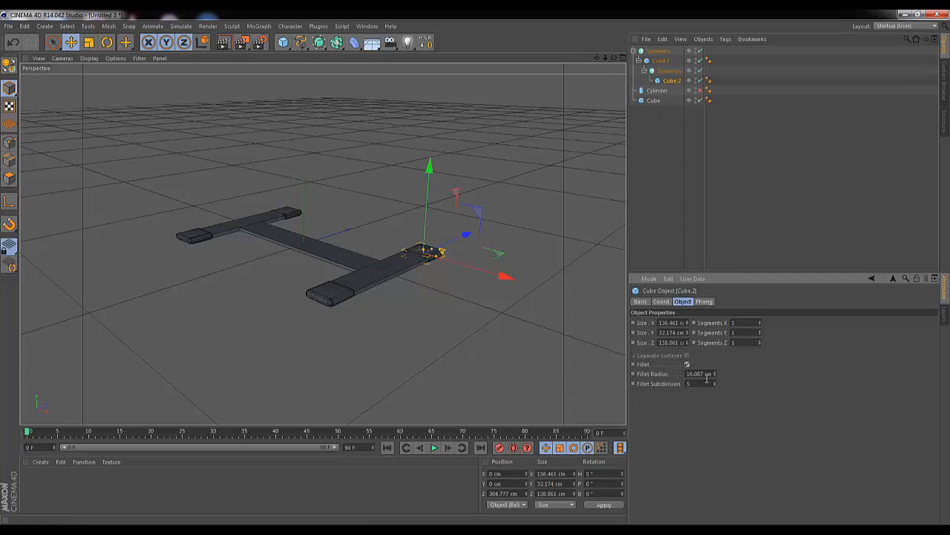
type("1")
key("Tab")
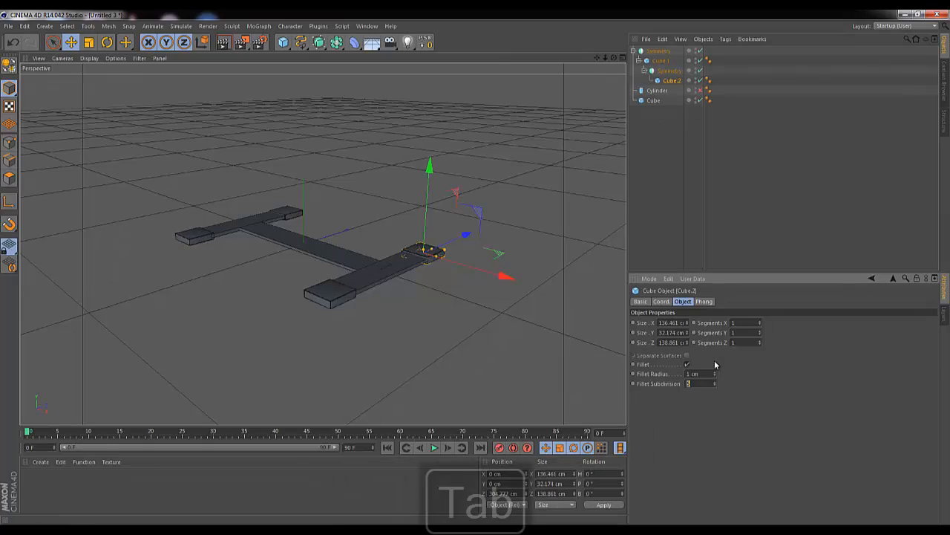
key("Down")
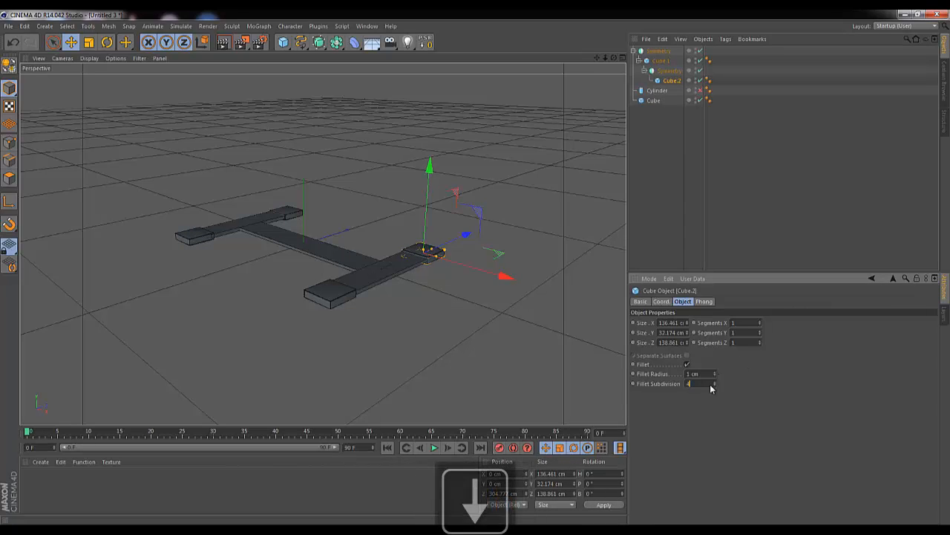
Fillet the crossbar with a 0.5 cm radius and a subdivision of 3.
left_click(660, 61)
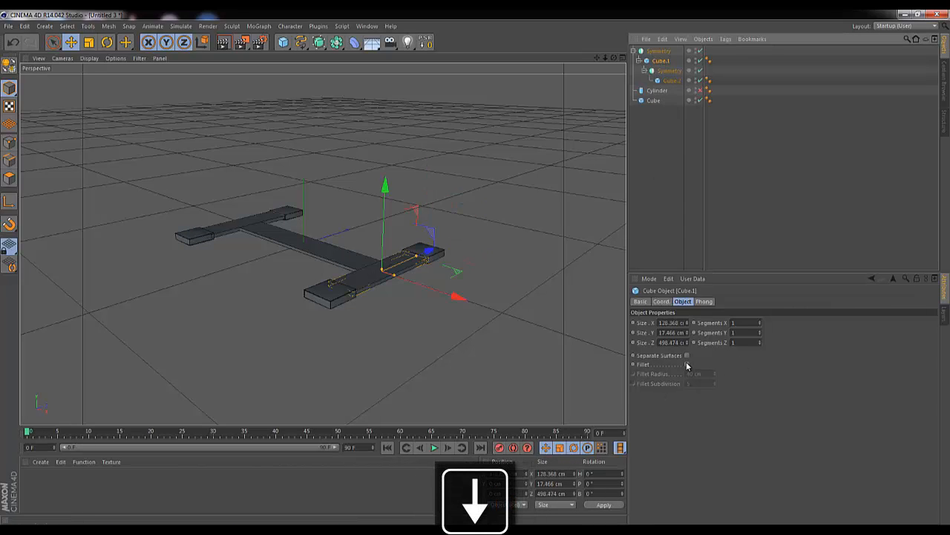
left_click(687, 364)
left_click(701, 374)
key("ctrl+a")
type("0.5")
key("Tab")
type("4")
type("3")
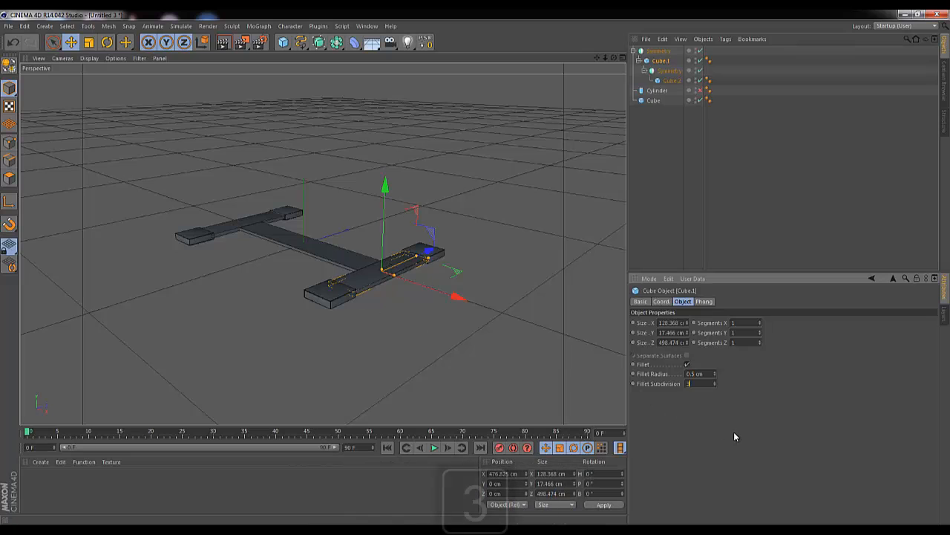
Fillet the central plank with a 0.5 cm radius and a subdivision of 3.
left_click(655, 101)
left_click(687, 364)
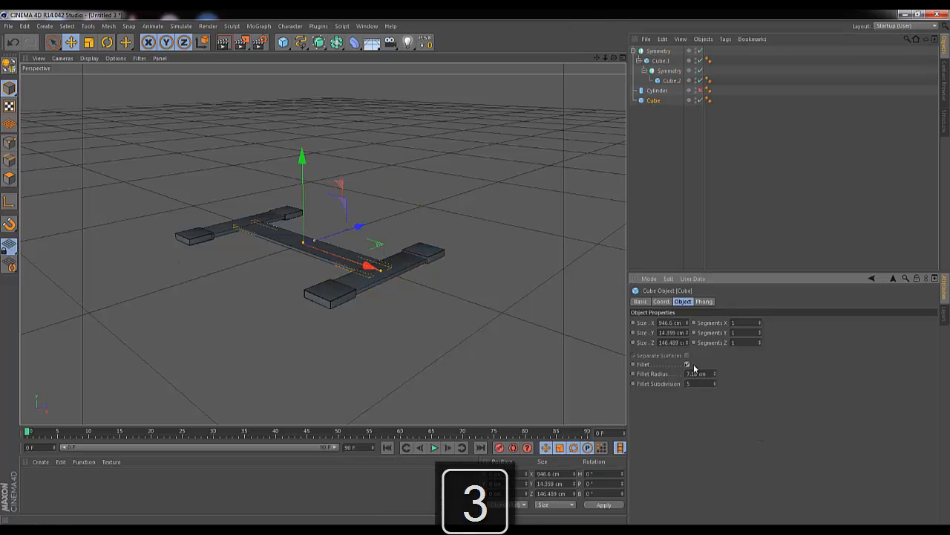
type("0.5")
key("Return")
key("Tab")
type("3")
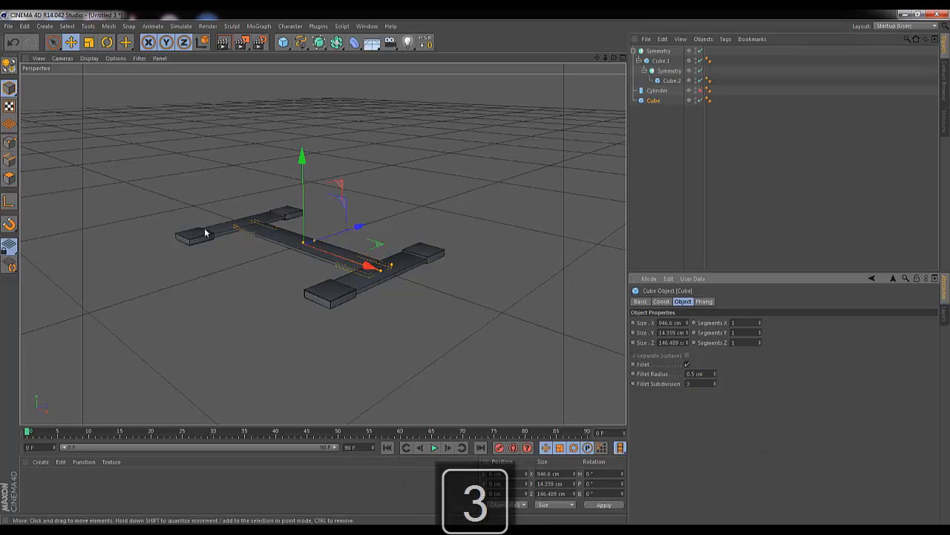
Examine reference renders 3.jpg and 4.jpg for the supports above the bike's base, and return to the model.
left_click_drag(475, 270, 475, 265)
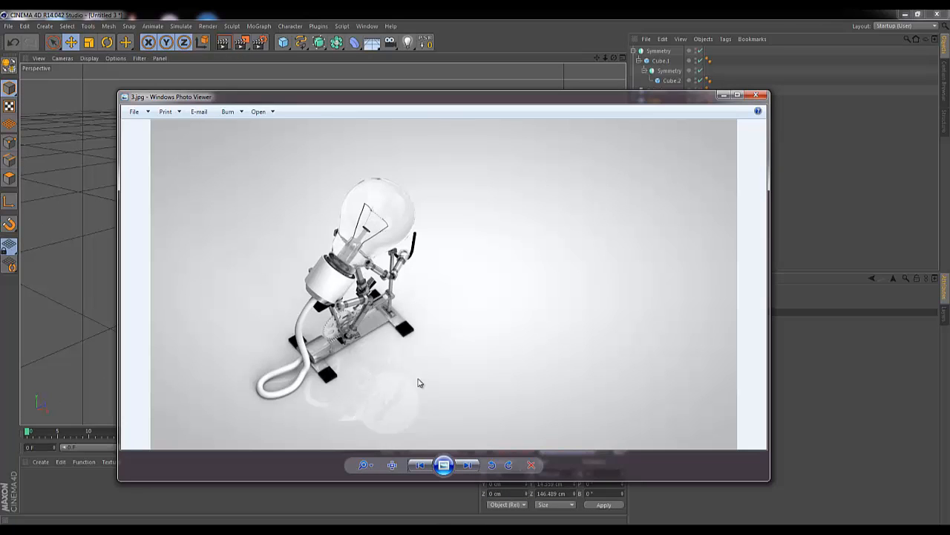
key("Right")
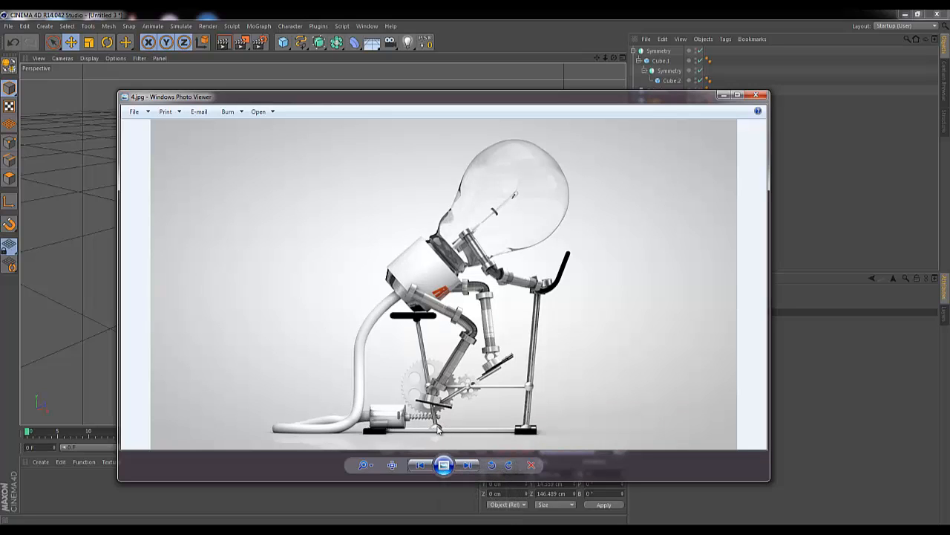
left_click_drag(388, 97, 594, 97)
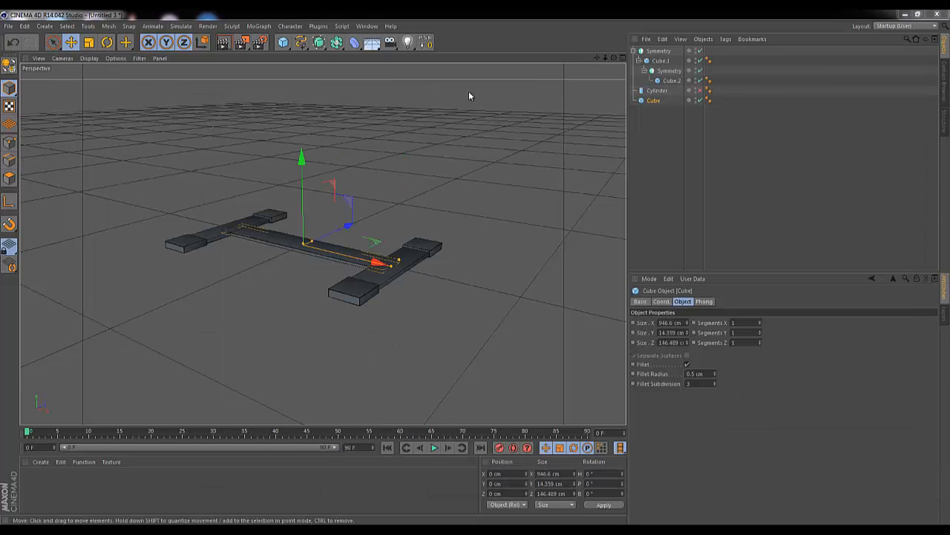
Add a cylinder at the plank's centre, oriented to +Z, with a radius of about 29.5 cm and a height of about 122 cm.
left_click(284, 43)
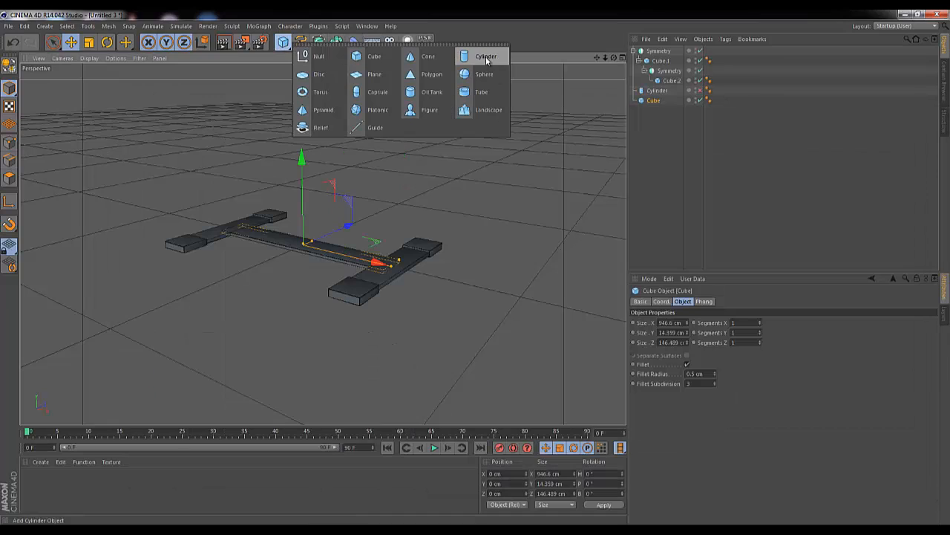
left_click(486, 58)
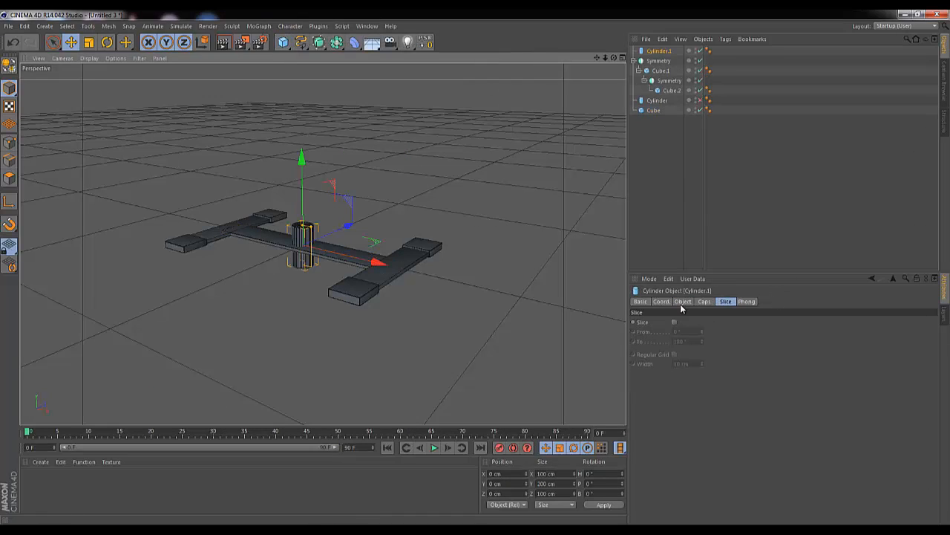
left_click(714, 363)
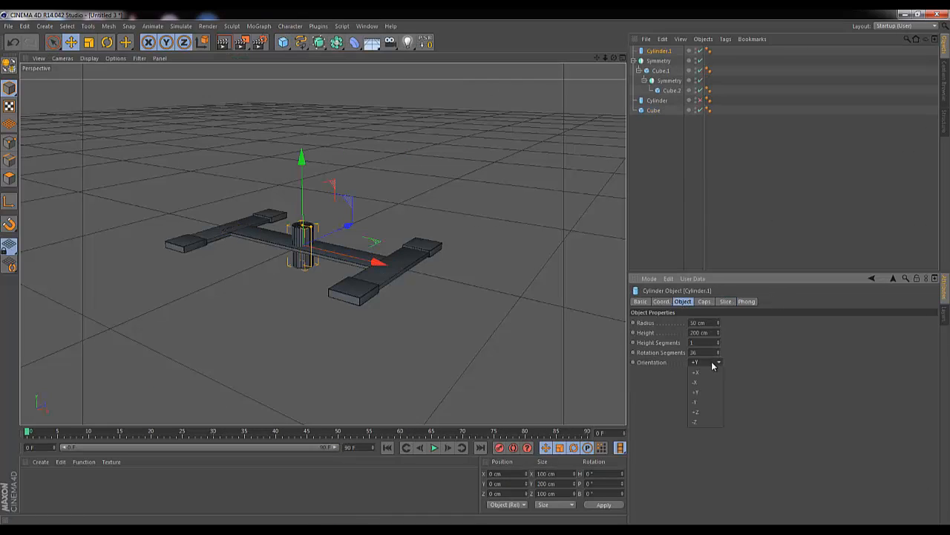
left_click(700, 412)
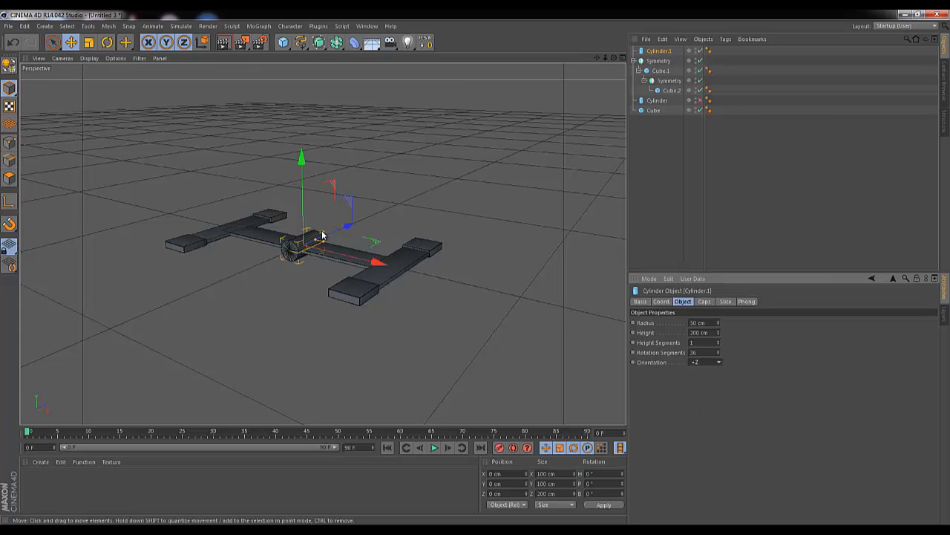
left_click_drag(316, 242, 315, 247)
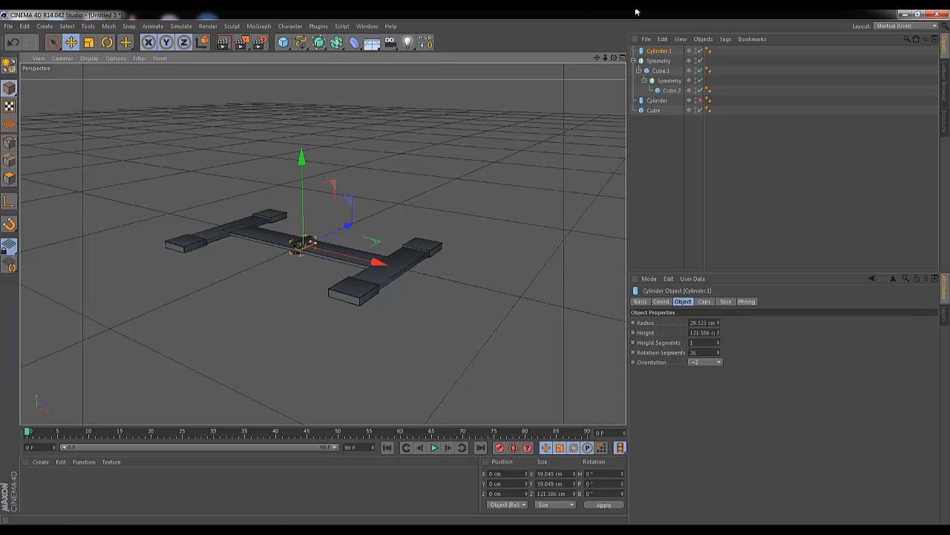
mouse_move(608, 60)
left_mouse_down()
mouse_move(478, 266)
mouse_move(606, 61)
mouse_move(615, 64)
left_mouse_up()
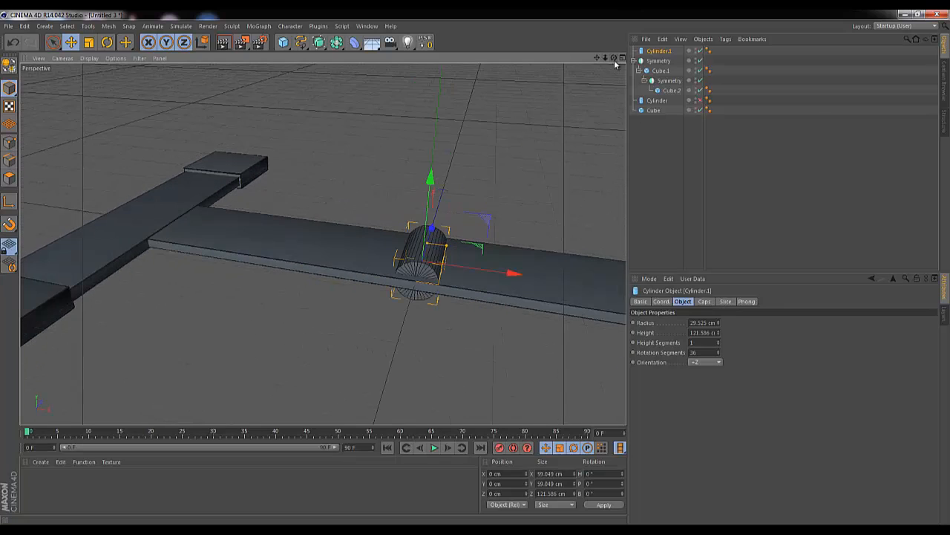
Slice the new cylinder from 180° to 360° so only its upper half is kept.
left_click(725, 301)
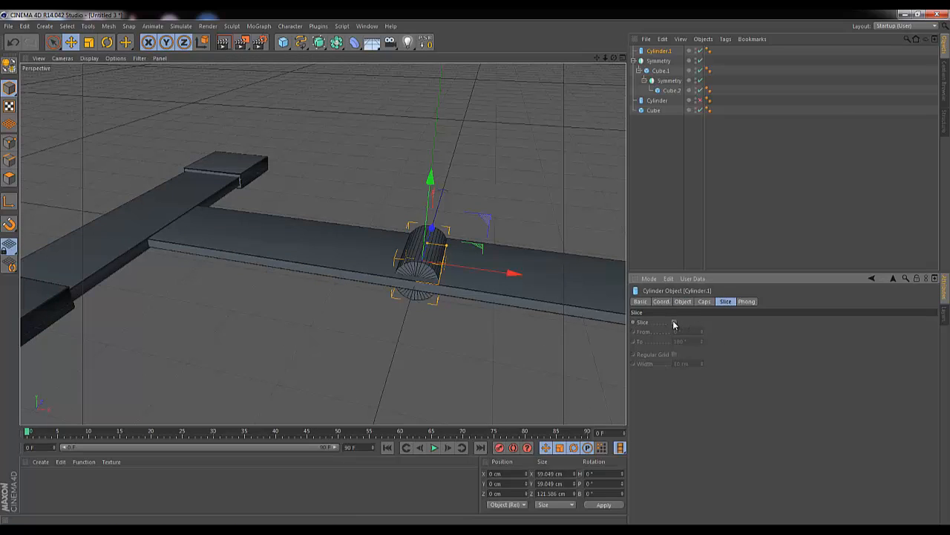
left_click(674, 322)
left_click(689, 332)
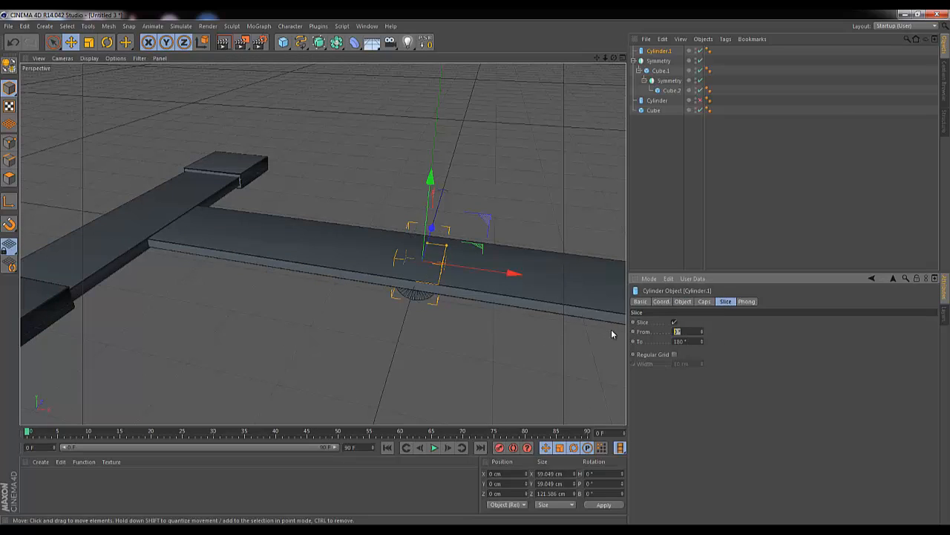
type("180")
key("Tab")
type("360")
key("Return")
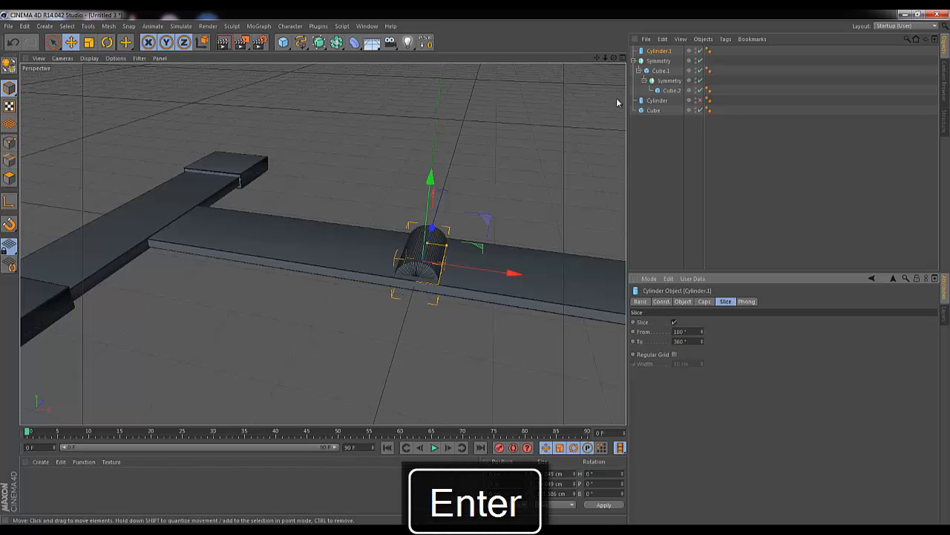
Move the half cylinder along the plank to about X -72 cm and lower it to about Y -5 cm.
left_click_drag(476, 272, 520, 106, "alt")
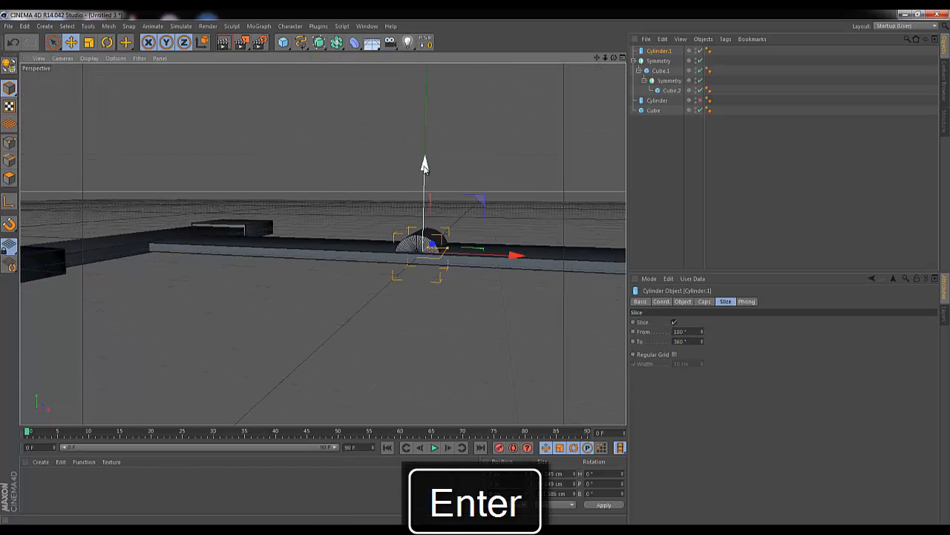
left_click_drag(514, 260, 460, 263)
left_click_drag(615, 59, 475, 272)
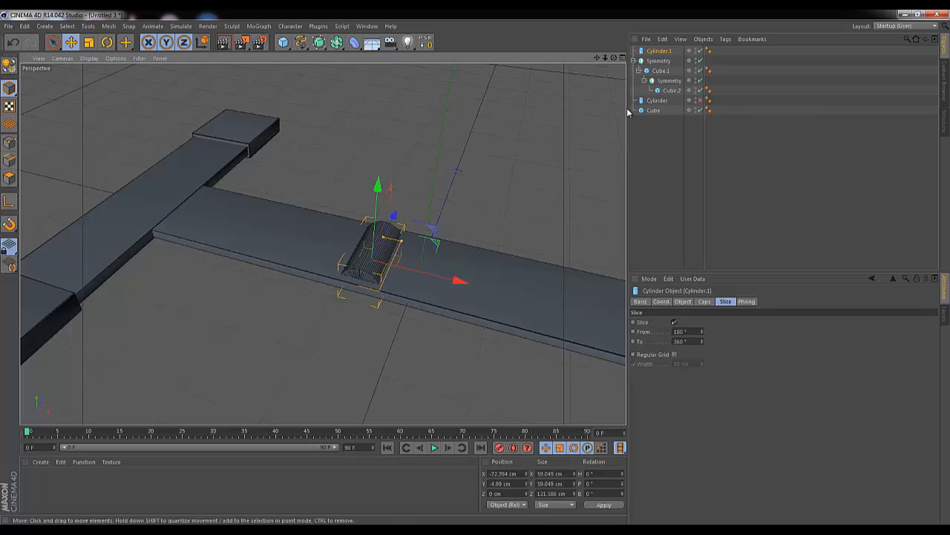
Fillet the half cylinder's caps with 3 segments and a radius of 1 cm.
left_click(705, 301)
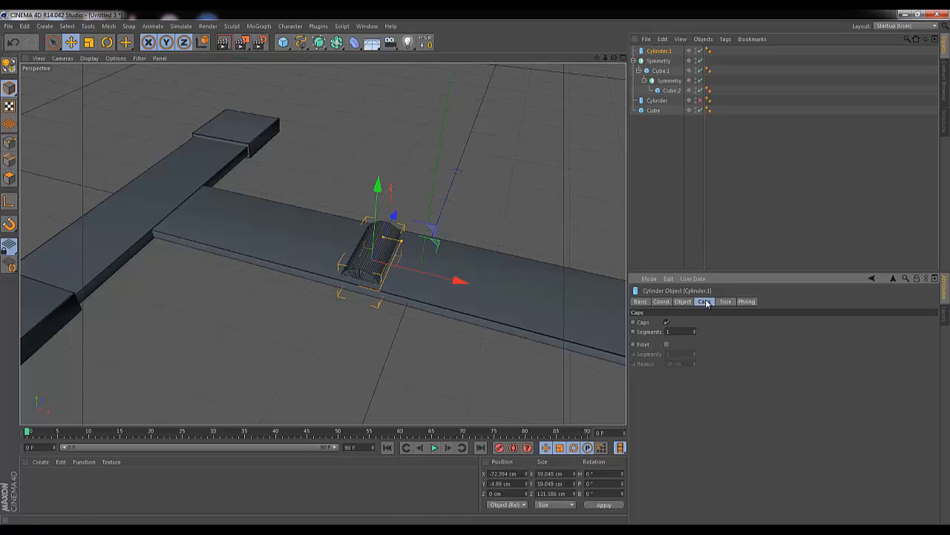
left_click(667, 345)
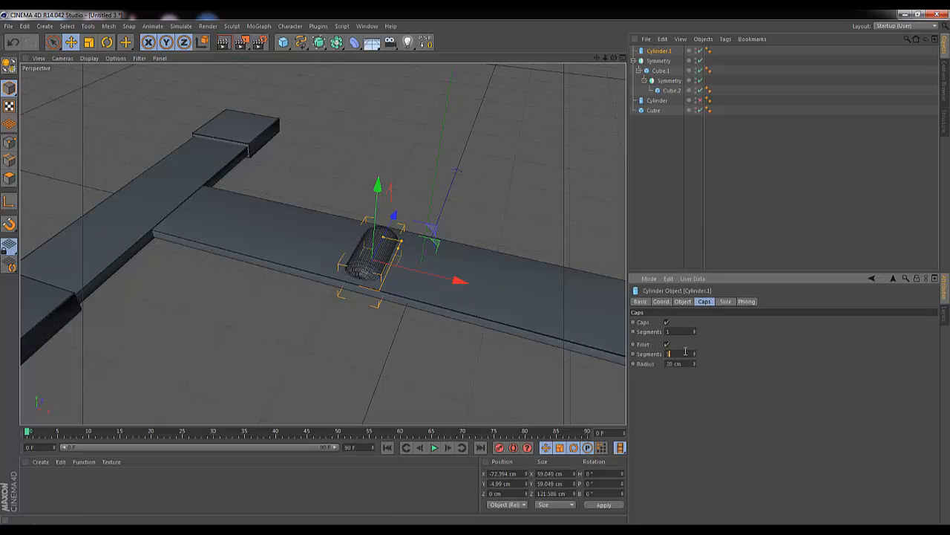
left_click(687, 364)
type("0.5")
key("Return")
double_click(685, 364)
type("1")
left_click(679, 353)
key("Down")
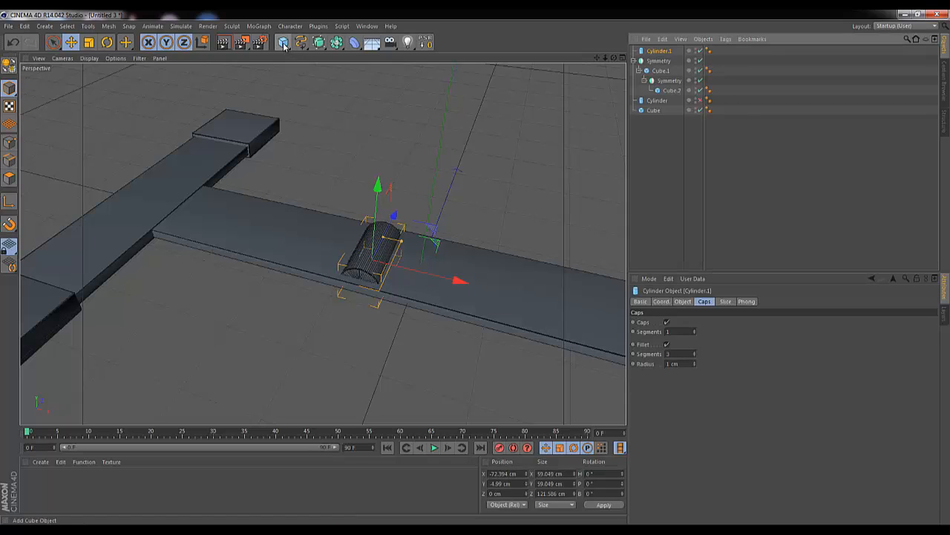
Add a separate cube at the half cylinder's position, sized about 33 × 75 × 93 cm, keeping the cylinder outside its hierarchy.
left_click_drag(284, 44, 364, 58)
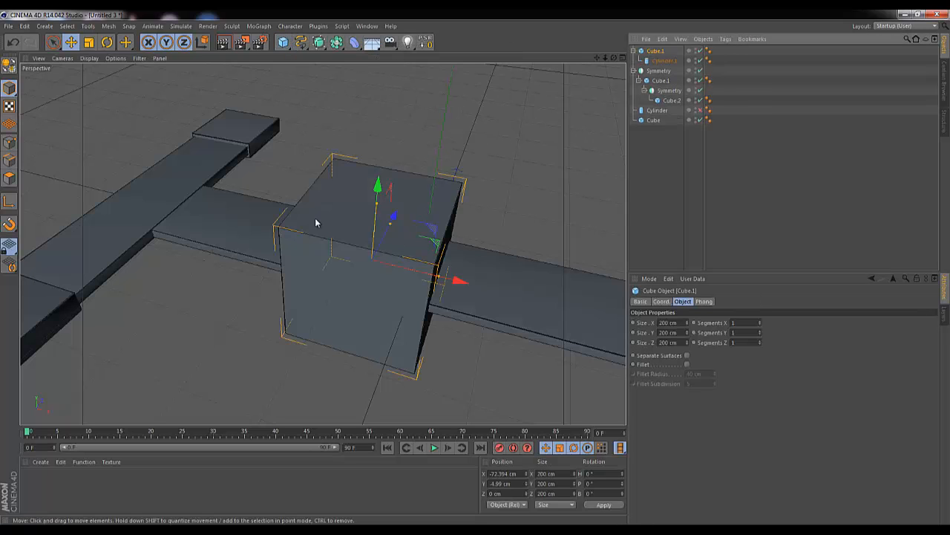
left_click_drag(662, 61, 659, 66)
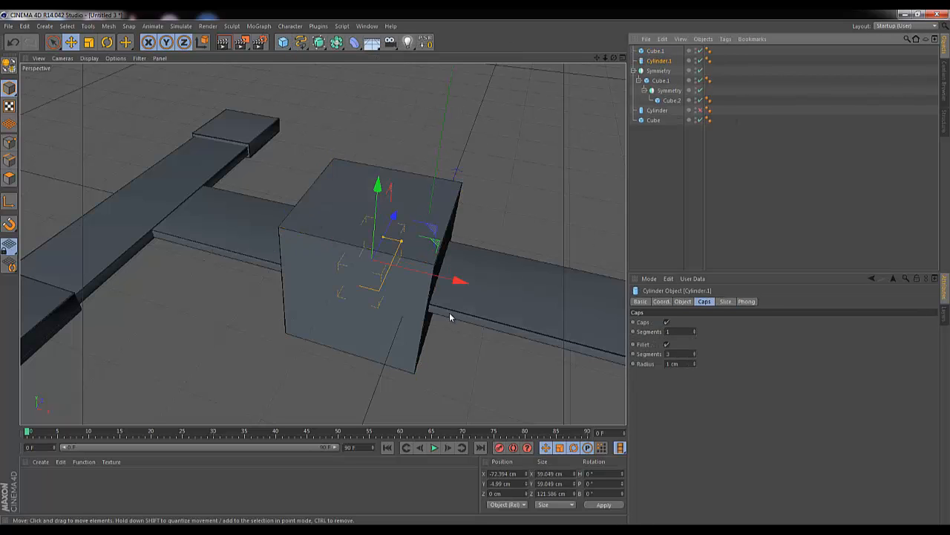
left_click(658, 51)
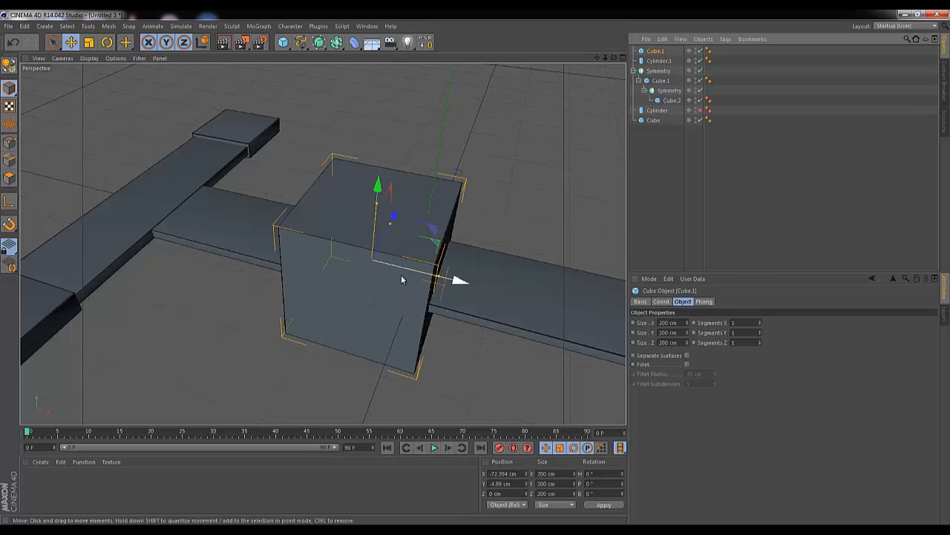
left_click_drag(438, 277, 380, 273)
left_click_drag(377, 205, 381, 244)
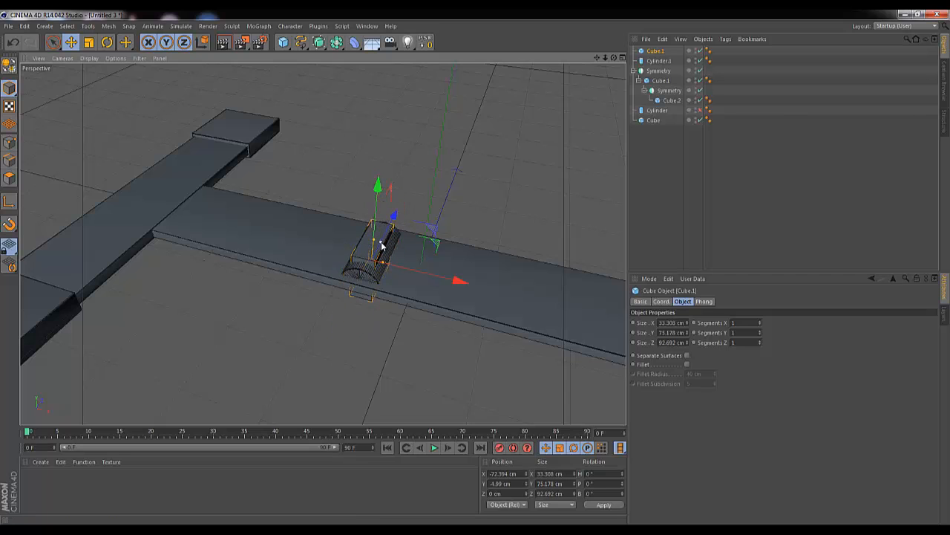
Raise the cube to about Y 9 cm and tilt it to a bank of about -13.7°.
left_click_drag(377, 190, 378, 178)
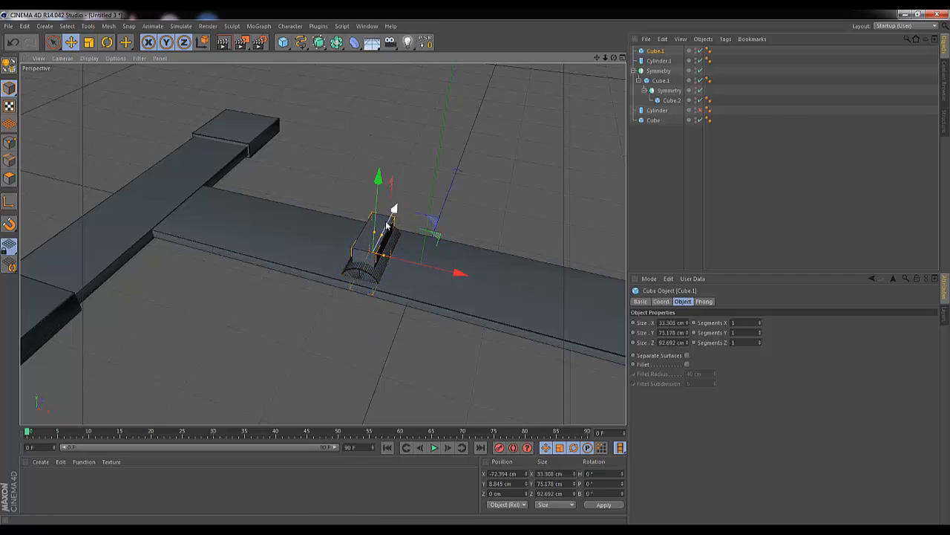
key("r")
left_click_drag(419, 238, 405, 221)
left_click(651, 214)
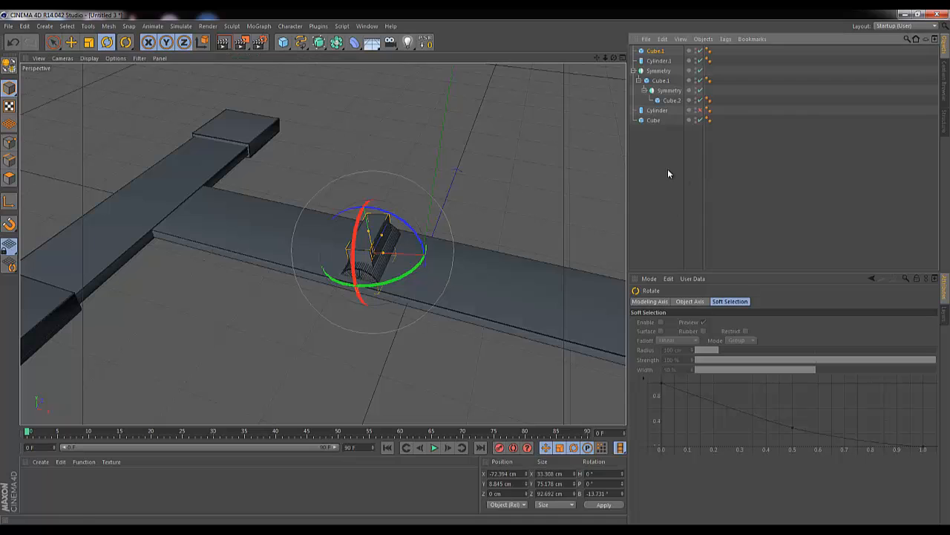
Subtract the tilted cube from the half cylinder with a Boole object, and collapse the Boole and Symmetry hierarchies.
left_click(655, 50)
left_click_drag(332, 46, 509, 58)
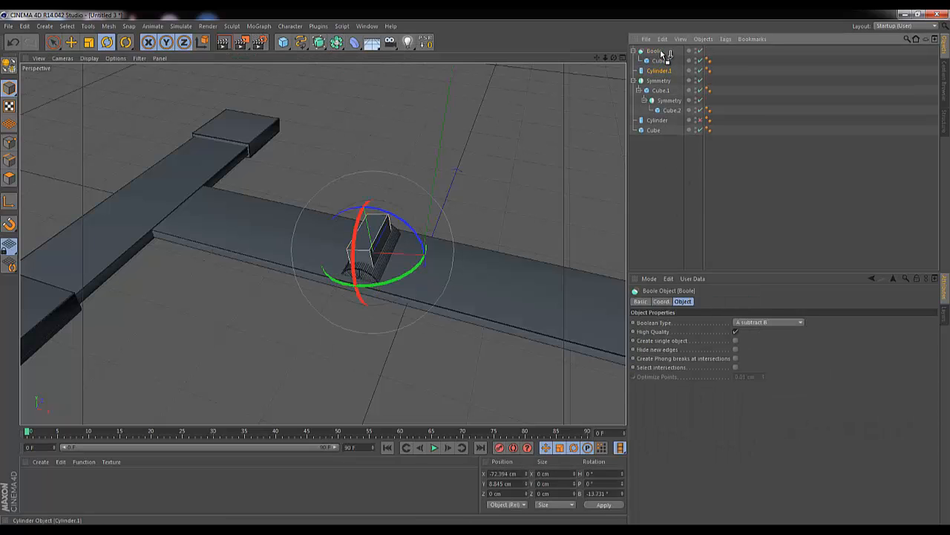
left_click_drag(661, 54, 475, 268)
left_click_drag(605, 58, 476, 269)
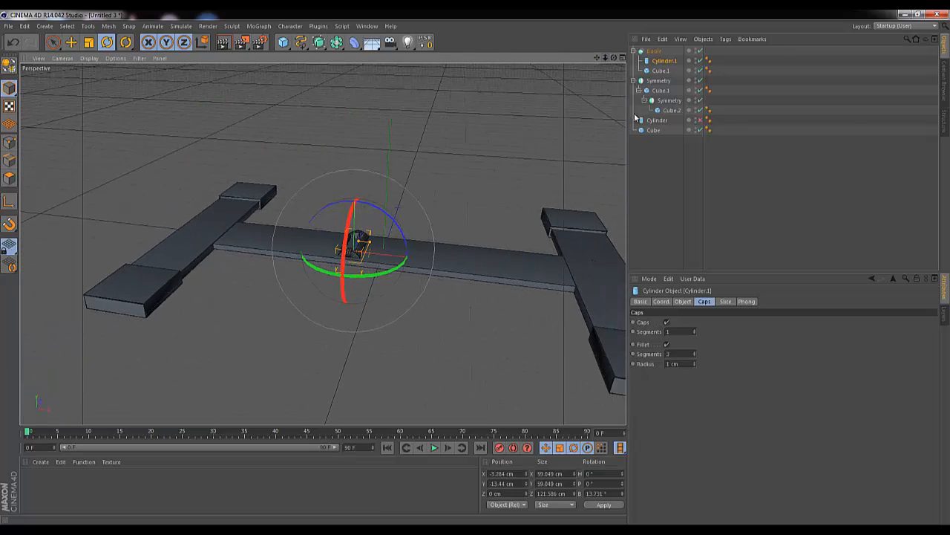
left_click(659, 68)
left_click(634, 51)
left_click(634, 60)
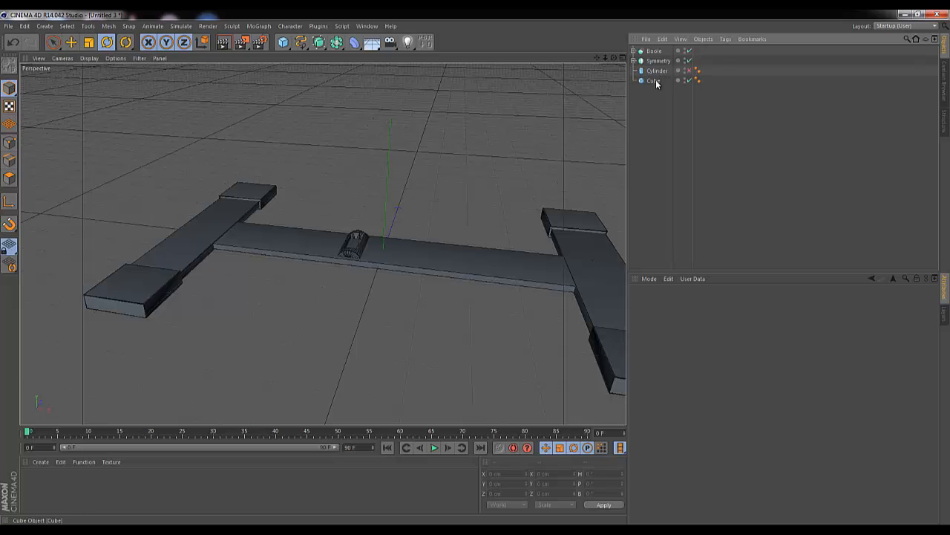
Move the Boole's cylinder and cube together along the plank, away from its centre.
left_click_drag(596, 57, 475, 269)
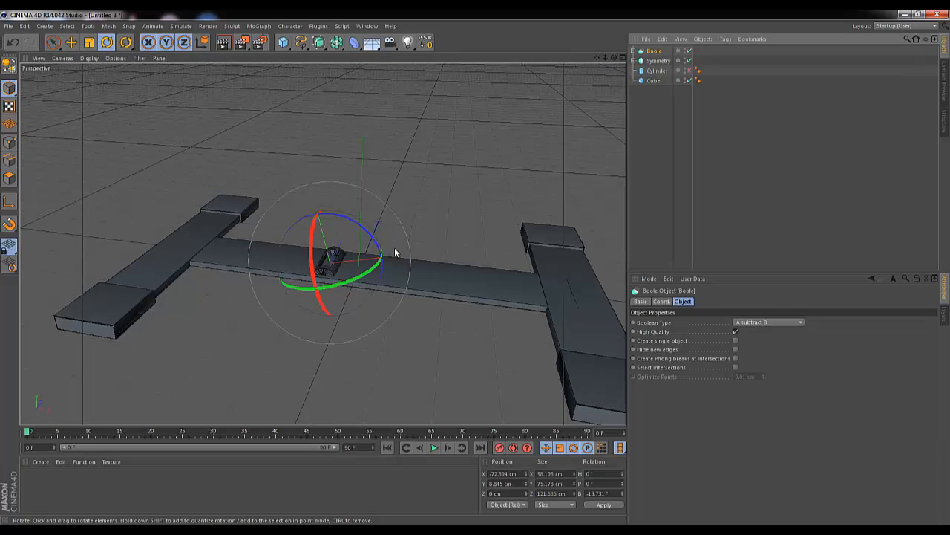
left_click(633, 50)
left_click(661, 66)
left_click(662, 72, "ctrl")
key("space")
left_click_drag(415, 274, 390, 278)
left_click(633, 126)
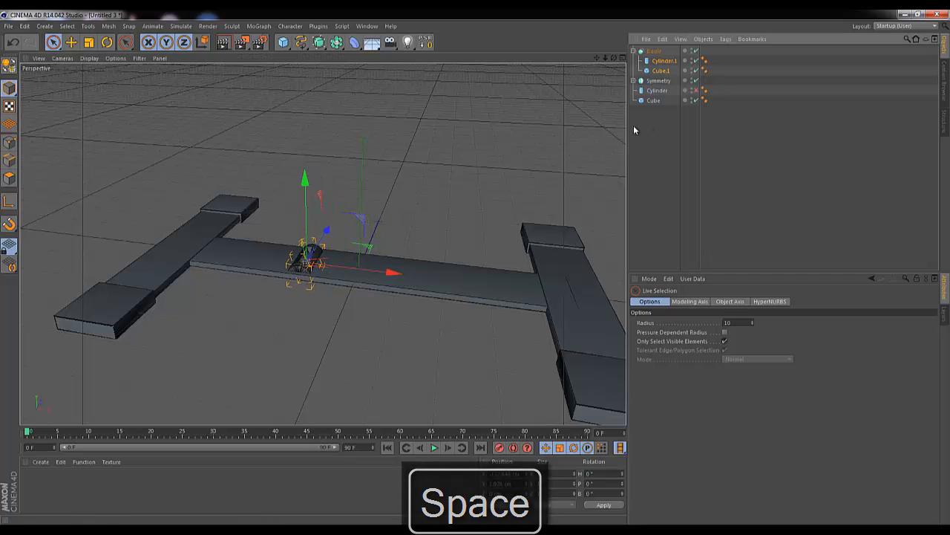
Rename the Boole object as Pole Socket and collapse its hierarchy.
double_click(656, 52)
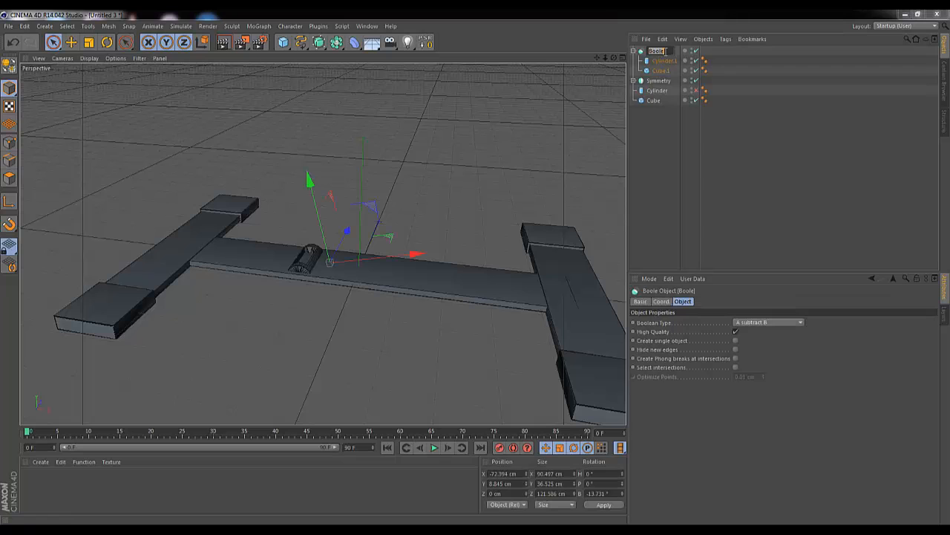
type("Pole Socket")
key("Return")
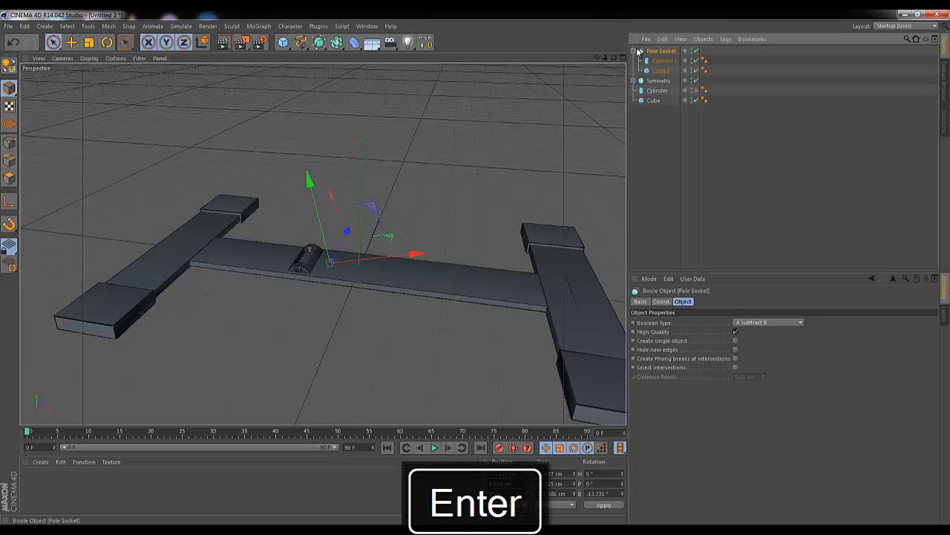
left_click(636, 51)
Rename the Symmetry object as Base Feet and the plank's cube as Middle Base.
double_click(659, 61)
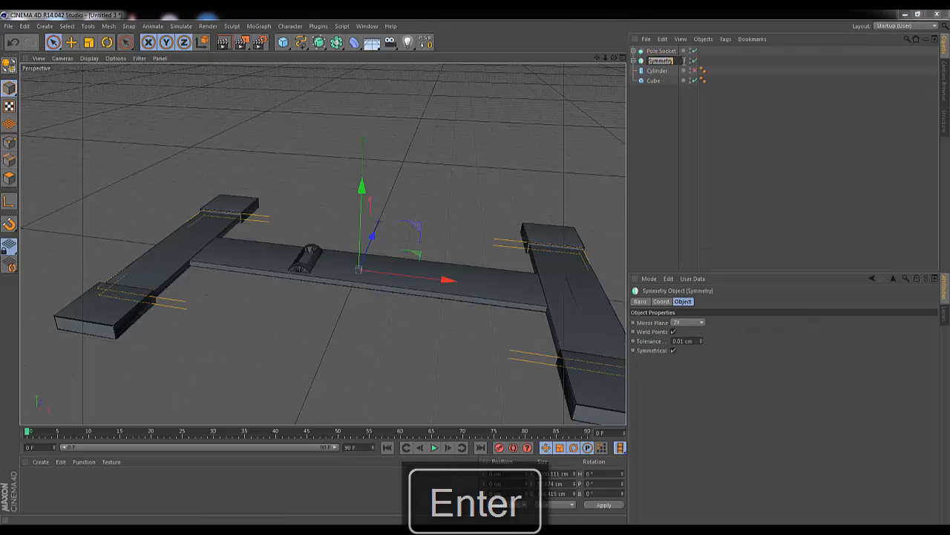
type("Base Feet")
key("Return")
double_click(653, 80)
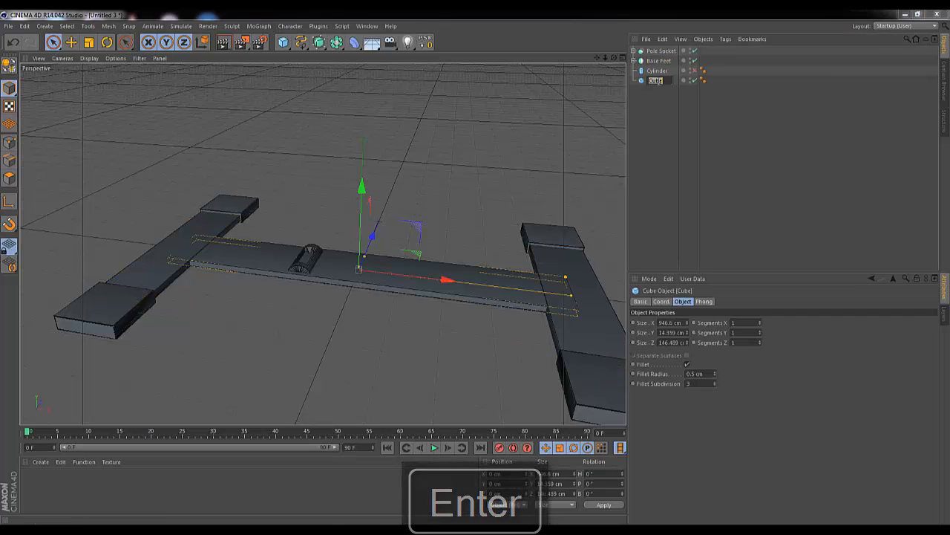
type("Middle Base")
key("Return")
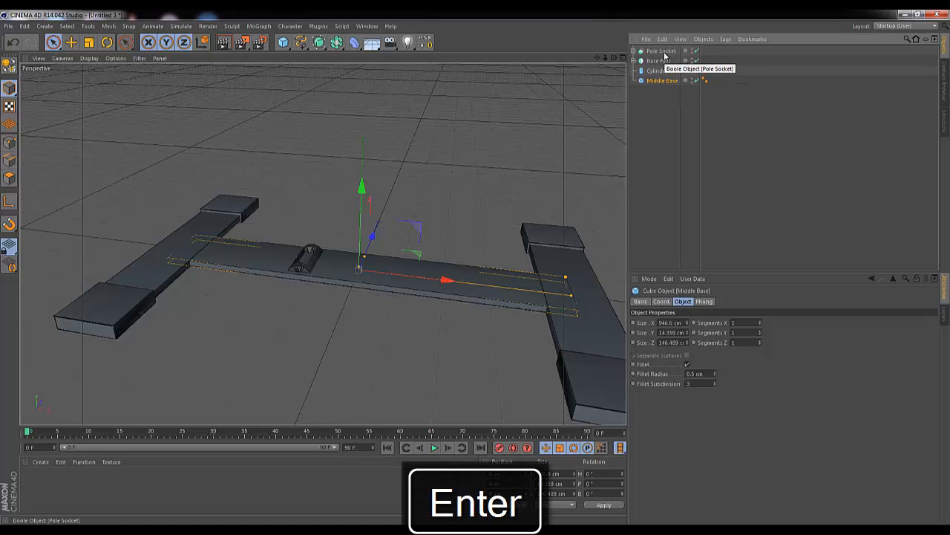
Create an instance of the Pole Socket object.
left_click(664, 55)
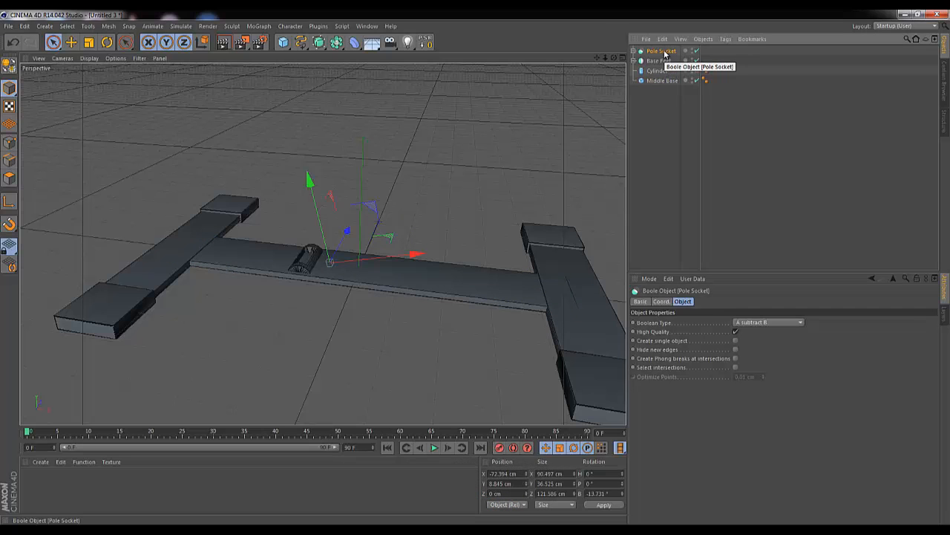
left_click(329, 46)
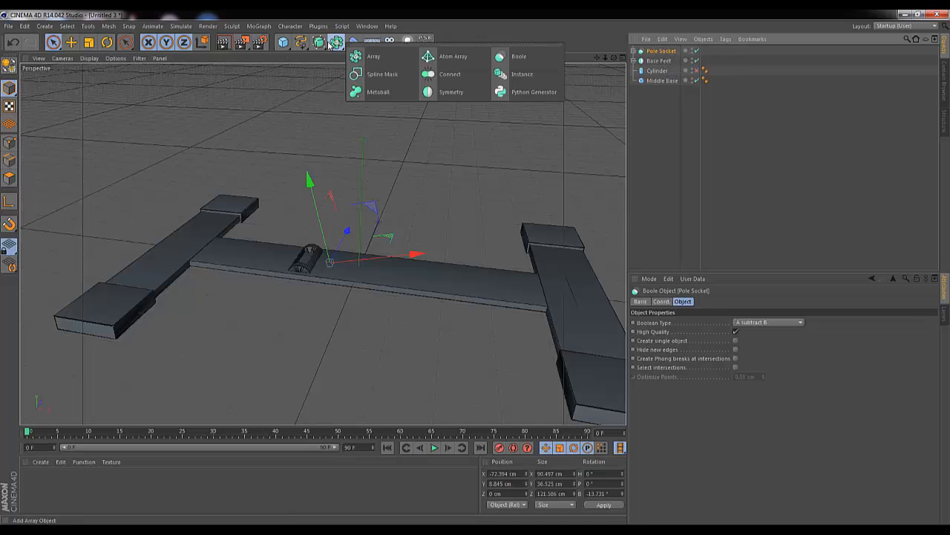
left_click(535, 75)
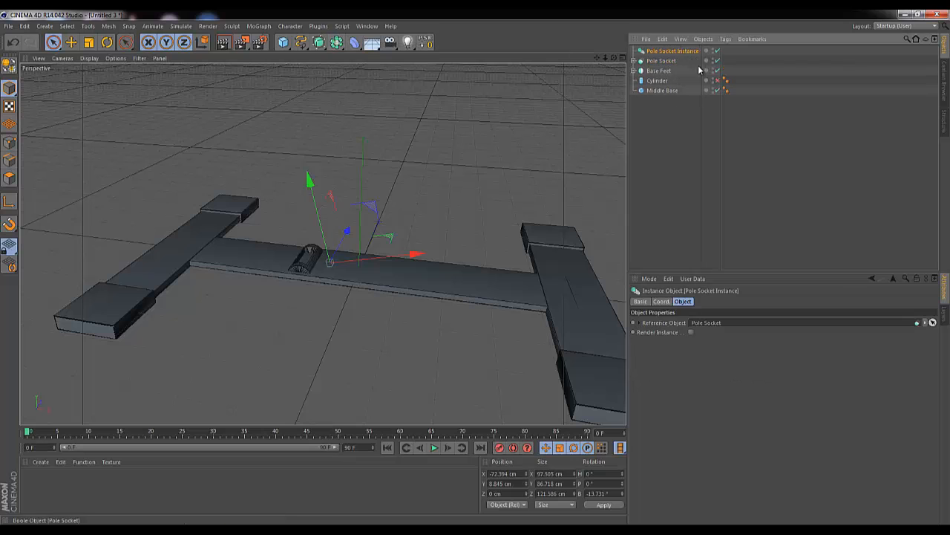
Move the Pole Socket instance onto the crossbar at the plank's opposite end, at about X 543 cm and Y 12 cm.
mouse_move(413, 254)
left_mouse_down()
mouse_move(478, 271)
mouse_move(414, 256)
left_mouse_up()
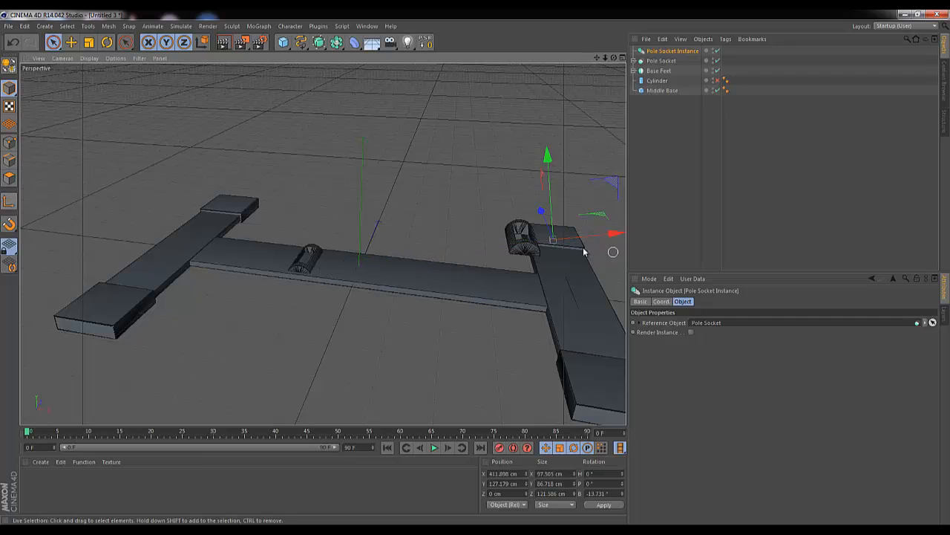
left_click_drag(547, 155, 551, 207)
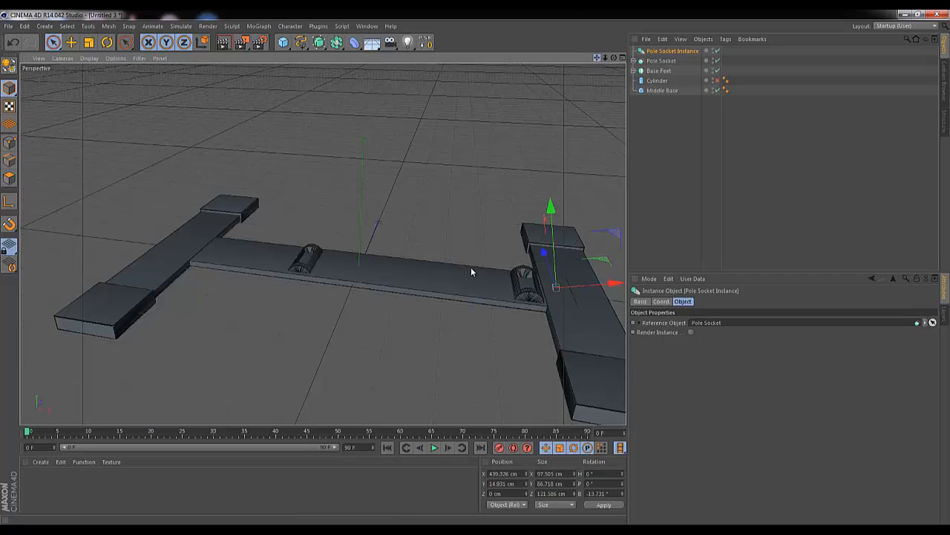
left_click_drag(597, 57, 482, 58)
left_click_drag(522, 282, 574, 280)
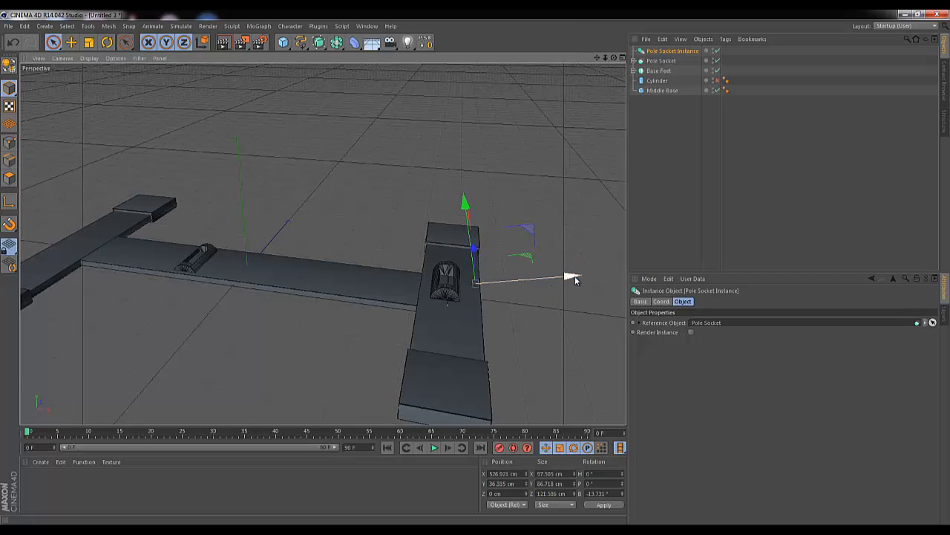
mouse_move(949, 110)
left_mouse_down()
mouse_move(382, 88)
mouse_move(949, 93)
left_mouse_up()
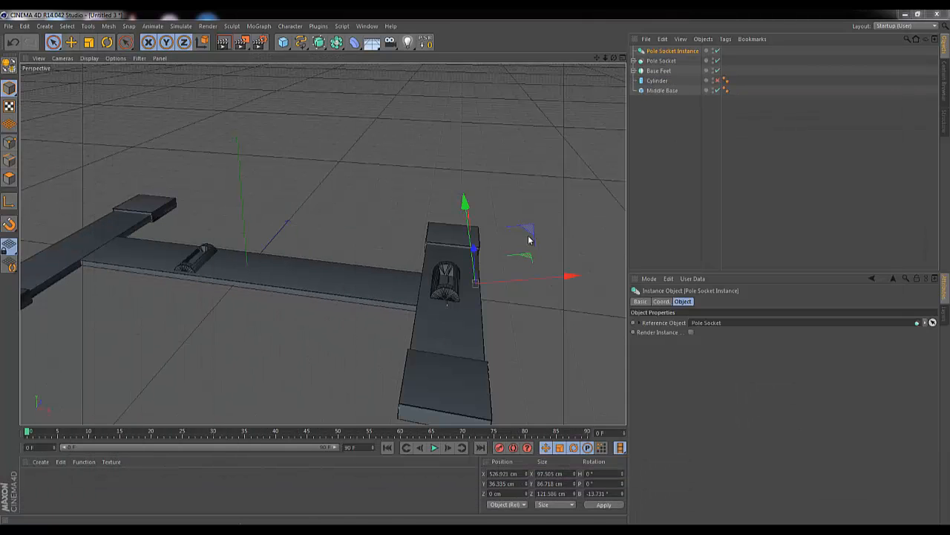
left_click_drag(531, 229, 538, 234)
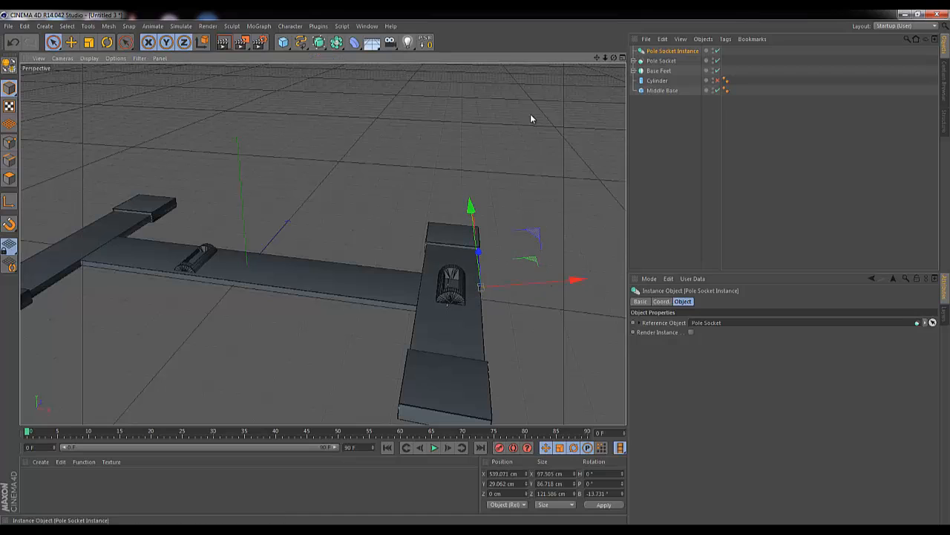
left_click_drag(469, 212, 475, 215)
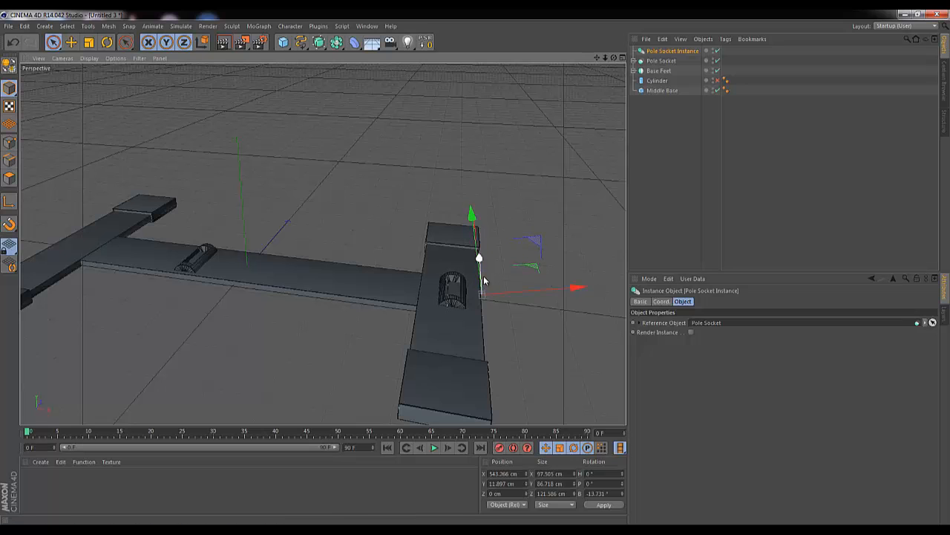
Rotate the Pole Socket instance to a heading of 180° and a bank of about -6.3°, and move it back onto the crossbar.
key("r")
left_click_drag(456, 326, 557, 234)
left_click_drag(496, 250, 527, 293)
key("space")
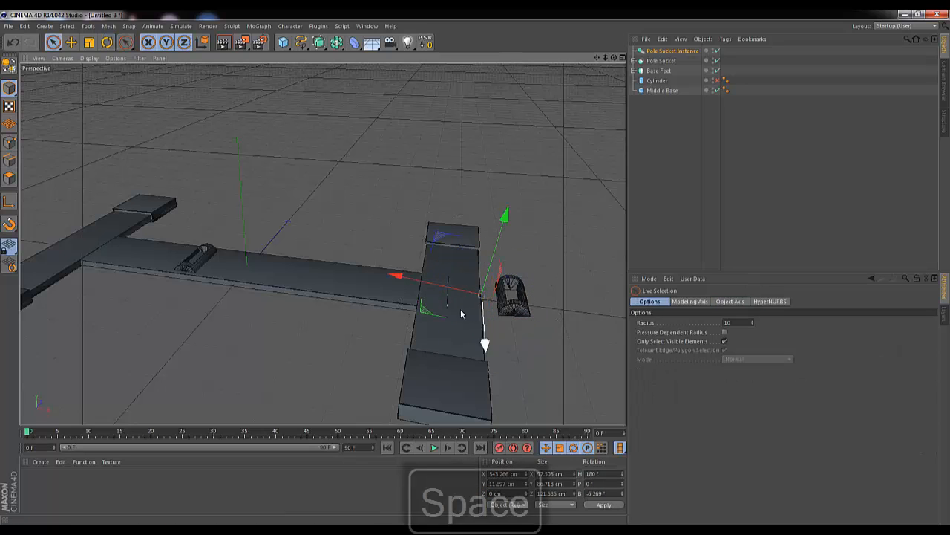
left_click_drag(395, 276, 335, 265)
left_click_drag(429, 221, 421, 323)
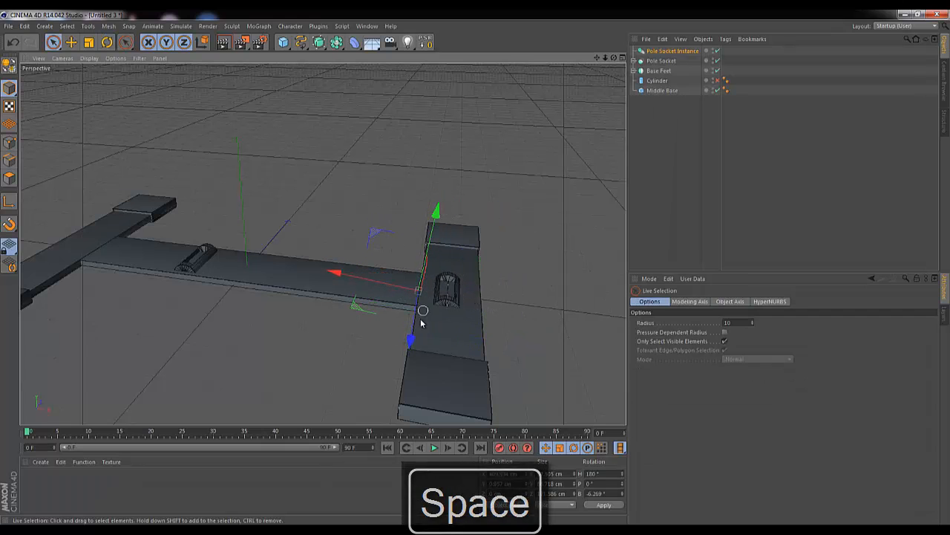
Shift the Pole Socket instance along the crossbar to about X 417 cm and Y 3.6 cm.
left_click_drag(352, 279, 357, 278)
left_click_drag(439, 229, 439, 216)
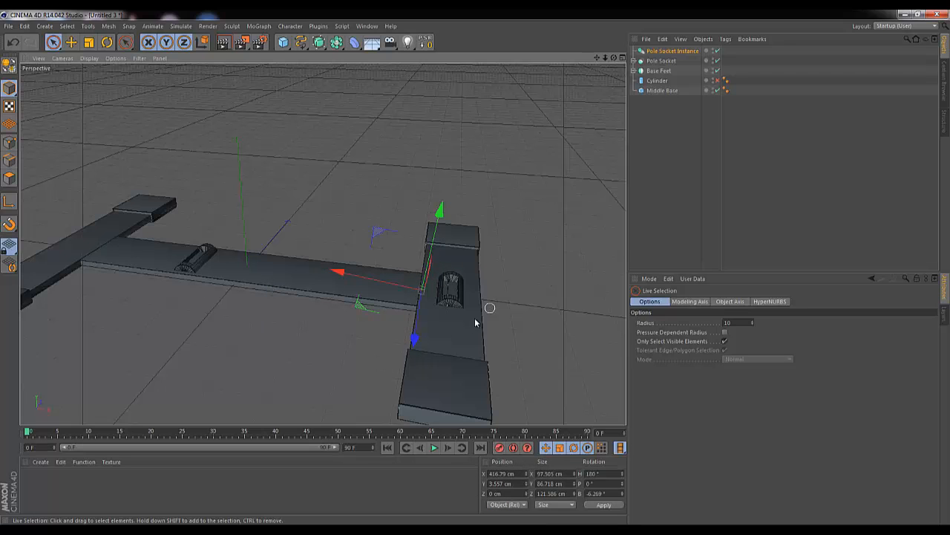
Narrow the Base Feet crossbar cube to a width of about 80 cm along X.
left_click(634, 71)
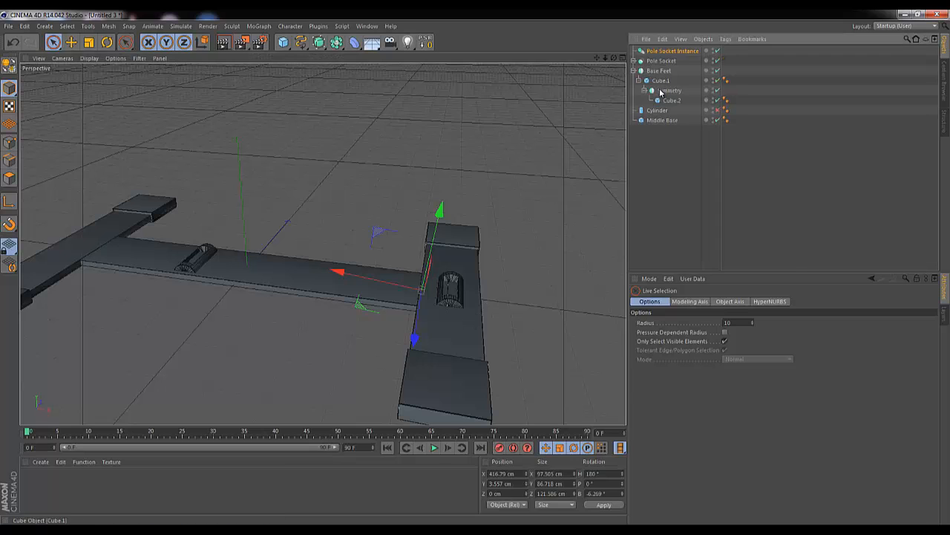
left_click(661, 81)
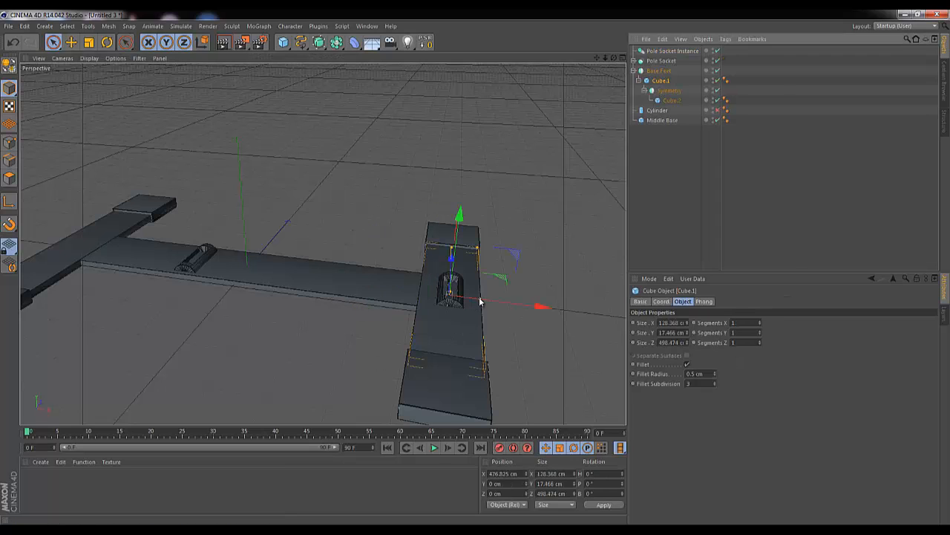
left_click_drag(476, 302, 469, 302)
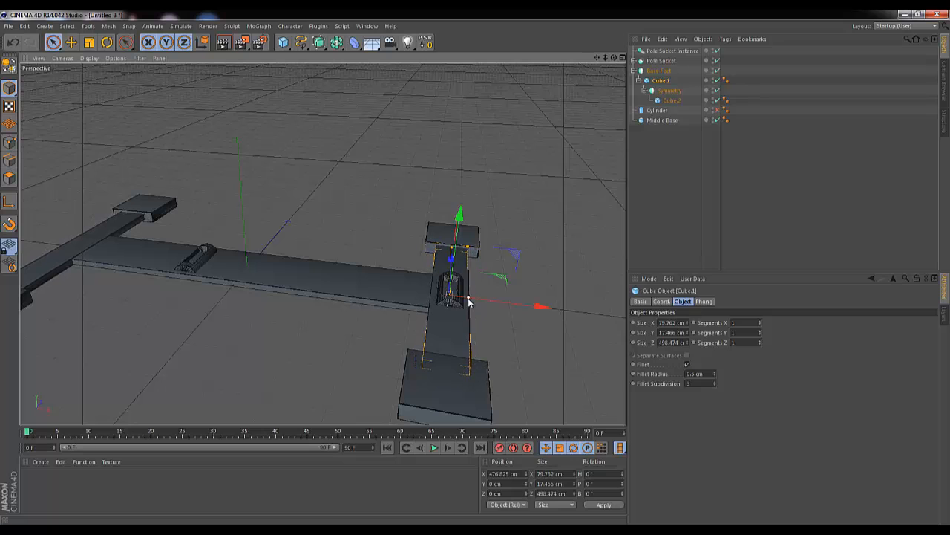
Narrow the crossbar's end foot block to about 89.5 cm along X and move it inward to about Z 242 cm.
left_click(666, 101)
left_click_drag(475, 240, 457, 237)
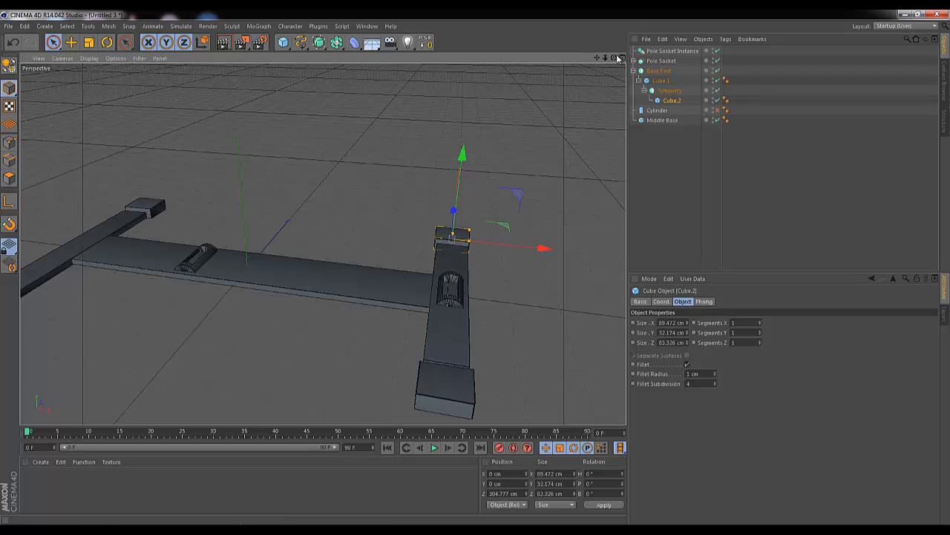
left_click_drag(475, 273, 414, 361, "alt")
left_click_drag(505, 329, 476, 332)
left_click_drag(613, 58, 479, 271)
left_click(634, 72)
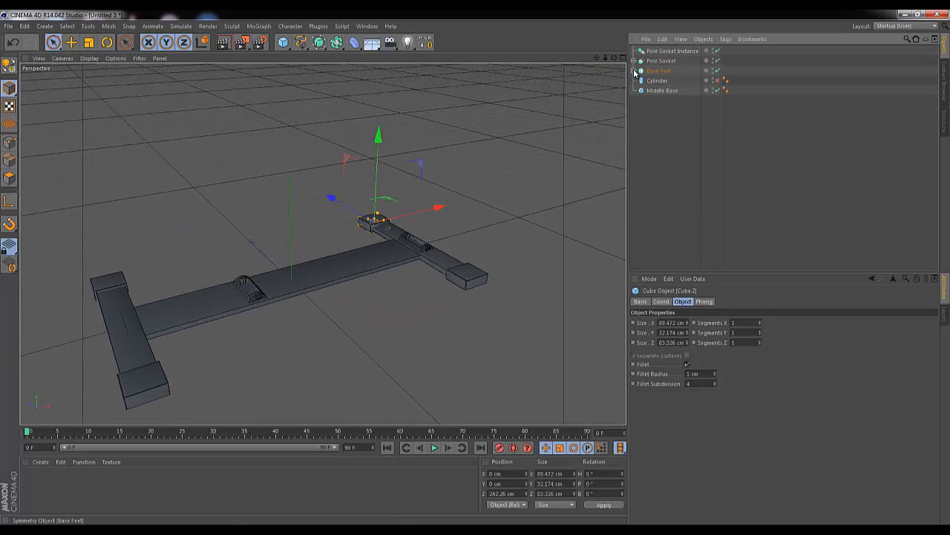
mouse_move(616, 61)
left_mouse_down()
mouse_move(475, 270)
mouse_move(616, 61)
left_mouse_up()
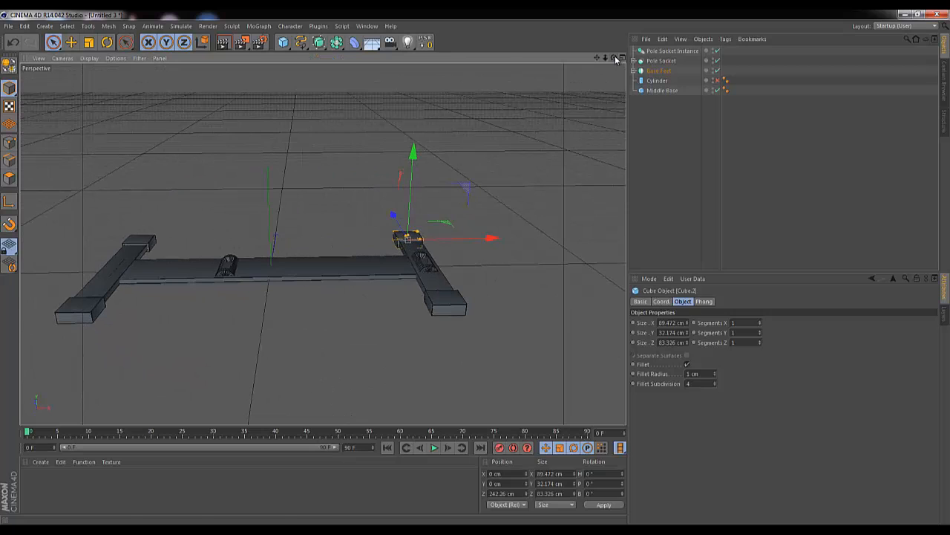
Enable the hidden Cylinder and set its radius to 10 cm and its rotation segments to 16.
left_click(717, 80)
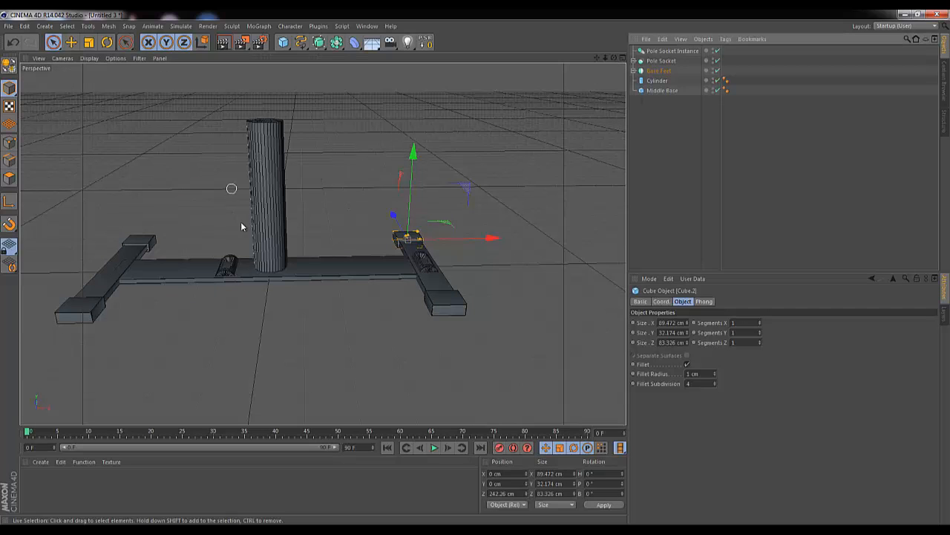
left_click(657, 81)
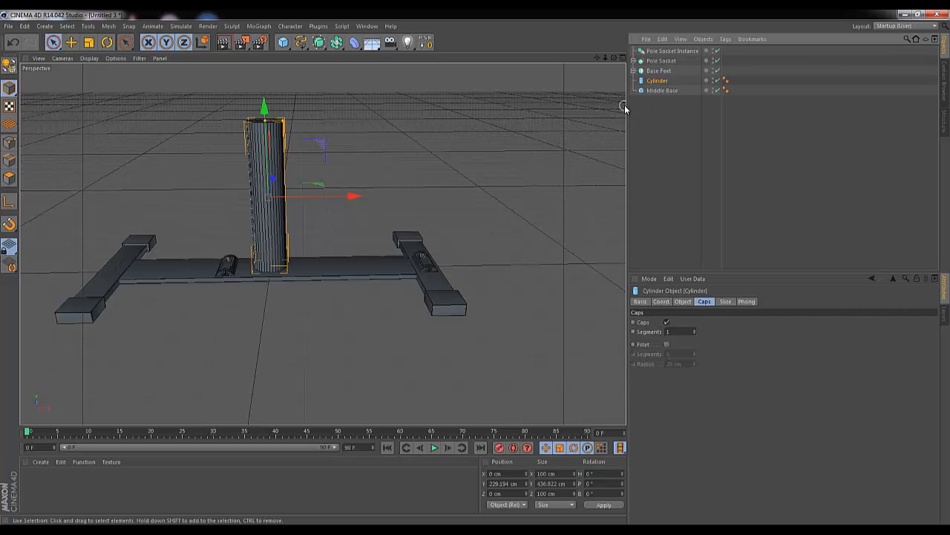
left_click_drag(471, 267, 477, 269, "alt")
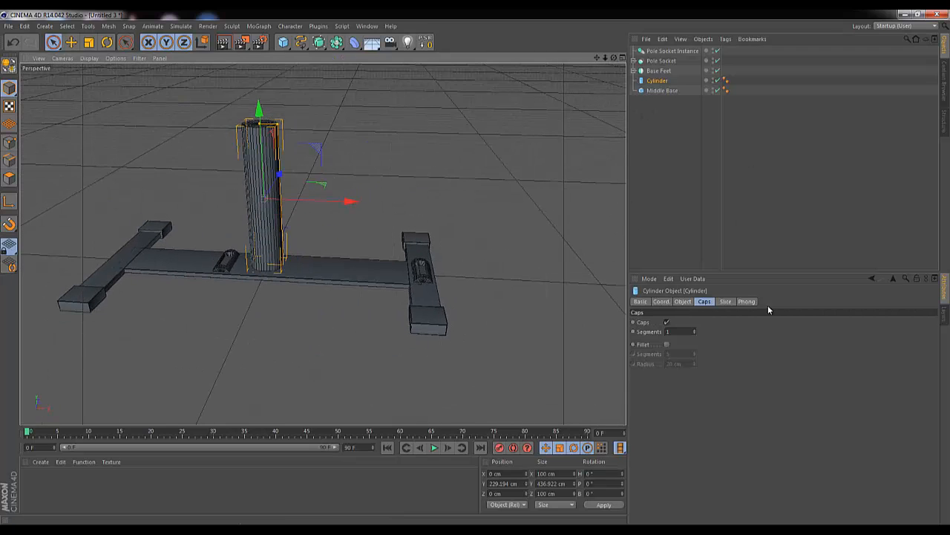
left_click(683, 301)
left_click_drag(710, 324, 700, 323)
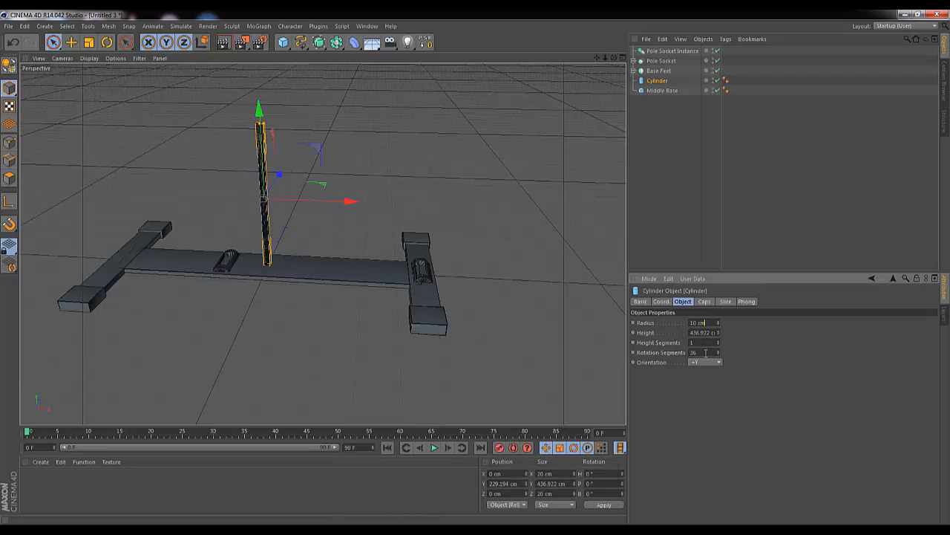
type("16")
key("Return")
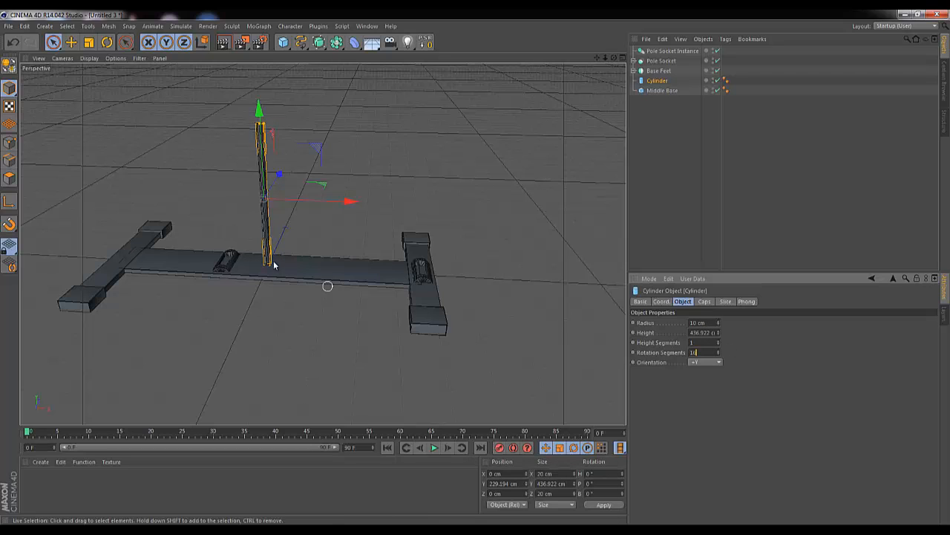
Move the Cylinder over the plank's Pole Socket at about X -131 cm and reduce its radius to 8 cm.
left_click_drag(350, 201, 303, 207)
left_click_drag(615, 58, 477, 271)
left_click_drag(606, 58, 476, 271)
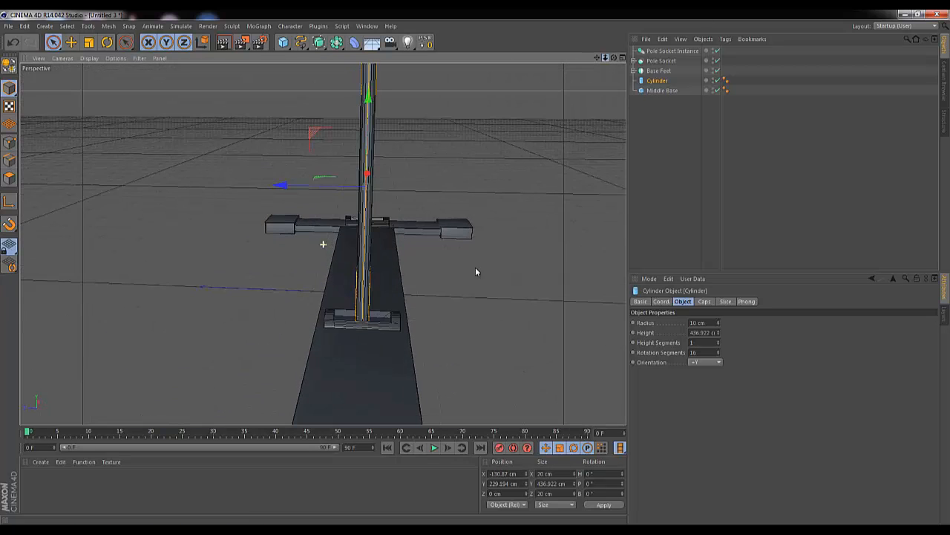
left_click_drag(598, 58, 464, 268)
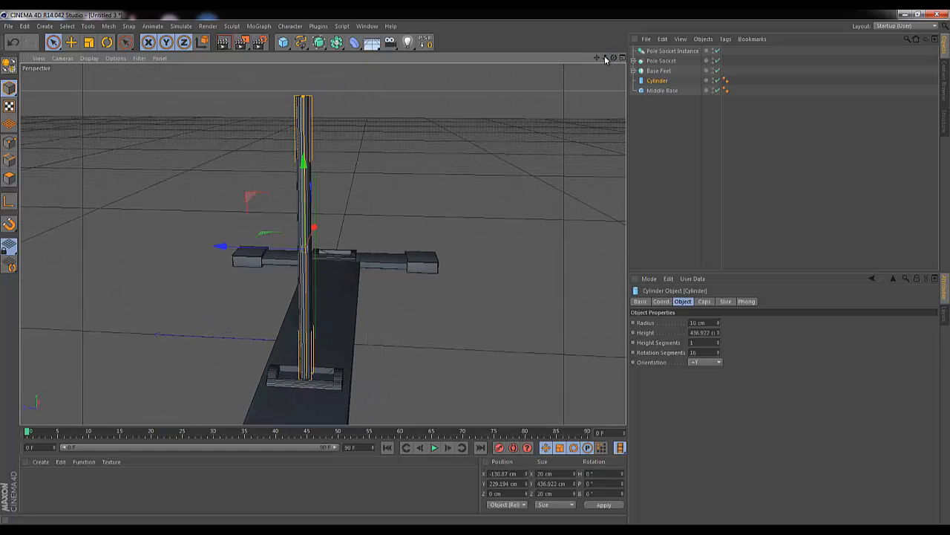
left_click_drag(719, 322, 719, 312)
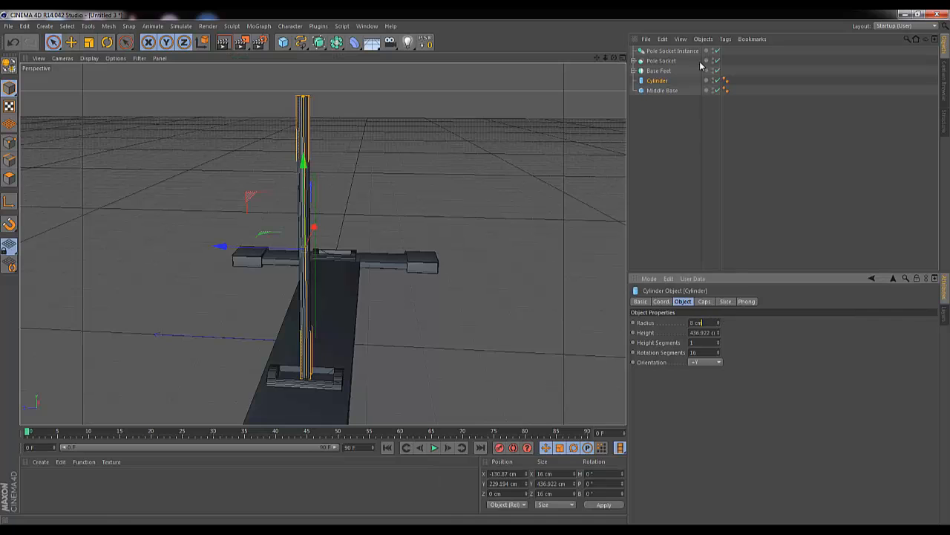
Place the Cylinder inside a new Symmetry object and offset it to about Z -31 cm.
left_click(291, 27)
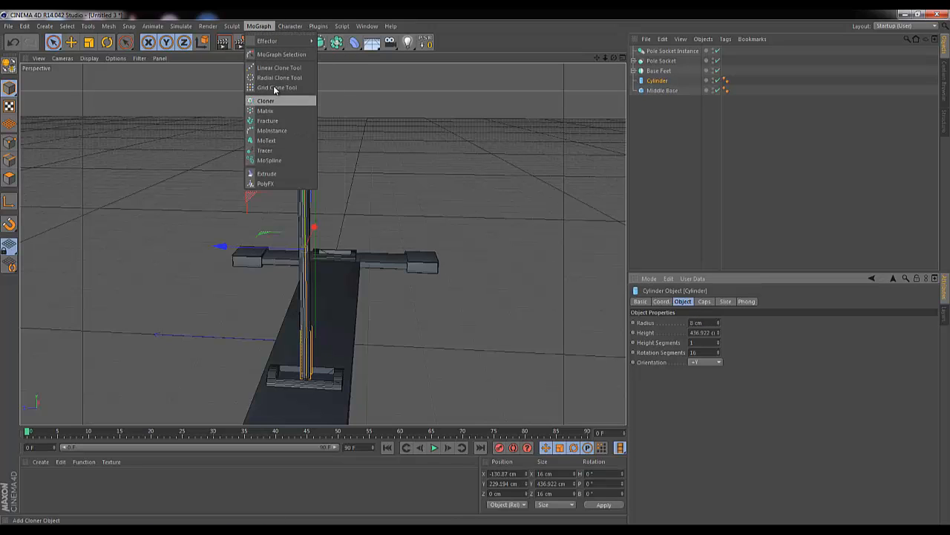
left_click(262, 27)
left_click_drag(338, 43, 456, 94)
left_click(663, 89)
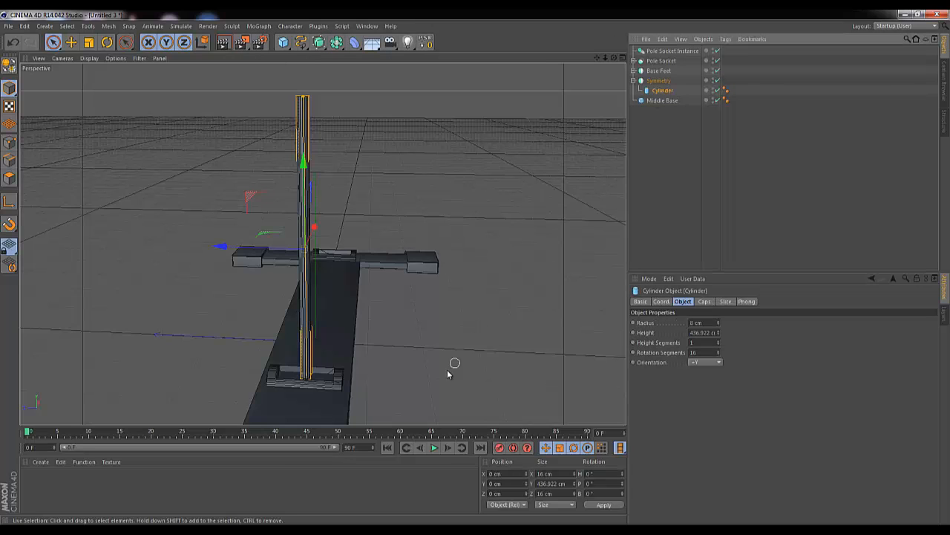
left_click_drag(221, 246, 240, 247)
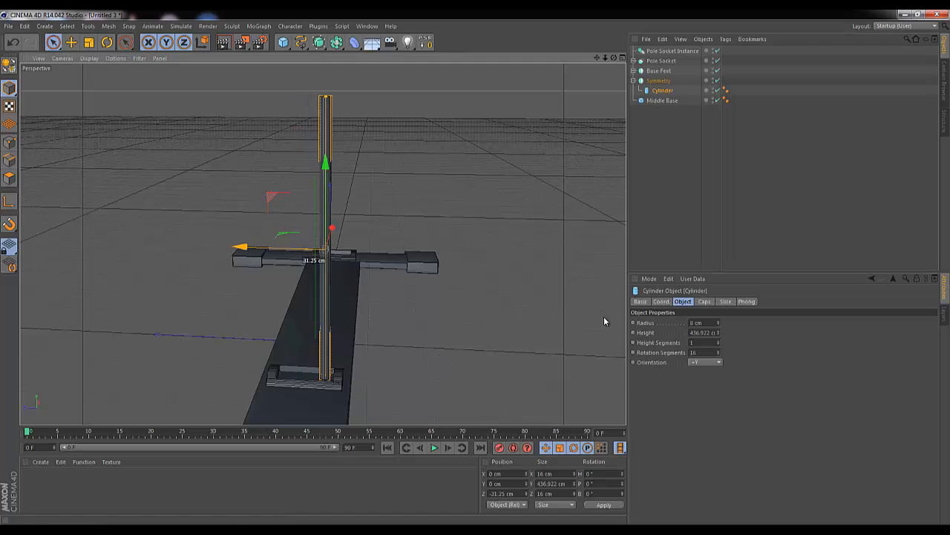
Set the pole Symmetry's mirror plane to XY and move the Cylinder closer to the center, at about Z -24.5 cm.
left_click(658, 80)
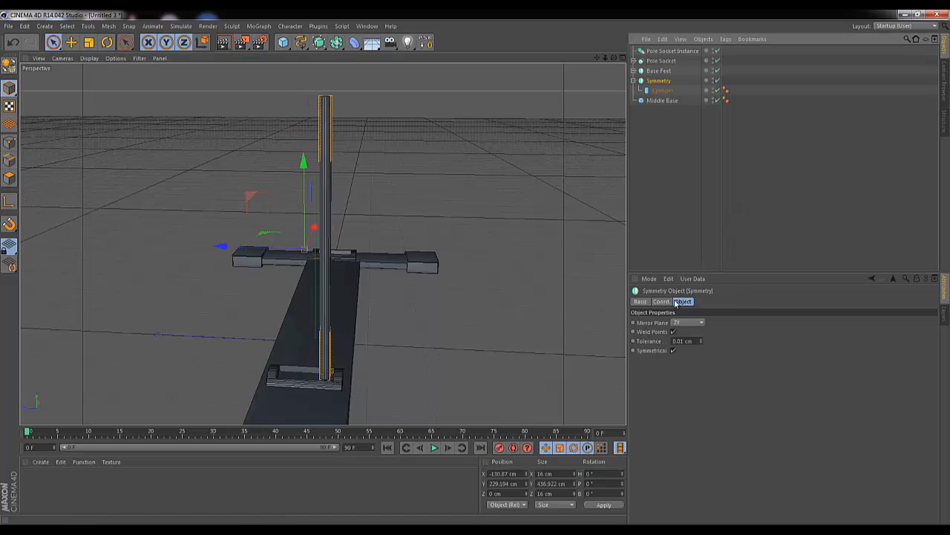
left_click(697, 323)
left_click(684, 353)
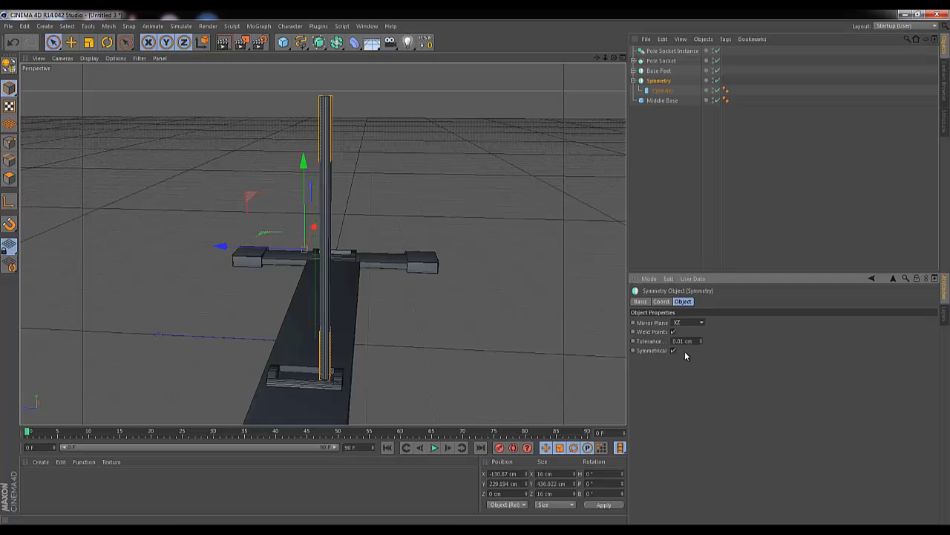
left_click(692, 331)
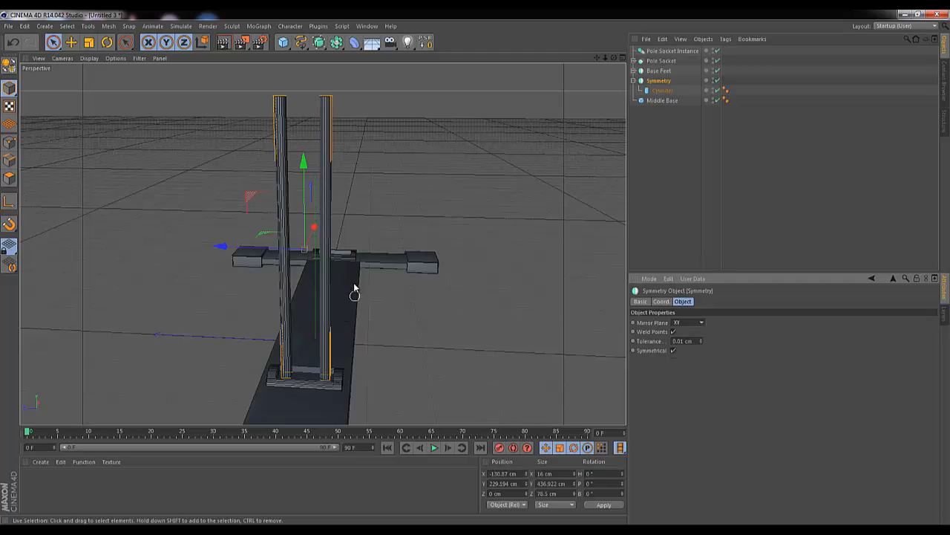
left_click(660, 90)
left_click_drag(239, 249, 253, 253)
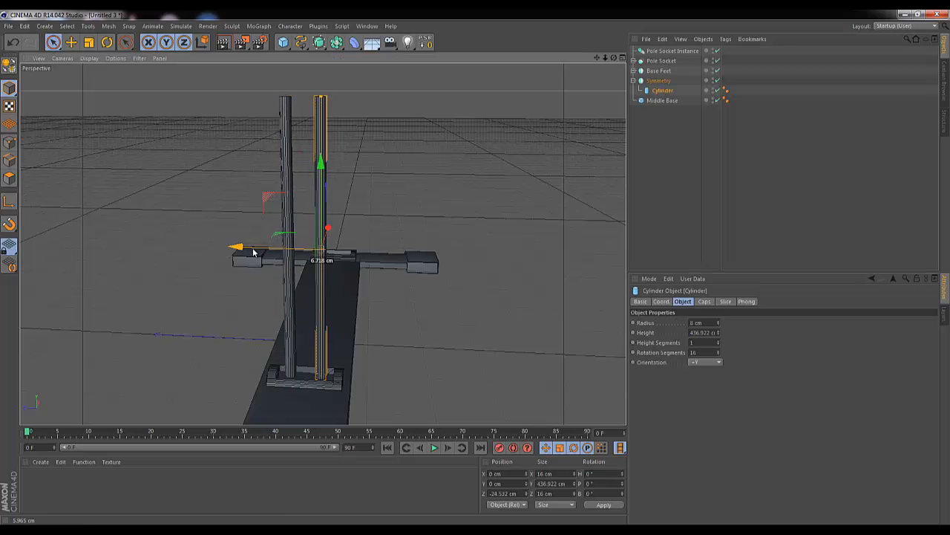
Group the pole Symmetry under a null and lower the null's axis to the poles' base, at about Y 0.6 cm.
left_click_drag(614, 58, 476, 268)
left_click(659, 82)
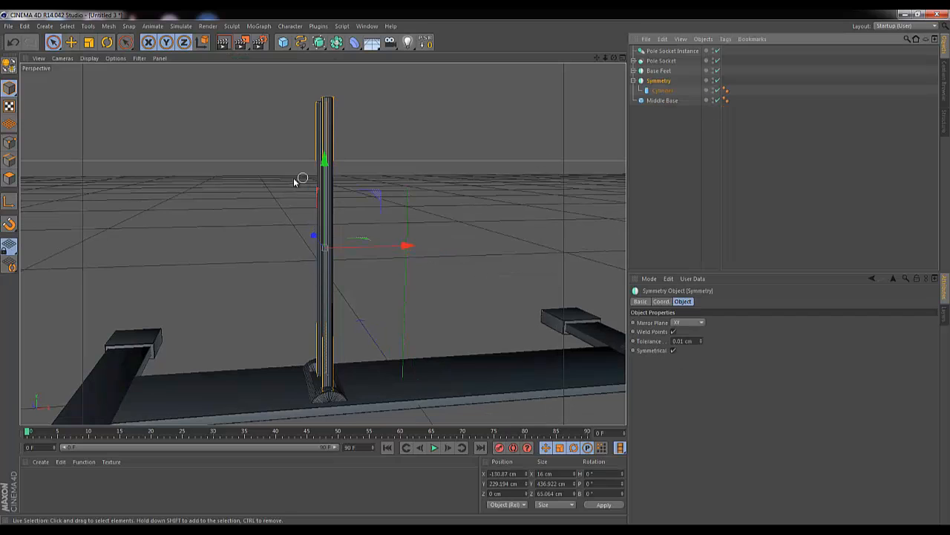
scroll(476, 272, "down", 2)
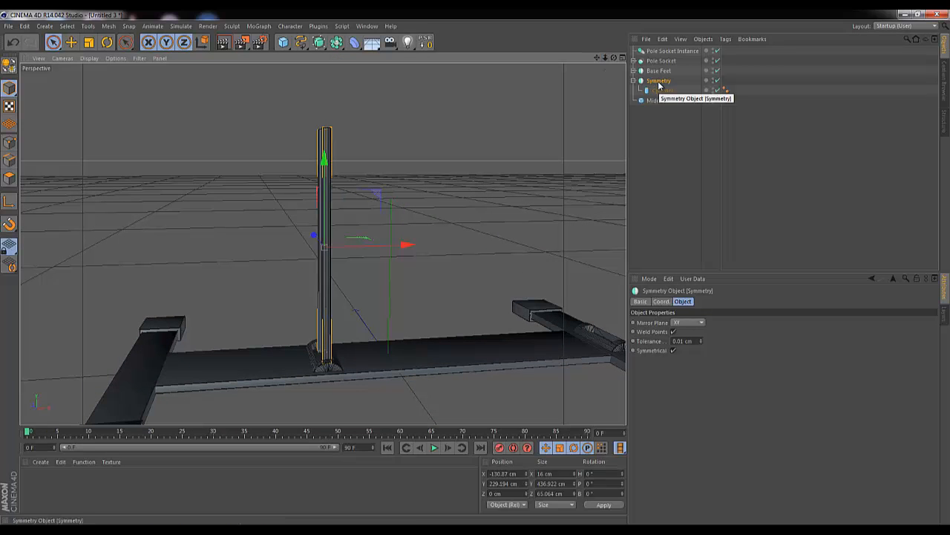
key("alt+g")
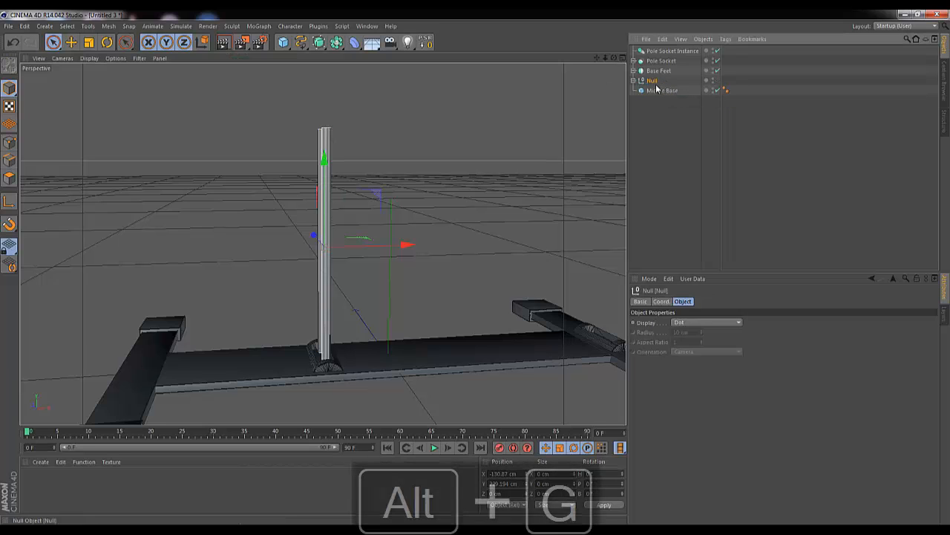
left_click(9, 201)
left_click_drag(323, 161, 326, 281)
left_click_drag(616, 59, 475, 267)
left_click_drag(323, 302, 326, 290)
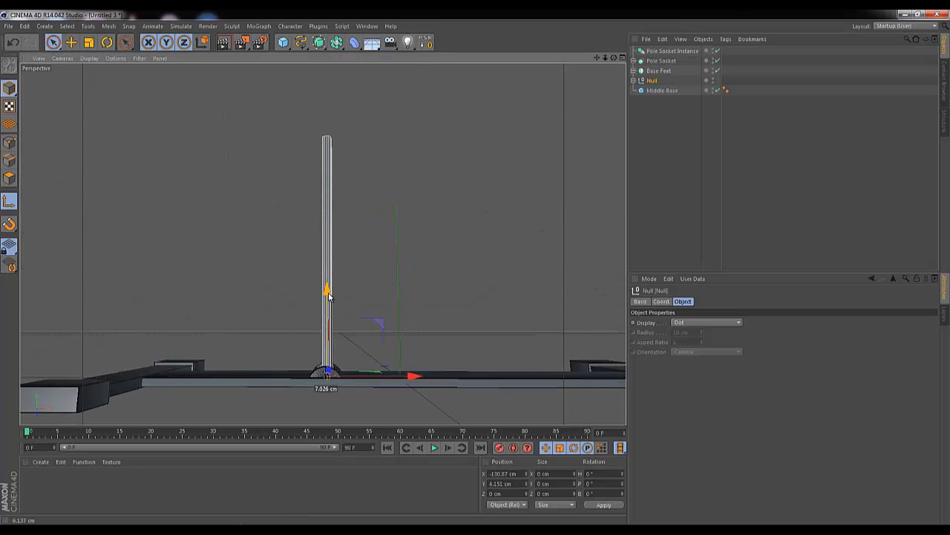
left_click(9, 205)
Rotate the null with the poles to a bank of about -7°.
left_click(111, 43)
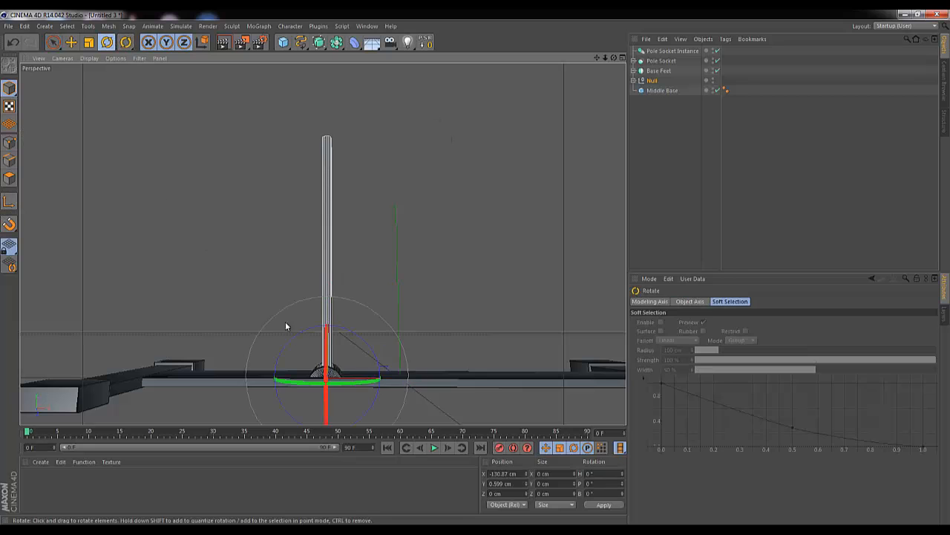
left_click_drag(317, 332, 309, 335)
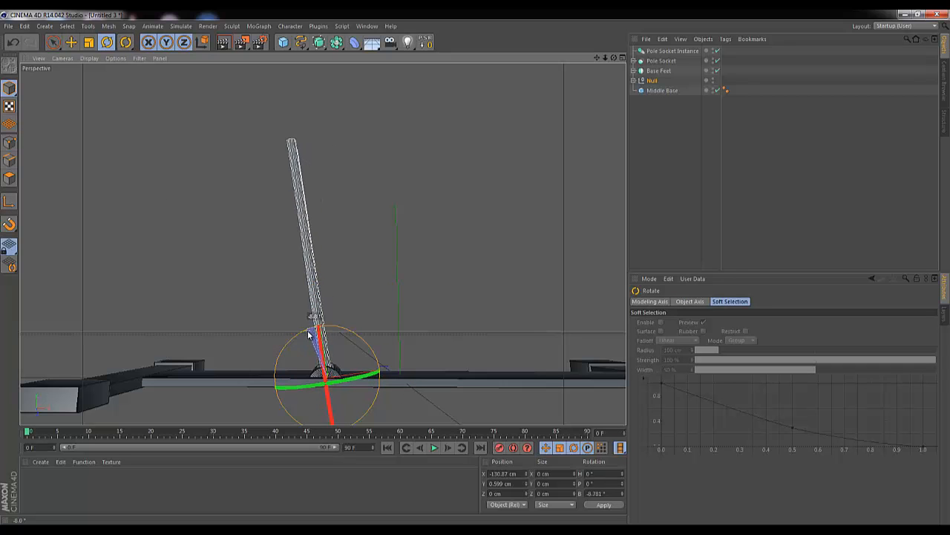
mouse_move(614, 58)
left_mouse_down()
mouse_move(486, 268)
mouse_move(471, 267)
mouse_move(617, 59)
left_mouse_up()
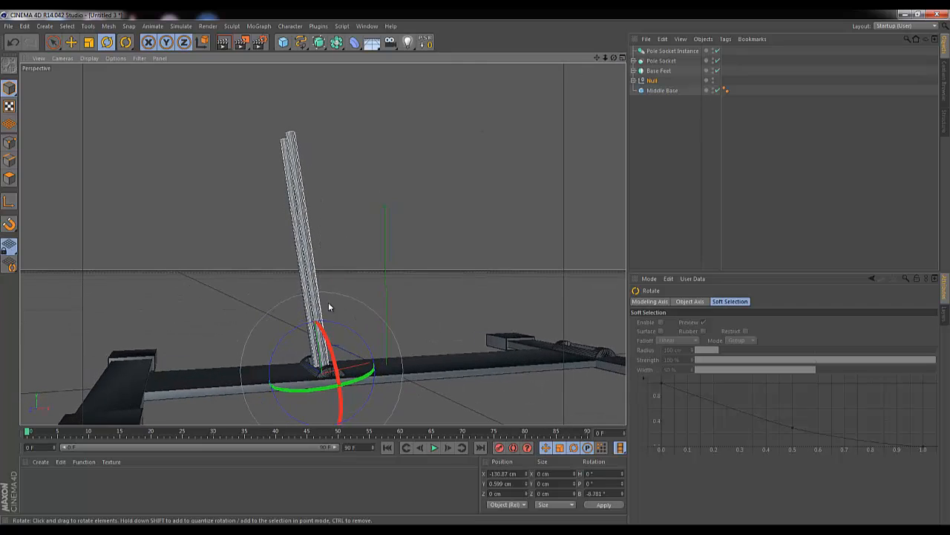
left_click_drag(342, 327, 333, 319)
left_click_drag(605, 58, 476, 271)
left_click_drag(475, 267, 476, 272, "alt")
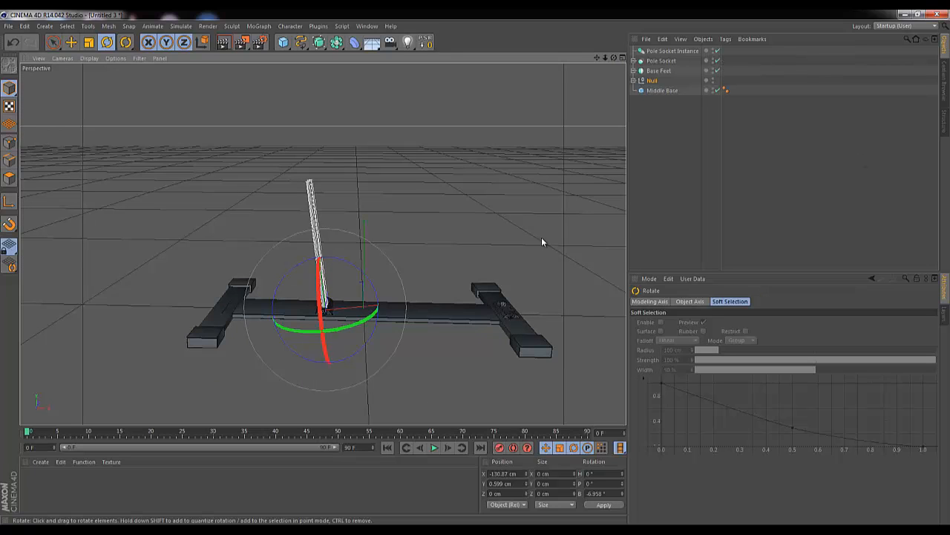
Duplicate the Cylinder outside the null and reset the copy's position and rotation to zero.
left_click(634, 80)
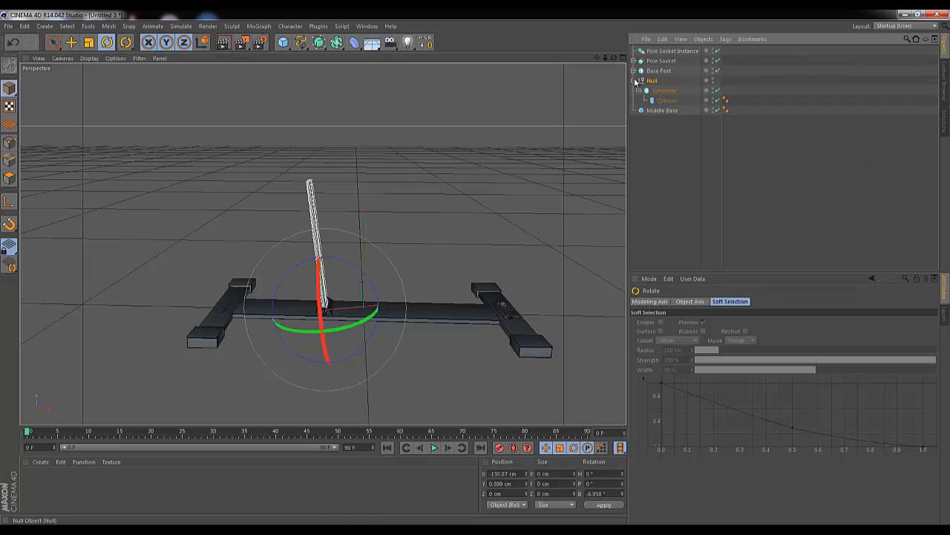
left_click(667, 100)
left_click_drag(670, 138, 670, 140, "ctrl")
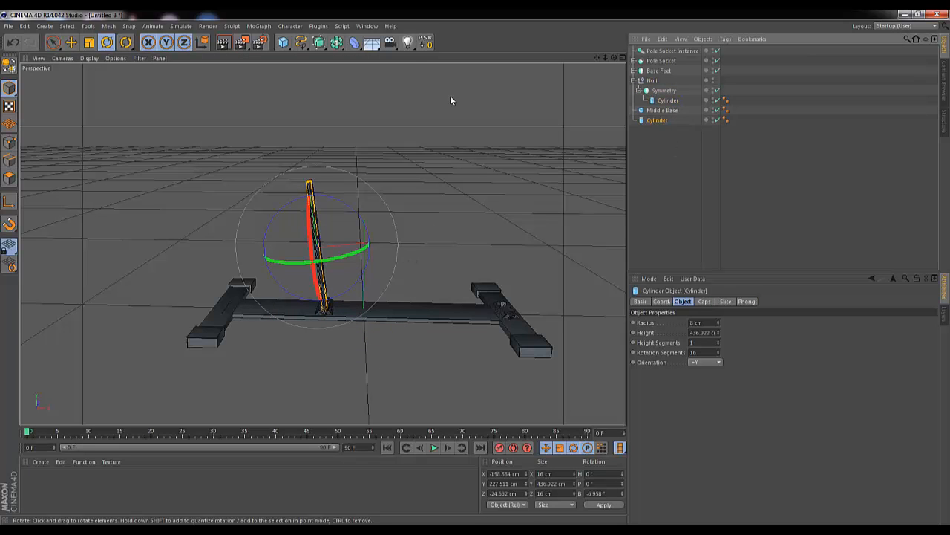
left_click(427, 44)
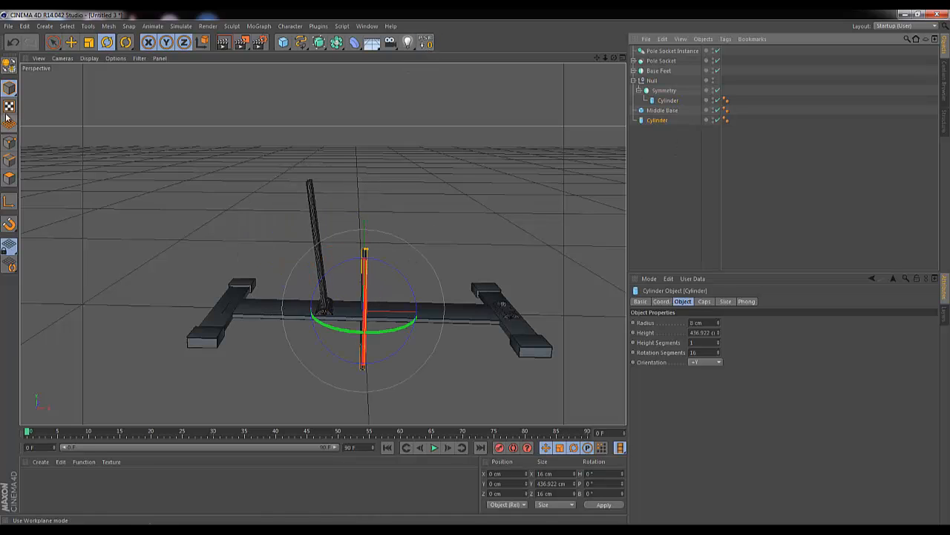
Raise the duplicated Cylinder to about Y 256 cm and lengthen it to about 539 cm.
left_click(54, 42)
left_click_drag(365, 225, 376, 173)
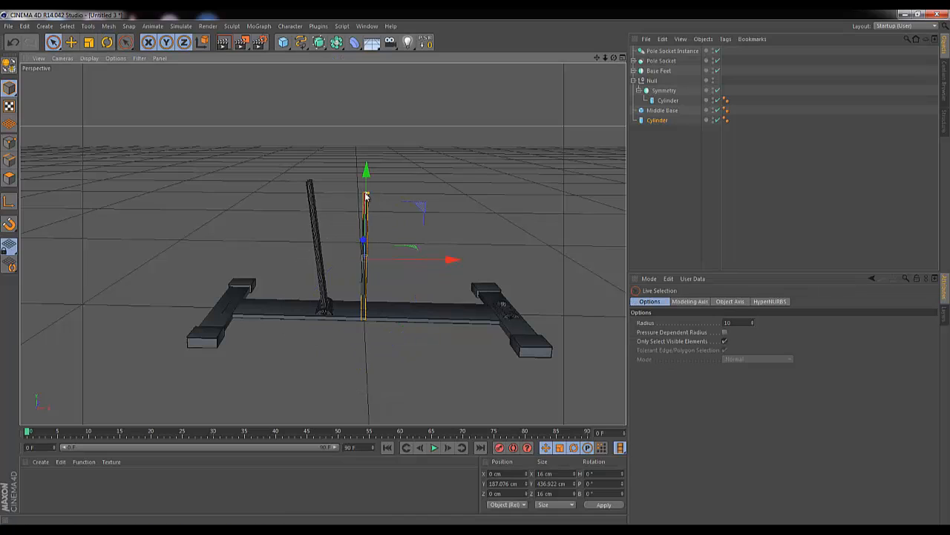
left_click_drag(371, 180, 369, 175)
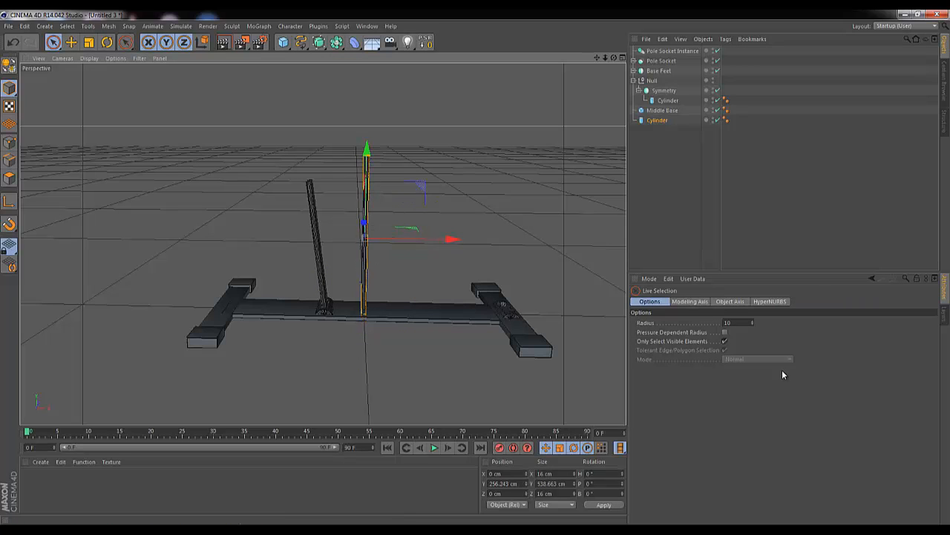
Set the duplicated Cylinder's radius to 14 cm and move it over the front pole socket, at about X 481 cm.
left_click(658, 121)
left_click(701, 323)
scroll(698, 324, "up", 3)
scroll(698, 323, "up", 3)
left_click_drag(614, 58, 473, 265)
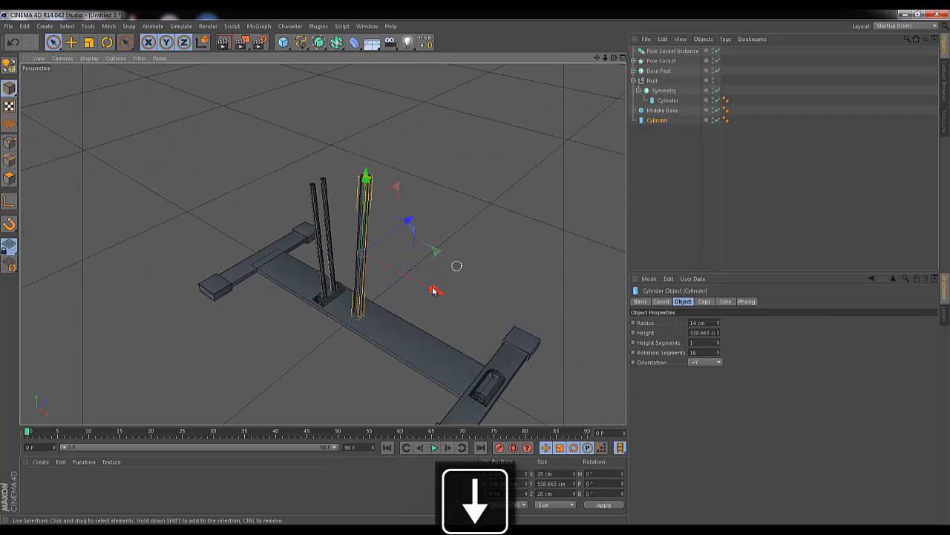
left_click_drag(436, 291, 601, 372)
left_click_drag(614, 58, 474, 270)
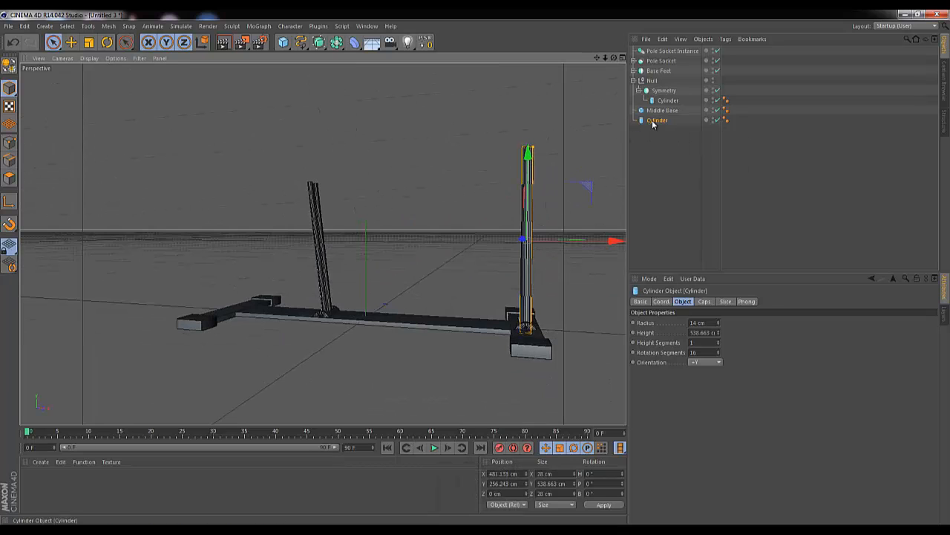
Collapse the null holding the tilted poles and rename it Saddle Poles.
left_click(635, 81)
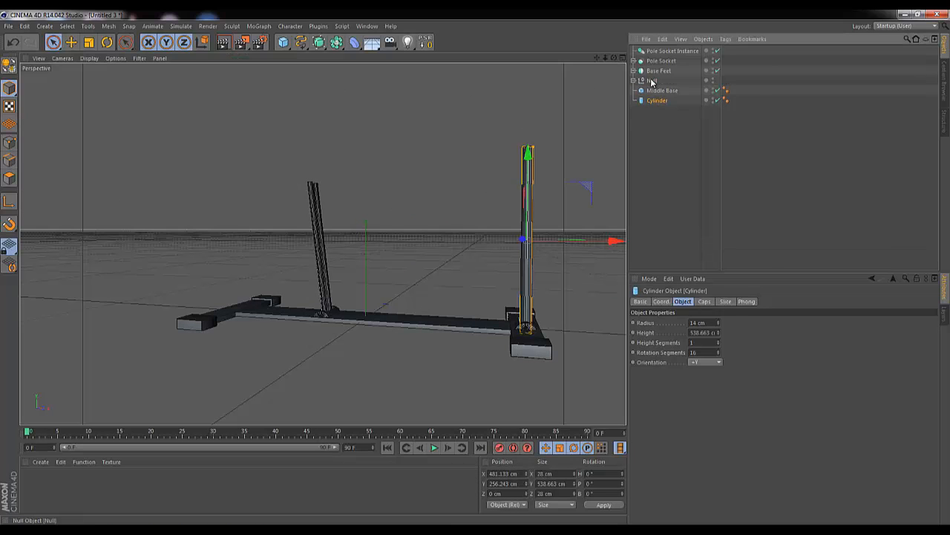
left_click(652, 81)
double_click(656, 80)
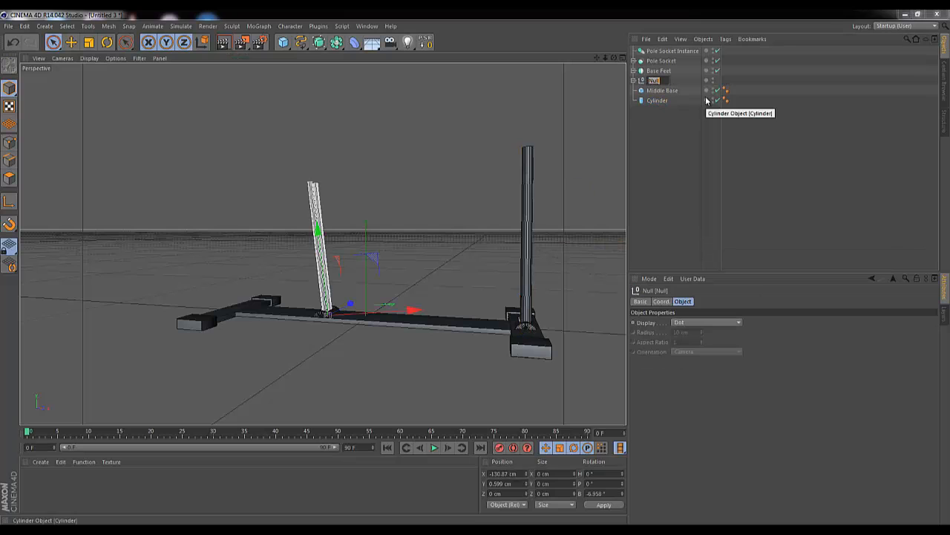
type("Saddle Poles")
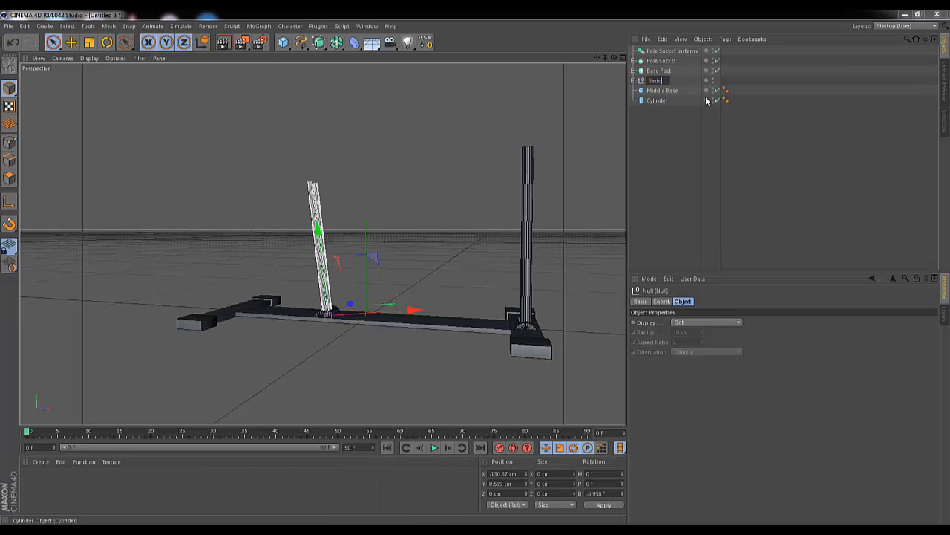
key("Return")
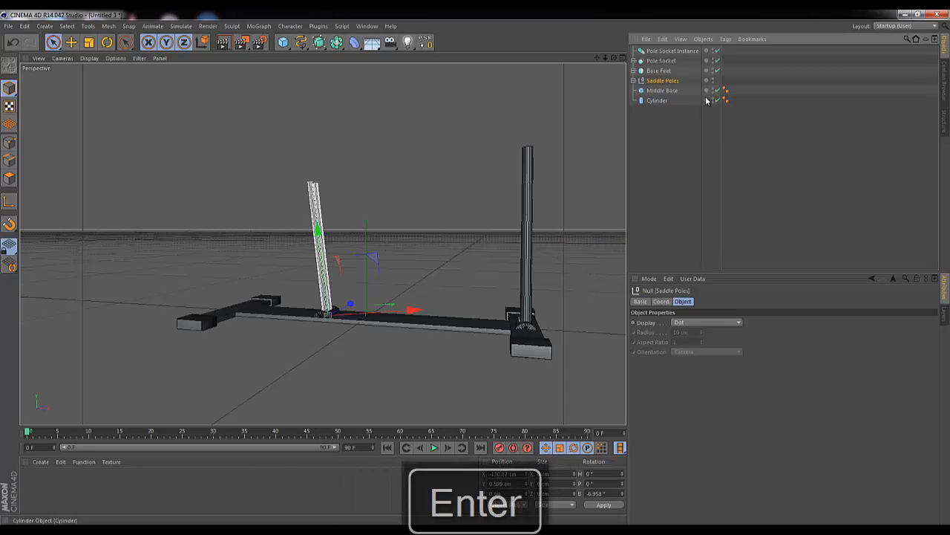
Rename the Cylinder over the front socket as Handle Bar main pole.
left_click(654, 102)
double_click(654, 102)
type("Handle Bar main")
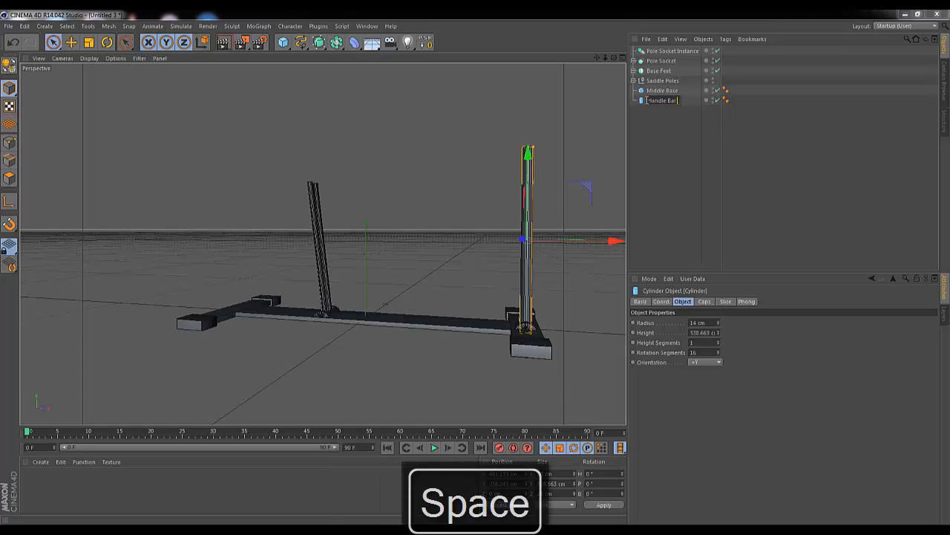
key("Return")
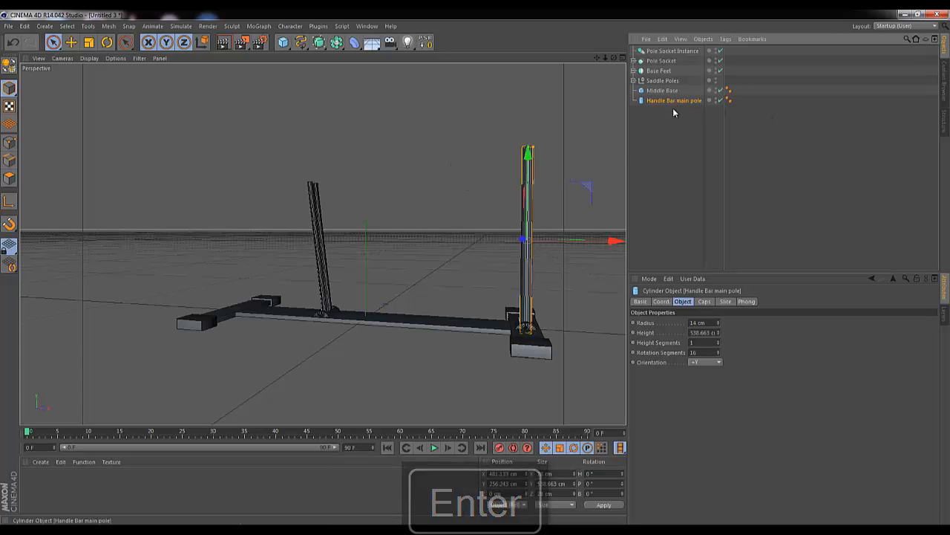
Group the Handle Bar main pole under a null and lower the null's axis to the pole's base, at about Y 7 cm.
key("alt+g")
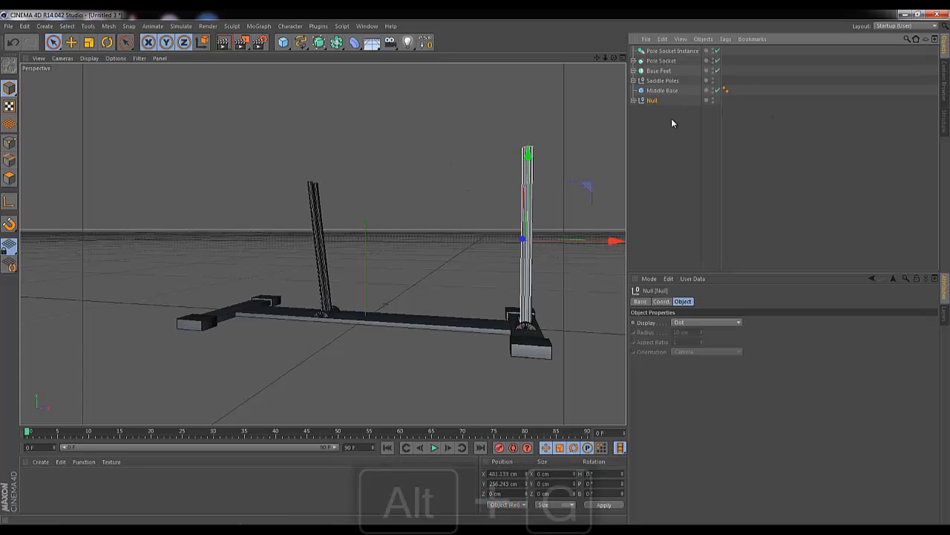
left_click(9, 200)
left_click_drag(528, 153, 526, 242)
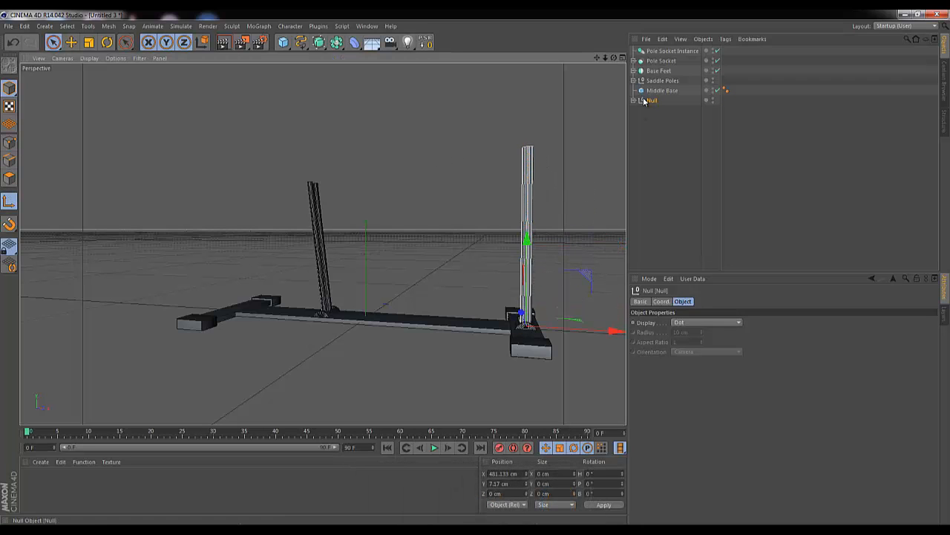
left_click(10, 202)
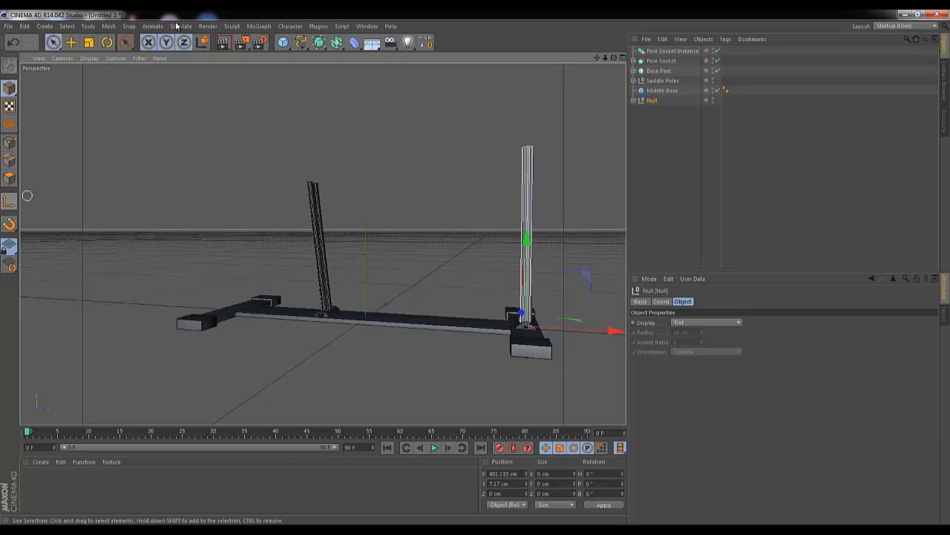
Rotate the null with the Handle Bar main pole to a bank of about 6°.
left_click(107, 42)
left_click_drag(562, 288, 575, 339)
key("space")
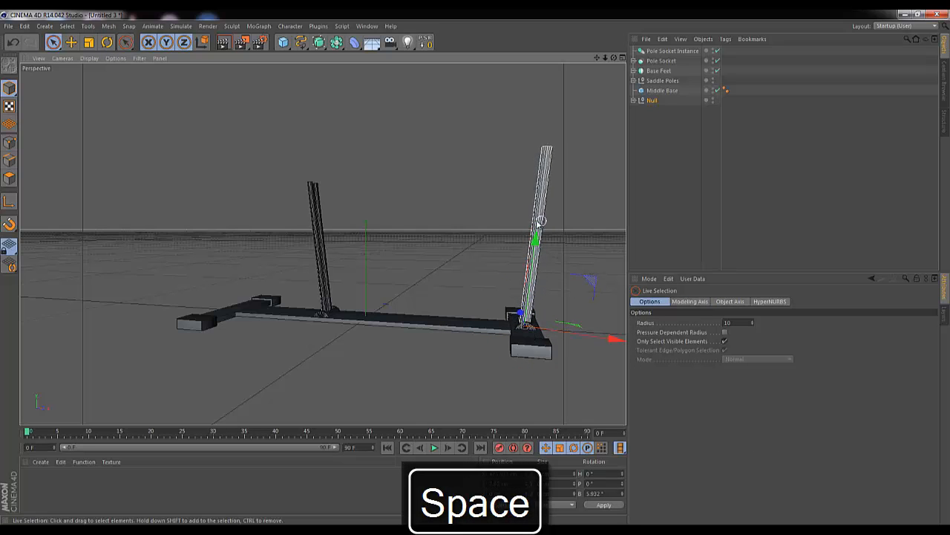
Reduce the radius of the Handle Bar main pole inside the null to 12 cm.
left_click(633, 101)
left_click(677, 110)
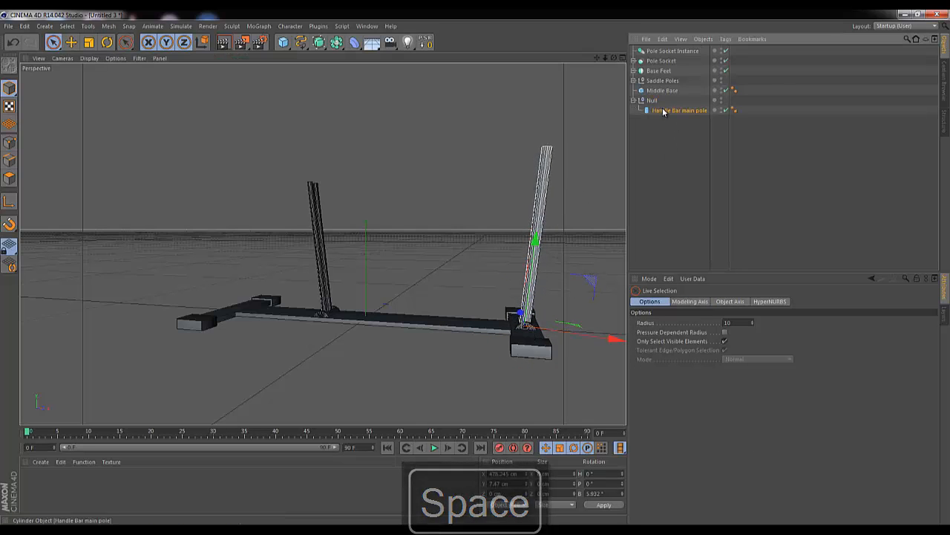
scroll(709, 324, "down", 2)
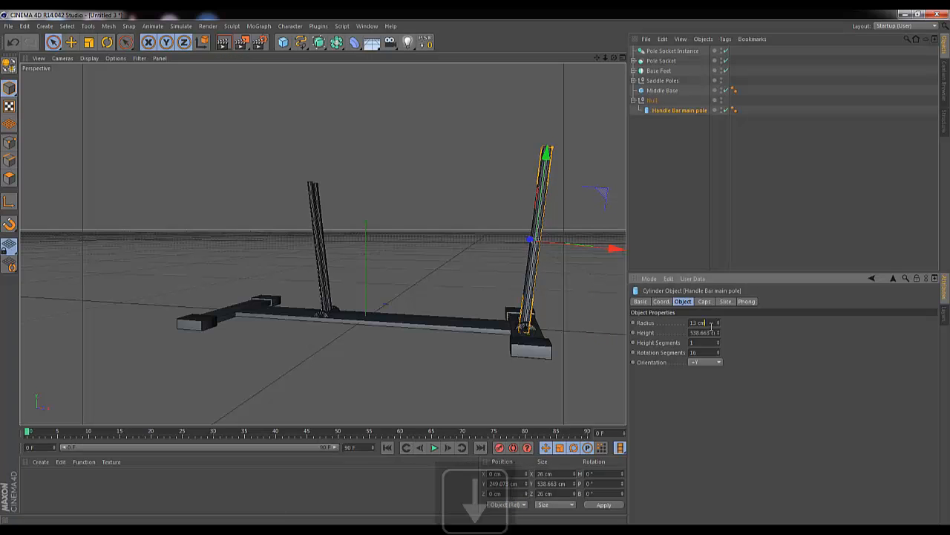
left_click_drag(614, 57, 476, 272)
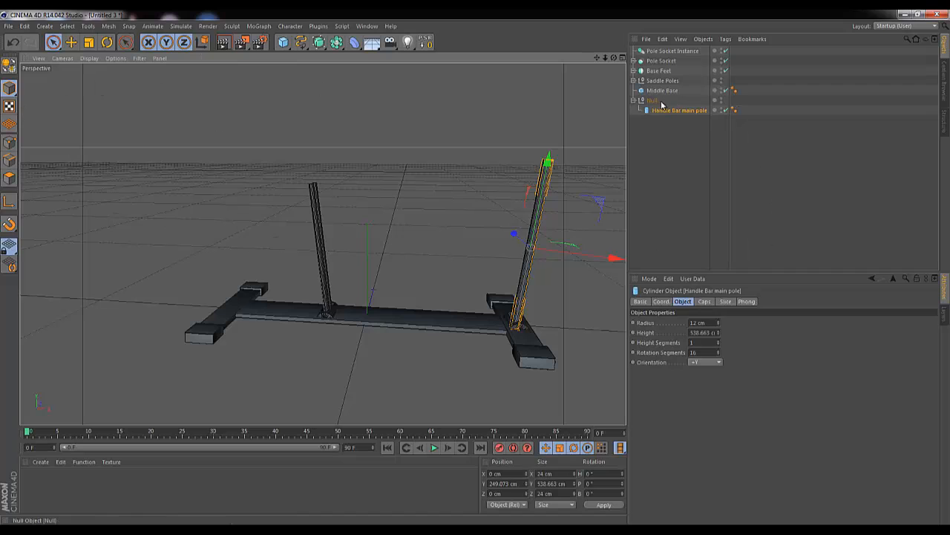
Duplicate the Handle Bar main pole outside its null and rename the null Handle Bar main pole.
left_click_drag(667, 112, 669, 125, "ctrl")
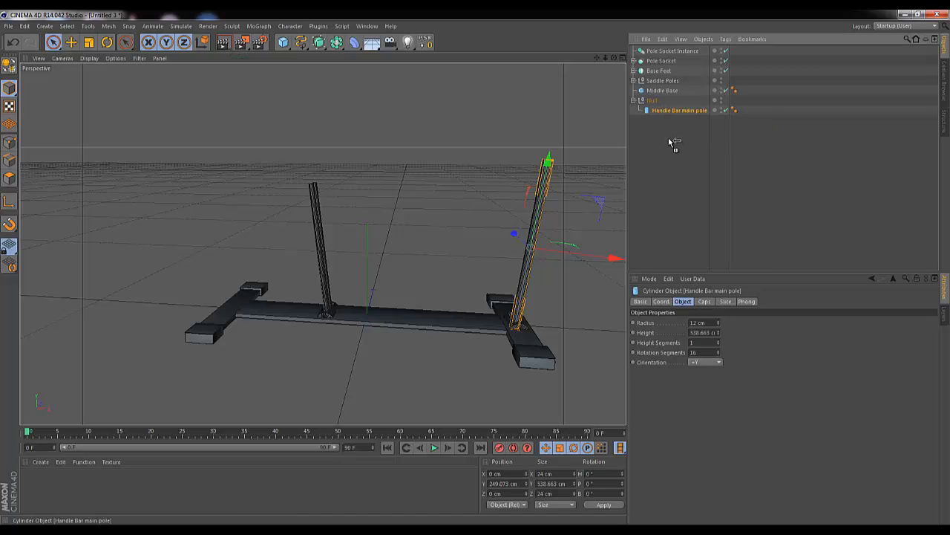
double_click(675, 110)
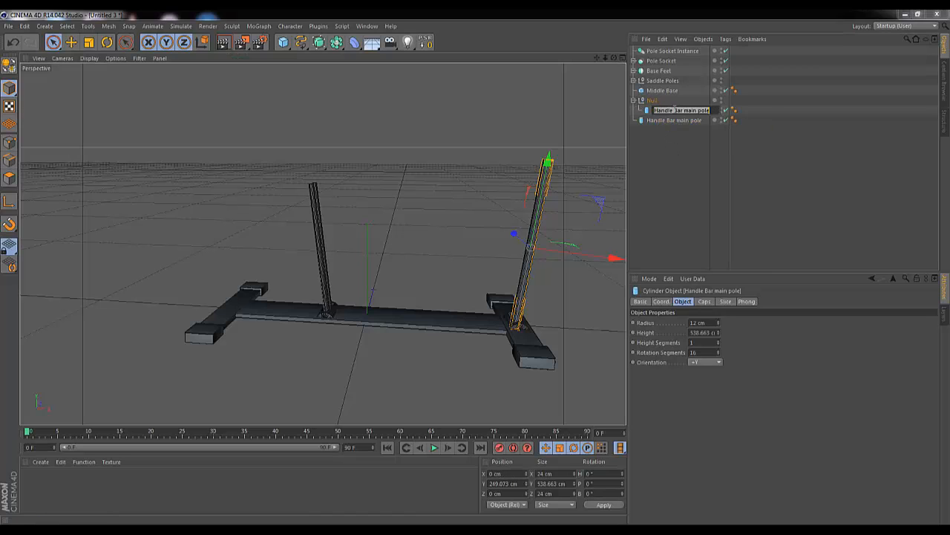
key("ctrl+c")
double_click(652, 100)
key("ctrl+v")
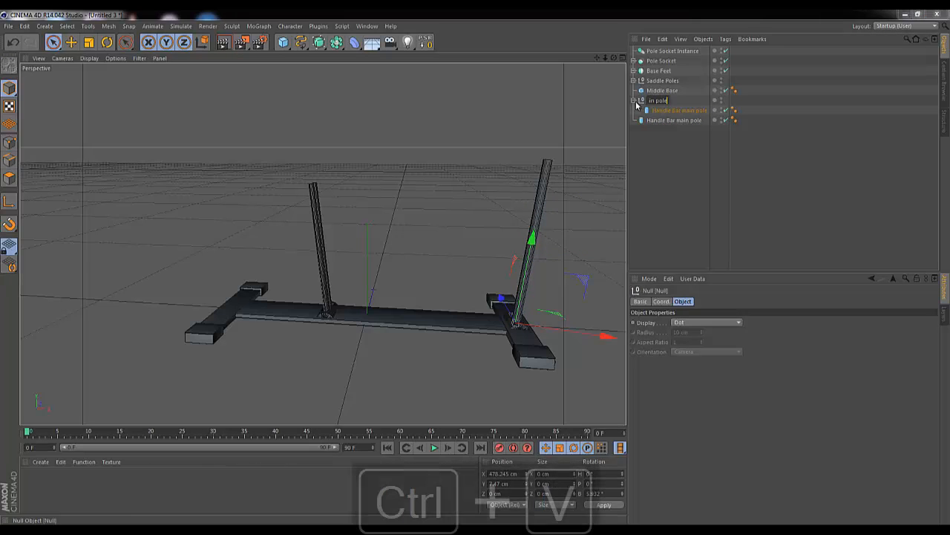
key("Return")
left_click(634, 101)
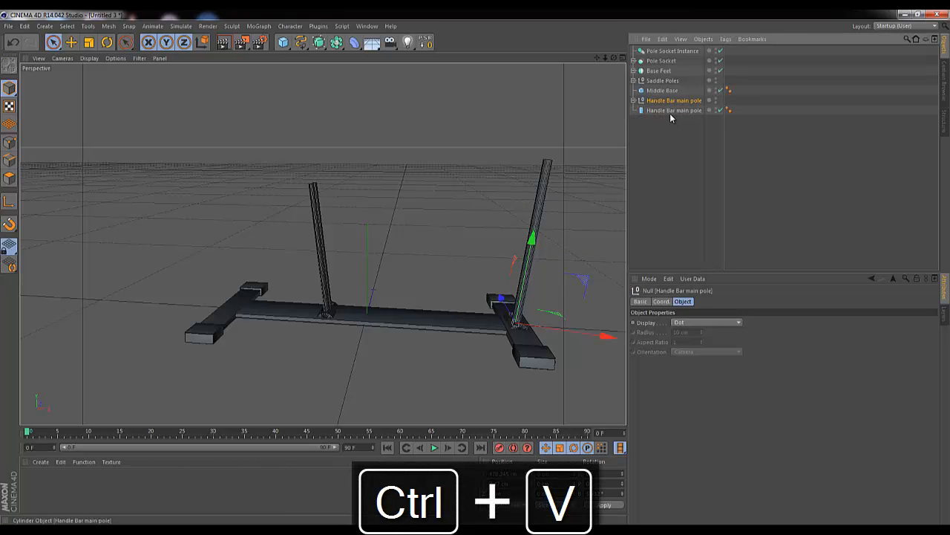
Reset the duplicated pole's position and rotation to zero and set its orientation to +X.
left_click(671, 110)
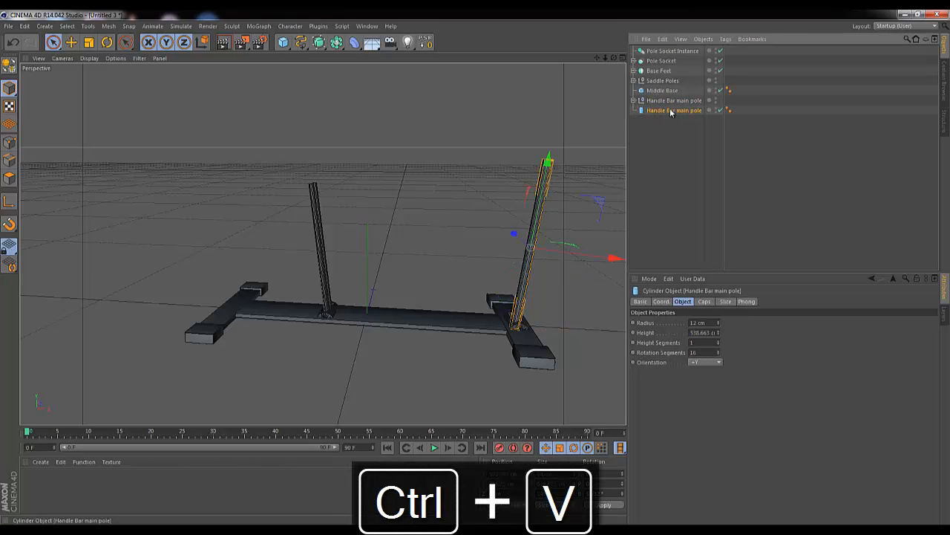
left_click(425, 42)
left_click(699, 361)
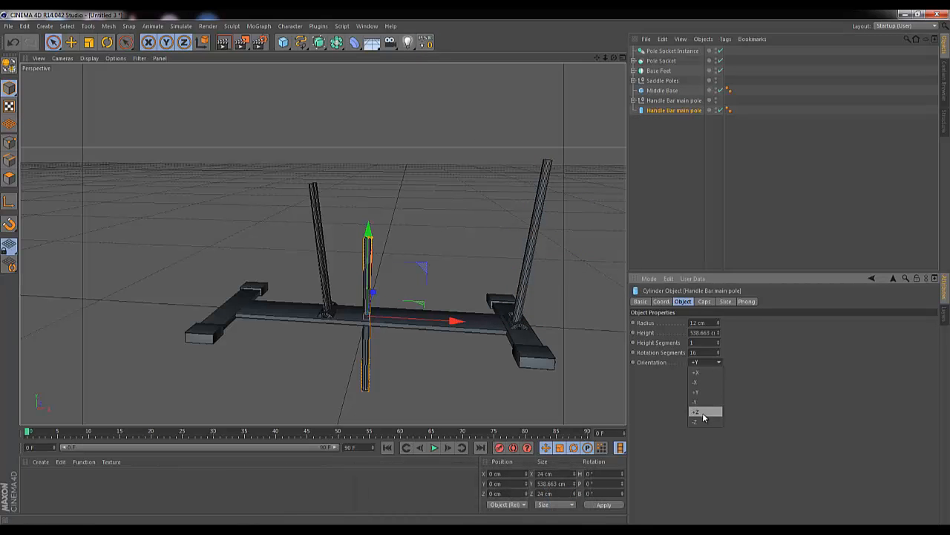
left_click(704, 412)
left_click(708, 364)
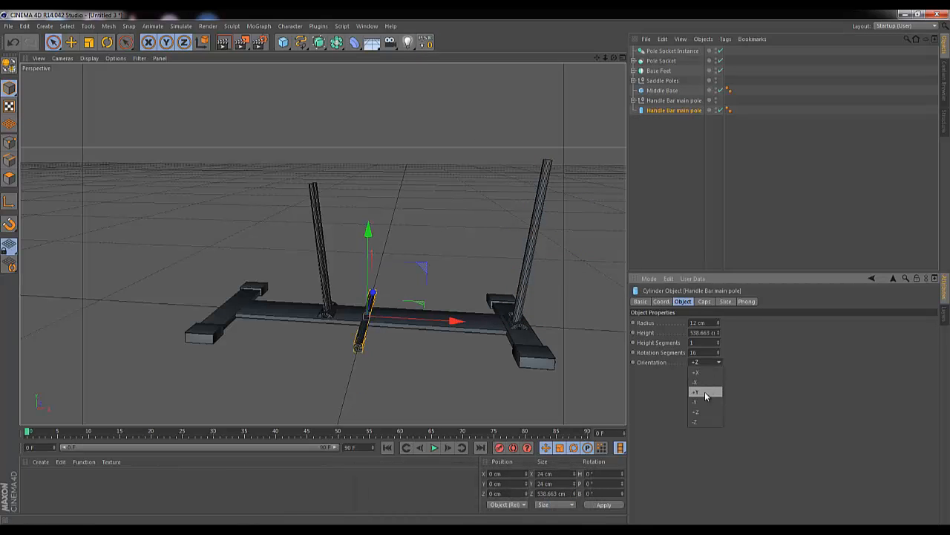
left_click(707, 391)
left_click(709, 363)
left_click(711, 372)
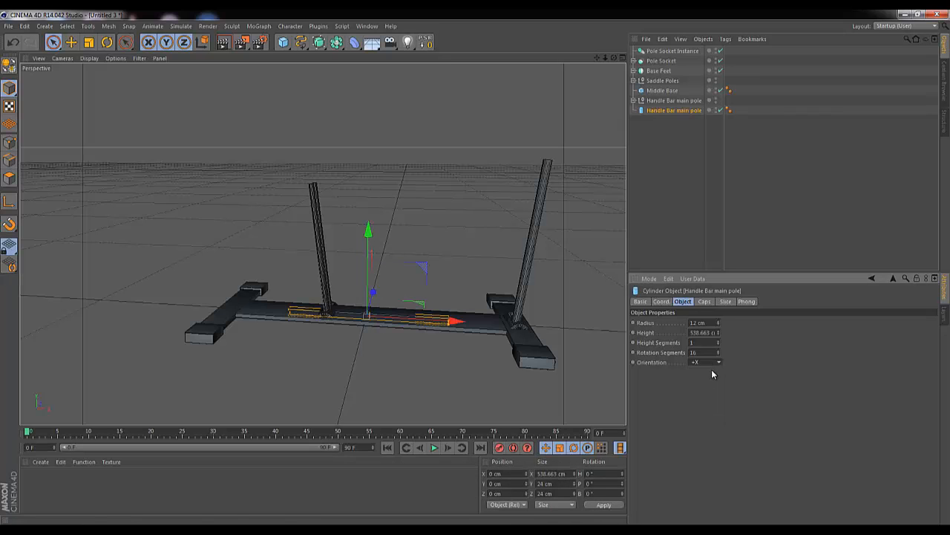
Fit the horizontal pole between the saddle and handle bar poles at about X 174 cm, Y 220 cm, about 673 cm long with an 8 cm radius.
left_click_drag(367, 235, 375, 180)
left_click_drag(428, 257, 531, 261)
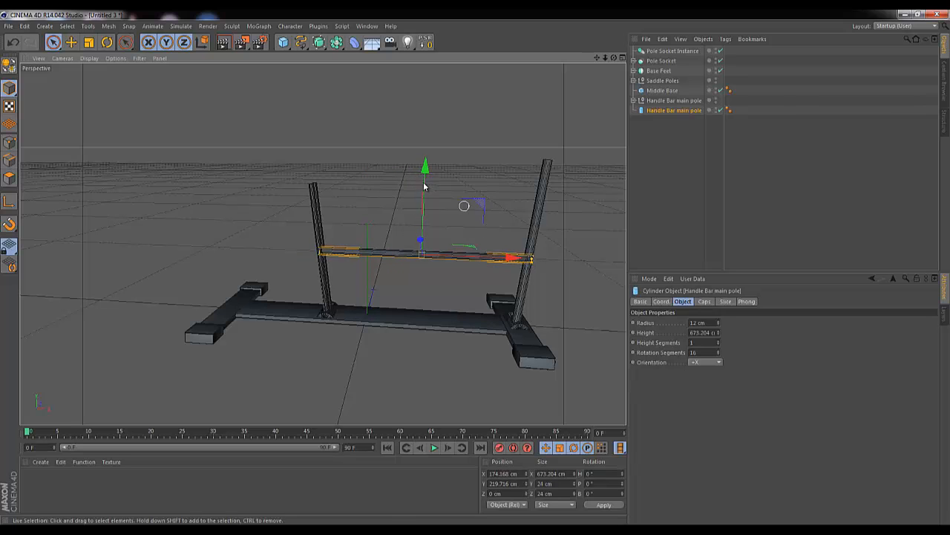
left_click(707, 322)
type("7")
key("Return")
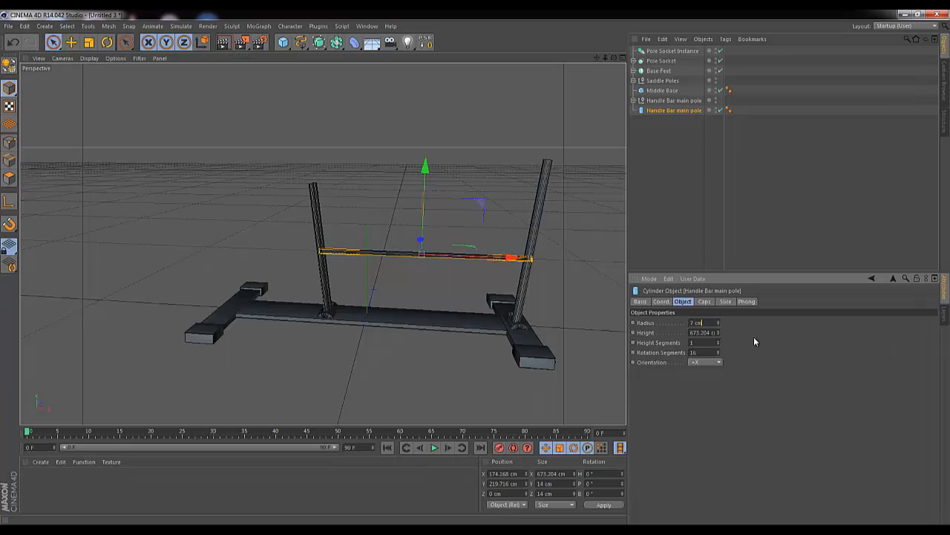
left_click(499, 385)
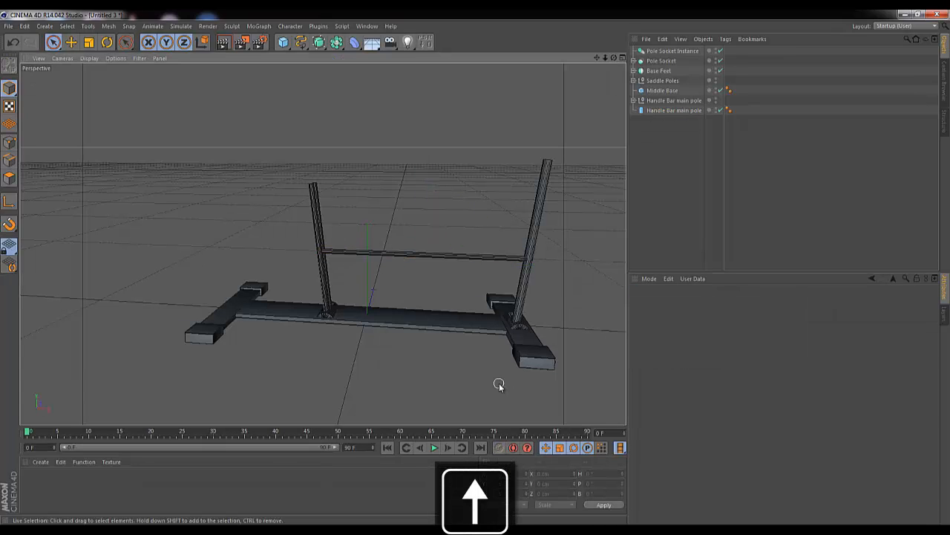
left_click_drag(612, 60, 476, 271)
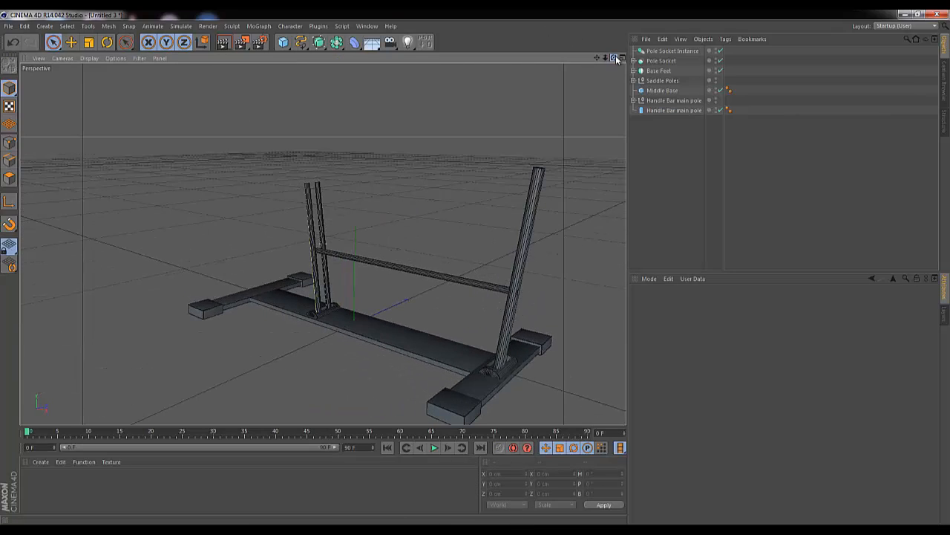
Shift the horizontal pole slightly to about X 169 cm and rename it Center pole.
left_click(668, 111)
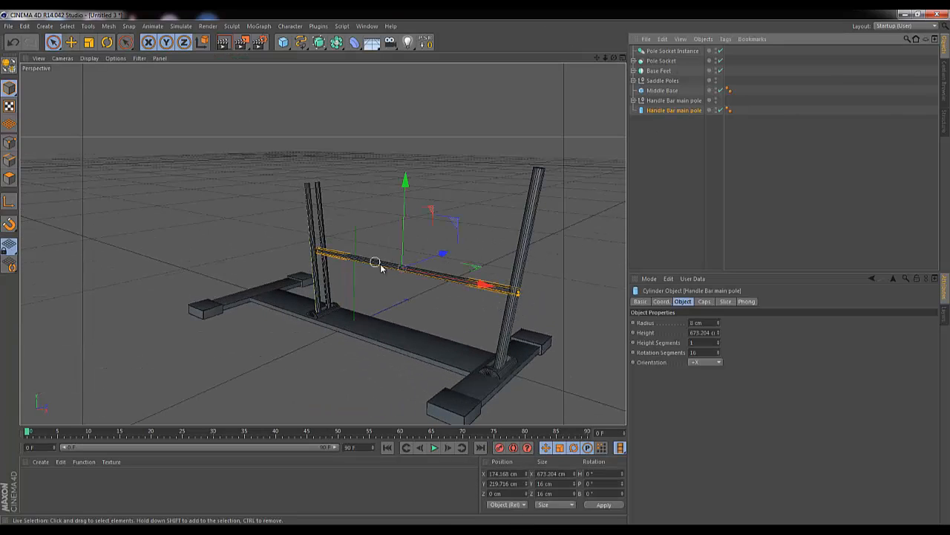
left_click_drag(449, 283, 447, 281)
double_click(684, 111)
type("Center pole")
key("Return")
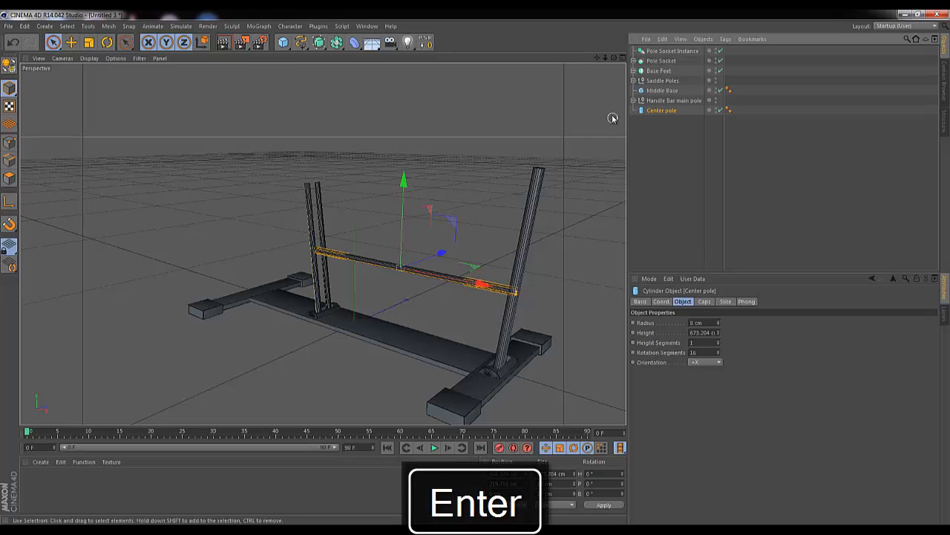
Add a new Cylinder primitive and set its orientation to +Z.
left_click_drag(610, 58, 476, 272)
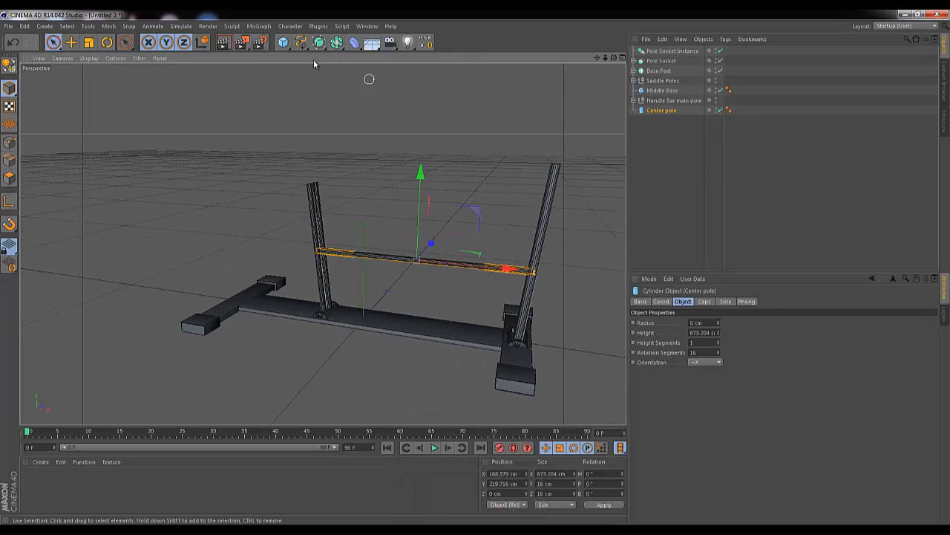
left_click_drag(286, 45, 479, 58)
left_click(705, 362)
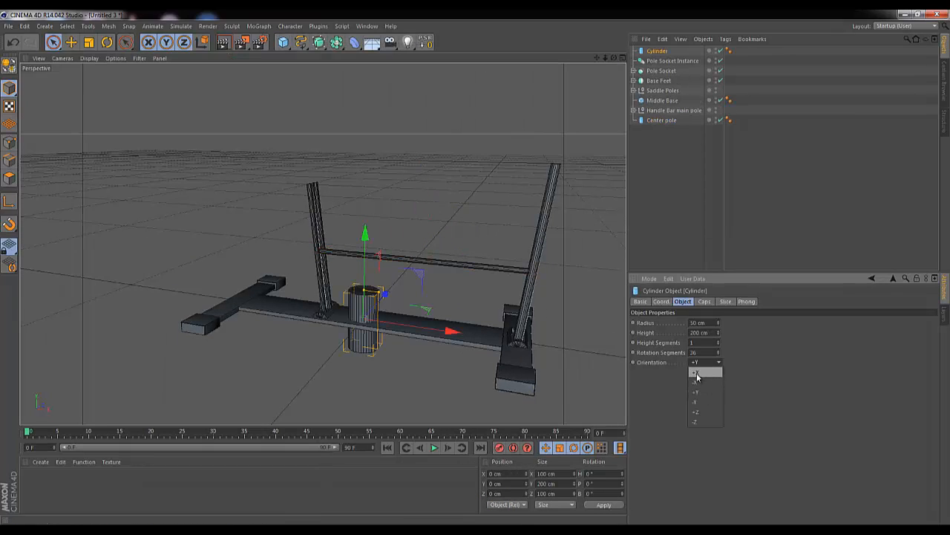
left_click(697, 373)
left_click(711, 364)
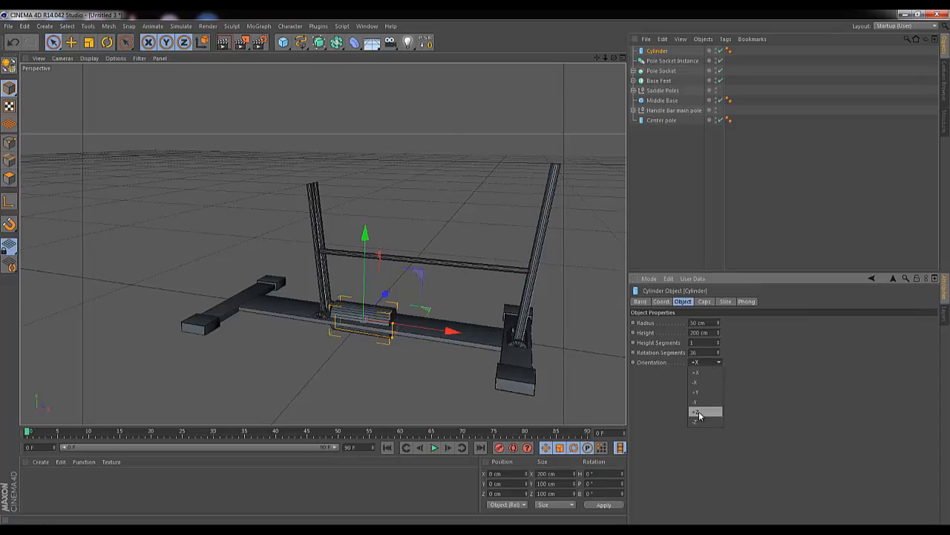
left_click(702, 416)
Move the new Cylinder onto the handle bar pole at about X 501 cm, Y 203 cm, and reduce its radius to 13 cm.
left_click_drag(446, 332, 621, 324)
left_click_drag(535, 259, 544, 209)
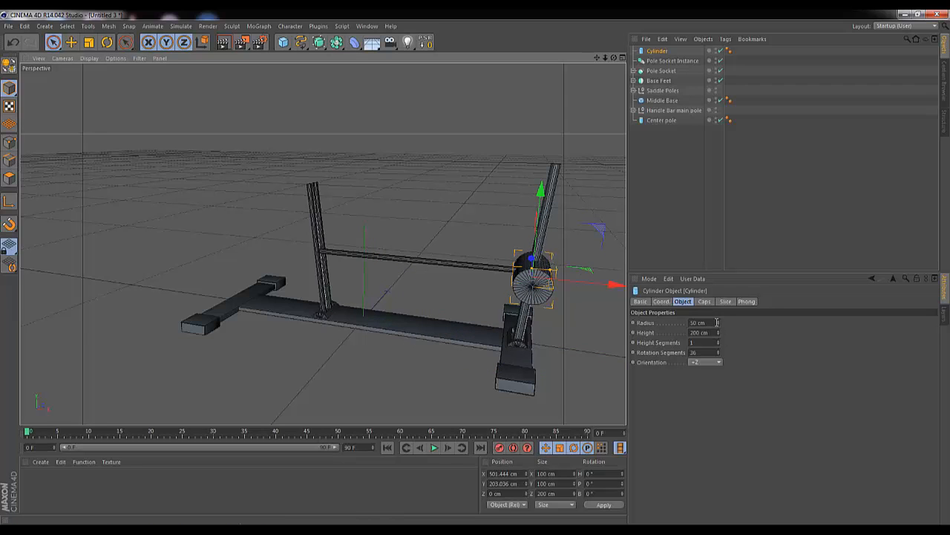
left_click_drag(718, 325, 718, 328)
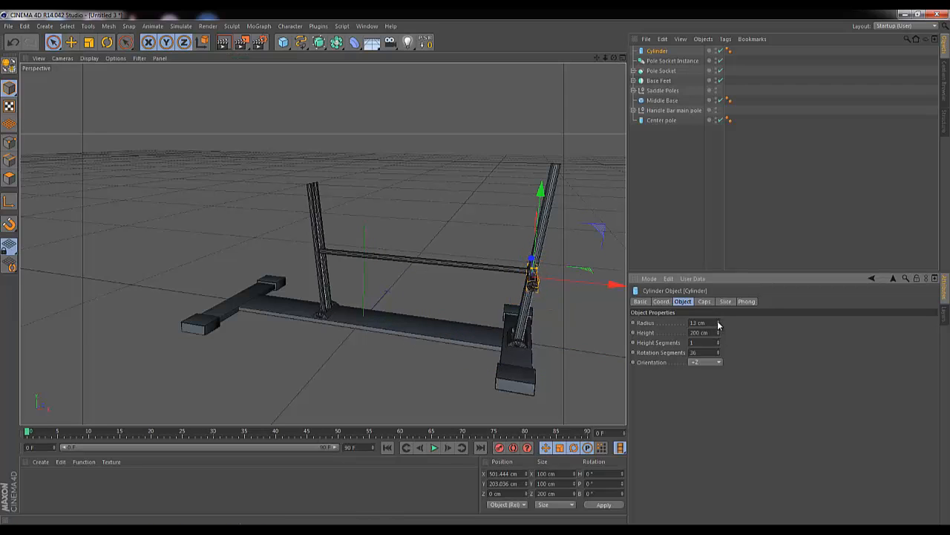
Raise the new Cylinder to about Y 210 cm and shorten it to about 104 cm.
left_click_drag(614, 57, 476, 267)
left_click_drag(345, 202, 345, 195)
left_click_drag(393, 277, 369, 279)
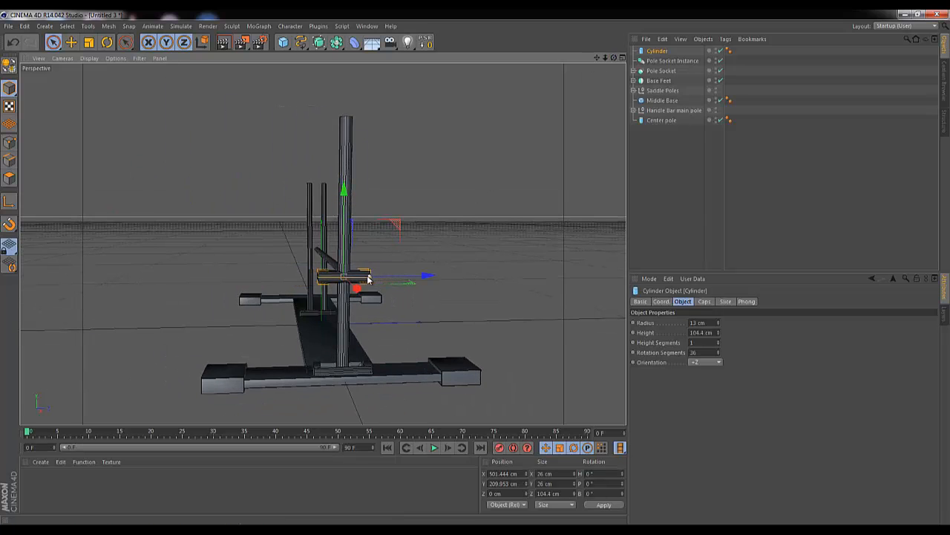
Shorten the crosswise Cylinder to about 37 cm and align it with the center pole's end at about X 501 cm, Y 220 cm.
left_click_drag(614, 58, 475, 268)
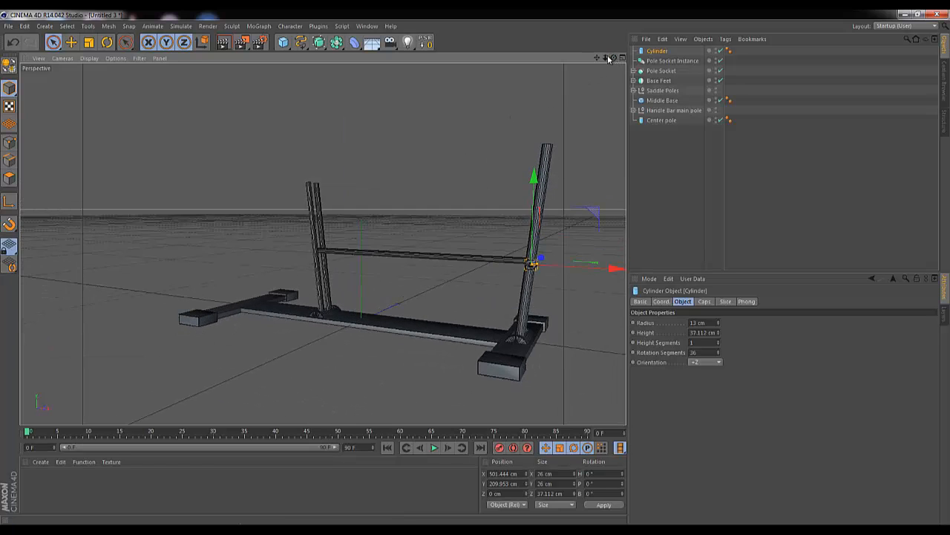
key("s")
left_click_drag(605, 58, 519, 94)
left_click_drag(256, 143, 258, 66)
left_click_drag(597, 58, 478, 269)
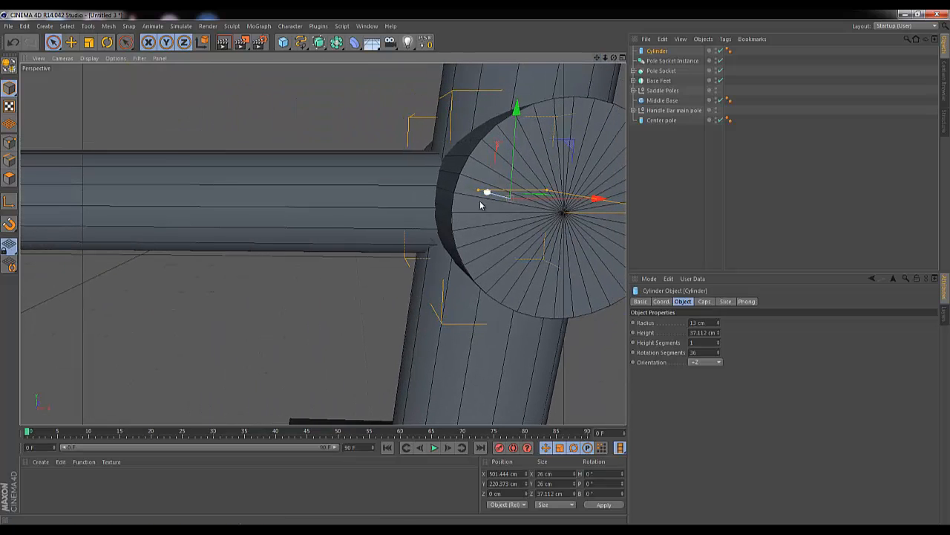
left_click_drag(595, 200, 585, 202)
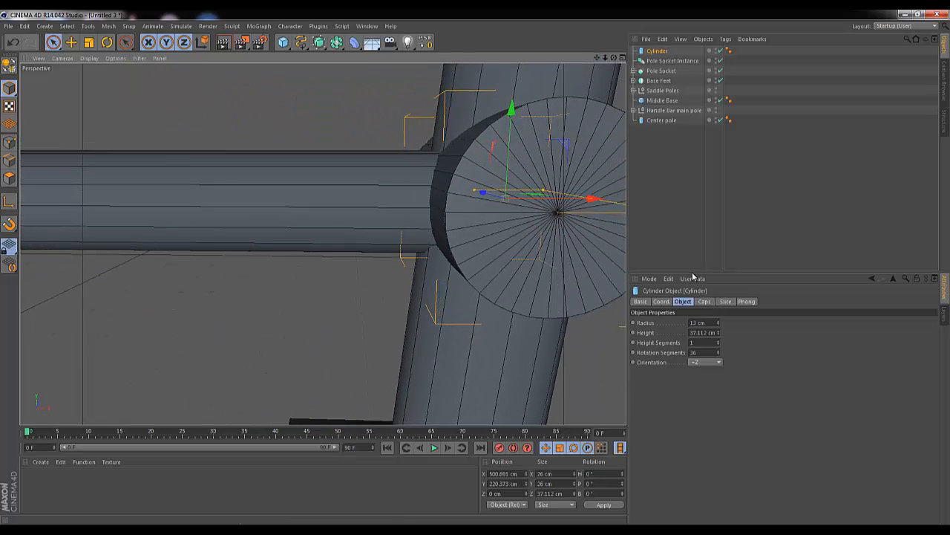
Fillet the crosswise Cylinder's caps with 4 segments and a 0.5 cm radius.
left_click(704, 301)
left_click(667, 344)
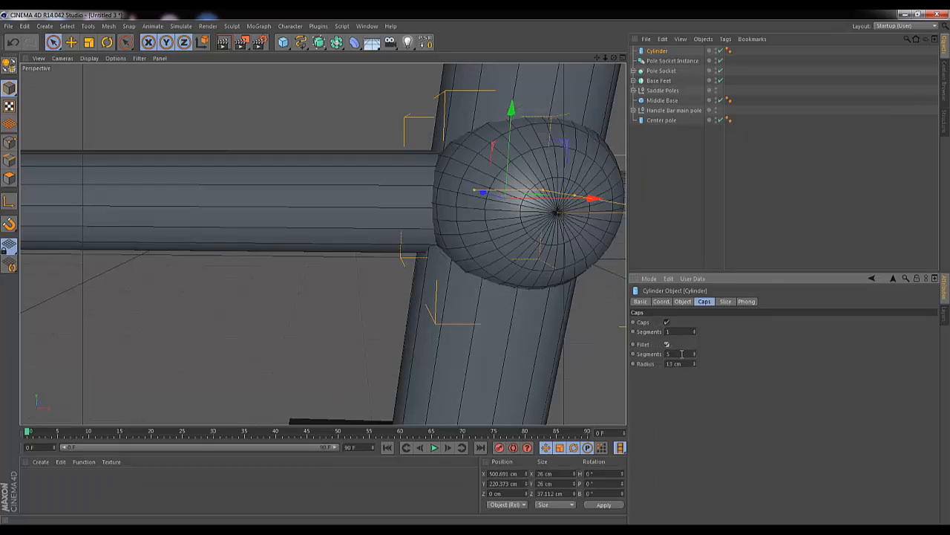
left_click_drag(685, 364, 607, 361)
type("1")
key("Return")
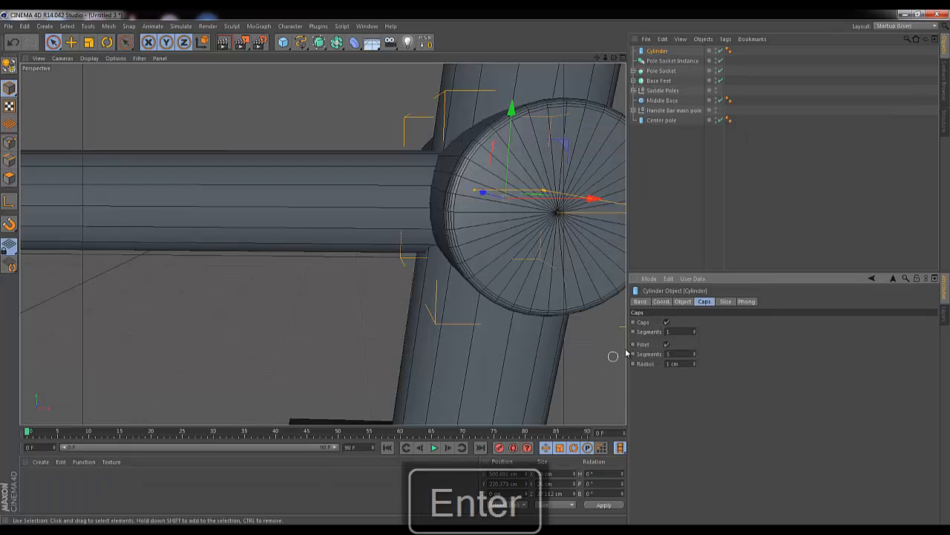
left_click(682, 355)
key("Down")
left_click(686, 364)
left_click_drag(685, 364, 533, 340)
type(".5")
key("Return")
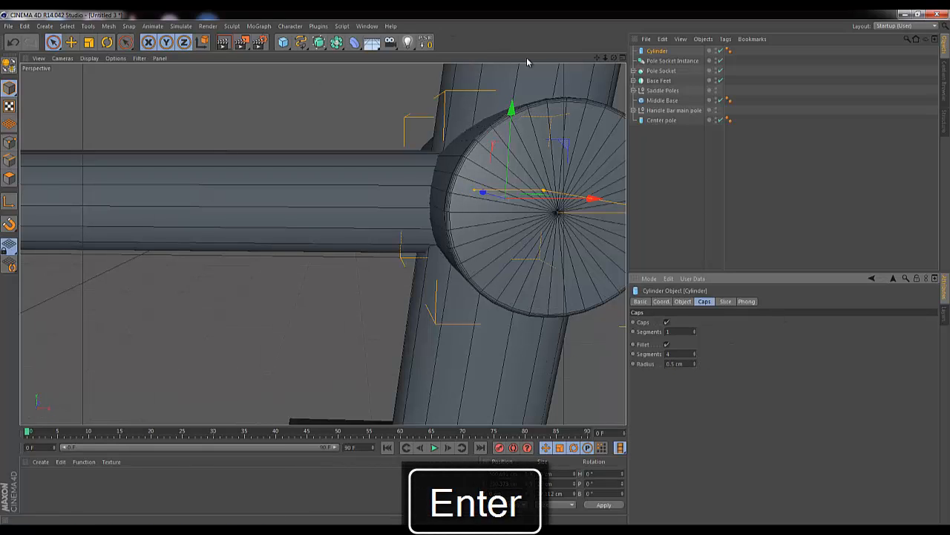
Duplicate the filleted crosswise Cylinder and move the copy to the saddle poles at about X -158 cm.
left_click_drag(604, 59, 478, 265)
left_click_drag(598, 59, 726, 102)
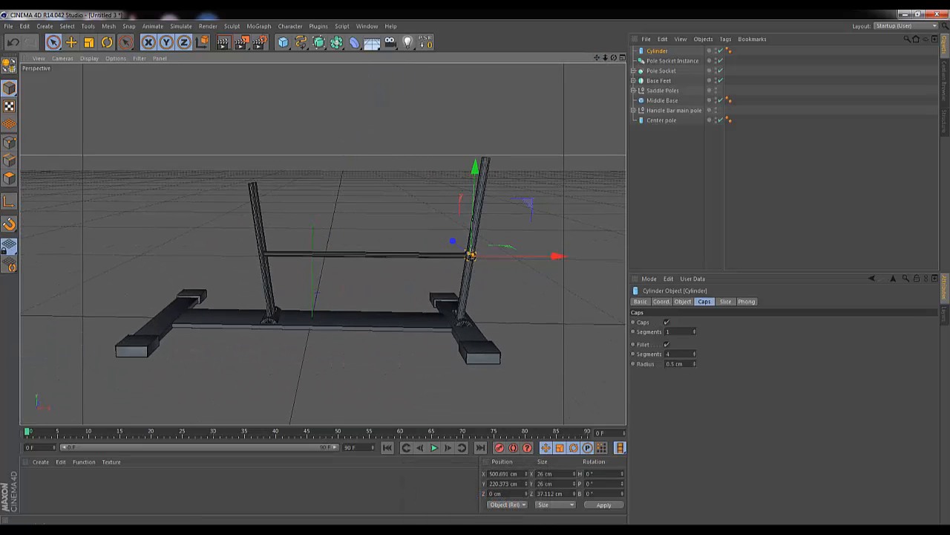
key("Right")
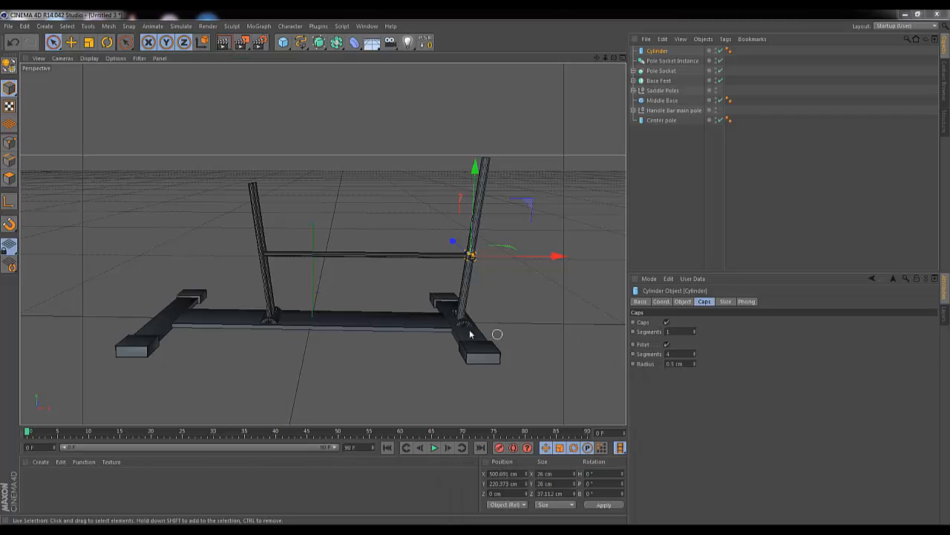
left_click(660, 51)
key("ctrl+c")
key("ctrl+v")
left_click_drag(543, 264, 346, 254)
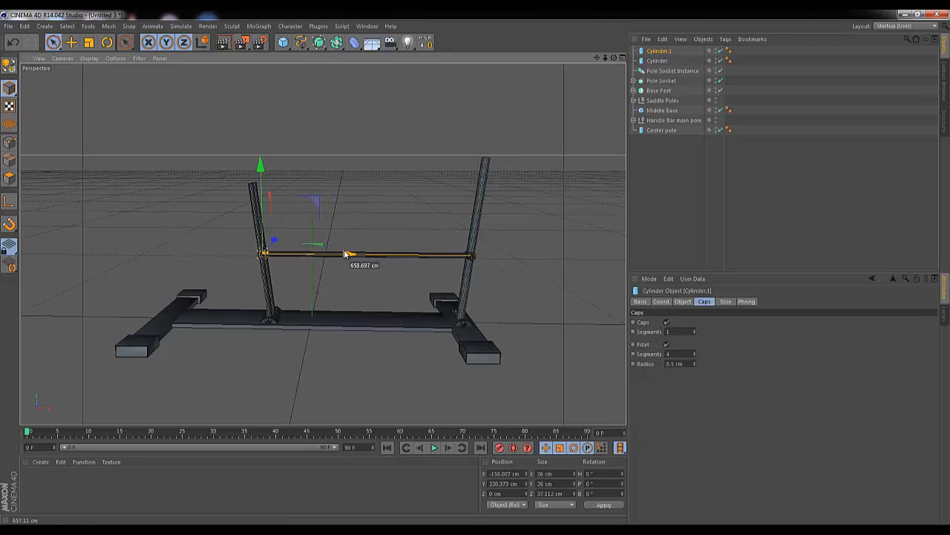
Lengthen the copied Cylinder across both saddle poles to about 78 cm, set its radius to 11 cm and shift it to about X -157 cm.
key("s")
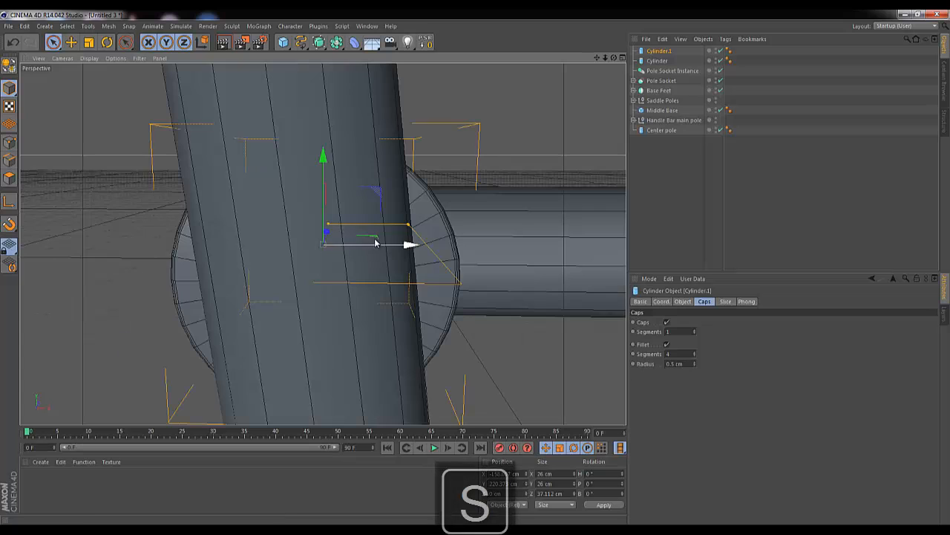
scroll(476, 271, "down", 6)
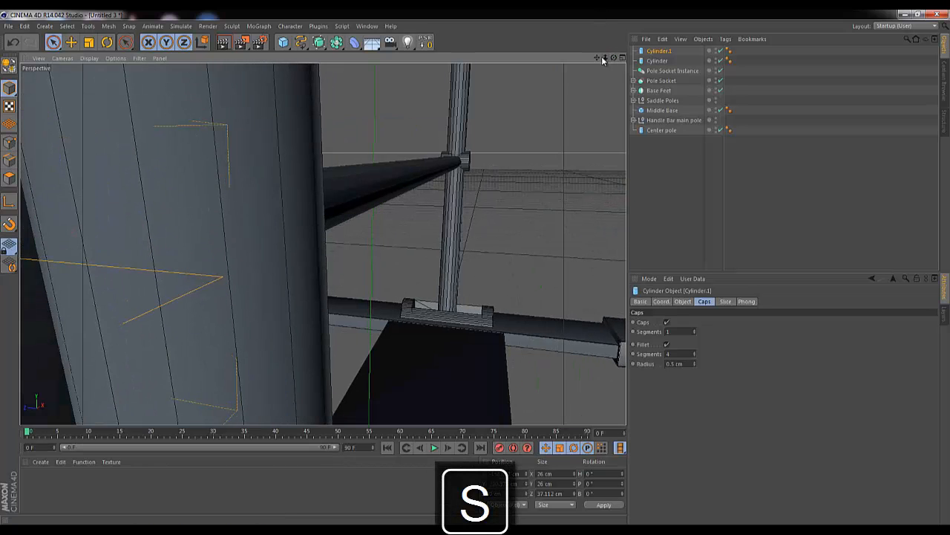
left_click_drag(181, 256, 131, 259)
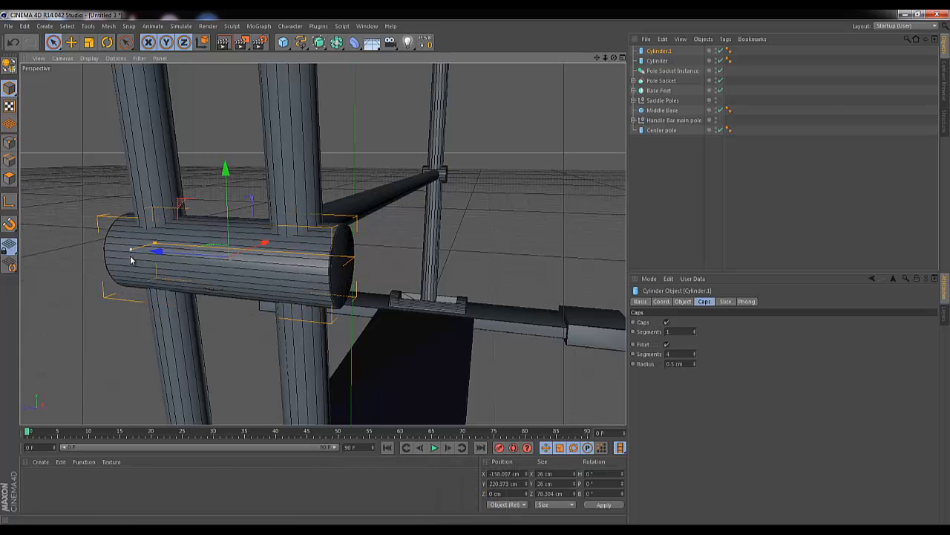
left_click(682, 301)
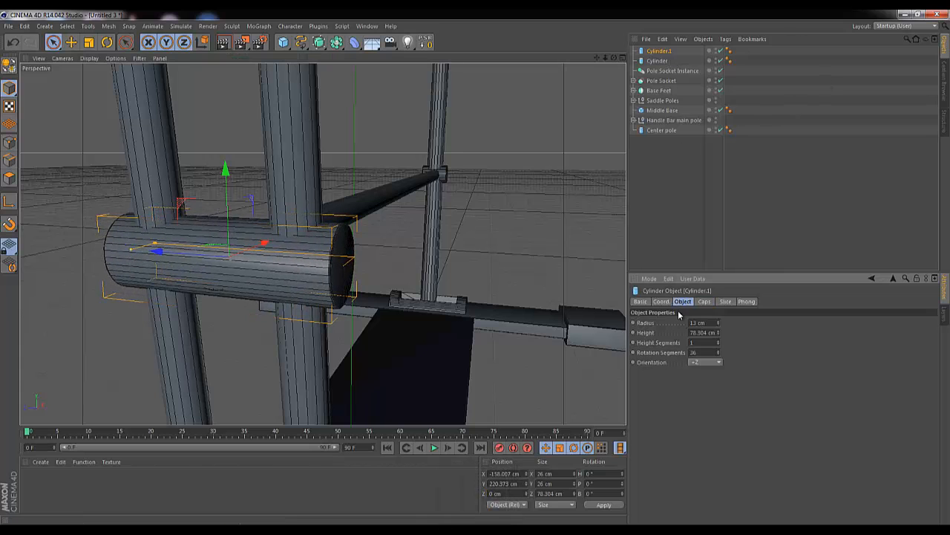
left_click(719, 324)
left_click(719, 324)
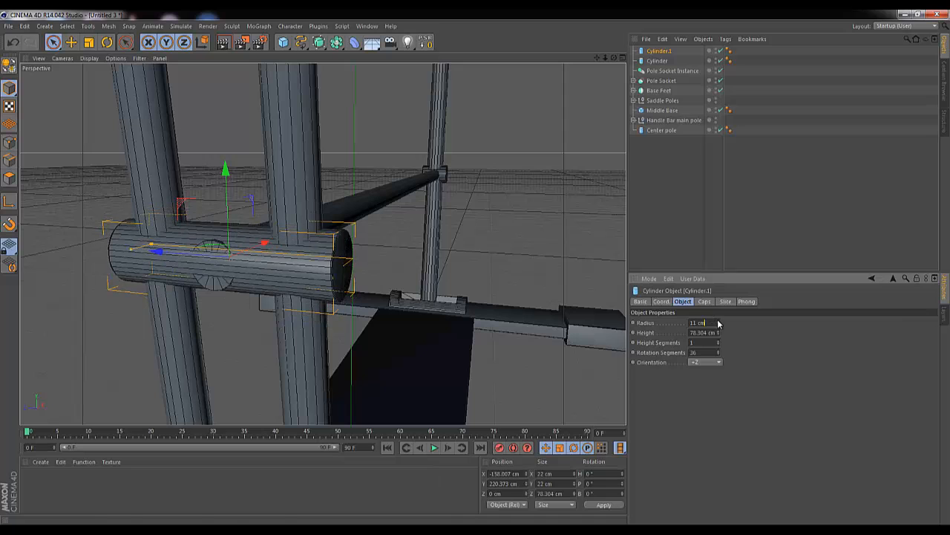
left_click_drag(262, 246, 266, 244)
left_click_drag(614, 58, 475, 272)
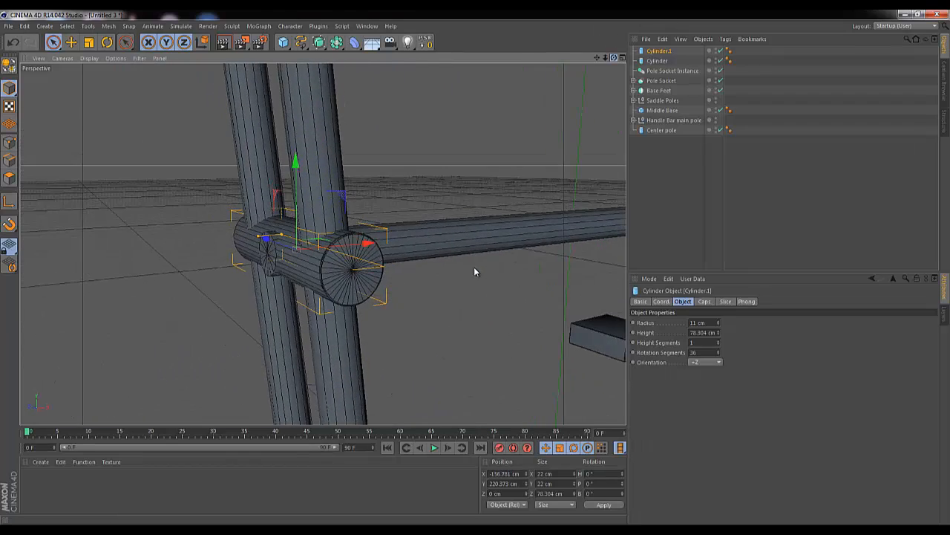
Reduce the Center pole's height slightly so its end stops protruding through the crosswise cylinder at the saddle poles.
left_click(662, 130)
left_click(707, 334)
key("Down")
key("Down")
key("Down")
key("Down")
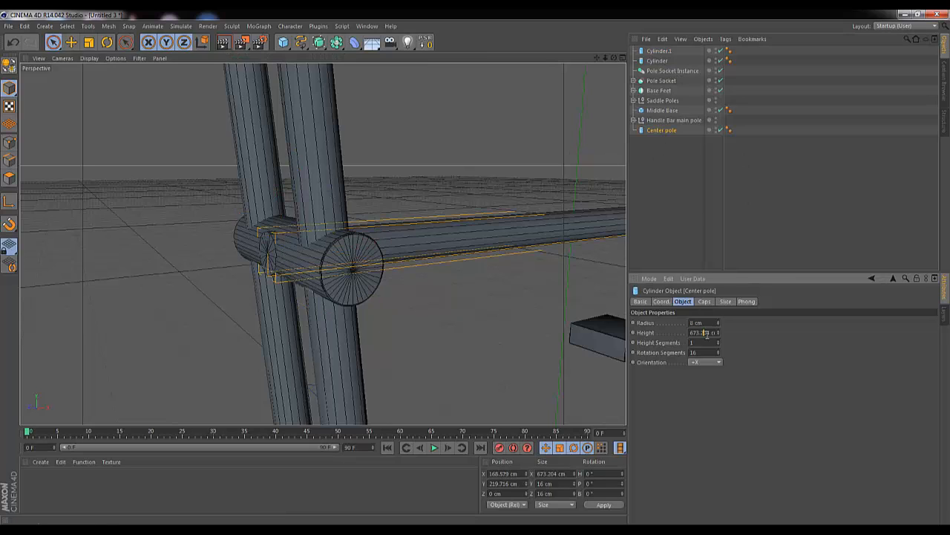
left_click(672, 205)
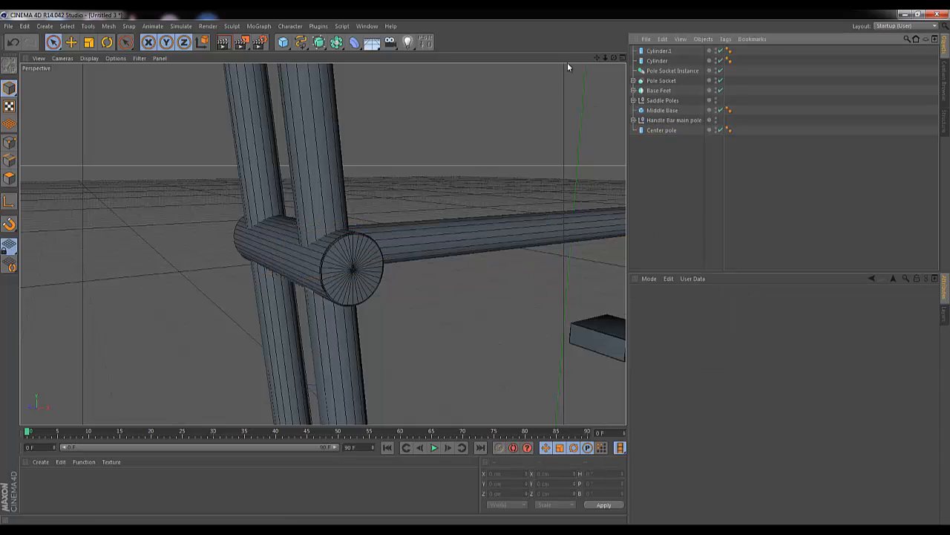
Add a Cube primitive and place it above the saddle poles at about X -174 cm, Y 437 cm.
scroll(472, 269, "down", 10)
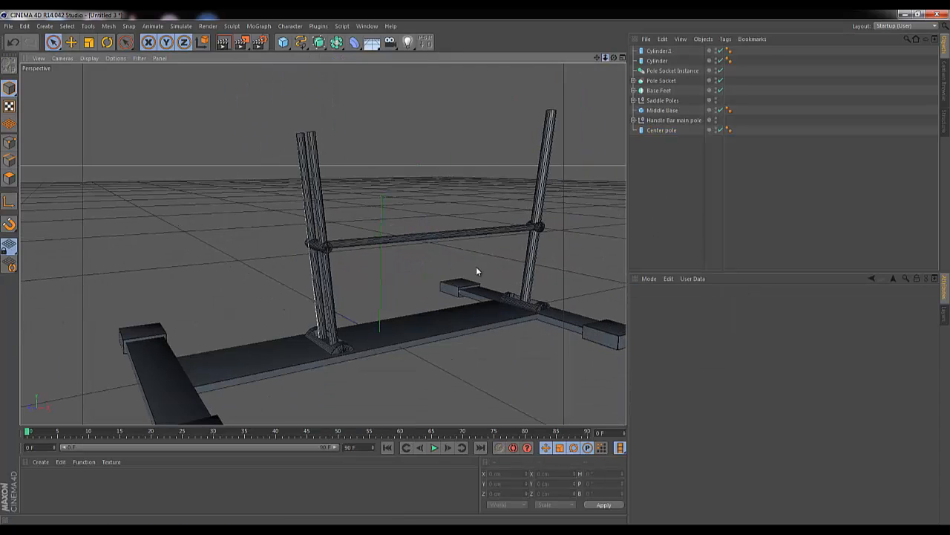
left_click_drag(599, 57, 579, 60)
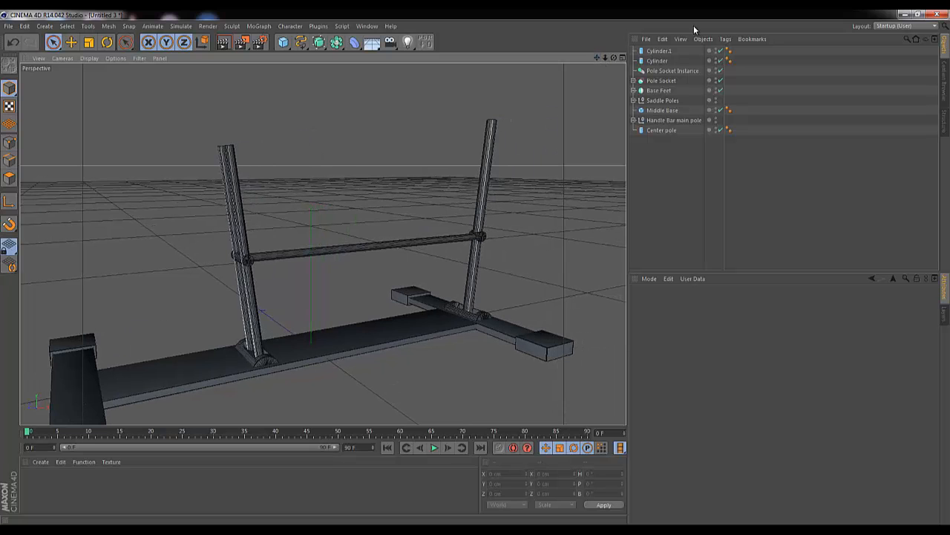
left_click_drag(613, 57, 475, 268)
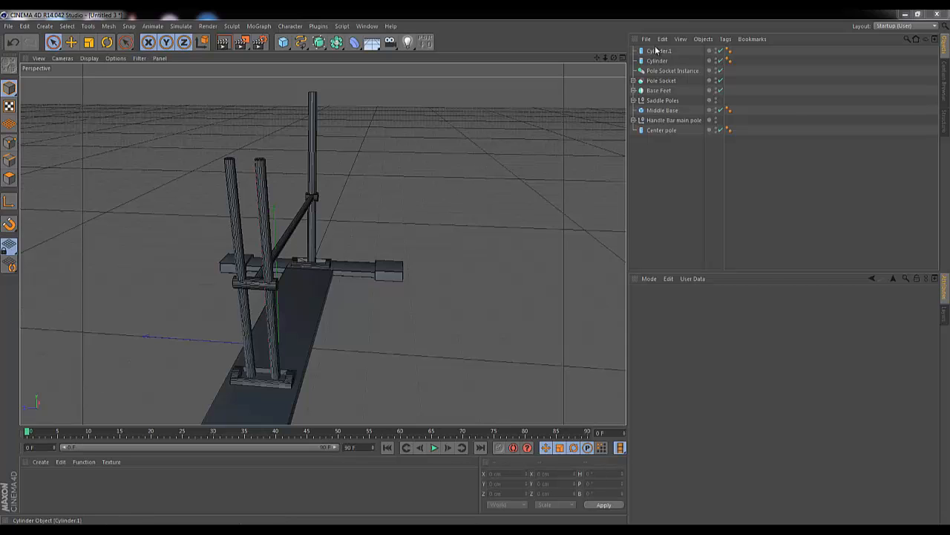
left_click_drag(615, 57, 476, 267)
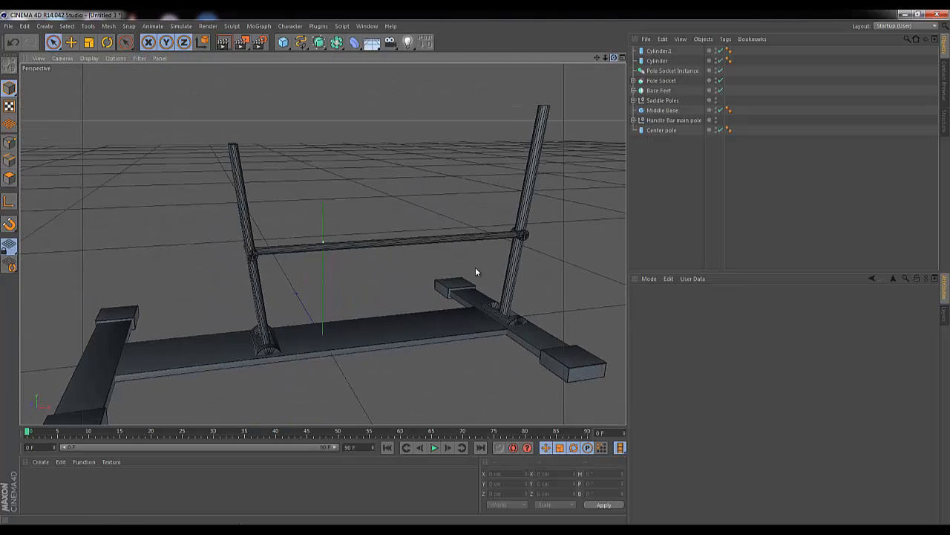
middle_click_drag(476, 267, 476, 260, "alt")
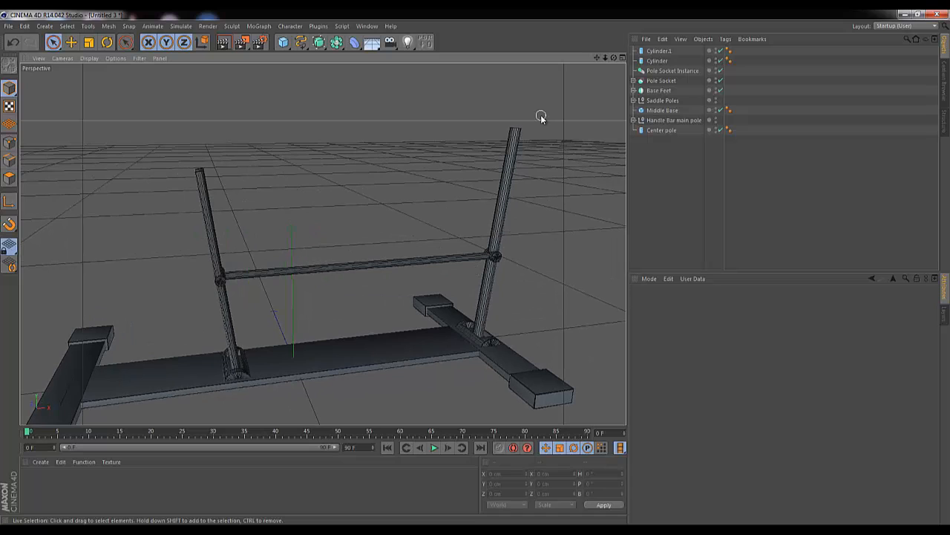
left_click(283, 42)
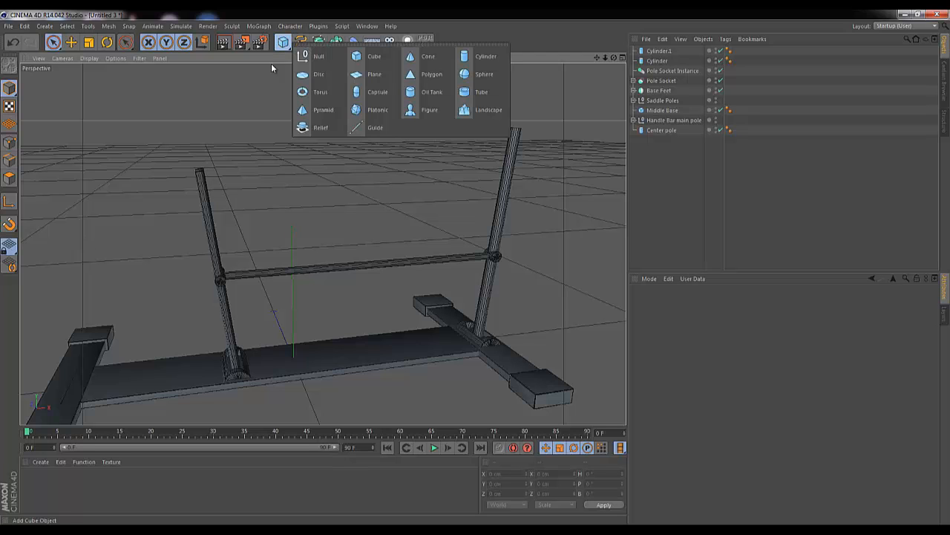
left_click(364, 63)
left_click_drag(293, 276, 307, 87)
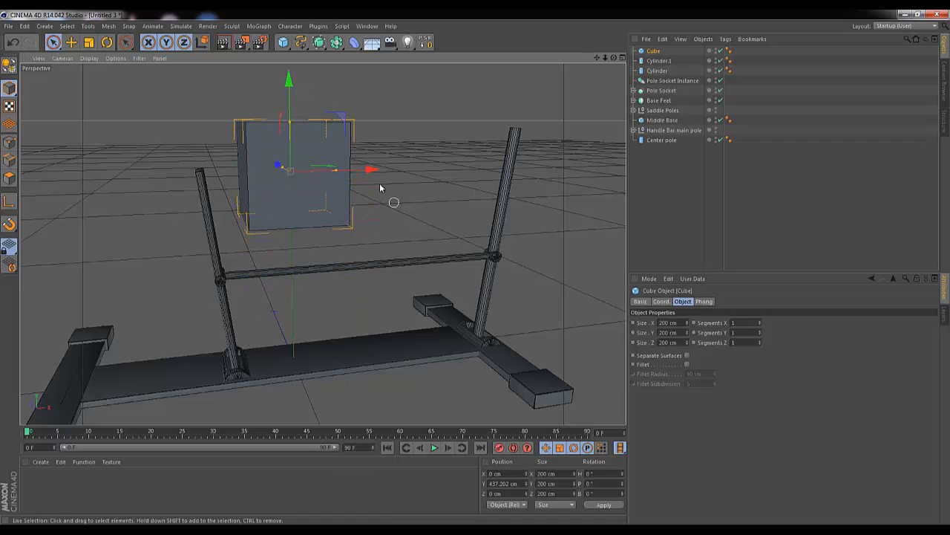
left_click_drag(371, 168, 286, 171)
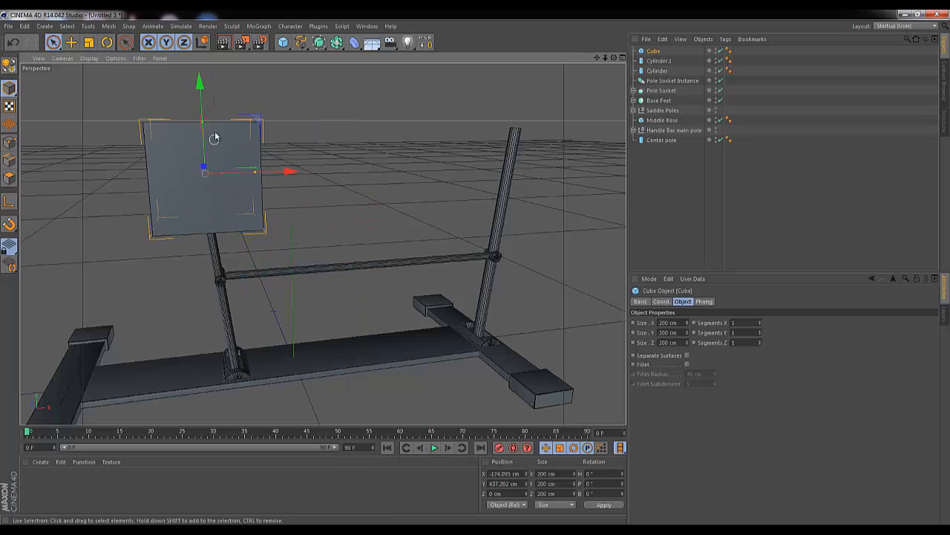
Flatten the Cube to about 15 cm high and 81 cm deep, raise it to about Y 447 cm and enable its fillet.
left_click_drag(204, 124, 210, 174)
left_click_drag(479, 269, 476, 267)
left_click_drag(288, 214, 329, 218)
left_click_drag(352, 134, 352, 128)
left_click(687, 363)
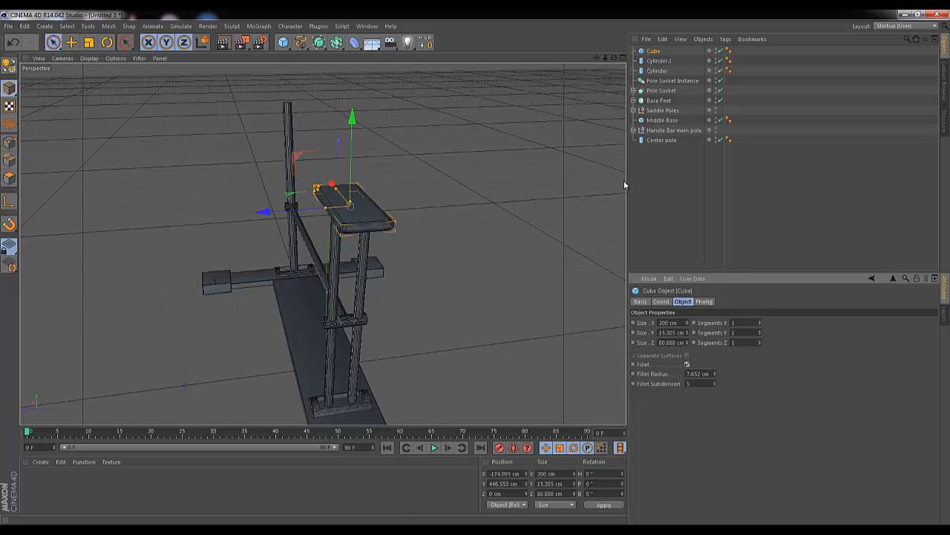
Shorten the saddle Cube to about 157 cm along X and shift it to about X -205 cm.
left_click_drag(454, 270, 476, 271, "alt")
left_click_drag(598, 58, 480, 268)
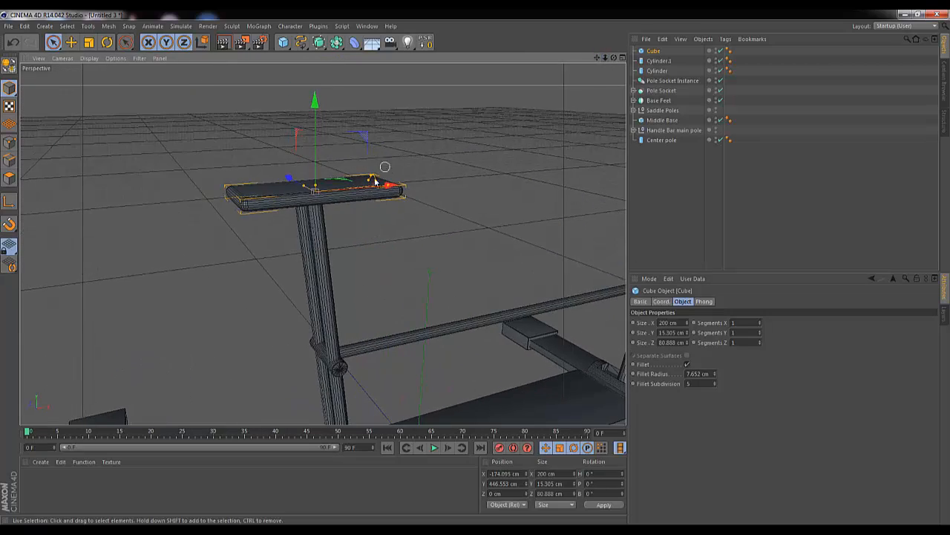
left_click_drag(375, 179, 375, 192)
key("ctrl+z")
left_click_drag(614, 58, 278, 215)
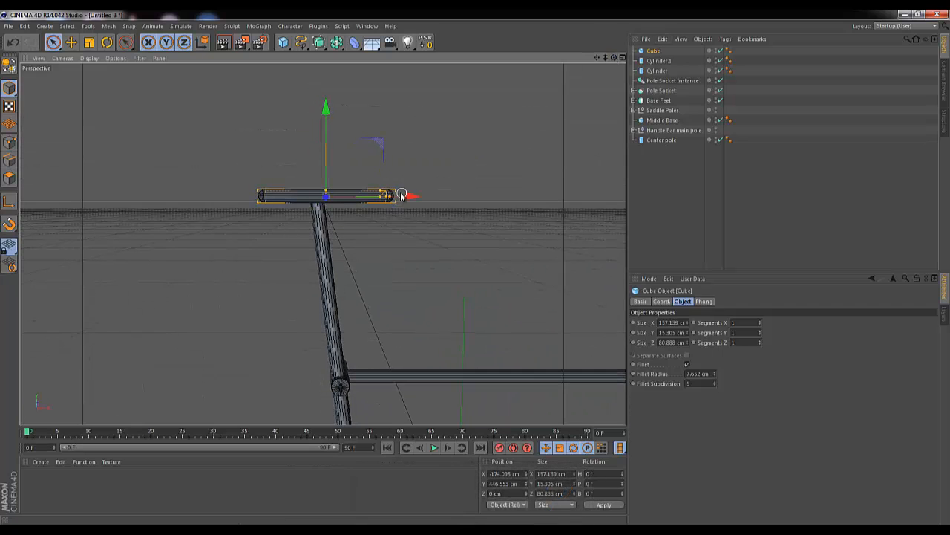
left_click_drag(413, 196, 383, 205)
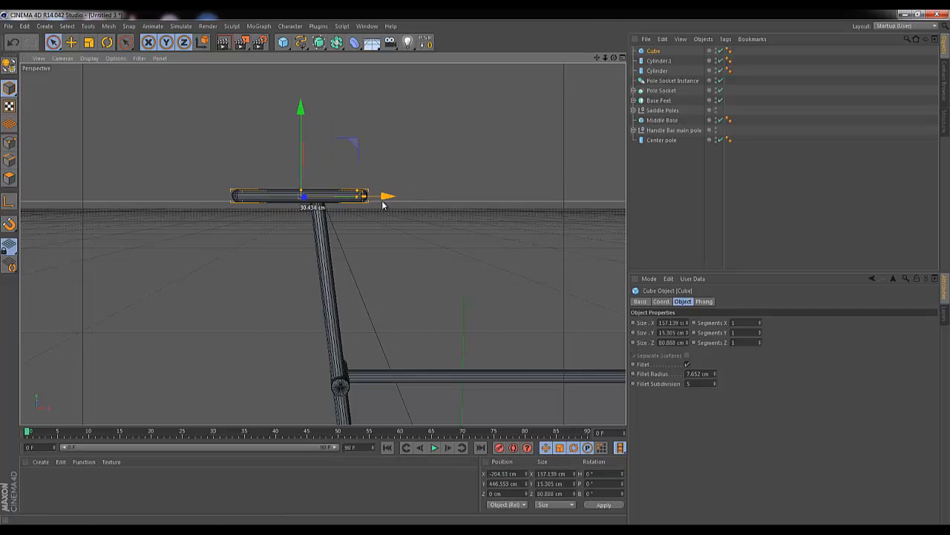
Add a Cylinder at the saddle Cube's position and take the Cube out of the Cylinder's hierarchy.
left_click(283, 42)
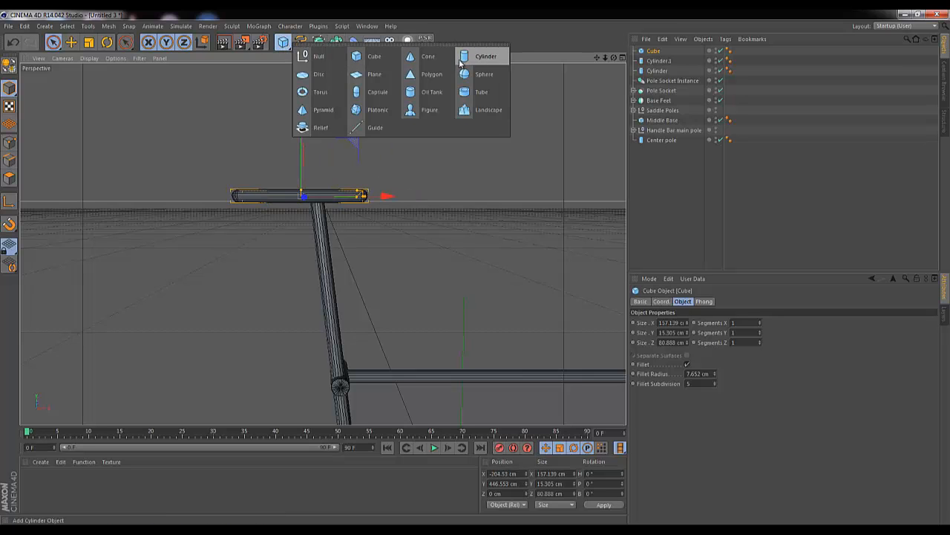
left_click(479, 57)
double_click(660, 60)
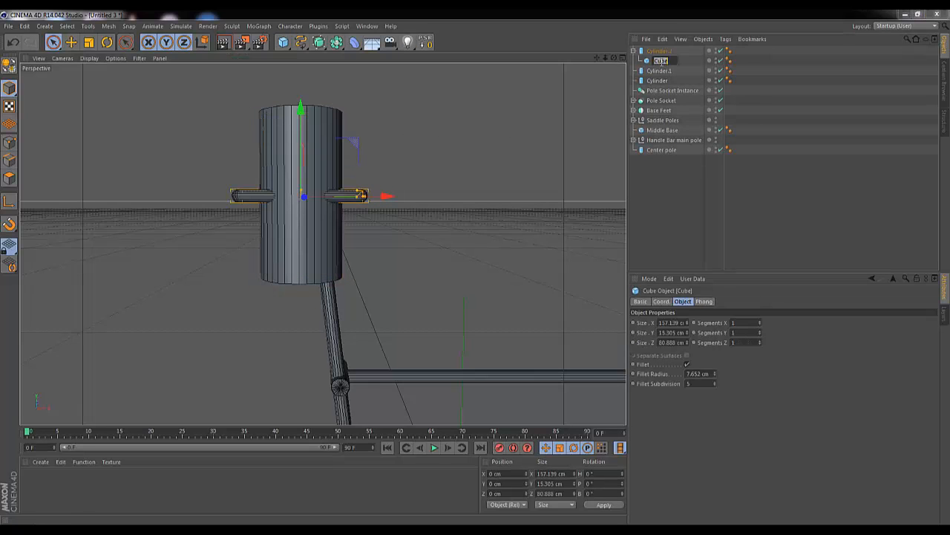
key("Return")
left_click_drag(652, 67, 652, 66)
left_click(655, 52)
Set the new Cylinder's orientation to +Z and slice it from 0° to 180° into a half cylinder.
left_click(704, 363)
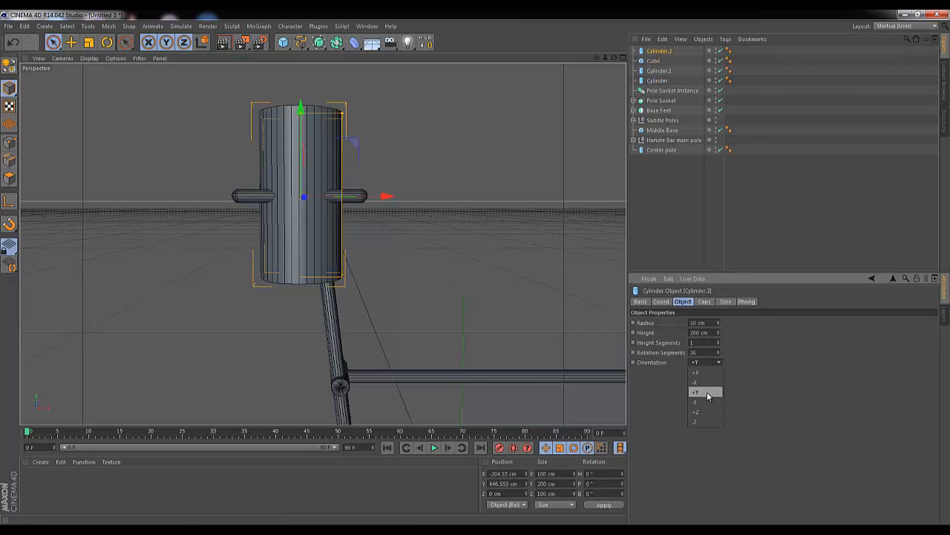
left_click(708, 372)
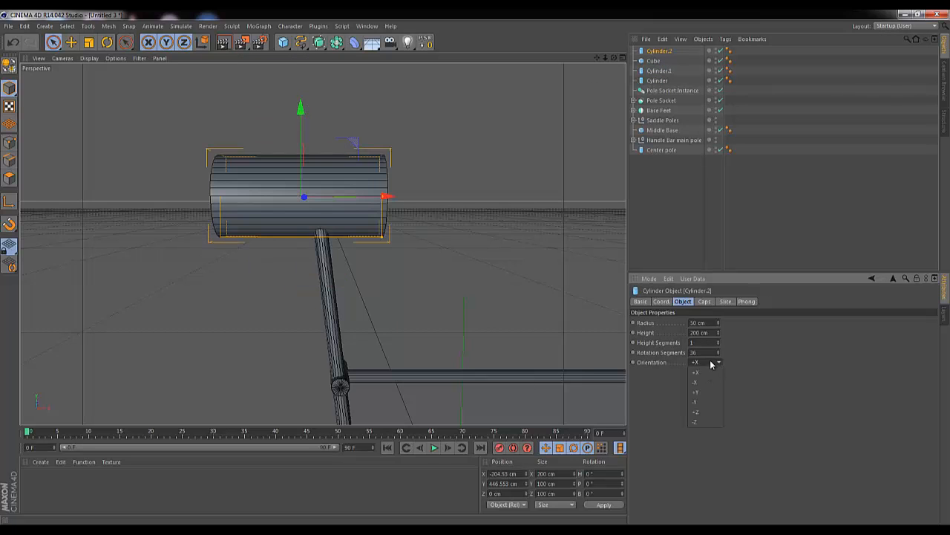
left_click(698, 411)
left_click(727, 301)
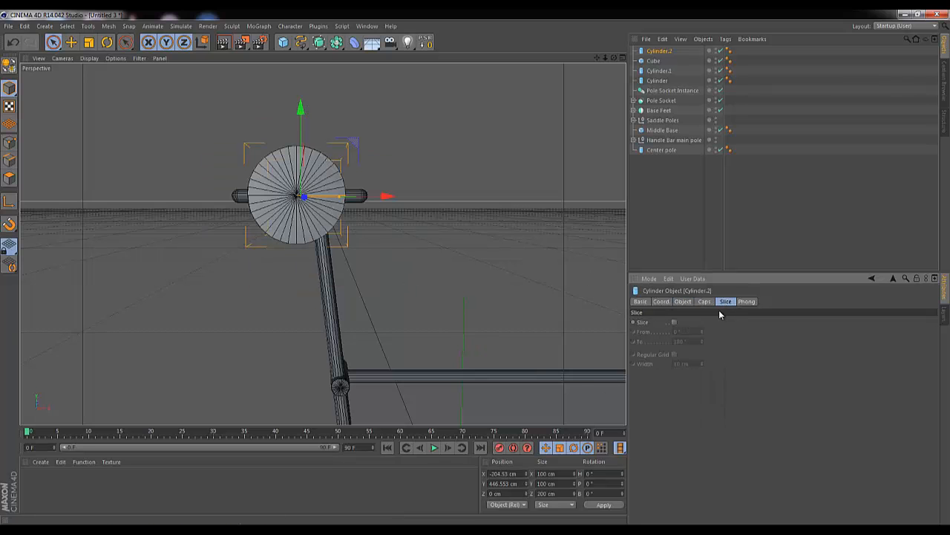
left_click(674, 322)
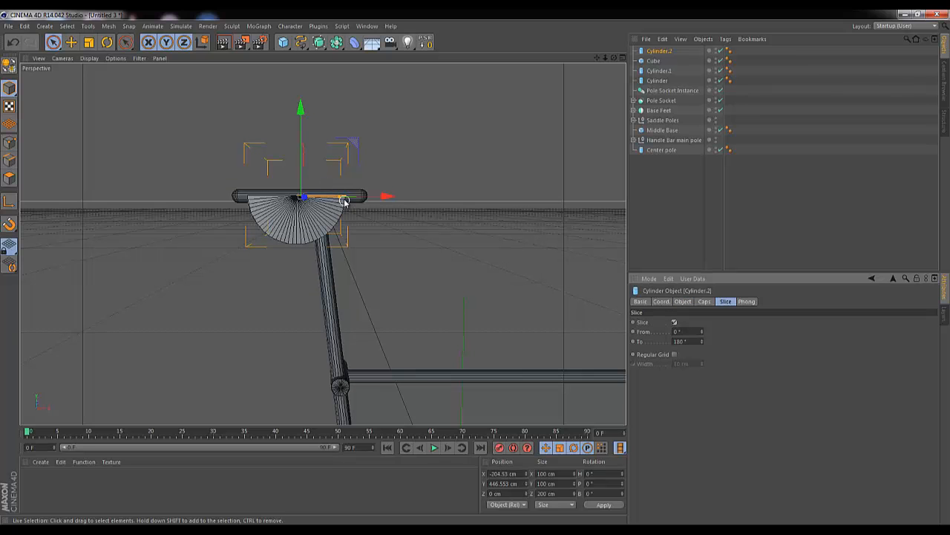
Shrink the half cylinder to fit beneath the saddle Cube and shift it over the saddle poles, to about X -194 cm.
left_click_drag(614, 58, 475, 273)
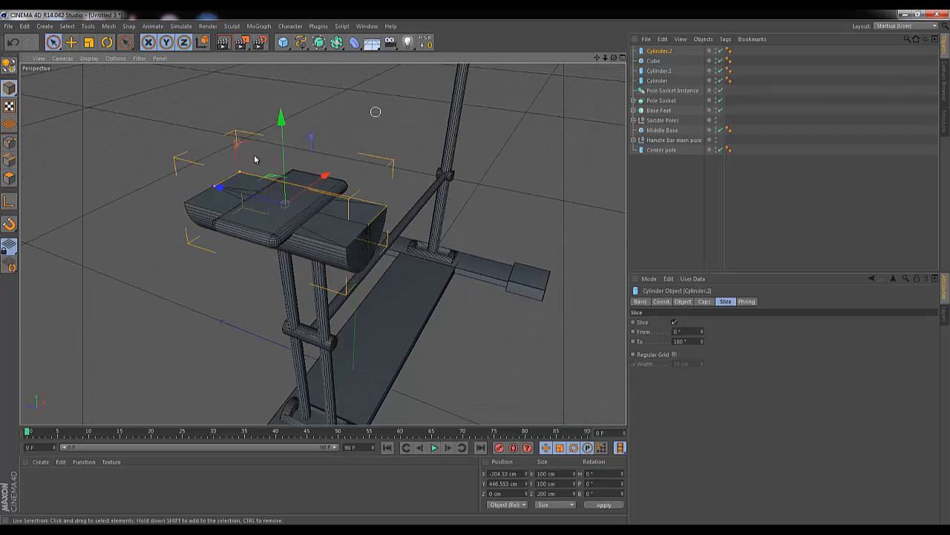
left_click_drag(212, 186, 271, 199)
left_click_drag(614, 58, 474, 267)
left_click_drag(378, 201, 395, 203)
left_click(487, 261)
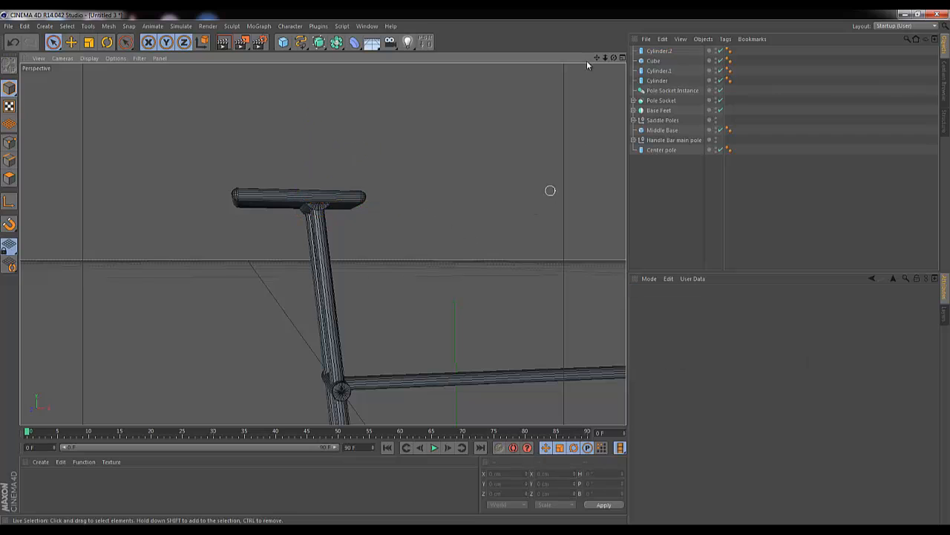
Thin the saddle Cube by setting its Y size to 9.305 cm.
left_click_drag(614, 58, 476, 260)
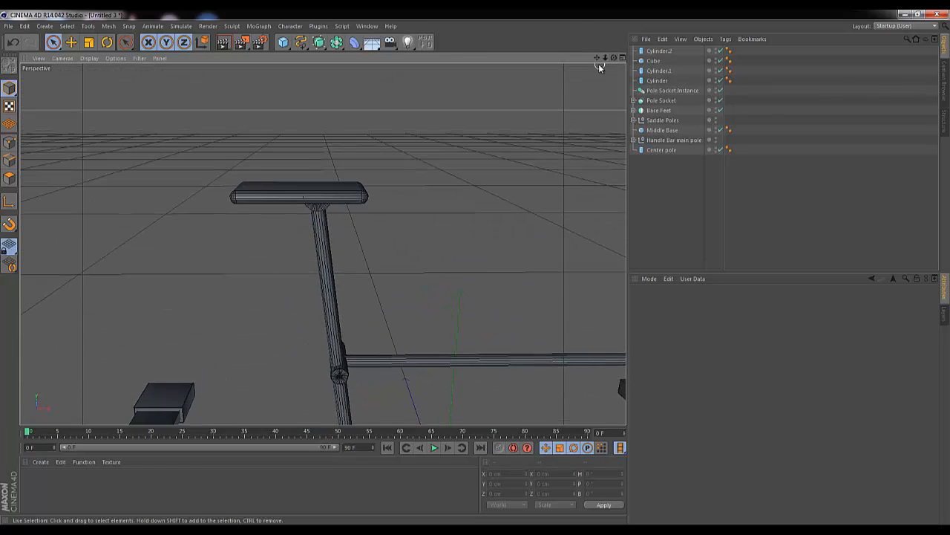
left_click(653, 60)
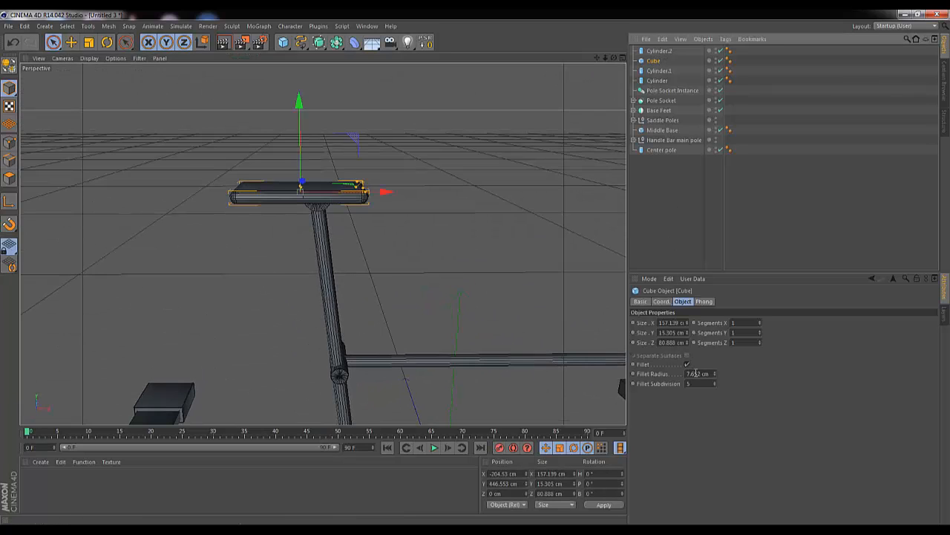
left_click(672, 333)
key("Down")
key("Down")
key("Down")
key("Down")
key("Down")
key("Down")
key("Down")
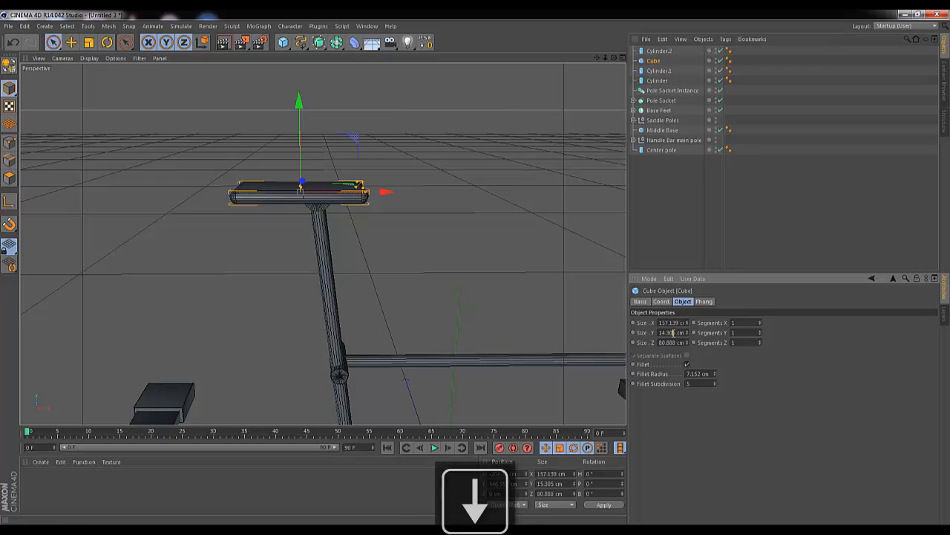
key("Up")
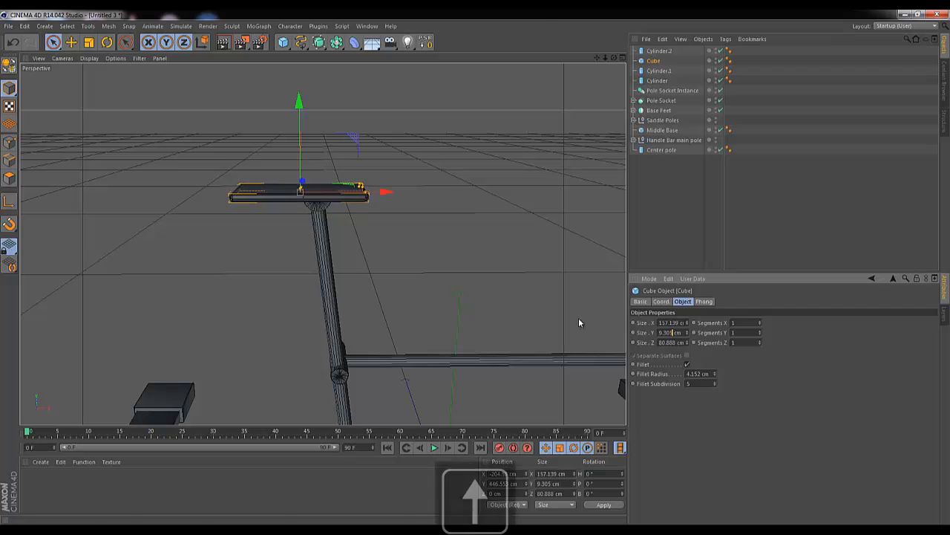
Group the half cylinder and the saddle Cube under a null named Saddle.
left_click_drag(614, 59, 475, 267)
left_click_drag(605, 59, 605, 60)
left_click(659, 51)
left_click(655, 61, "ctrl")
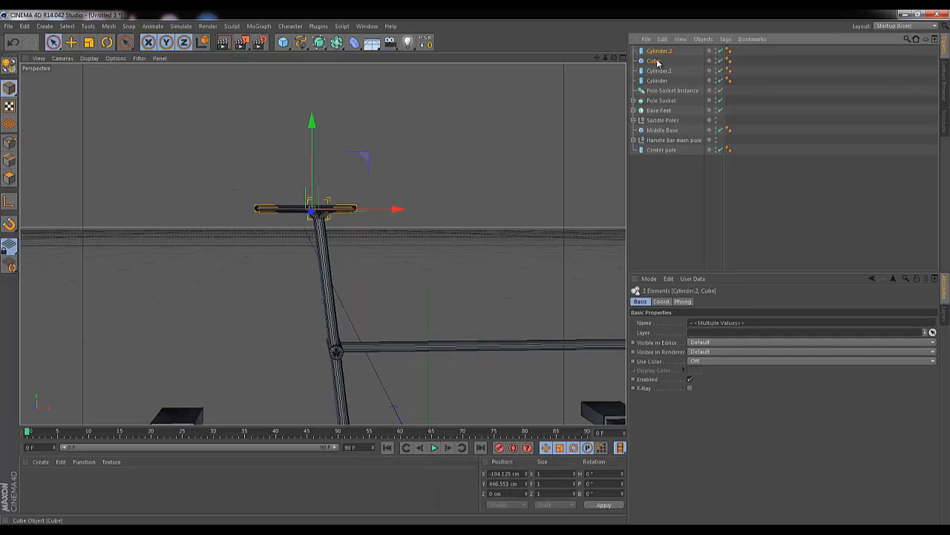
key("alt+g")
type("Saddle")
key("Return")
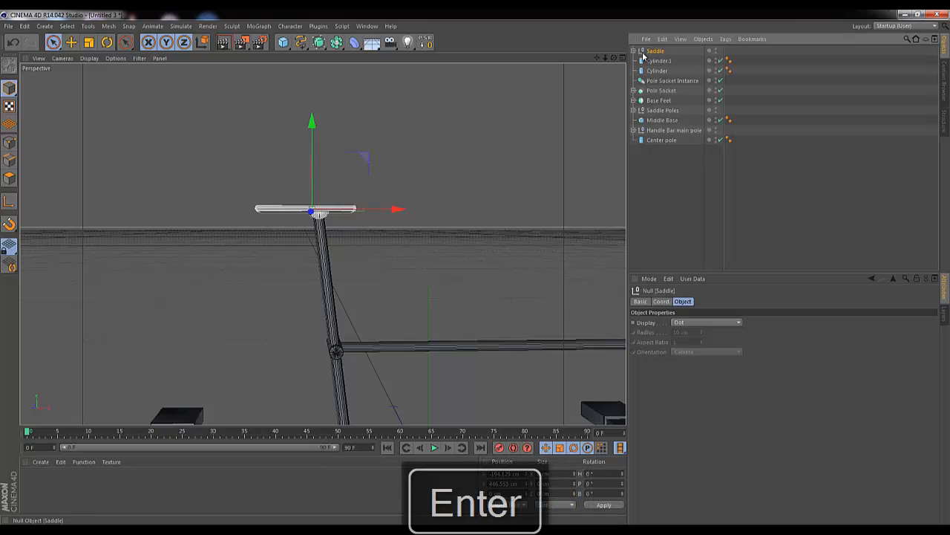
Reorder the hierarchy so that Cylinder.1 and Cylinder sit directly above Center pole, outside any group.
left_click(658, 61)
left_click(661, 71, "ctrl")
scroll(477, 273, "down", 3)
scroll(476, 273, "up", 1)
left_click_drag(659, 70, 657, 137)
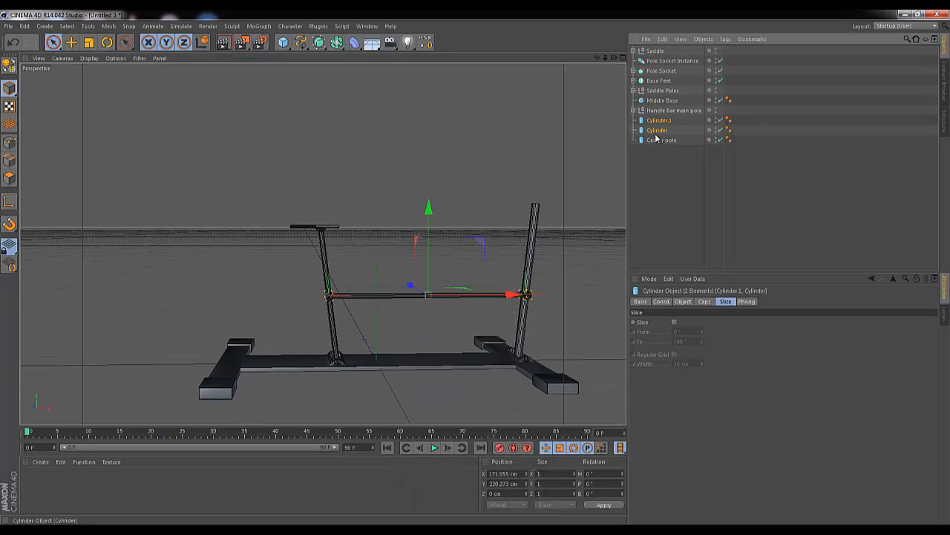
left_click(663, 161)
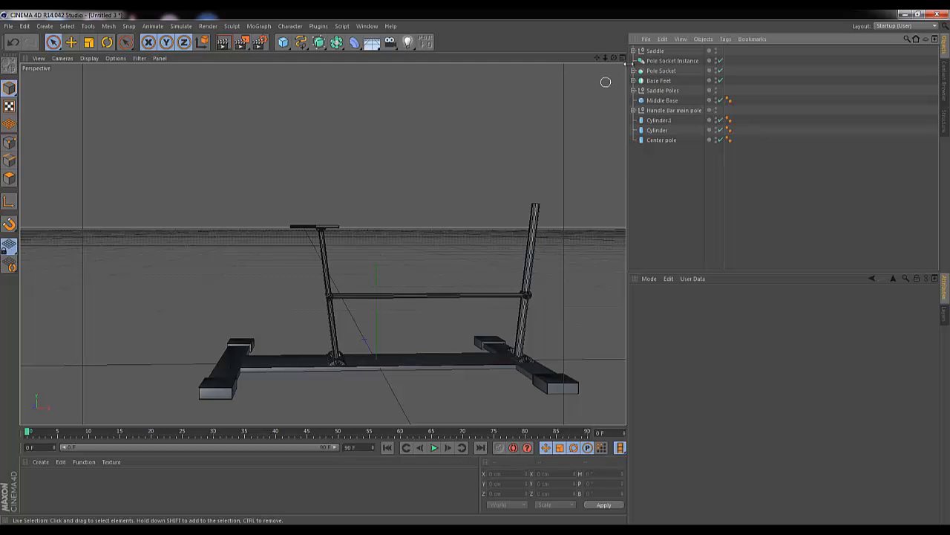
Thicken the Cube inside the Saddle group to a Y size of 14.305 cm.
left_click_drag(614, 58, 475, 267)
left_click(634, 52)
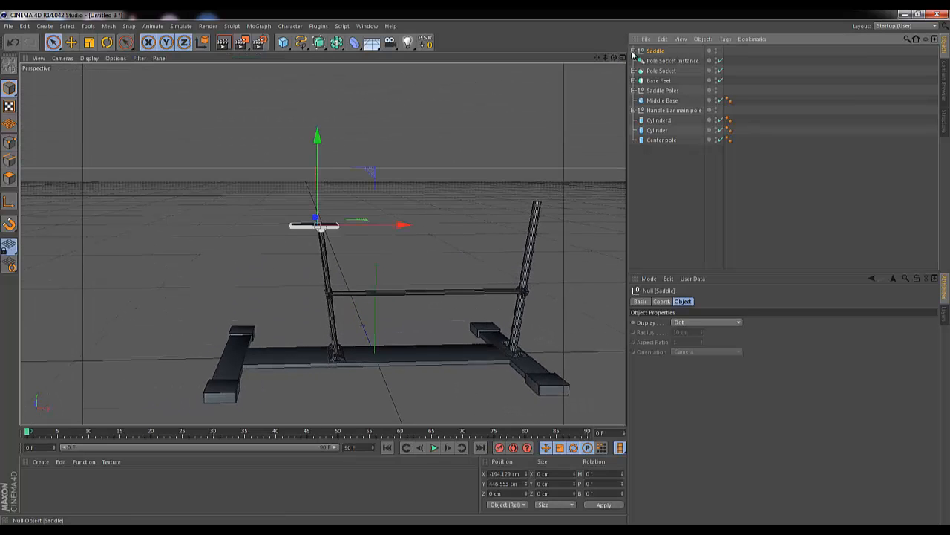
left_click(633, 51)
left_click(660, 70)
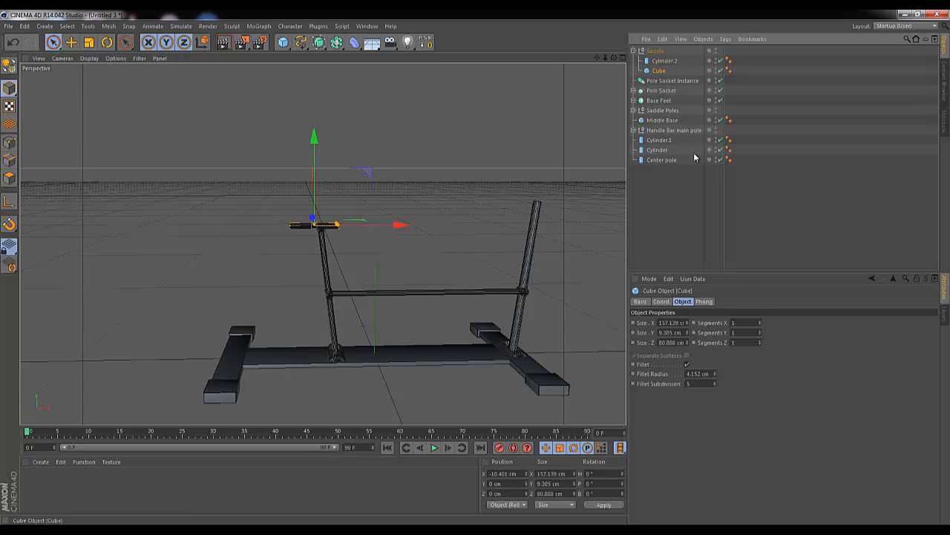
left_click(673, 334)
scroll(673, 332, "up", 4)
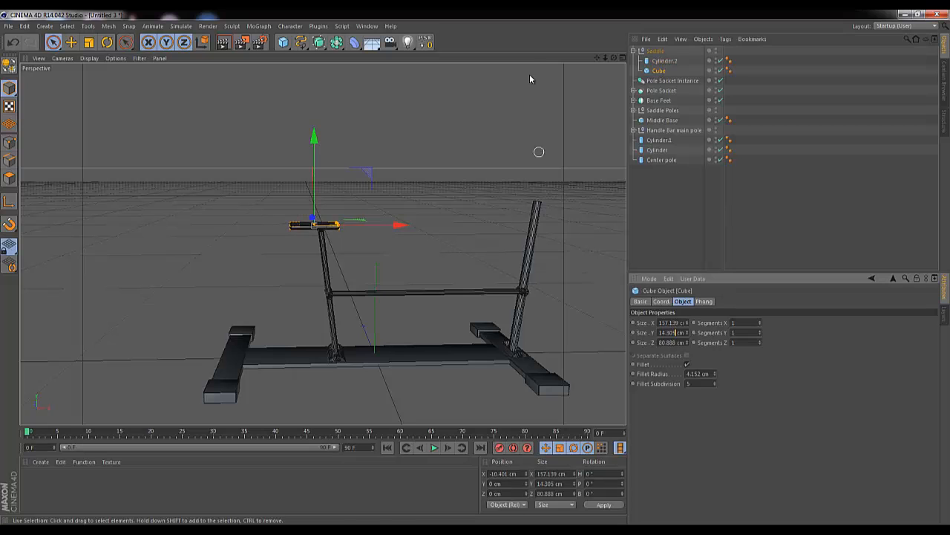
left_click_drag(614, 58, 476, 266)
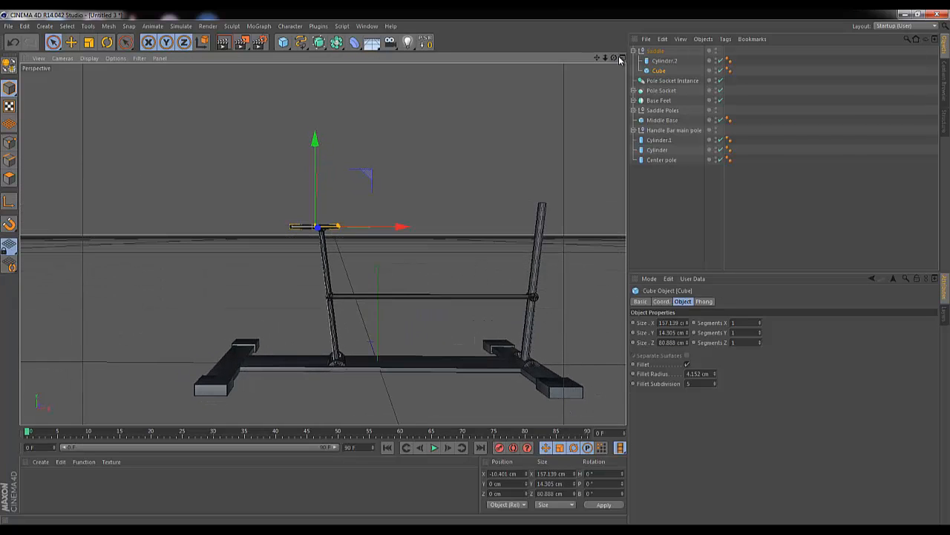
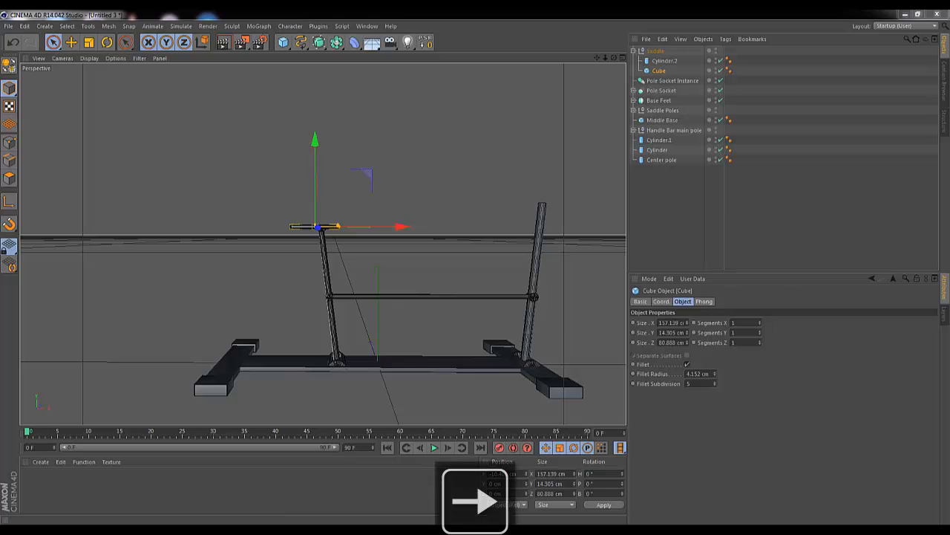
Reduce the radius of the Center pole cylinder to 5 cm.
left_click_drag(949, 113, 581, 115)
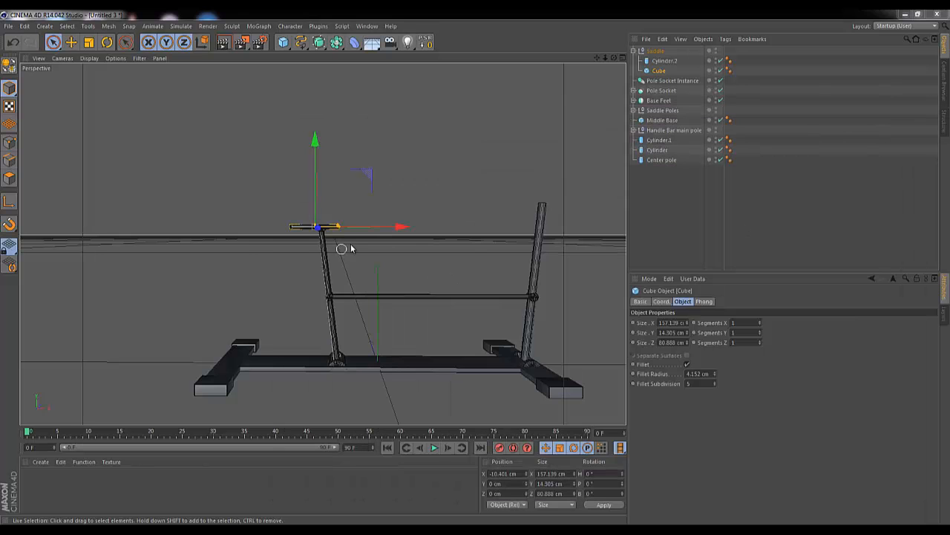
left_click_drag(614, 58, 476, 268)
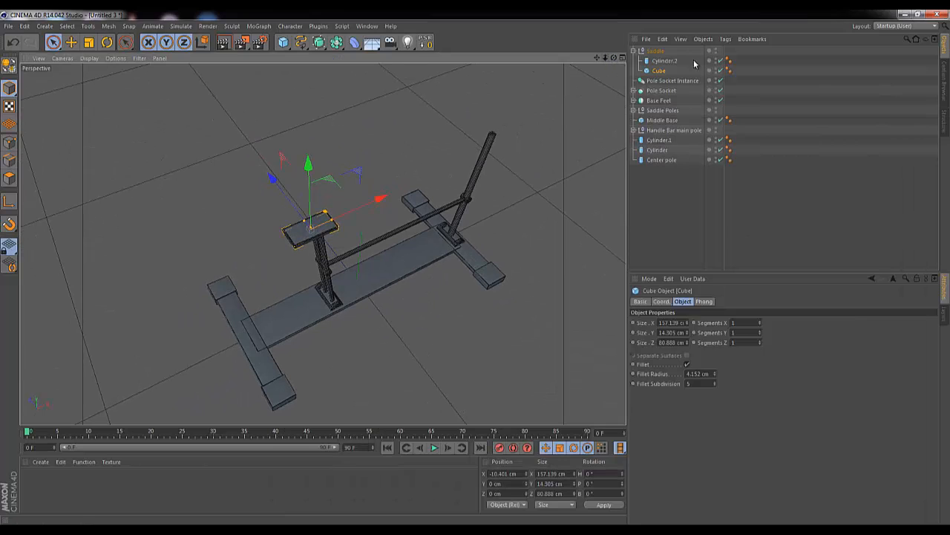
left_click(661, 160)
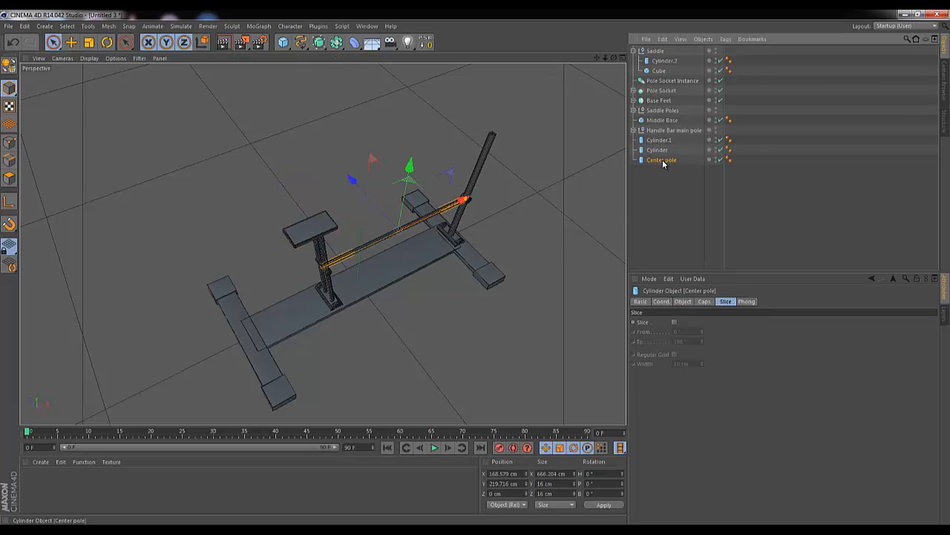
left_click(683, 303)
left_click(706, 324)
key("Down")
key("Down")
key("Down")
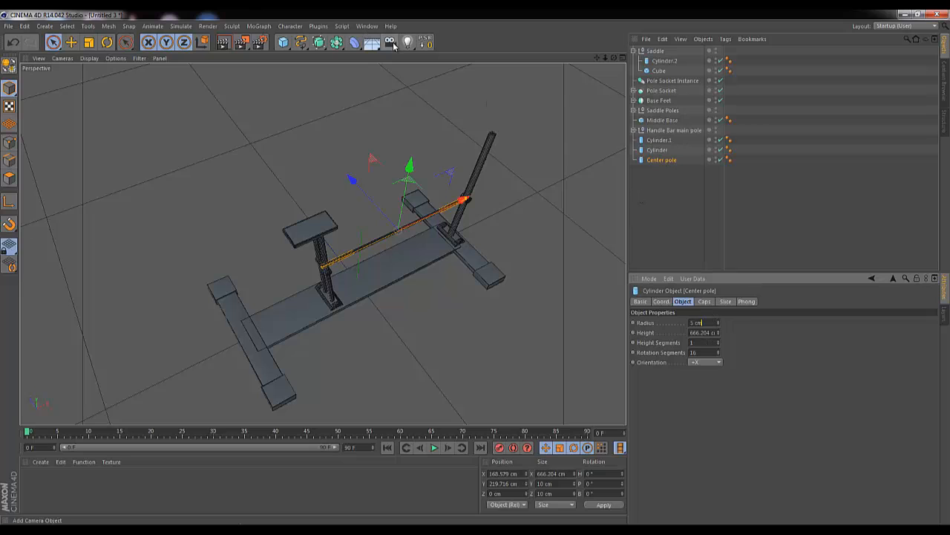
Put Center pole under a Symmetry object mirrored across the XY plane and offset the pole to about Z -20.6 cm.
left_click_drag(338, 44, 461, 94)
left_click(672, 169)
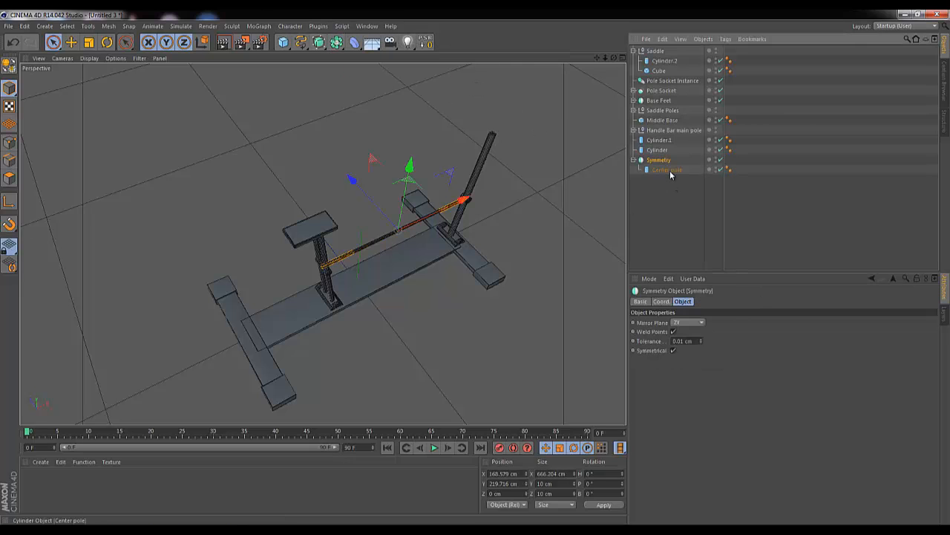
left_click_drag(350, 179, 354, 185)
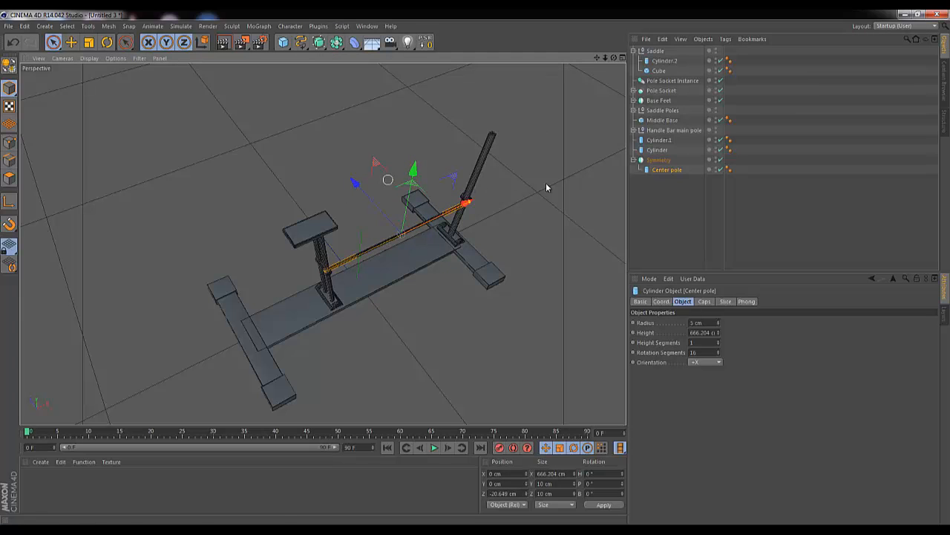
left_click(664, 159)
left_click(690, 323)
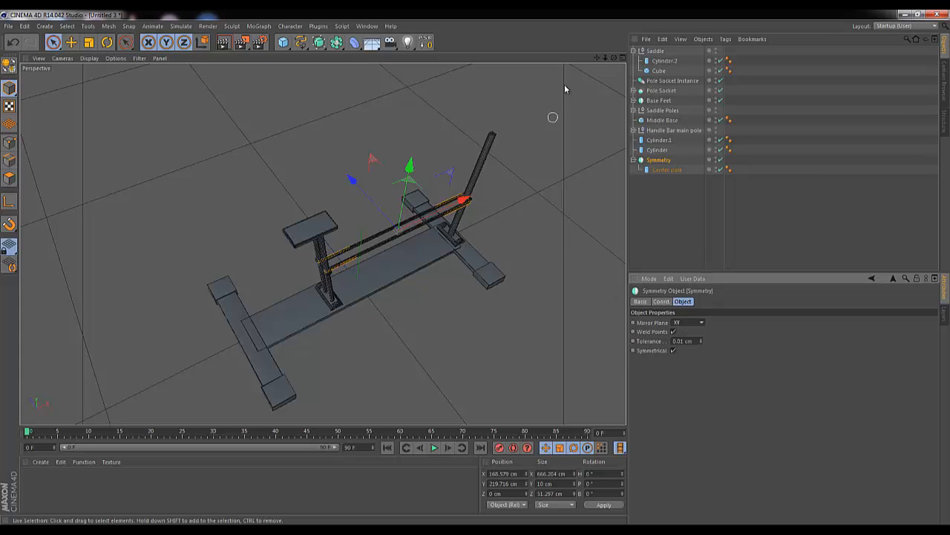
Bring the mirrored center poles closer together by moving Center pole to about Z -12.1 cm.
left_click_drag(606, 58, 609, 58)
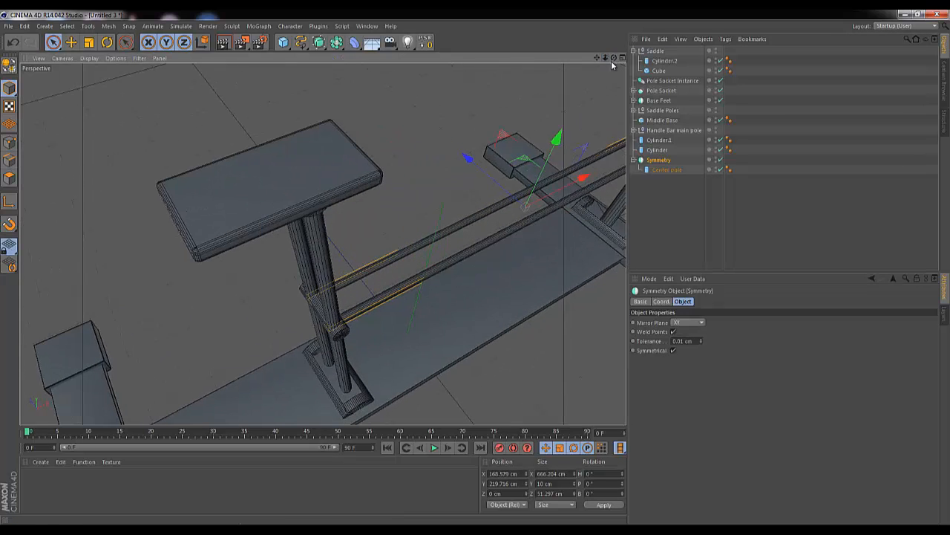
left_click(669, 170)
mouse_move(484, 170)
left_mouse_down()
mouse_move(476, 168)
mouse_move(483, 173)
left_mouse_up()
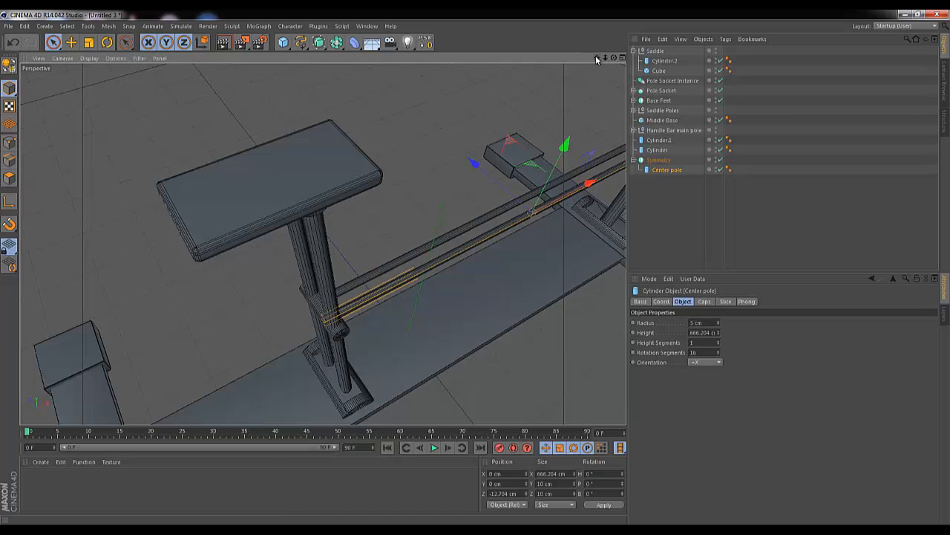
left_click_drag(597, 58, 468, 276)
middle_click_drag(468, 271, 475, 268, "alt")
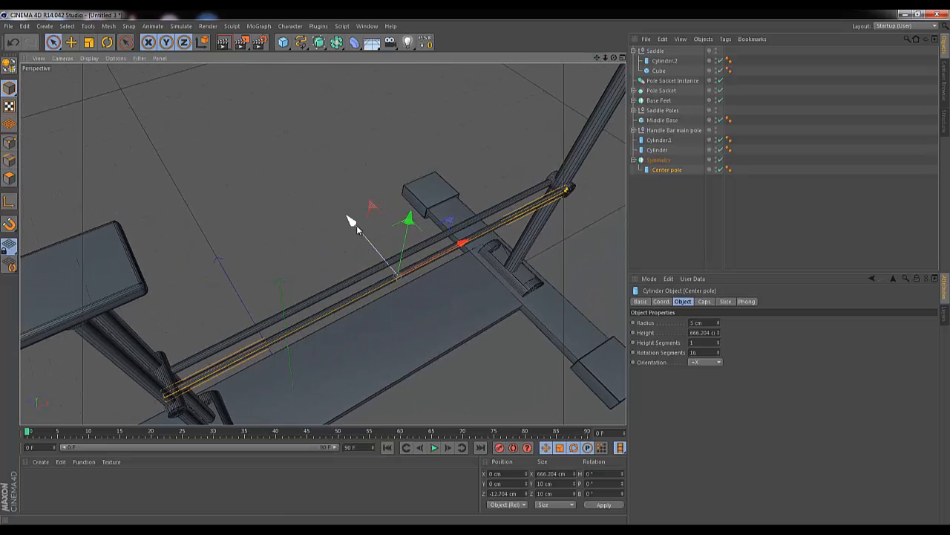
left_click_drag(356, 223, 352, 219)
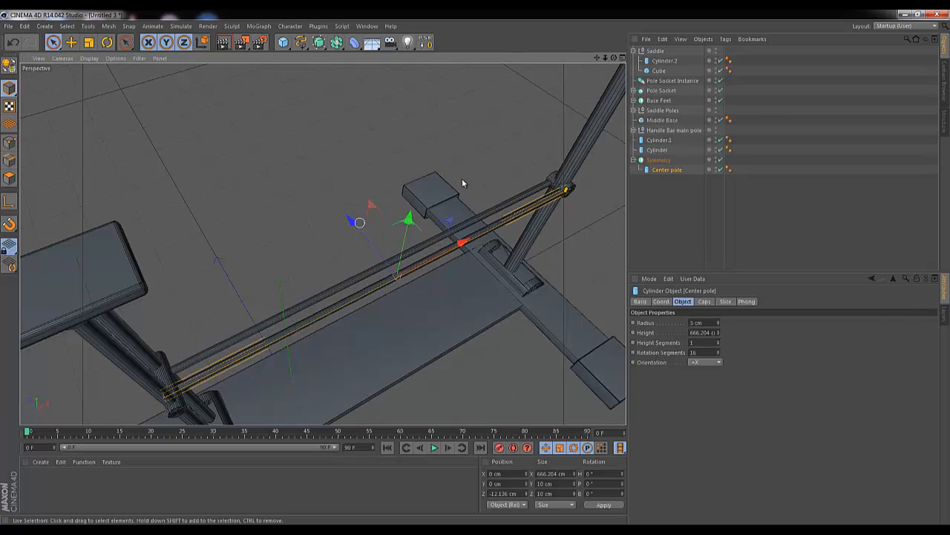
Compare the whole bike frame with the reference images of the light bulb character on its exercise bike.
left_click_drag(614, 57, 476, 272)
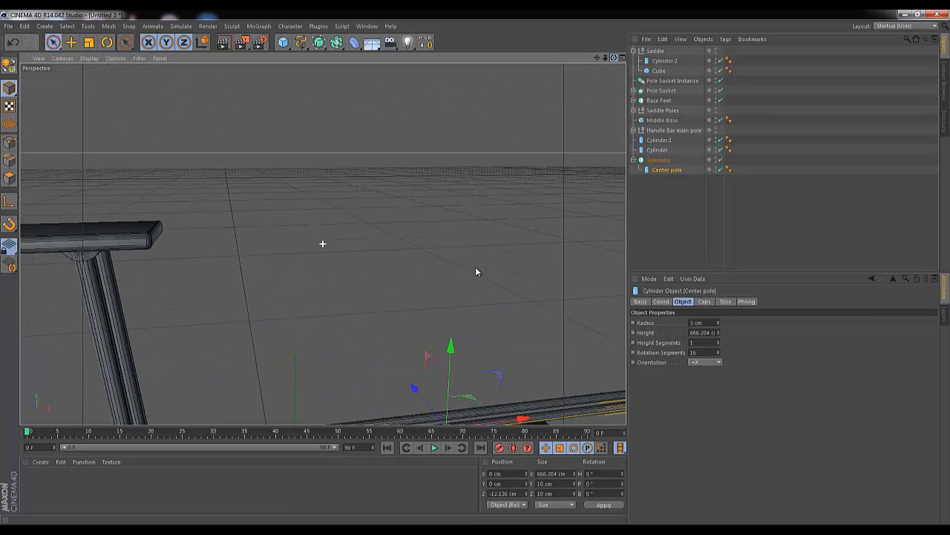
left_click_drag(597, 59, 470, 265)
left_click_drag(604, 58, 476, 272)
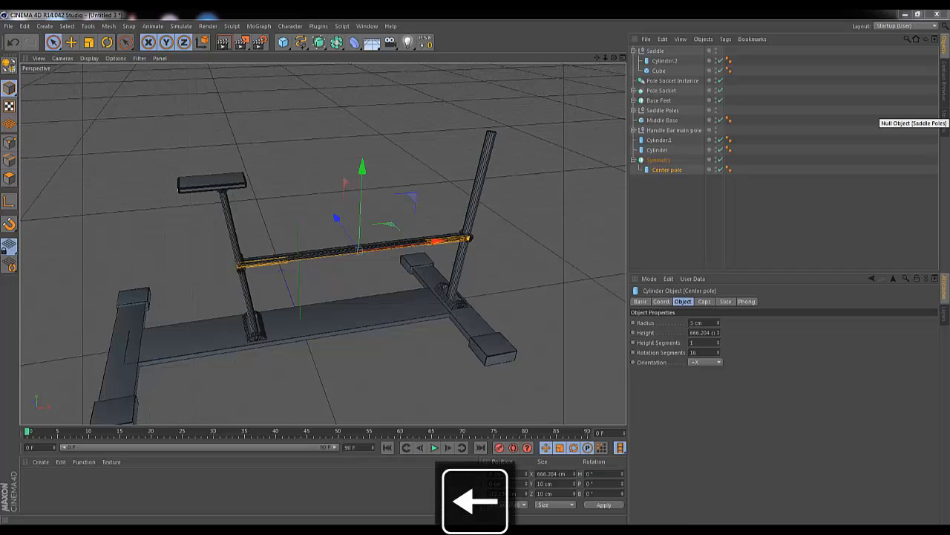
left_click_drag(949, 130, 463, 98)
key("Right")
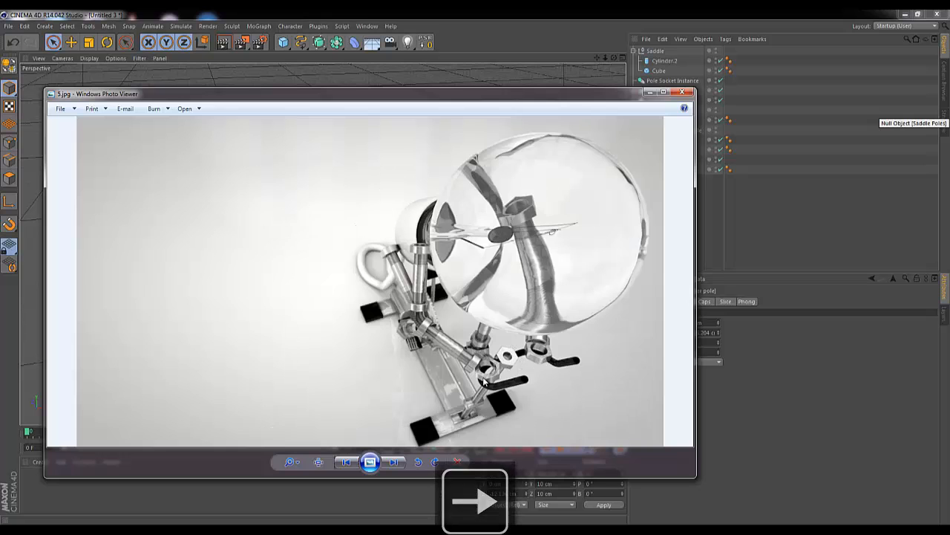
key("Right")
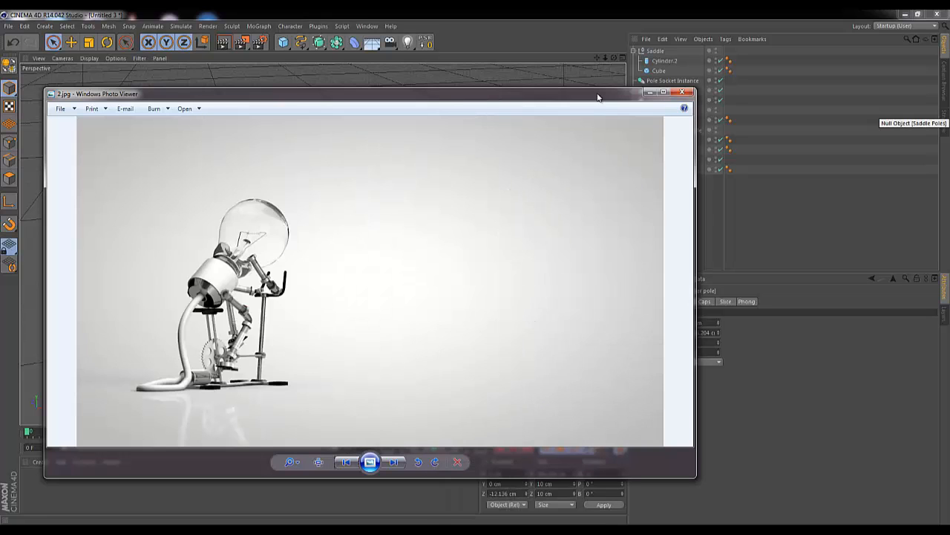
left_click_drag(598, 99, 949, 134)
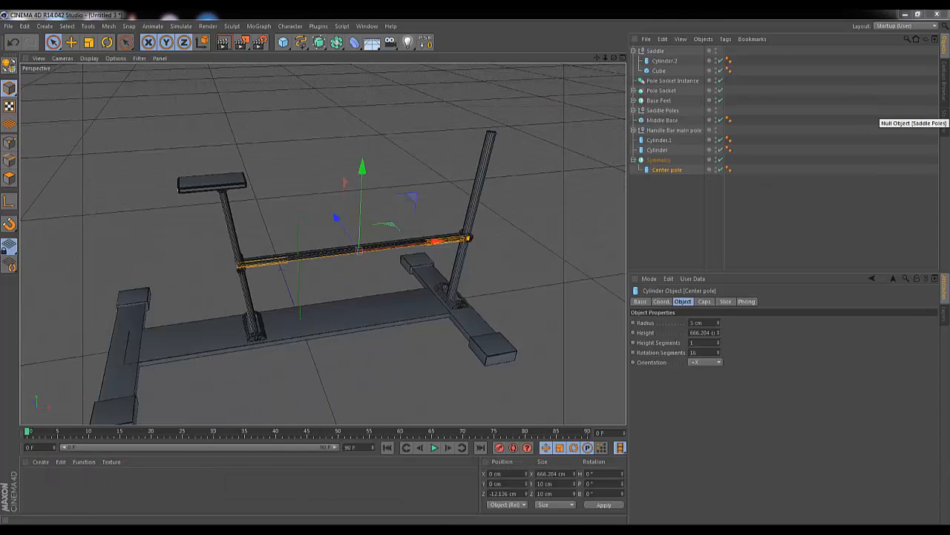
Switch to the Bulb_standing.c4d scene and copy the Nut extrude object from Bolt.1 in the Arms hierarchy.
left_click(367, 26)
left_click(391, 241)
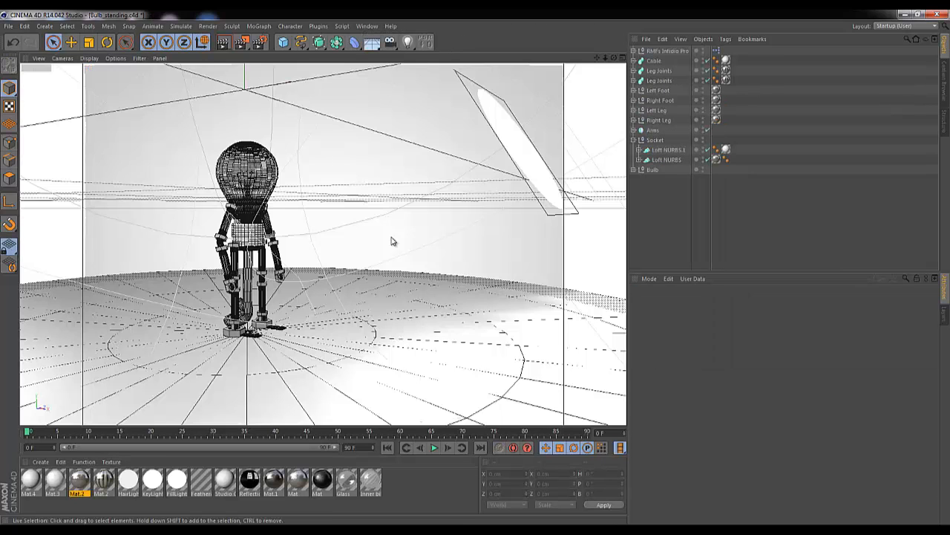
left_click(634, 130)
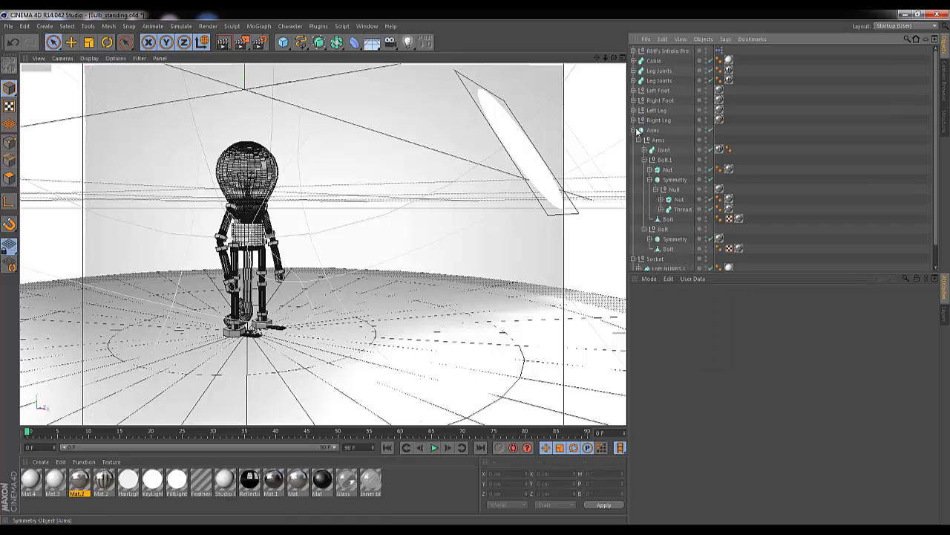
left_click(668, 171)
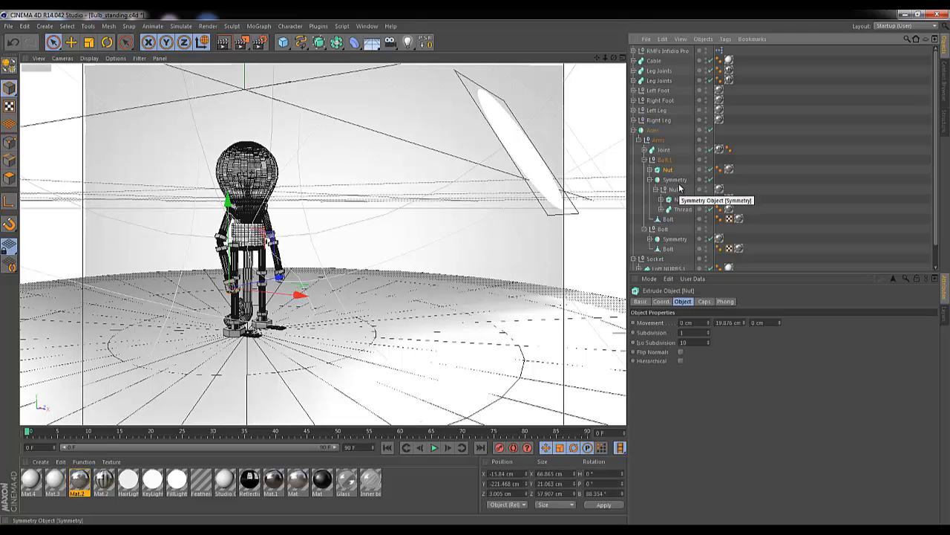
key("ctrl+c")
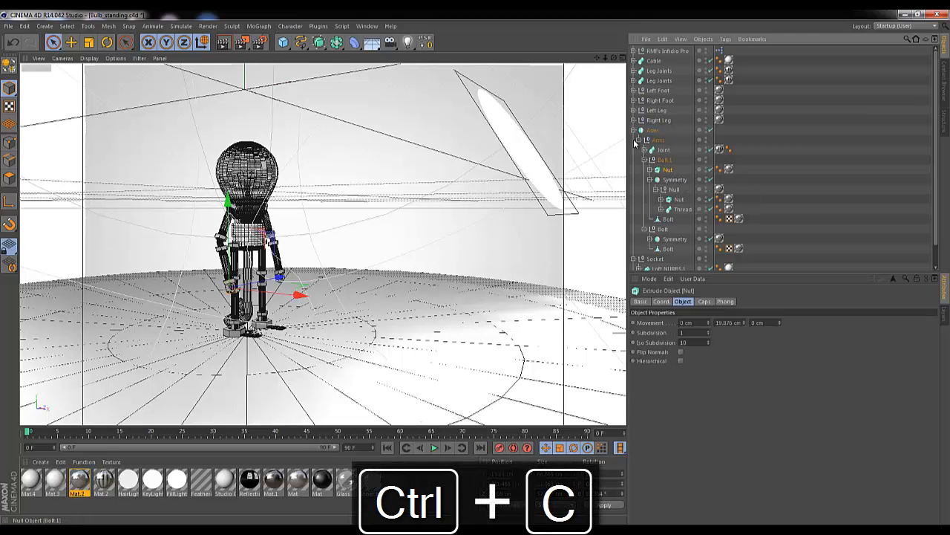
Switch to the Untitled 3 scene and paste the copied Nut object into it.
left_click(367, 26)
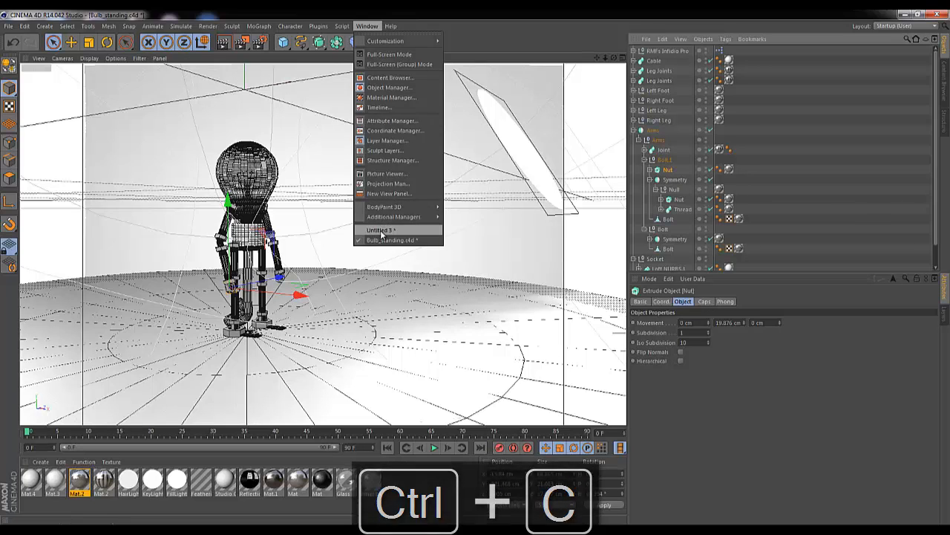
left_click(380, 230)
key("ctrl+v")
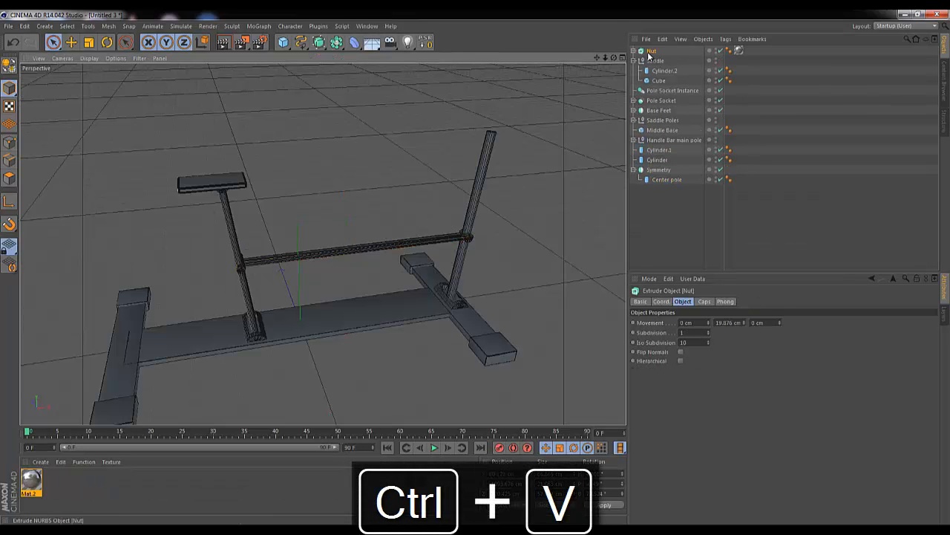
Place the Nut on the top end of the handlebar pole at about X 533.3 cm, Y 503.9 cm, Z 0 cm.
left_click(431, 43)
left_click_drag(299, 245, 324, 132)
left_click_drag(376, 206, 553, 193)
left_click_drag(504, 108, 513, 41)
left_click_drag(476, 268, 474, 272)
left_click_drag(574, 130, 567, 134)
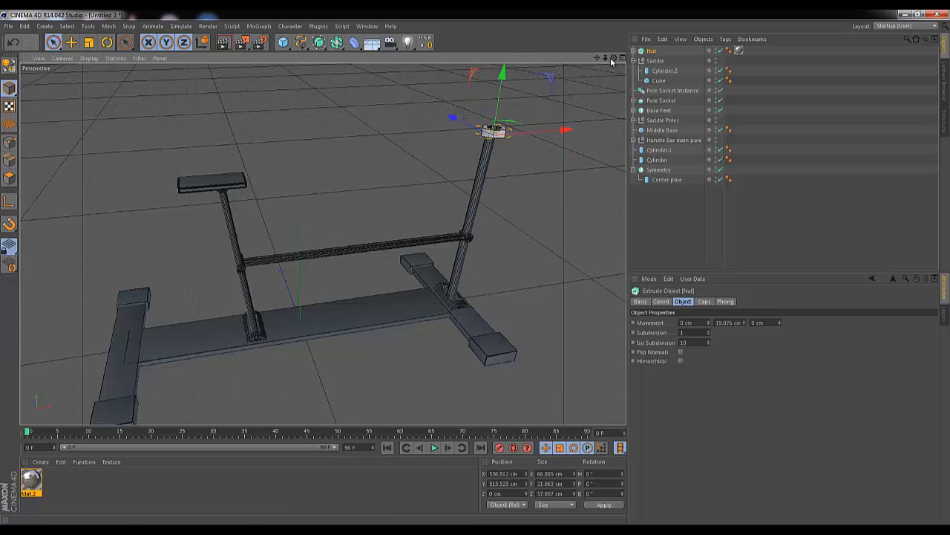
left_click_drag(473, 269, 475, 269)
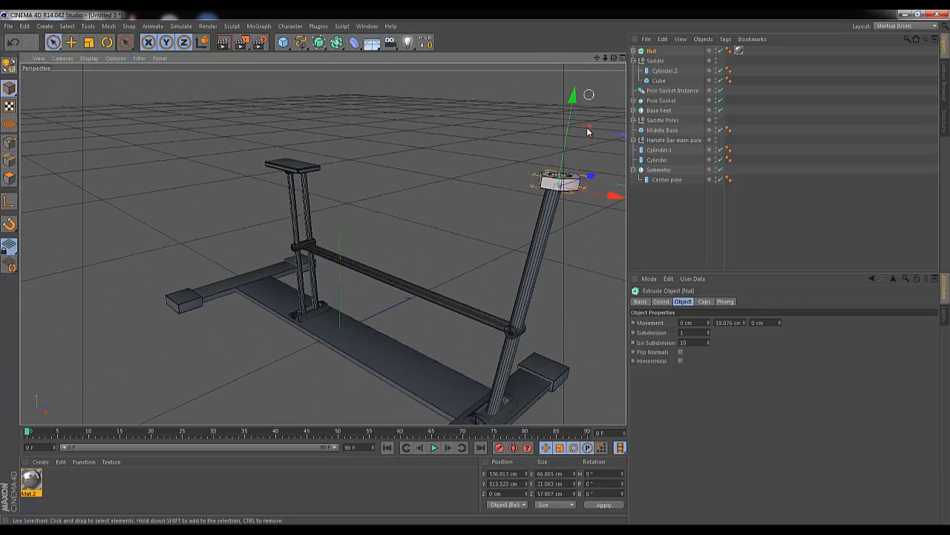
left_click_drag(607, 197, 610, 197)
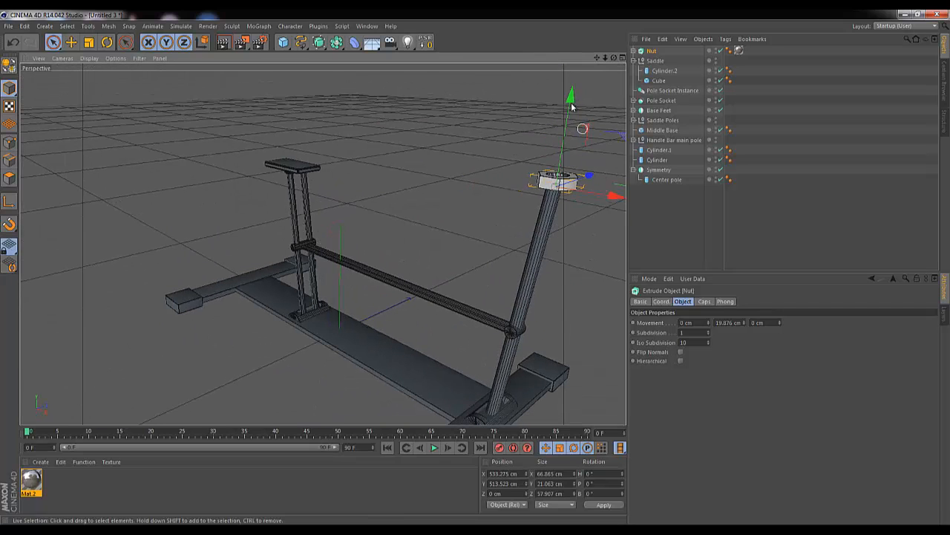
left_click_drag(570, 97, 569, 104)
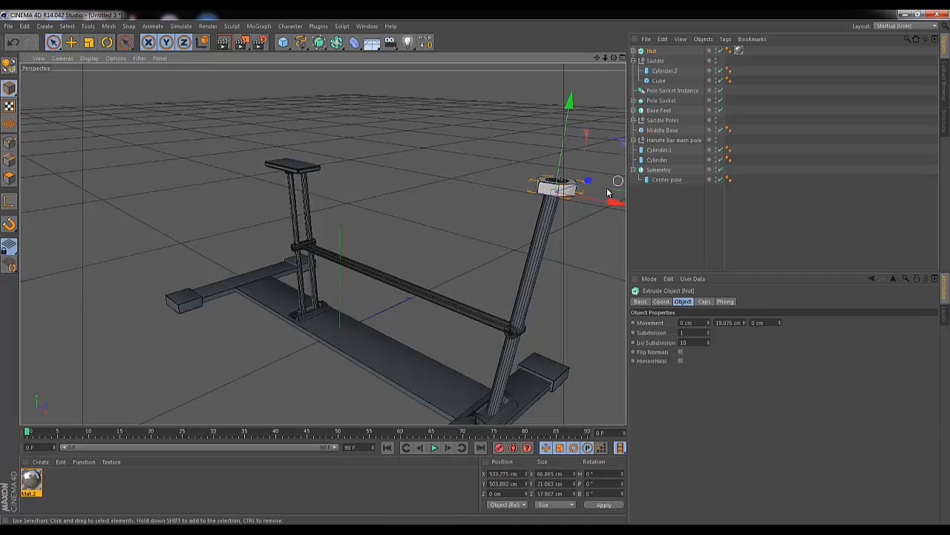
Bring the mirrored base feet closer together by moving Cube.1 to about X 382 cm, and shift Base Feet to about X -67.8 cm.
left_click_drag(614, 58, 472, 272)
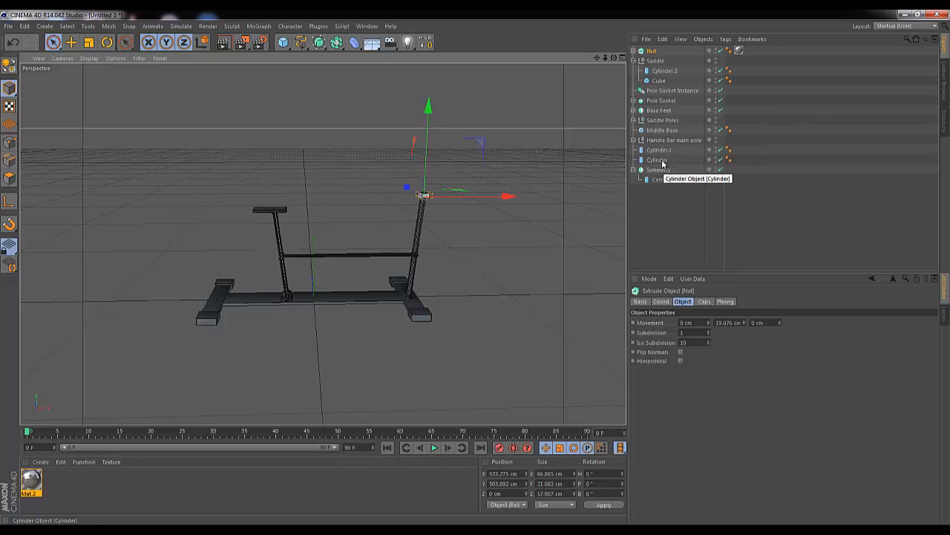
left_click(633, 110)
left_click(633, 101)
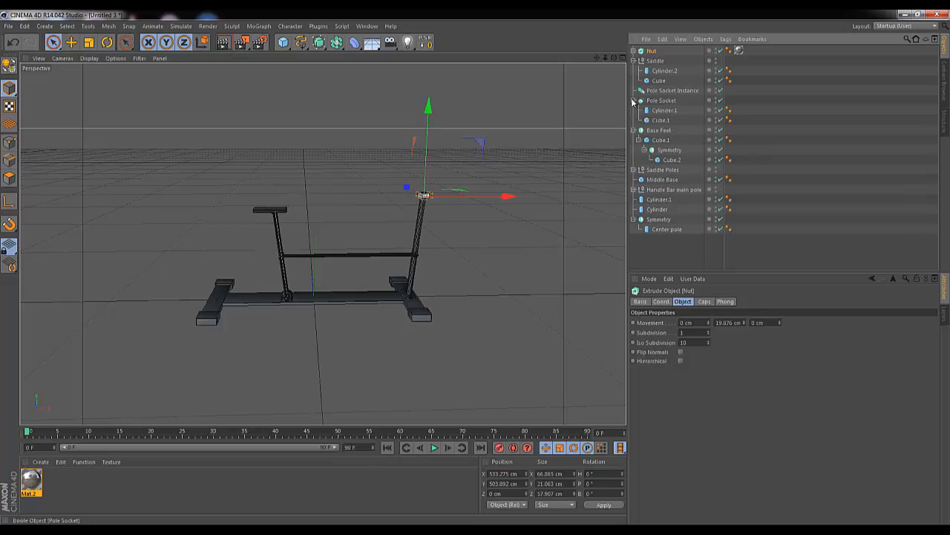
left_click(659, 140)
left_click_drag(493, 297, 478, 312)
left_click(658, 130)
left_click_drag(391, 295, 381, 304)
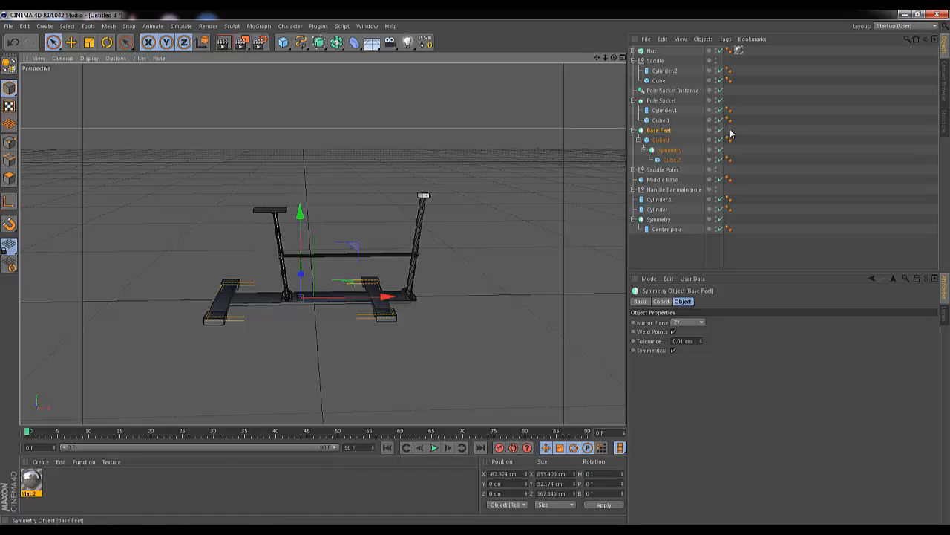
Fit Middle Base between the feet with a length of about 778.4 cm, placed at about X -57.7 cm.
left_click(633, 131)
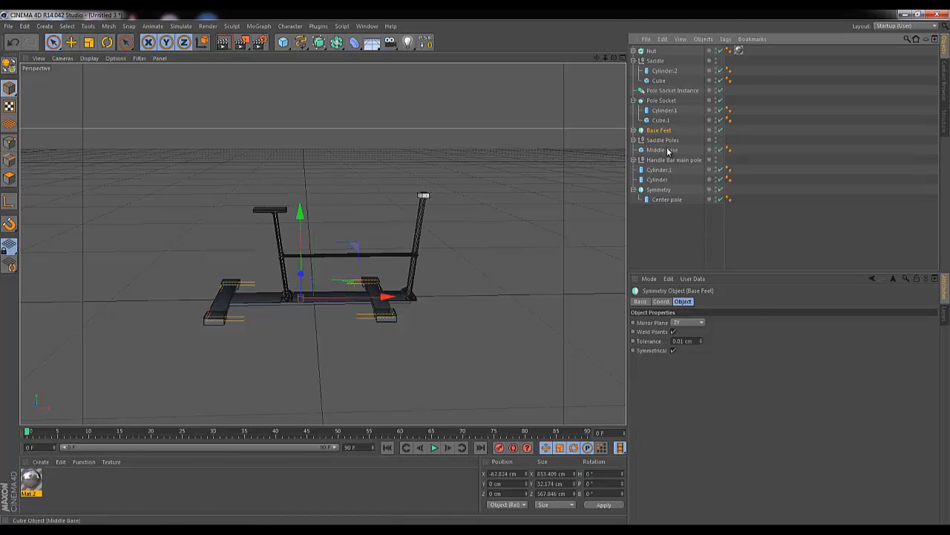
left_click(663, 150)
left_click_drag(409, 297, 385, 303)
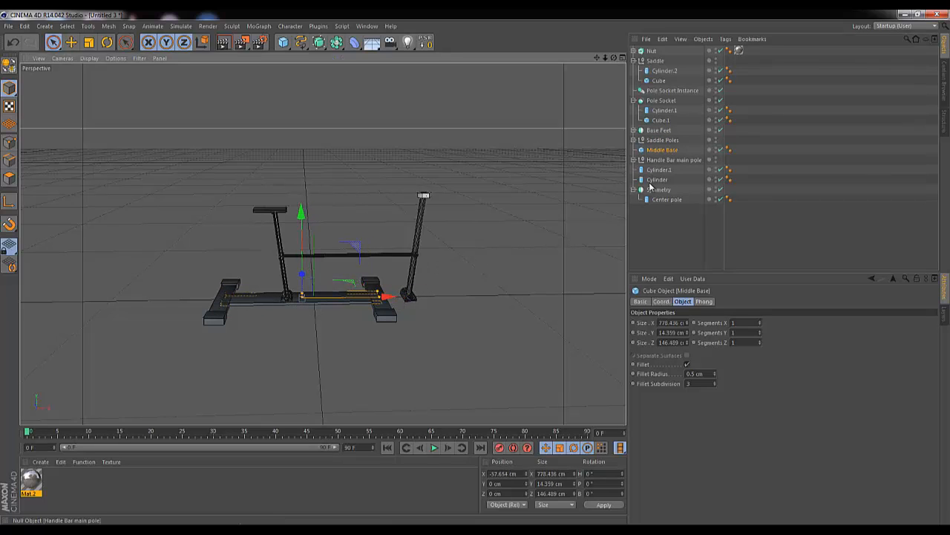
Move Handle Bar main pole, Cylinder and Pole Socket Instance together to about X 298.2 cm, and the Nut to about X 376.1 cm.
left_click(663, 160)
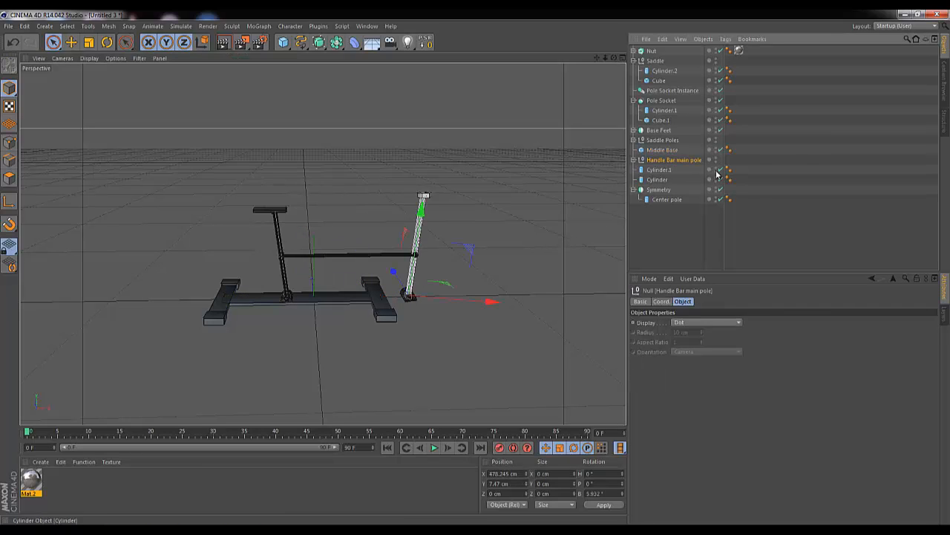
left_click(659, 170, "ctrl")
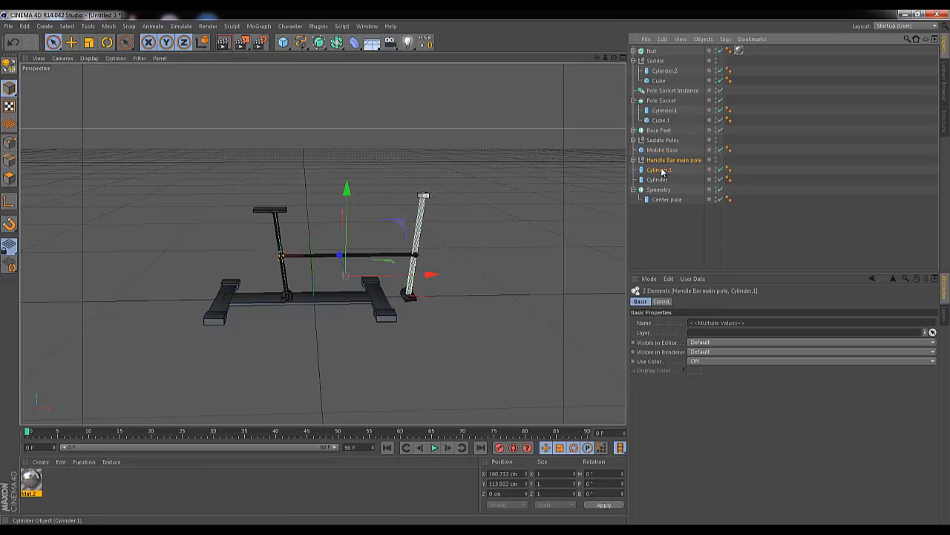
left_click(661, 170, "ctrl")
left_click(658, 179, "ctrl")
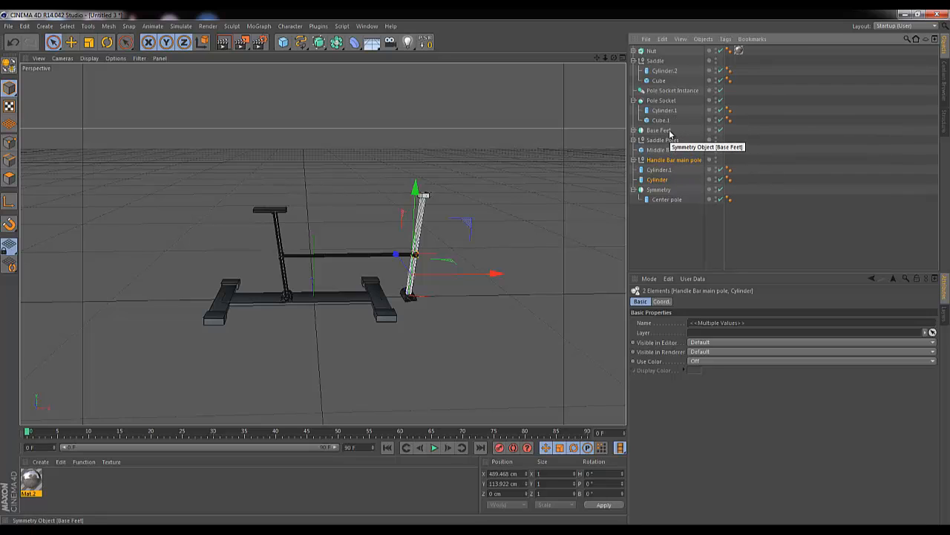
left_click(670, 91, "ctrl")
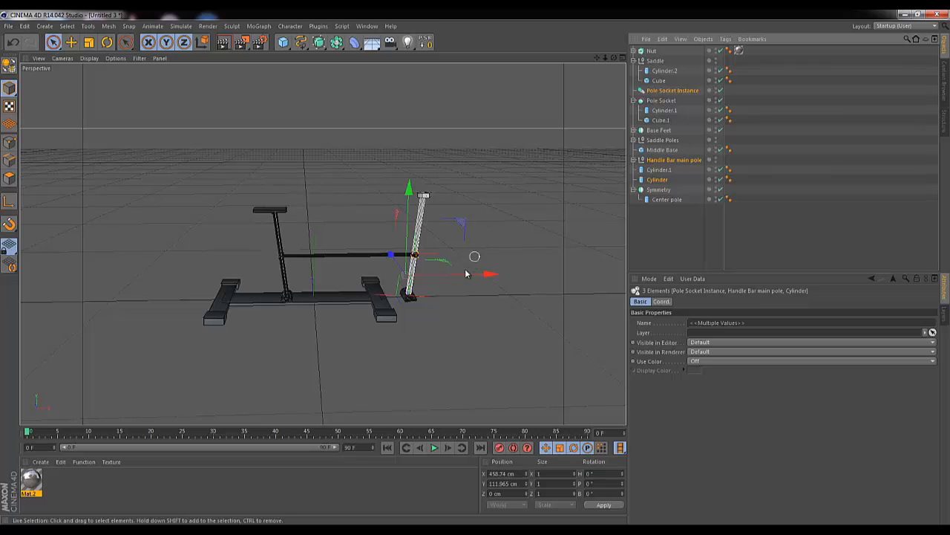
left_click_drag(490, 274, 464, 279)
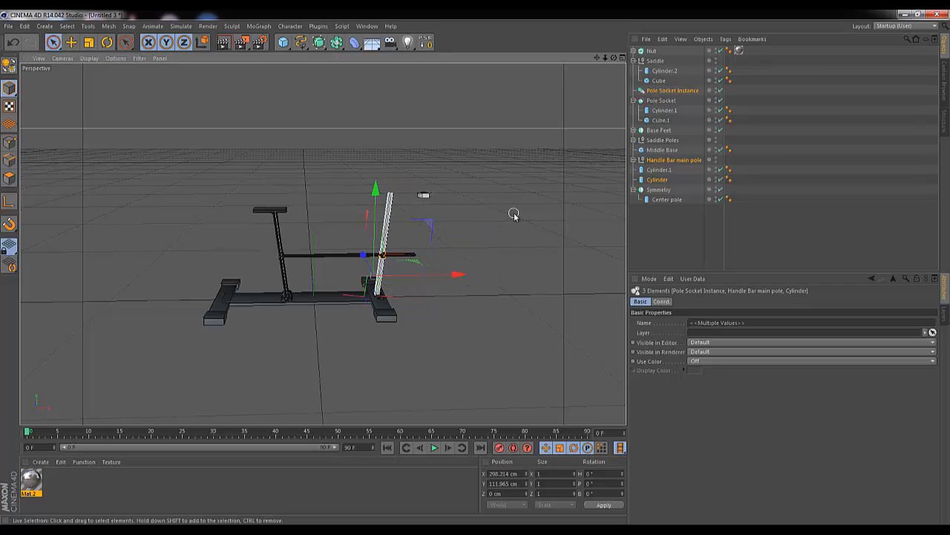
left_click(652, 51)
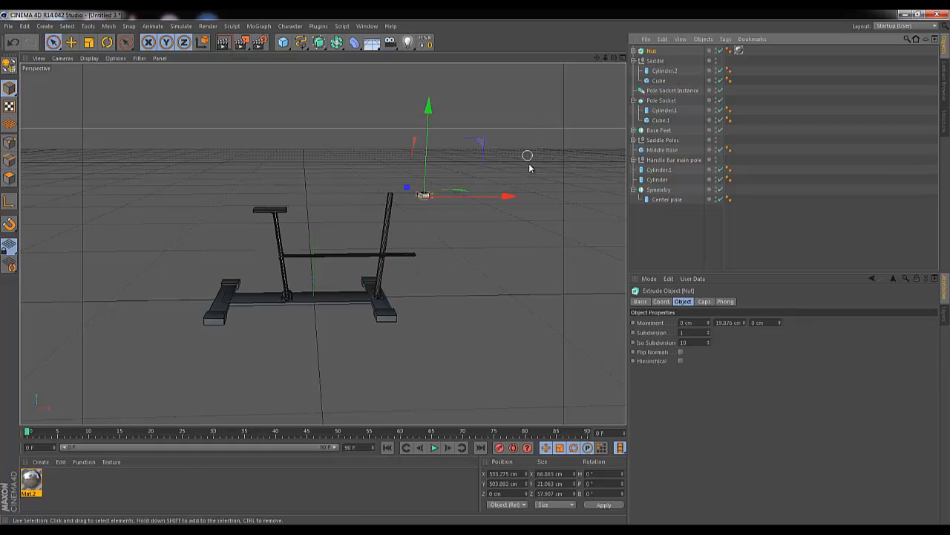
left_click_drag(508, 196, 476, 200)
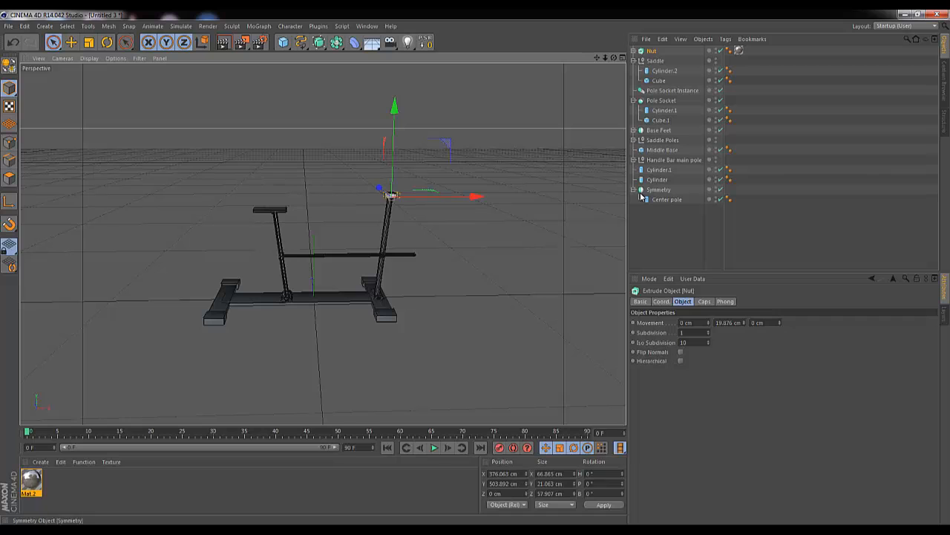
Shorten Center pole to a height of 456.204 cm and move it to about X -73.6 cm.
left_click(664, 199)
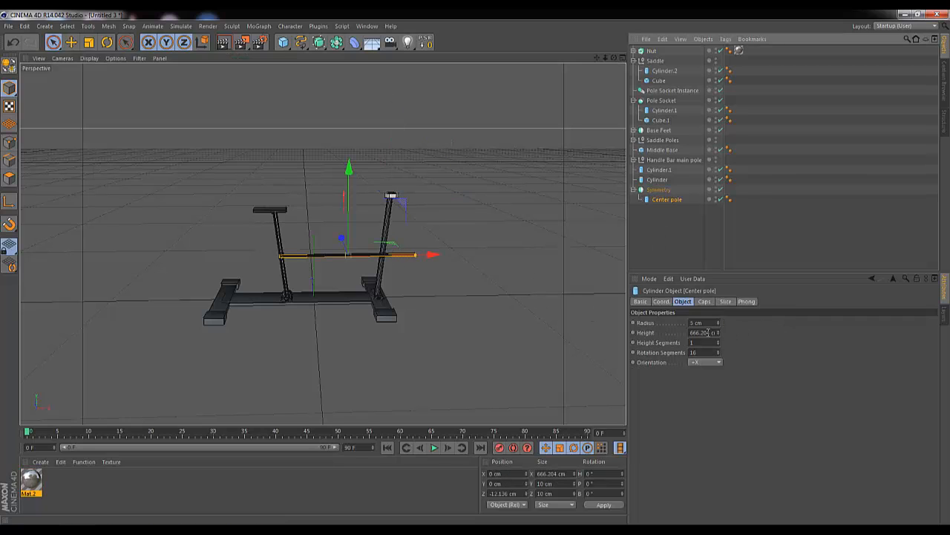
left_click(709, 333)
key("shift+Down")
key("shift+Down")
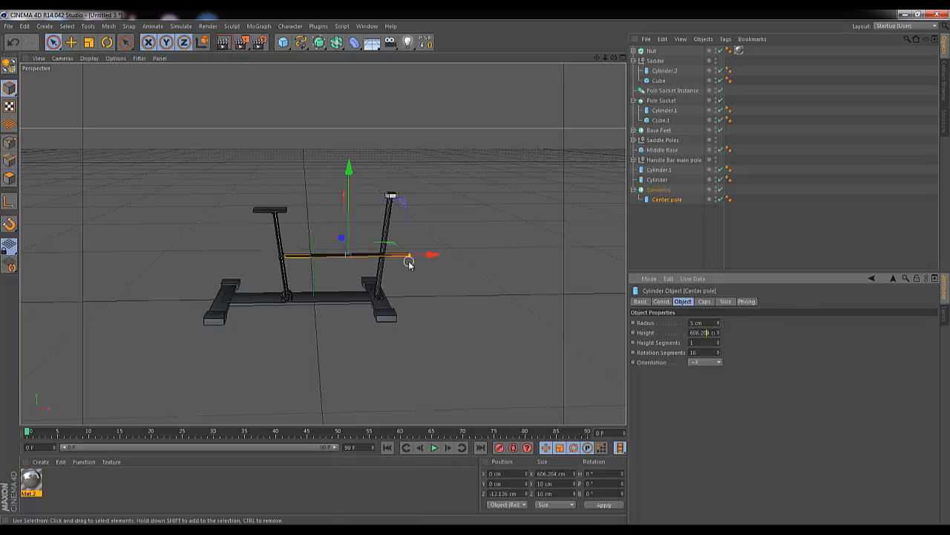
key("shift+Down")
key("shift+Down")
key("shift+Down")
key("shift+Down")
key("shift+Down")
key("shift+Down")
key("shift+Down")
key("shift+Down")
key("shift+Down")
key("shift+Down")
left_click_drag(433, 260, 410, 258)
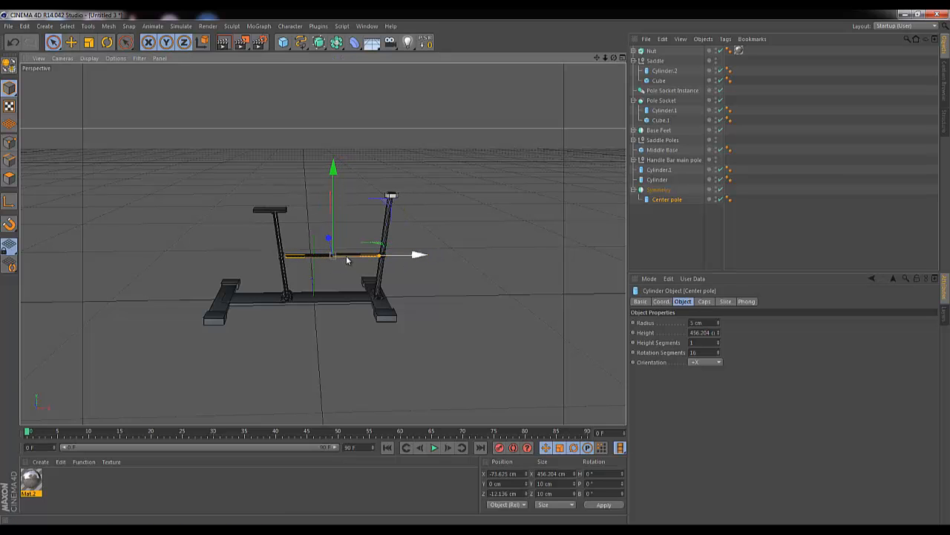
Fit Center pole between the saddle and handlebar joints at about X -77.2 cm with a height of 491.204 cm.
key("s")
left_click_drag(393, 244, 388, 246)
left_click(704, 332)
key("shift+Up")
key("Up")
key("Up")
key("Up")
key("Up")
key("Up")
key("shift+Up")
key("shift+Up")
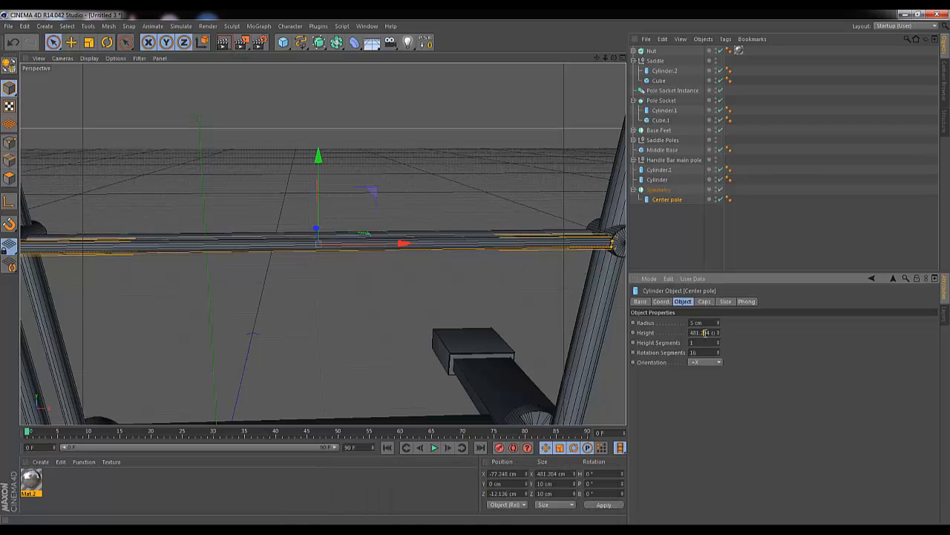
Bring the base feet still closer by moving Cube.1 to about X 342.2 cm, and shift Base Feet to about X -28.4 cm.
left_click_drag(605, 59, 475, 272)
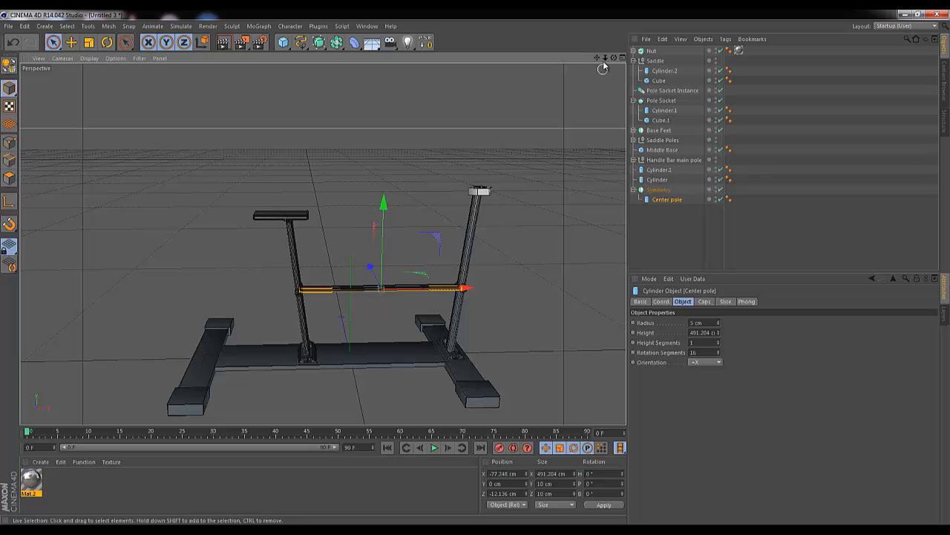
left_click_drag(605, 60, 597, 81)
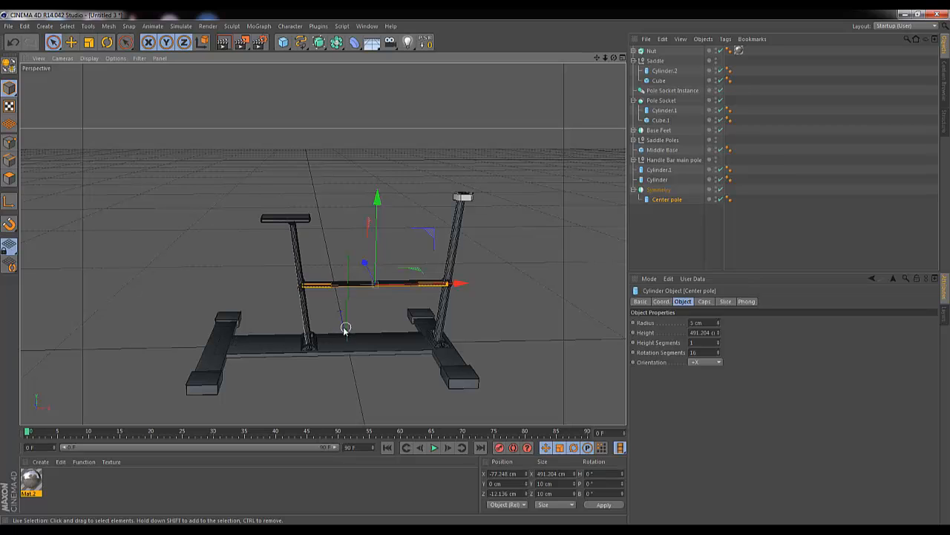
left_click(660, 192)
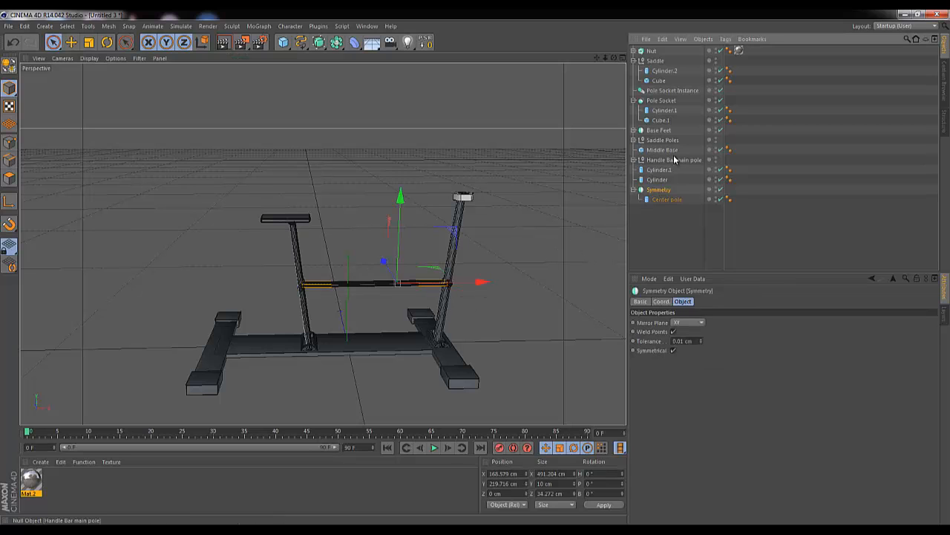
left_click(666, 132)
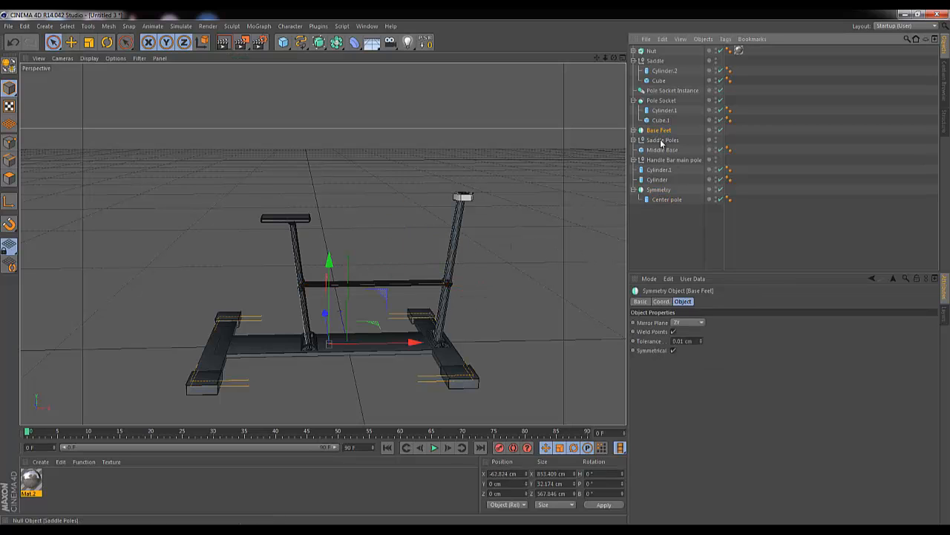
left_click(636, 130)
left_click(656, 140)
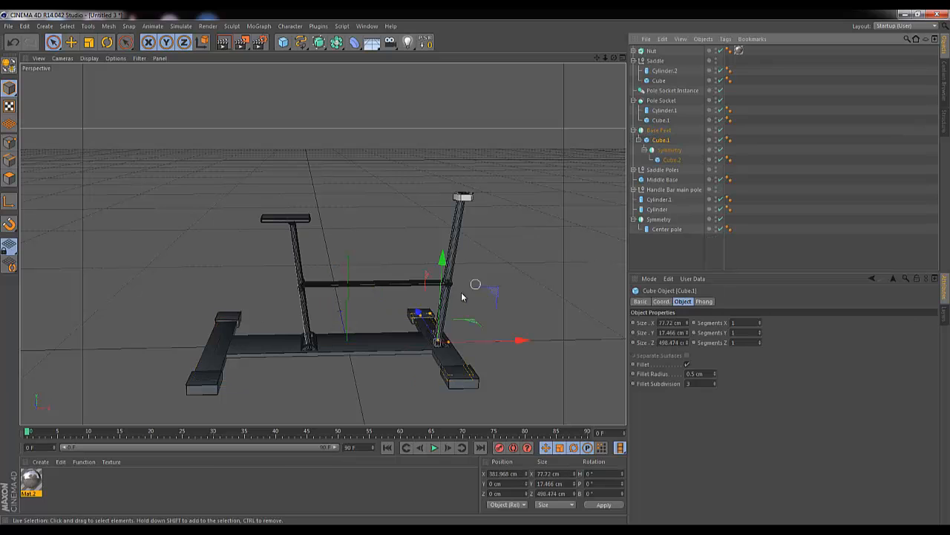
mouse_move(520, 340)
left_mouse_down()
mouse_move(509, 340)
mouse_move(513, 349)
left_mouse_up()
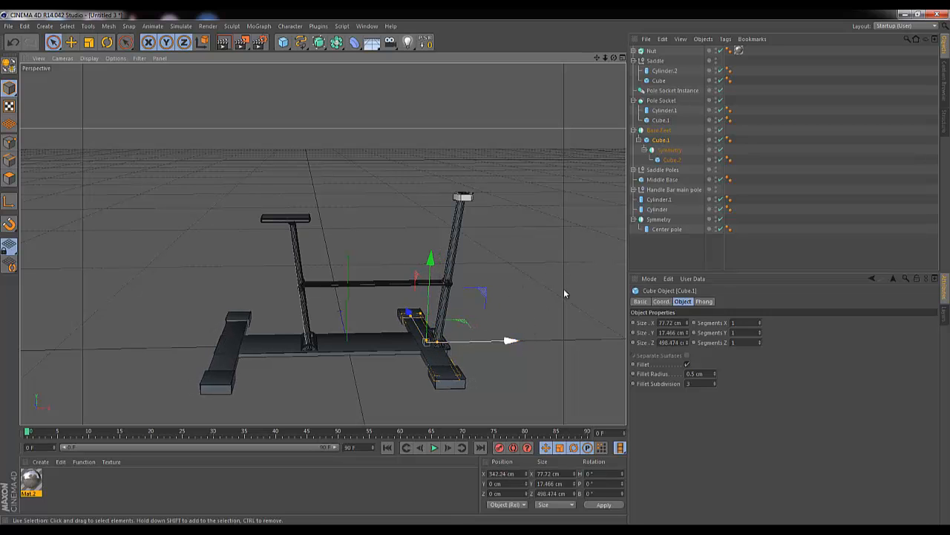
left_click(661, 131)
left_click_drag(413, 346, 420, 346)
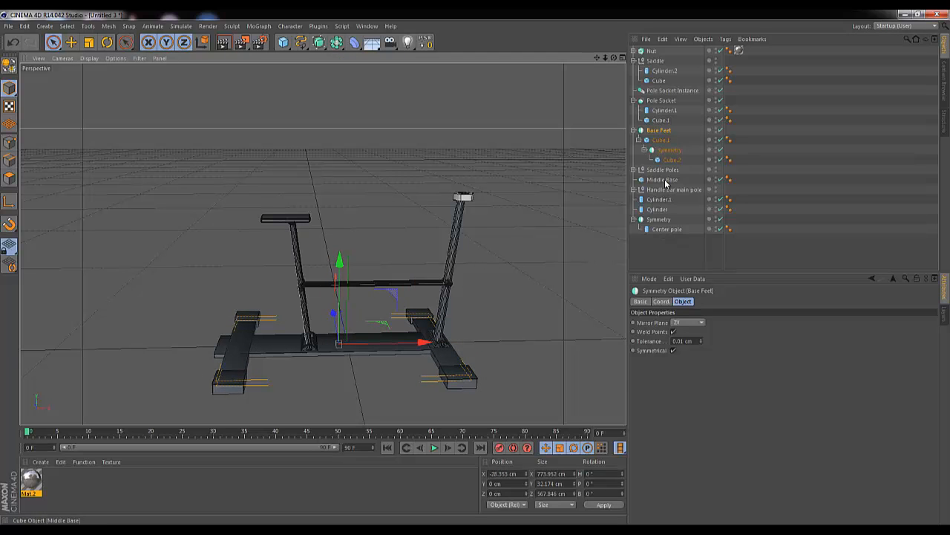
Shorten Middle Base to about 640.4 cm and center it between the feet at about X -21.2 cm.
left_click(665, 182)
left_click_drag(436, 346, 427, 344)
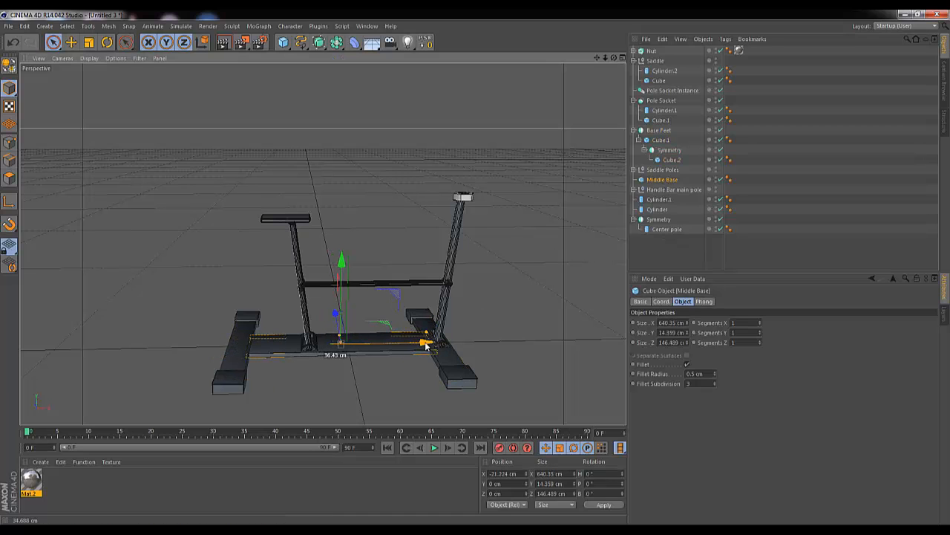
left_click(607, 283)
Compare the proportions of the shortened bike frame with the reference image 2.jpg.
scroll(476, 272, "down", 3)
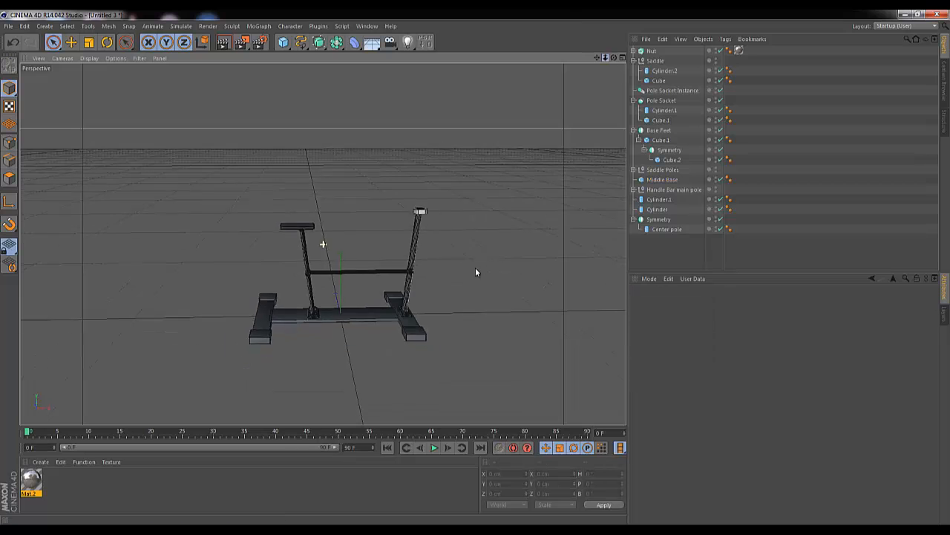
right_click_drag(476, 271, 476, 272, "alt")
left_click_drag(476, 272, 475, 272, "alt")
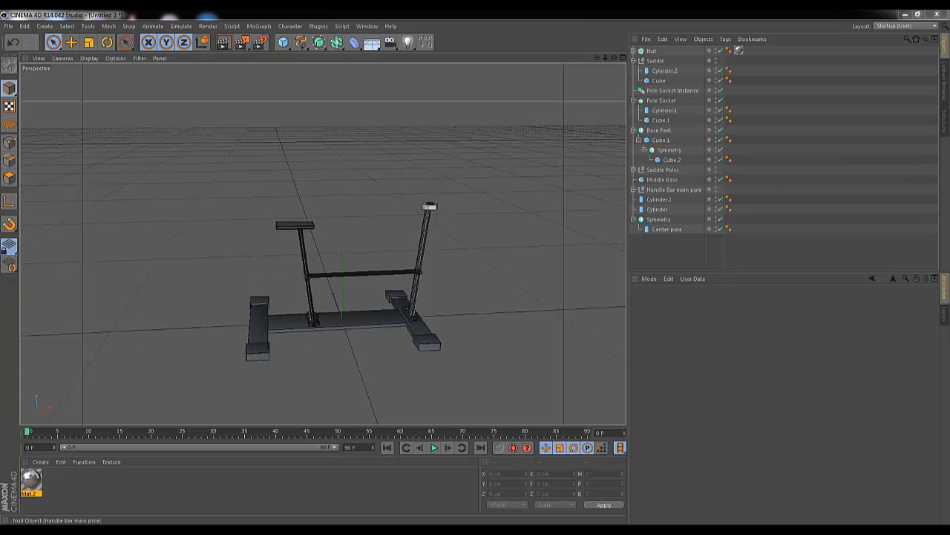
left_click_drag(949, 107, 432, 124)
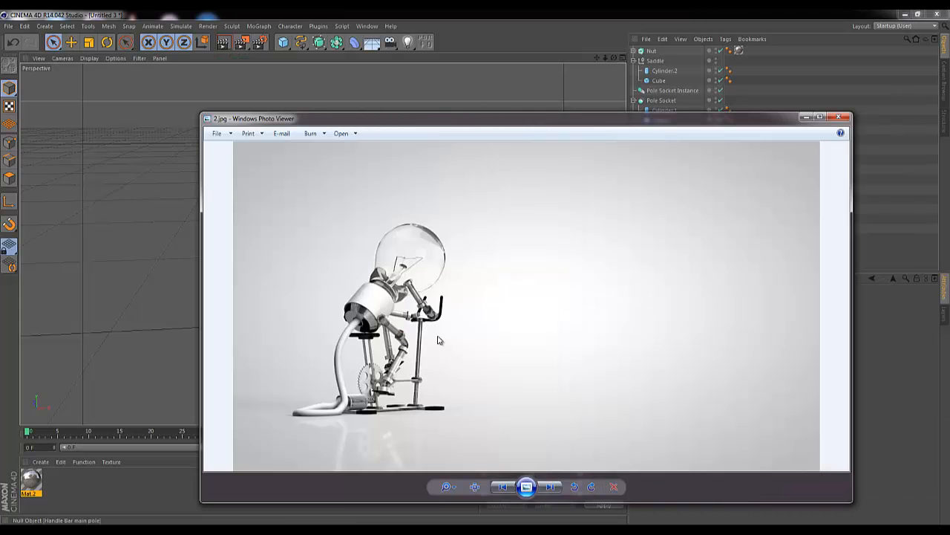
Browse the light bulb cyclist reference photos up to 5.jpg to study the handlebar shape, and clear the viewer off the modelling window.
key("Right")
key("Right")
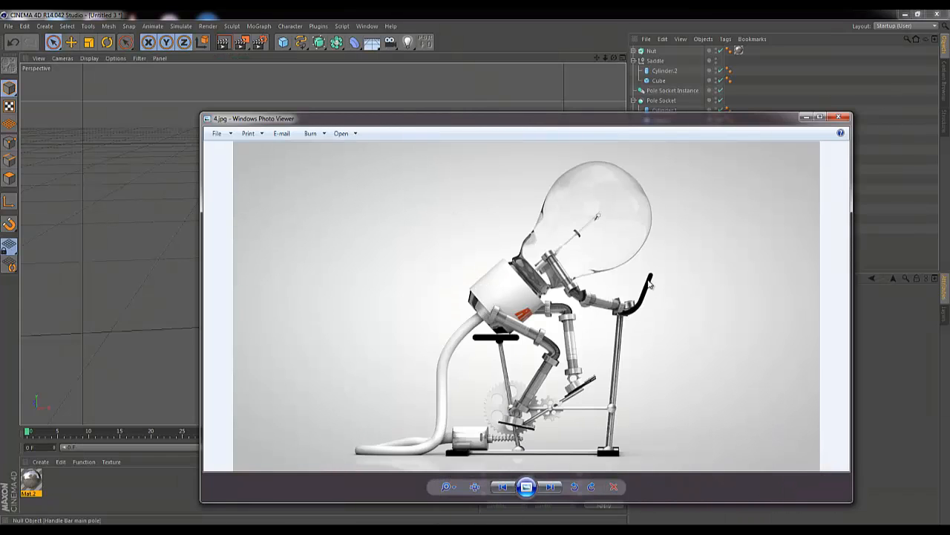
key("Right")
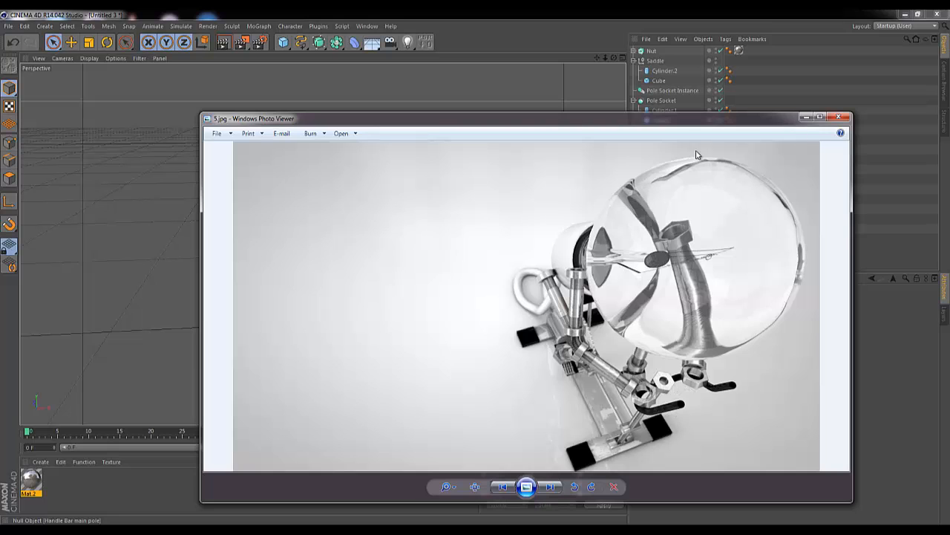
left_click_drag(663, 126, 949, 126)
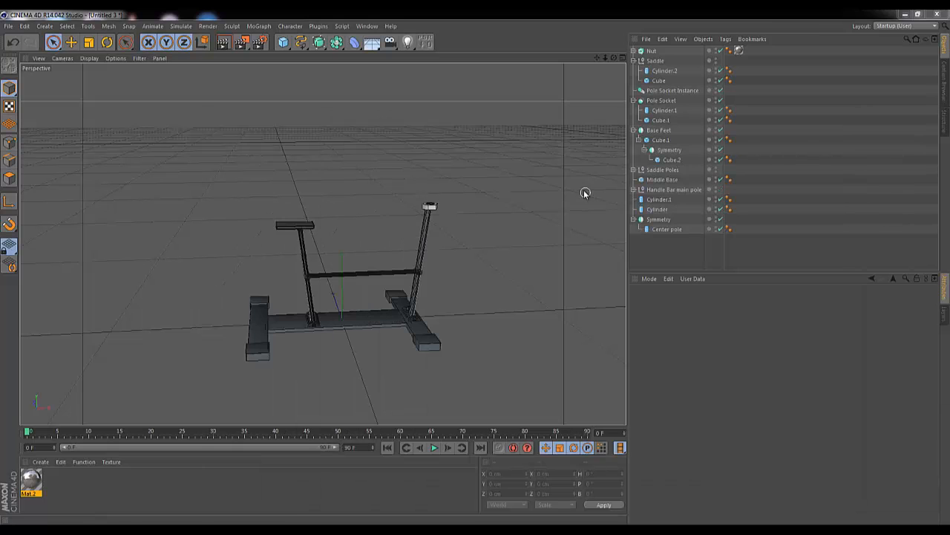
Add a cylinder, place it above the handlebar pole nut at about X 376 cm, Y 628 cm, and slim it to about 9.3 cm radius.
left_click(282, 43)
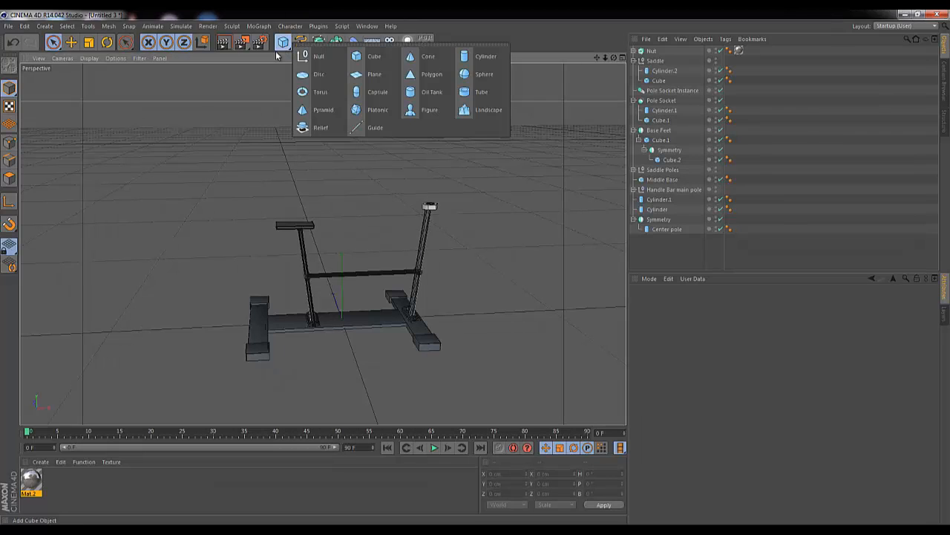
left_click(496, 57)
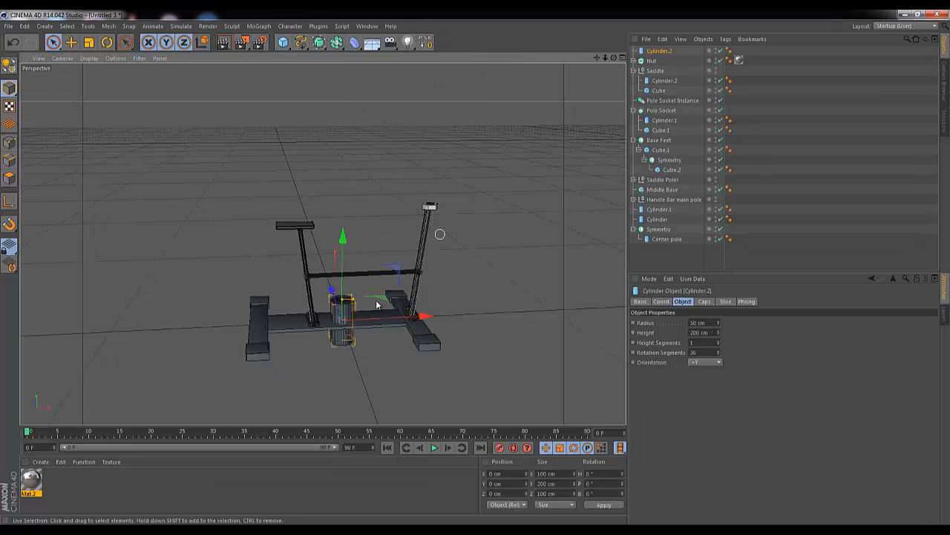
left_click_drag(342, 254, 343, 104)
left_click_drag(447, 182, 541, 180)
left_click_drag(446, 158, 436, 160)
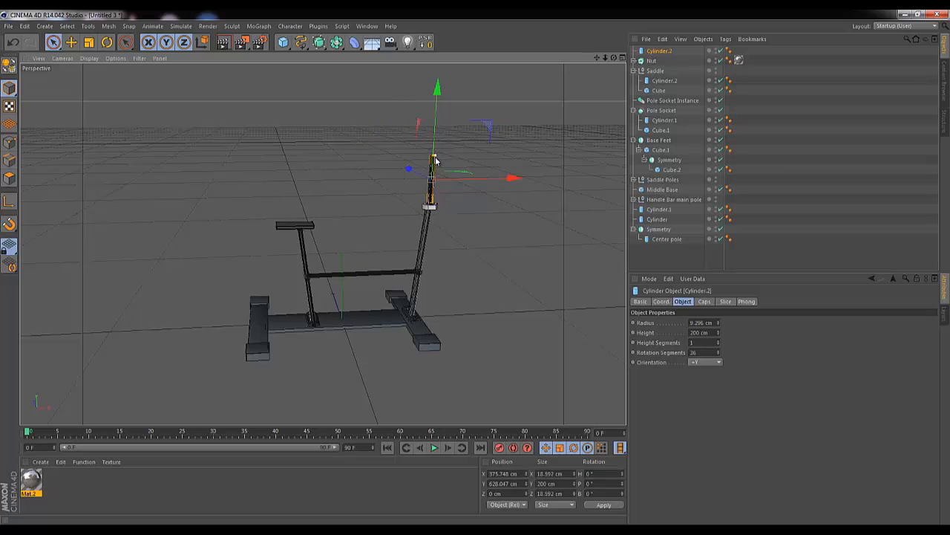
Set the new cylinder's radius to 10 cm and its rotation segments to 16.
left_click_drag(713, 322, 583, 298)
key("Delete")
type("10")
key("Return")
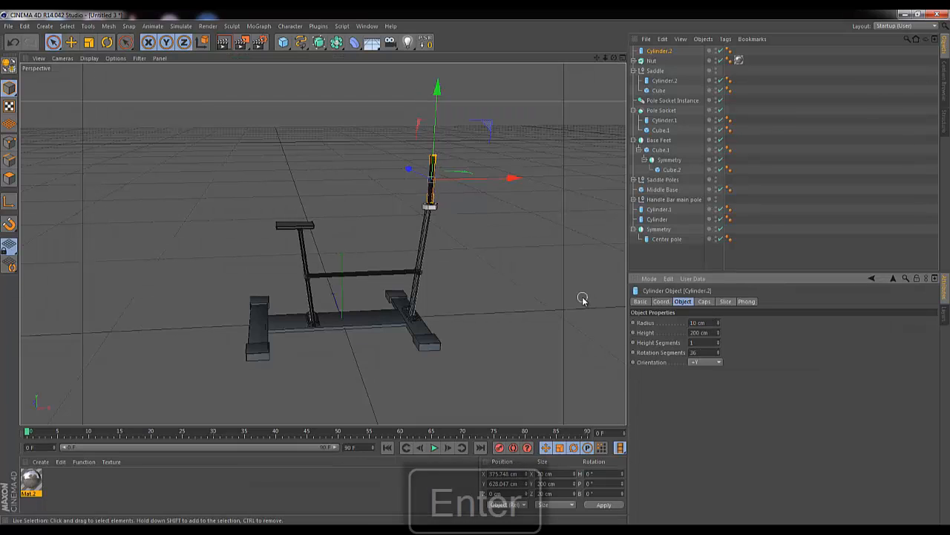
left_click(701, 351)
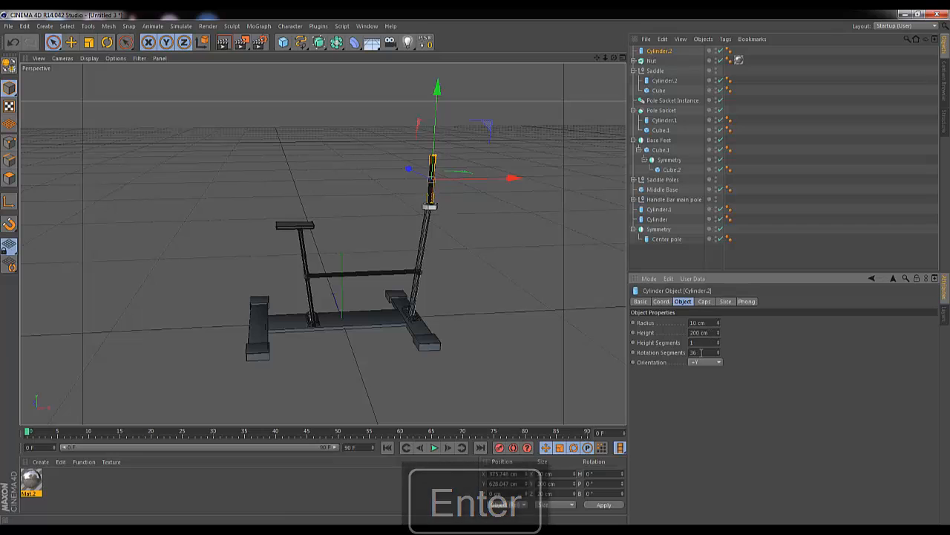
key("shift+Down")
key("shift+Down")
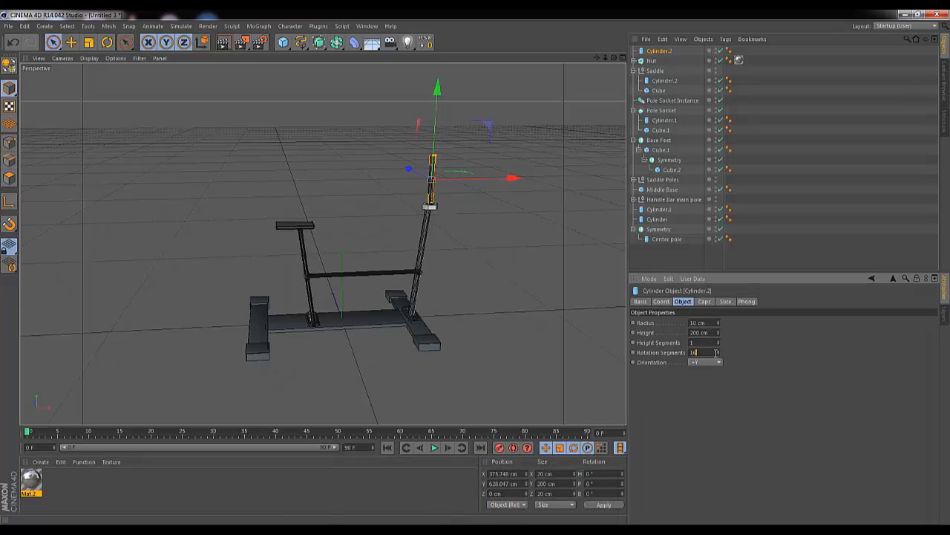
type("s")
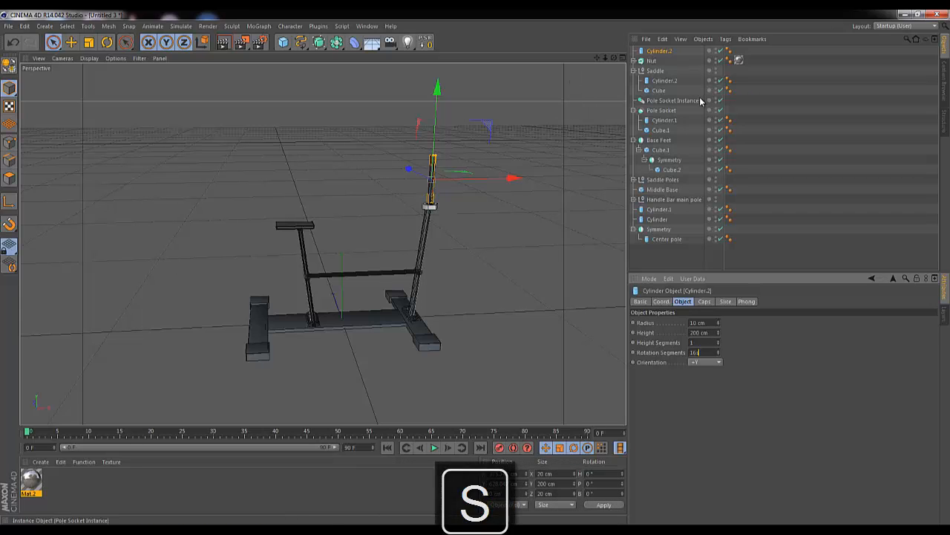
key("BackSpace")
key("a")
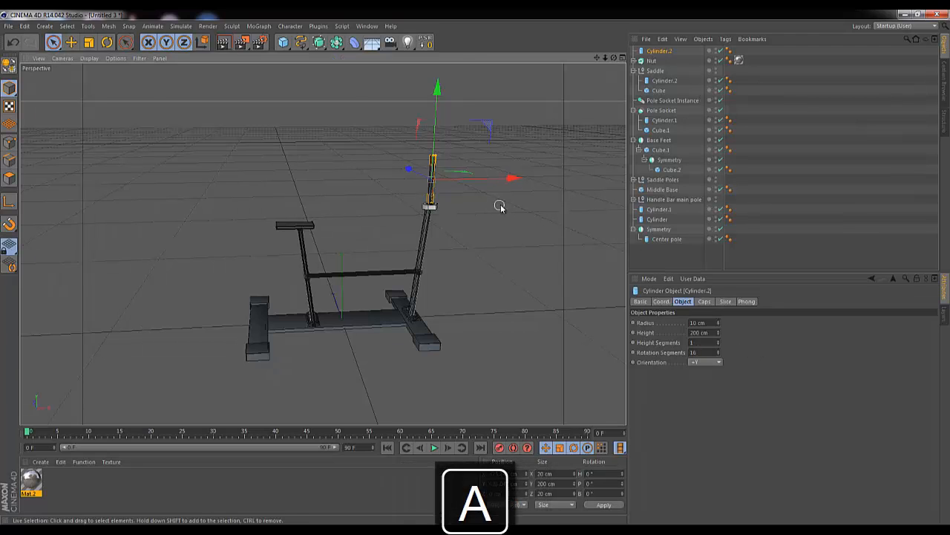
Reduce the handlebar cylinder's radius to 8 cm so it fits within the nut's hole.
key("s")
scroll(476, 271, "down", 3)
left_click_drag(476, 266, 476, 267)
left_click_drag(614, 58, 476, 267)
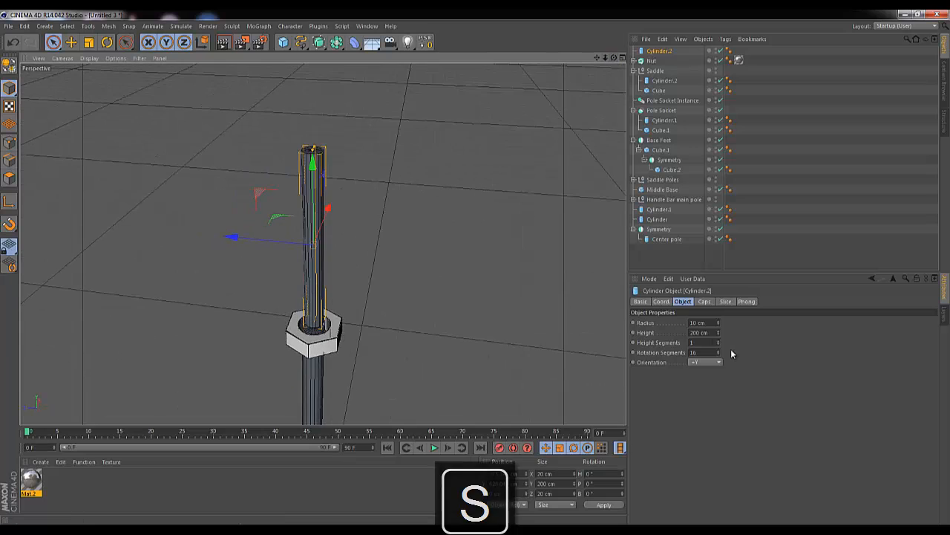
left_click(704, 322)
key("Down")
key("Down")
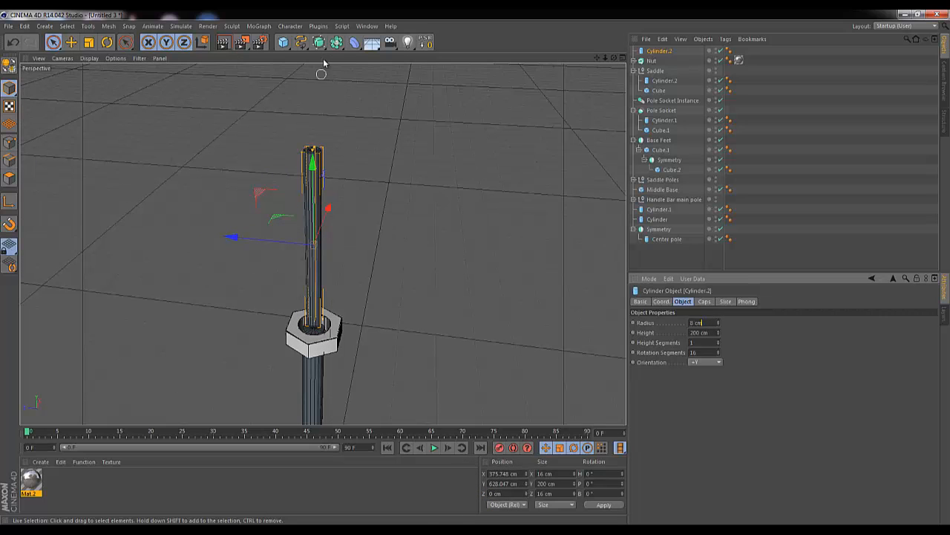
Add a 43 × 214 × 26 cm Bend deformer as a child of the handlebar cylinder and set its strength to 135°.
left_click_drag(354, 43, 392, 57)
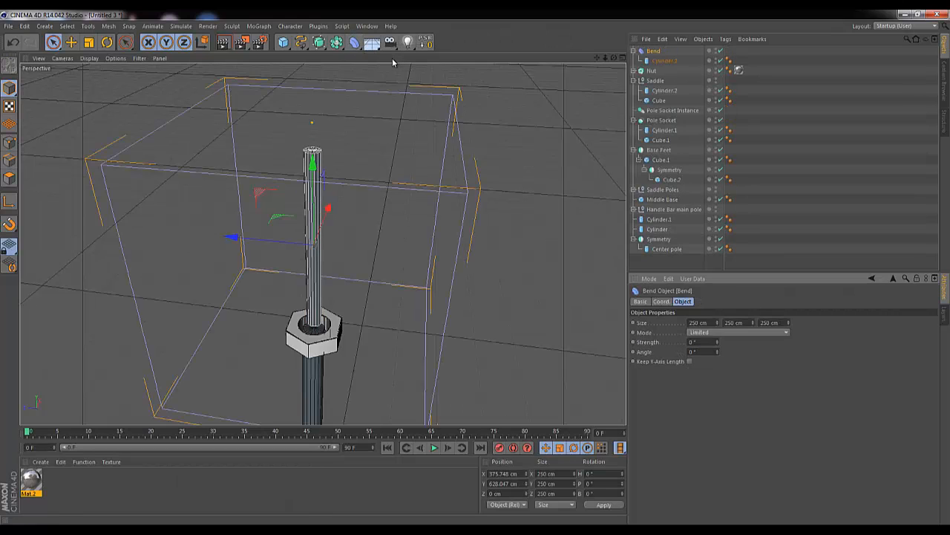
left_click_drag(654, 62, 661, 66)
left_click(654, 51)
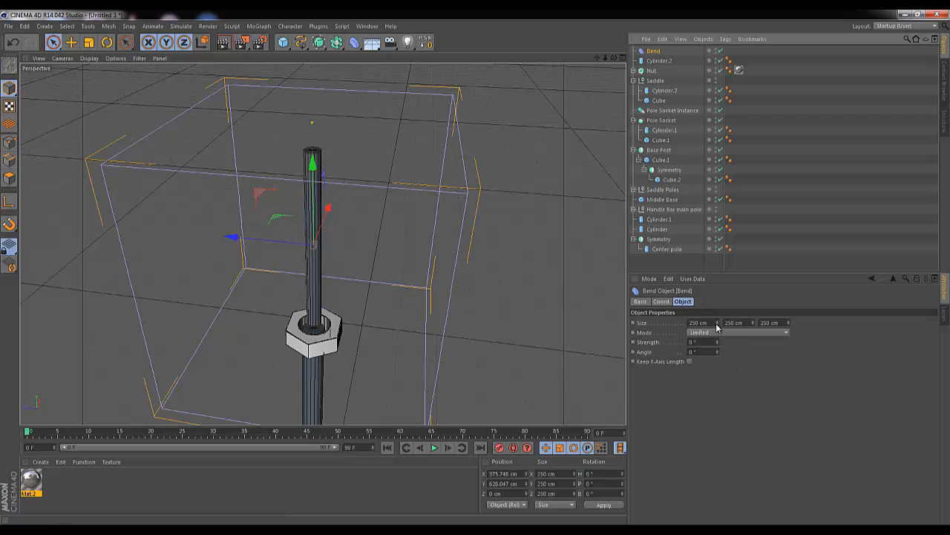
left_click_drag(718, 325, 789, 328)
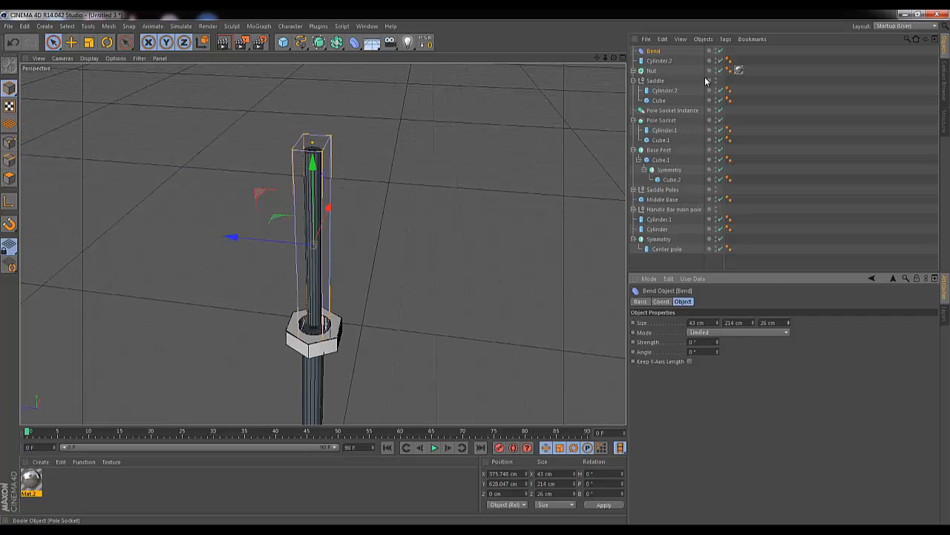
left_click_drag(650, 51, 659, 61)
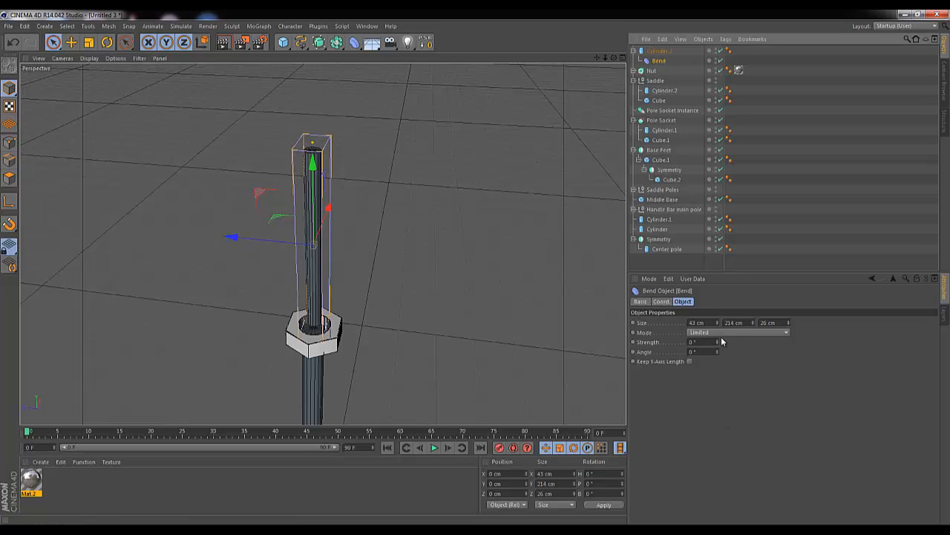
mouse_move(718, 347)
left_mouse_down()
mouse_move(717, 336)
mouse_move(717, 344)
left_mouse_up()
left_click_drag(614, 58, 473, 241)
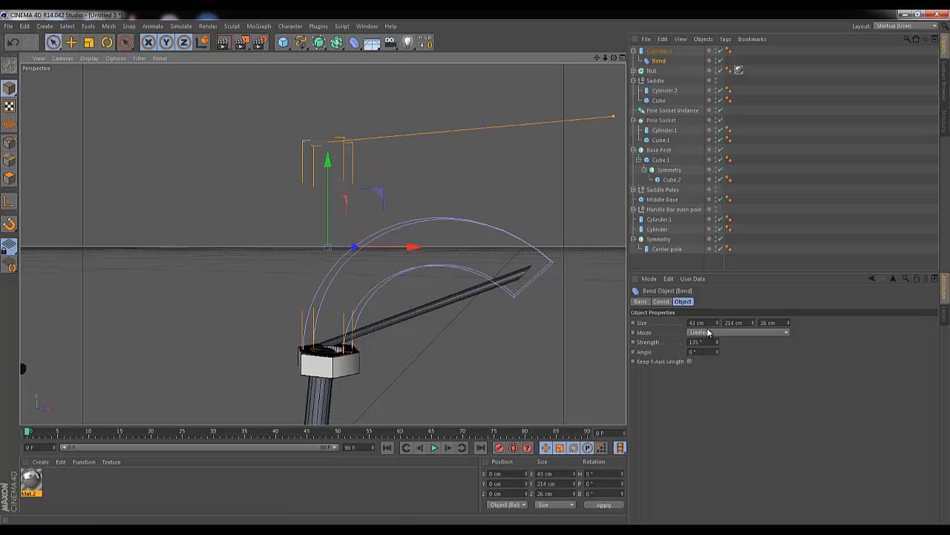
Raise the handlebar cylinder's height segments to 34 so that it bends smoothly.
left_click(660, 50)
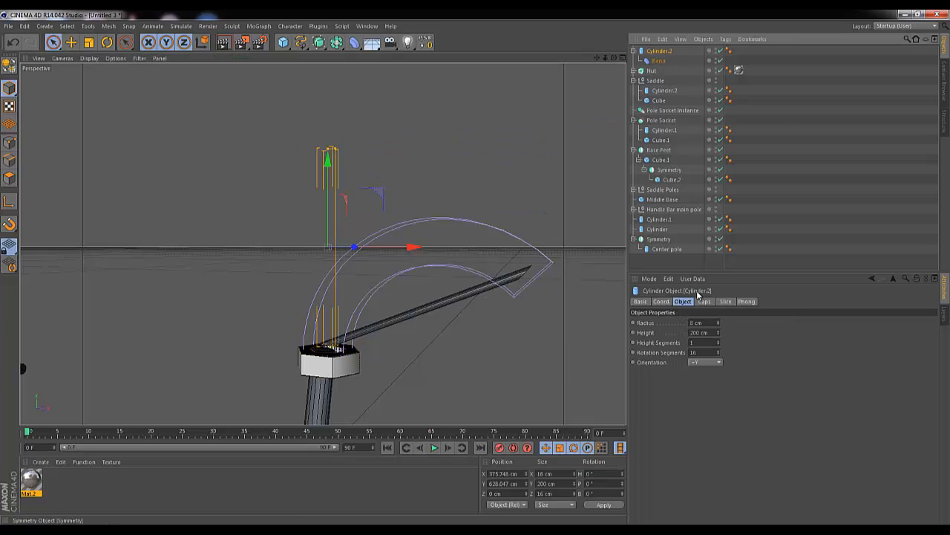
left_click(704, 342)
key("Up")
key("Up")
key("Up")
key("Up")
key("Up")
key("Up")
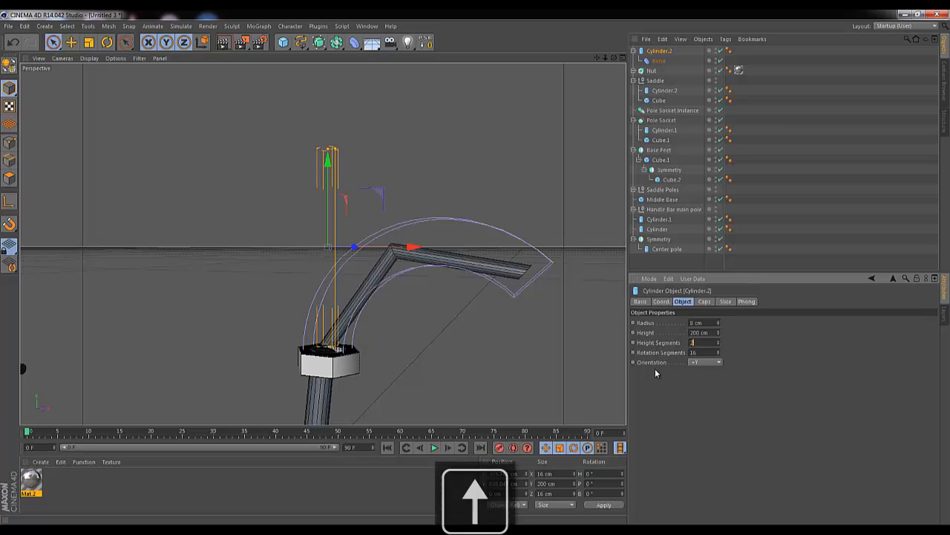
key("Up")
key("Up")
key("Up")
key("Up")
key("Up")
key("Up")
key("Up")
key("Up")
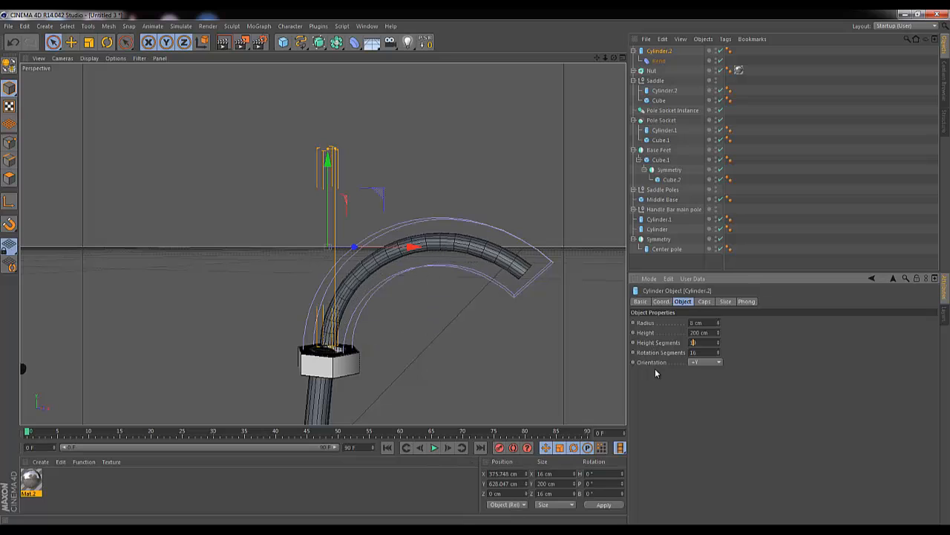
key("Up")
key("Up")
key("Up")
key("Up")
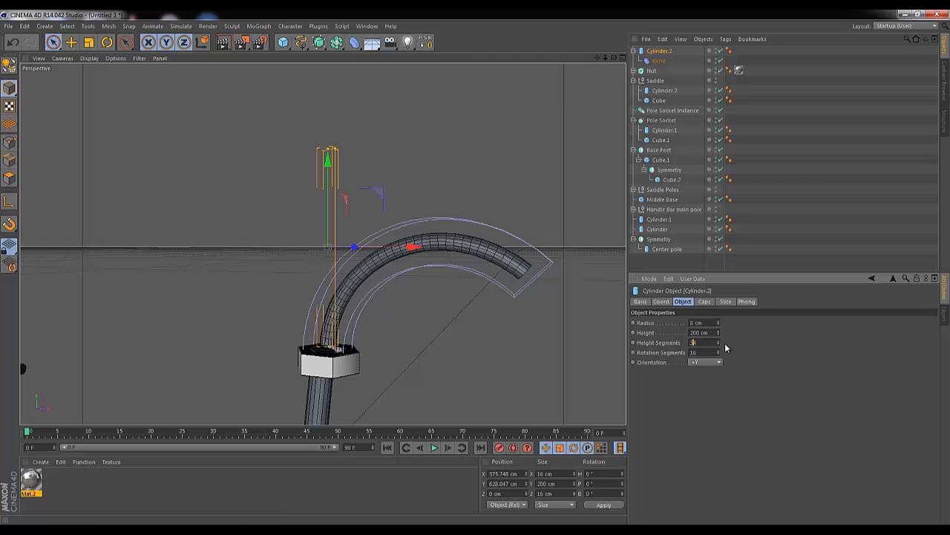
Set the Bend deformer's strength to 74° and its angle to 139°.
left_click(631, 60)
left_click_drag(476, 269, 620, 56)
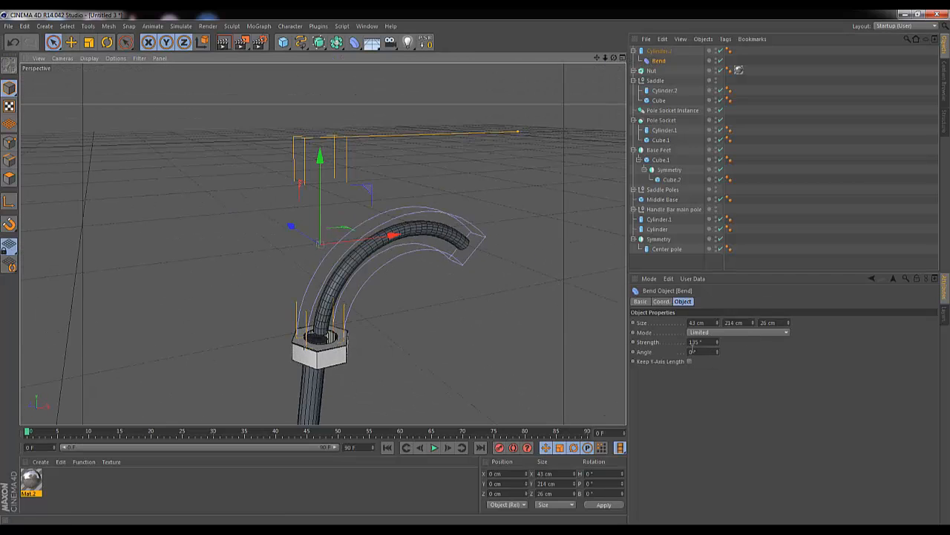
left_click_drag(713, 346, 707, 340, "shift")
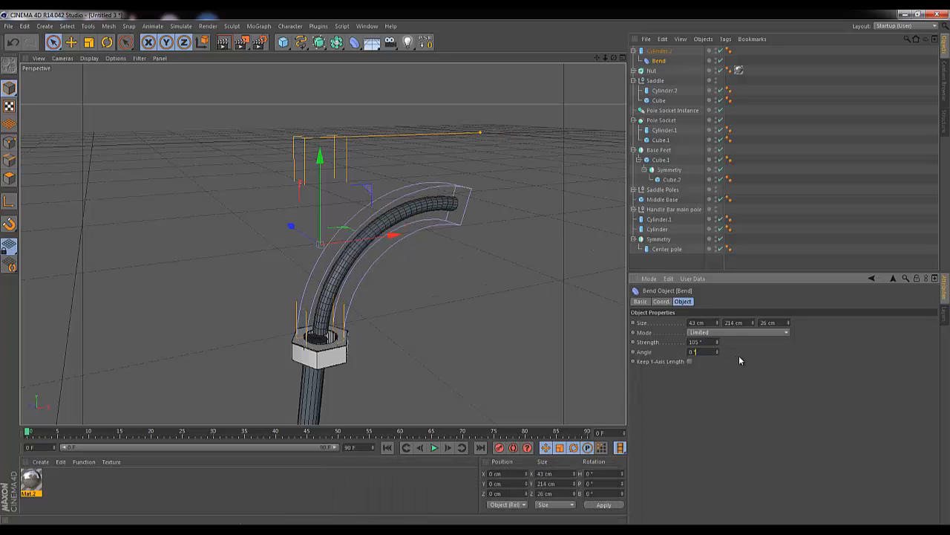
scroll(740, 352, "up", 6, "shift")
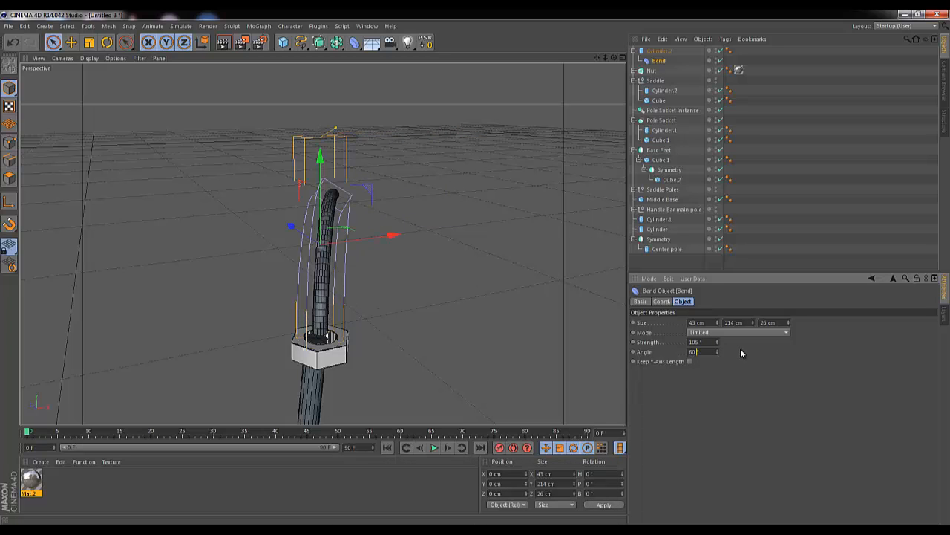
scroll(740, 353, "up", 1, "shift")
mouse_move(609, 55)
left_mouse_down()
mouse_move(474, 268)
mouse_move(614, 72)
left_mouse_up()
left_click_drag(718, 341, 718, 355)
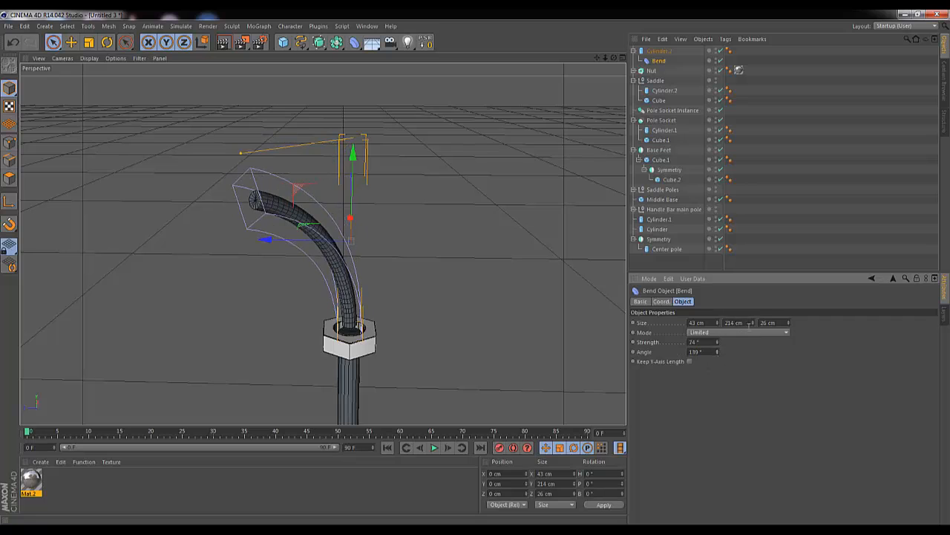
Resize the Bend deformer to 23 × 157 × 27 cm, leaving straight ends on the handlebar.
mouse_move(753, 322)
left_mouse_down()
mouse_move(753, 346)
mouse_move(753, 331)
left_mouse_up()
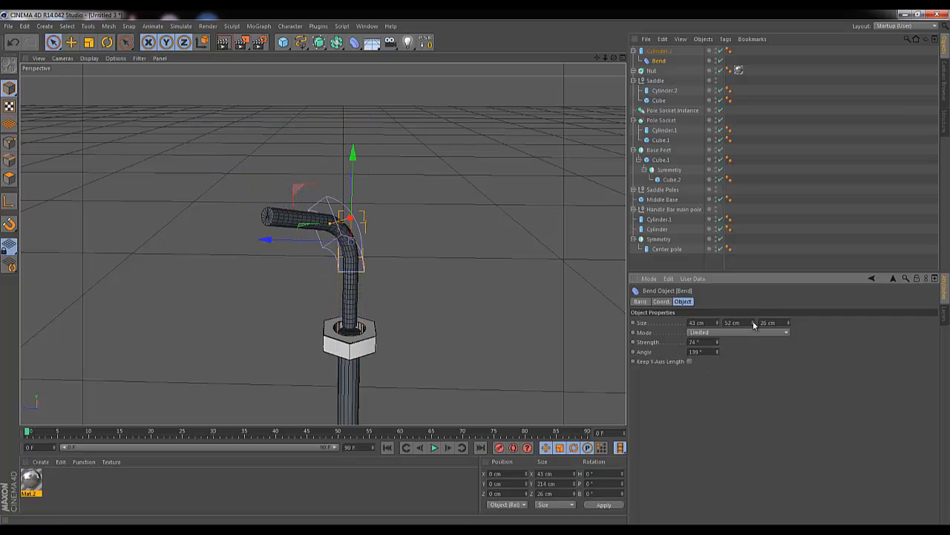
left_click(752, 323)
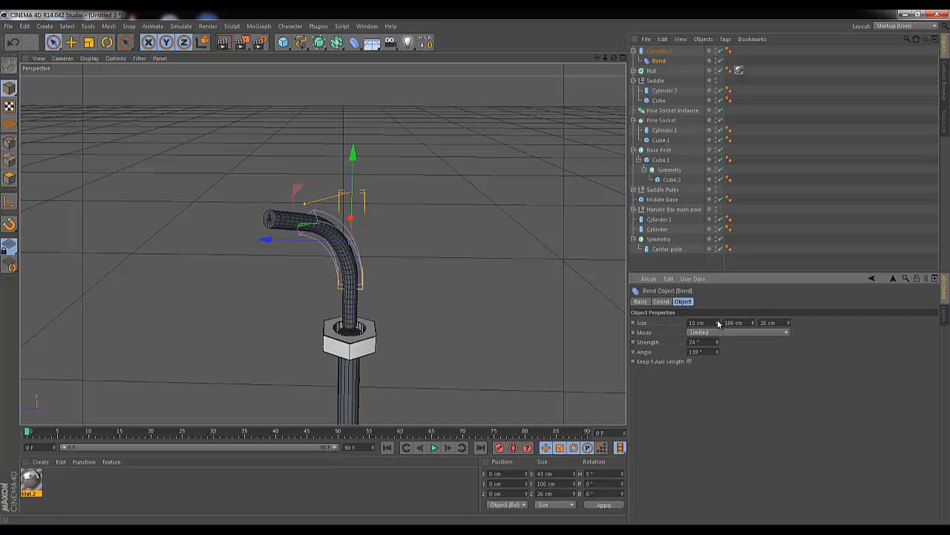
left_click_drag(788, 317, 788, 323)
left_click_drag(605, 58, 487, 264)
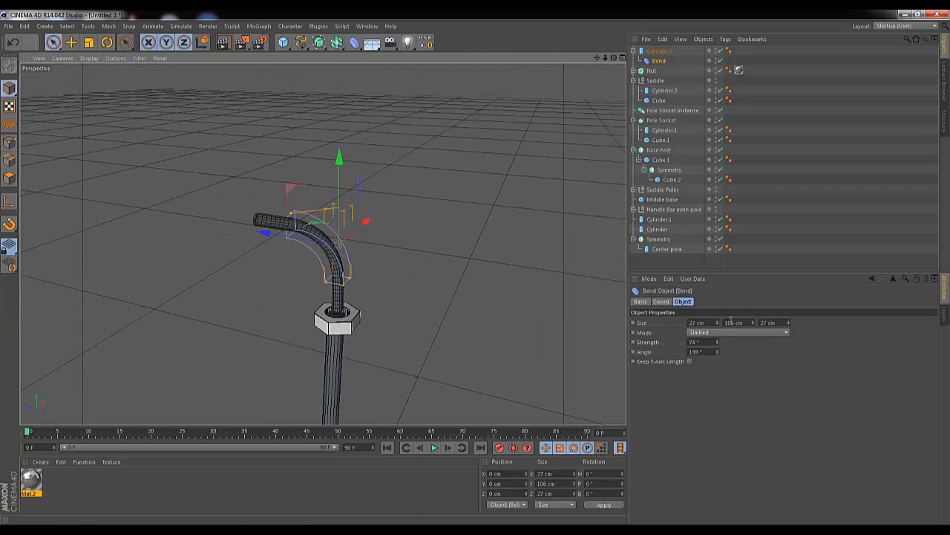
left_click_drag(718, 322, 754, 330)
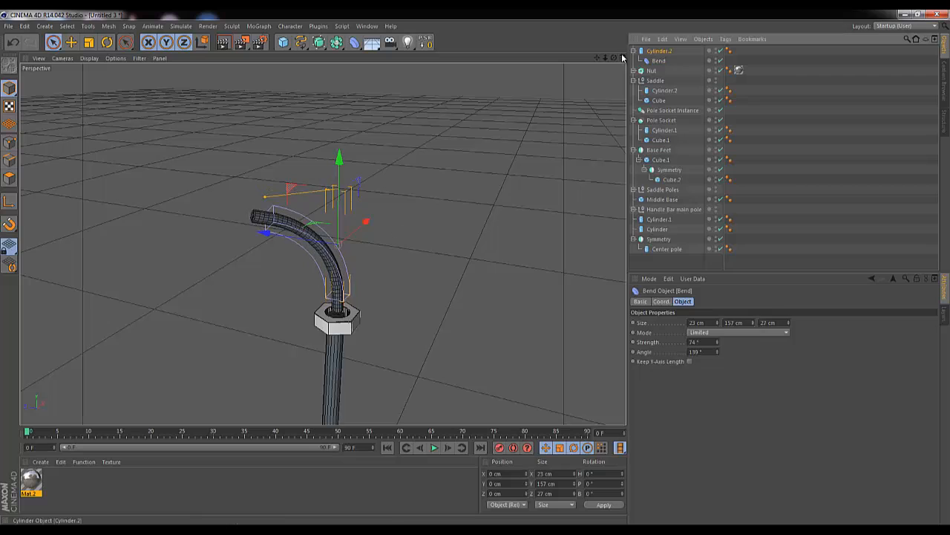
Collapse the bent cylinder's hierarchy and place the cylinder inside a new Symmetry object.
left_click(655, 51)
left_click(633, 50)
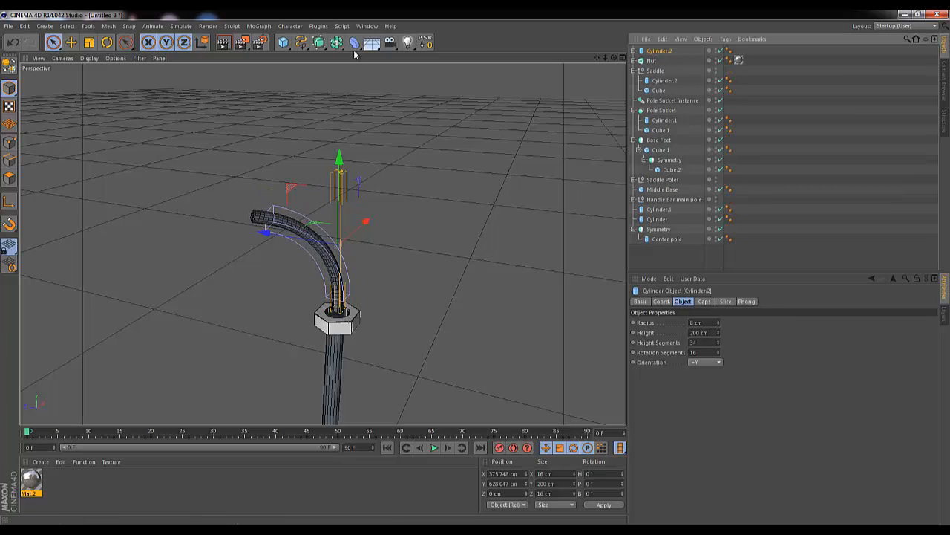
left_click(337, 43)
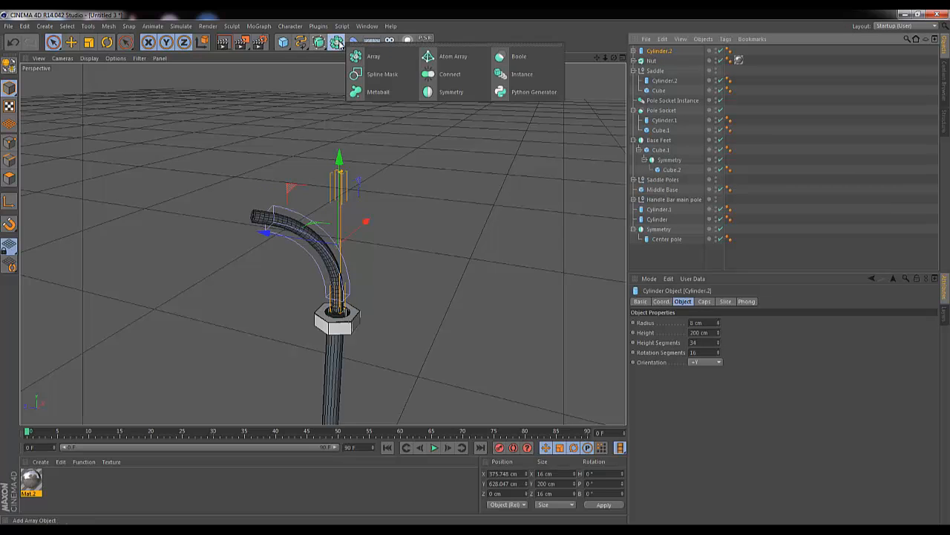
left_click(447, 93, "alt")
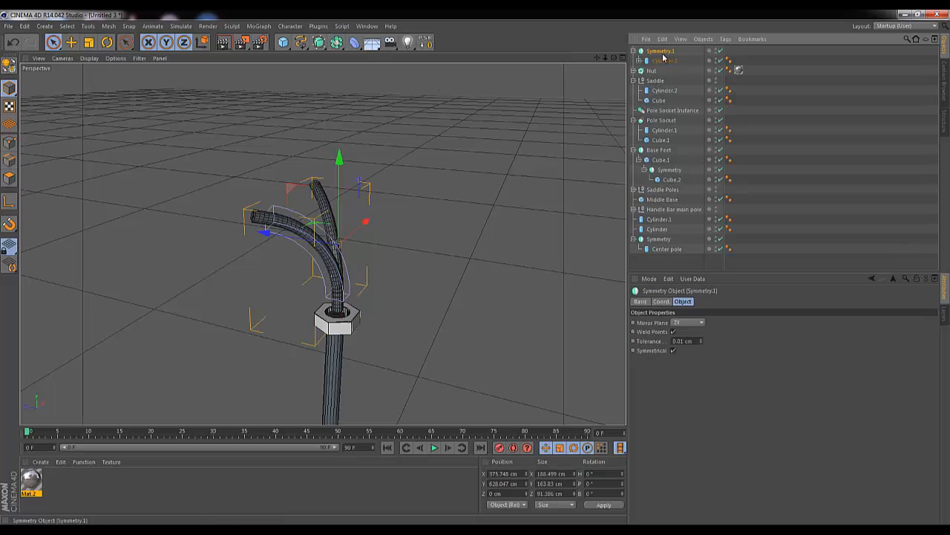
Offset the handlebar cylinder inside the Symmetry object to about -33 cm in Z and set the mirror plane to XY.
left_click(329, 248)
left_click_drag(261, 238, 287, 236)
left_click(660, 50)
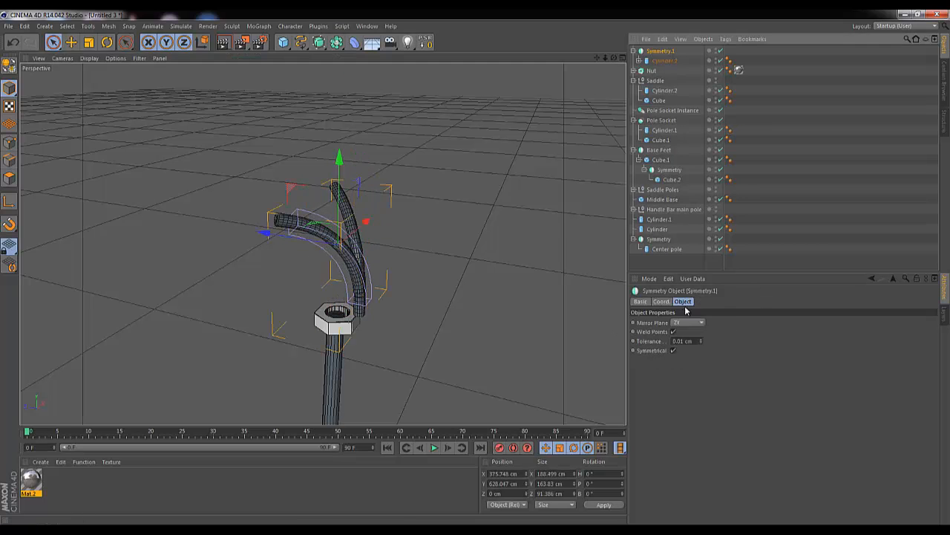
left_click(693, 325)
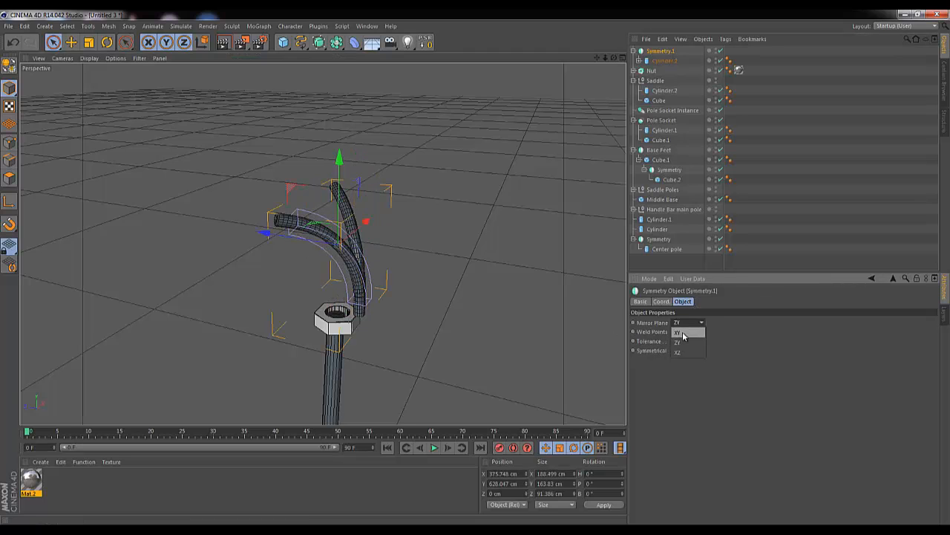
left_click(683, 334)
Rotate the handlebar cylinder to a pitch of about 76° and move it down and outward so its inner end meets the nut.
left_click(663, 60)
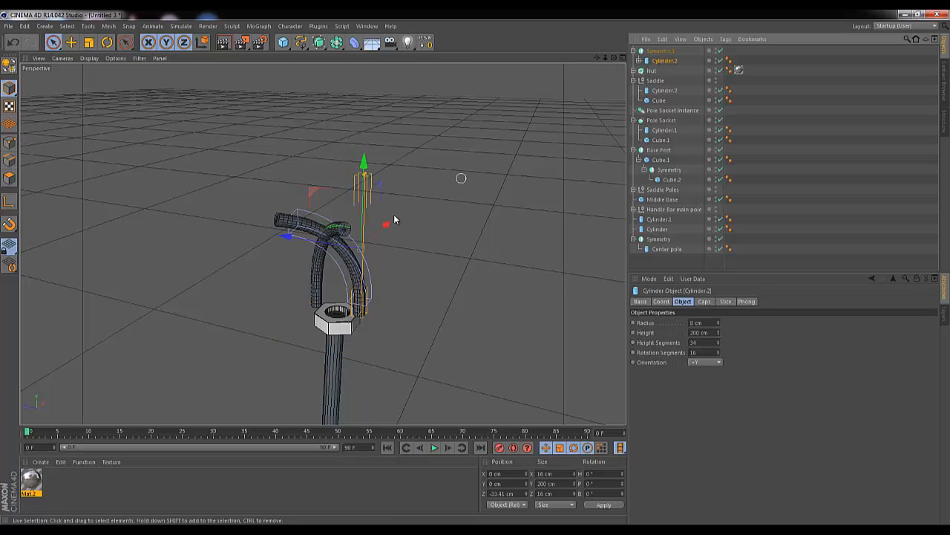
key("r")
left_click_drag(414, 219, 472, 327)
key("space")
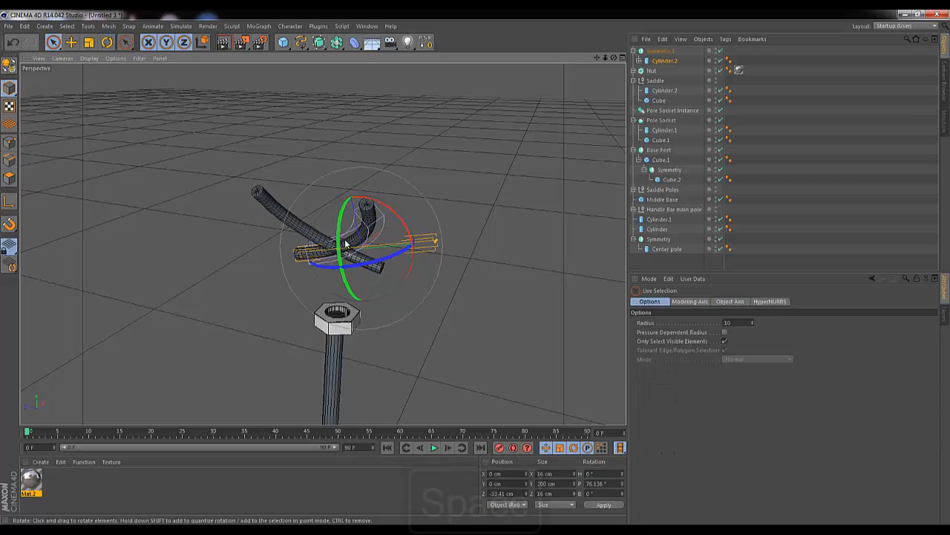
left_click_drag(358, 184, 394, 256)
left_click_drag(461, 314, 509, 321)
left_click_drag(404, 231, 405, 238)
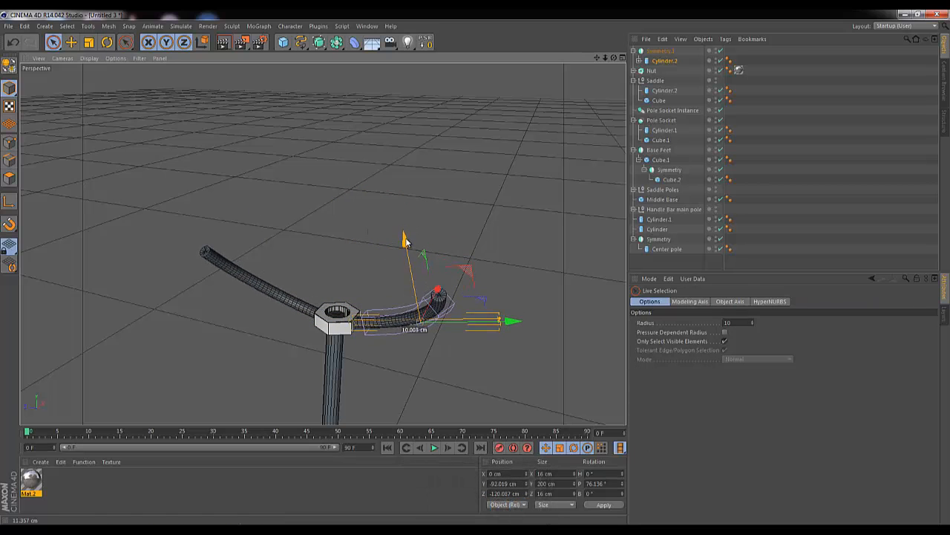
Rotate the handlebar cylinder upright to about H -78°, P 40° and B 72°.
left_click_drag(615, 57, 518, 207)
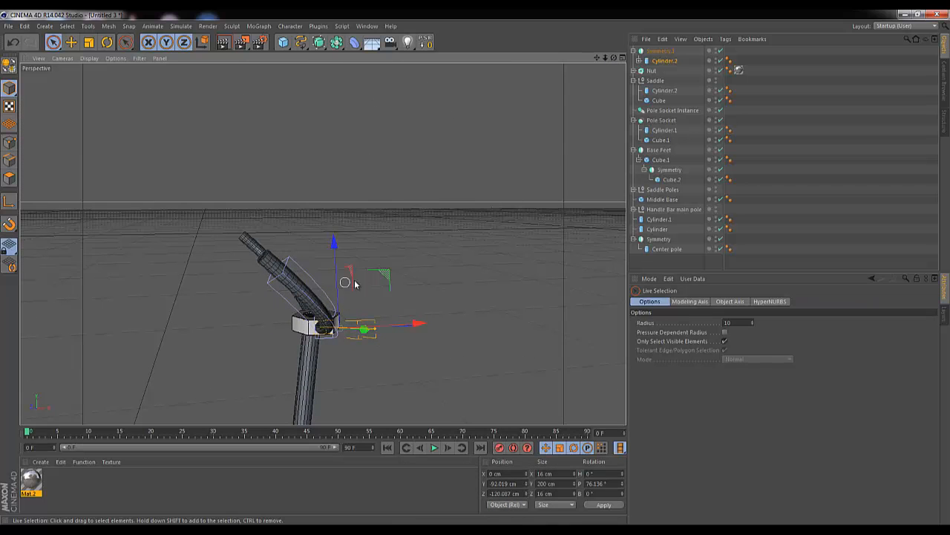
key("r")
left_click_drag(367, 281, 421, 313)
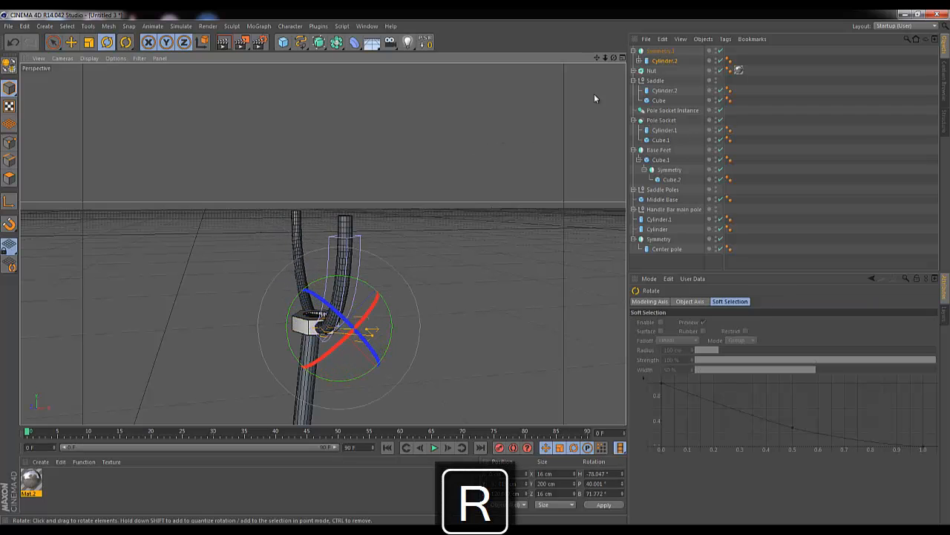
left_click_drag(608, 57, 479, 269)
Adjust the handlebar's Bend deformer to an 83 cm Y size, 102° strength and 153° angle.
left_click(639, 61)
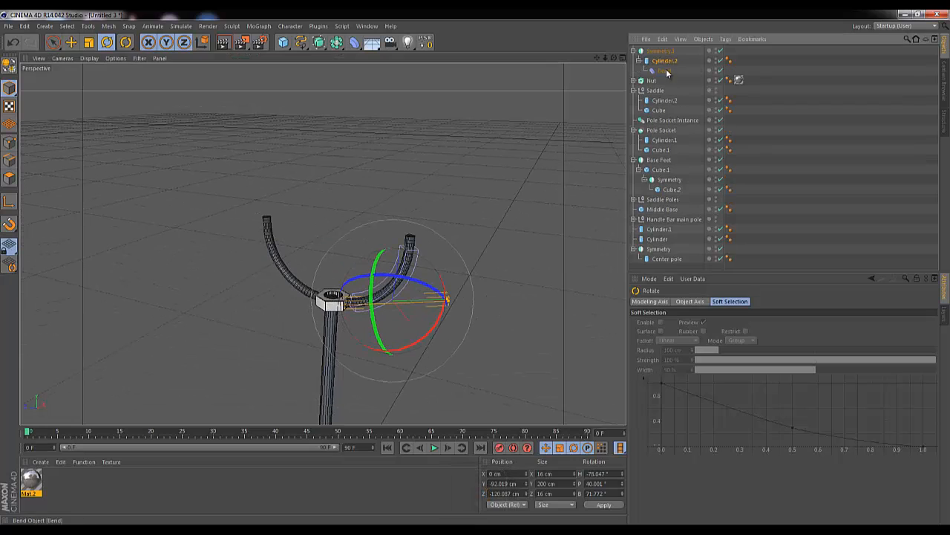
left_click(666, 71)
left_click_drag(755, 321, 718, 359)
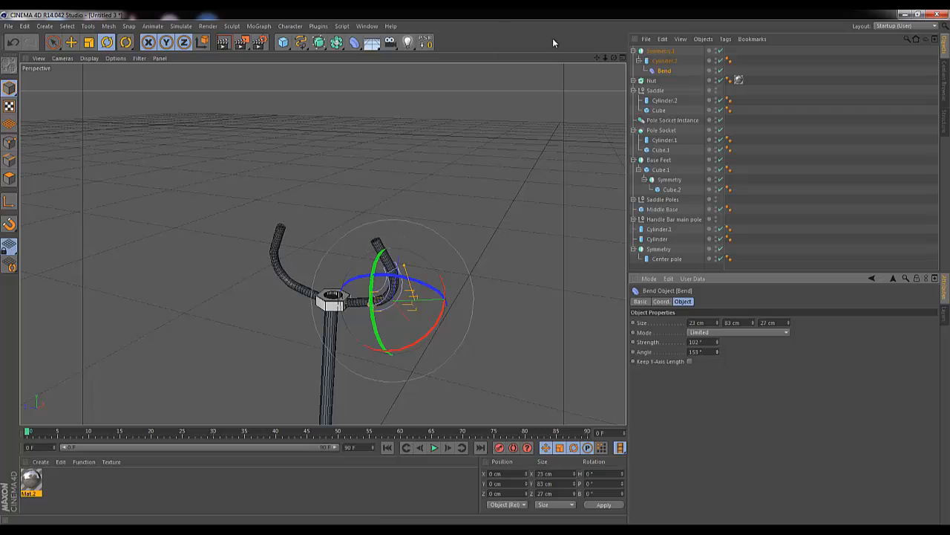
left_click_drag(614, 58, 487, 272)
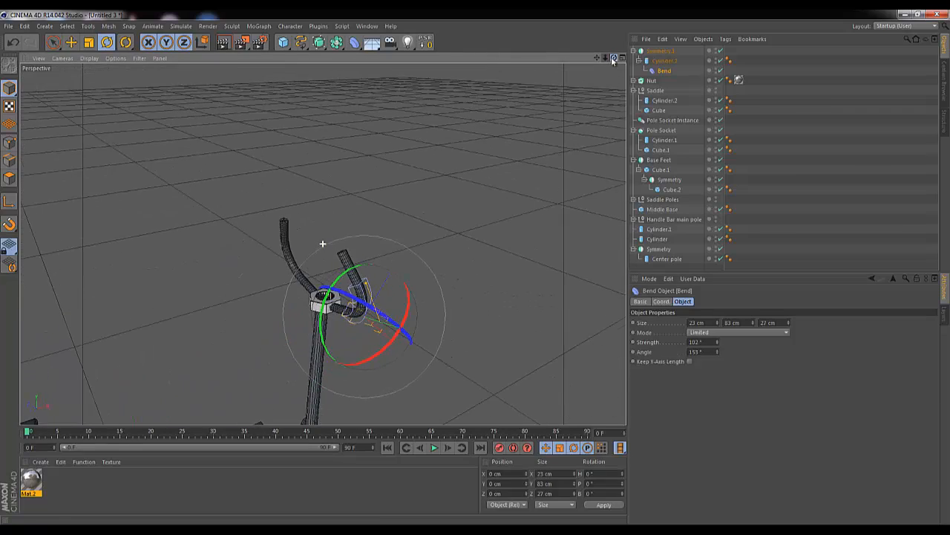
Round the handlebar cylinder's ends with a cap fillet of 5 segments and 8 cm radius, and render the view.
left_click(664, 62)
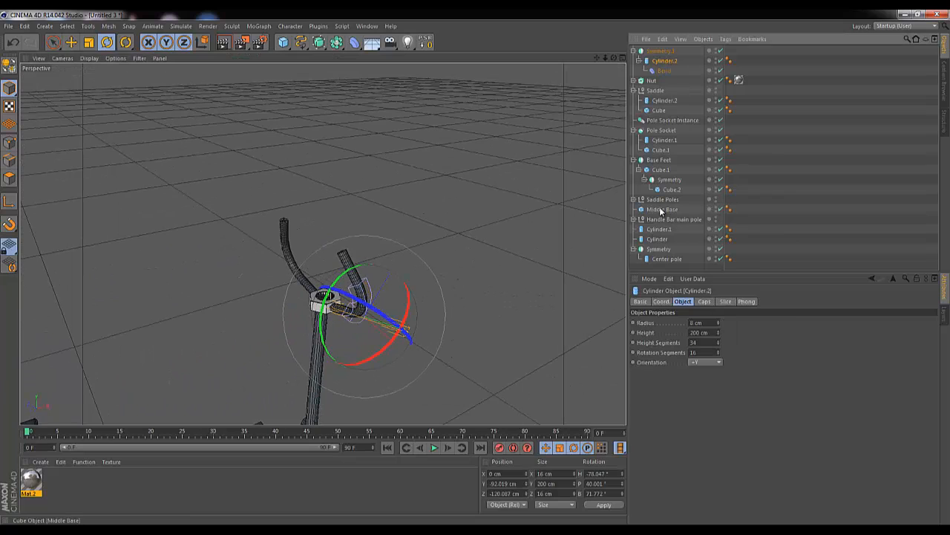
left_click(703, 302)
left_click(667, 346)
left_click(690, 363)
key("Up")
left_click(225, 44)
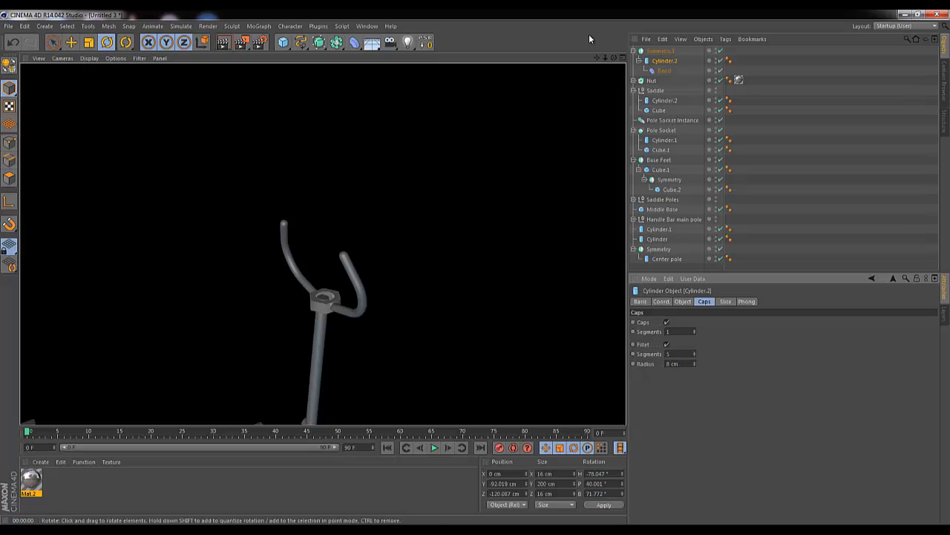
View the bike model from the side and examine the reference photos in Windows Photo Viewer for the remaining parts, including the cogs.
mouse_move(606, 57)
left_mouse_down()
mouse_move(465, 270)
mouse_move(479, 269)
mouse_move(609, 61)
left_mouse_up()
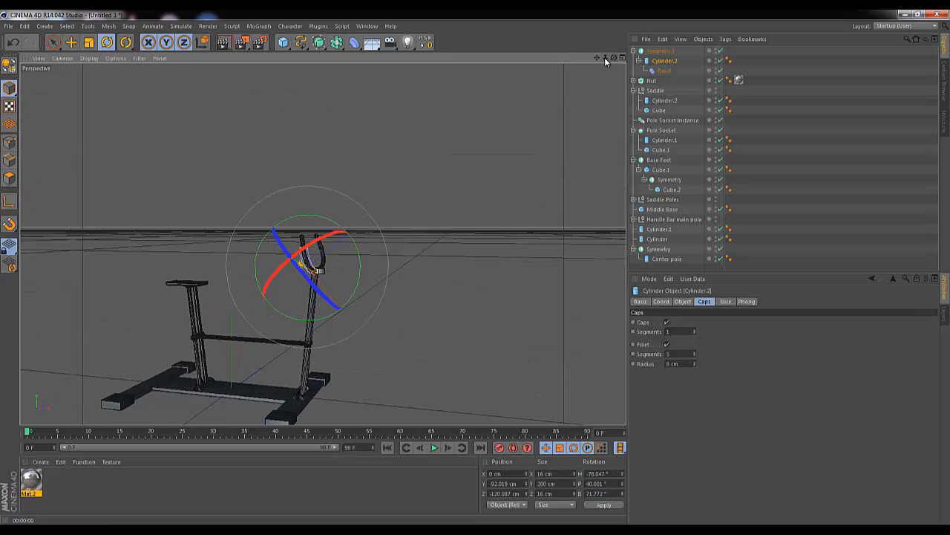
left_click_drag(484, 267, 476, 268)
left_click_drag(612, 59, 475, 270)
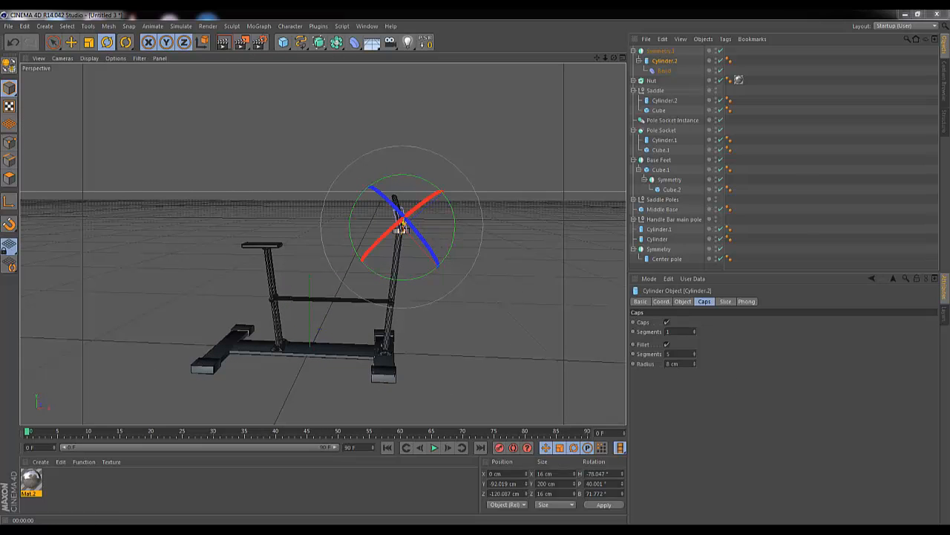
left_click_drag(949, 111, 519, 95)
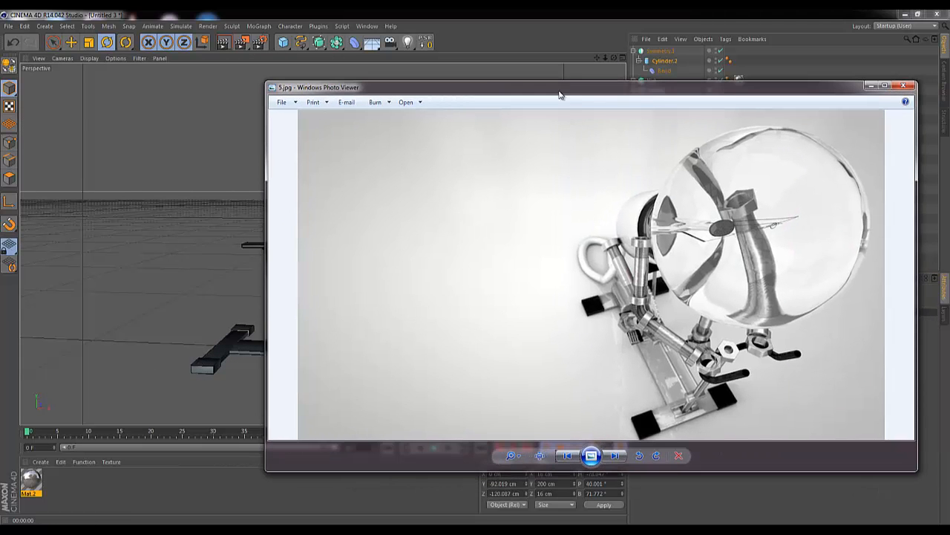
key("Right")
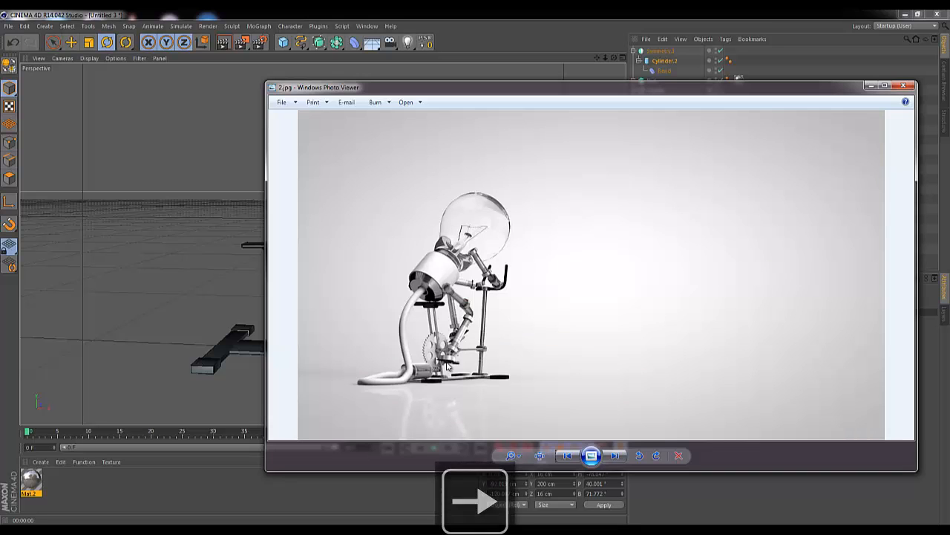
key("Right")
key("Right")
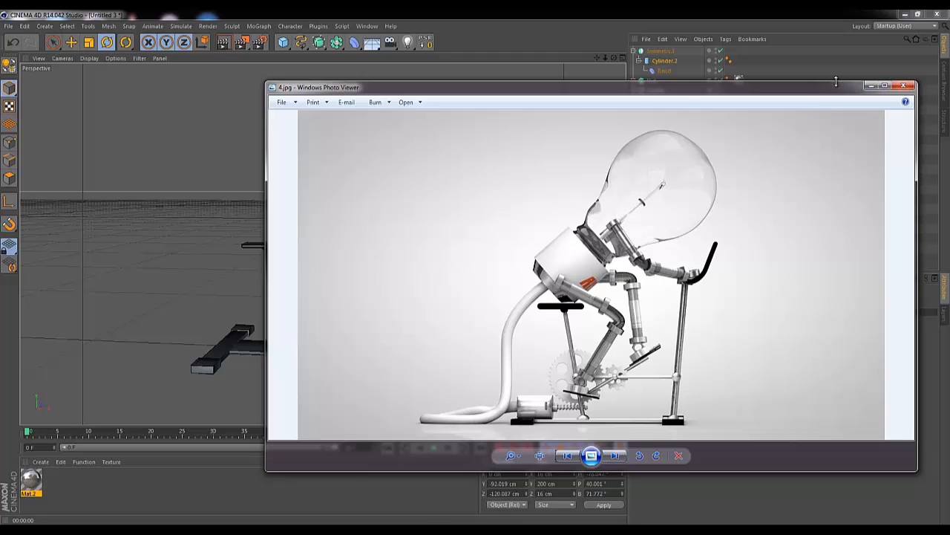
left_click(903, 86)
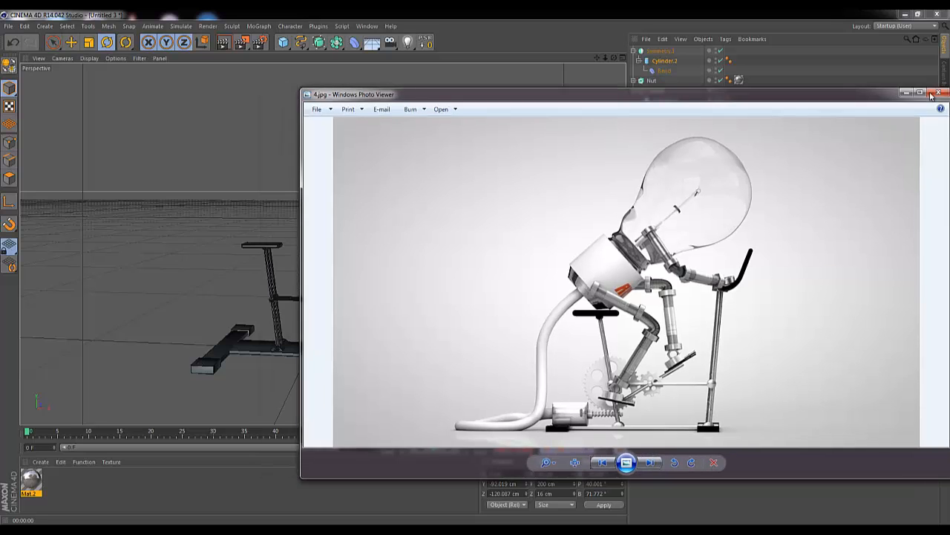
Add a Cogwheel spline and move it up near the saddle pole.
left_click(301, 42)
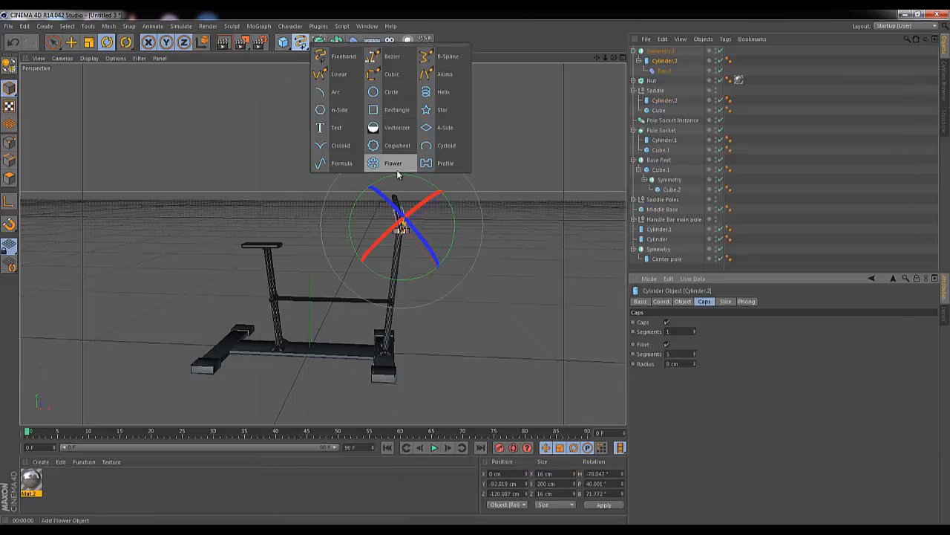
left_click(392, 147)
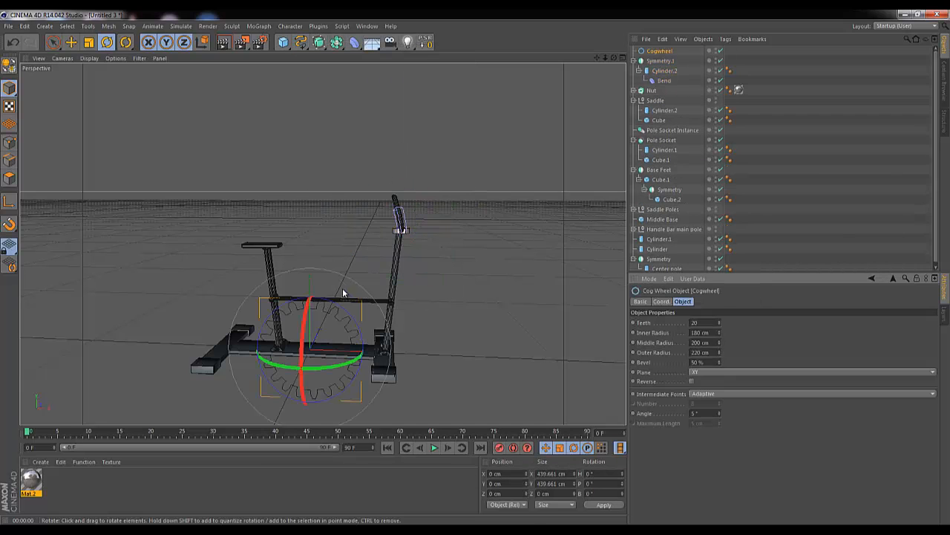
key("space")
left_click_drag(372, 328, 339, 264)
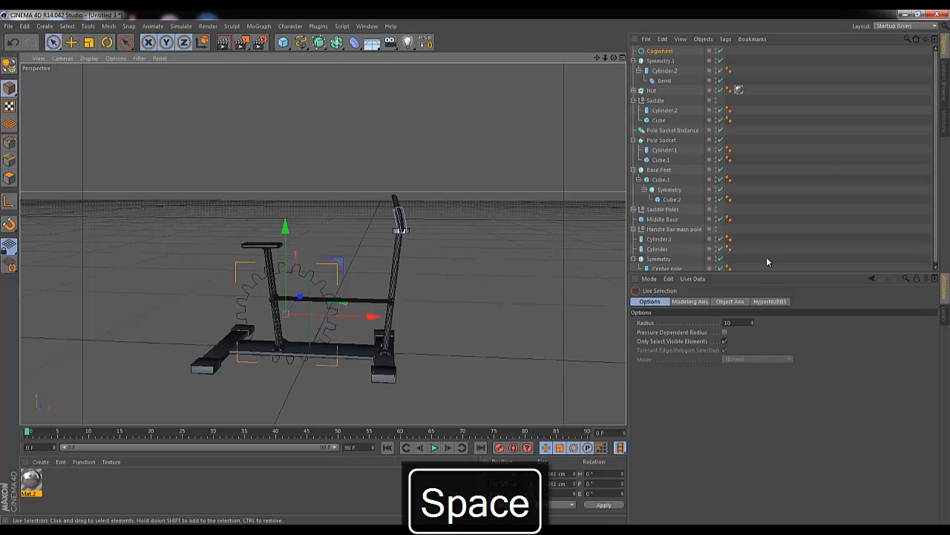
Rename the short cylinder on the saddle pole to Cog Center.
left_click(660, 240)
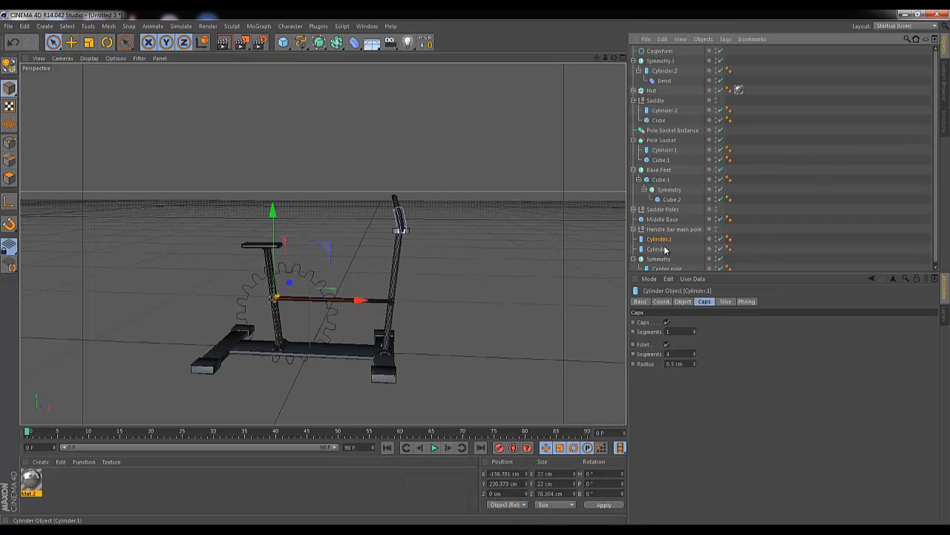
double_click(661, 239)
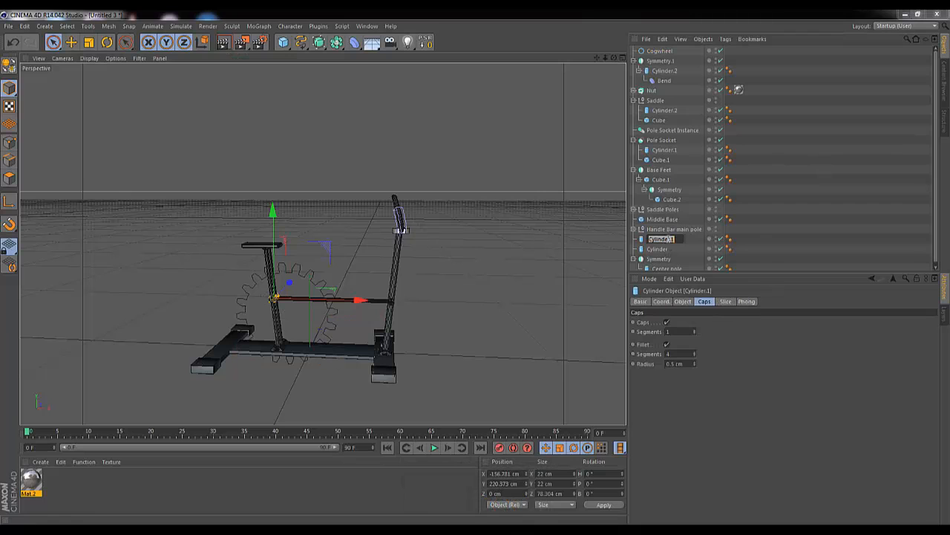
type("Cog Cent")
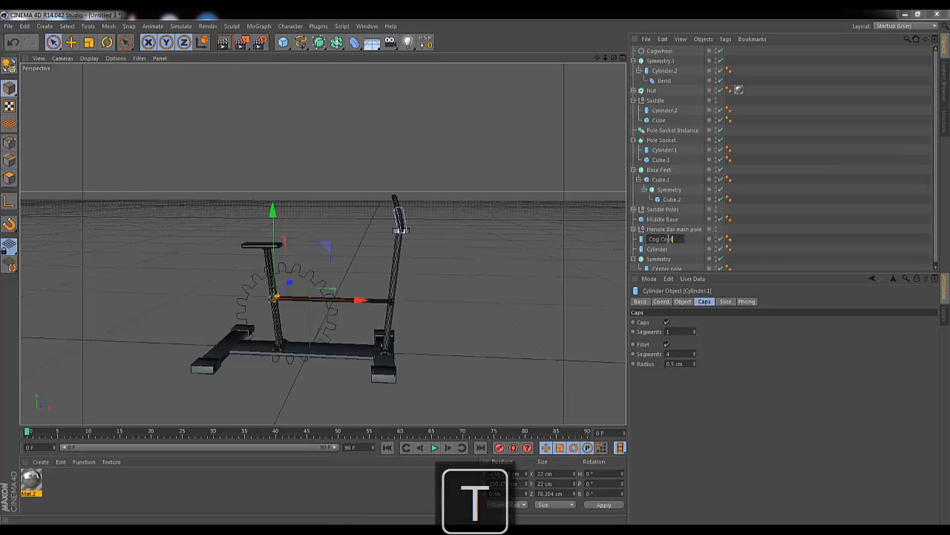
type("re")
key("Return")
double_click(671, 239)
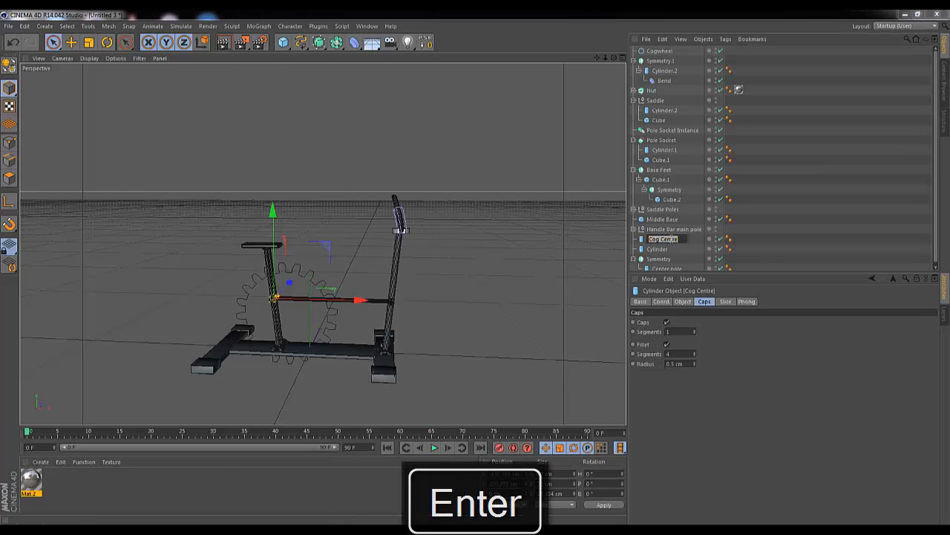
left_click_drag(671, 239, 710, 239)
type("er")
left_click(666, 248)
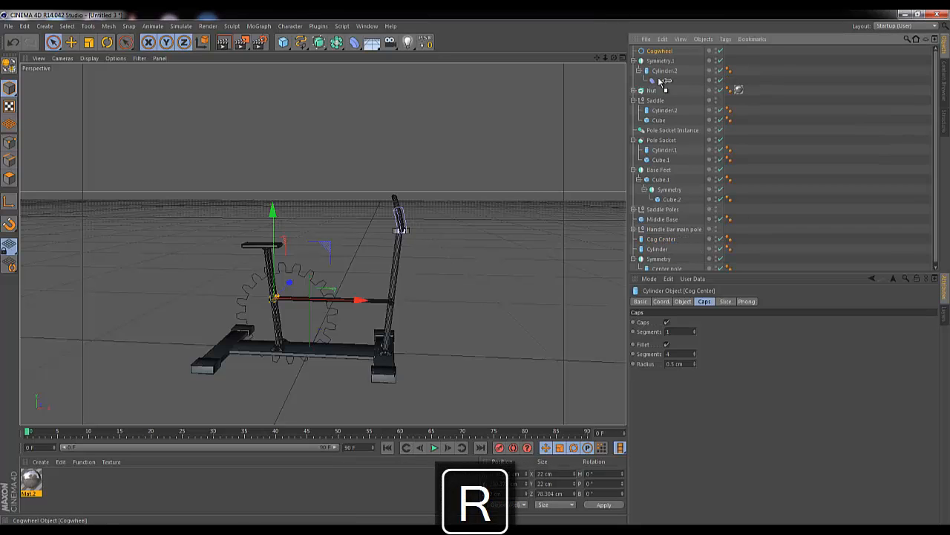
Parent the Cogwheel spline to Cog Center and reset its position so it is centred on that cylinder.
left_click_drag(661, 239, 665, 240)
left_click(668, 229)
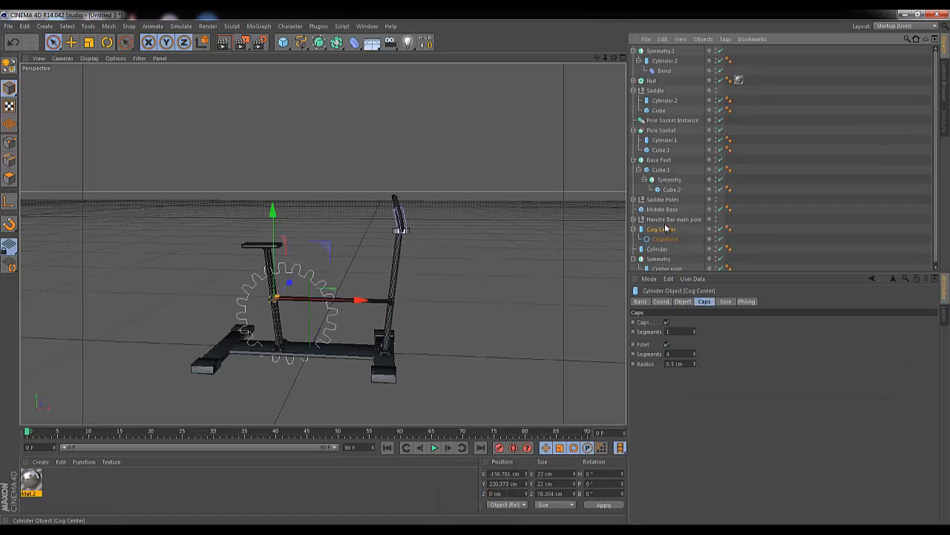
left_click(667, 239)
left_click(425, 43)
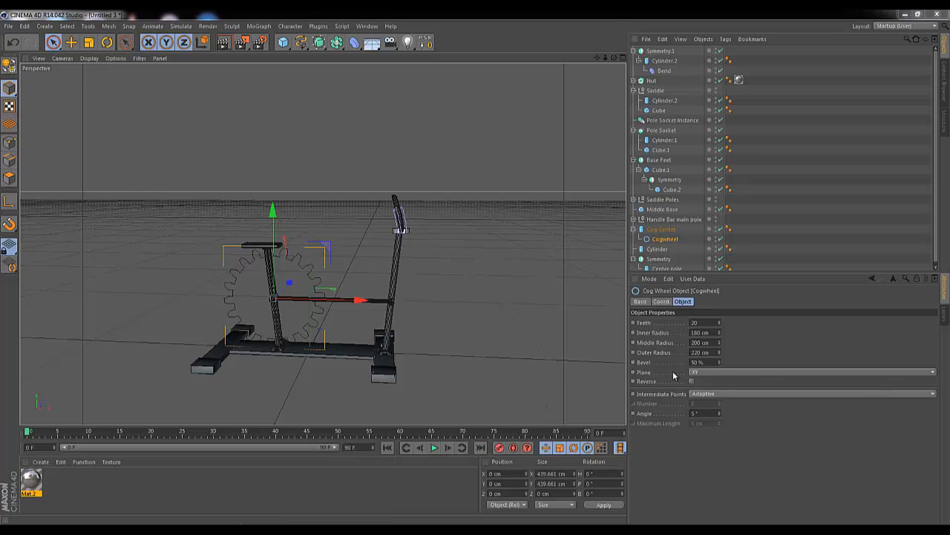
Shrink the Cogwheel spline to an inner radius of 89 cm, middle radius of 97 cm and outer radius of 113 cm.
mouse_move(604, 57)
left_mouse_down()
mouse_move(483, 267)
mouse_move(473, 267)
mouse_move(602, 59)
left_mouse_up()
left_click_drag(479, 263, 597, 58)
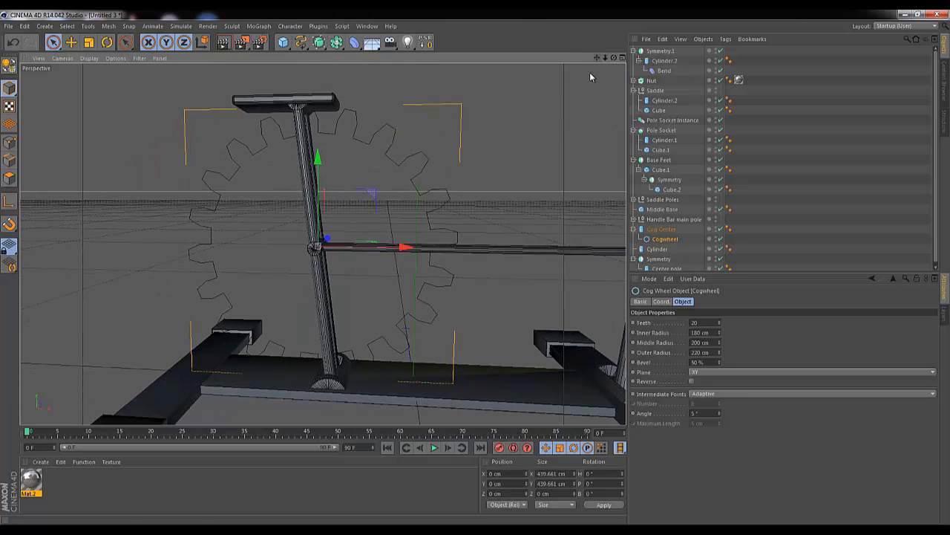
left_click_drag(719, 333, 721, 355)
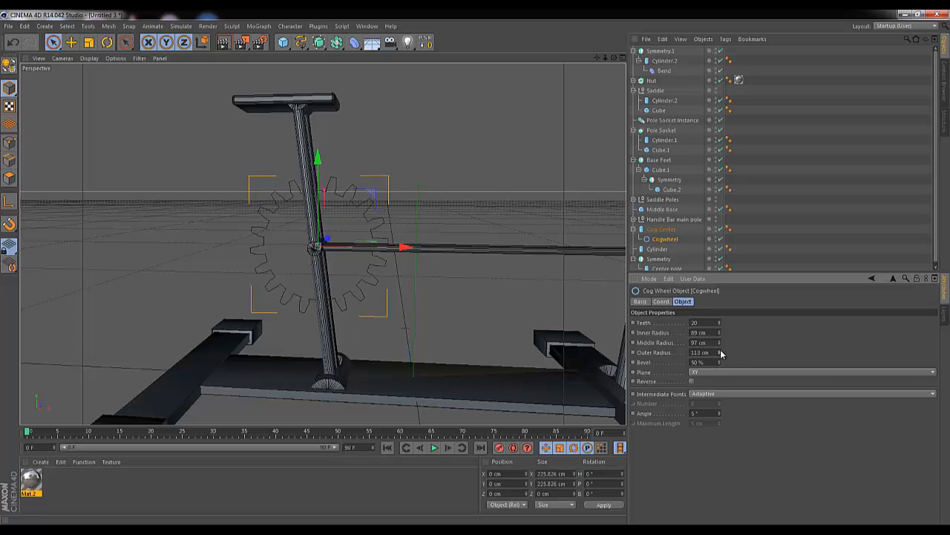
Lower Cog Center, the other pole cylinder and the centre pole's Symmetry object together to about 186 cm in Y.
scroll(475, 272, "down", 5)
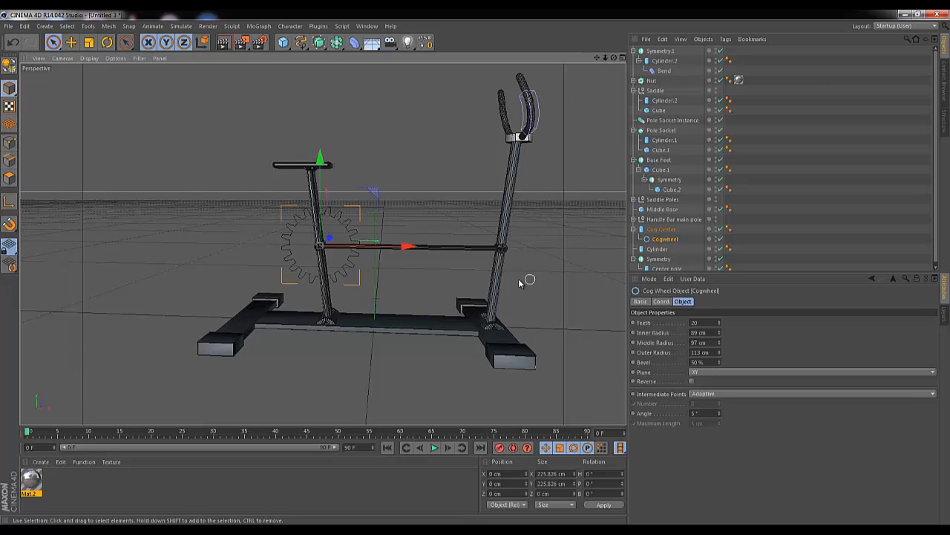
left_click(675, 233)
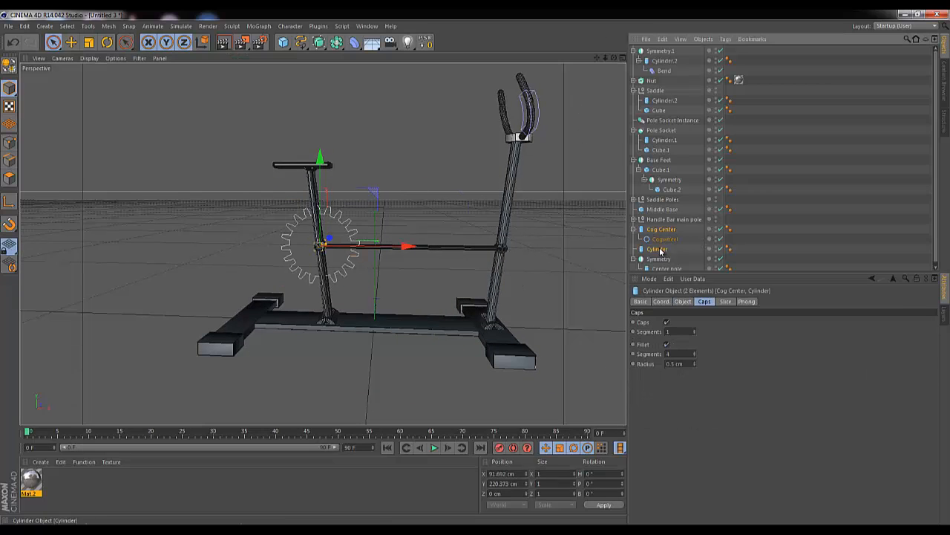
left_click(658, 259, "shift")
left_click_drag(410, 159, 420, 185)
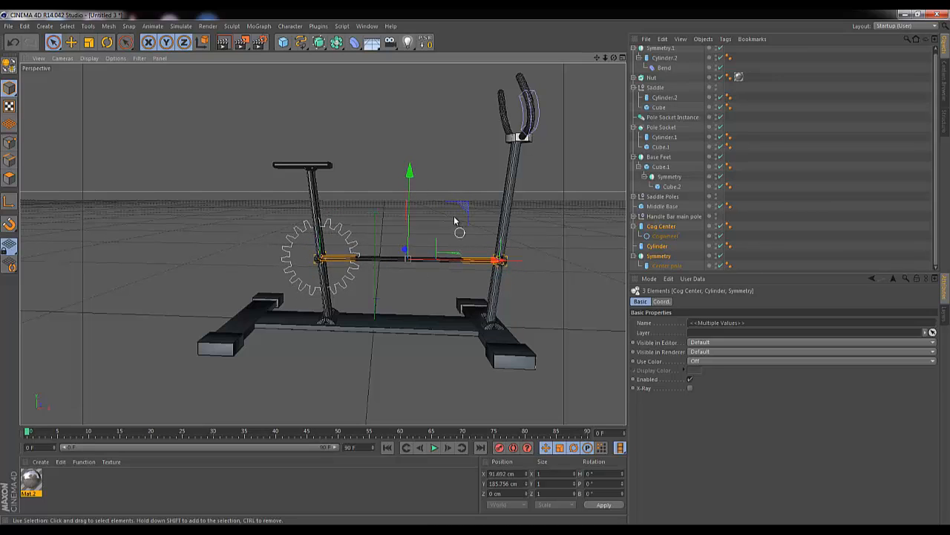
Shift Cog Center along X to about -151 cm to line up with the saddle pole, and select the other pole cylinder.
left_click(667, 246)
left_click(663, 227)
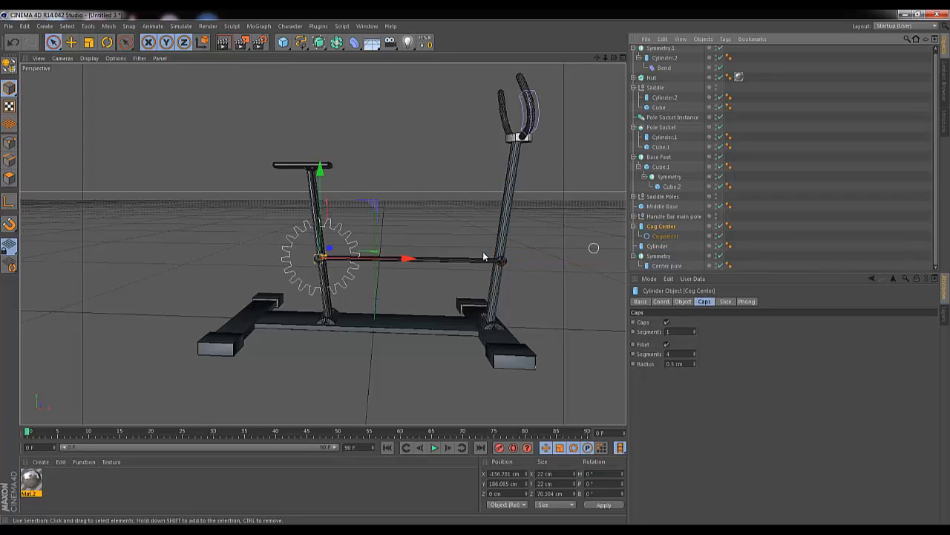
left_click_drag(411, 257, 412, 263)
left_click(658, 246)
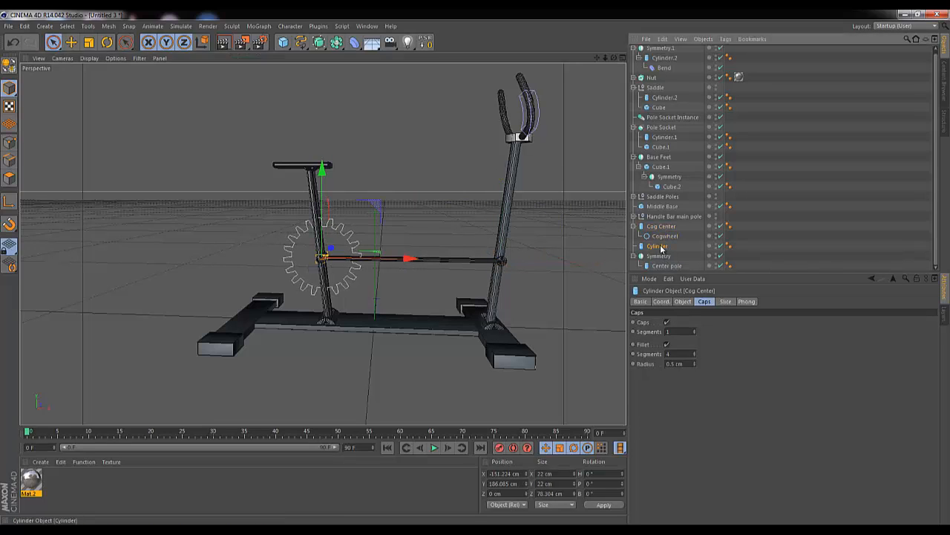
Nudge the handlebar-side cylinder along X and set the Cogwheel spline's outer radius to 98 cm.
left_click_drag(536, 261, 557, 262)
left_click(673, 237)
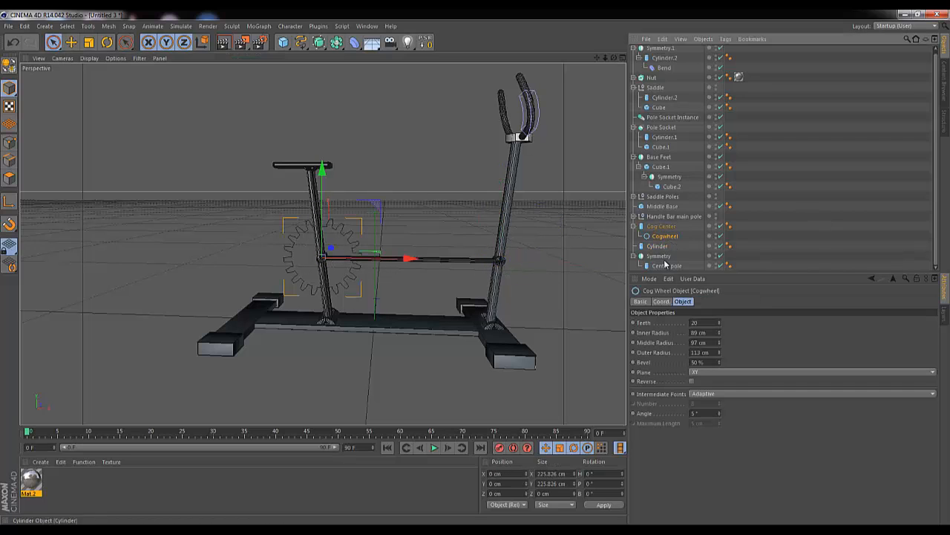
left_click(715, 352)
scroll(715, 352, "down", 3)
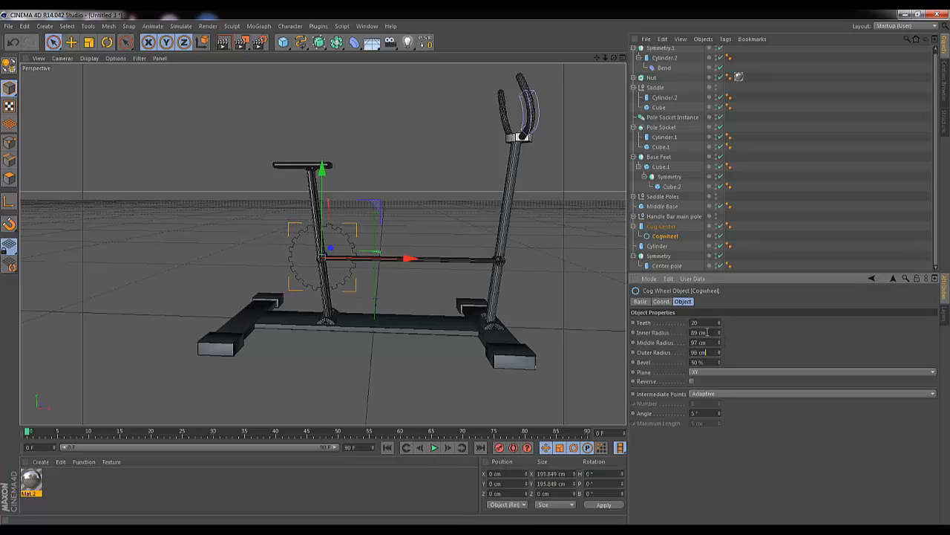
Set the Cogwheel spline to 38 teeth, with an inner radius of 90 cm and a middle radius of 95 cm.
scroll(711, 342, "up", 3)
scroll(715, 333, "up", 2)
scroll(710, 321, "up", 10)
scroll(715, 321, "up", 8)
Add a Circle spline directly under Cog Center, below the Cogwheel, and scale it to a radius of about 28 cm.
left_click_drag(614, 58, 477, 278)
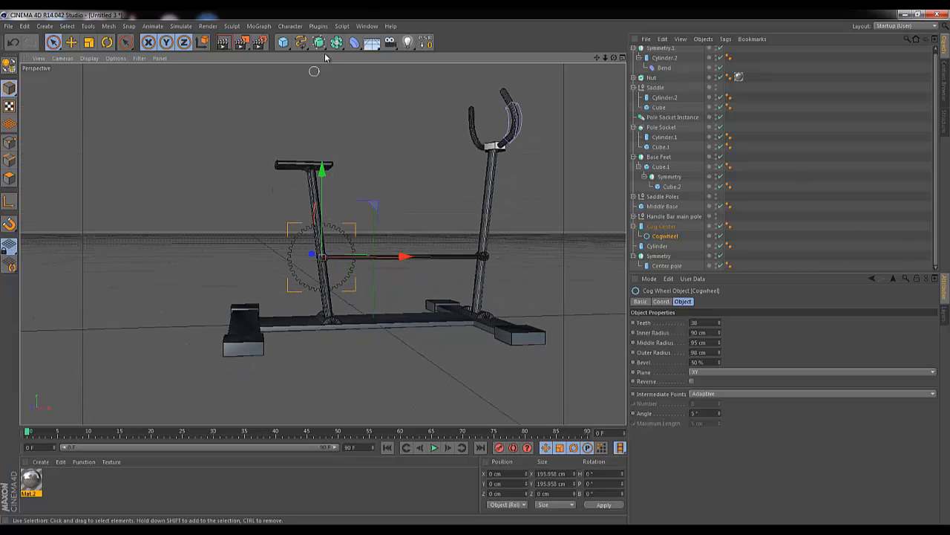
left_click(301, 42)
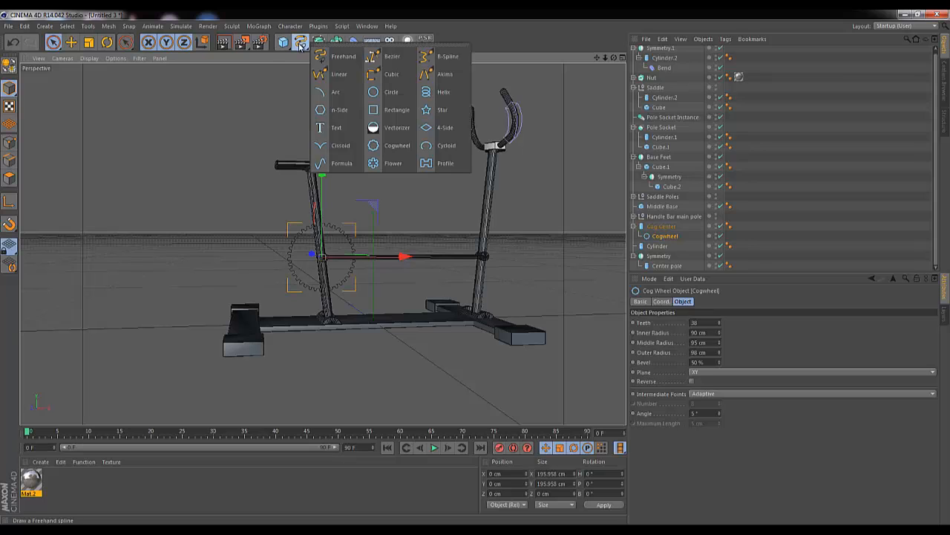
left_click(386, 91)
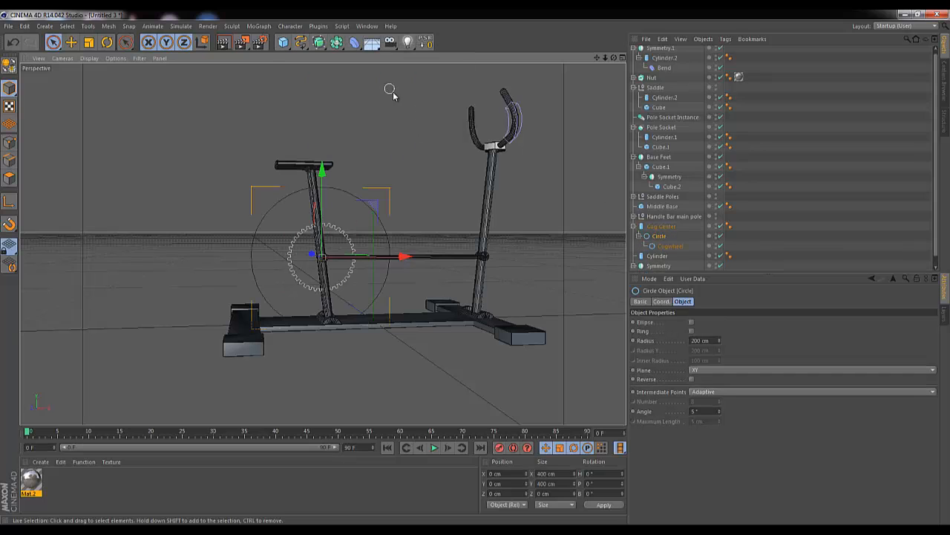
left_click_drag(661, 241, 661, 236)
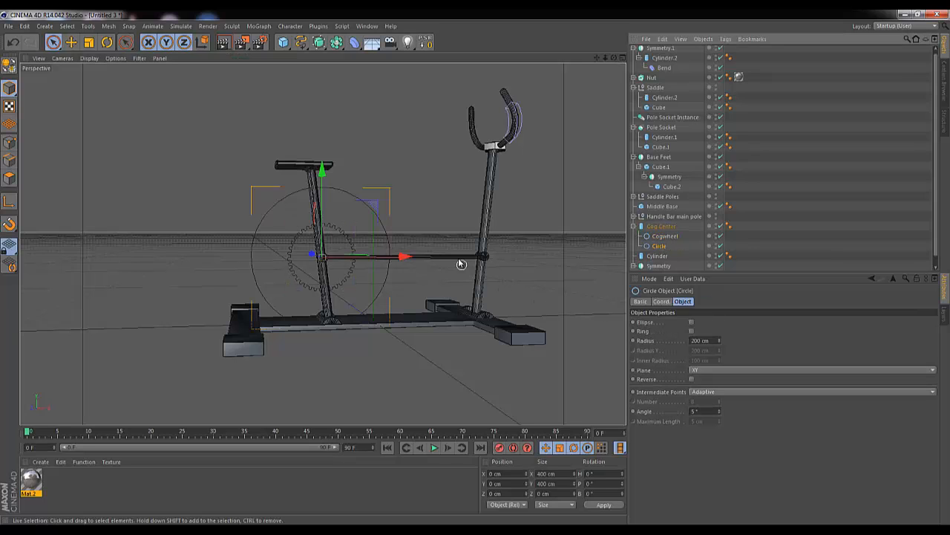
key("t")
left_click_drag(400, 217, 298, 378)
Put the Circle in a MoGraph Cloner set to Radial mode with a count of 6 and a 50 cm radius.
left_click(259, 26)
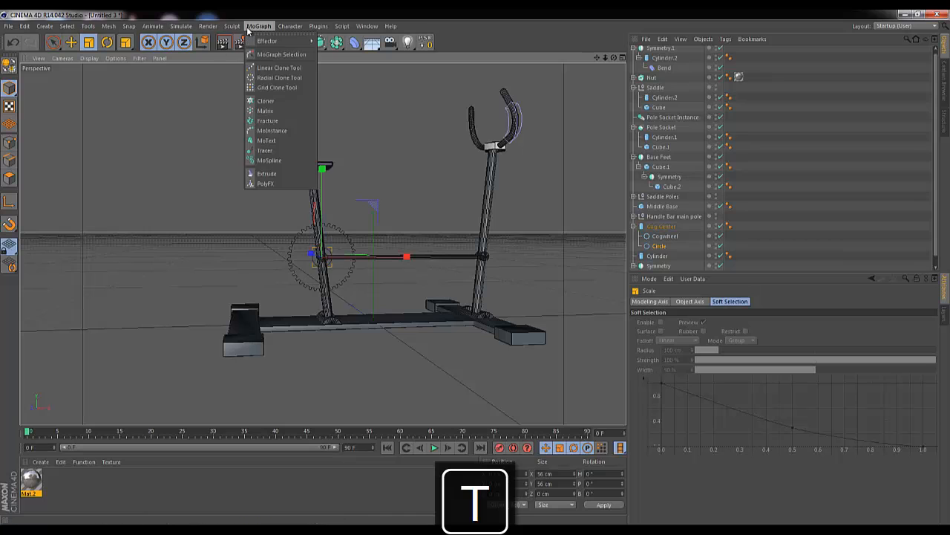
left_click(281, 101)
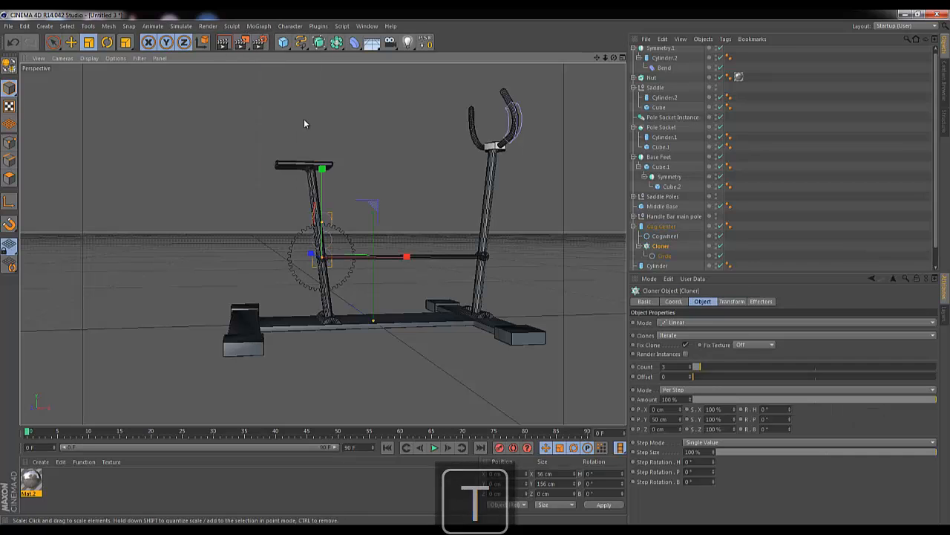
left_click(676, 322)
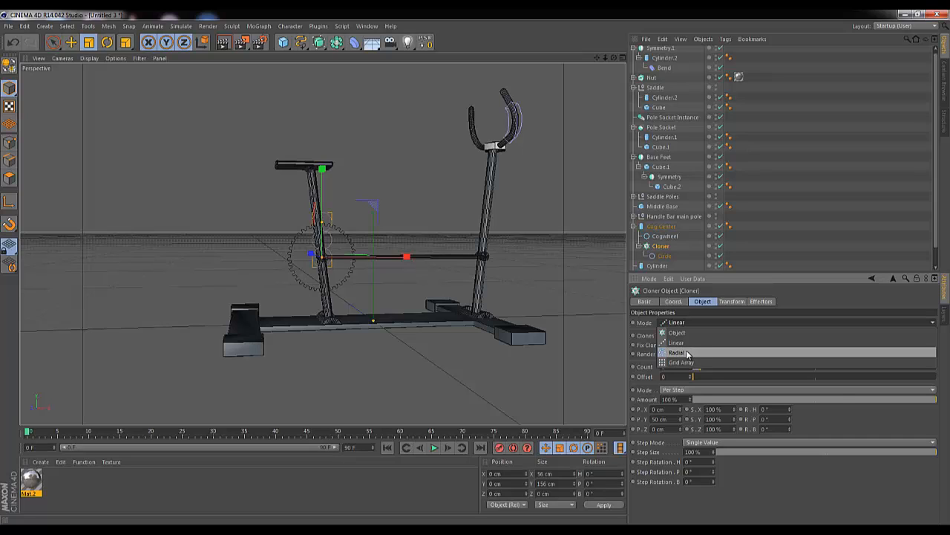
left_click(677, 352)
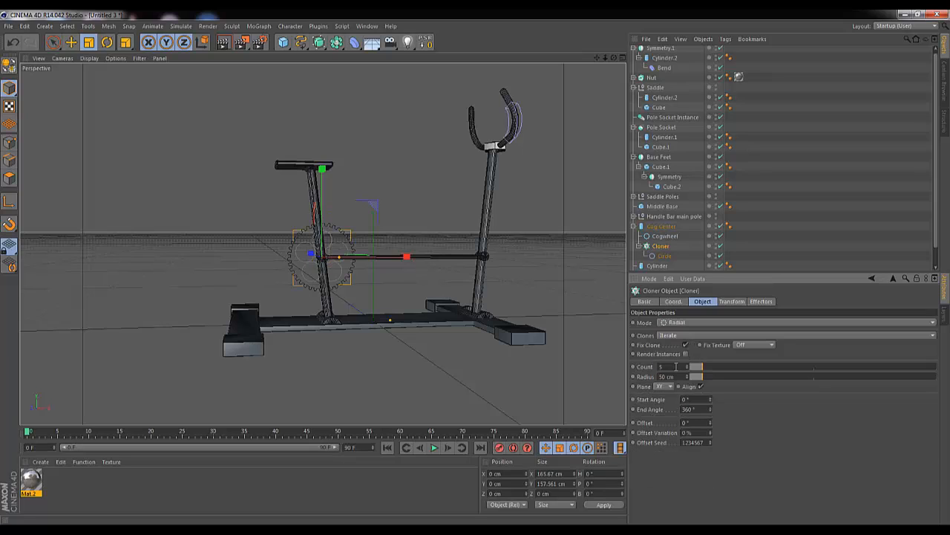
left_click(668, 367)
key("Up")
left_click_drag(688, 376, 688, 378)
Scale the cloned Circle down to about 34 cm across so the holes sit apart inside the cogwheel.
left_click(665, 256)
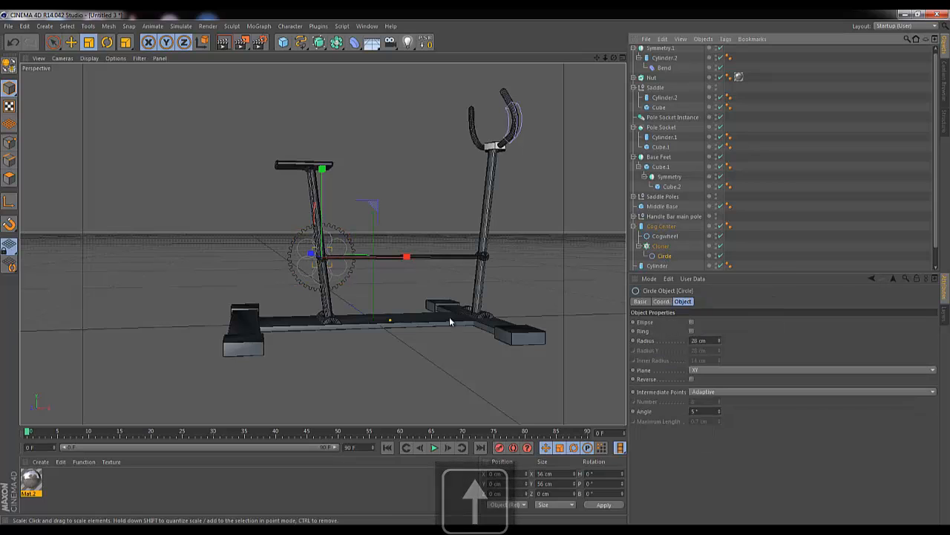
key("t")
left_click_drag(391, 222, 324, 330)
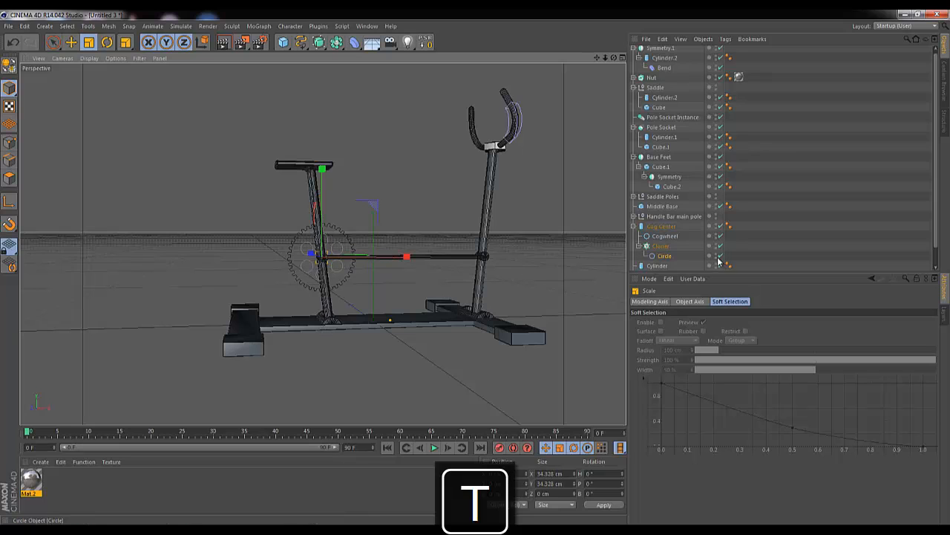
Wrap the Cogwheel in a Connect object and place the Cloner inside it too, keeping the group under Cog Center.
left_click(663, 247)
left_click(638, 246)
left_click(664, 236)
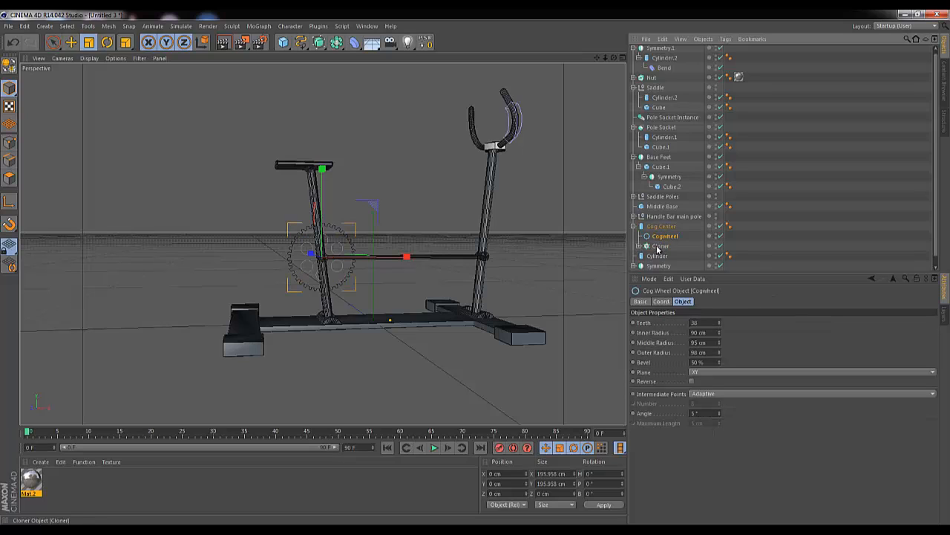
left_click(337, 43)
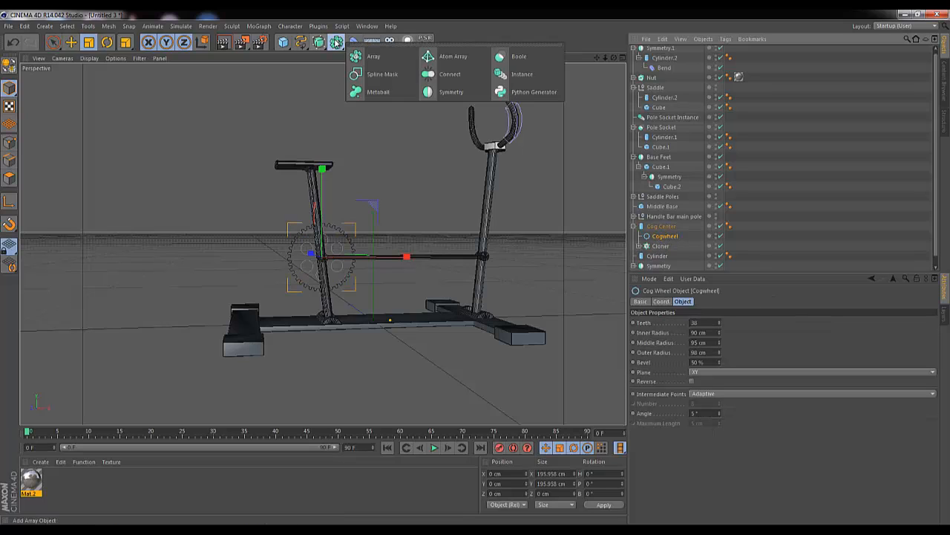
left_click(456, 75, "alt")
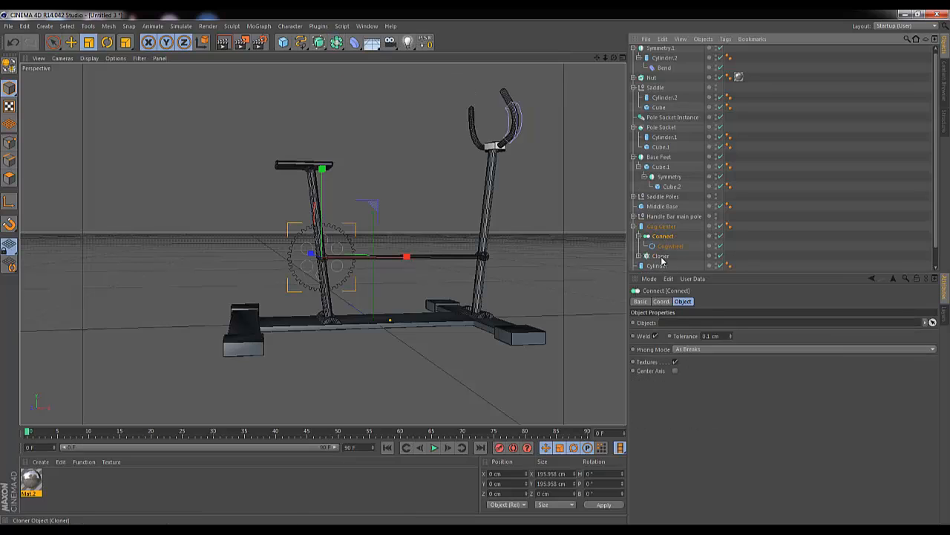
left_click_drag(662, 237, 662, 237)
left_click(639, 236)
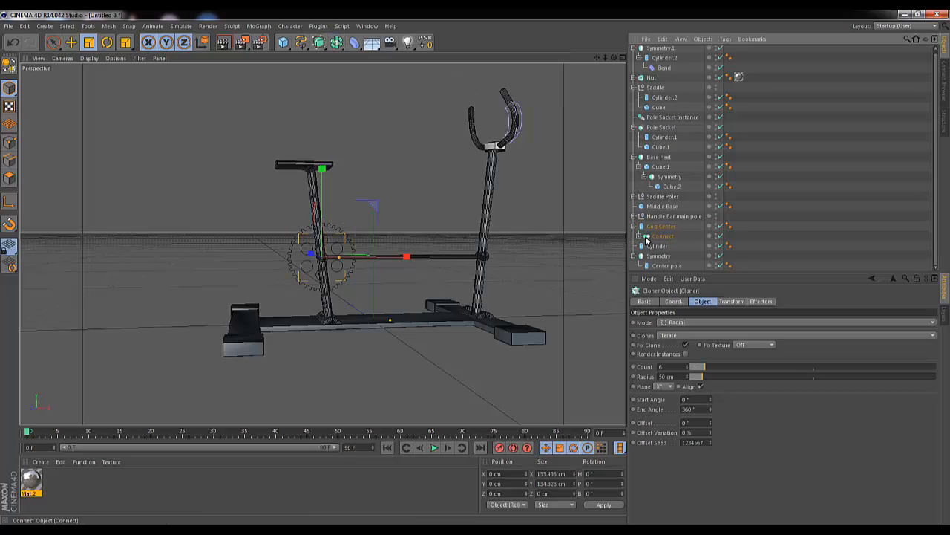
Wrap the Connect object in an Extrude NURBS to turn the cogwheel outline into a solid with holes.
left_click(663, 237)
left_click(318, 43)
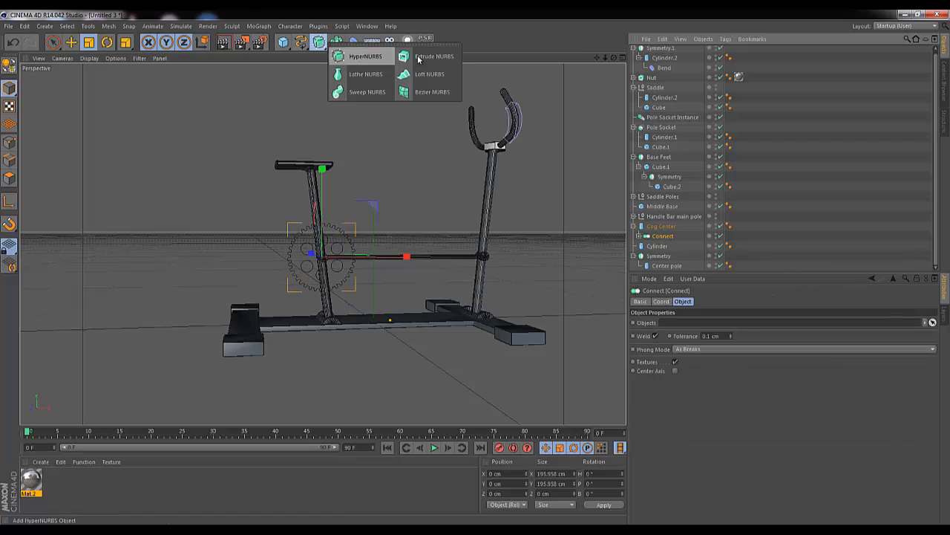
left_click(437, 58, "alt")
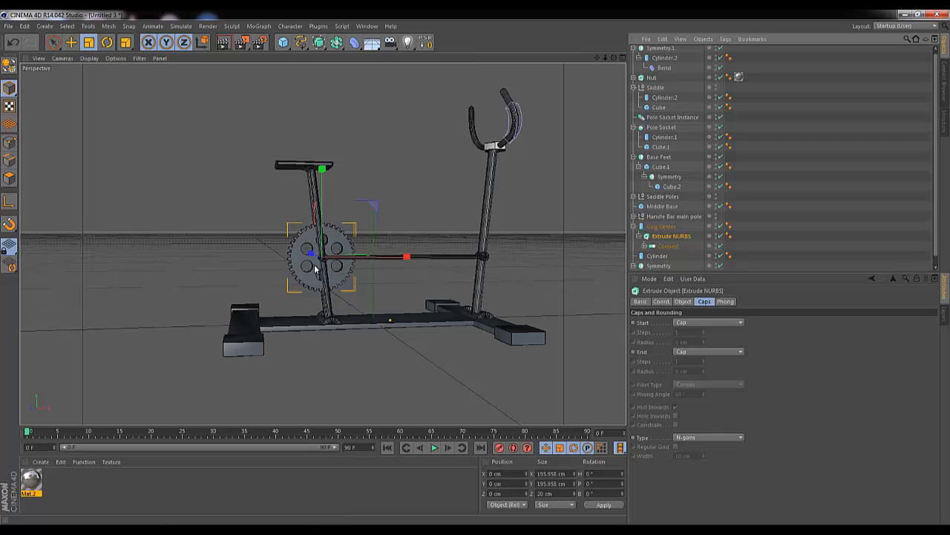
Shift the cogwheel's Extrude NURBS along Z to about -5.7 cm between the saddle poles.
left_click_drag(614, 58, 472, 274)
mouse_move(607, 59)
left_mouse_down()
mouse_move(472, 268)
mouse_move(611, 65)
left_mouse_up()
left_click_drag(478, 265, 476, 268)
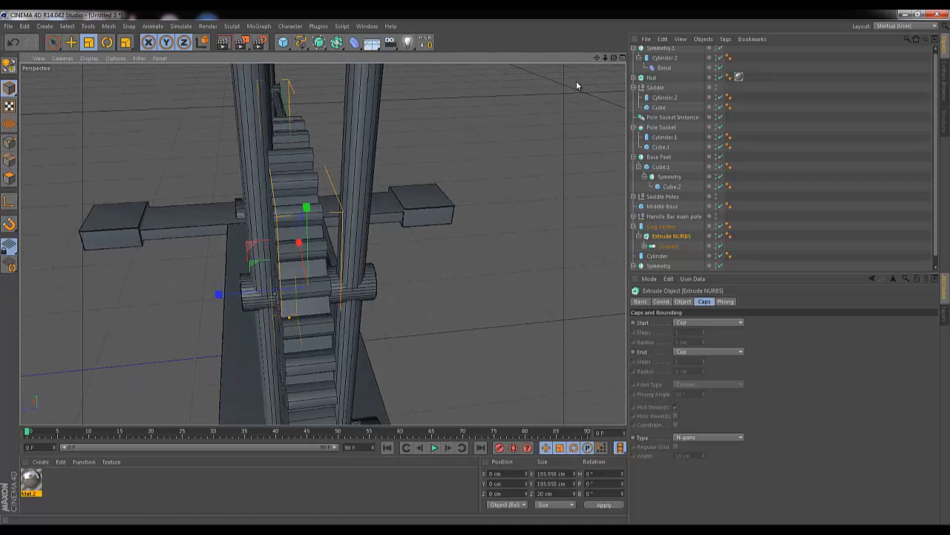
left_click(663, 226)
left_click(669, 236)
left_click(52, 43)
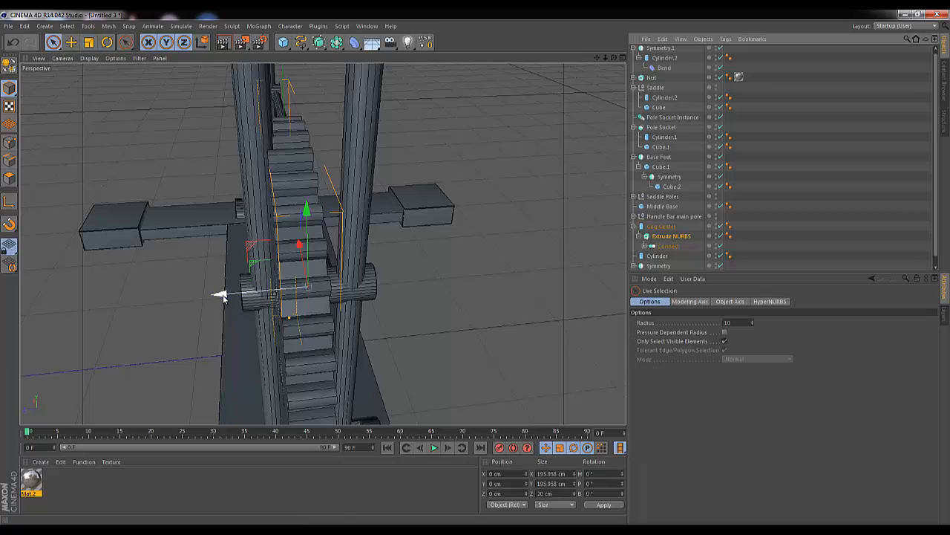
left_click_drag(221, 295, 239, 297)
Reduce the Extrude NURBS movement in Z to 7 cm to thin the cogwheel.
left_click(673, 237)
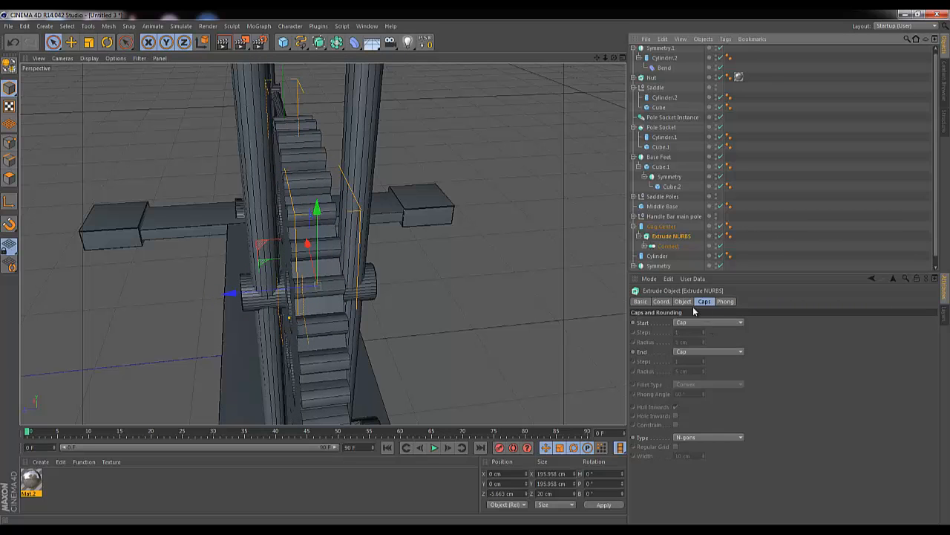
left_click(682, 302)
left_click(768, 325)
key("Down")
key("Down")
key("Down")
key("Down")
key("Down")
key("Down")
key("Down")
key("Down")
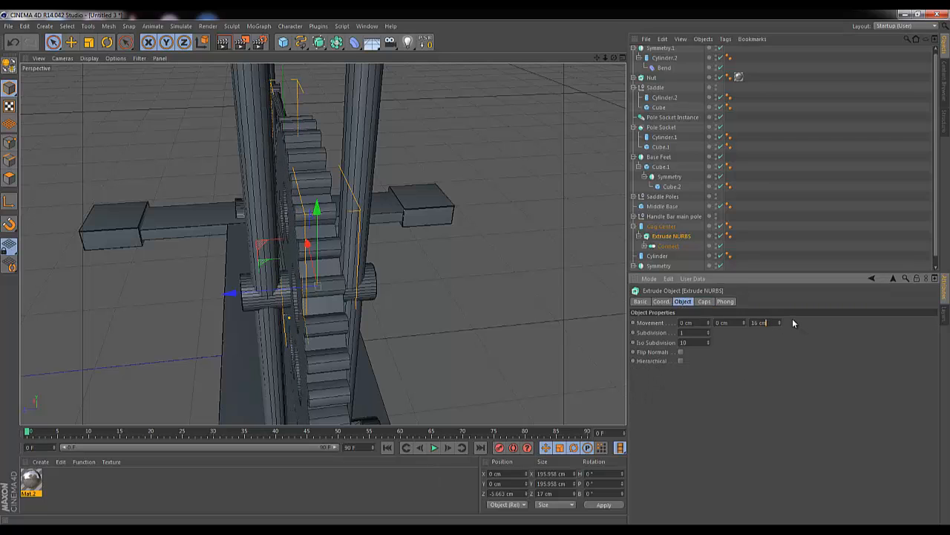
key("Down")
key("Down")
key("Down")
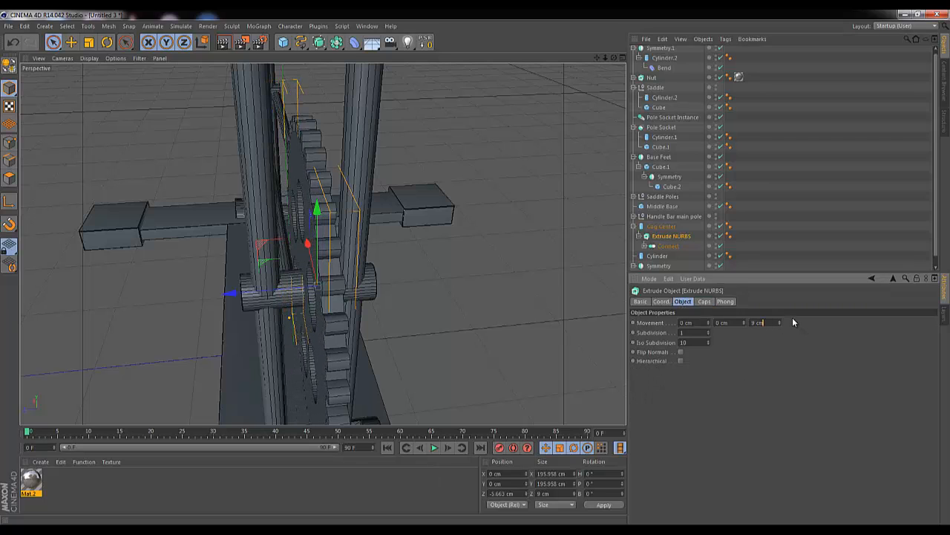
key("Down")
key("Down")
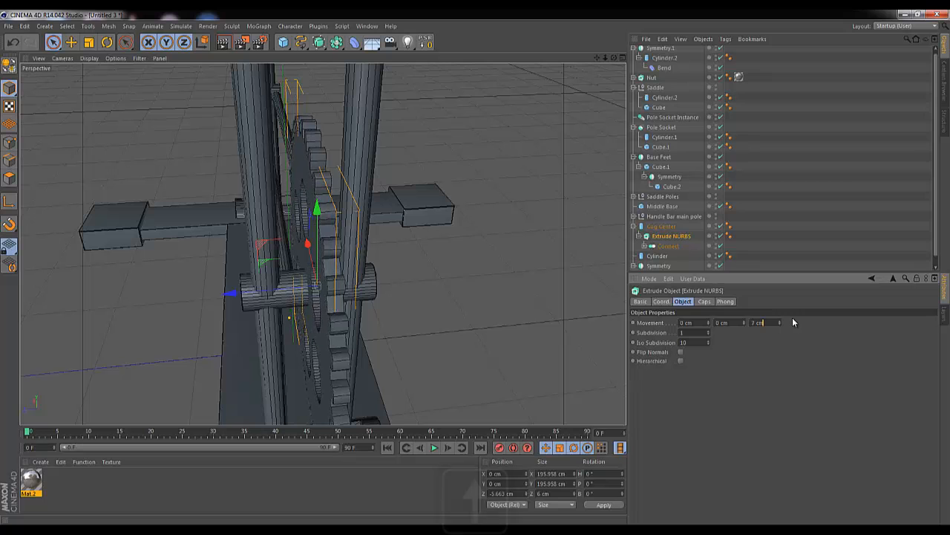
Centre the thinned cogwheel between the two saddle poles by moving it to about -3.9 cm in Z.
left_click_drag(614, 58, 477, 268)
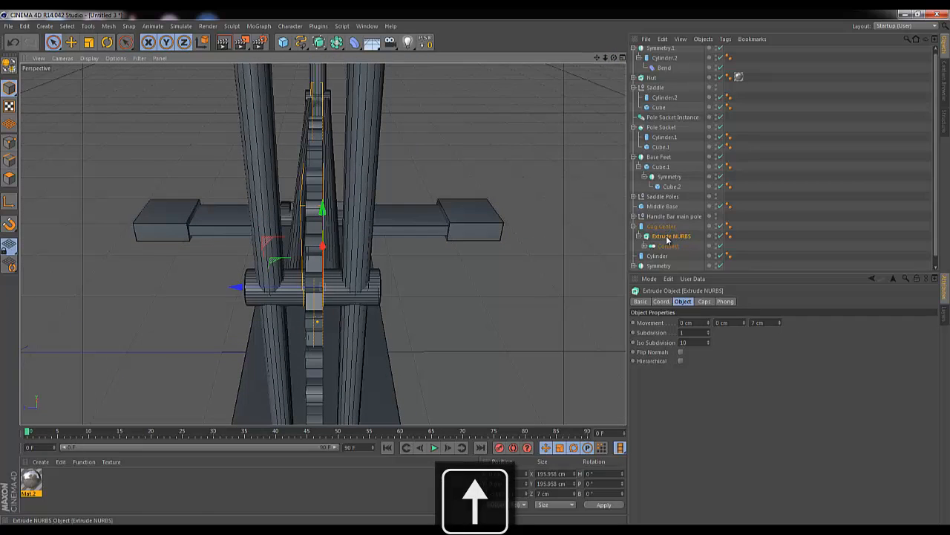
left_click_drag(233, 287, 257, 295)
left_click_drag(468, 266, 477, 268)
mouse_move(598, 59)
left_mouse_down()
mouse_move(444, 262)
mouse_move(483, 269)
mouse_move(598, 60)
left_mouse_up()
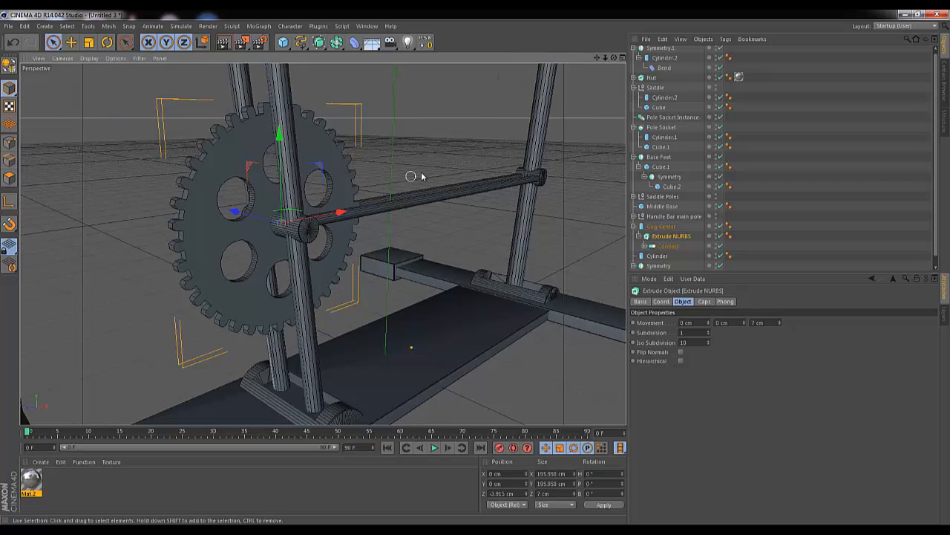
Give the cogwheel extrusion fillet caps at start and end, with a 1 cm start radius and Constrain enabled.
left_click_drag(614, 57, 460, 268)
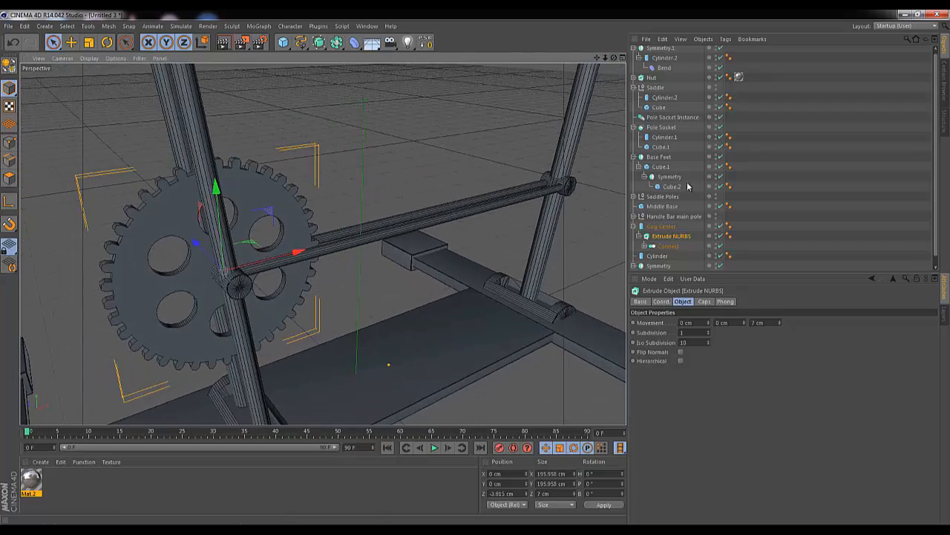
left_click(704, 301)
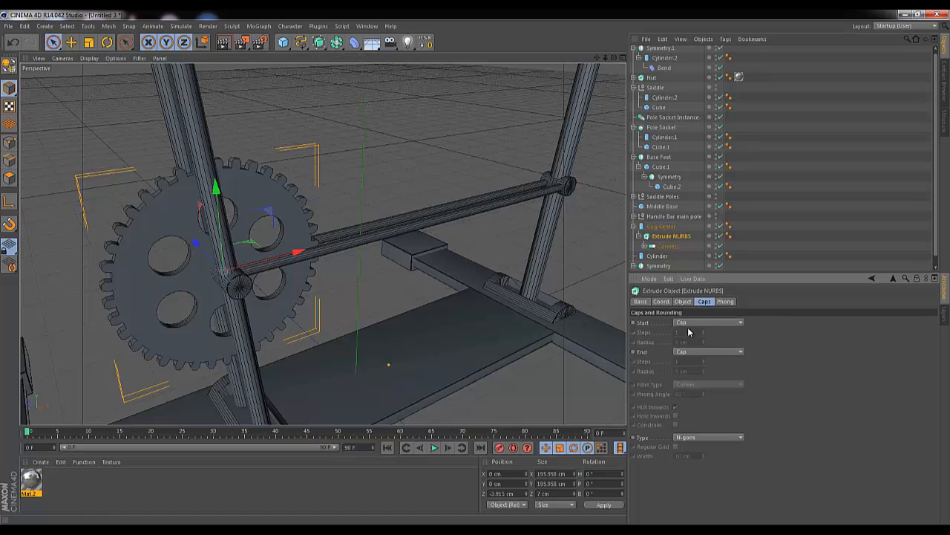
left_click(685, 351)
left_click(691, 389)
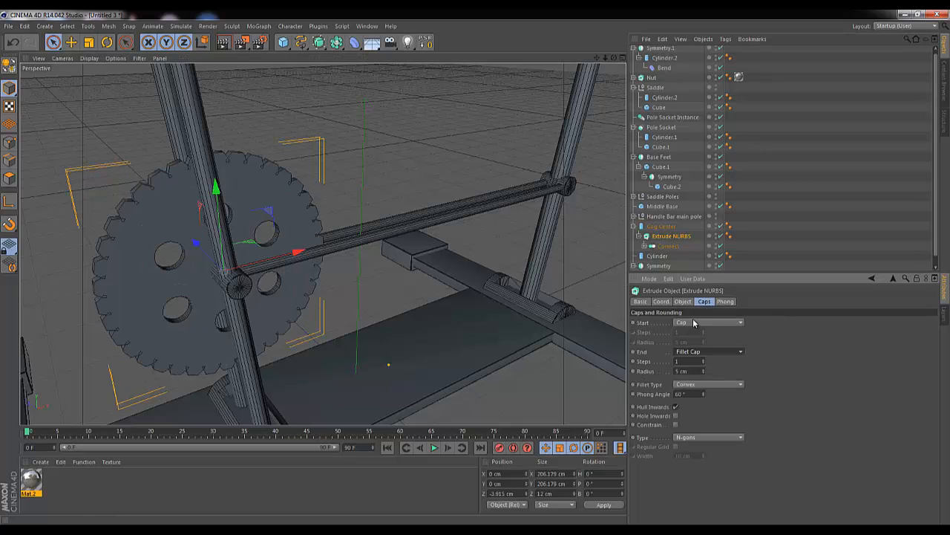
left_click(696, 323)
left_click(694, 362)
left_click(688, 342)
key("Down")
key("Down")
key("Down")
key("Down")
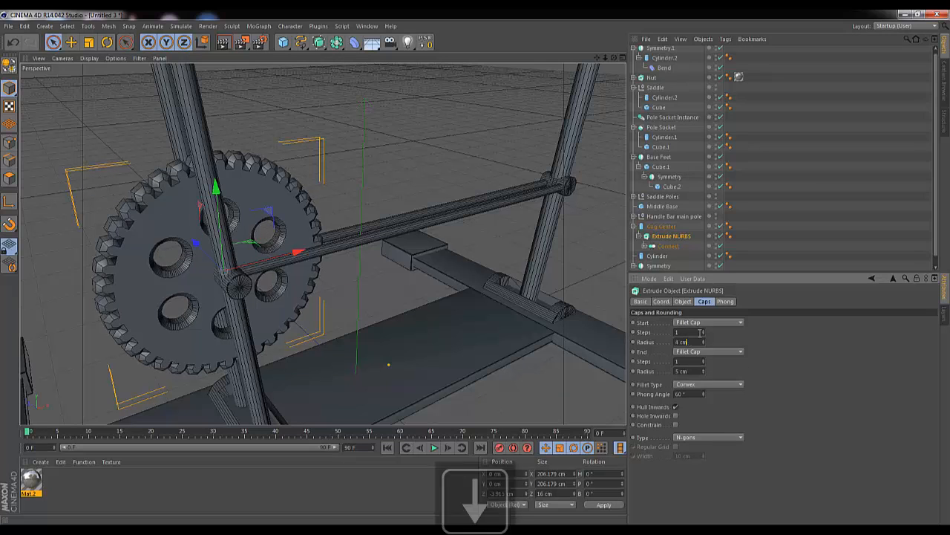
key("Return")
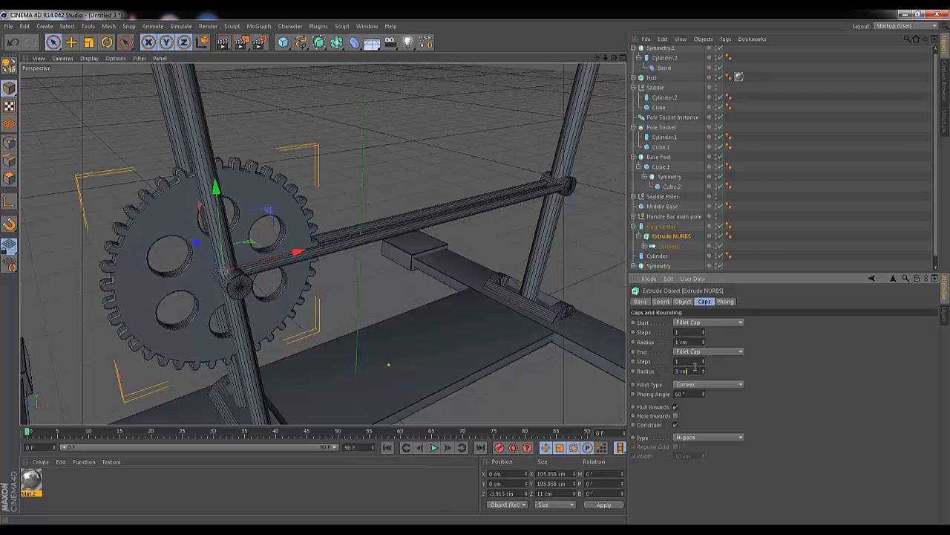
Set the end fillet radius to 1 cm and both fillets to 4 steps, and render the view to check the cogwheel.
left_click(689, 333)
key("Up")
key("Up")
key("Up")
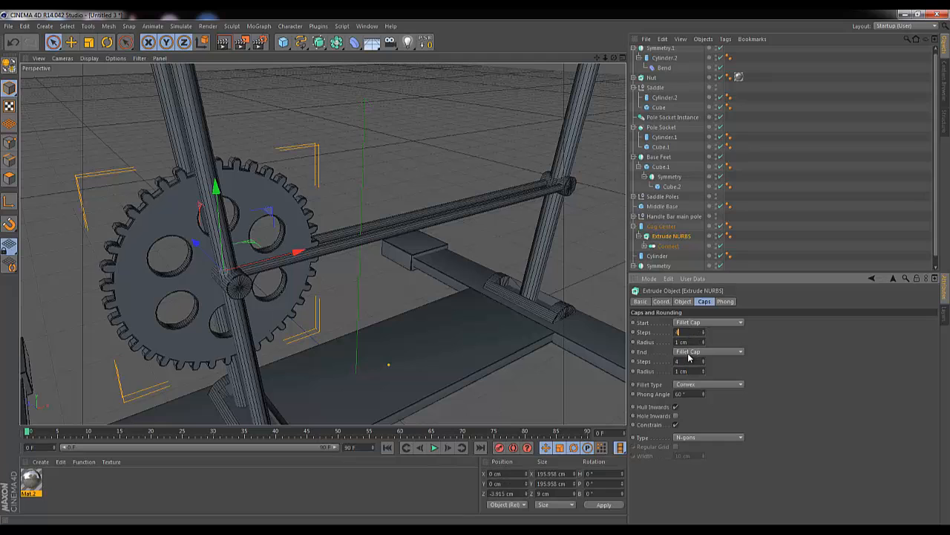
left_click(223, 42)
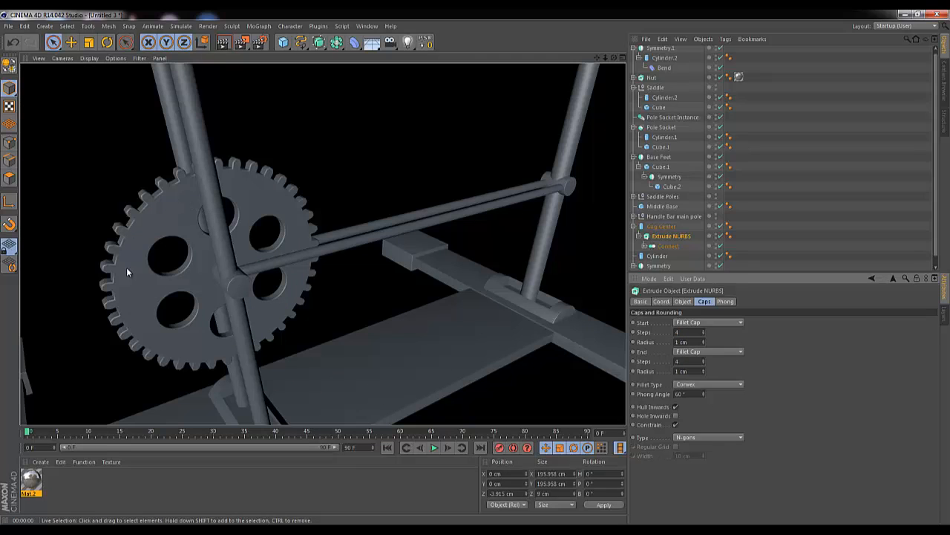
Duplicate the Cog Center cylinder with its cogwheel along the X axis to about -9.7 cm, beside the original.
left_click_drag(605, 58, 477, 270)
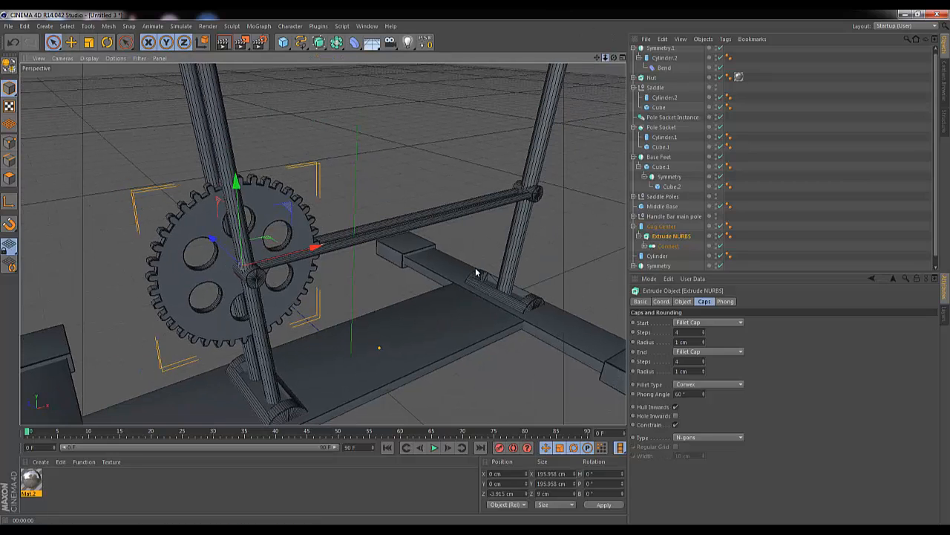
left_click(661, 227)
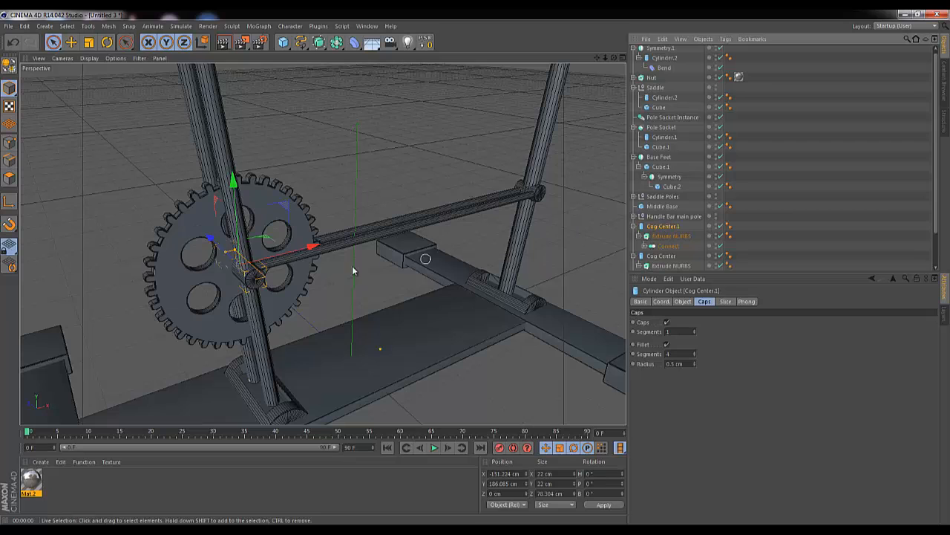
left_click_drag(313, 246, 412, 222, "ctrl")
Expand the duplicated cog's hierarchy and disable its Cloner to turn off the ring of holes.
left_click(643, 246)
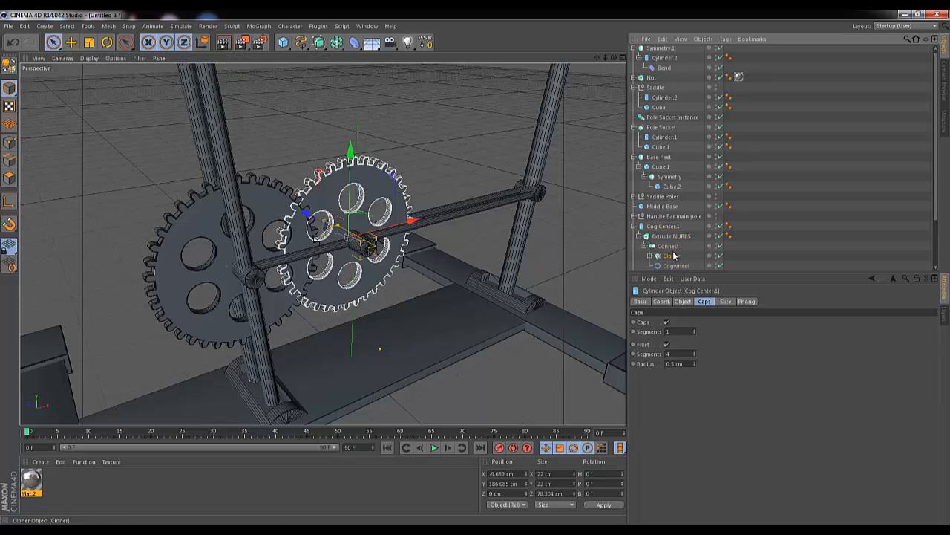
left_click(672, 255)
scroll(719, 227, "down", 2)
left_click(651, 197)
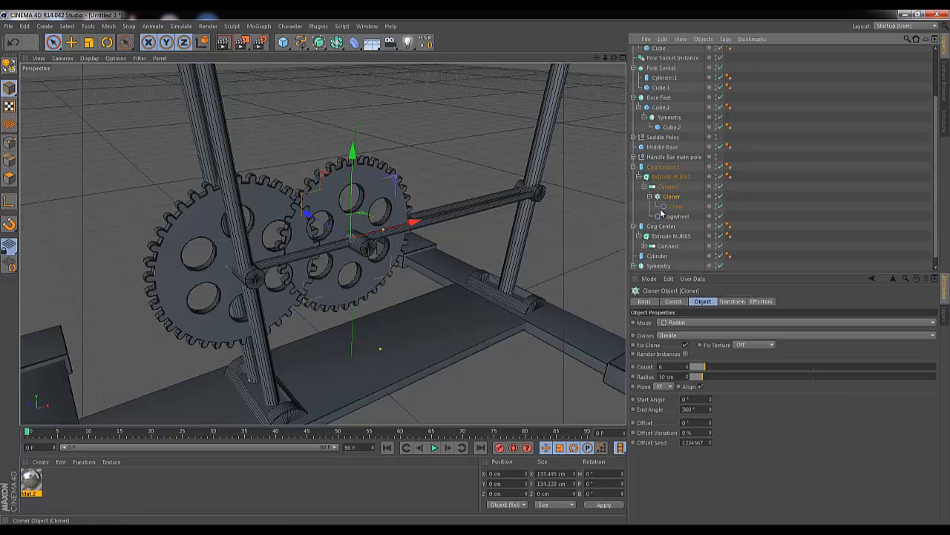
left_click(672, 207)
key("y")
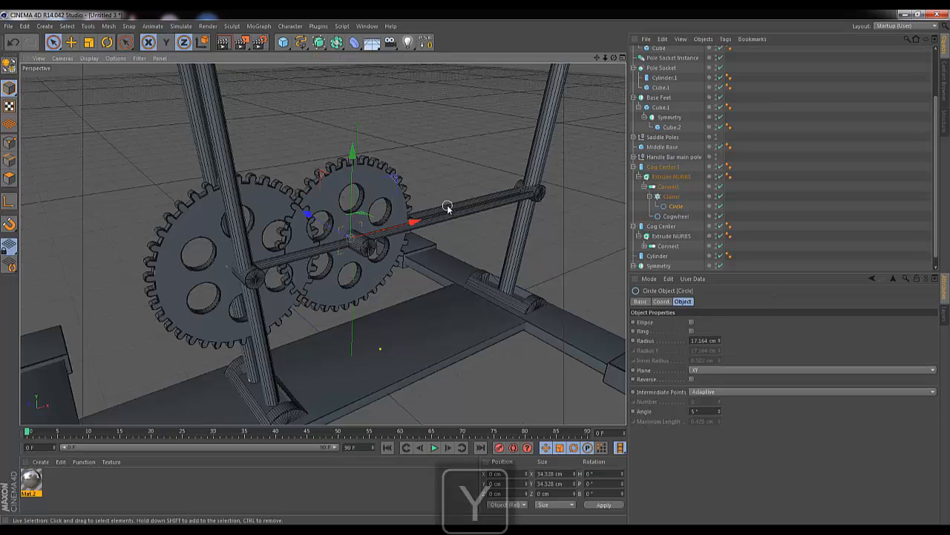
left_click(719, 196)
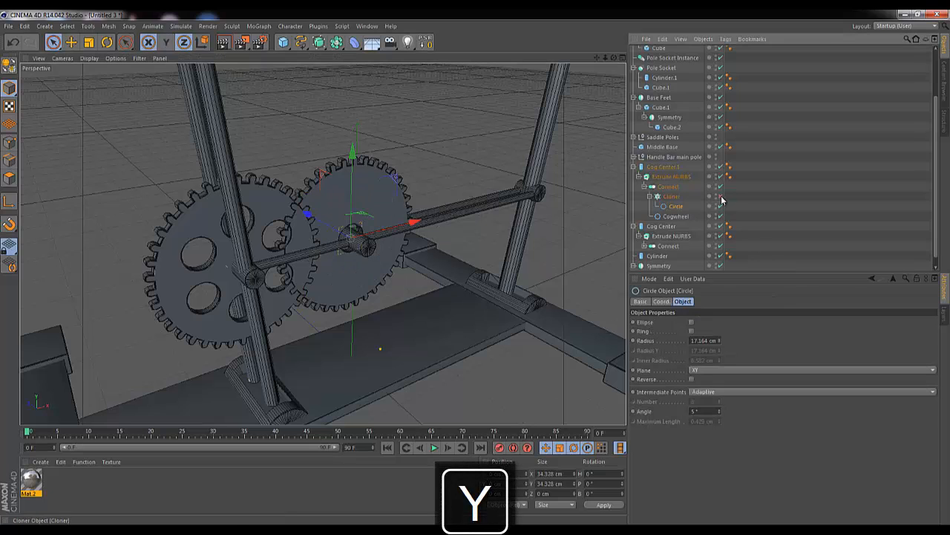
Shrink the duplicate's Cogwheel spline to a 34 cm inner, 37 cm middle and 42 cm outer radius.
left_click(677, 216)
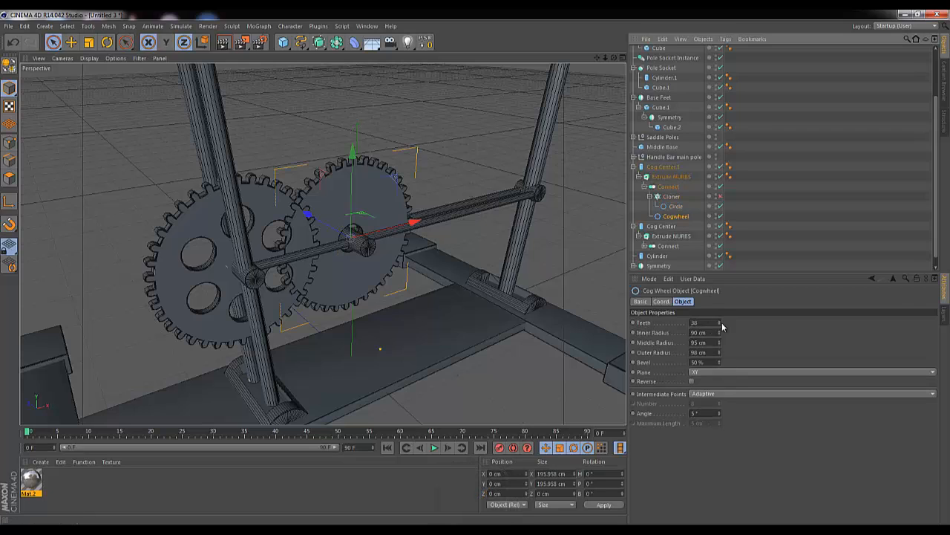
left_click_drag(721, 336, 718, 344)
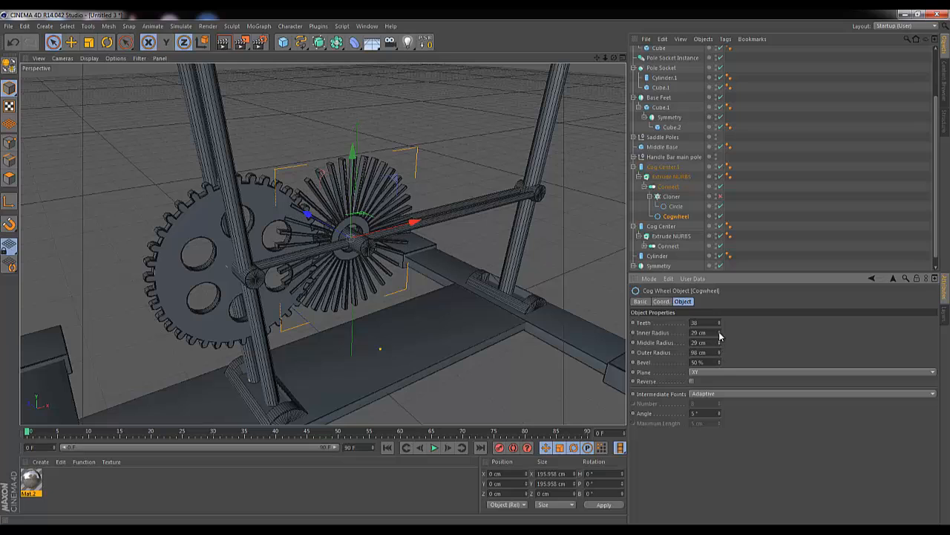
left_click(708, 344)
scroll(707, 343, "up", 5)
key("Up")
key("Up")
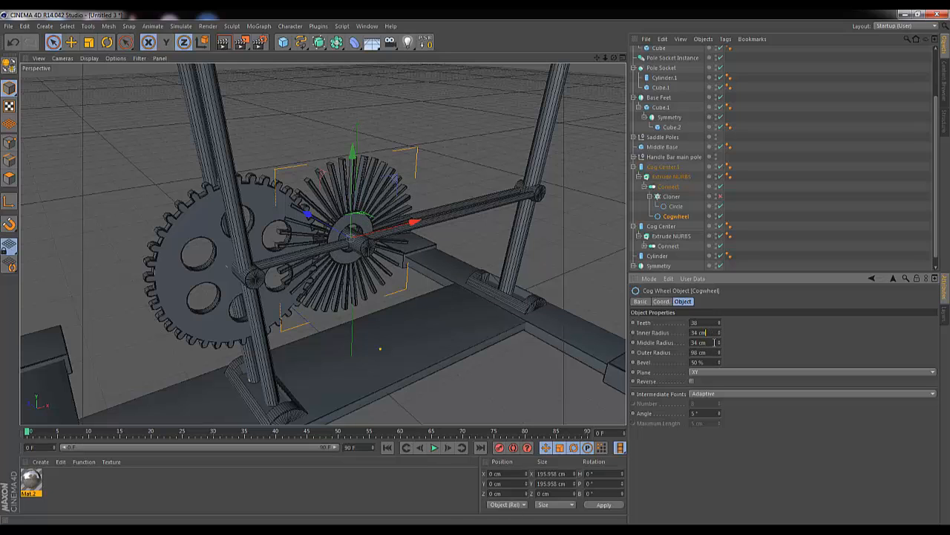
left_click(713, 343)
scroll(713, 343, "up", 3)
scroll(719, 357, "down", 20)
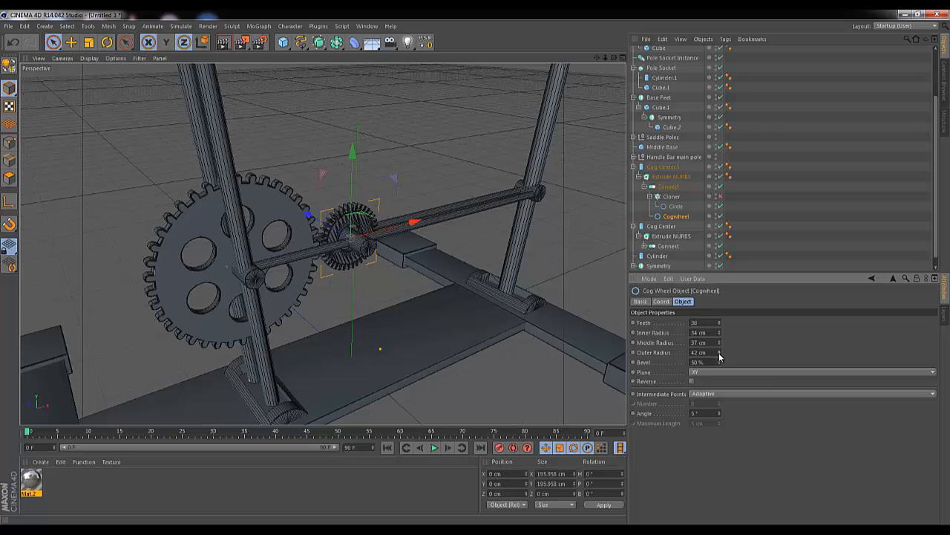
Reduce the small cogwheel's number of teeth to 12.
key("shift+Down")
key("shift+Down")
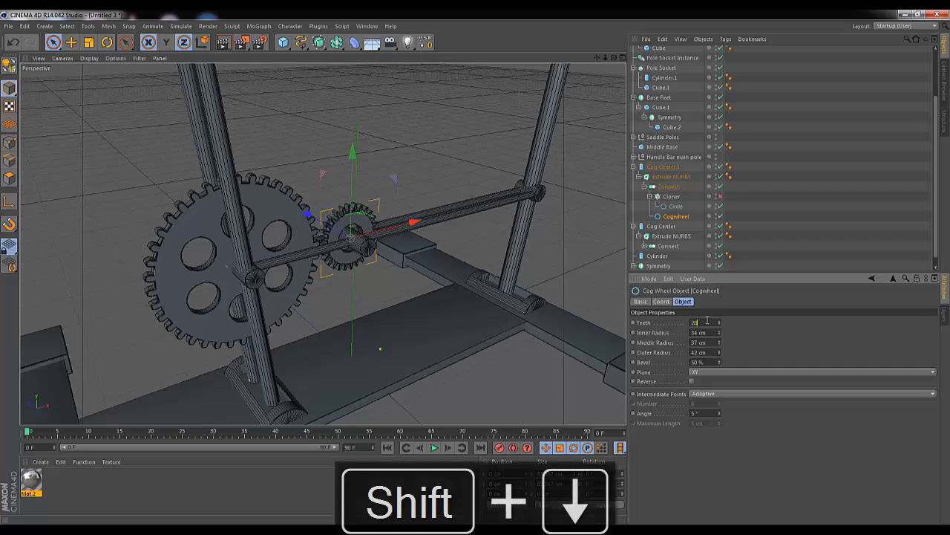
key("Down")
key("Down")
key("Down")
key("Down")
key("Down")
key("Down")
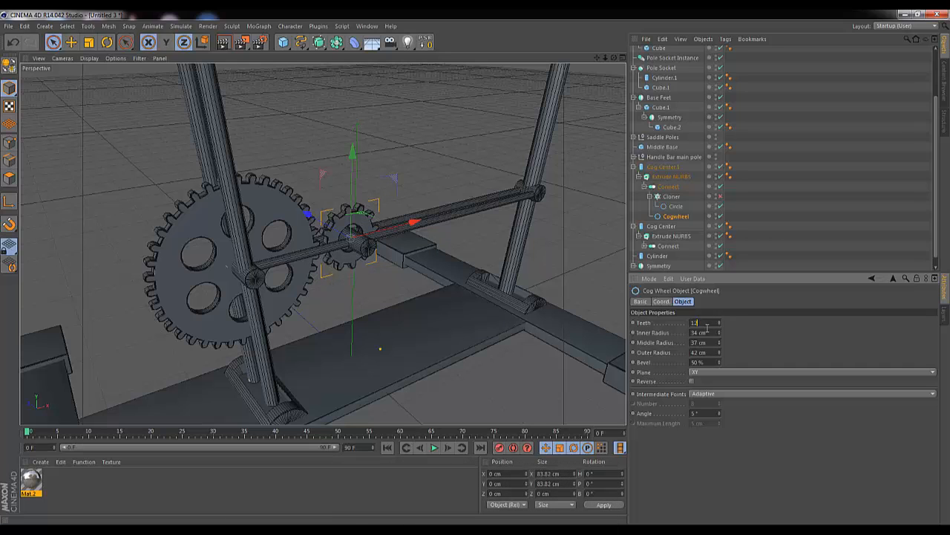
Move the whole Cog Center.1 group to about -16 cm in X so the small cog meshes with the large one.
left_click_drag(597, 58, 476, 269)
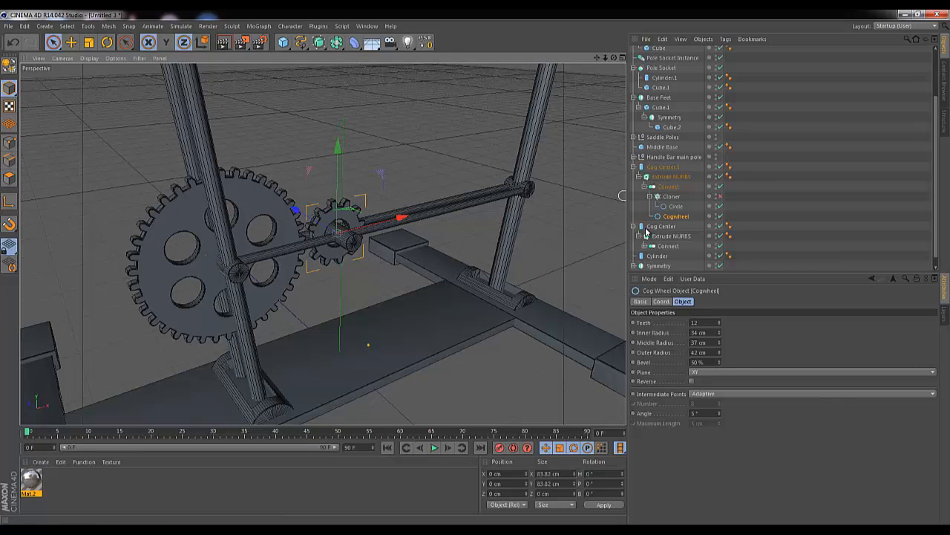
left_click(635, 167)
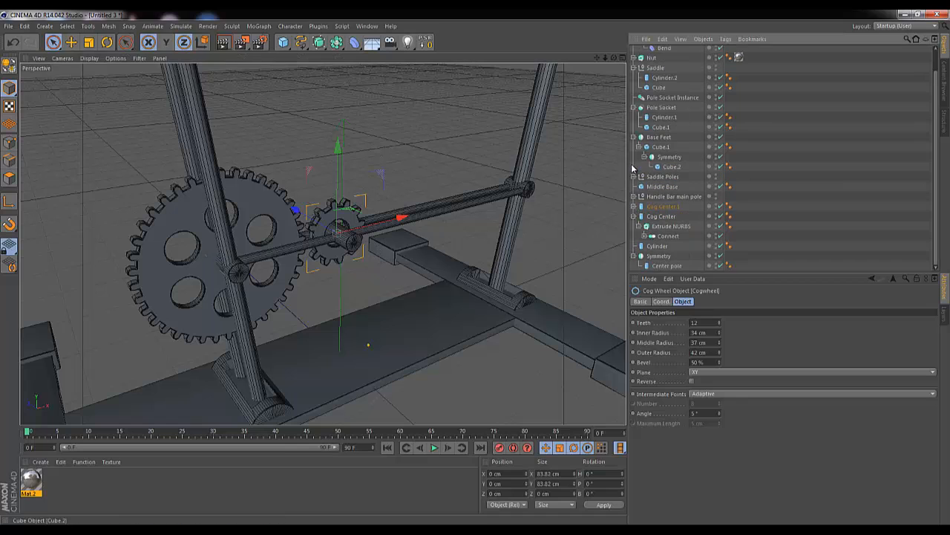
left_click_drag(398, 217, 395, 214)
key("ctrl+z")
left_click(635, 205)
left_click(662, 206)
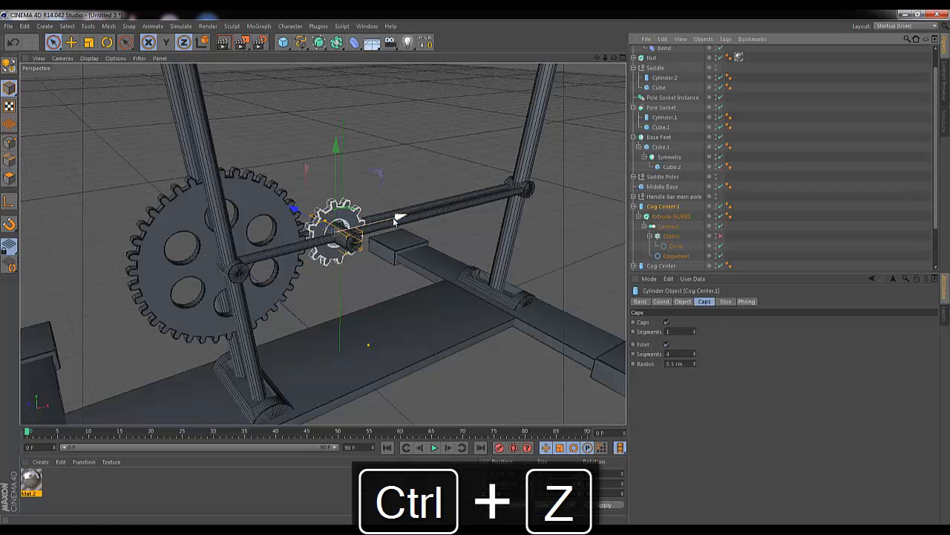
left_click_drag(395, 221, 390, 226)
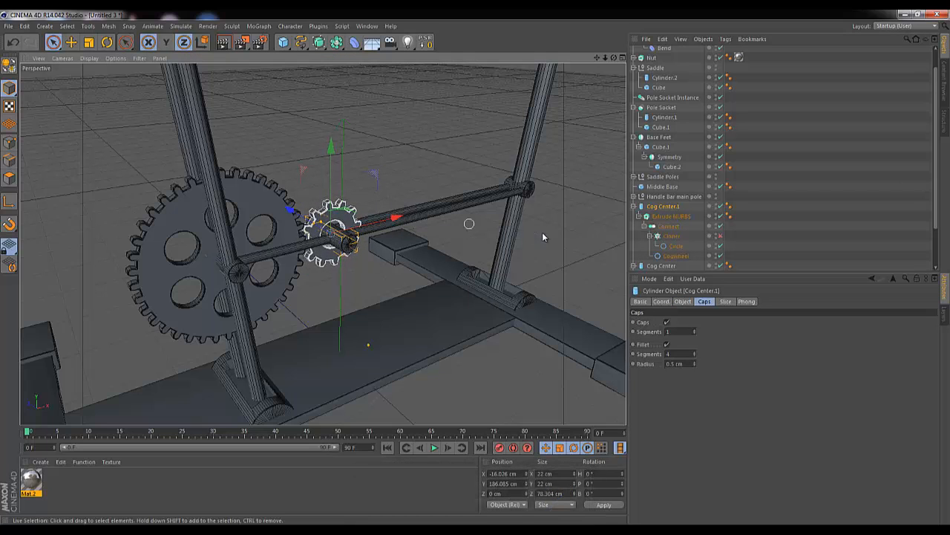
Re-enable the small cog's Cloner and set its radius to 12 cm and its count to 5.
left_click(672, 236)
left_click(722, 237)
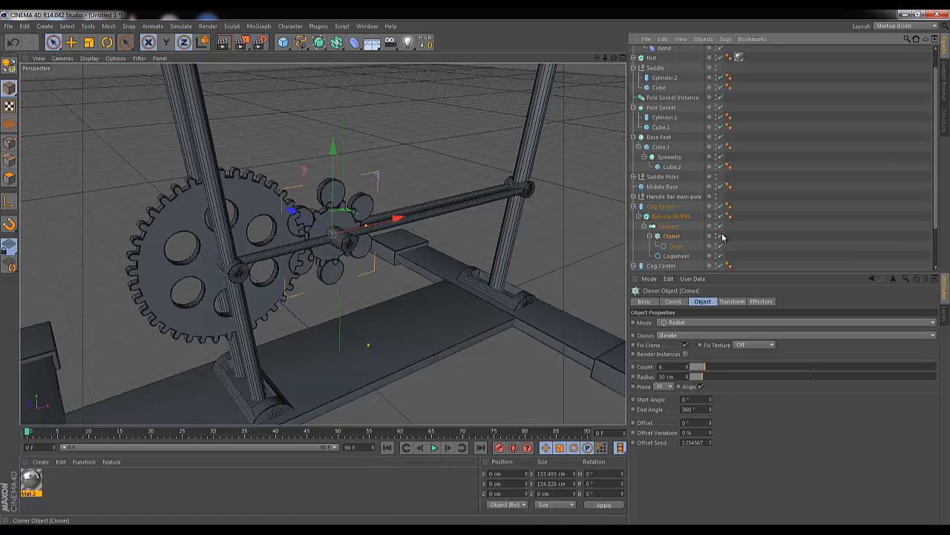
left_click(674, 246)
left_click(674, 236)
left_click_drag(702, 376, 695, 388)
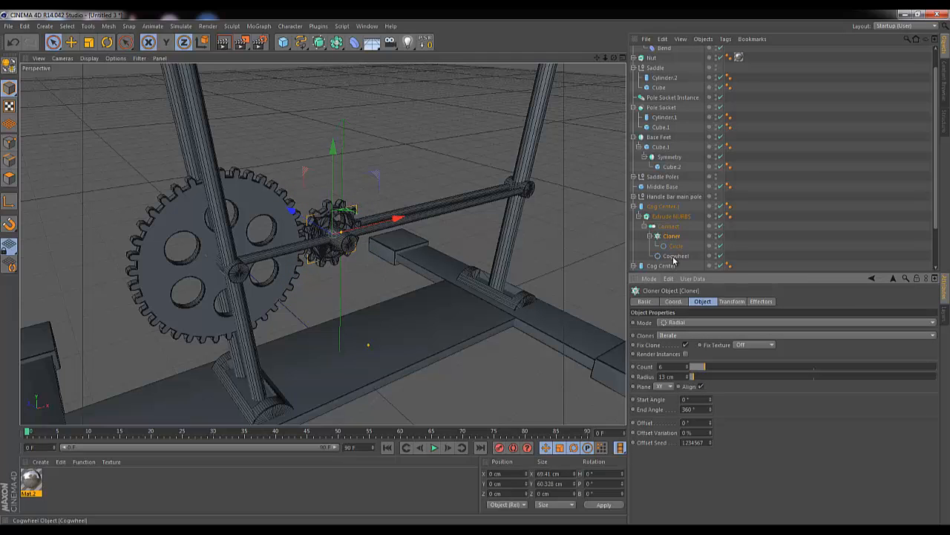
key("Down")
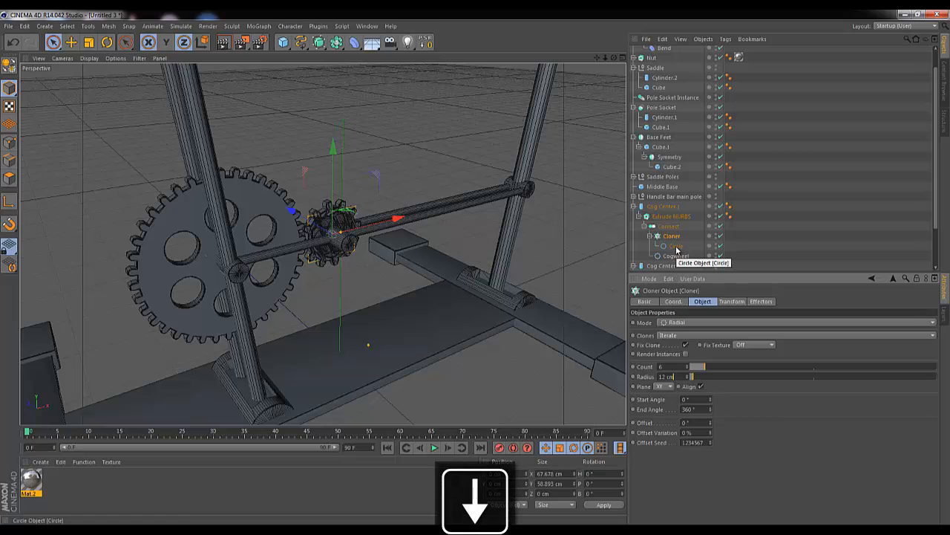
left_click(671, 366)
key("Down")
Scale down the cloned Circle spline and set the Cloner radius to 20 cm to fit five holes in the small cog.
left_click(673, 246)
key("t")
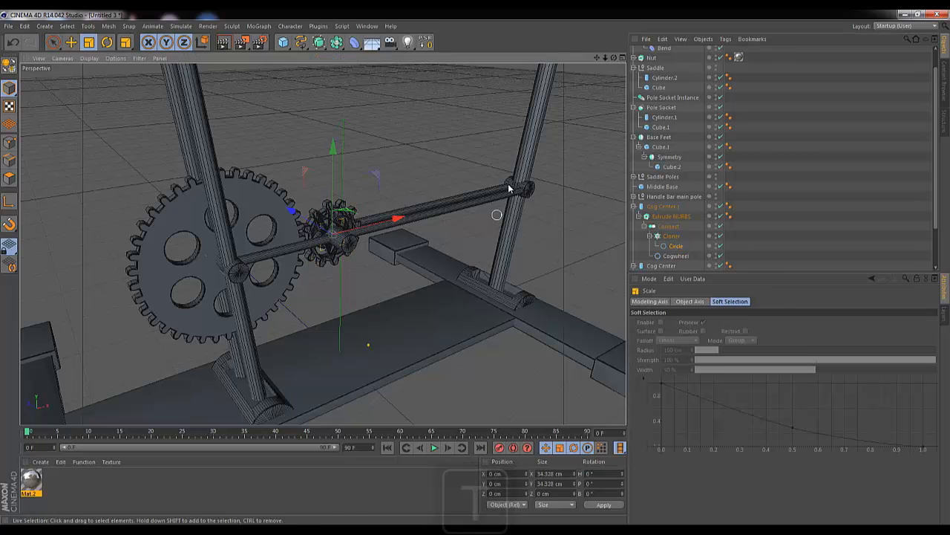
left_click_drag(471, 236, 385, 345)
left_click(675, 237)
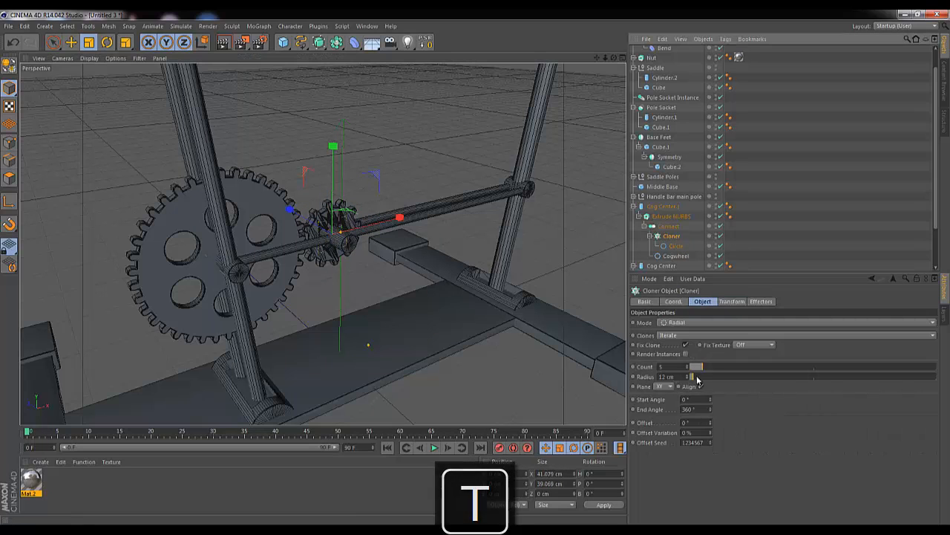
left_click_drag(703, 377, 693, 377)
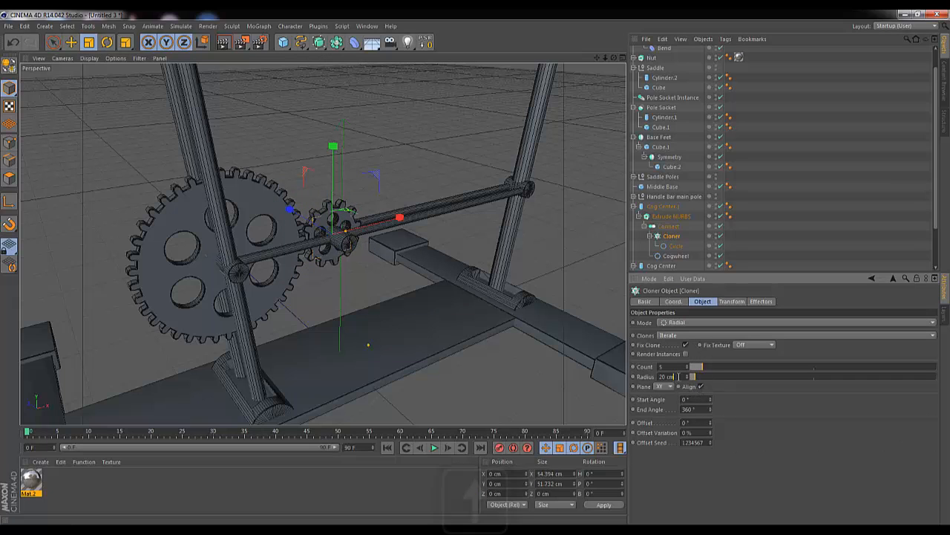
Set the Cog Center.1 cylinder's radius to 7 cm and shorten its height to about 38.3 cm.
left_click_drag(613, 57, 475, 268)
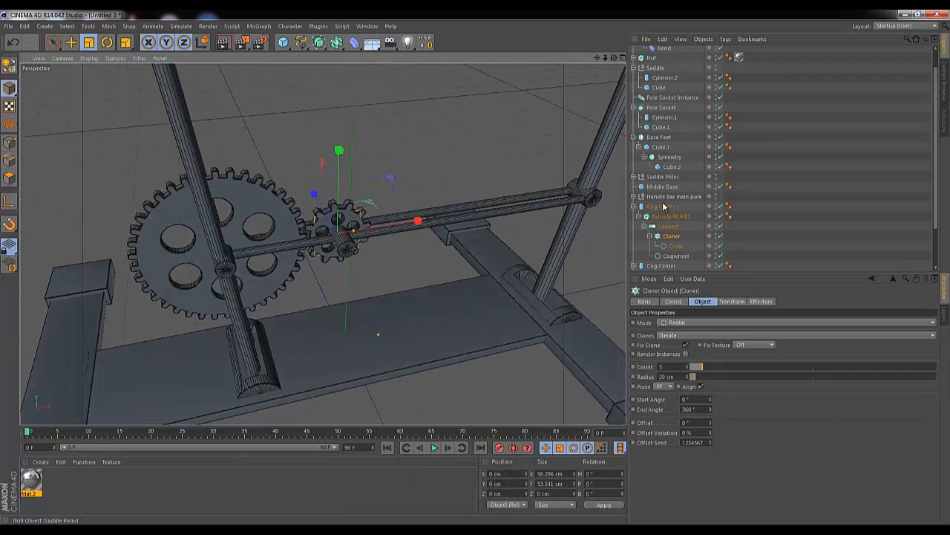
left_click(659, 207)
left_click(716, 302)
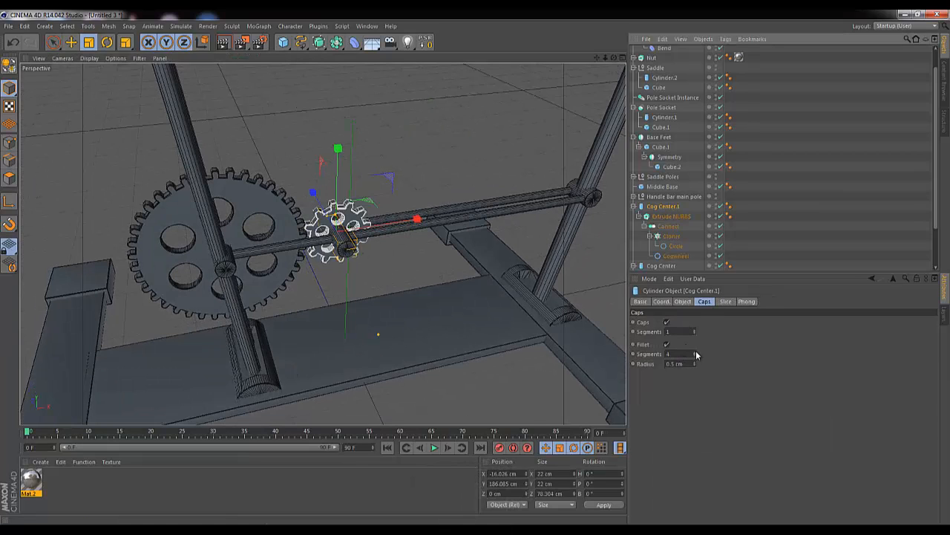
left_click(683, 302)
left_click_drag(707, 330, 698, 336, "shift")
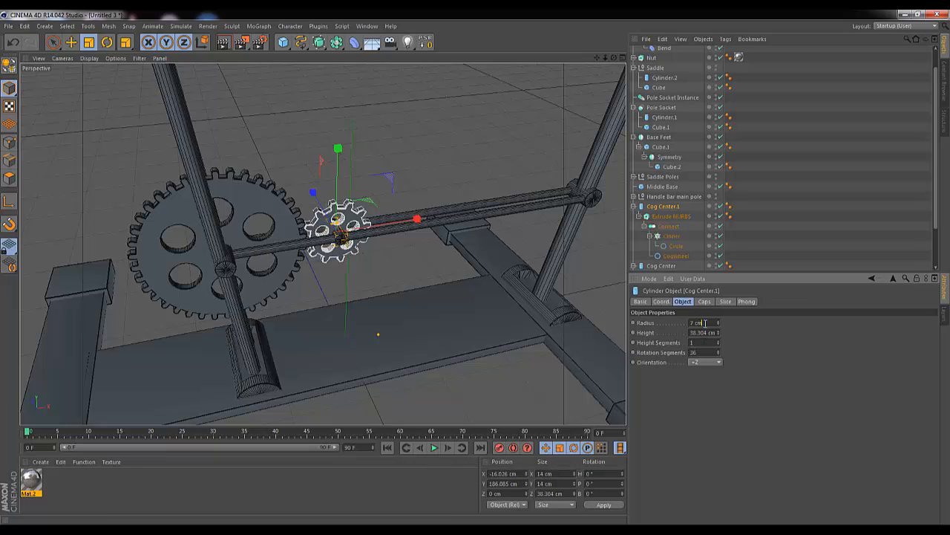
Render the view of the whole bike and compare it with the reference image 4.jpg.
left_click_drag(606, 58, 475, 265)
key("ctrl+r")
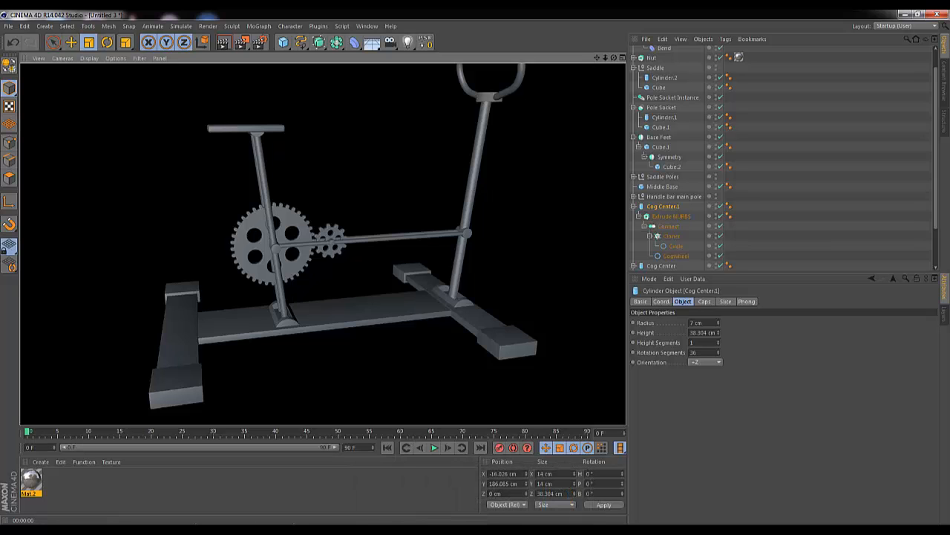
left_click_drag(949, 108, 393, 85)
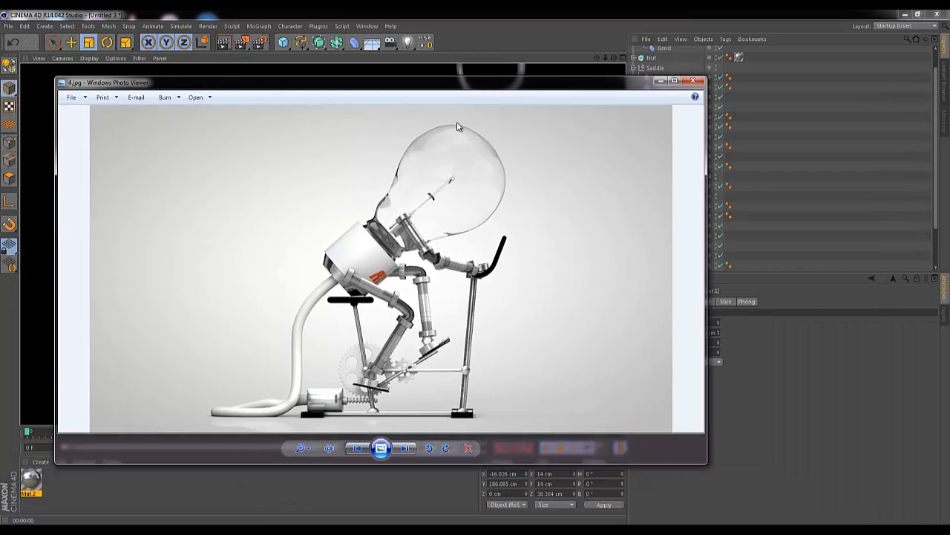
left_click_drag(451, 78, 949, 126)
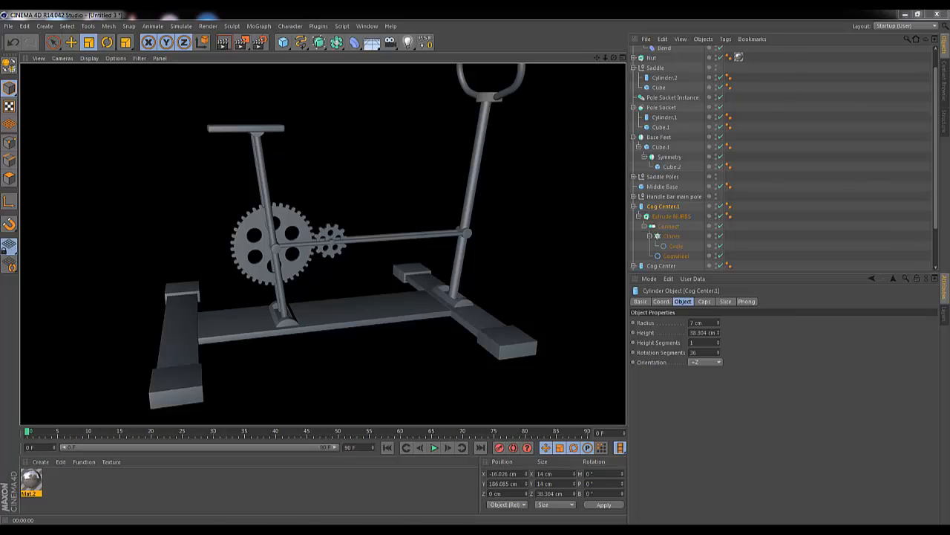
Lengthen the small cog's centre cylinder to about 93.2 cm so it extends past both horizontal poles.
left_click_drag(614, 58, 475, 268)
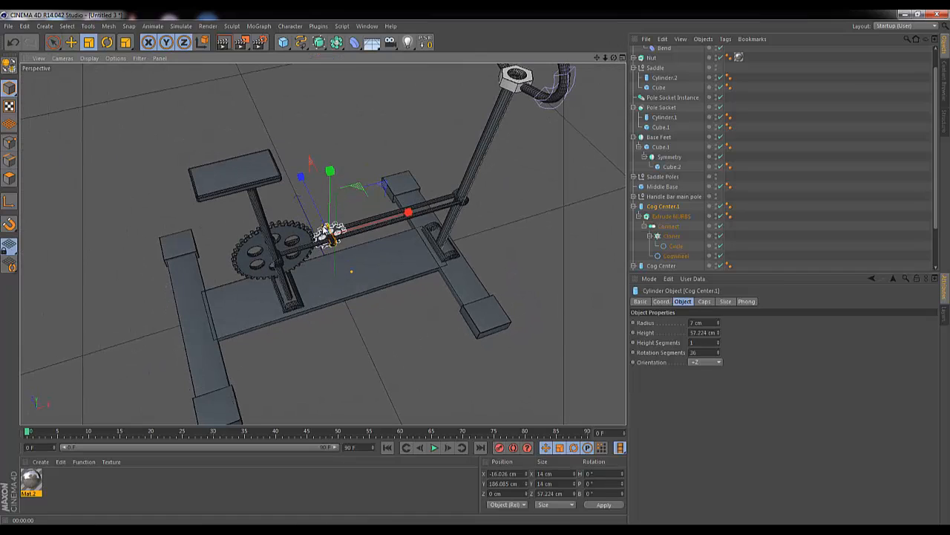
left_click_drag(323, 224, 323, 222)
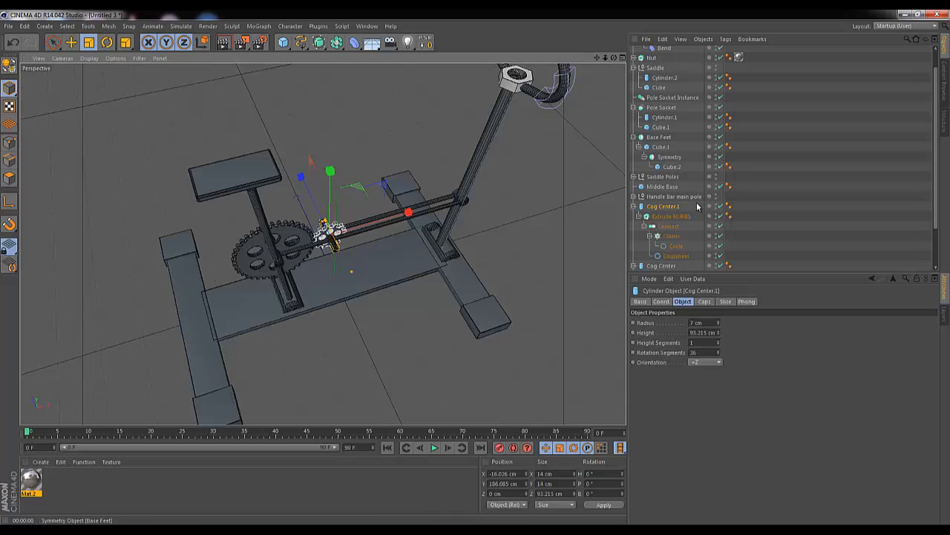
left_click(635, 207)
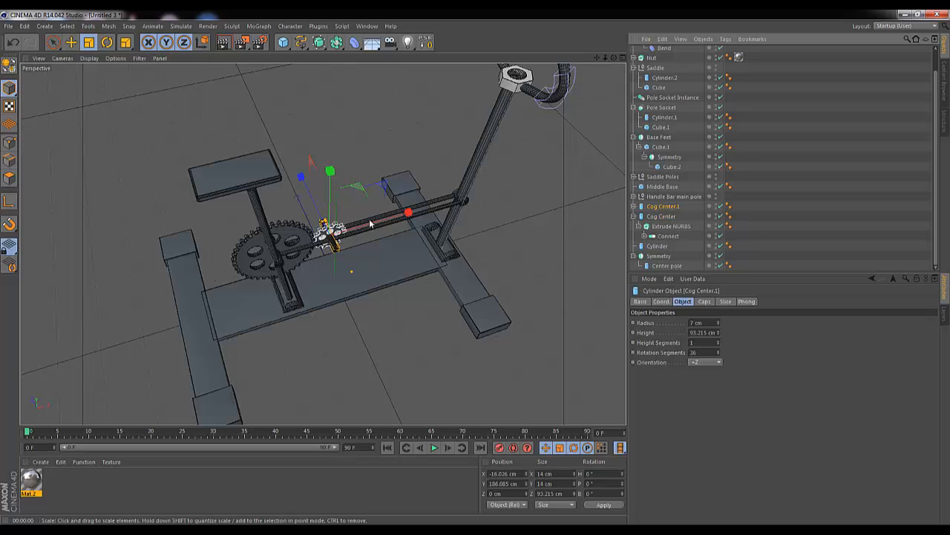
Duplicate the Cog Center.1 cylinder and delete the Extrude NURBS cogwheel from the copy, leaving only the cylinder.
left_click_drag(617, 60, 609, 65)
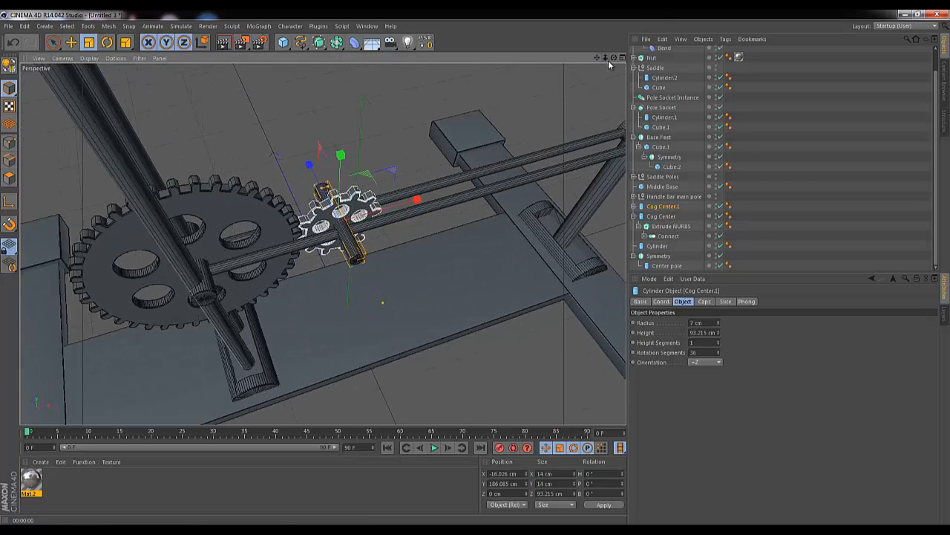
left_click_drag(476, 268, 478, 269)
left_click(635, 206)
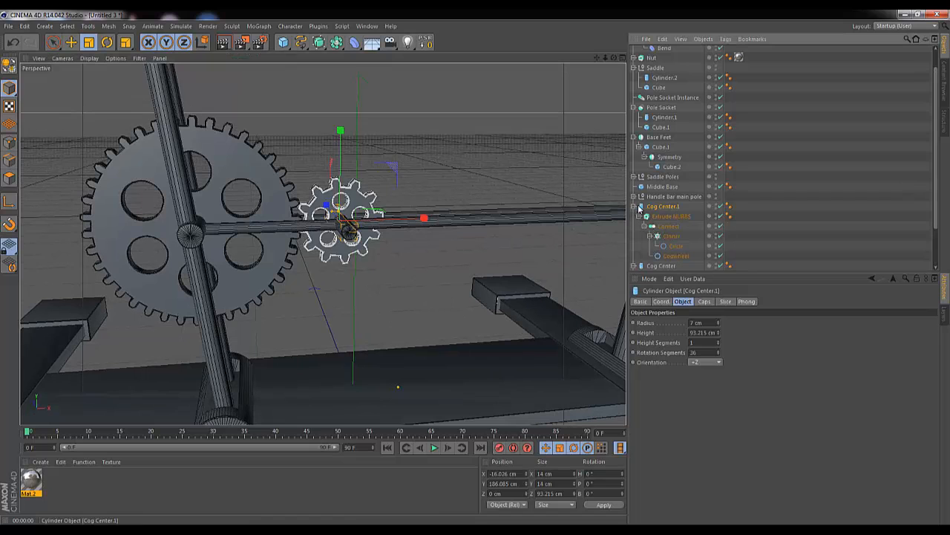
left_click(634, 206)
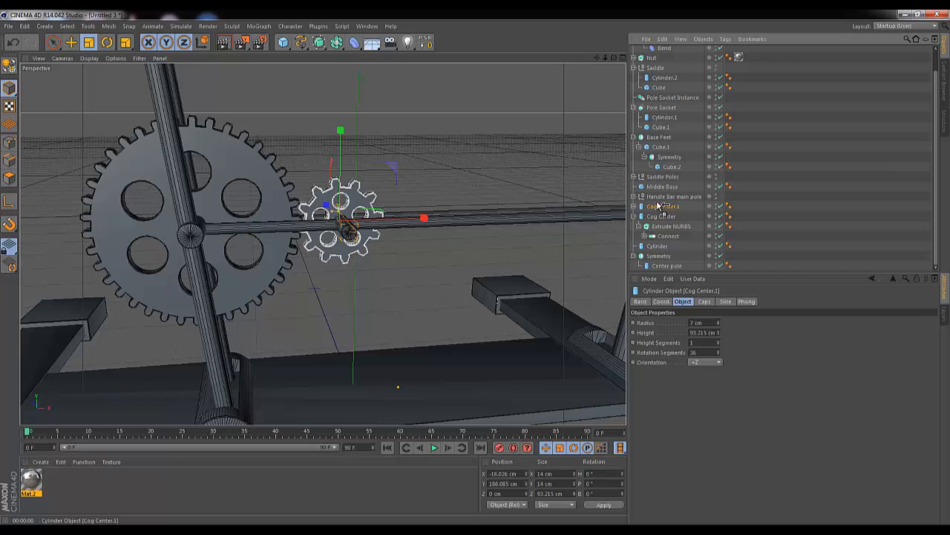
left_click_drag(658, 203, 659, 203, "ctrl")
left_click(635, 206)
key("Delete")
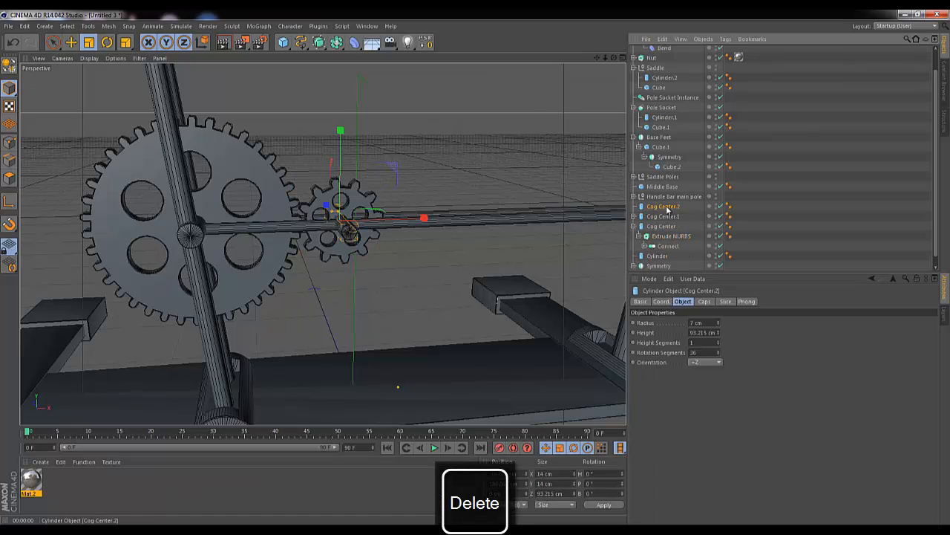
Rename the copied Cog Center.2 cylinder as Peddle Pole.
double_click(667, 210)
type("Peddle")
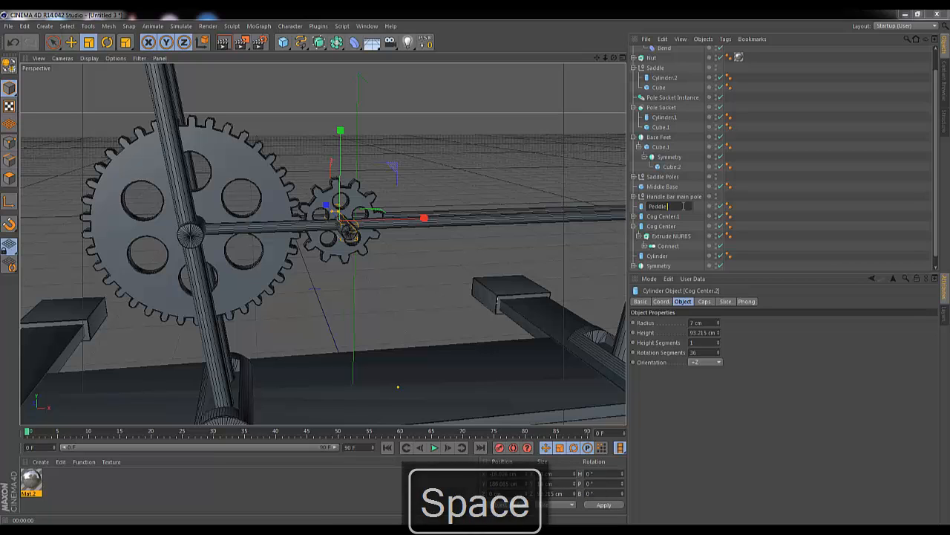
type(" Pole")
key("Return")
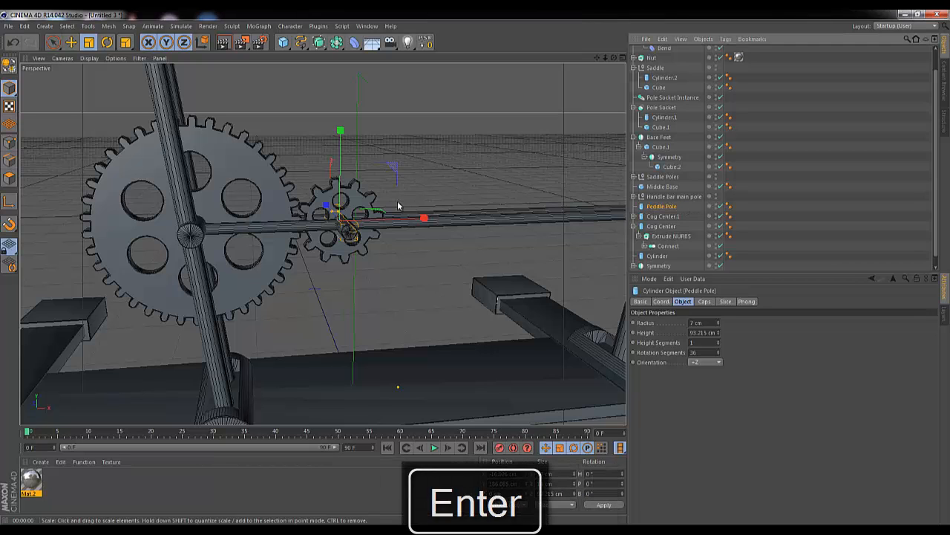
Pull the Peddle Pole cylinder out in front of the small cog to about Z -157.2 cm and set its radius to 3 cm.
key("space")
left_click_drag(327, 207, 377, 255)
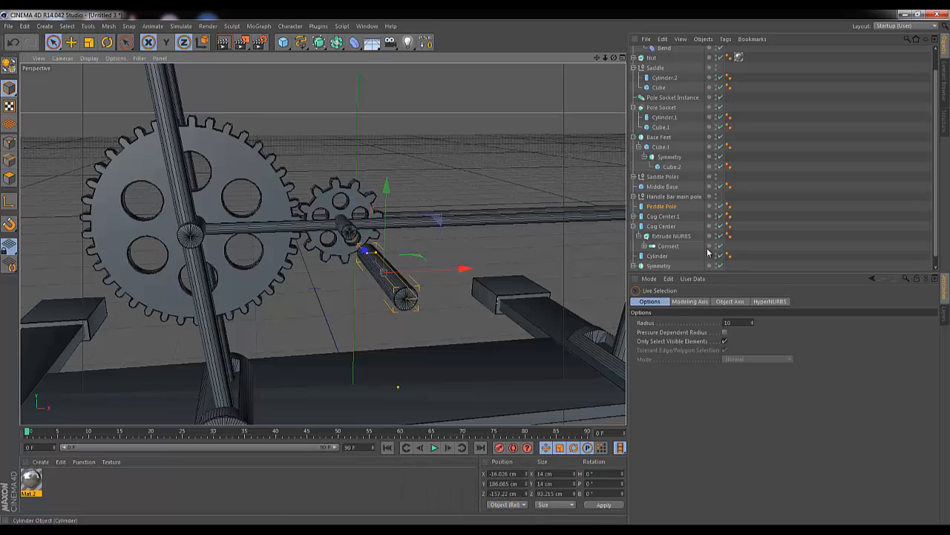
key("ctrl+z")
left_click(665, 207)
left_click(707, 324)
scroll(707, 325, "down", 3)
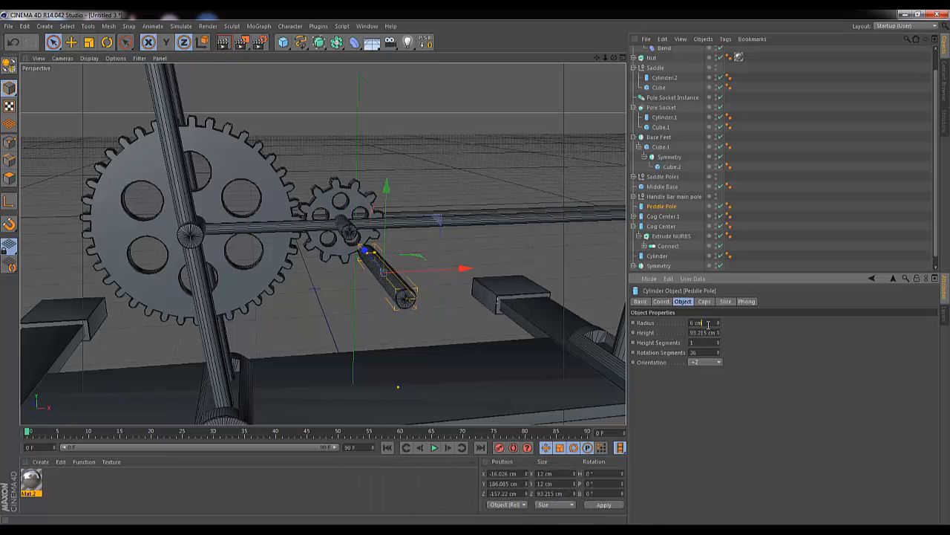
scroll(701, 332, "down", 1)
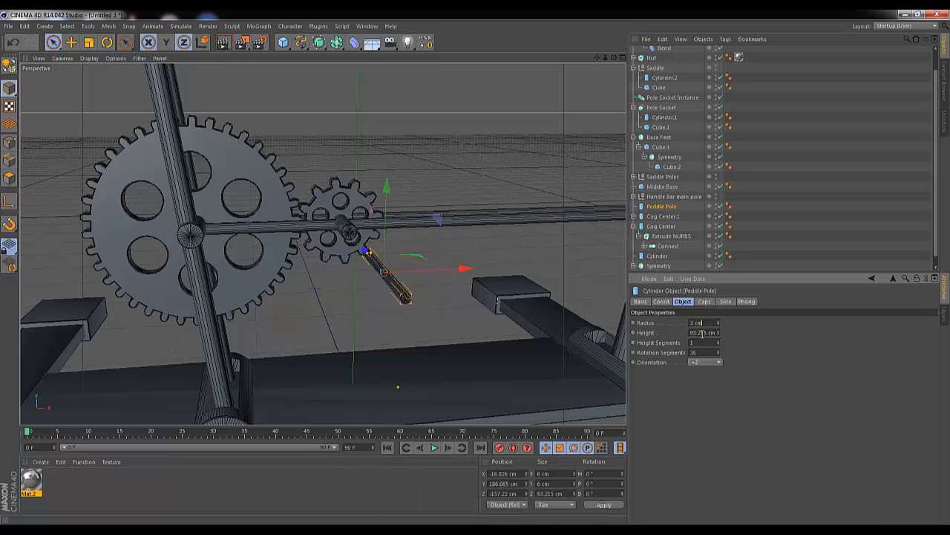
Orient the Peddle Pole along +X and place it against the small cog's axle end at about X -63.2, Y 185.1, Z -36.9 cm.
left_click(719, 372)
left_click_drag(386, 187, 386, 144)
left_click_drag(364, 217, 356, 206)
left_click_drag(371, 131, 369, 160)
left_click_drag(354, 224, 305, 211)
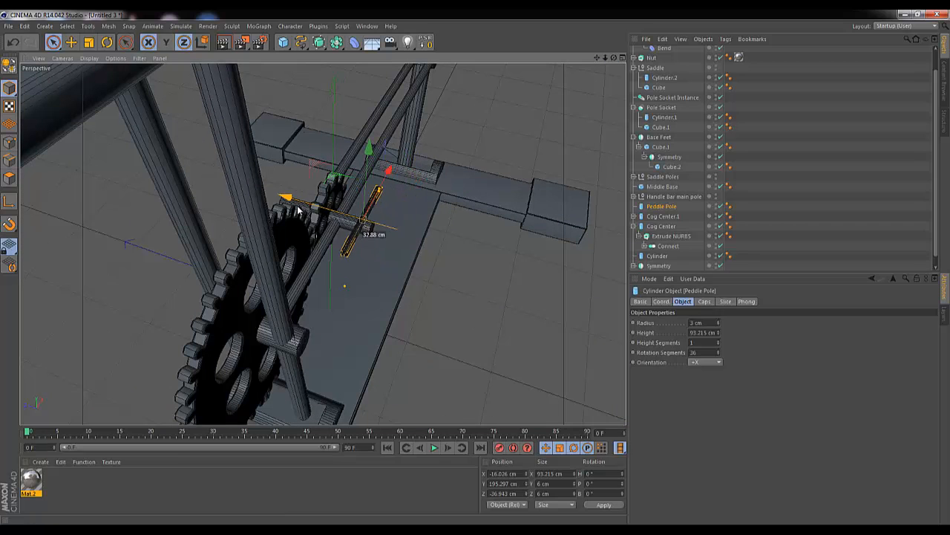
left_click_drag(366, 153, 368, 168)
left_click_drag(613, 58, 466, 268)
left_click_drag(470, 270, 383, 265, "alt")
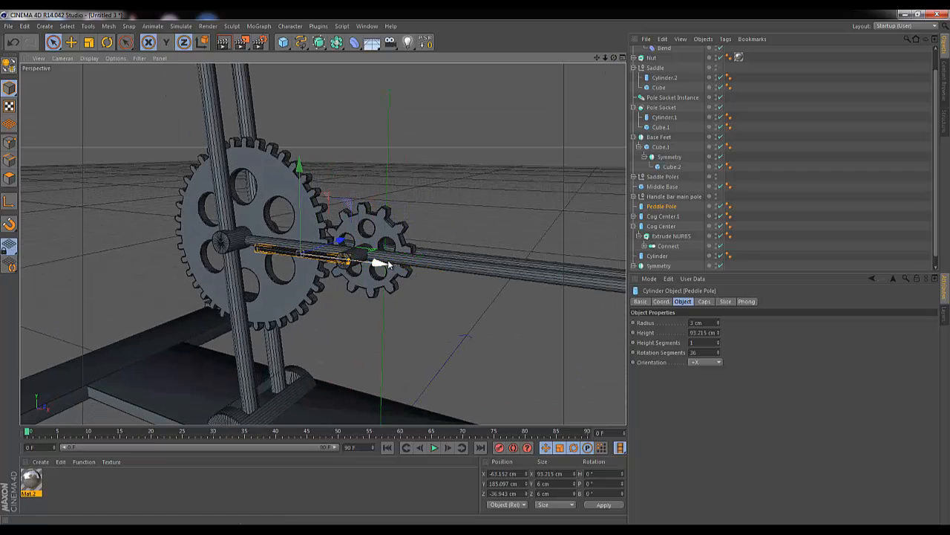
left_click_drag(614, 58, 476, 265)
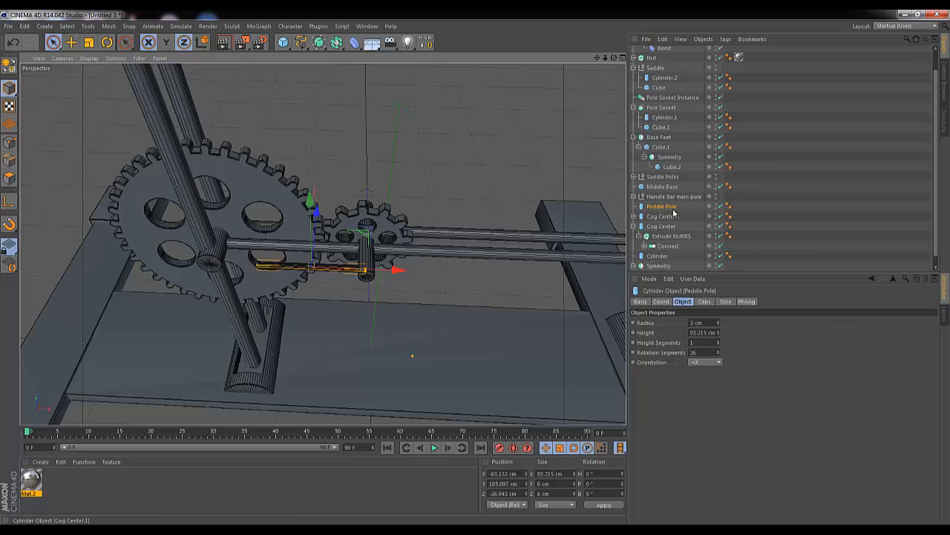
Duplicate the Peddle Pole, orient the copy along +Z and shorten it to about 14.8 cm with a radius of 5.45 cm.
key("ctrl+c")
key("ctrl+v")
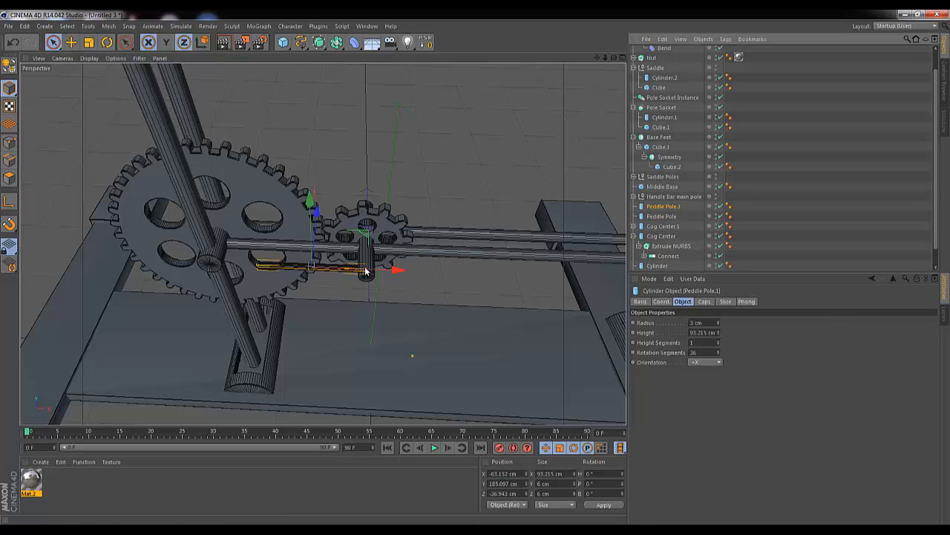
left_click(701, 363)
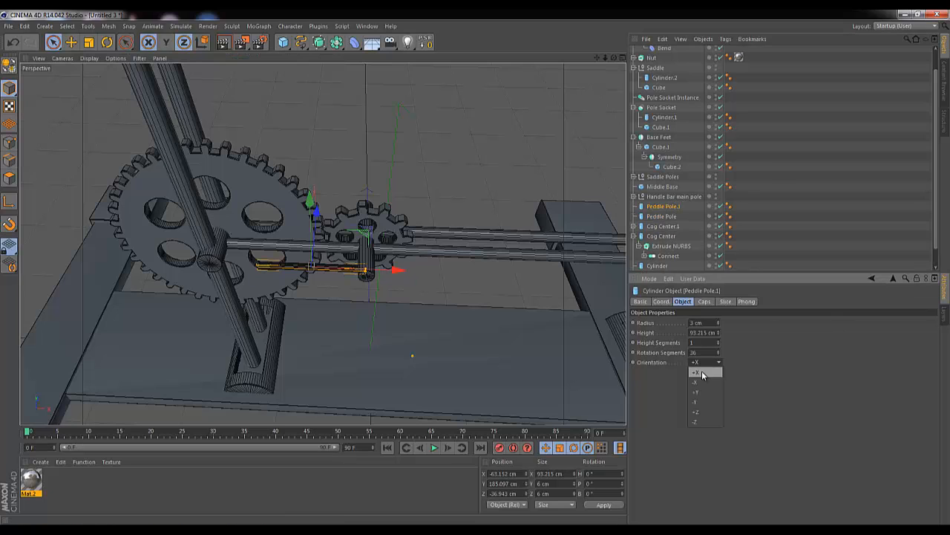
left_click(702, 411)
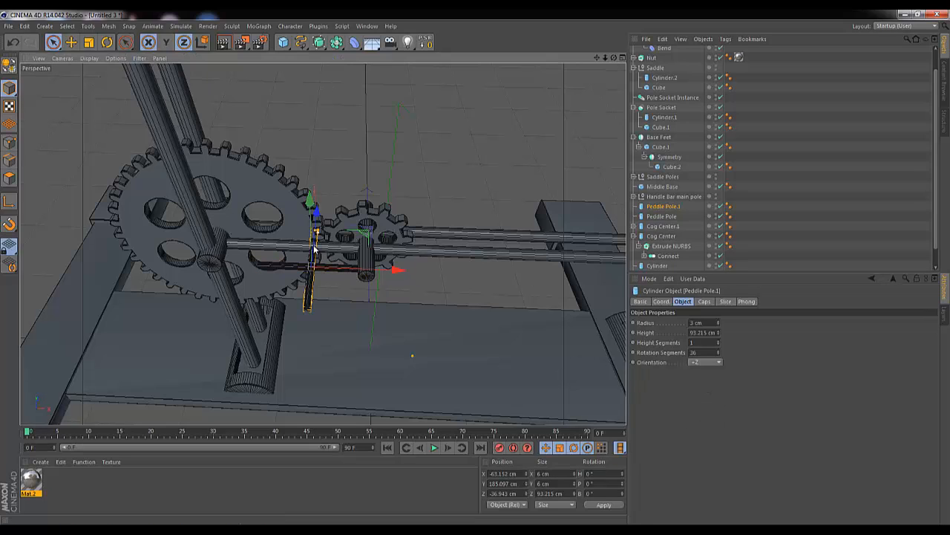
left_click_drag(315, 233, 319, 266)
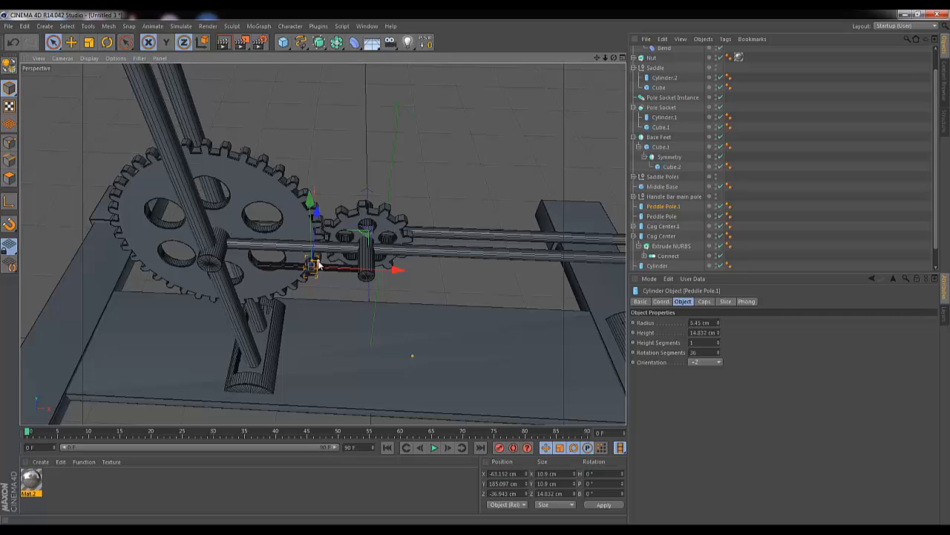
Move Peddle Pole.1 to the crank's free end at about X -107.8, Z -56.8 cm, with height about 45.6 cm and radius about 2.7 cm.
left_click_drag(391, 271, 342, 268)
left_click_drag(614, 58, 357, 285)
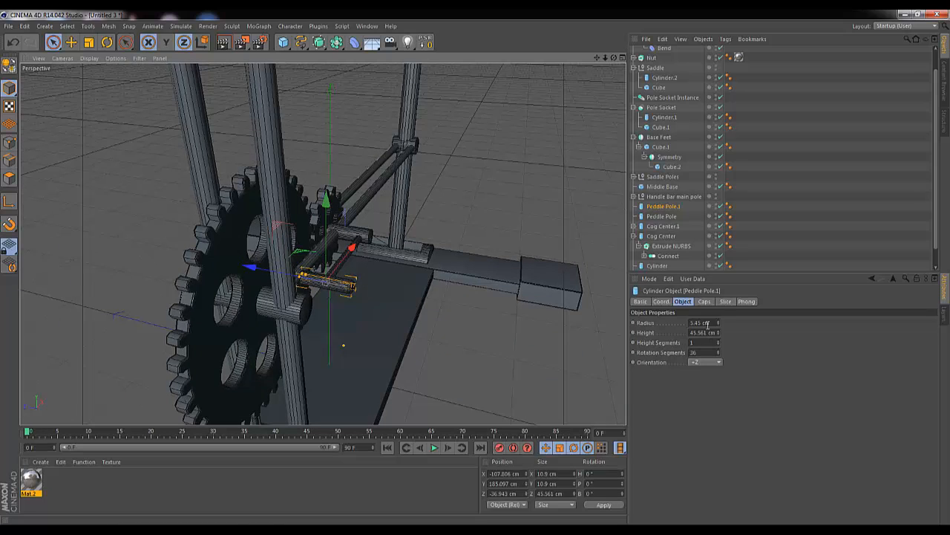
left_click(705, 301)
left_click(666, 345)
left_click_drag(254, 269, 322, 288)
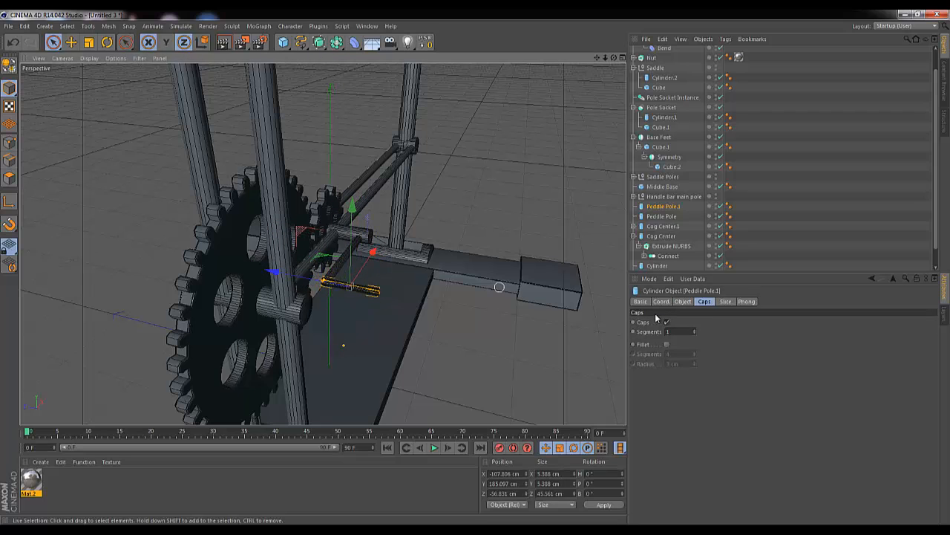
Set Peddle Pole.1's rotation segments to 16 and reduce it to about 1.6 cm radius and 32.8 cm height.
left_click(685, 301)
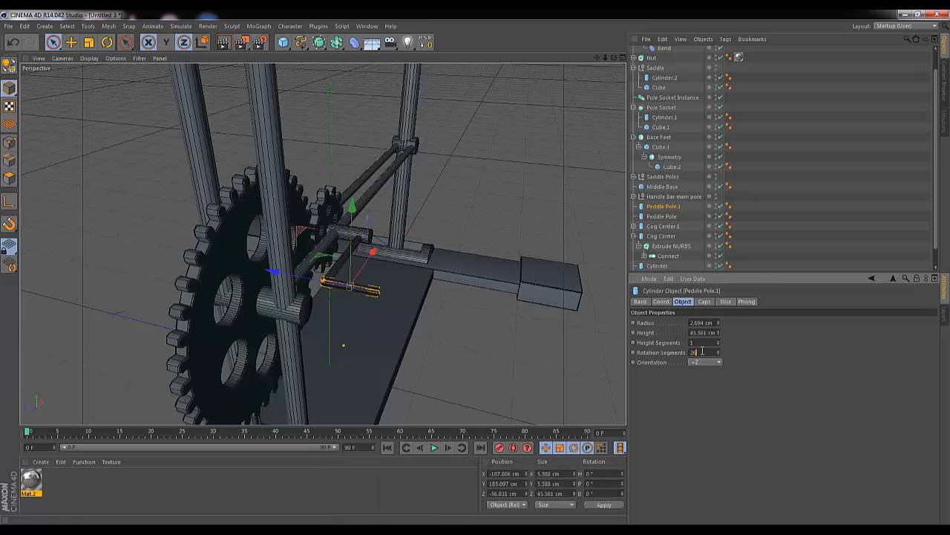
type("s")
left_click_drag(606, 59, 462, 275)
left_click_drag(614, 58, 473, 269)
key("ctrl+z")
left_click_drag(597, 58, 477, 267)
left_click(701, 353)
key("shift+Down")
key("shift+Down")
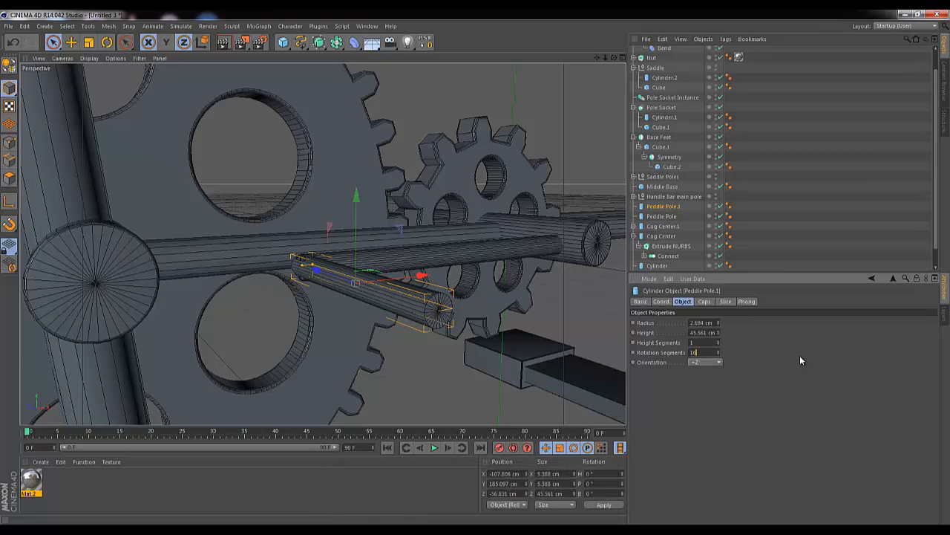
key("Up")
key("Down")
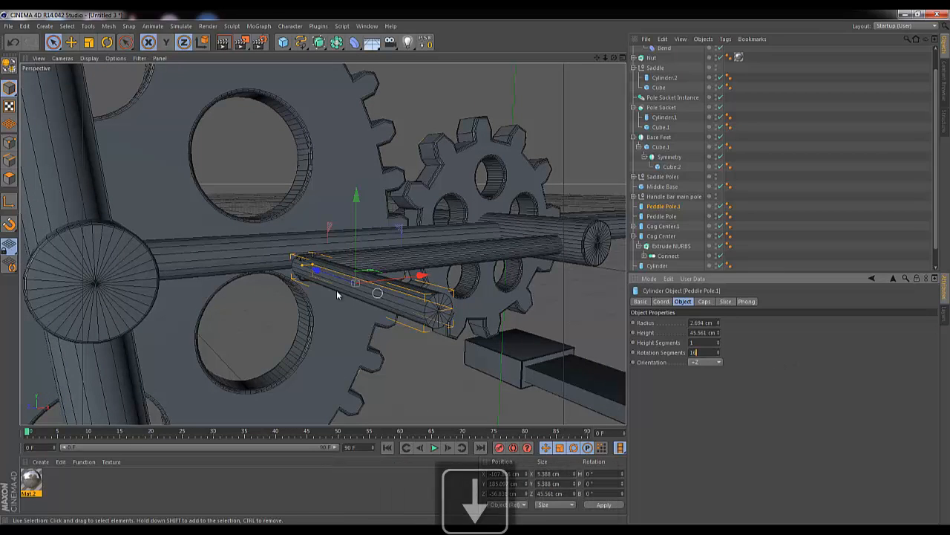
left_click_drag(302, 268, 304, 361)
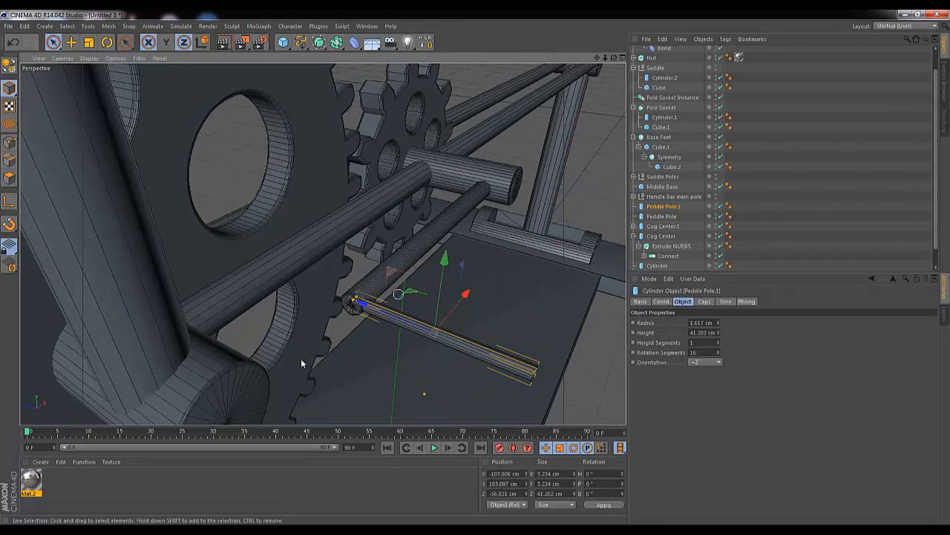
left_click_drag(362, 304, 320, 57)
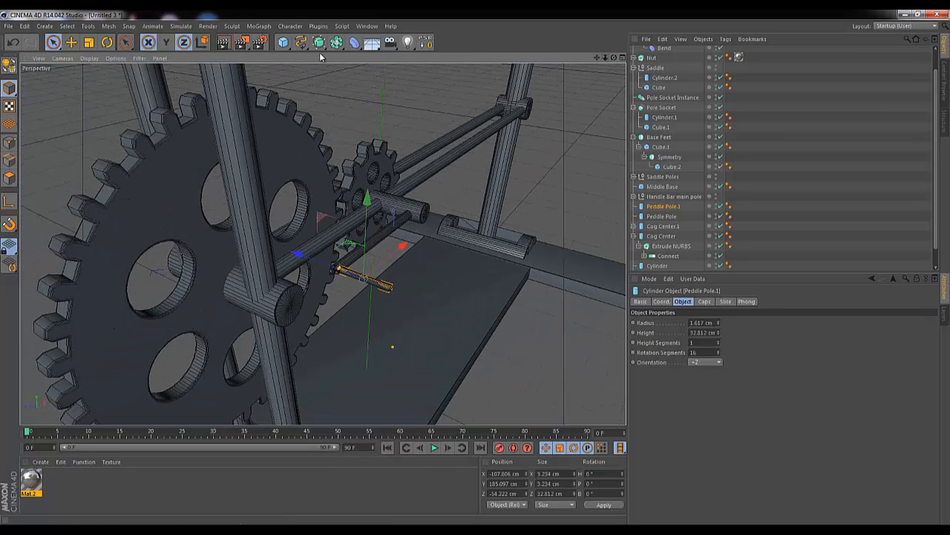
Add a cube at Peddle Pole.1 and scale it into a flat pedal plate of about 73.7 × 2.4 × 28.7 cm.
left_click(284, 43, "alt")
left_click_drag(376, 88, 381, 261)
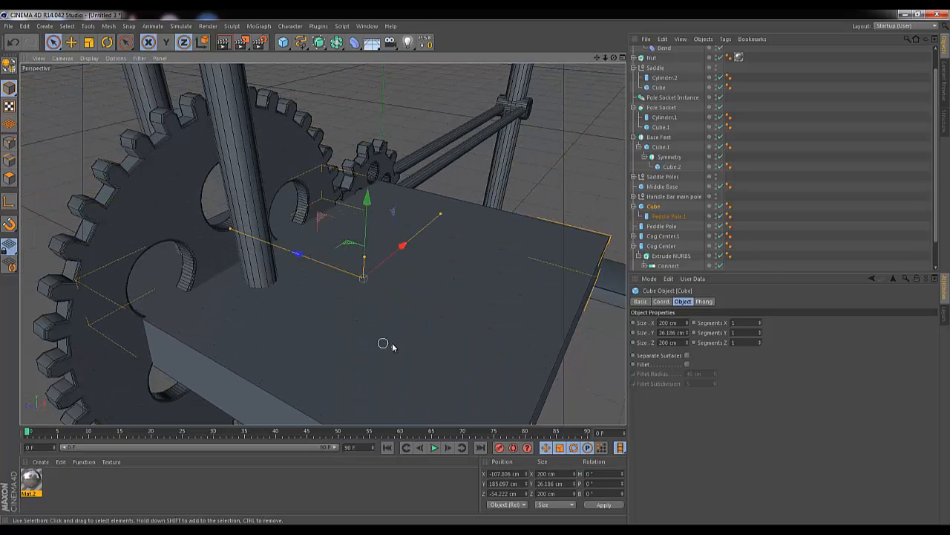
left_click_drag(439, 214, 418, 270)
left_click_drag(231, 225, 344, 276)
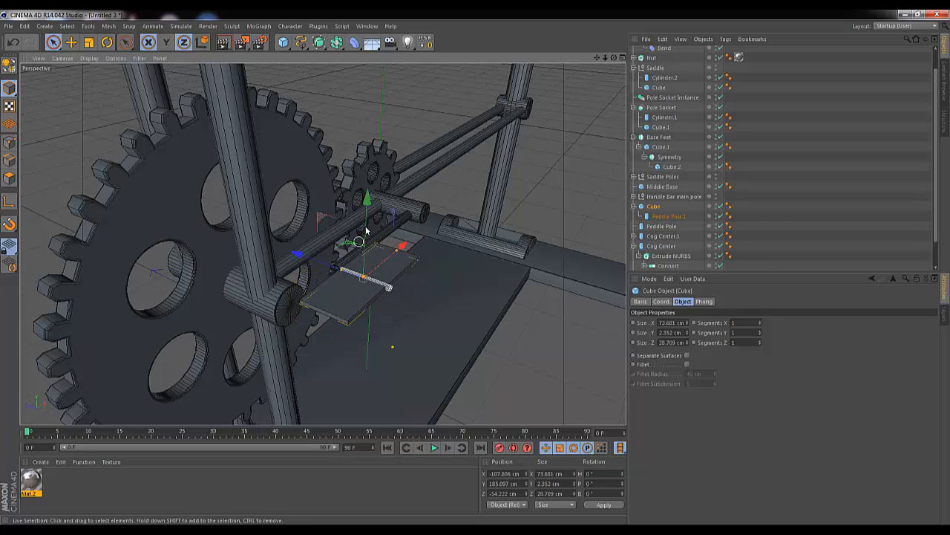
Undo the cube's upward move and take Peddle Pole.1 out of the cube's hierarchy.
left_click_drag(369, 205, 369, 202)
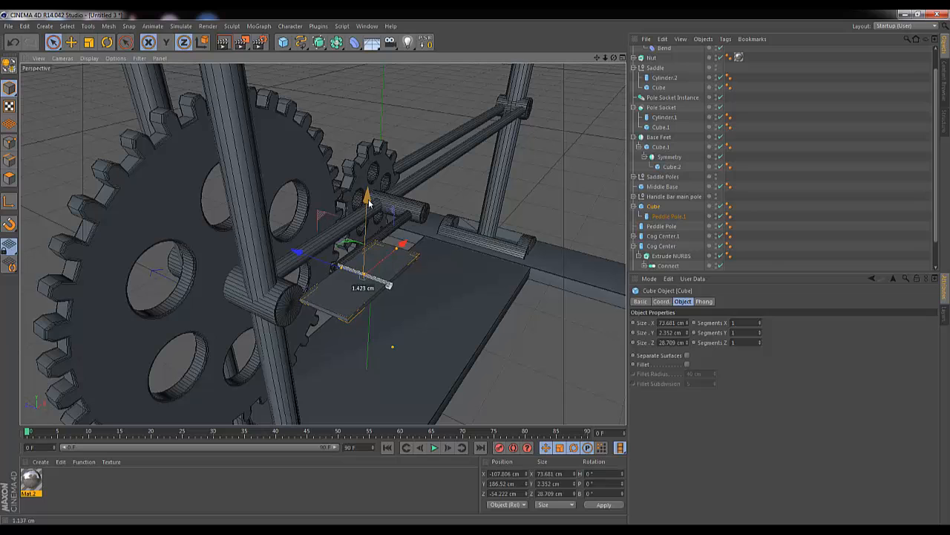
key("ctrl+z")
key("ctrl+z")
key("ctrl+z")
left_click(656, 216)
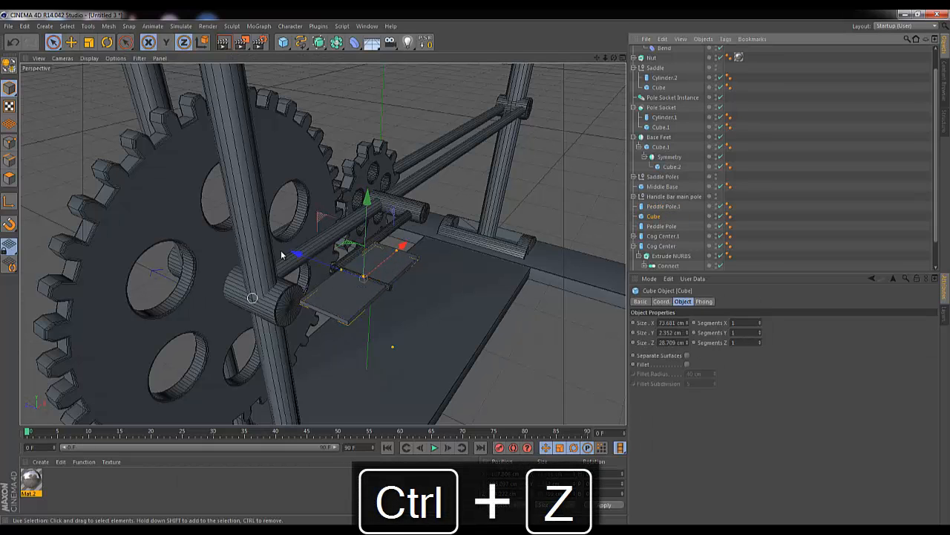
left_click_drag(368, 202, 367, 198)
key("ctrl+z")
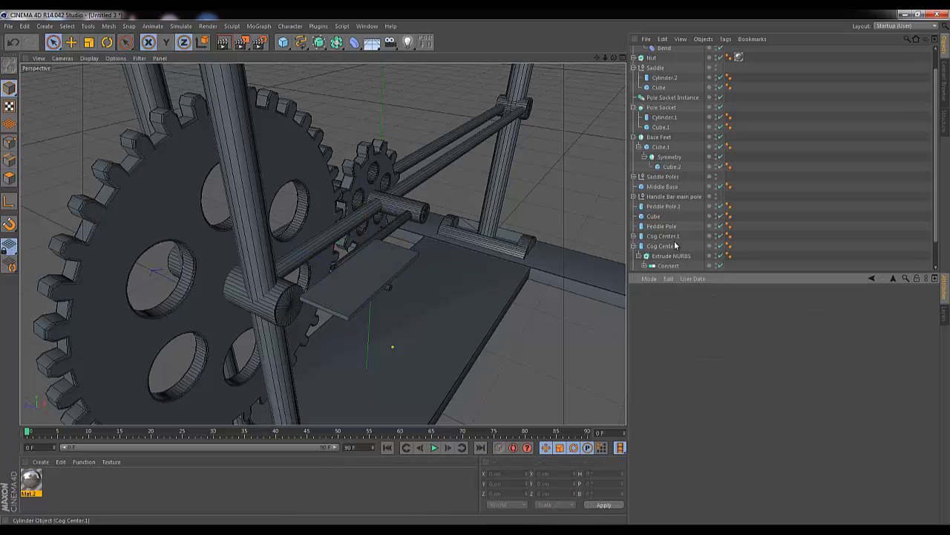
Raise the pedal plate cube to about Y 186.5 cm and shift it outward to about Z -57.4 cm.
left_click(656, 216)
left_click_drag(368, 203, 368, 198)
left_click_drag(295, 252, 301, 254)
left_click_drag(614, 58, 476, 272)
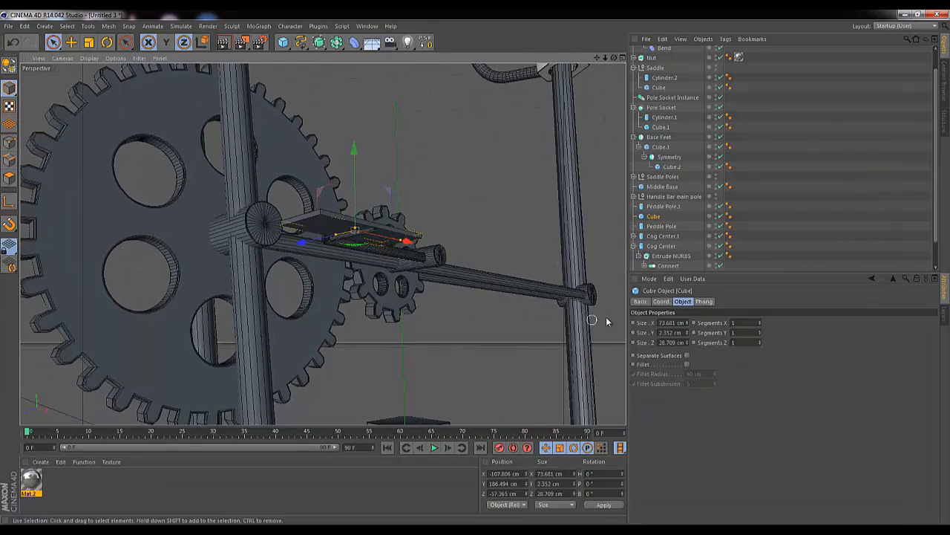
Rename the pedal plate cube as Peddle and the Peddle Pole.1 cylinder as Peddle pole.
double_click(654, 216)
type("Peddle")
key("Return")
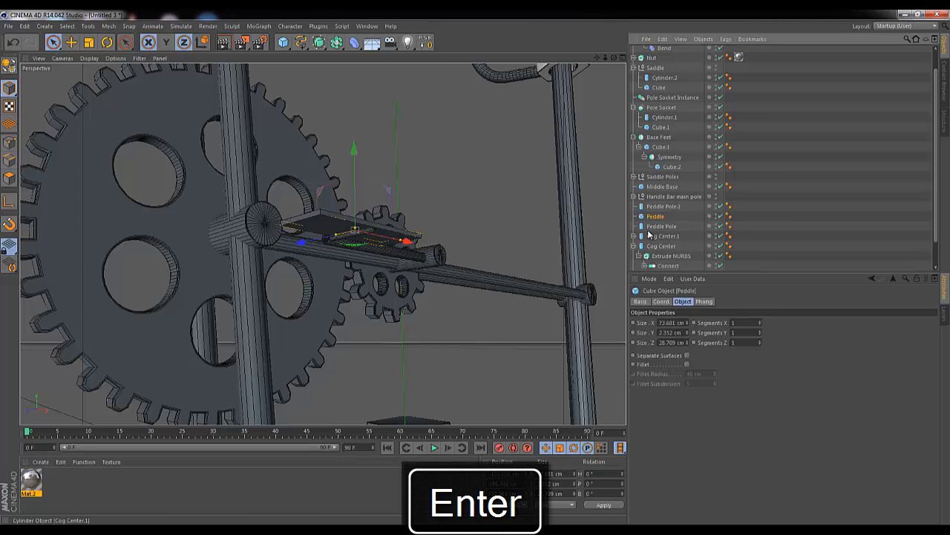
left_click(658, 206)
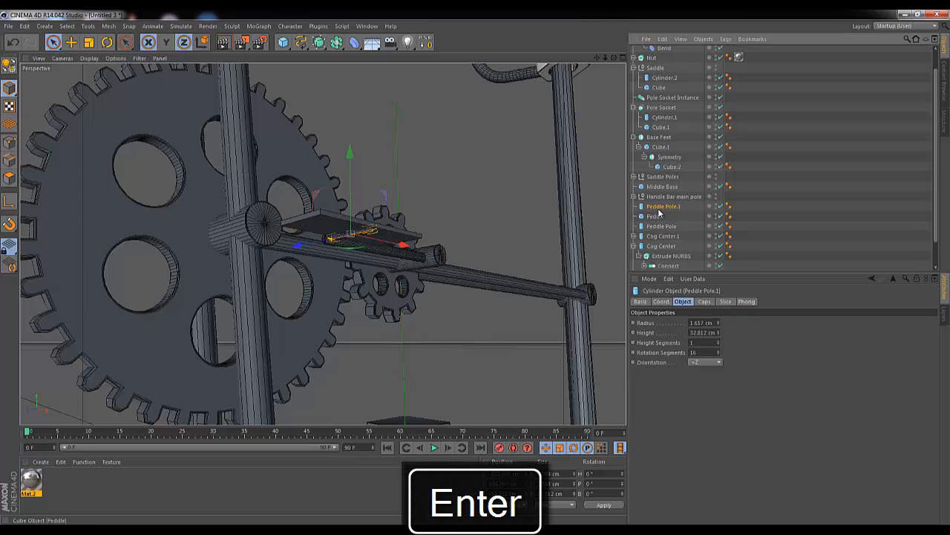
double_click(659, 207)
type("Peddle pole")
key("Return")
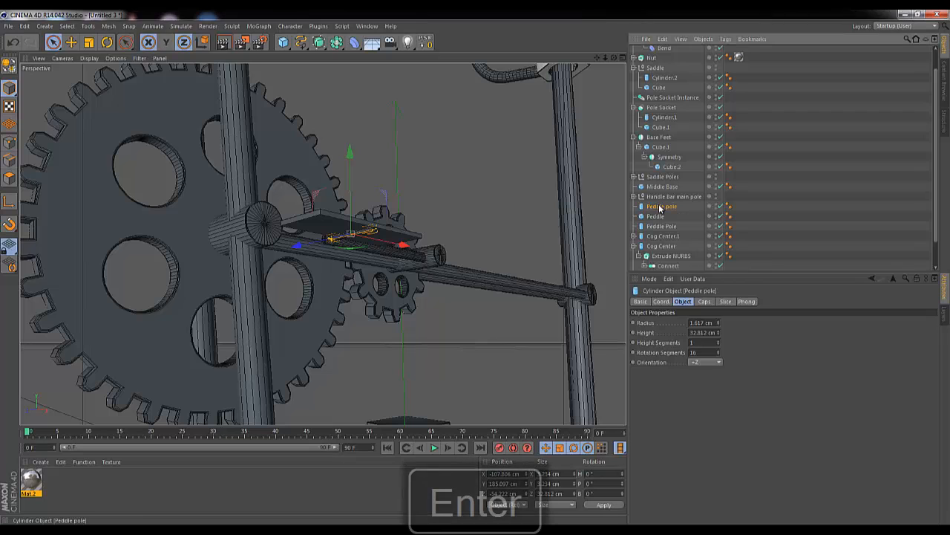
Group the pedal plate and its two poles into a null named Peddle.
left_click(657, 227, "shift")
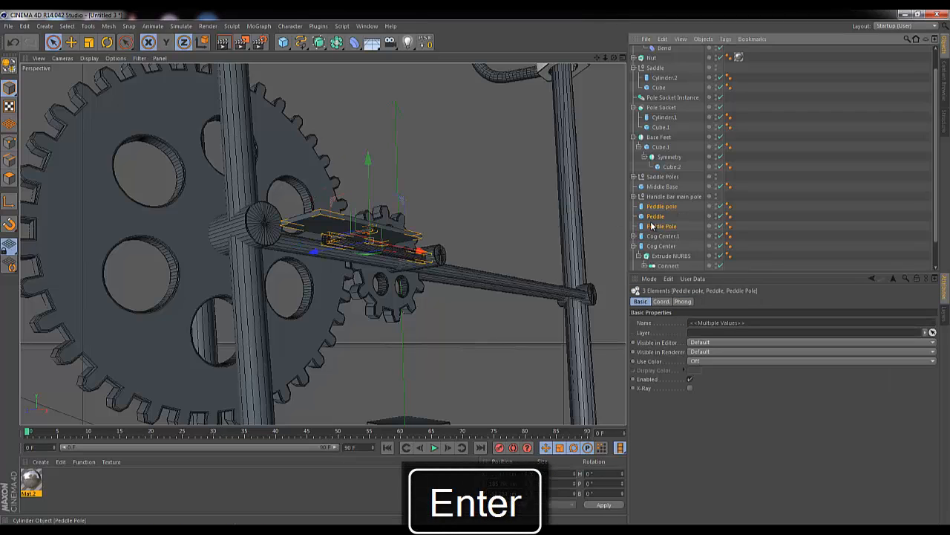
key("alt+g")
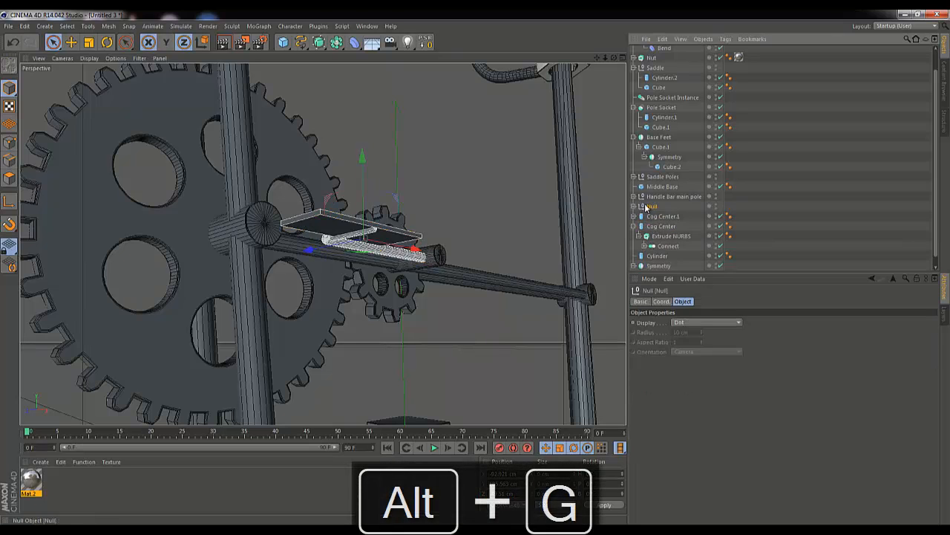
double_click(651, 207)
type("Peddle")
key("Return")
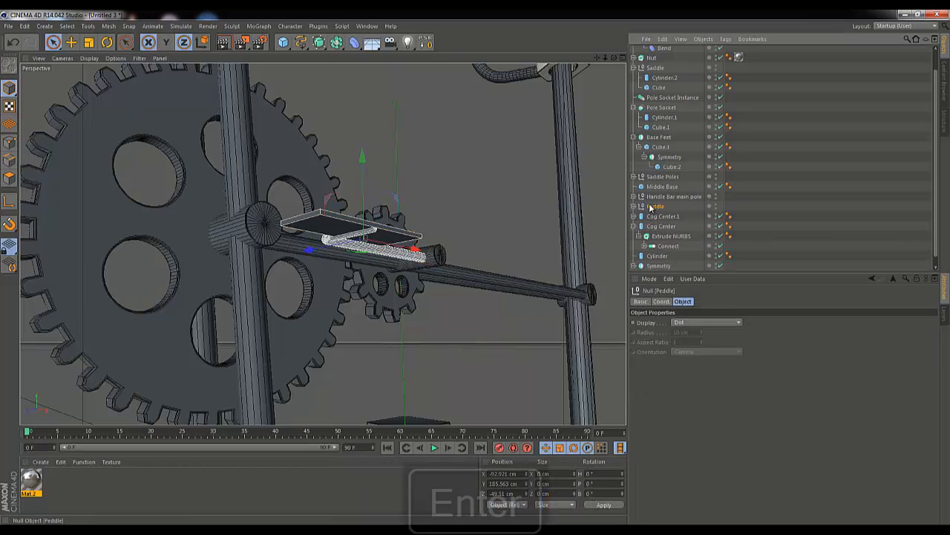
Duplicate the Peddle group and move the copy to the other side of the small cog at about Z 29.3 cm.
left_click_drag(614, 58, 467, 271)
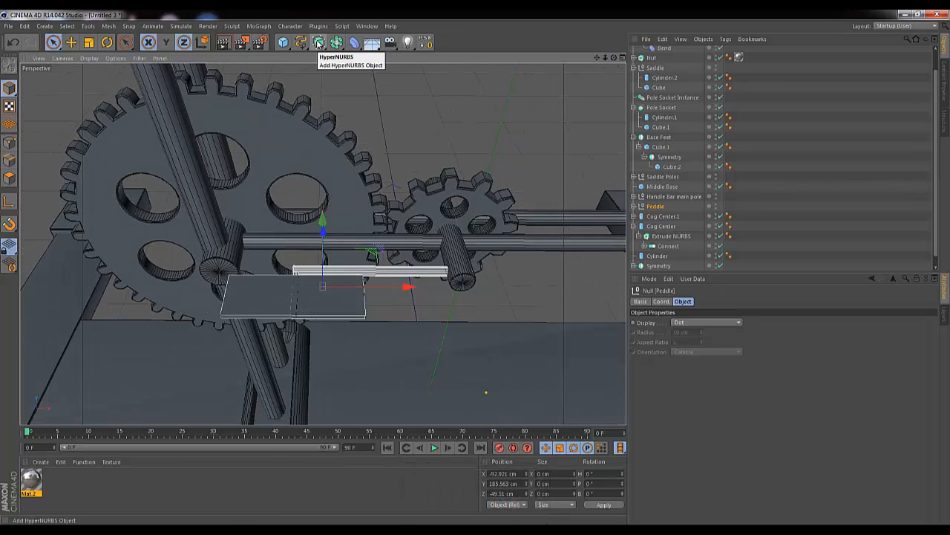
left_click_drag(652, 210, 664, 207)
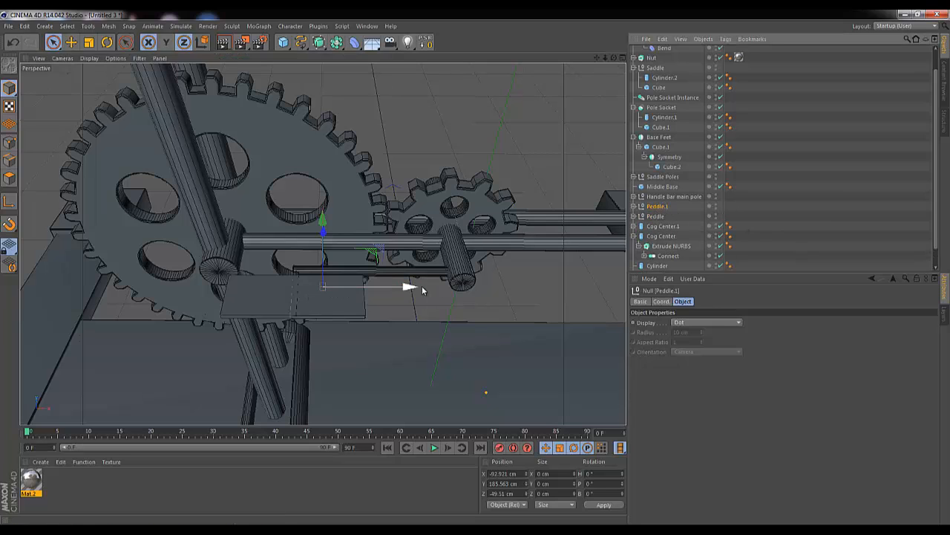
left_click_drag(615, 58, 475, 267)
left_click_drag(350, 259, 477, 302)
left_click_drag(606, 61, 476, 267)
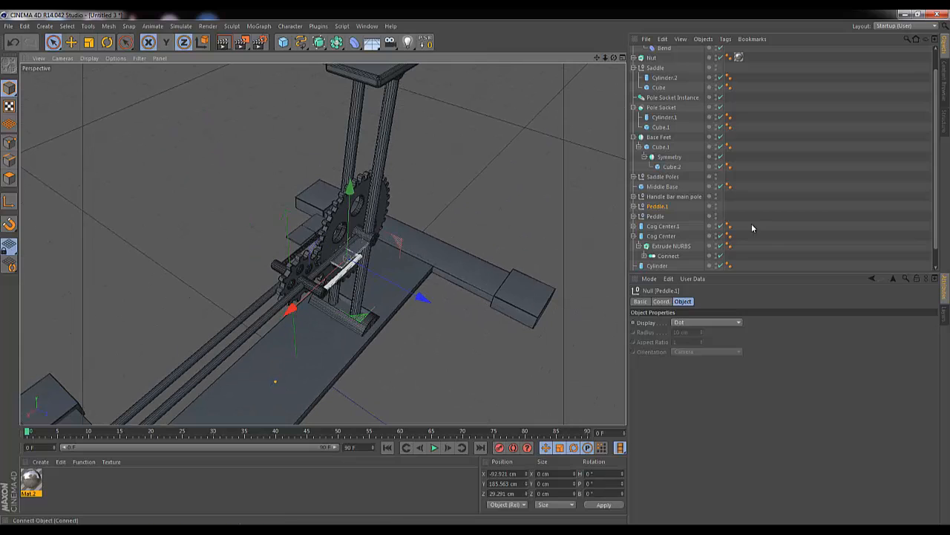
In the copied pedal group, move the plate and short pole to about world X 65.3 cm and the long pole to about X 126 cm.
left_click(634, 206)
left_click(660, 216)
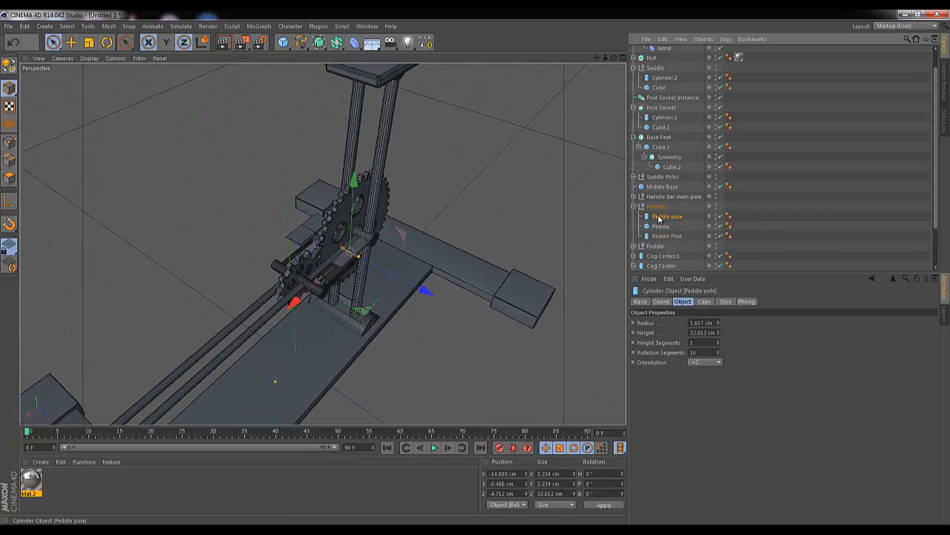
left_click(660, 228, "shift")
left_click_drag(292, 301, 200, 376)
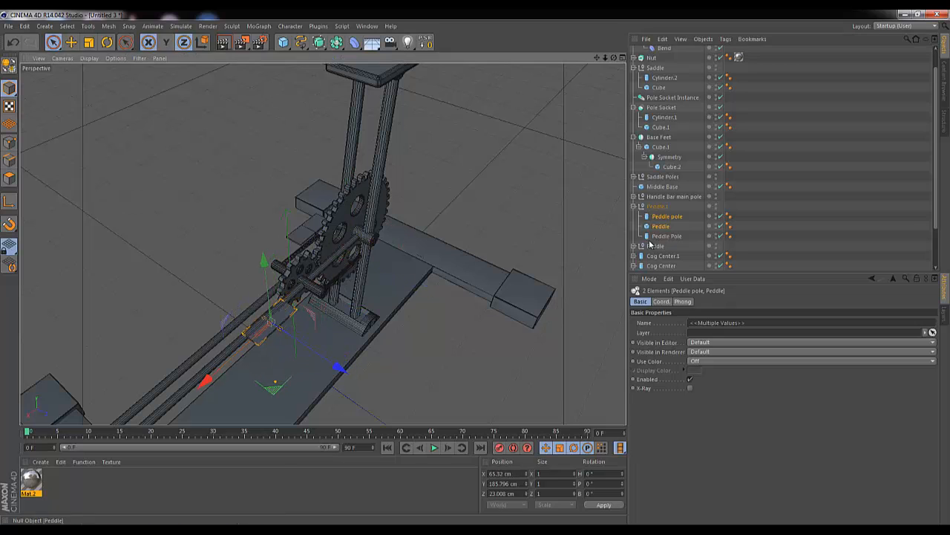
left_click(667, 237)
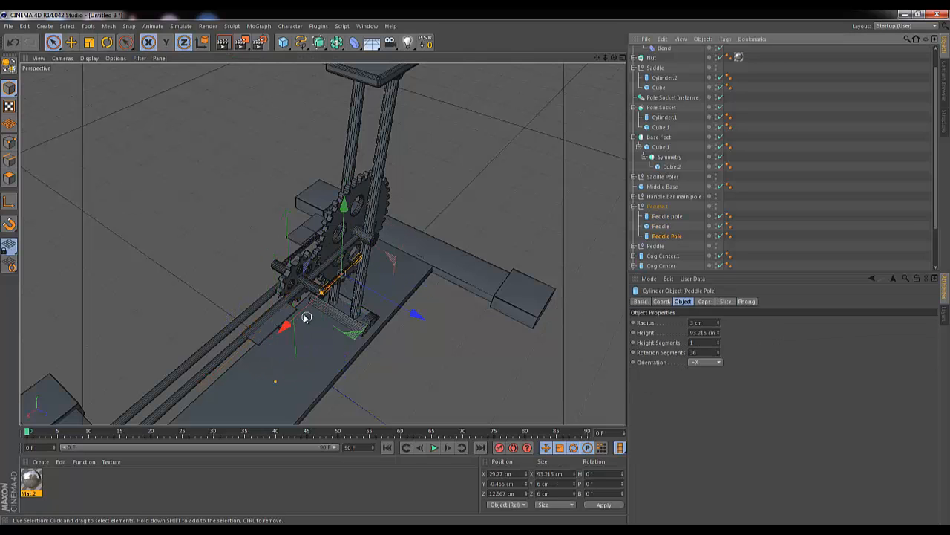
left_click_drag(295, 321, 351, 343)
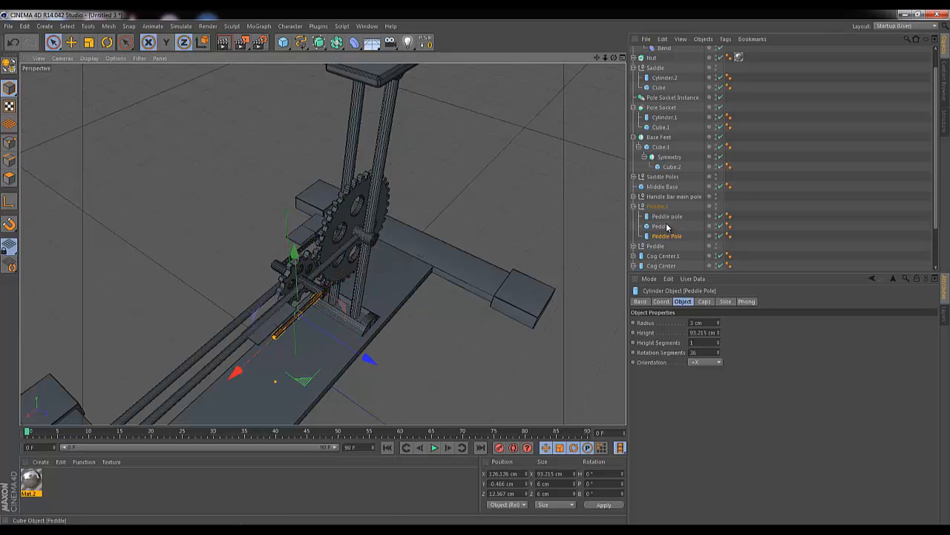
Shift the copied pedal's plate and short pole outward to meet the long pole, placing the short pole at about X 168.1 cm, Z 29.9 cm.
left_click(667, 227)
left_click(669, 218, "shift")
left_click_drag(344, 372, 379, 394)
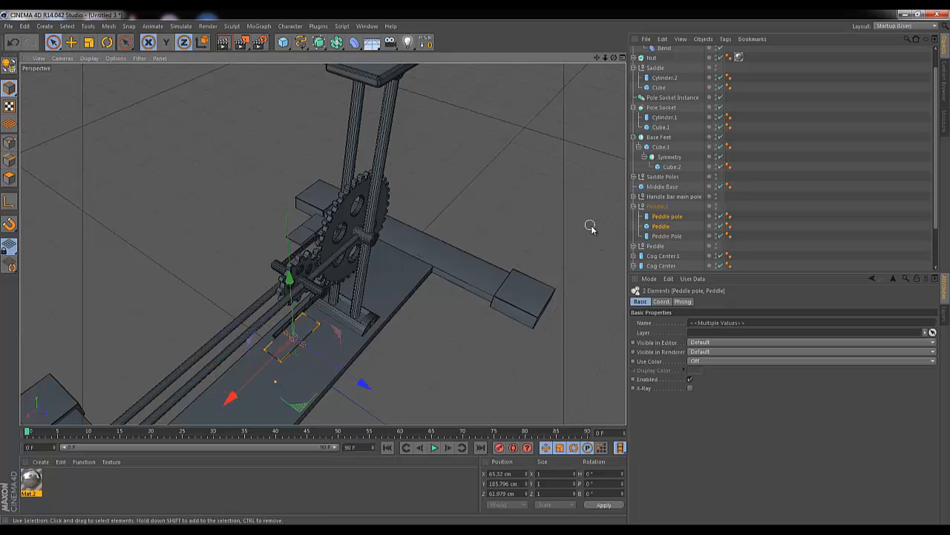
left_click_drag(237, 395, 241, 401)
left_click(666, 216)
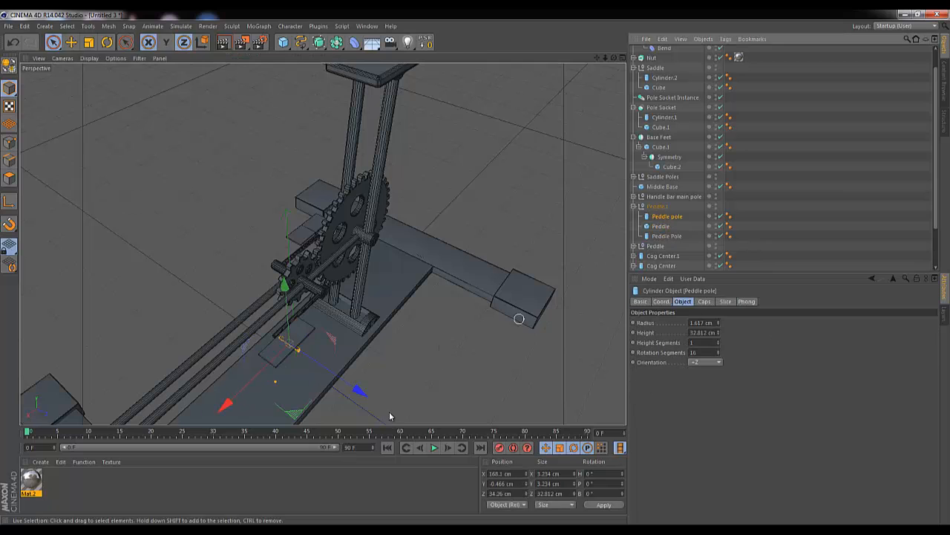
left_click_drag(365, 390, 359, 395)
left_click_drag(615, 62, 475, 268)
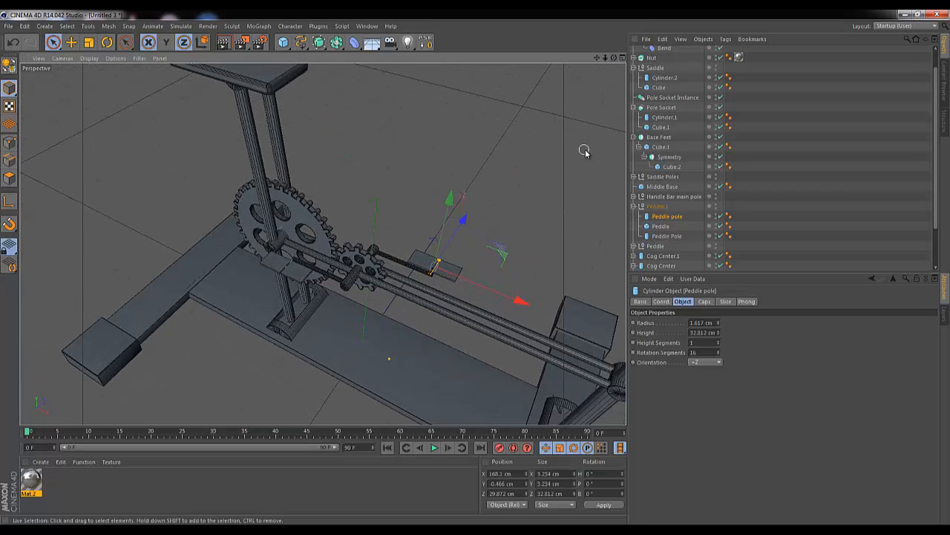
left_click(634, 207)
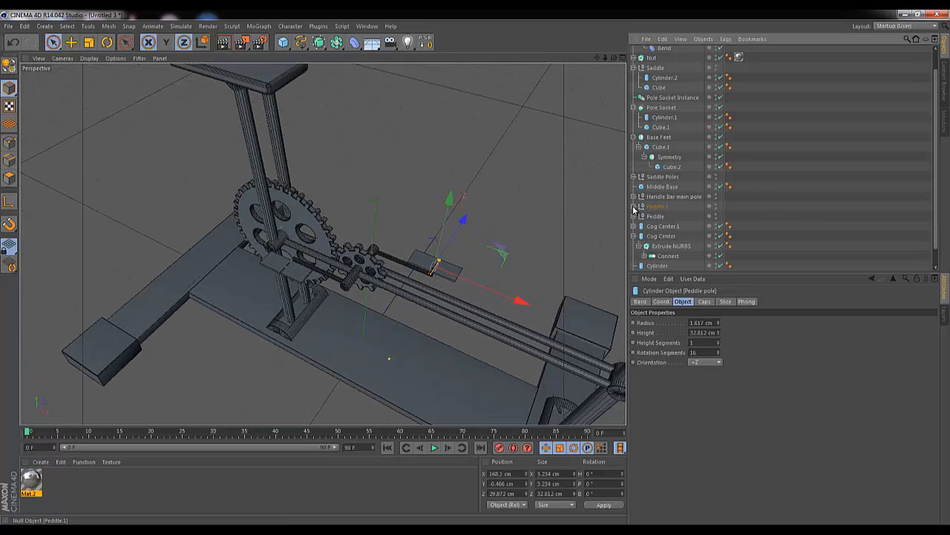
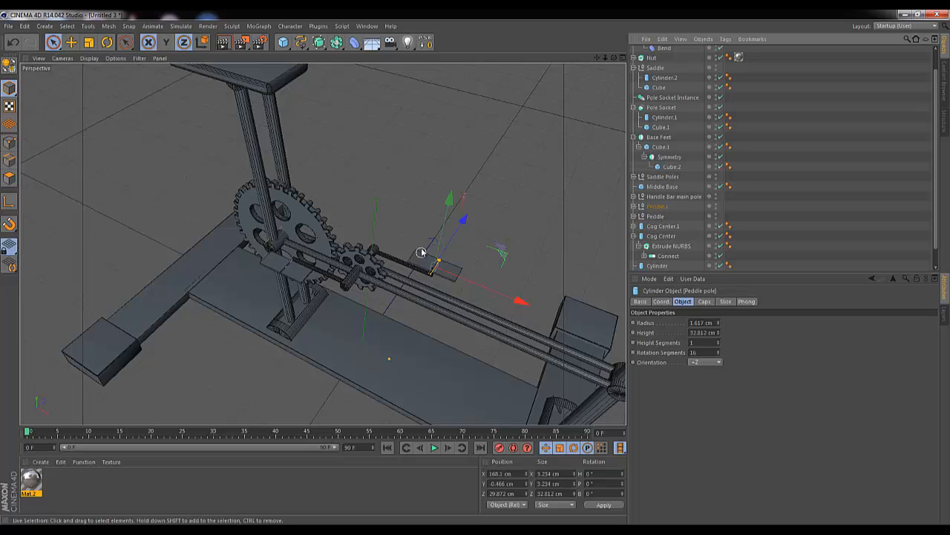
Make both pedal groups, Peddle and Peddle.1, children of the small cog's axle cylinder, Cog Center.1.
left_click(657, 206)
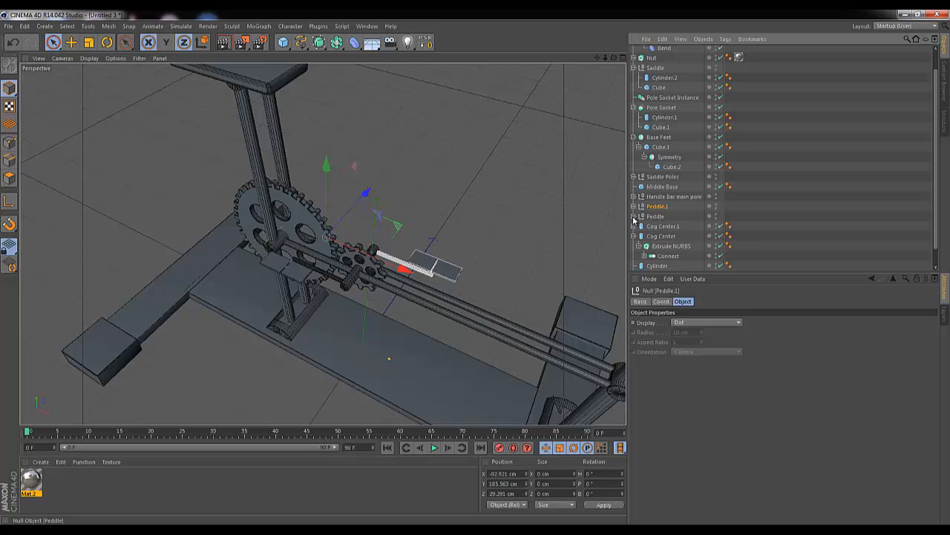
left_click(638, 216)
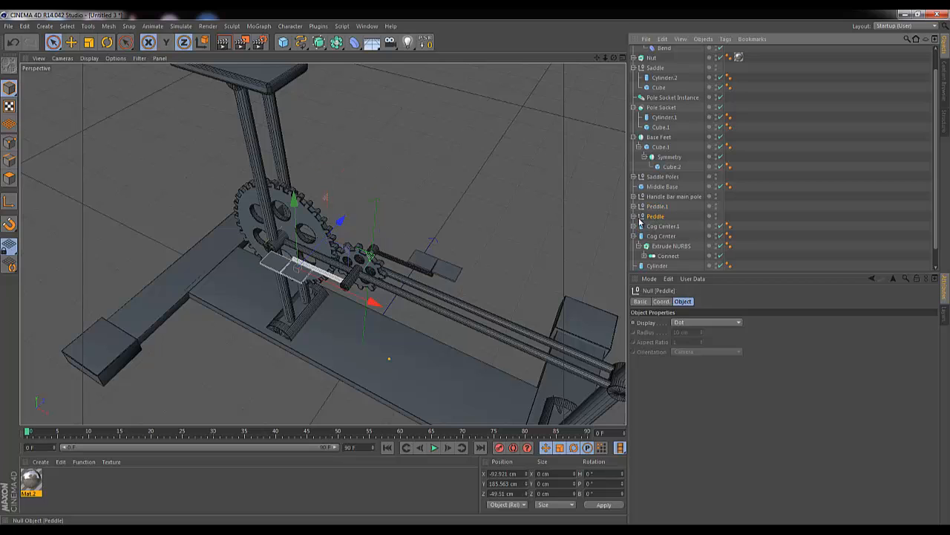
left_click(662, 226)
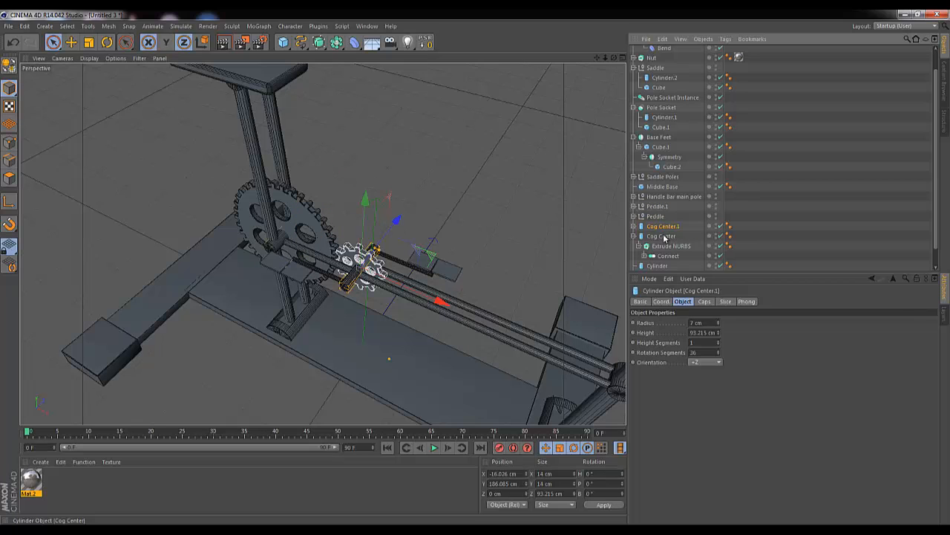
left_click(663, 236)
left_click(654, 227)
left_click(633, 227)
left_click(658, 206)
left_click(656, 216, "ctrl")
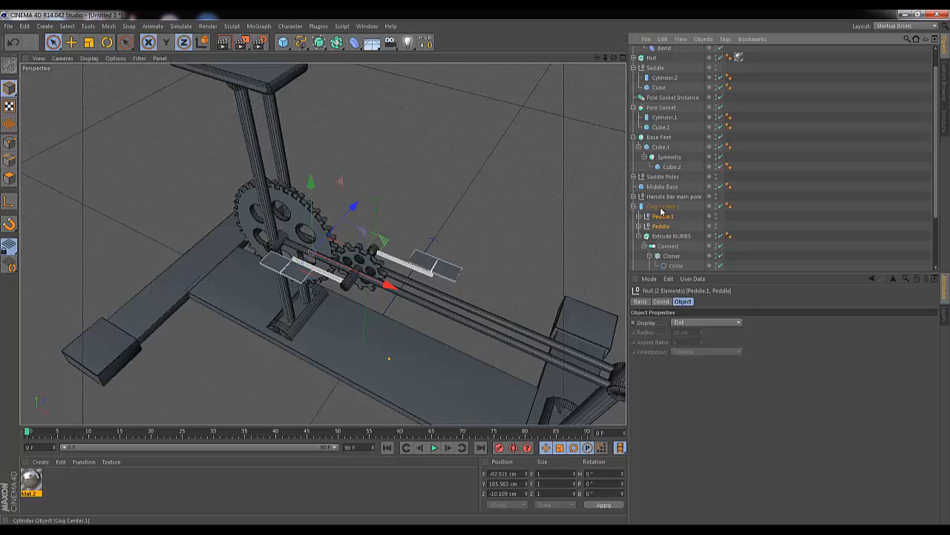
Rotate Cog Center.1 together with its pedals to a bank angle of about -27.8°.
left_click(661, 207)
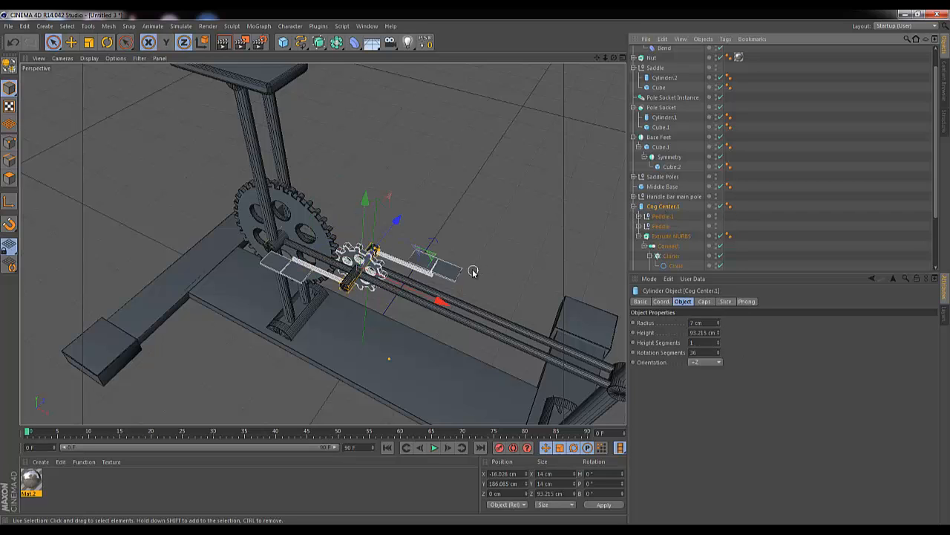
key("r")
left_click_drag(397, 255, 379, 227)
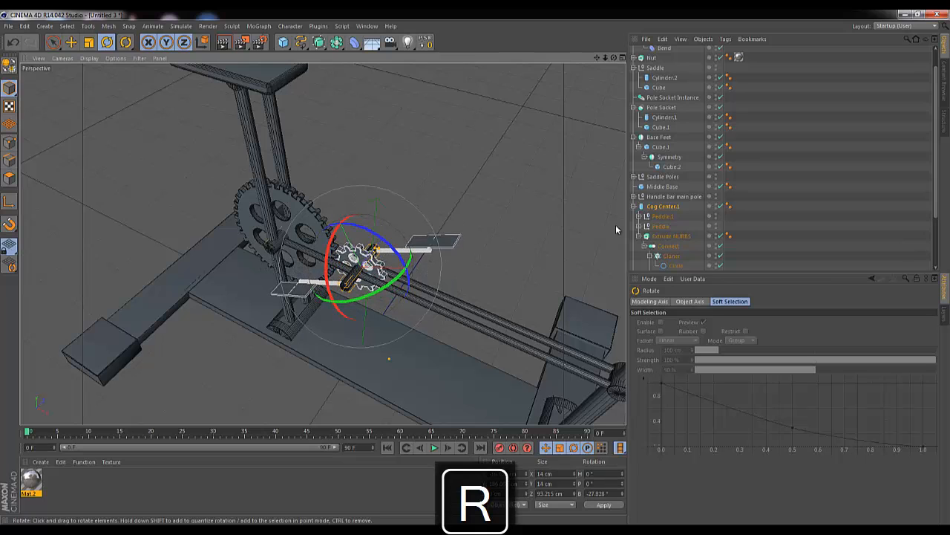
Tilt the pedal plates individually, banking the Peddle.1 plate to about 21.1° and the Peddle plate to about 41.8°.
left_click(639, 216)
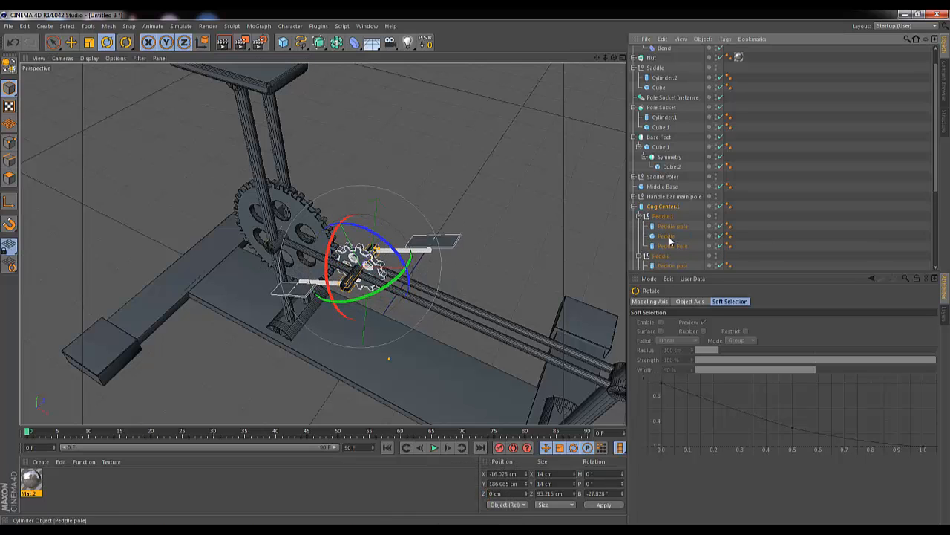
left_click(672, 240)
scroll(672, 240, "down", 3)
left_click_drag(471, 217, 460, 199)
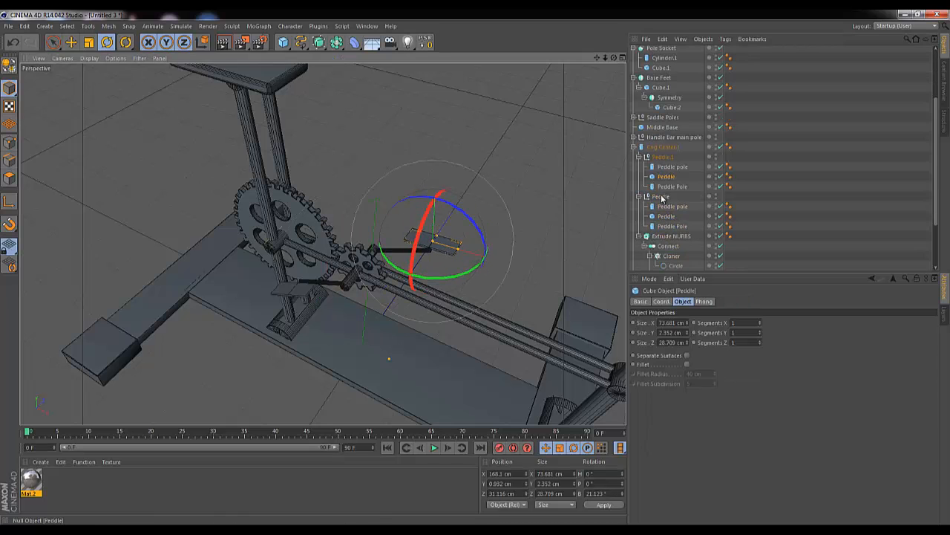
left_click(666, 216)
left_click_drag(314, 269, 320, 325)
Enable the fillet on both pedal plate cubes with a 1.176 cm radius and subdivision 5.
left_click_drag(614, 58, 475, 267)
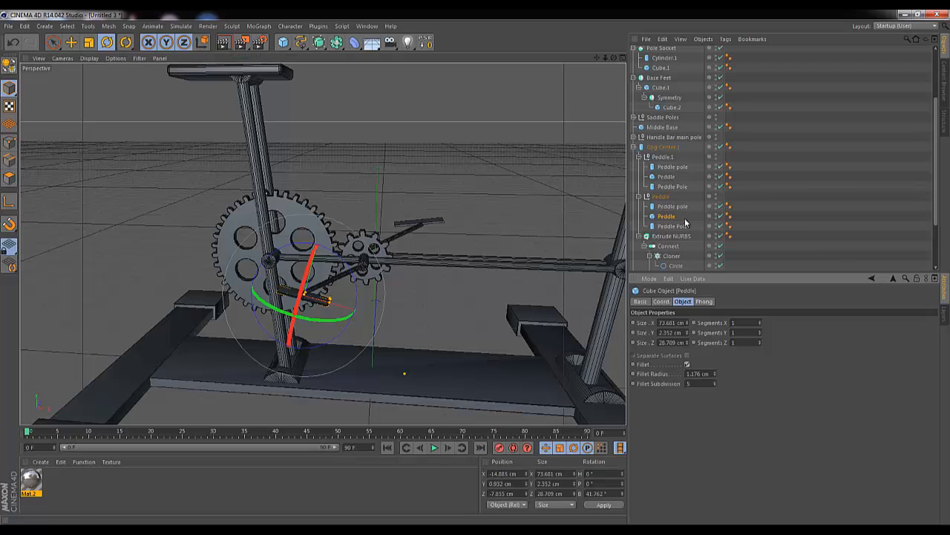
left_click(667, 177)
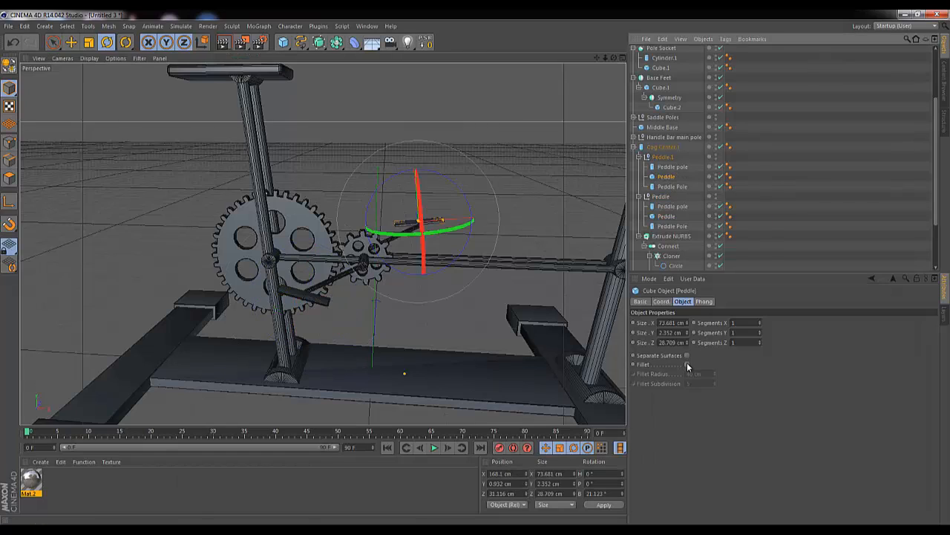
left_click(687, 364)
mouse_move(605, 57)
left_mouse_down()
mouse_move(475, 272)
mouse_move(603, 58)
mouse_move(476, 267)
mouse_move(613, 58)
left_mouse_up()
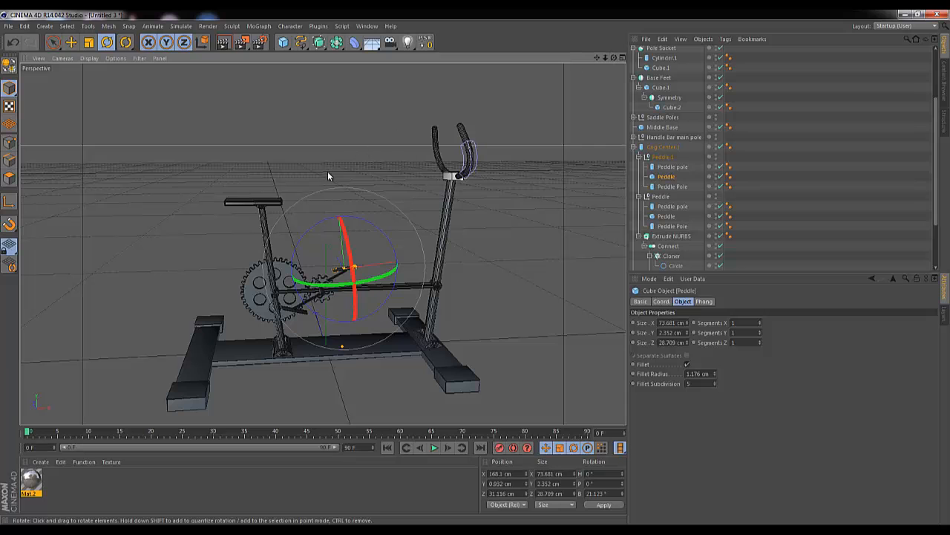
Browse the reference images in Windows Photo Viewer to examine the parts at the rear of the bike's base, then return to Cinema 4D.
left_click_drag(614, 61, 634, 68)
left_click_drag(949, 96, 454, 76)
key("Right")
key("Right")
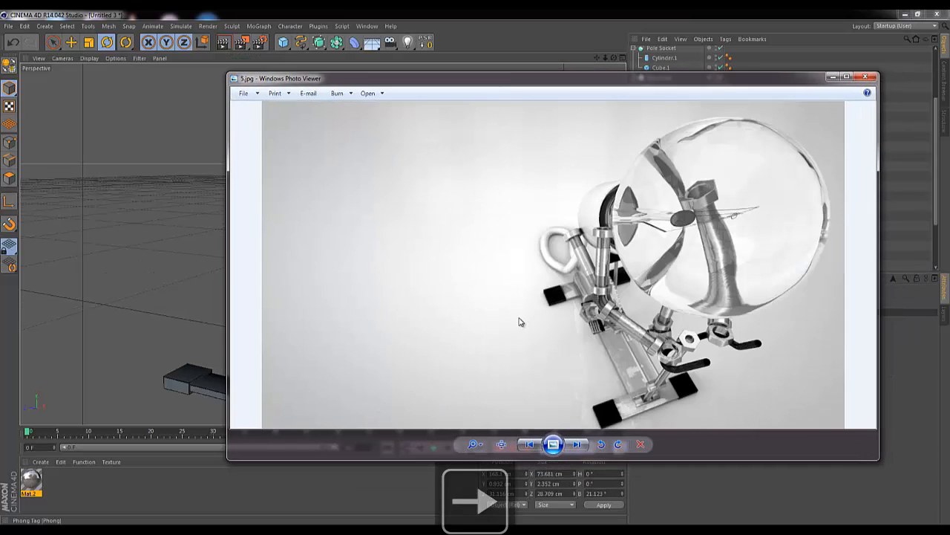
key("Right")
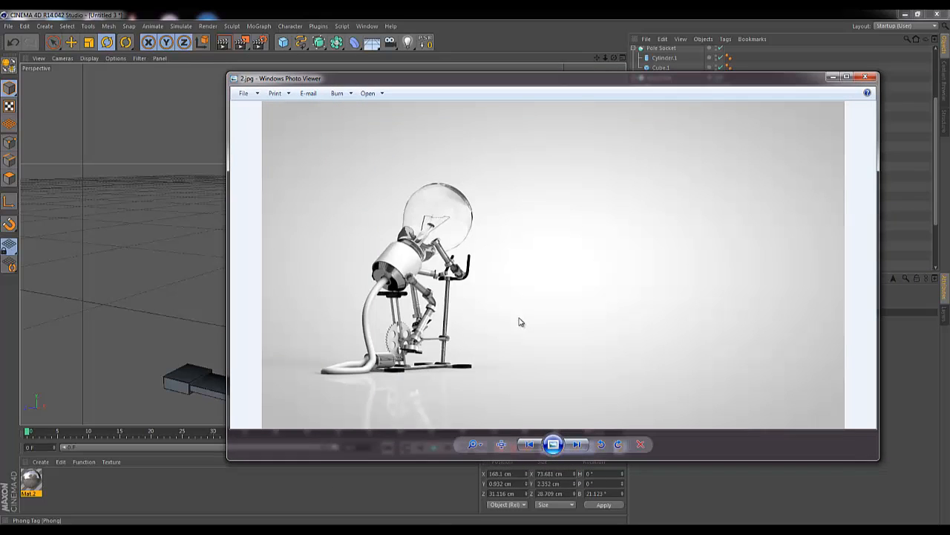
key("Right")
key("Right")
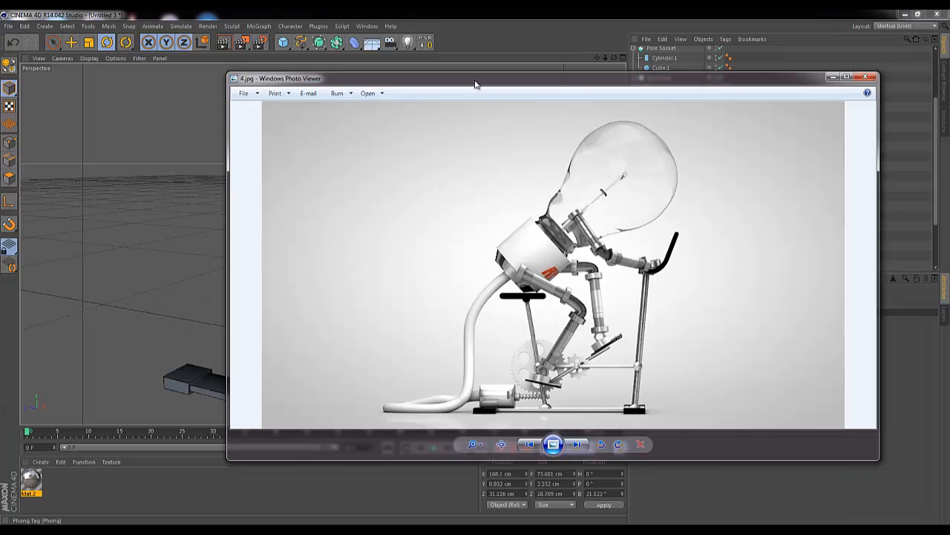
key("alt+F4")
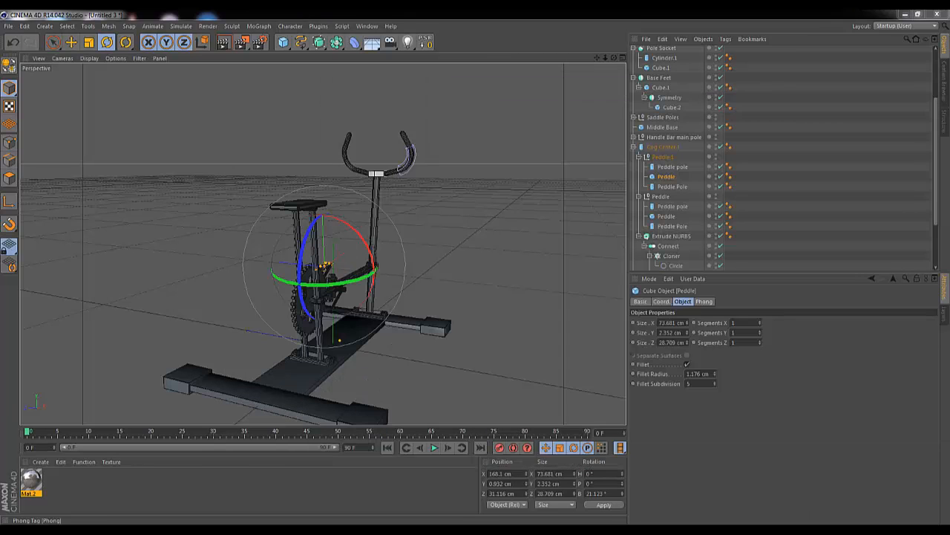
Add a Rectangle spline on the ZY plane and move it behind the saddle poles to about X -336.6 cm, Y 126.7 cm.
left_click(301, 42)
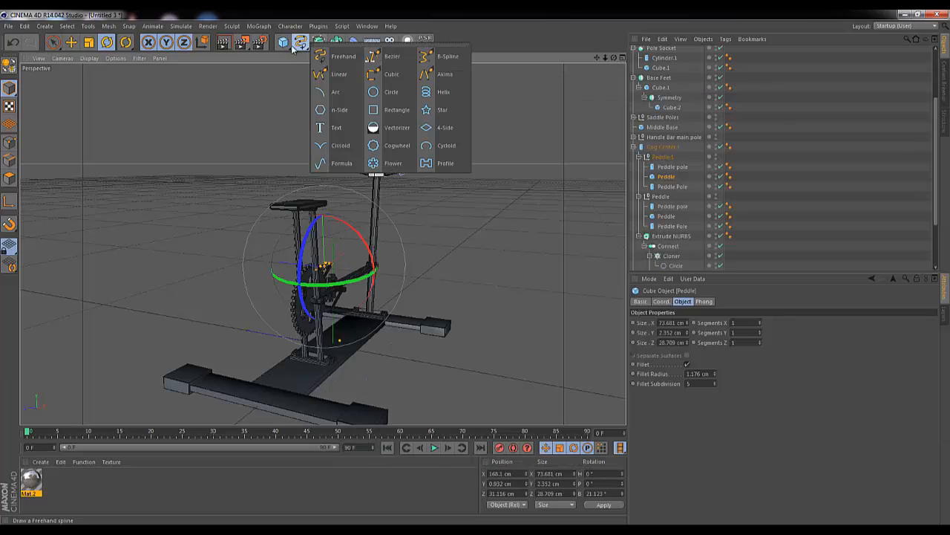
left_click(393, 118)
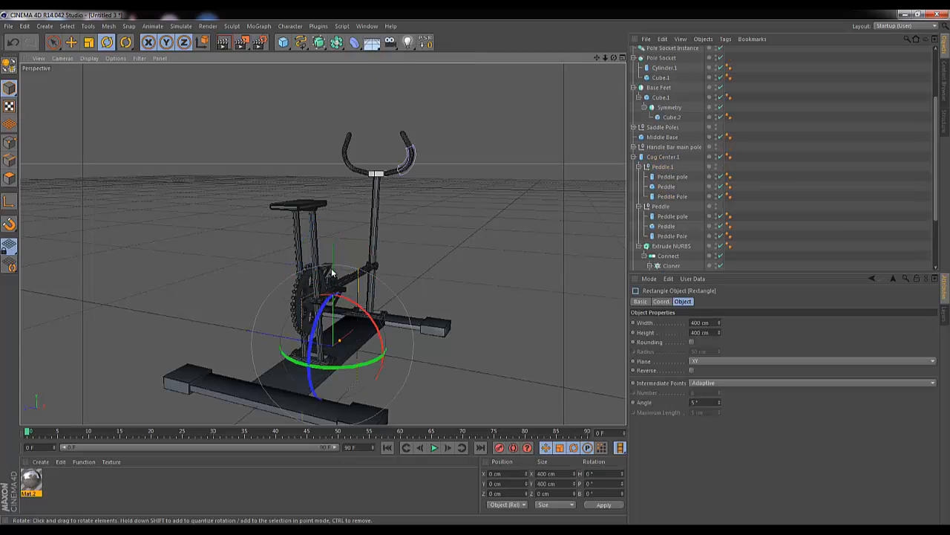
left_click(710, 362)
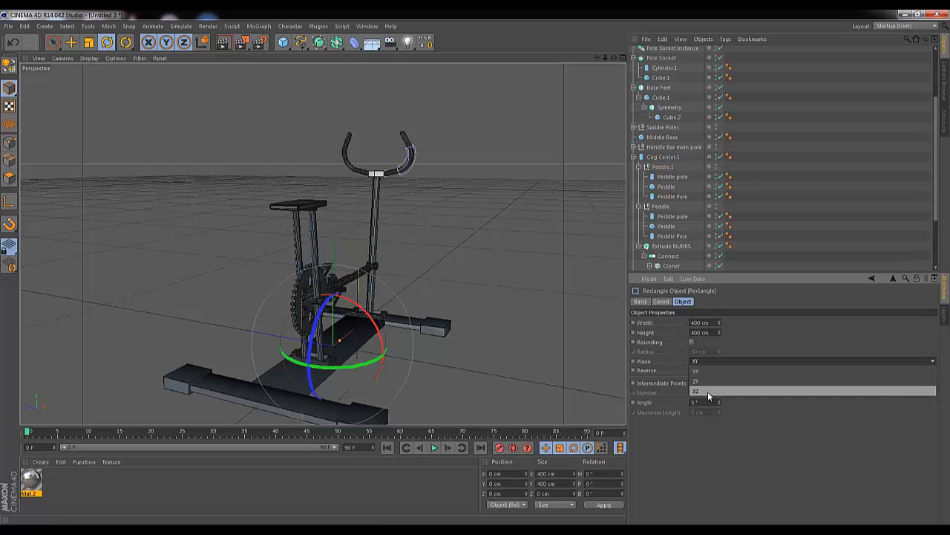
left_click(697, 380)
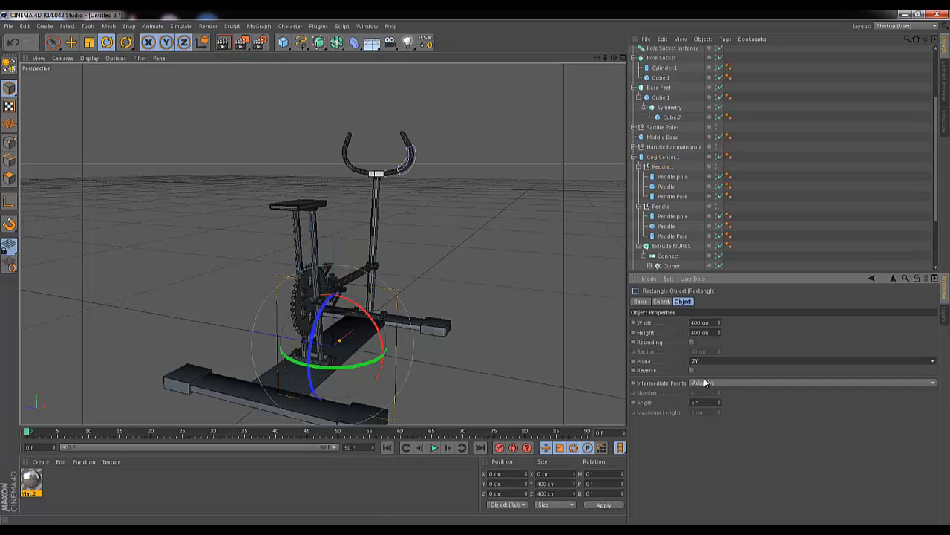
key("space")
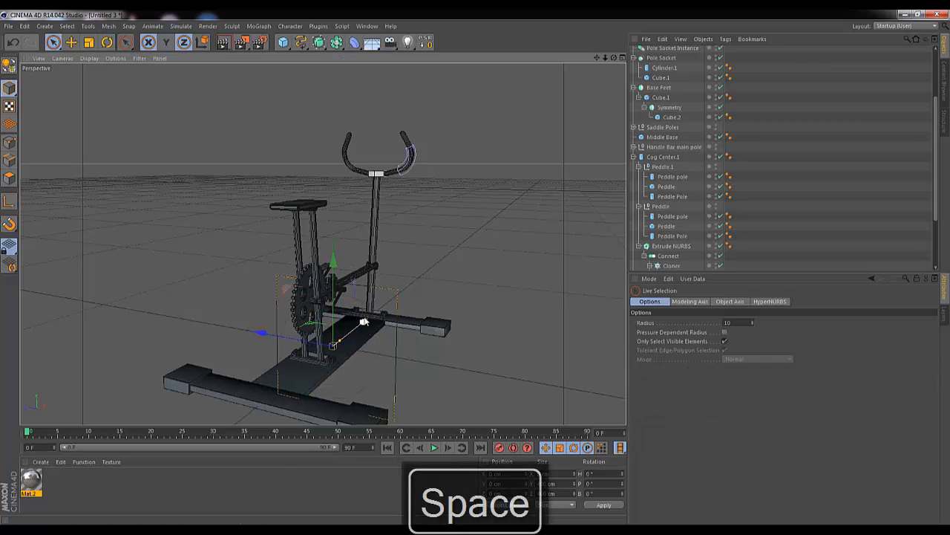
left_click_drag(314, 362, 275, 269)
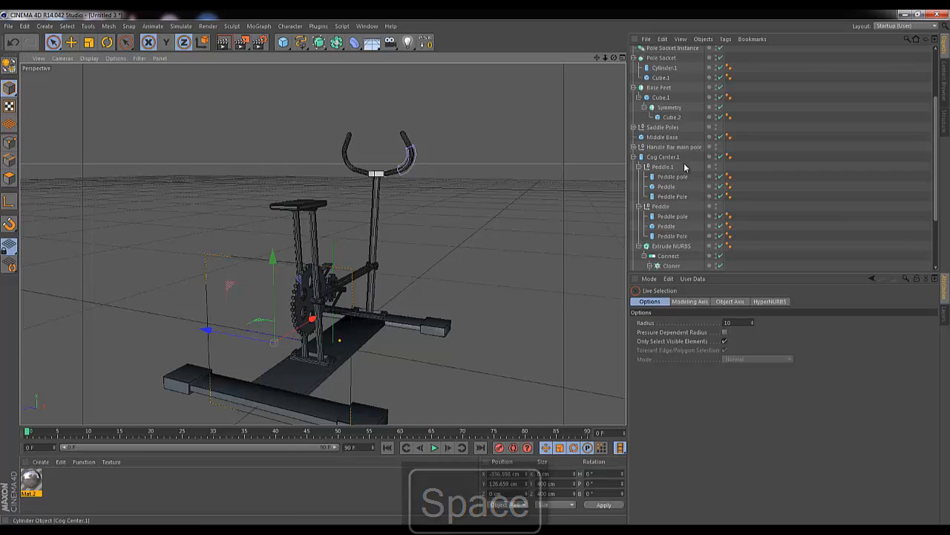
Resize the rectangle to 123 by 74 cm with a 30.5 cm rounding radius, and lower it onto the base at about Y 50.8 cm.
scroll(683, 159, "up", 3)
left_click(663, 52)
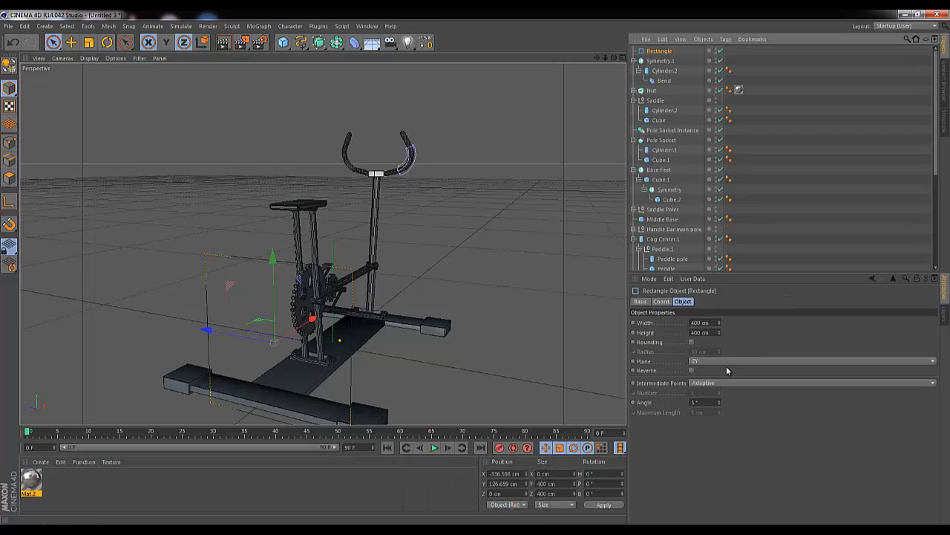
mouse_move(718, 325)
left_mouse_down()
mouse_move(724, 335)
mouse_move(719, 327)
left_mouse_up()
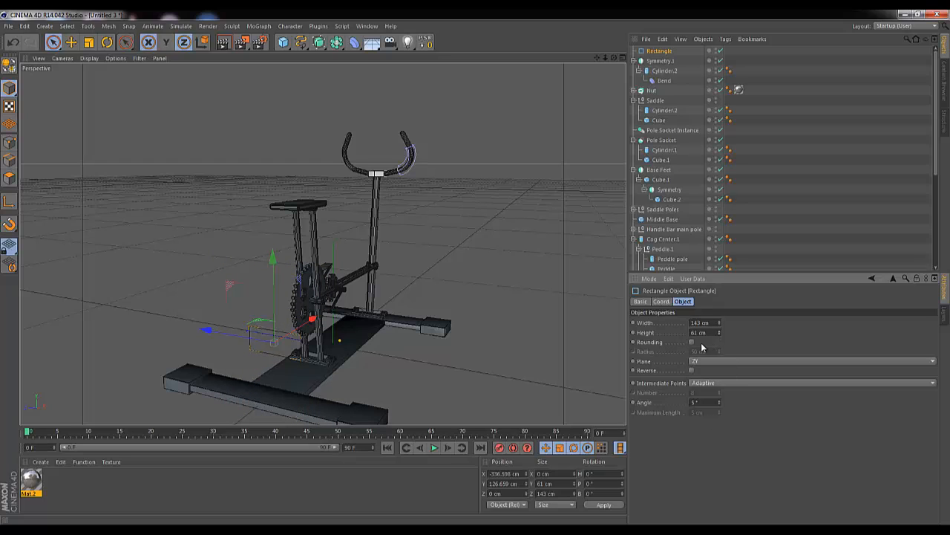
left_click(693, 342)
left_click_drag(719, 333, 718, 327)
left_click_drag(274, 261, 275, 291)
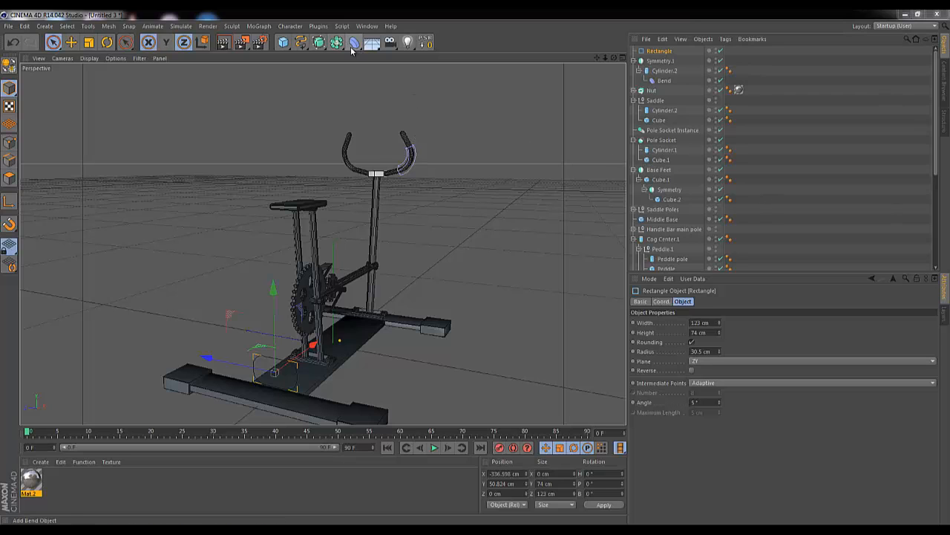
Extrude the rounded rectangle with an Extrude NURBS, setting its movement to 131 cm on X and 0 cm on Z.
left_click_drag(320, 42, 378, 57, "alt")
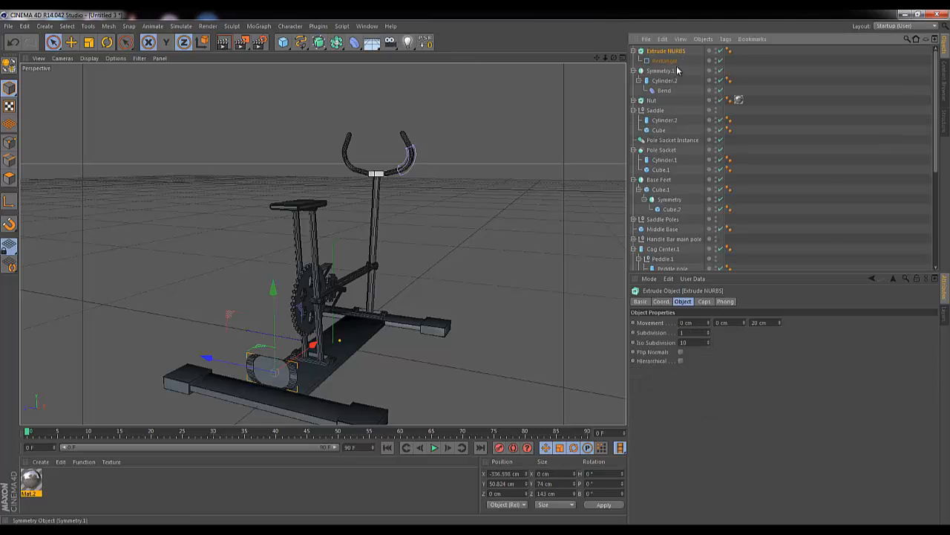
double_click(759, 322)
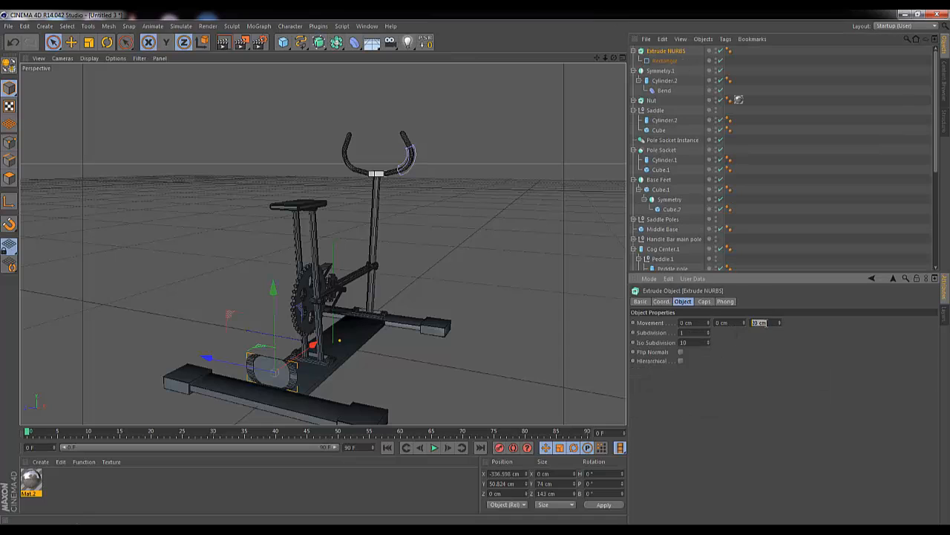
type("0")
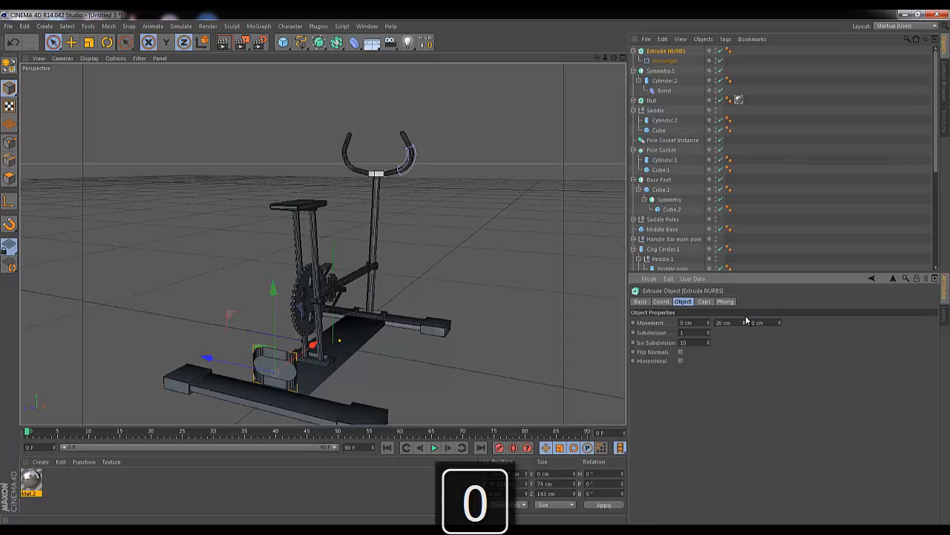
key("ctrl+z")
key("ctrl+z")
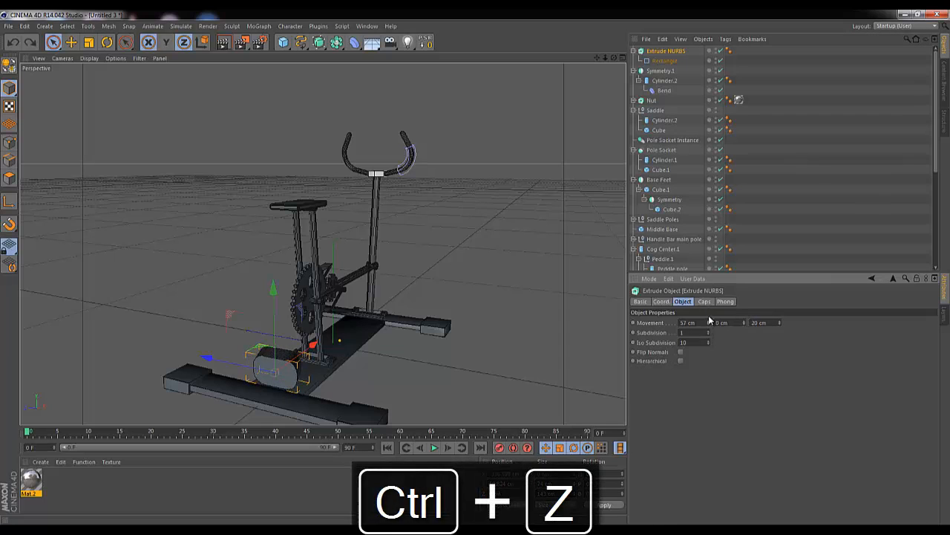
left_click_drag(769, 323, 749, 323)
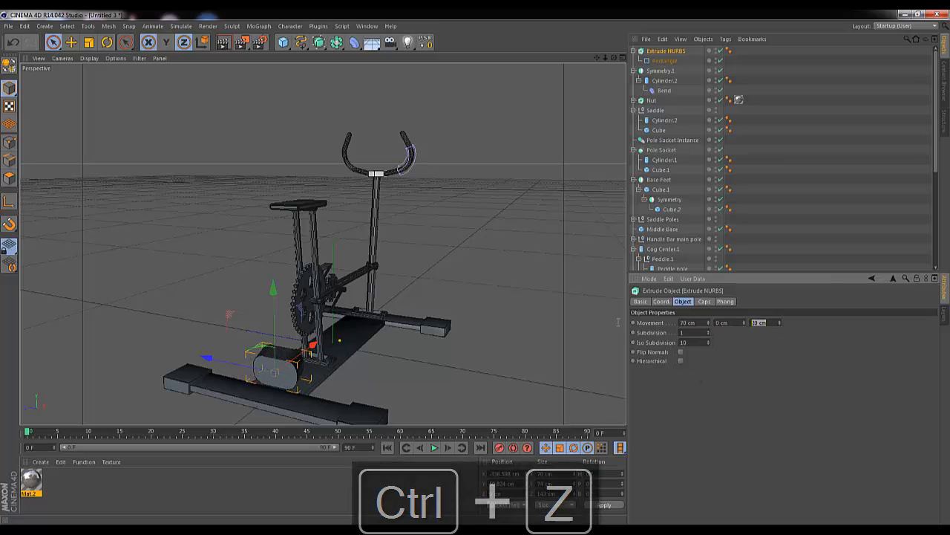
type("0")
key("Return")
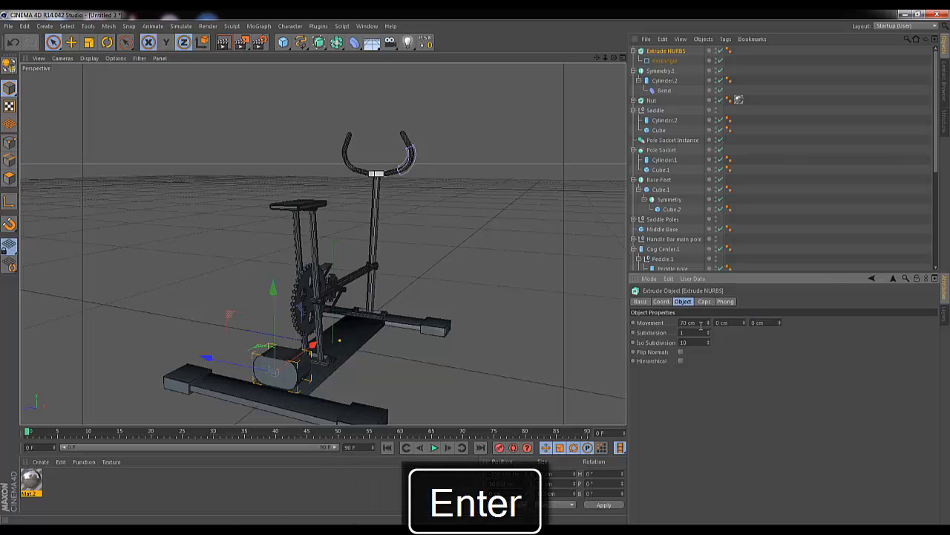
left_click_drag(707, 327, 708, 328)
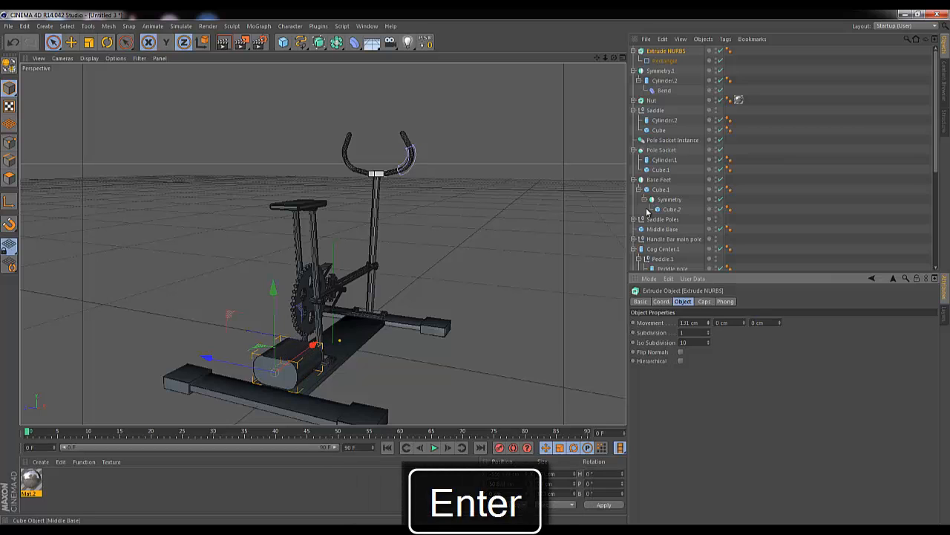
Adjust the extrusion's X movement to 134 cm and slide the part rearward along the base to about X -388.1 cm.
mouse_move(613, 59)
left_mouse_down()
mouse_move(475, 268)
mouse_move(612, 61)
left_mouse_up()
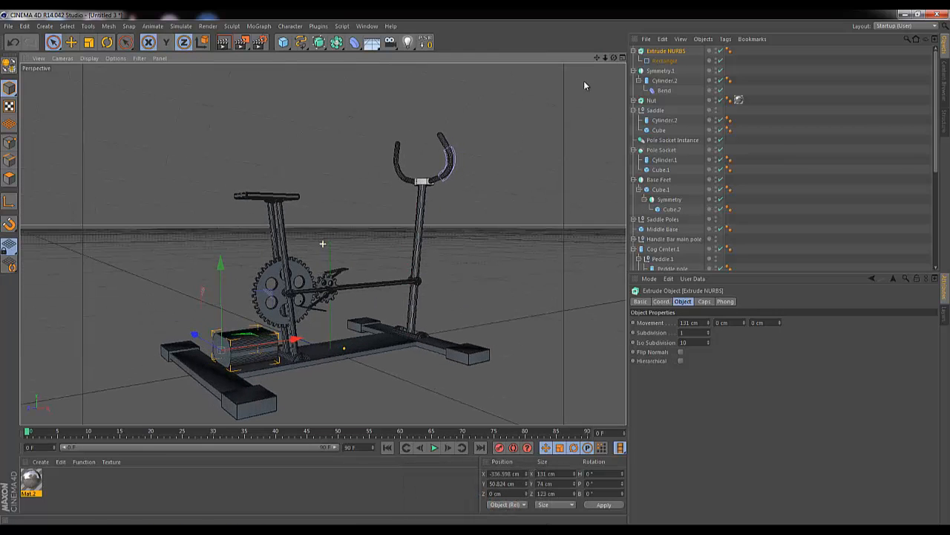
left_click_drag(297, 342, 289, 348)
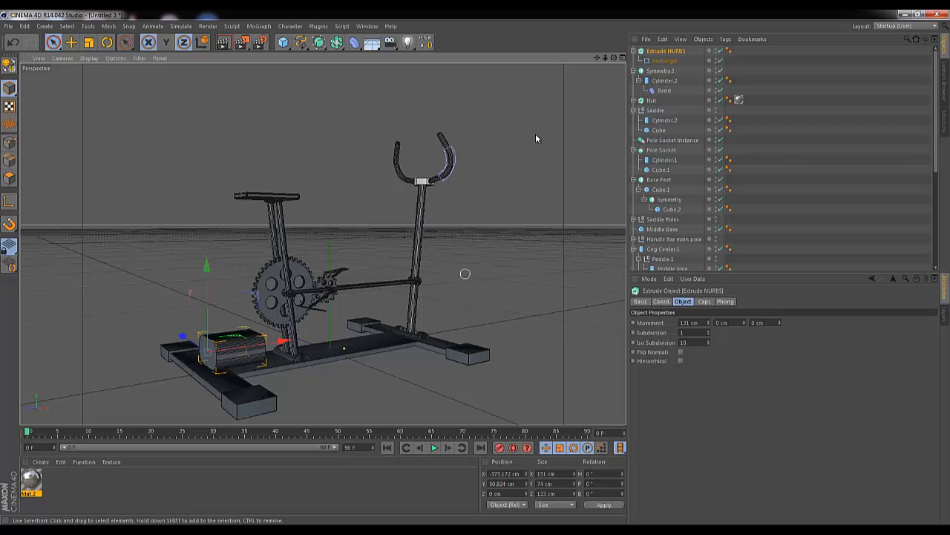
left_click_drag(471, 268, 482, 272, "alt")
key("Up")
key("Up")
key("Up")
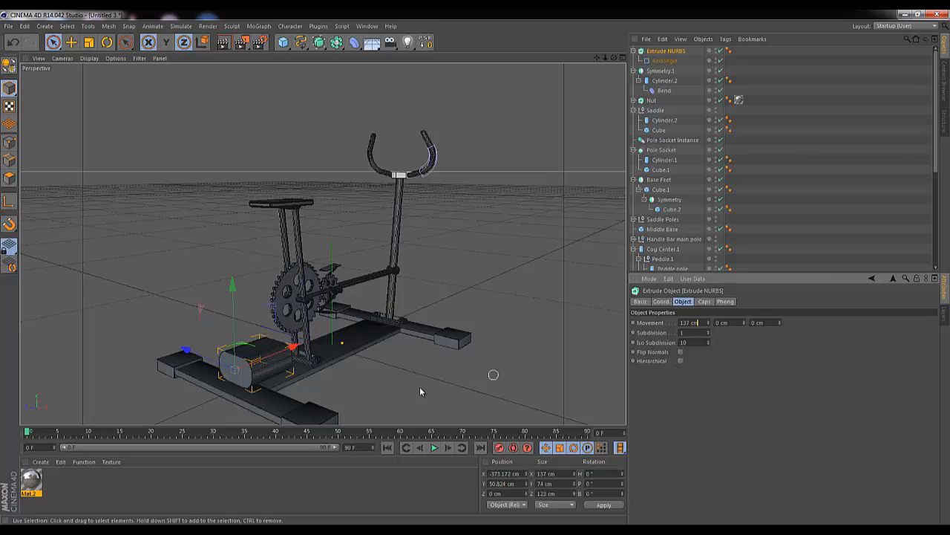
left_click_drag(293, 349, 288, 352)
left_click_drag(614, 58, 475, 269)
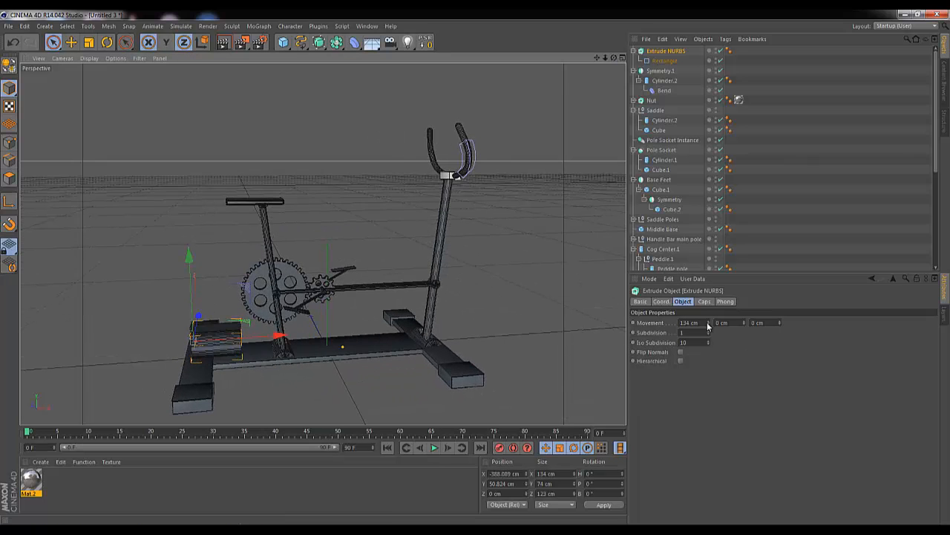
Seat the extruded rounded part on the base at about Y 44.8 cm.
left_click_drag(190, 254, 190, 268)
left_click_drag(605, 58, 475, 266)
key("s")
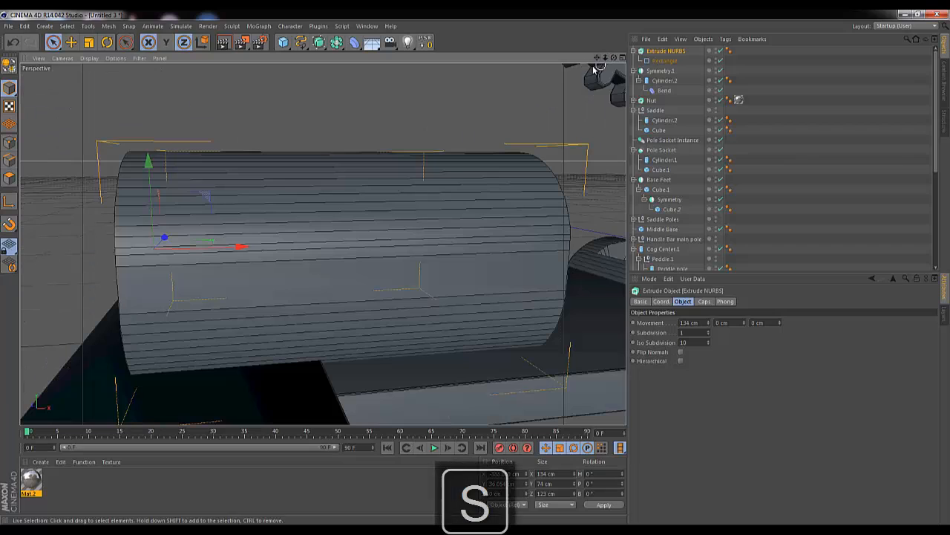
left_click_drag(605, 58, 469, 270)
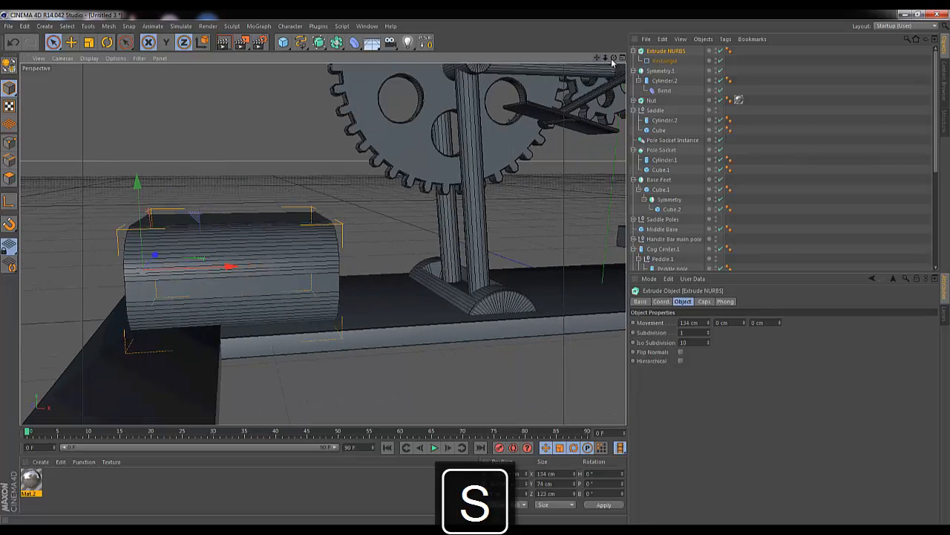
left_click_drag(614, 57, 476, 269)
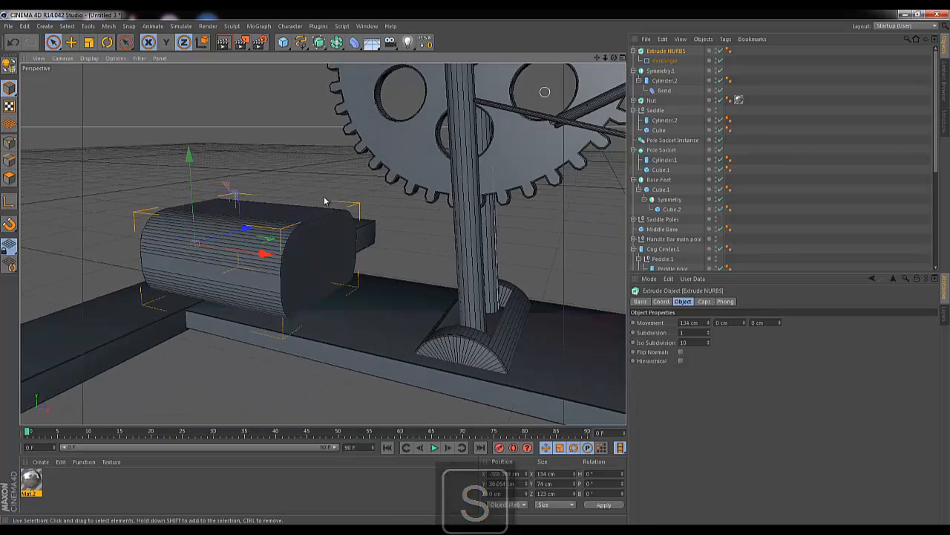
left_click_drag(192, 163, 190, 150)
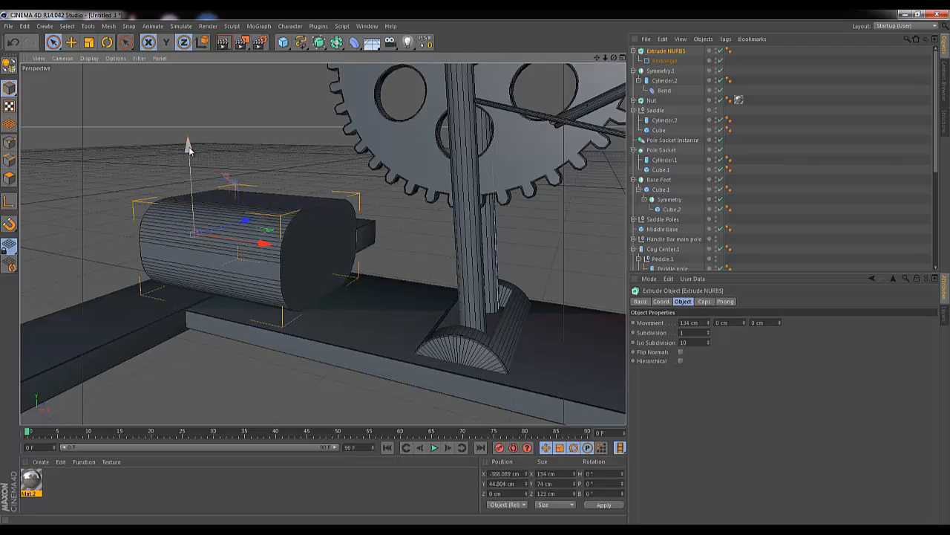
Duplicate the extruded part, move the copy forward to about X -256.3 cm, and set its X movement to 23 cm.
left_click(634, 50)
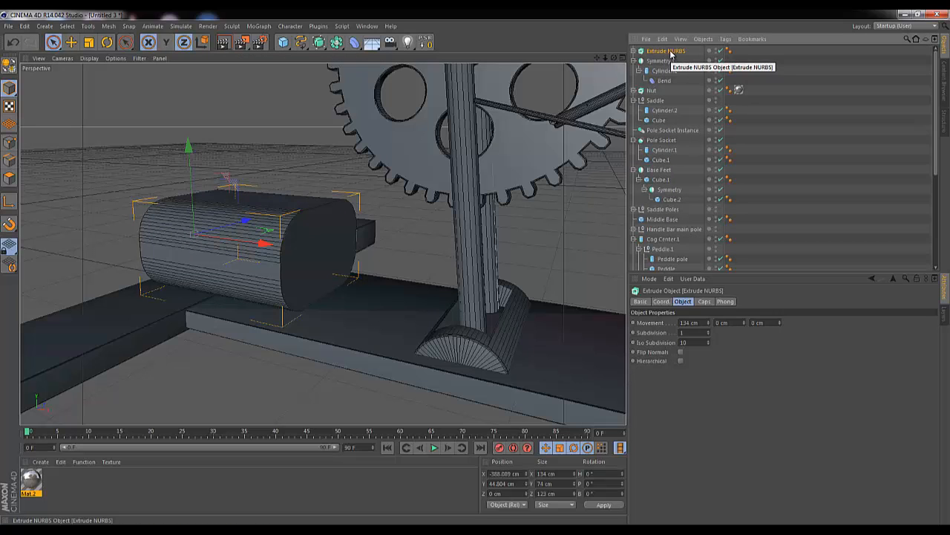
key("ctrl+c")
key("ctrl+v")
left_click_drag(260, 243, 391, 271)
left_click(634, 52)
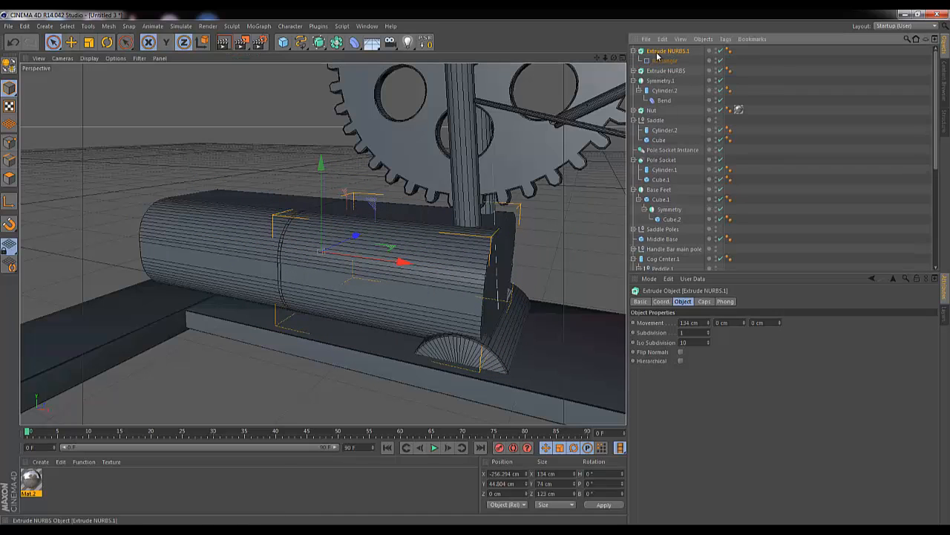
left_click_drag(707, 325, 707, 329)
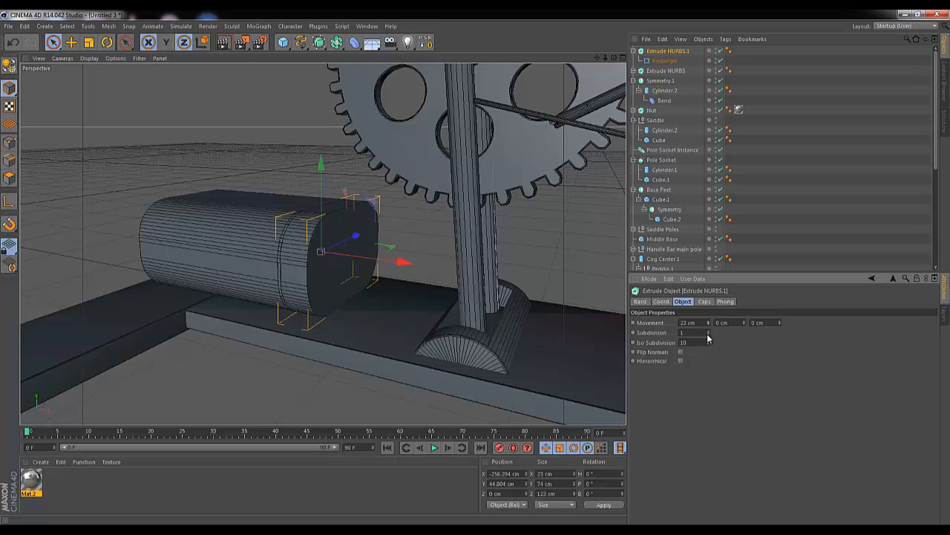
Resize the duplicate's rectangle to 43 cm wide and 24 cm high, forming a small connector on the large part's front.
left_click(664, 60)
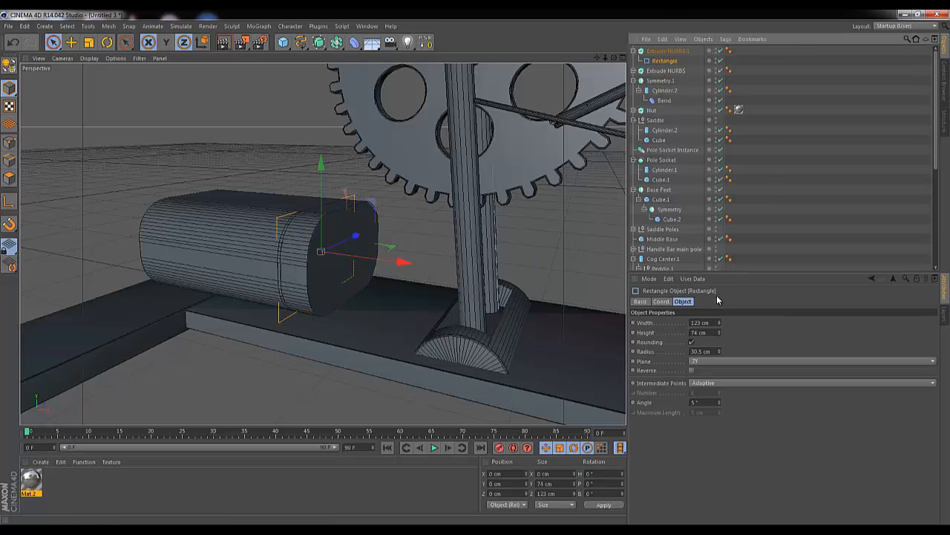
key("shift+Down")
key("shift+Down")
key("shift+Down")
key("shift+Down")
key("shift+Down")
key("shift+Down")
key("shift+Down")
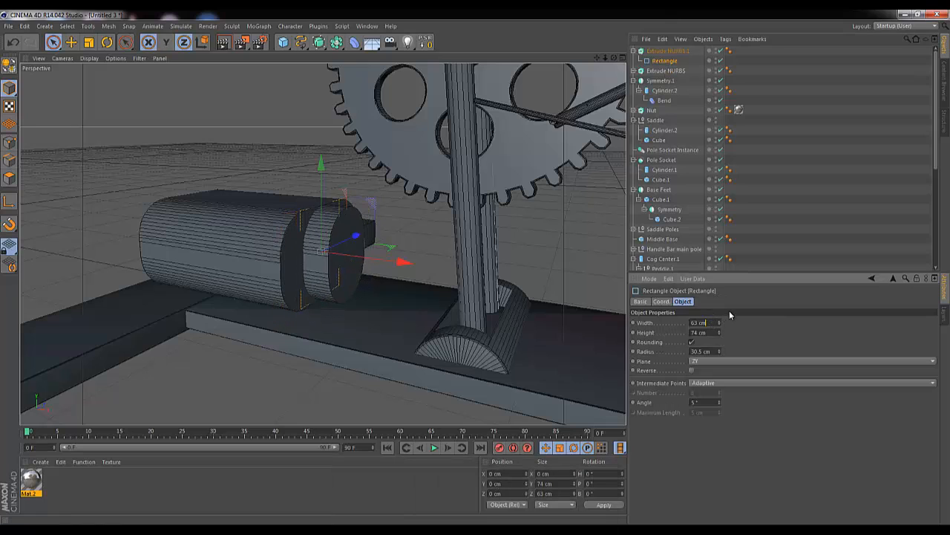
key("shift+Down")
left_click(713, 332)
key("shift+Down")
key("shift+Down")
key("shift+Down")
key("shift+Down")
key("shift+Down")
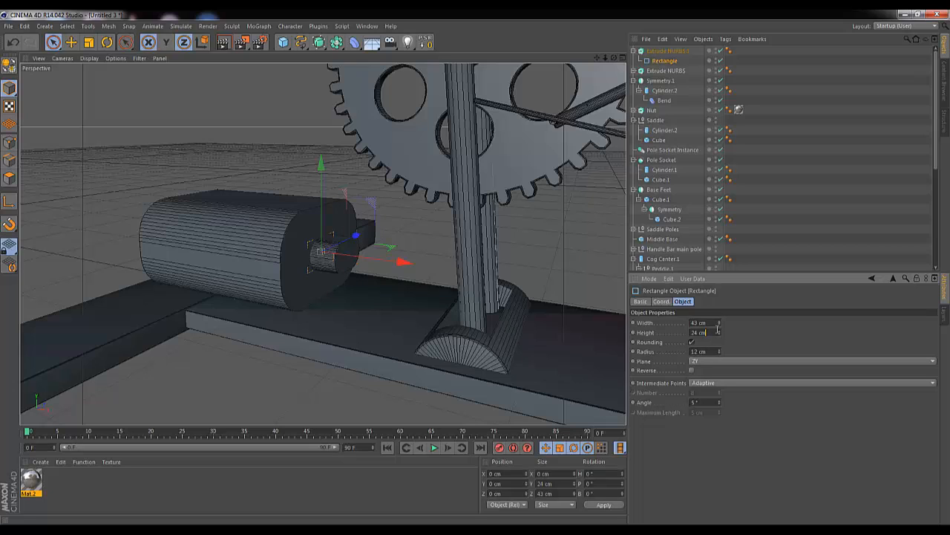
Add a Cylinder at the small connector, place it outside the Extrude NURBS hierarchy, and orient it along +X.
left_click(283, 43)
left_click(479, 57)
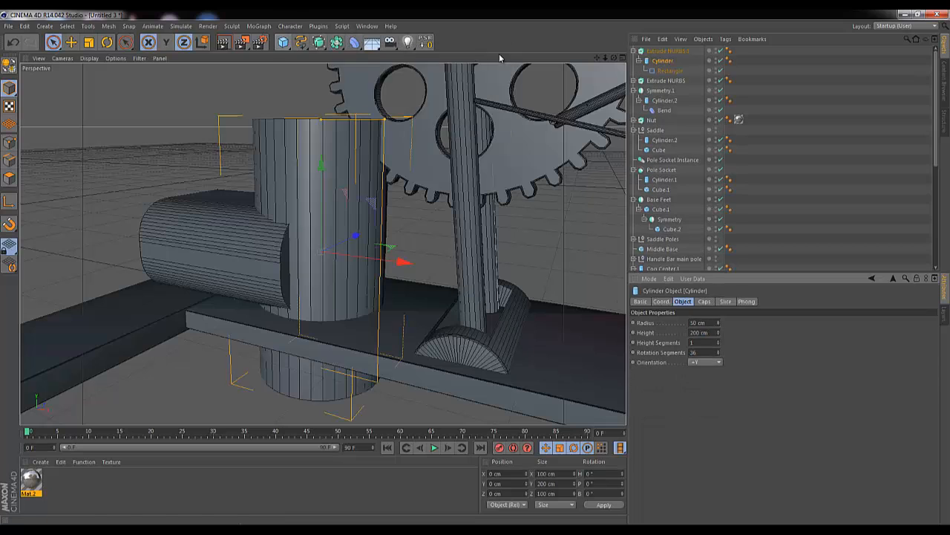
mouse_move(669, 71)
left_mouse_down()
mouse_move(672, 55)
mouse_move(667, 76)
left_mouse_up()
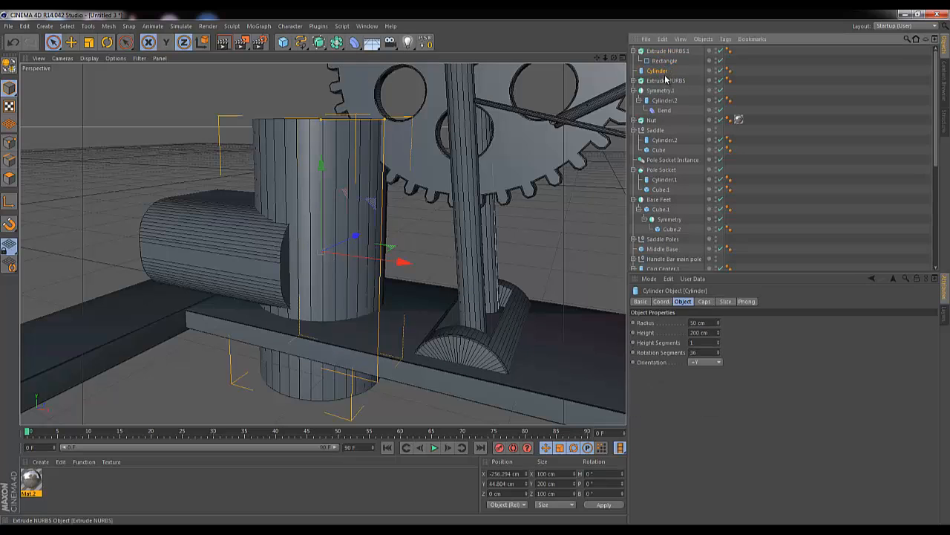
left_click(635, 50)
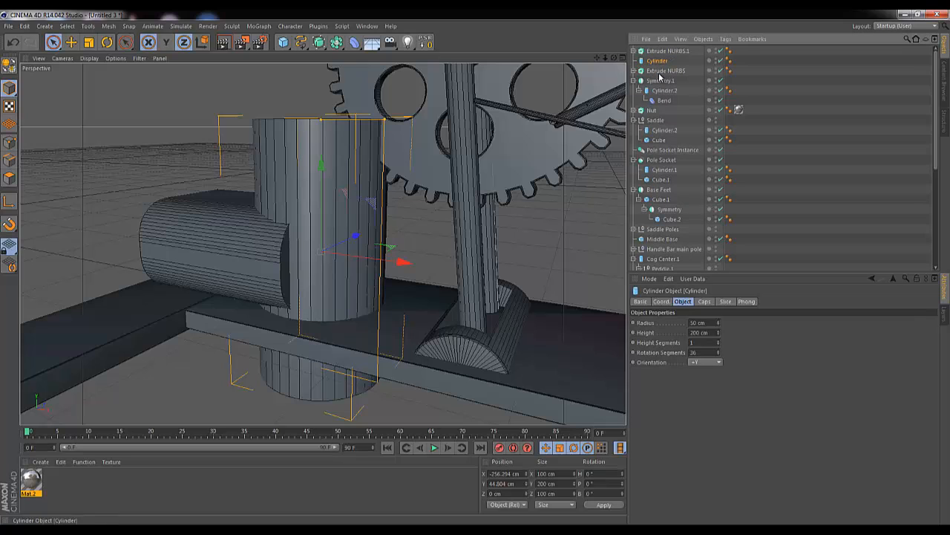
left_click(714, 362)
left_click(706, 409)
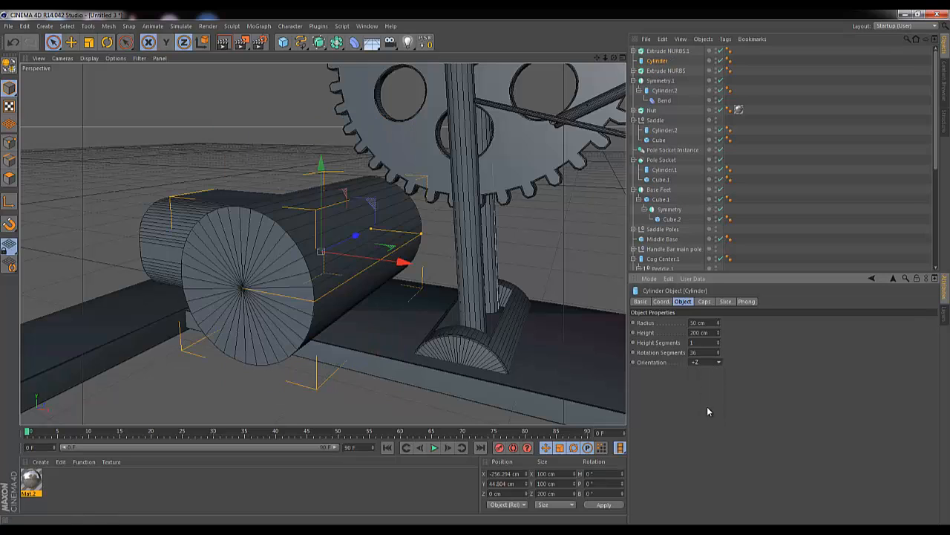
left_click(714, 362)
left_click(704, 369)
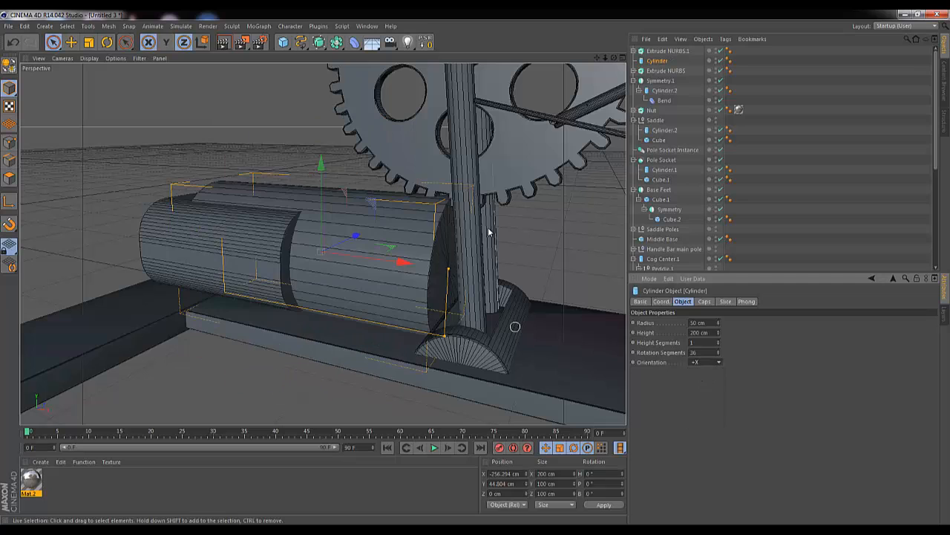
Make the cylinder a thin rod of 4 cm radius and about 148.7 cm height, centred at about X -184.6 cm.
left_click_drag(444, 272, 520, 277)
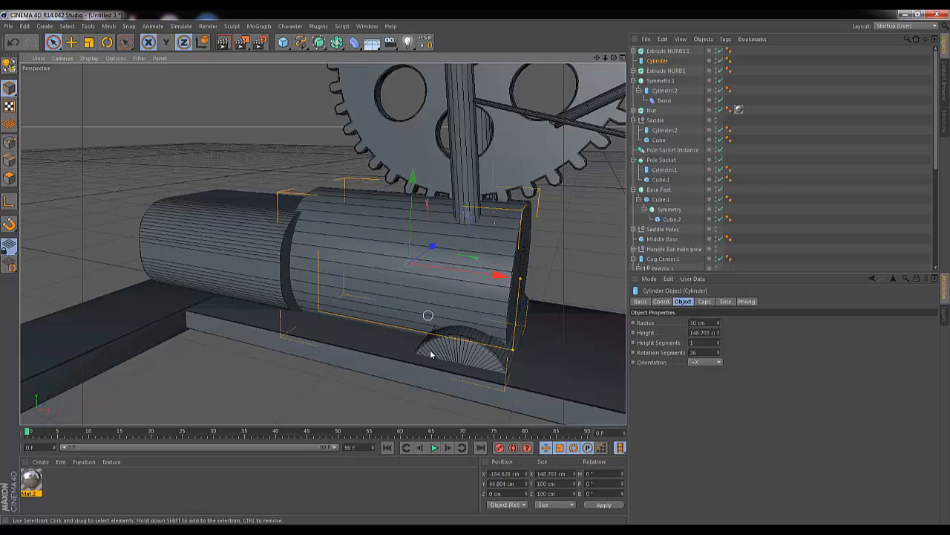
left_click_drag(719, 326, 719, 326)
left_click(719, 325)
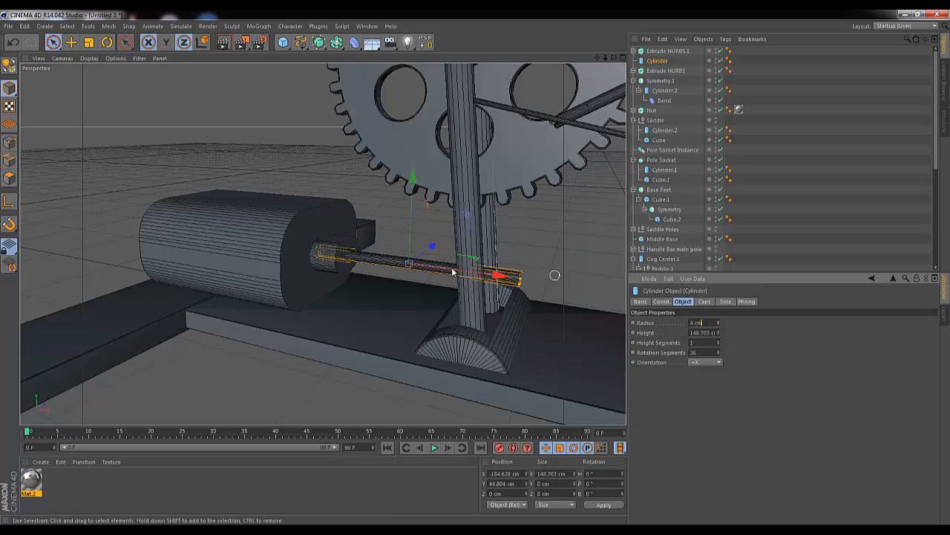
Add a separate Helix on the ZY plane around the rod, with 9 cm radii and 126 cm height, at about X -236.5 cm.
left_click(301, 42)
left_click(446, 92)
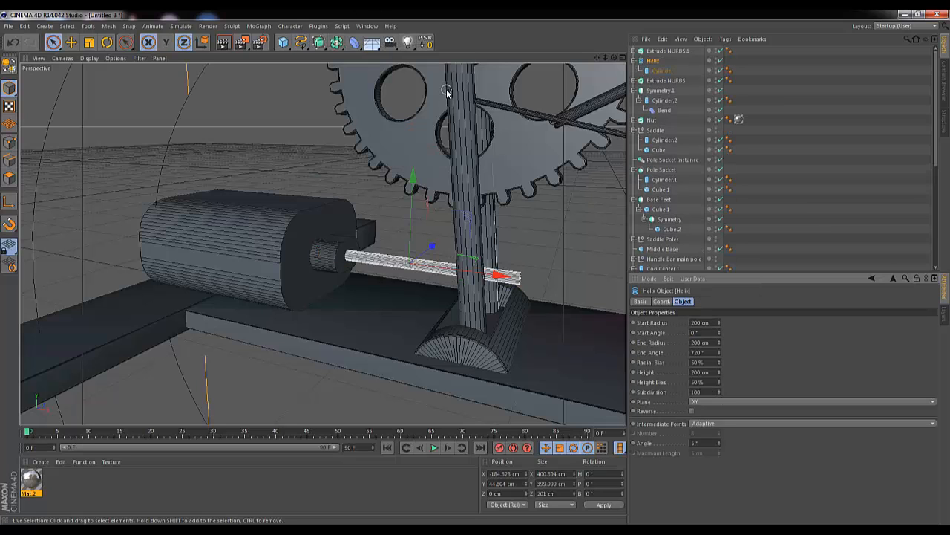
left_click_drag(660, 59, 660, 73)
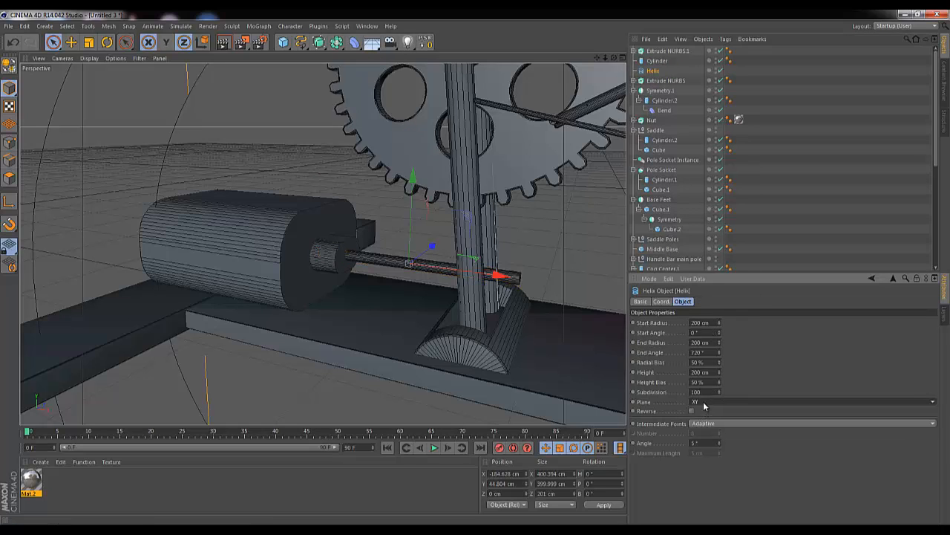
left_click(704, 401)
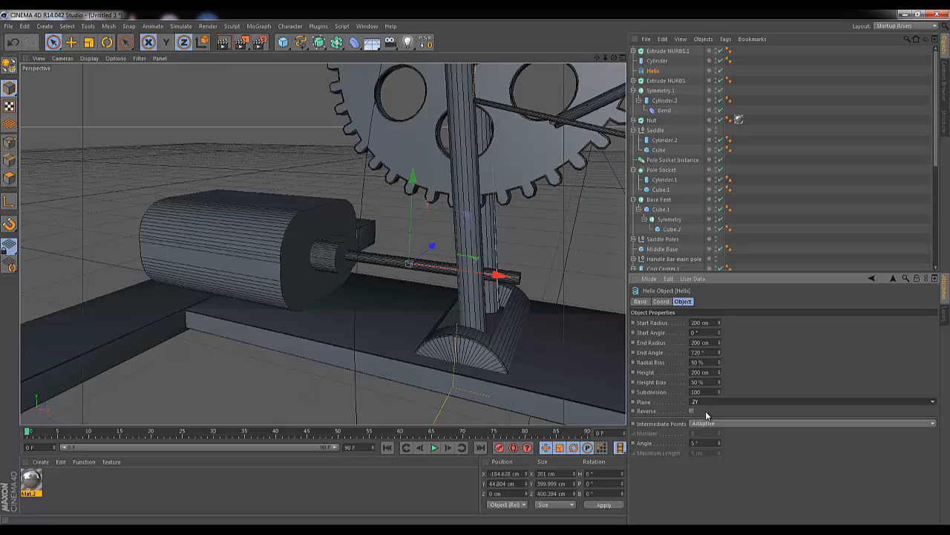
mouse_move(719, 324)
left_mouse_down()
mouse_move(730, 340)
mouse_move(720, 333)
mouse_move(721, 363)
mouse_move(721, 342)
left_mouse_up()
left_click_drag(496, 276, 426, 280)
mouse_move(720, 375)
left_mouse_down()
mouse_move(721, 389)
mouse_move(721, 375)
left_mouse_up()
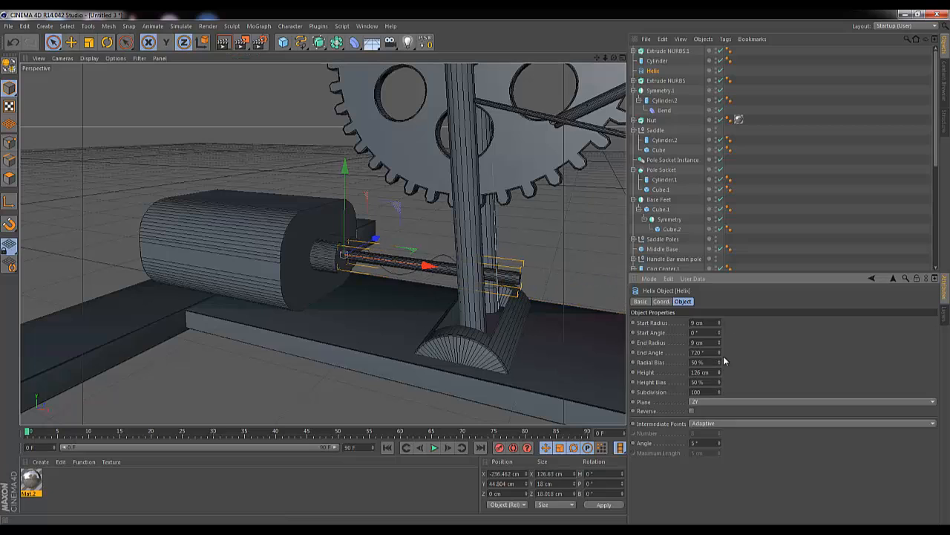
Add a Sweep NURBS as the parent of the helix.
left_click(323, 43)
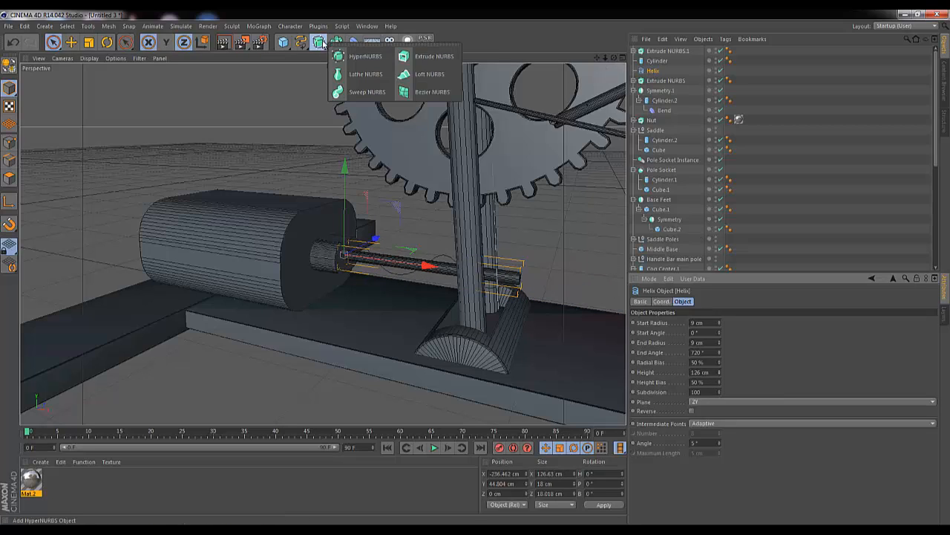
left_click(360, 92)
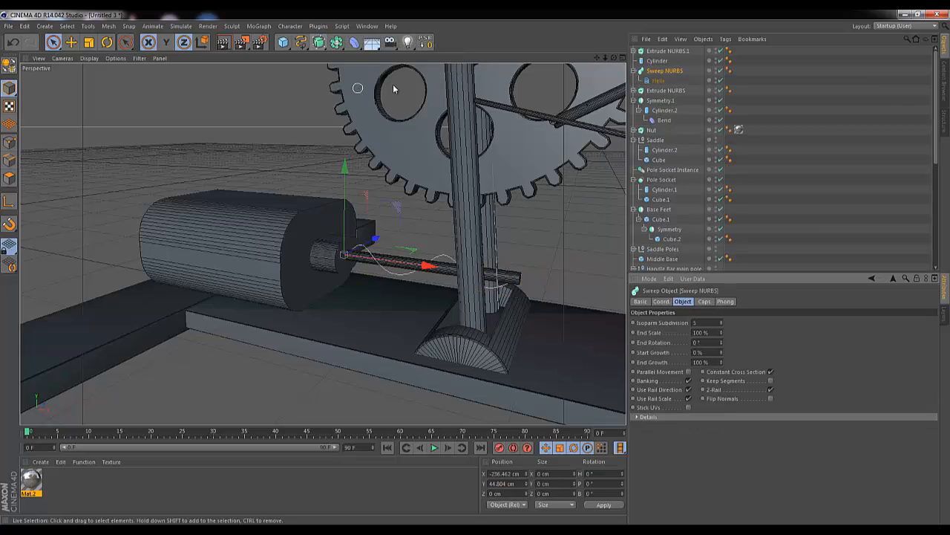
Add a Rectangle spline outside the Sweep NURBS hierarchy and scale it to about 20.8 cm square.
left_click(285, 43)
left_click(301, 43)
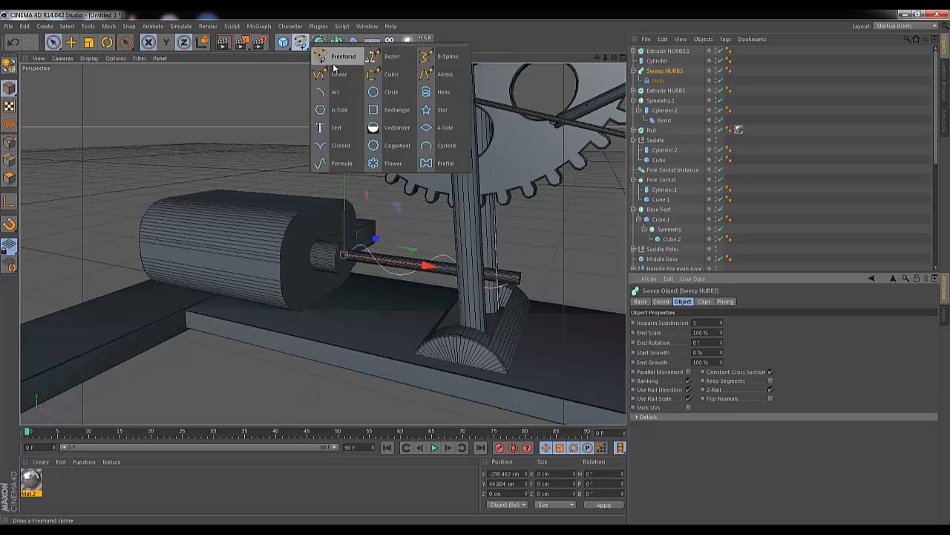
left_click(394, 110, "alt")
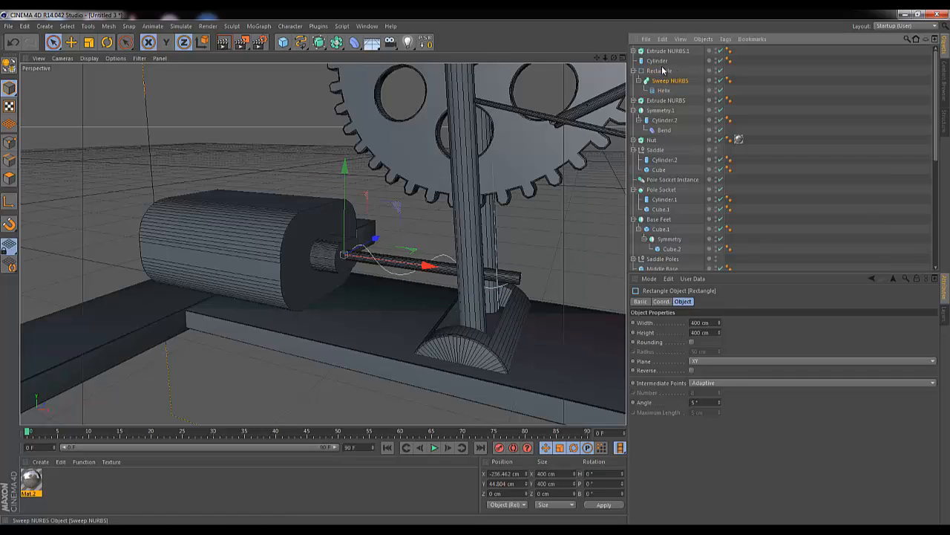
left_click_drag(663, 70, 661, 68)
left_click(658, 91)
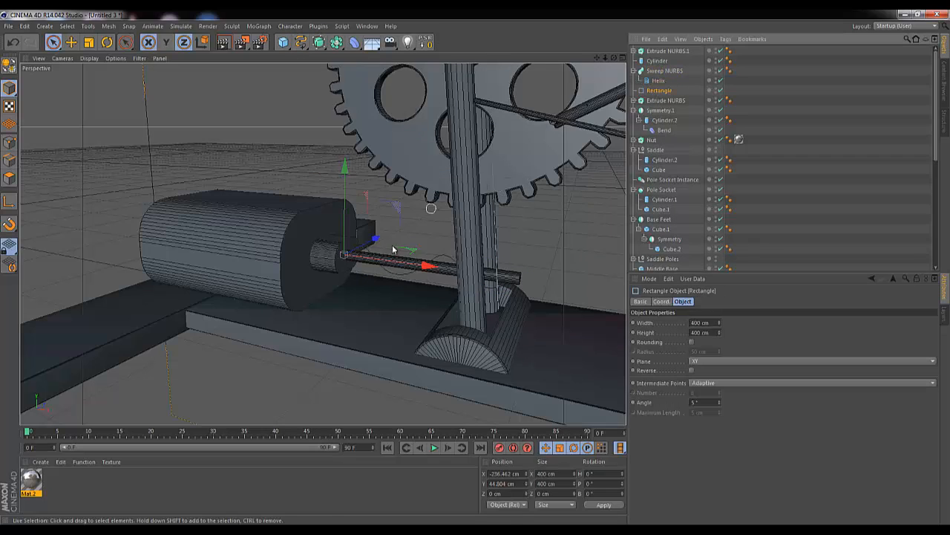
key("t")
left_click_drag(404, 240, 474, 267)
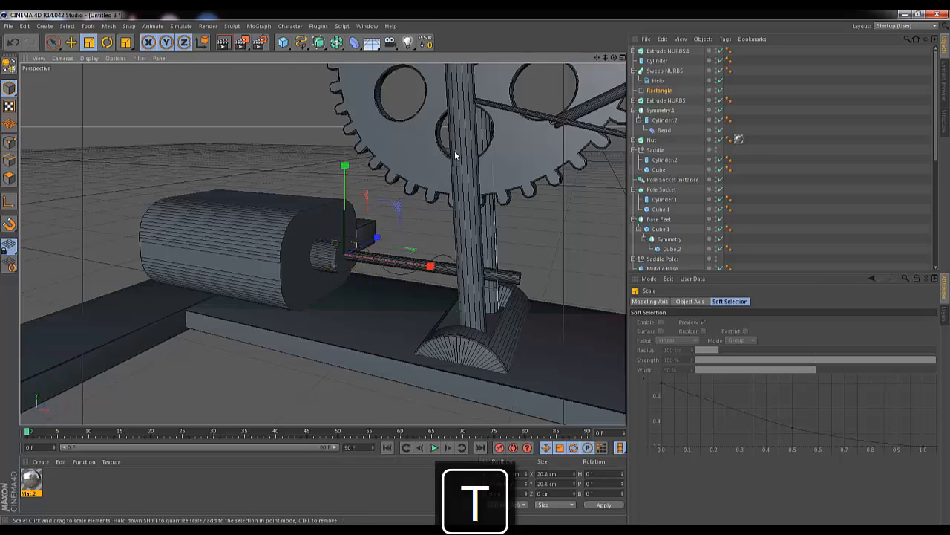
Add a 4-Side spline as the alternative sweep profile and delete the Rectangle spline.
left_click(656, 92)
left_click_drag(303, 41, 460, 130)
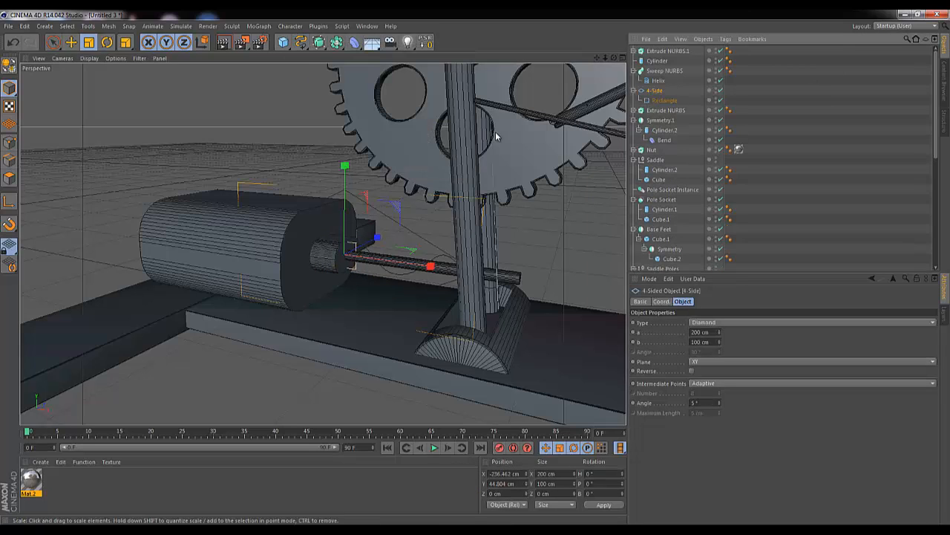
left_click(661, 100)
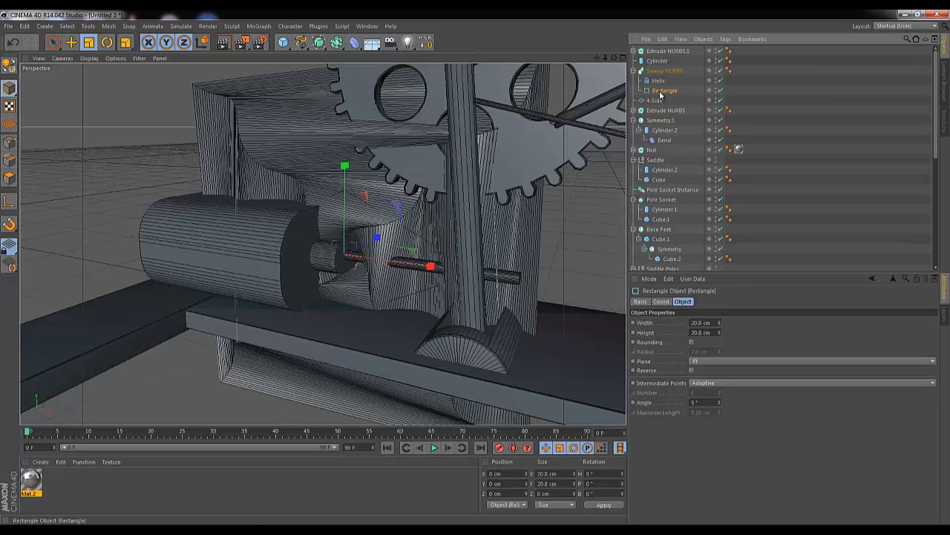
key("Delete")
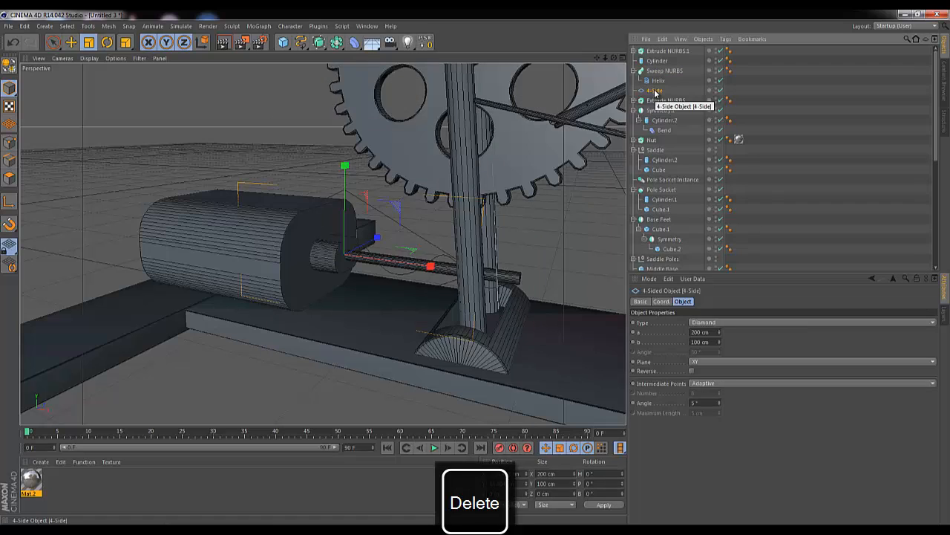
Place the 4-Side above the Helix inside the Sweep NURBS and scale it to about 8.8 by 4.4 cm.
left_click_drag(659, 74, 659, 76)
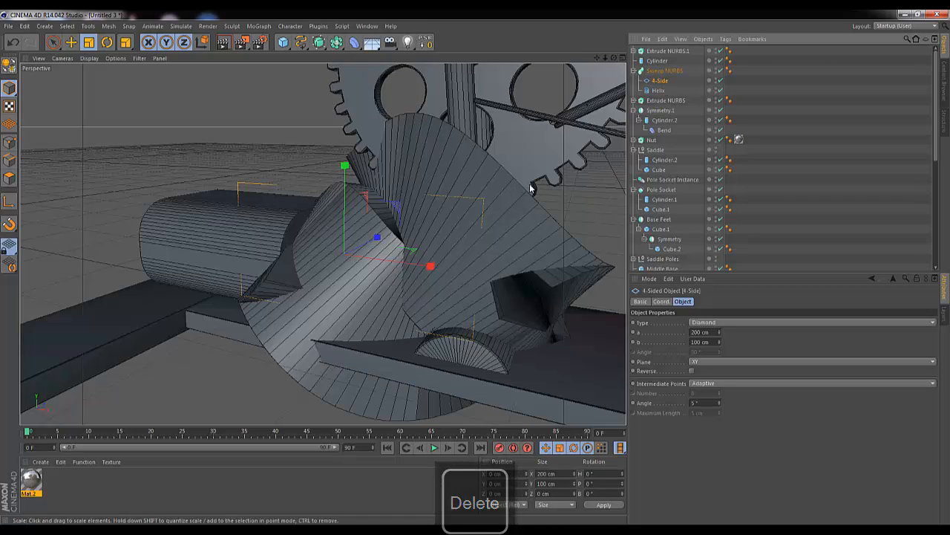
key("t")
left_click_drag(502, 158, 476, 271)
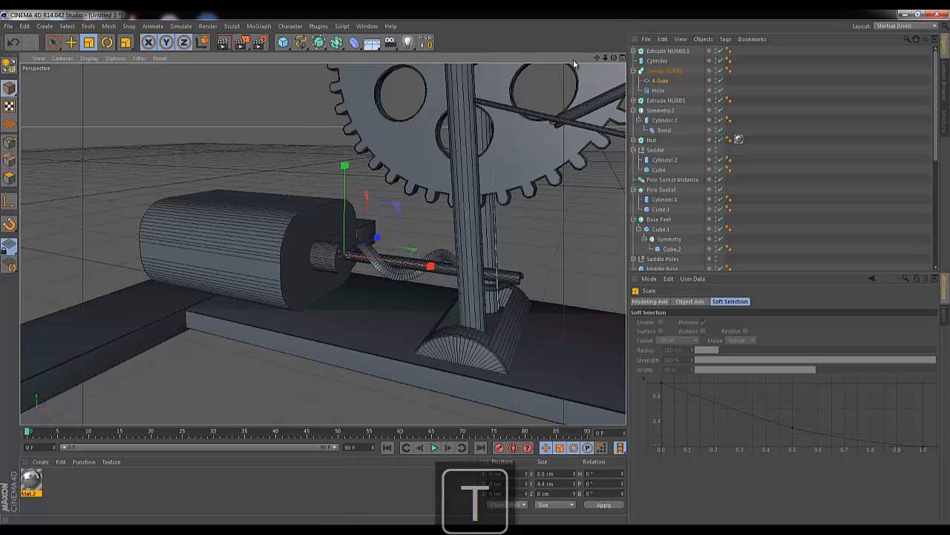
left_click(666, 72)
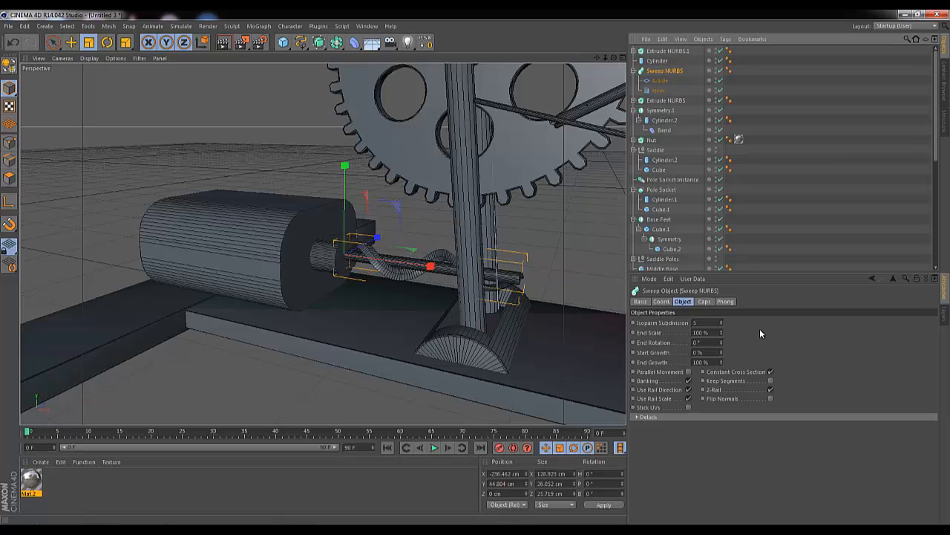
Try a 4829° End Angle and other planes on the helix, and undo these changes.
left_click(658, 90)
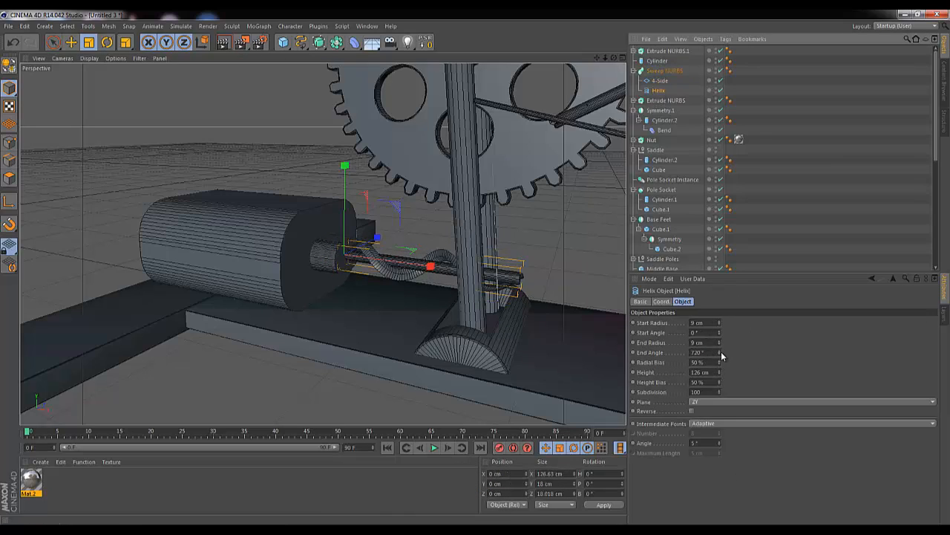
mouse_move(719, 352)
left_mouse_down()
mouse_move(717, 291)
mouse_move(720, 357)
left_mouse_up()
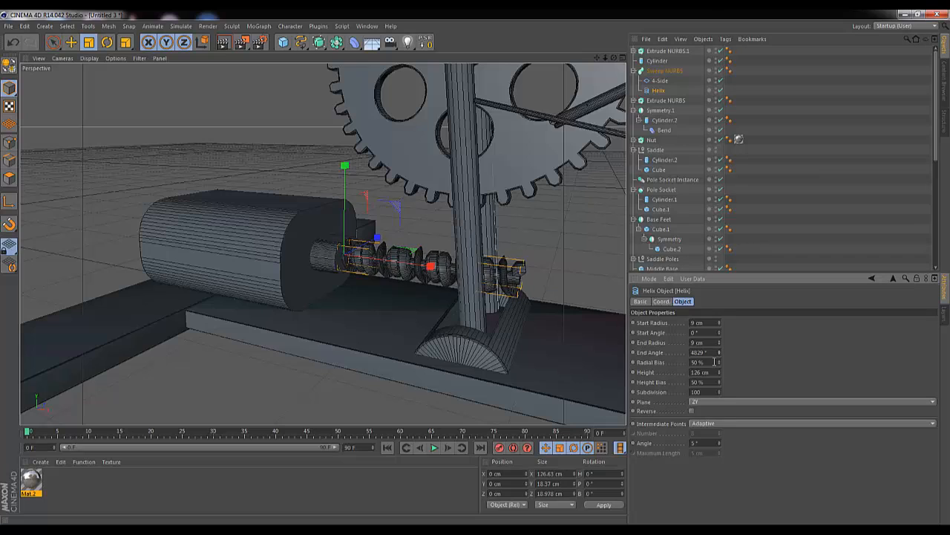
left_click(714, 403)
left_click(709, 413)
left_click(709, 404)
left_click(709, 436)
key("ctrl+z")
key("ctrl+z")
key("ctrl+z")
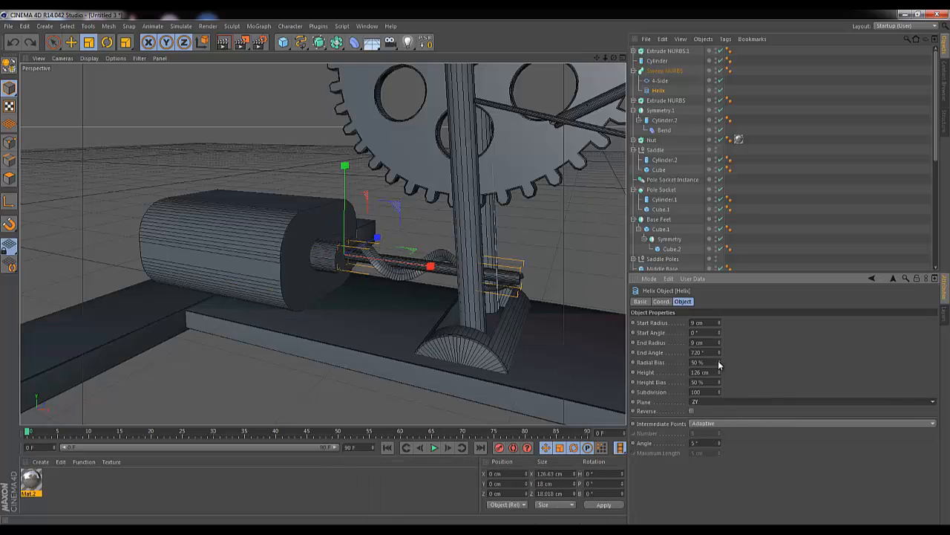
Set the helix's End Angle to about 6757°.
mouse_move(719, 374)
left_mouse_down()
mouse_move(689, 144)
mouse_move(719, 379)
mouse_move(738, 191)
mouse_move(714, 221)
mouse_move(730, 310)
mouse_move(703, 255)
mouse_move(759, 292)
mouse_move(720, 255)
mouse_move(734, 140)
mouse_move(720, 356)
left_mouse_up()
key("ctrl+z")
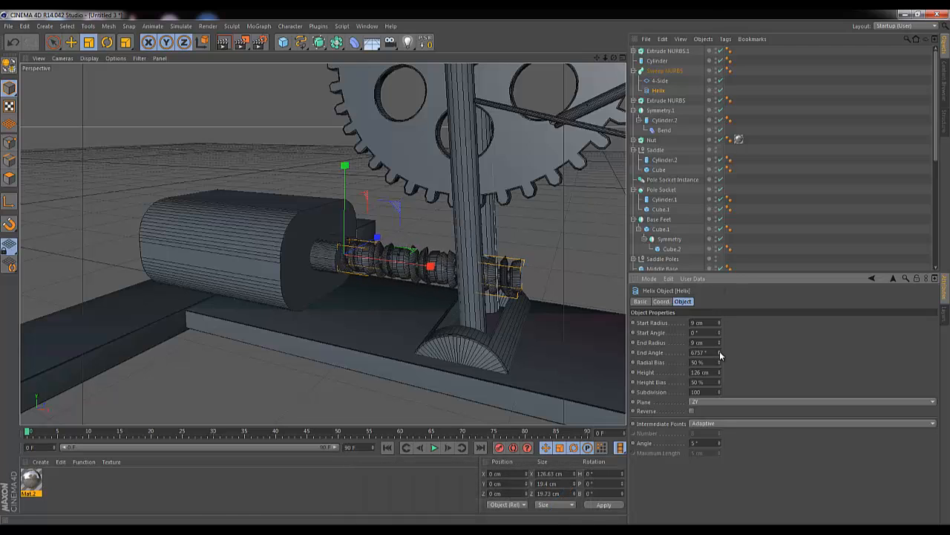
Try the XZ plane for the 4-Side profile and return it to XY.
left_click(665, 82)
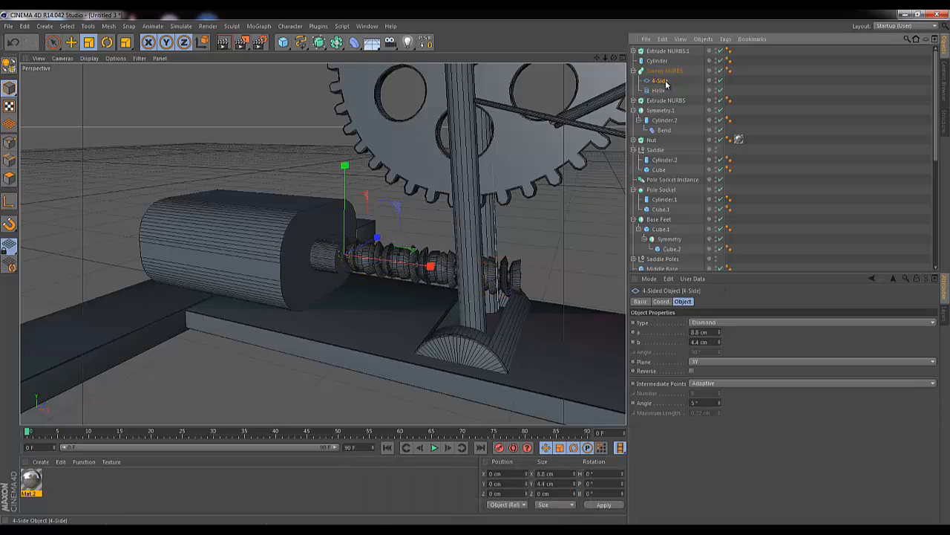
left_click(696, 360)
left_click(701, 370)
left_click(701, 363)
left_click(701, 391)
left_click(701, 363)
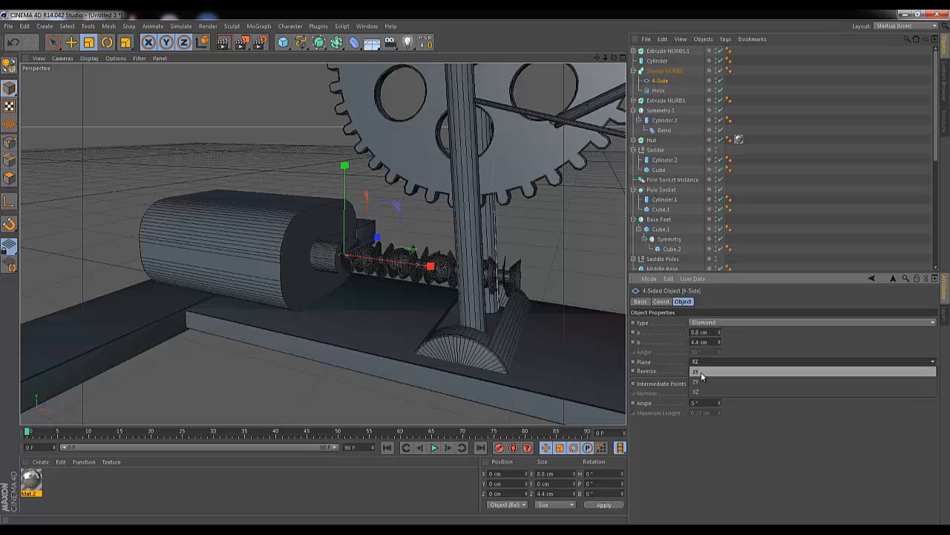
left_click(701, 372)
Enable Parallel Movement on the Sweep NURBS around the rod.
left_click(665, 71)
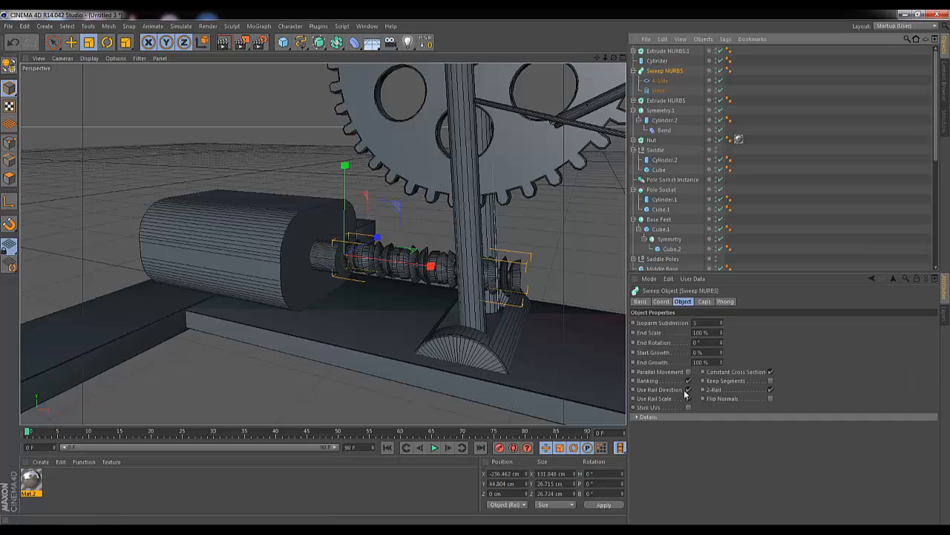
left_click(688, 371)
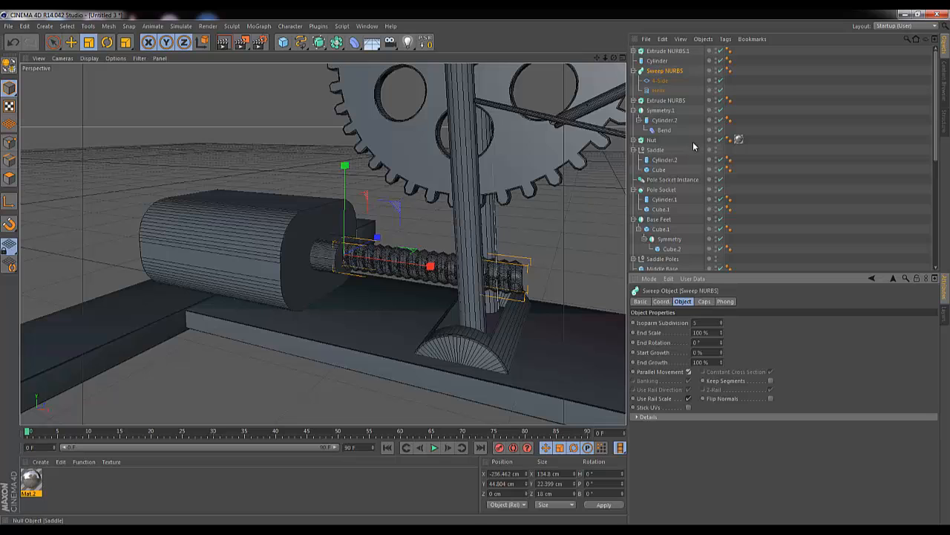
Scale the 4-Side profile down to about 5.016 by 2.508 cm.
left_click(659, 80)
key("t")
left_click_drag(567, 152, 478, 268)
key("e")
Set the 4-Side's b value to 6.508 cm, keeping a at 5.016 cm.
left_click(655, 82)
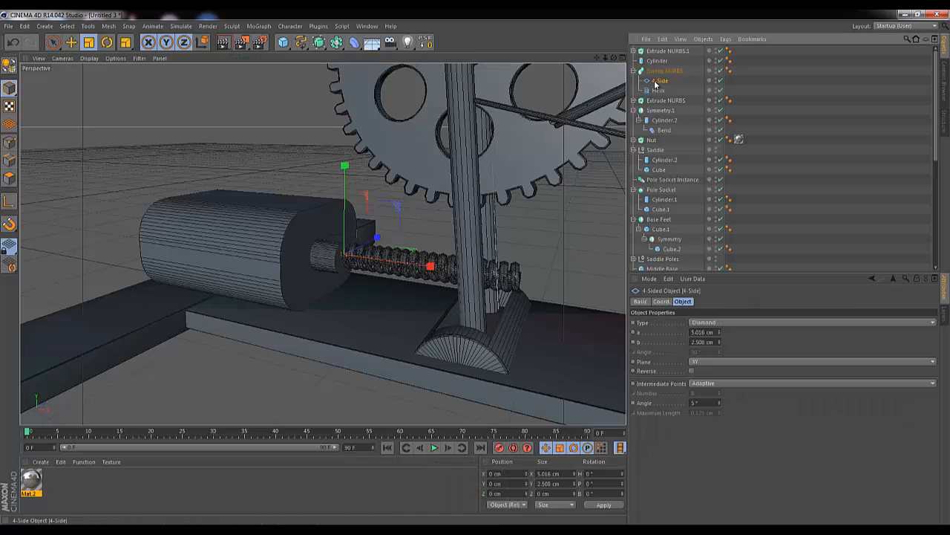
left_click_drag(718, 342, 718, 344)
left_click(719, 345)
left_click(718, 335)
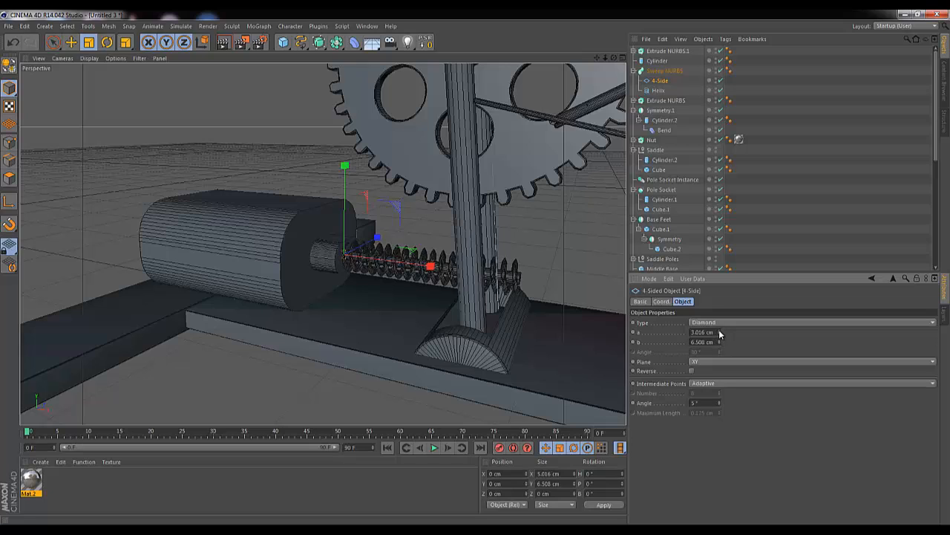
key("Up")
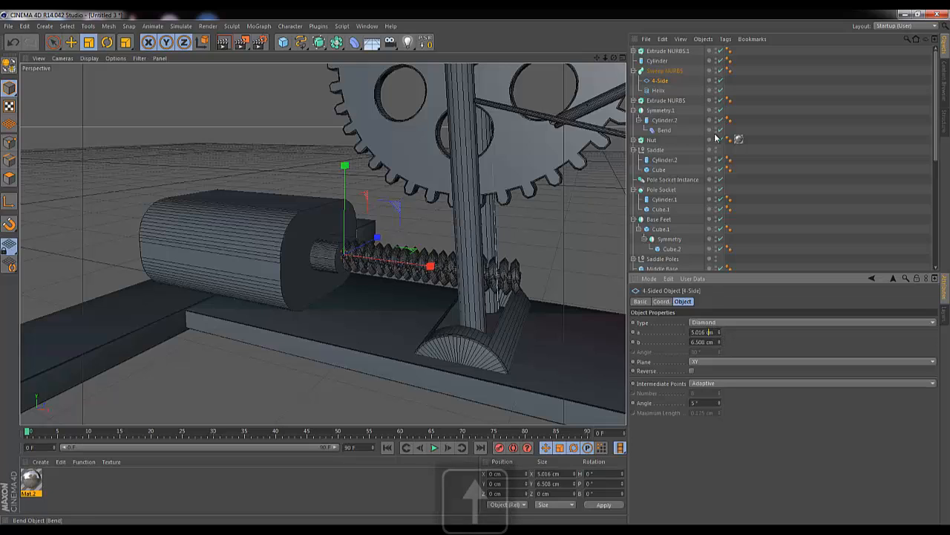
Reduce the helix's Start Radius and End Radius to 5 cm each.
left_click(660, 91)
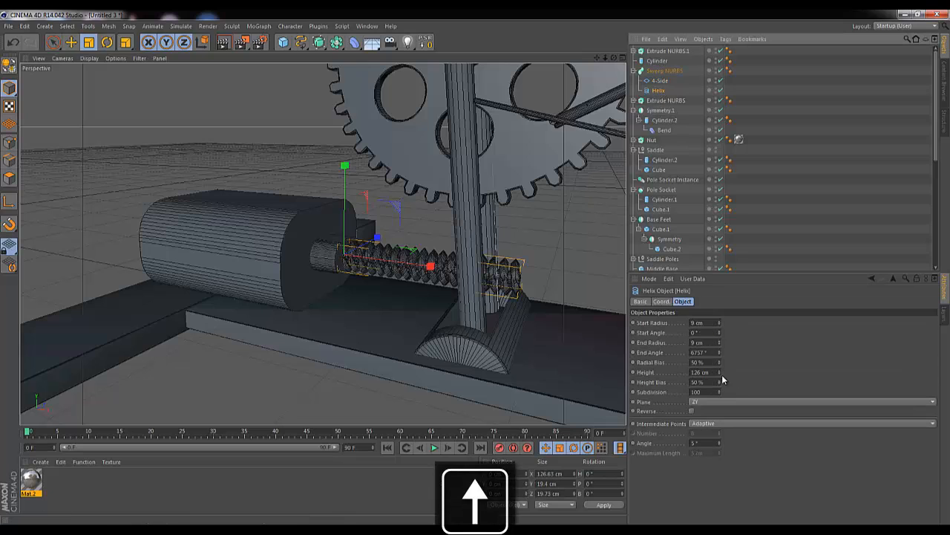
left_click(703, 324)
key("Down")
key("Down")
key("Down")
key("Down")
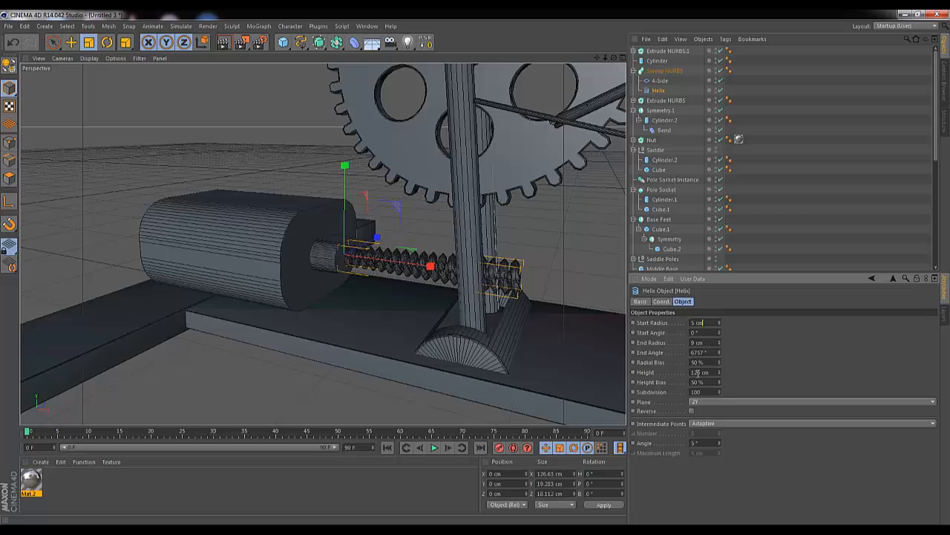
left_click(709, 343)
key("Down")
key("Down")
key("Down")
key("Down")
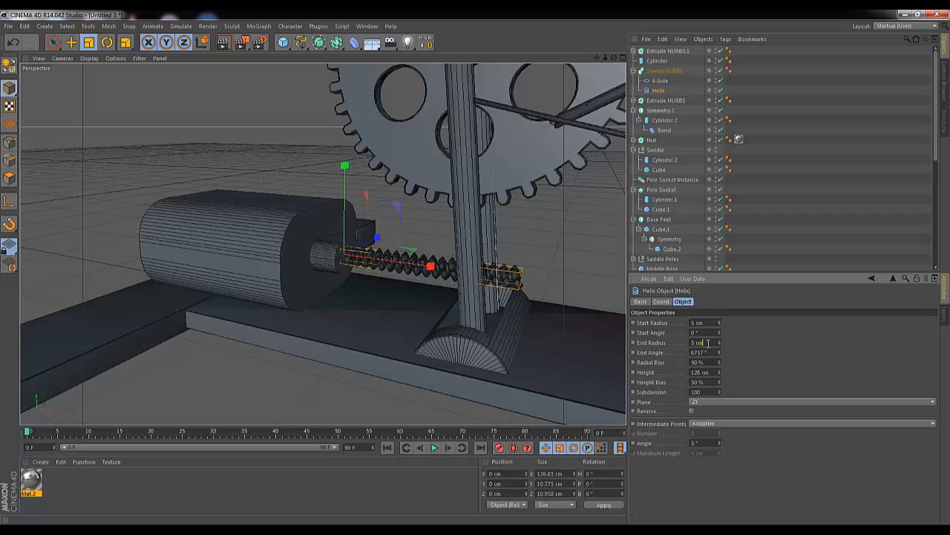
Raise the helix's End Angle to 7087°.
left_click(709, 351)
key("Up")
key("Up")
key("Up")
key("Up")
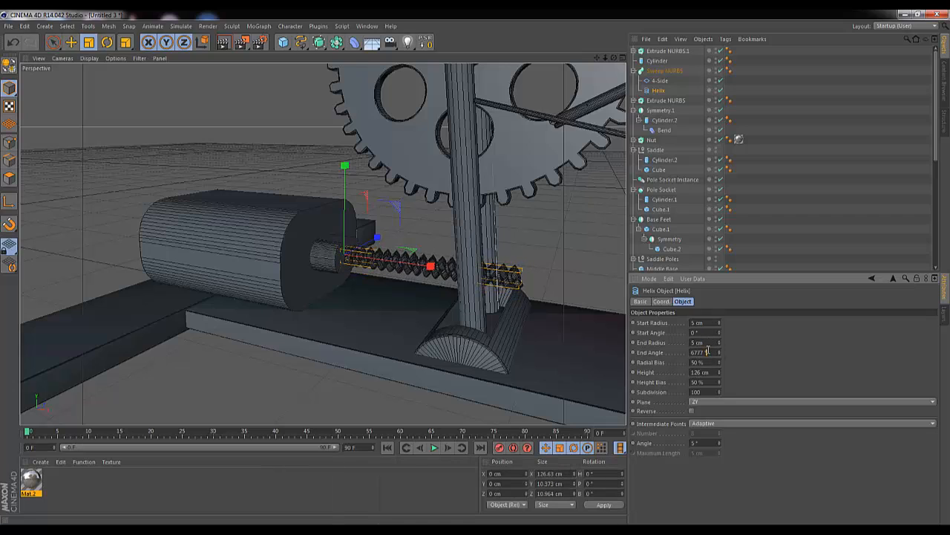
key("Up")
key("Up")
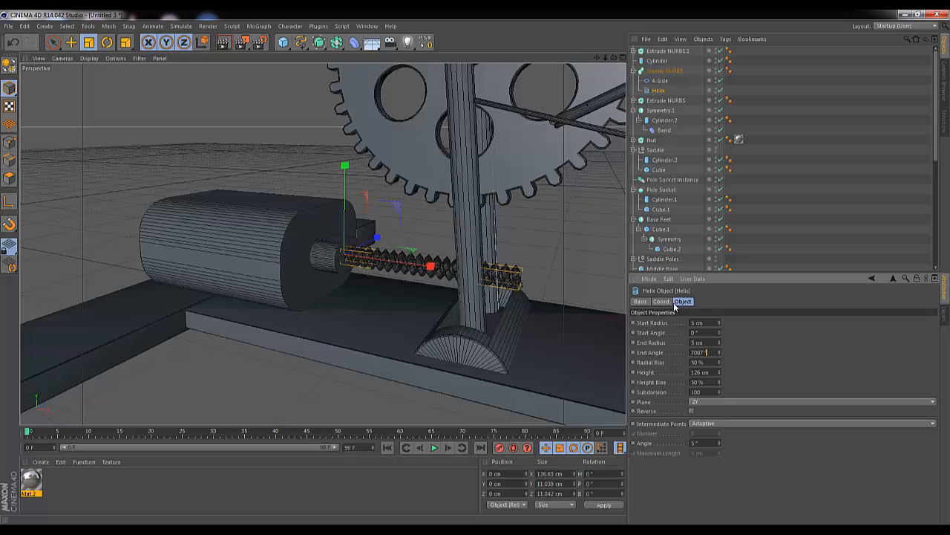
Set the helix's End Angle to about 4732° while viewing the whole bike base.
left_click_drag(614, 56, 482, 268)
left_click_drag(605, 57, 475, 266)
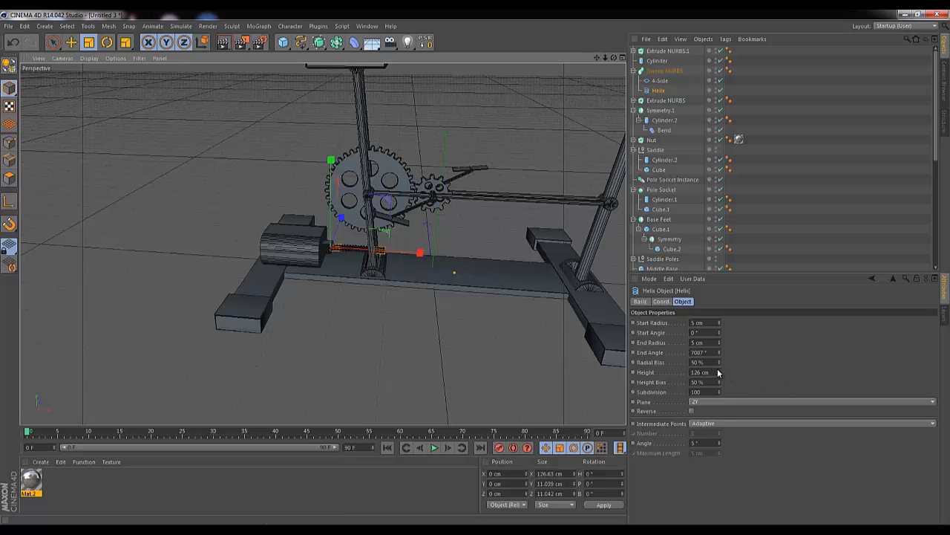
left_click_drag(719, 356, 720, 430)
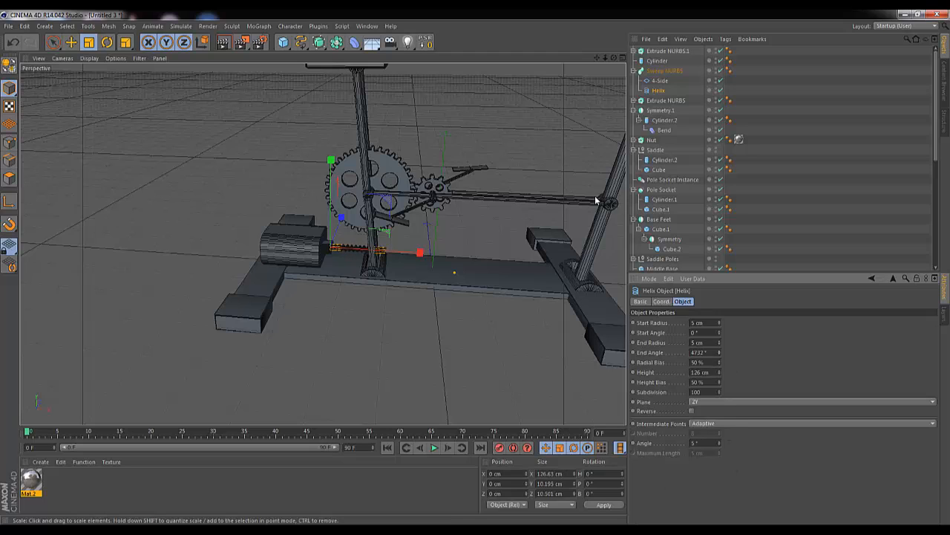
Collapse the Sweep NURBS, Symmetry.1, Base Feet and Cog Center.1 hierarchies in the object list.
left_click(633, 71)
left_click(633, 51)
left_click(633, 51)
left_click(634, 90)
left_click(634, 180)
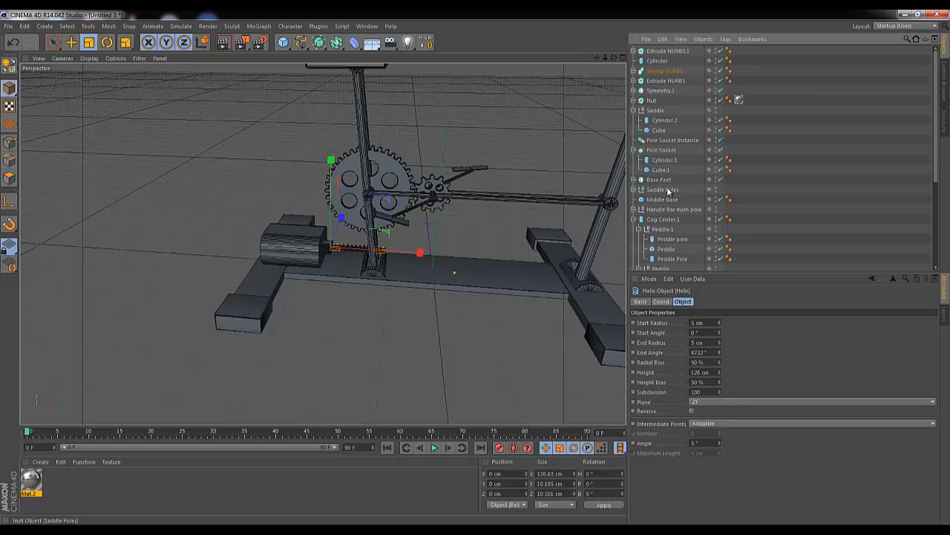
left_click(659, 191)
left_click(665, 200)
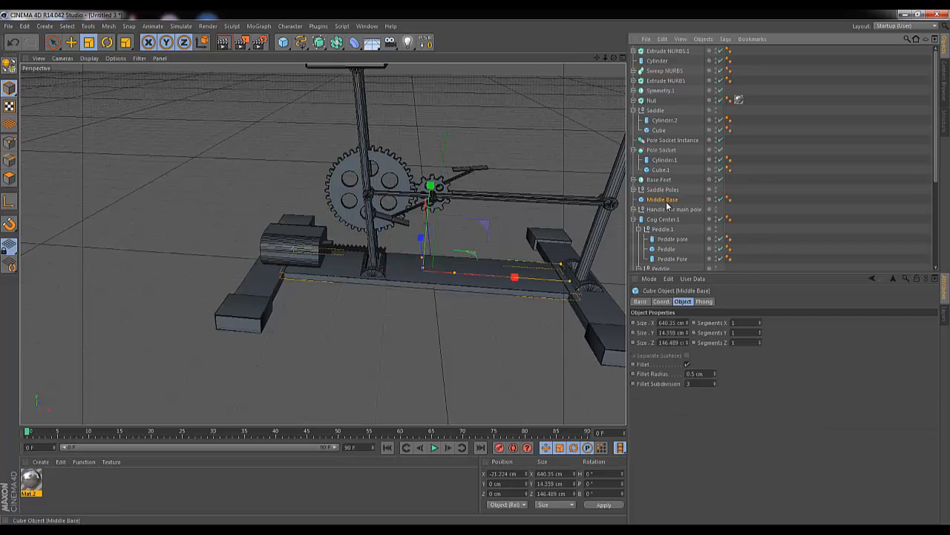
left_click(634, 220)
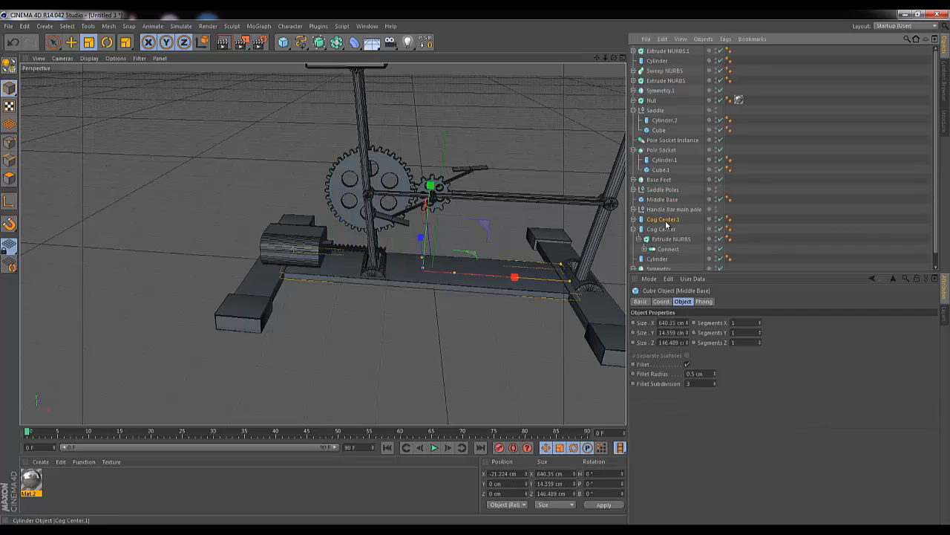
Lower Cog Center.1, Cog Center, the Cylinder below them and Symmetry together to a Y position of about 148.5 cm.
left_click(665, 222)
left_click(662, 230, "ctrl")
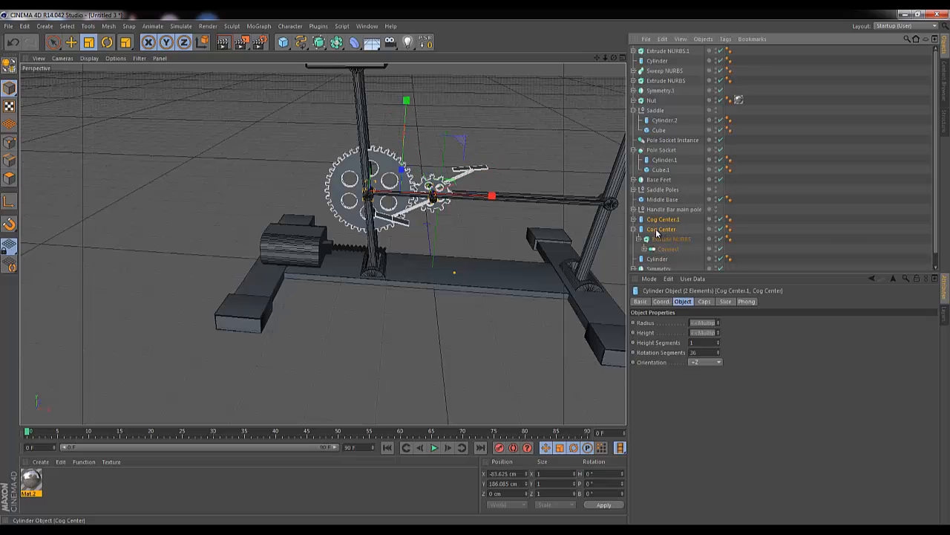
left_click(666, 258, "ctrl")
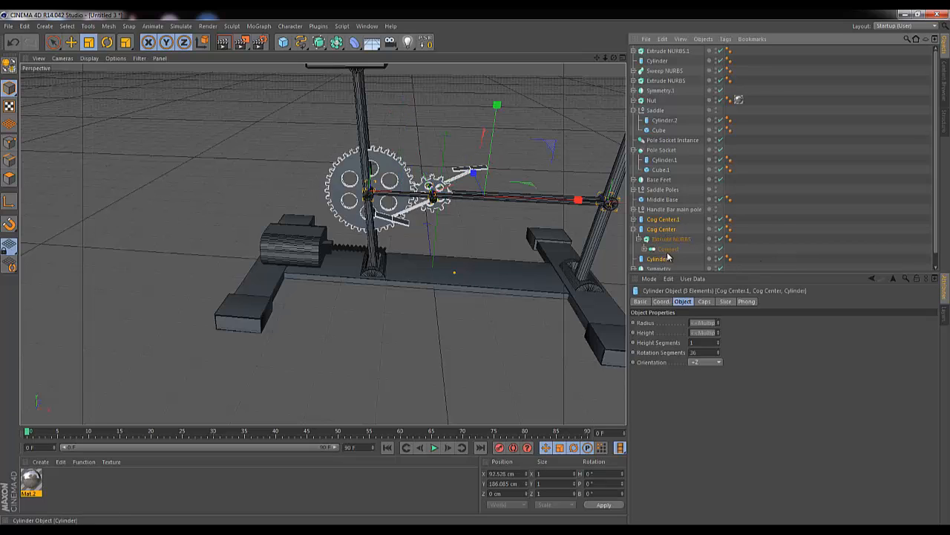
scroll(678, 222, "down", 1)
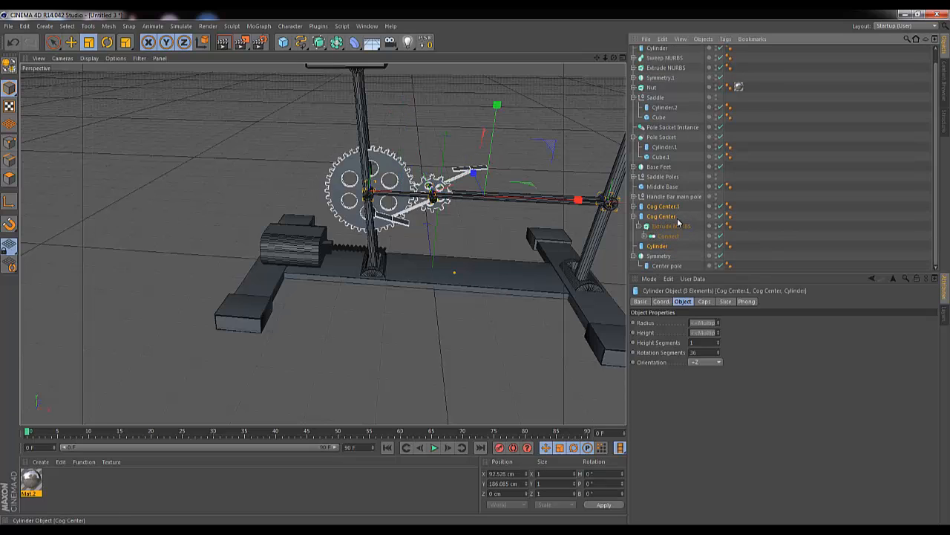
left_click(658, 256, "ctrl")
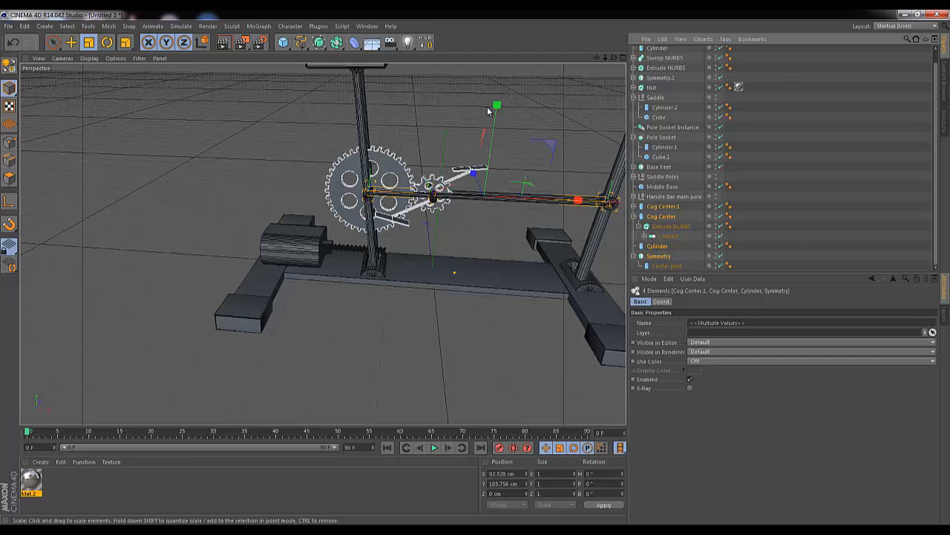
key("space")
left_click_drag(496, 108, 496, 127)
left_click_drag(487, 268, 605, 58)
left_click_drag(527, 107, 528, 114)
left_click_drag(597, 59, 475, 272)
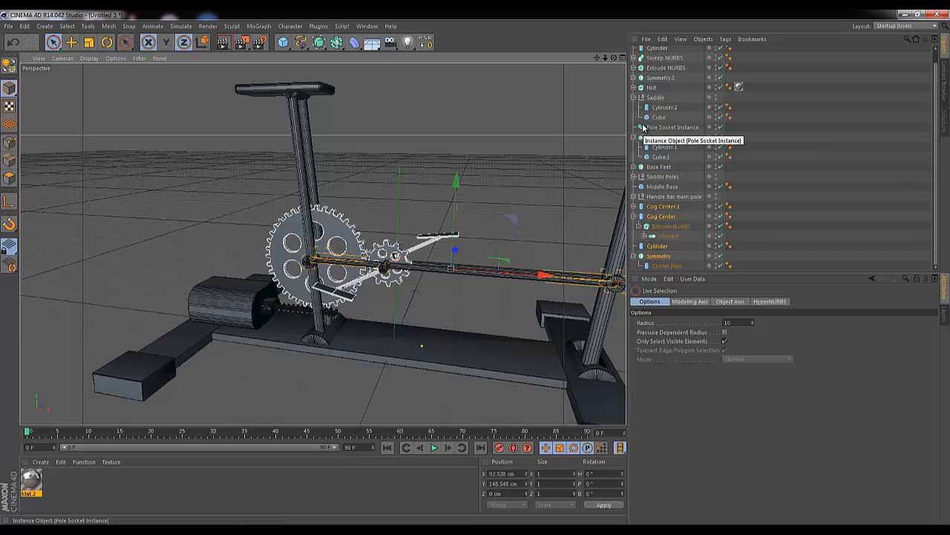
left_click(297, 387)
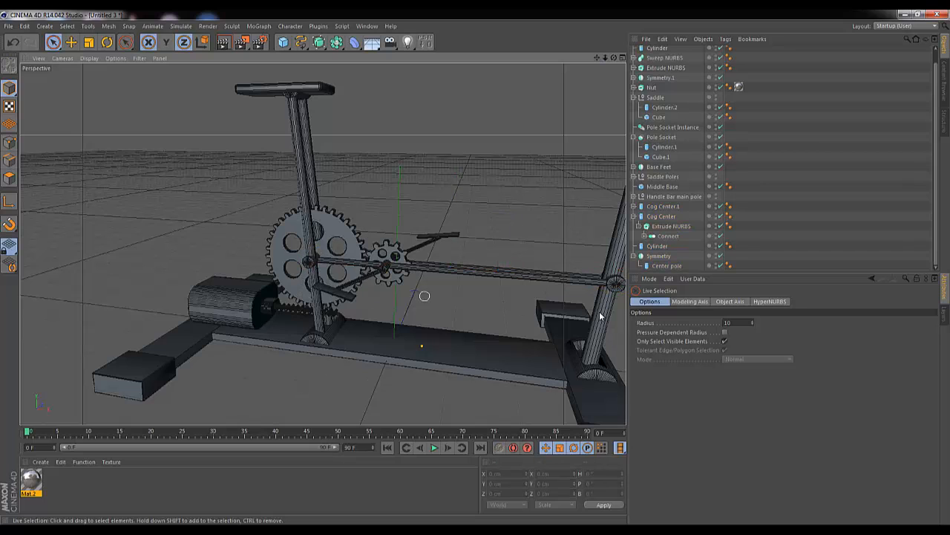
Shift the Cylinder at the handlebar pole joint along X to about 331 cm and inspect the whole bike.
left_click(657, 248)
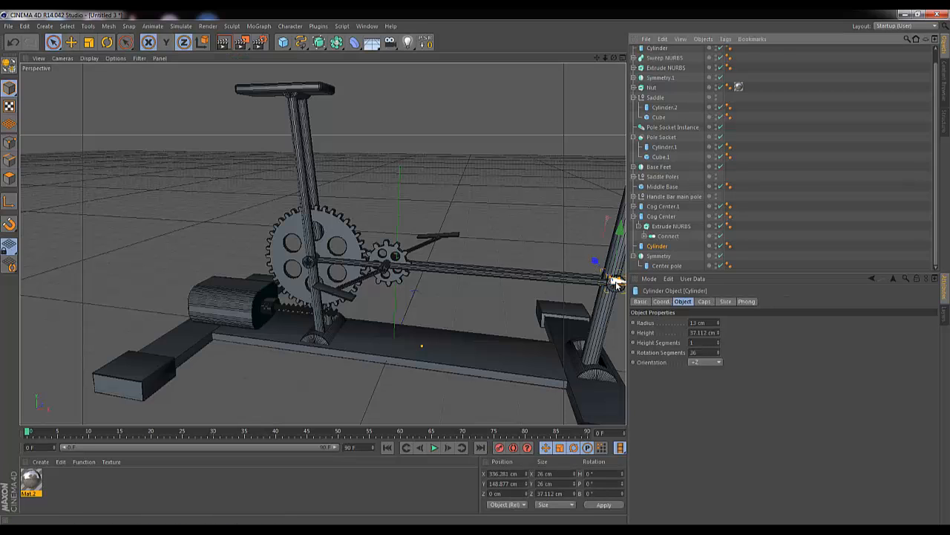
left_click_drag(616, 282, 613, 285)
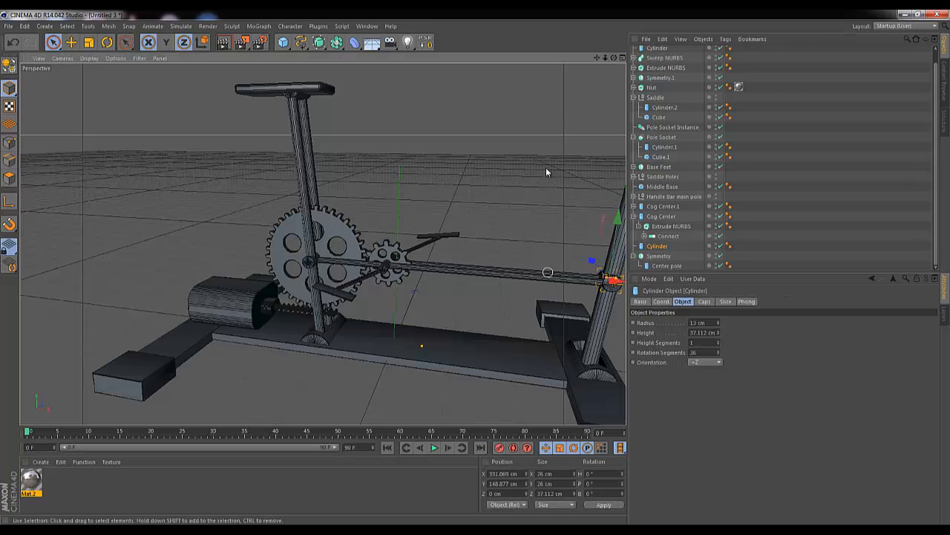
scroll(476, 271, "down", 5)
scroll(476, 271, "up", 1)
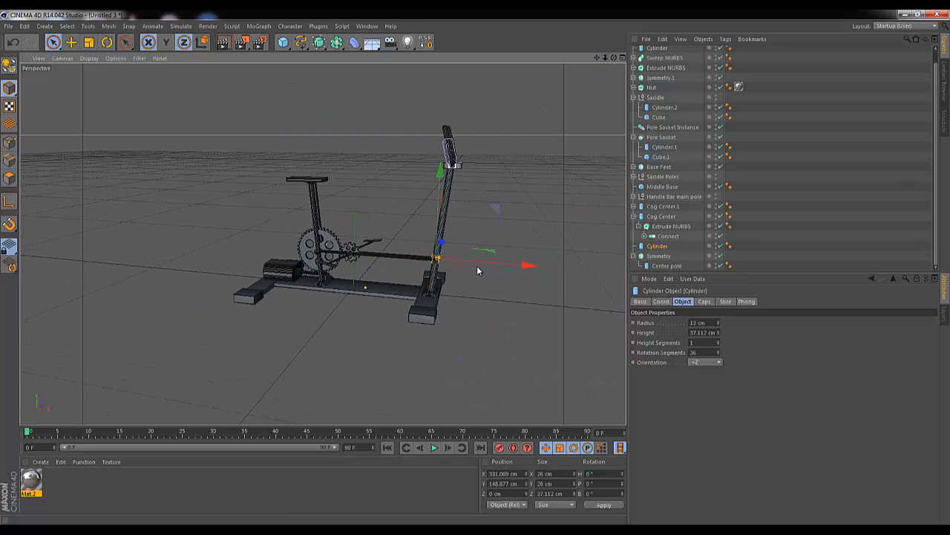
middle_click_drag(474, 268, 471, 282, "alt")
mouse_move(474, 268)
left_mouse_down("alt")
mouse_move(461, 273)
mouse_move(474, 268)
left_mouse_up("alt")
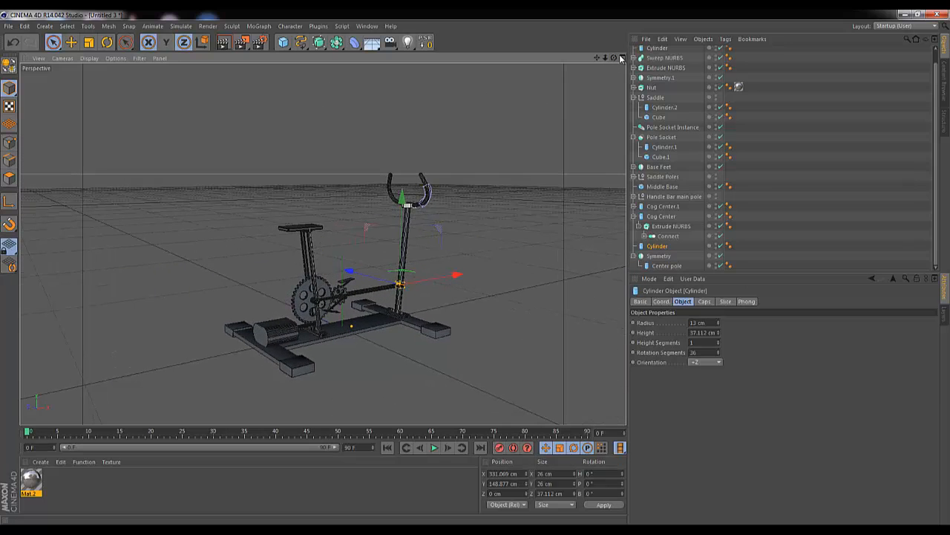
Preview-render the exercise bike, then group all of its objects under one null named Bike.
key("ctrl+r")
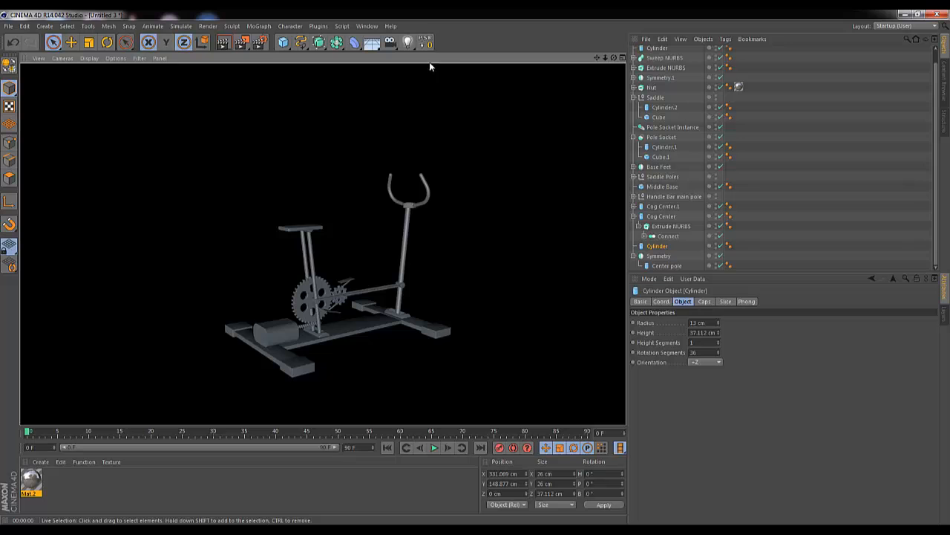
left_click_drag(613, 57, 476, 266)
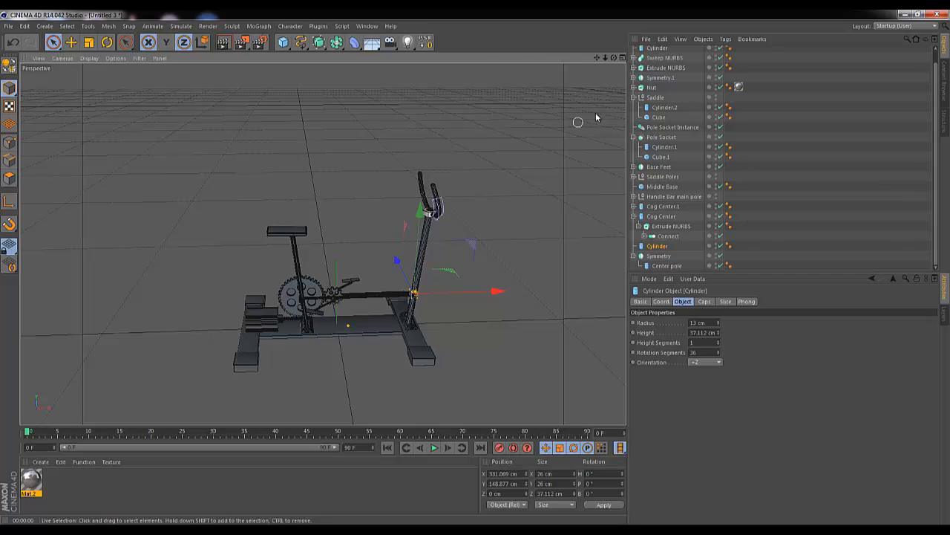
key("ctrl+a")
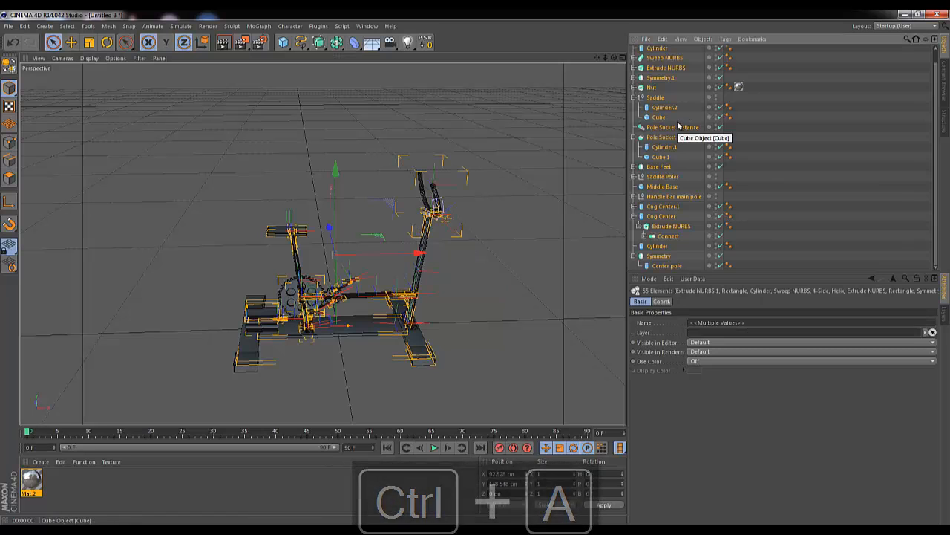
key("alt+g")
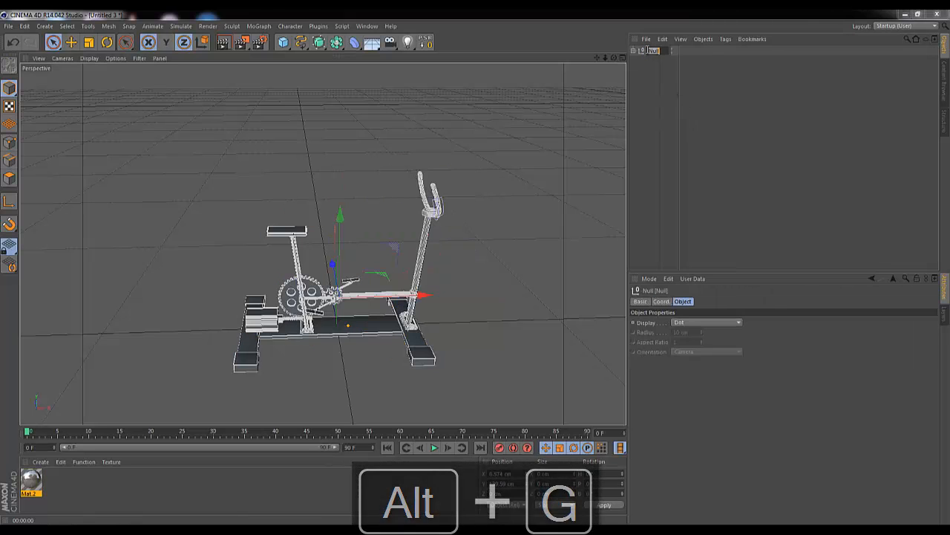
double_click(650, 50)
type("Bike")
key("Return")
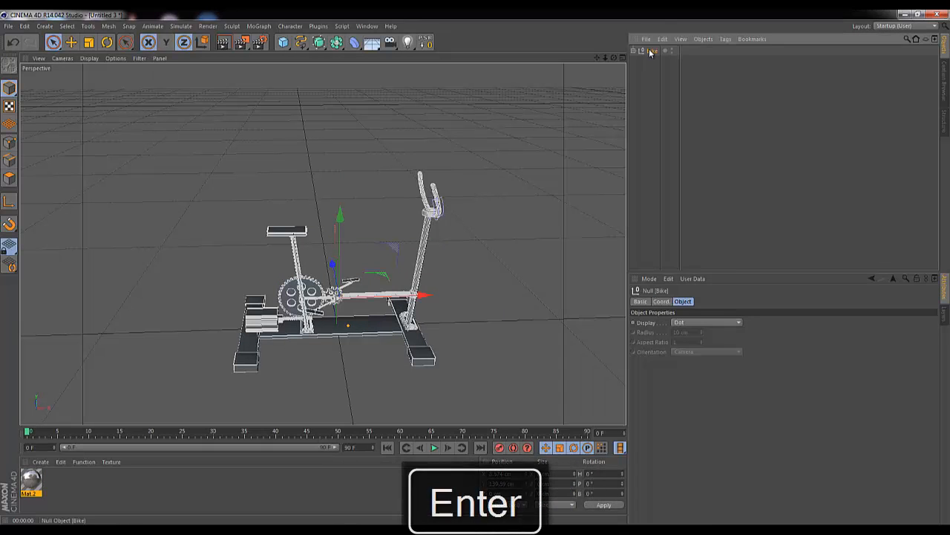
Copy the Bike group into the Bulb_standing.c4d scene and lower it onto the floor beside the bulb character.
key("ctrl+c")
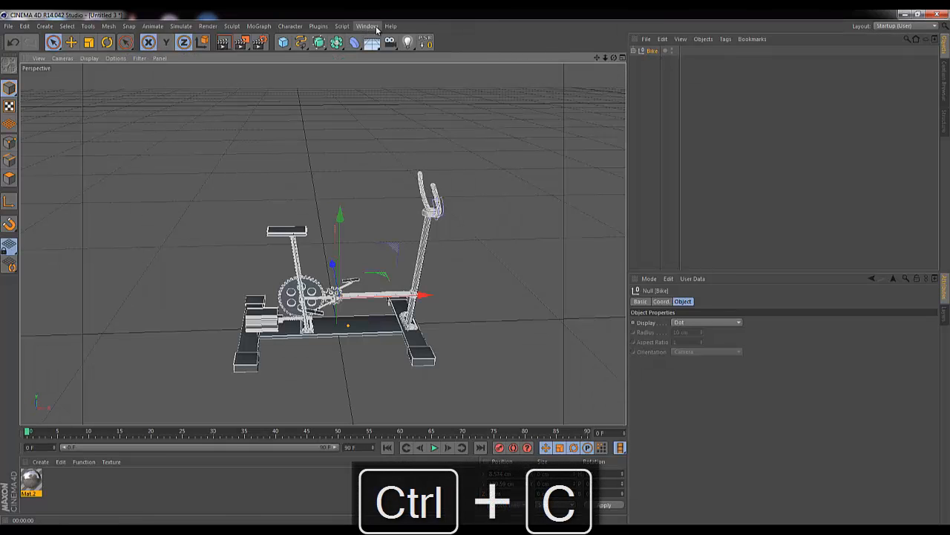
left_click(367, 26)
left_click(392, 240)
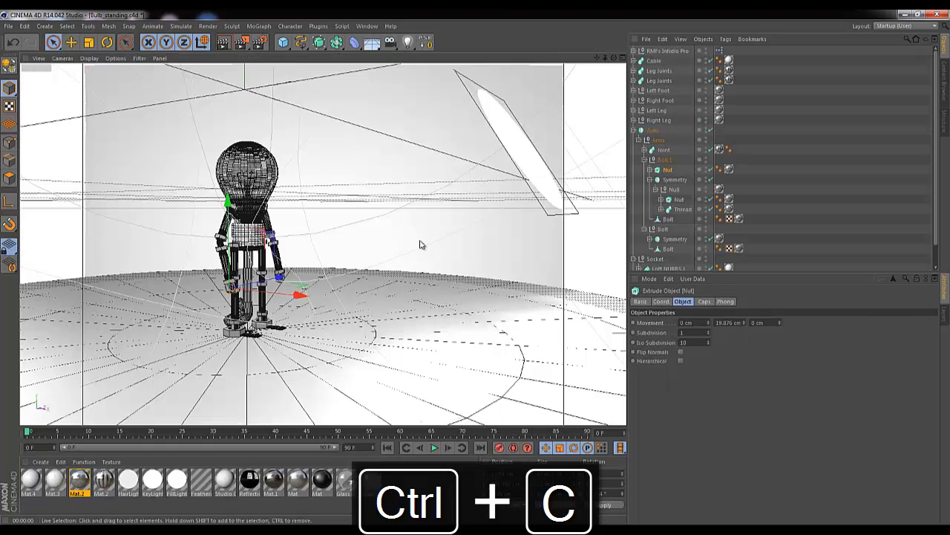
key("ctrl+v")
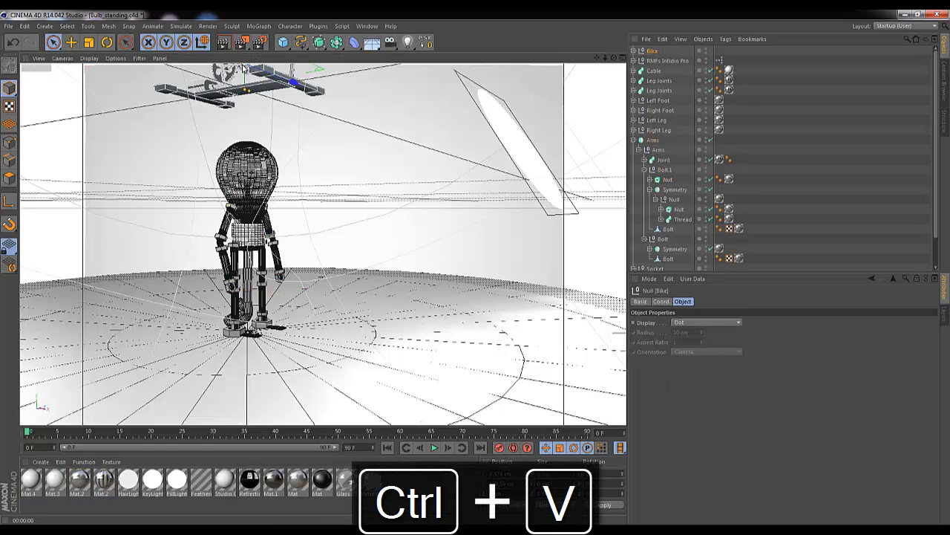
left_click_drag(245, 67, 247, 216)
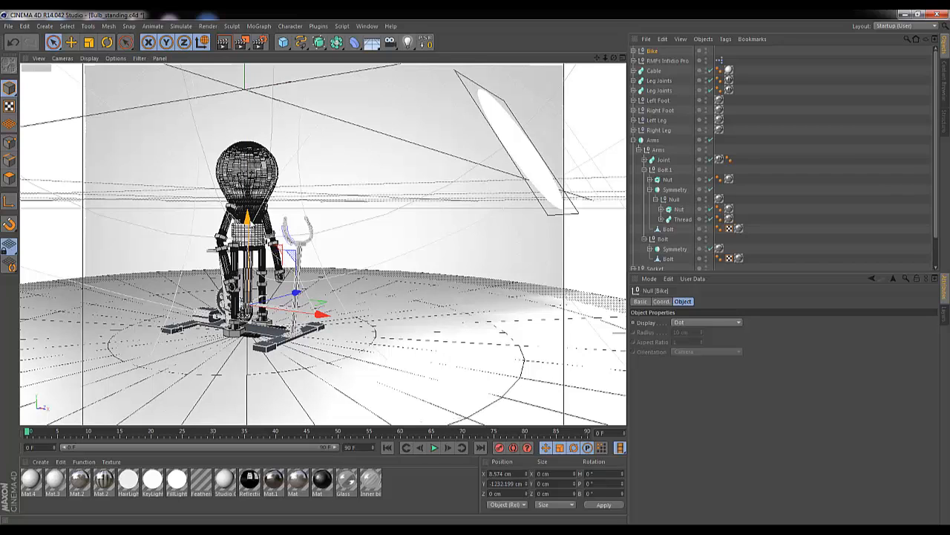
Collapse the Arms and Socket hierarchies and hide all the bulb character's parts so only the bike remains.
left_click(633, 140)
left_click(633, 149)
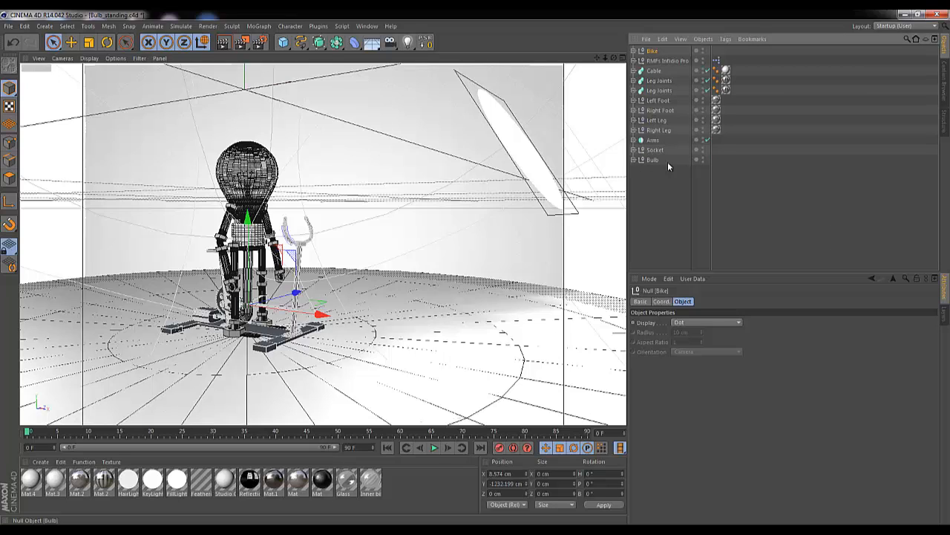
left_click(702, 159)
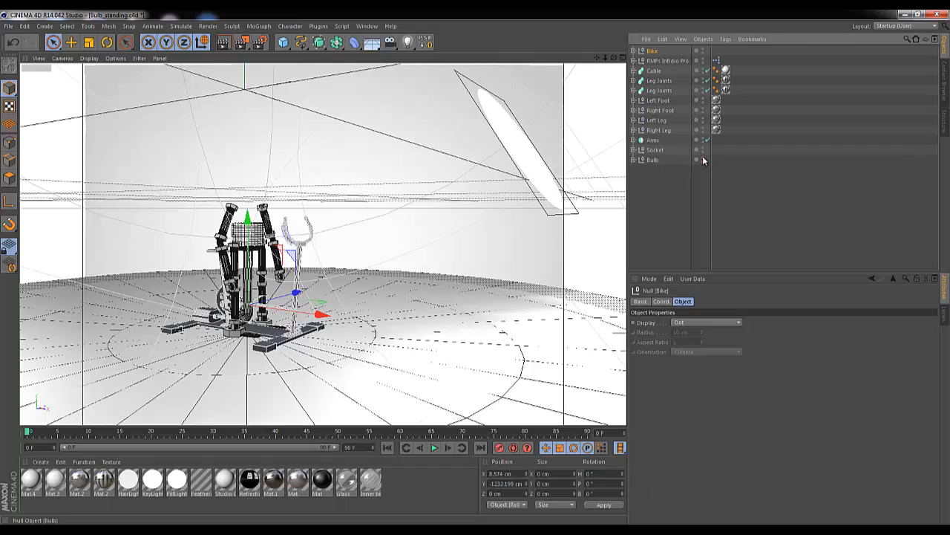
left_click_drag(614, 57, 478, 272)
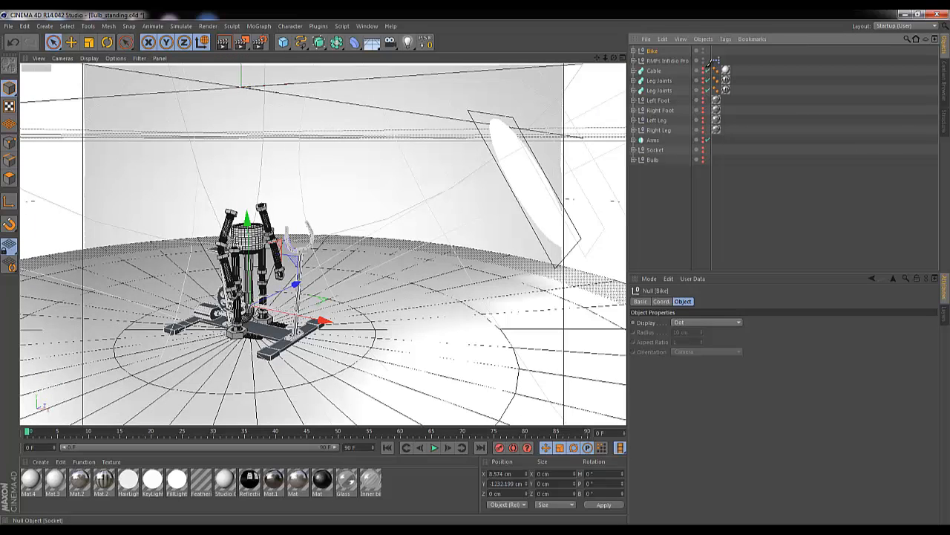
Create a new material and set its colour to a near-black grey, RGB 28, 28, 28.
mouse_move(614, 58)
left_mouse_down()
mouse_move(477, 272)
mouse_move(614, 59)
left_mouse_up()
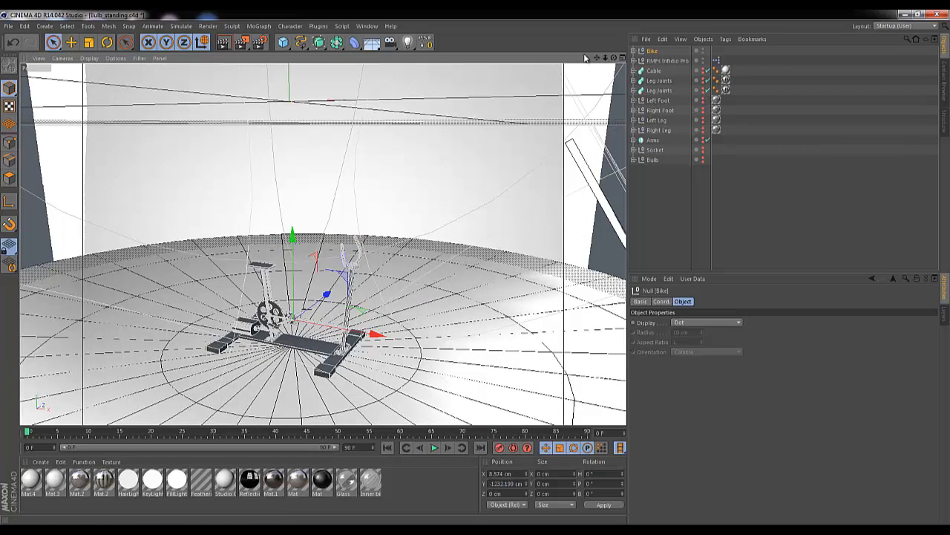
left_click_drag(605, 61, 476, 271)
left_click_drag(600, 60, 478, 271)
double_click(404, 478)
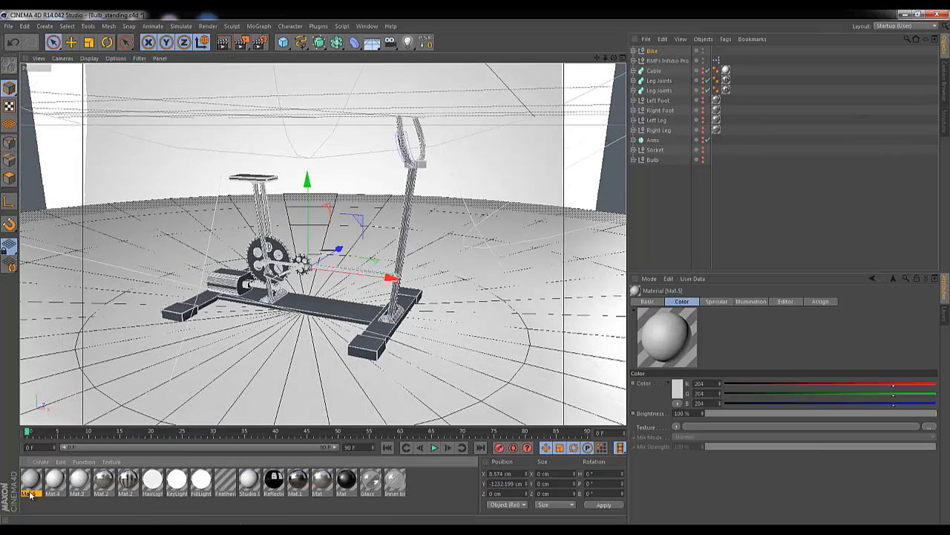
double_click(31, 494)
left_click(263, 123)
mouse_move(249, 119)
left_mouse_down()
mouse_move(190, 138)
mouse_move(204, 128)
left_mouse_up()
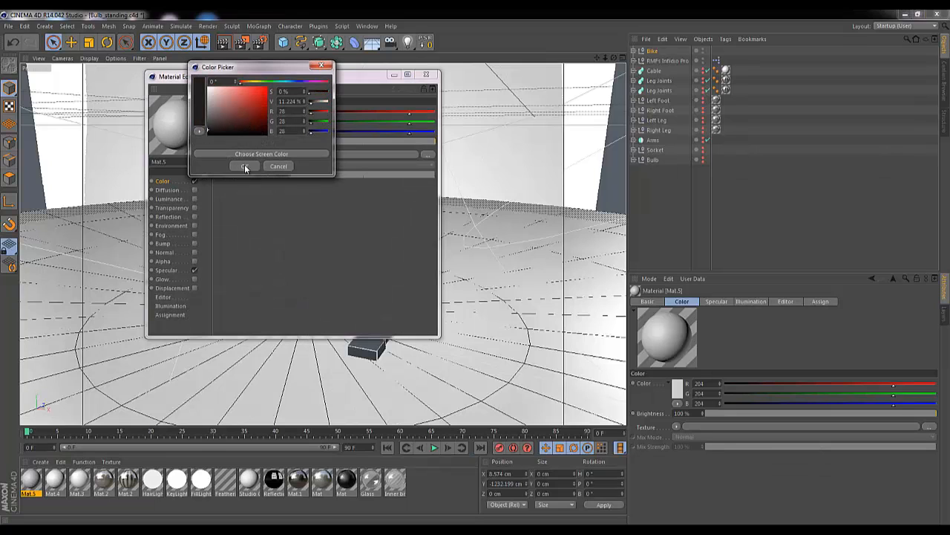
left_click(246, 168)
Give the dark material a 6% brightness reflection with a Fresnel texture at 19% mix strength, and disable its specular channel.
left_click(195, 216)
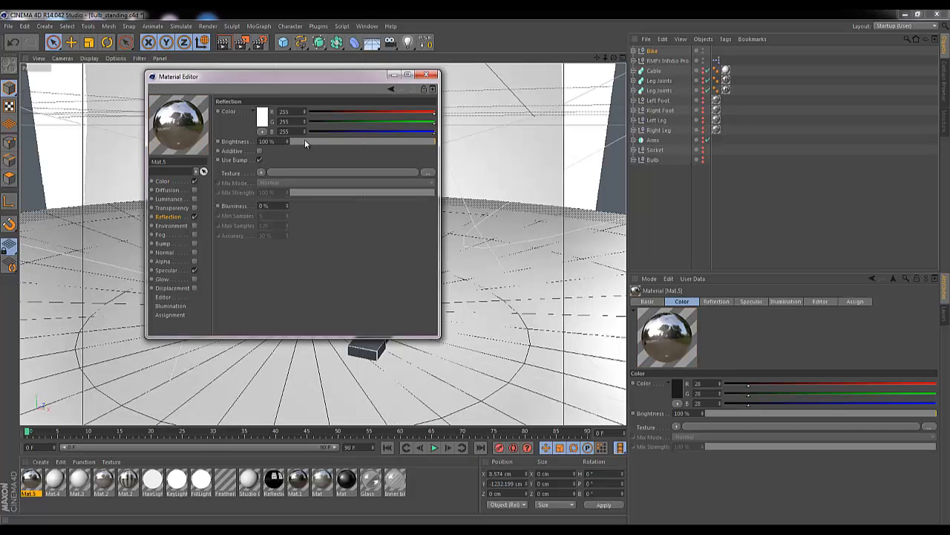
left_click_drag(308, 140, 299, 142)
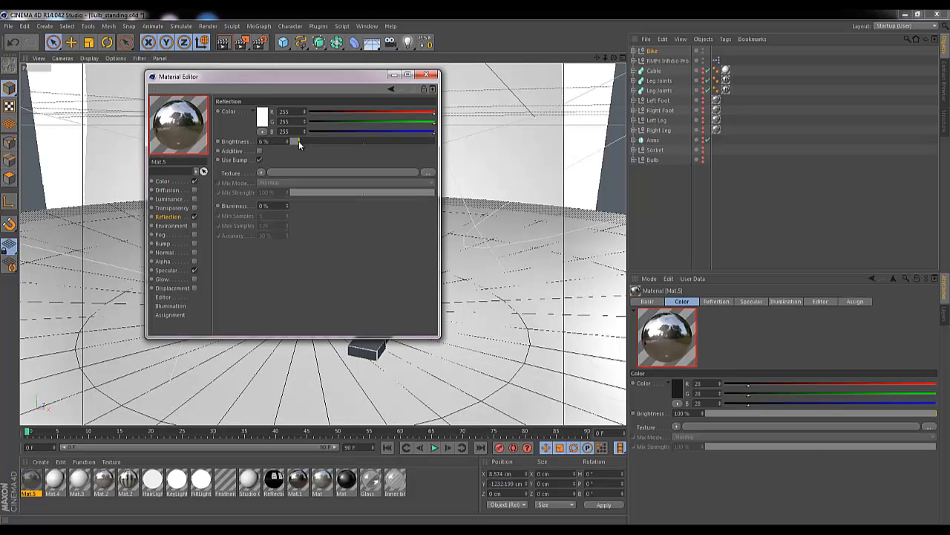
left_click(261, 173)
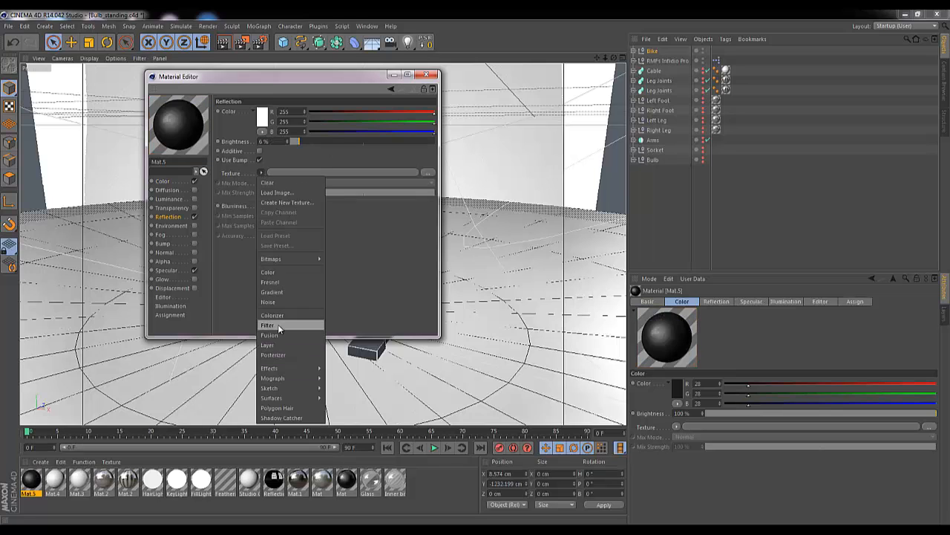
left_click(284, 282)
mouse_move(305, 221)
left_mouse_down()
mouse_move(326, 221)
mouse_move(315, 222)
left_mouse_up()
left_click(194, 269)
left_click(428, 77)
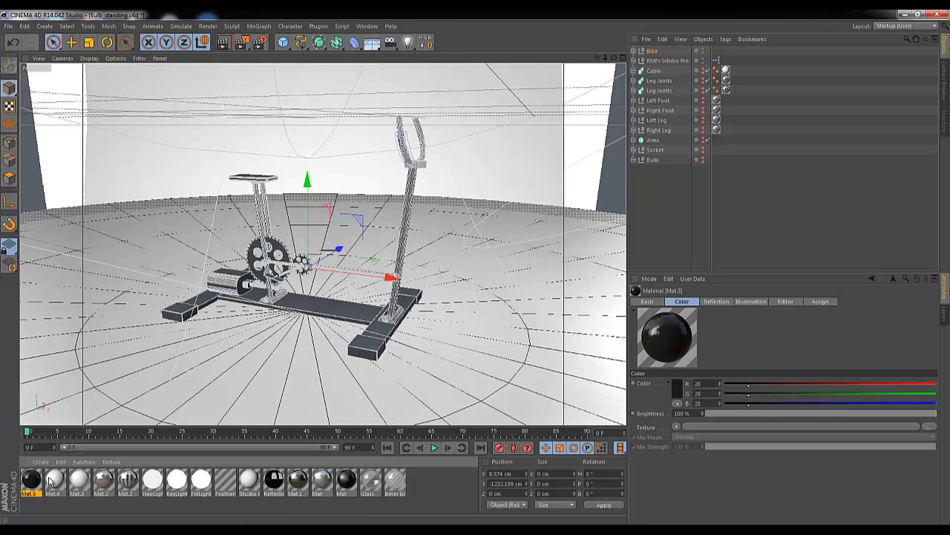
Add a bump channel to Mat.5 using a Noise shader of type Luka with a global scale of 10%.
double_click(38, 481)
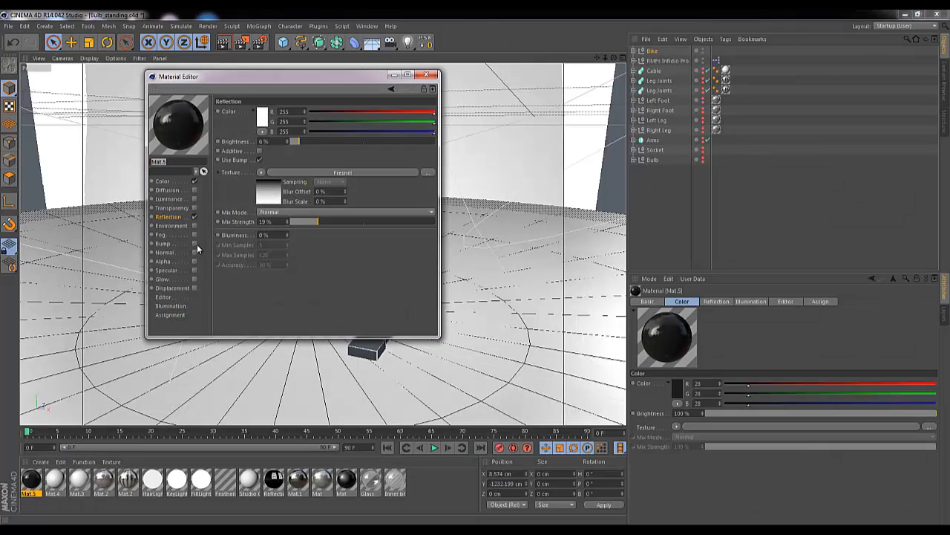
left_click(195, 244)
left_click(256, 134)
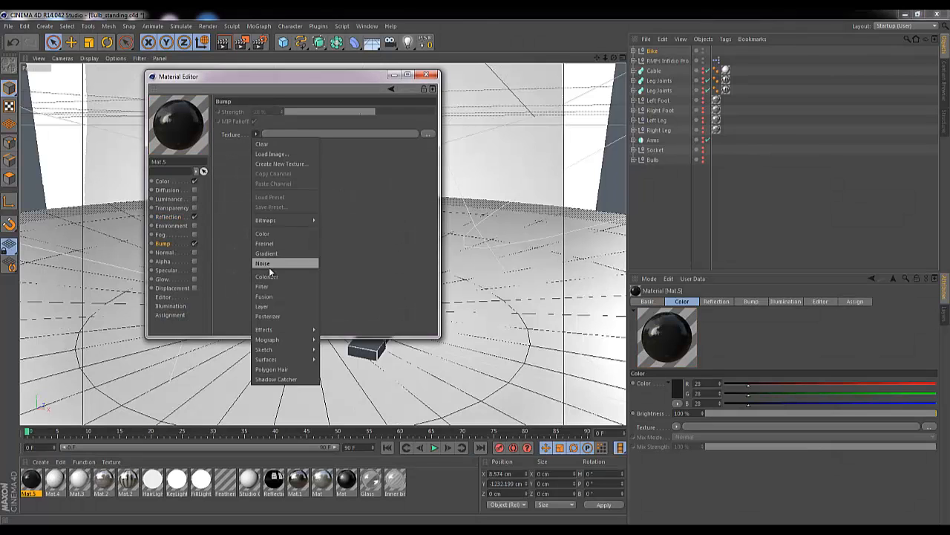
left_click(281, 264)
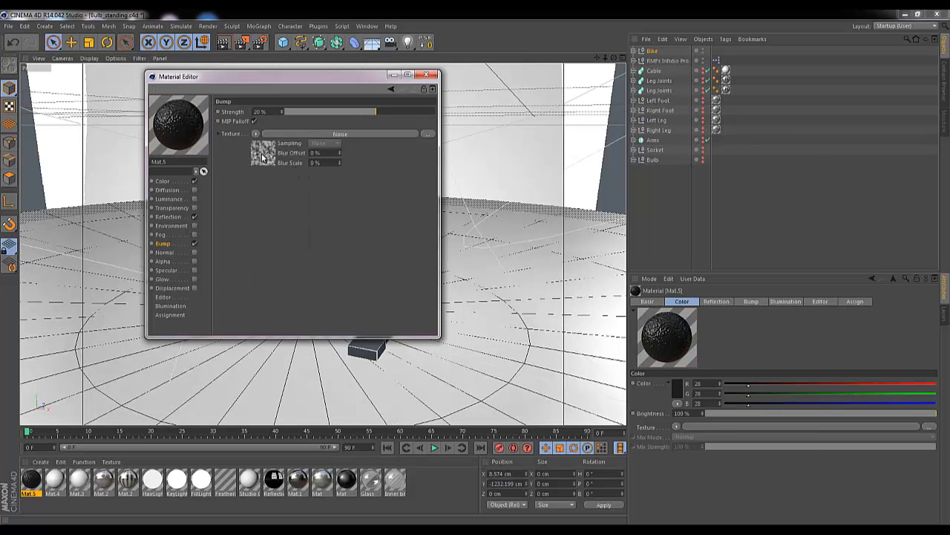
left_click(262, 154)
left_click(307, 207)
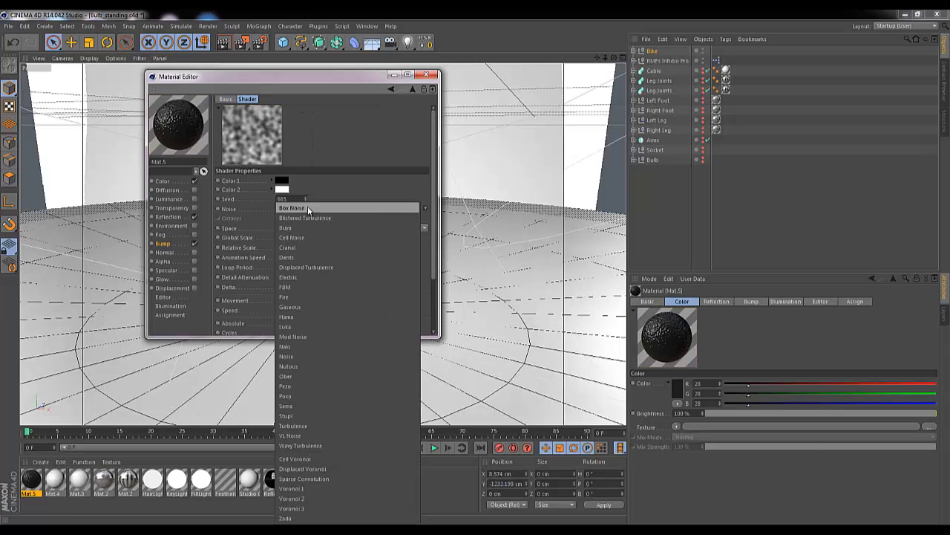
left_click(291, 327)
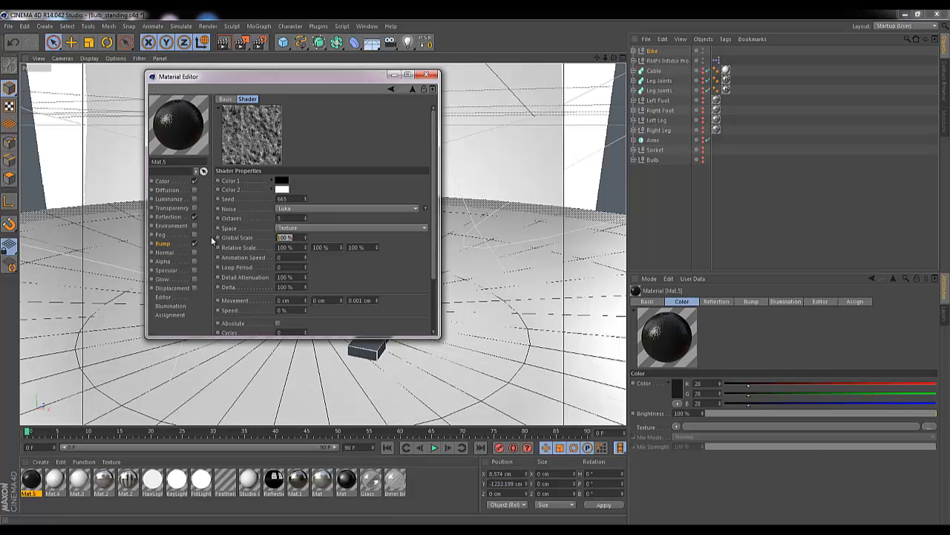
type("10")
key("Return")
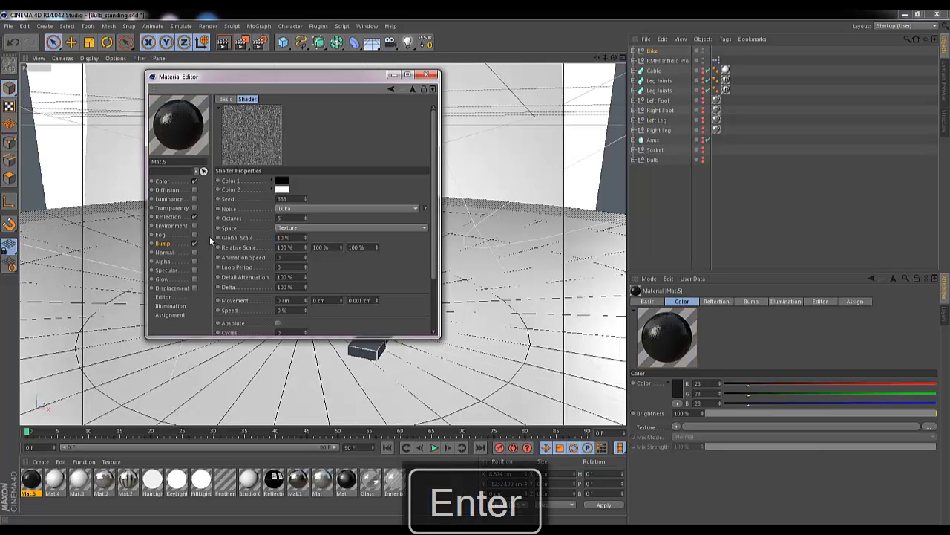
Slightly reduce the bump strength of Mat.5 and close the material's editor.
left_click(178, 242)
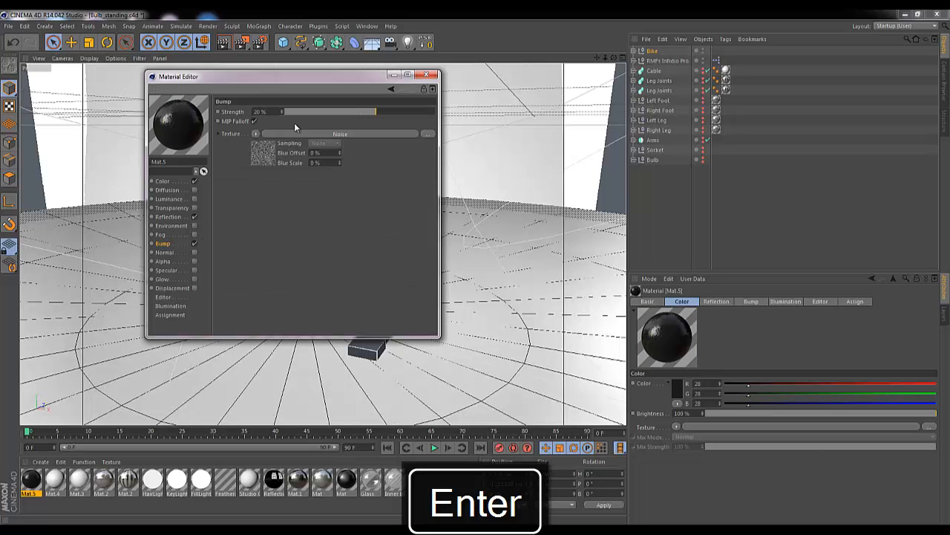
left_click_drag(375, 112, 370, 112)
left_click(274, 112)
key("Down")
left_click(432, 76)
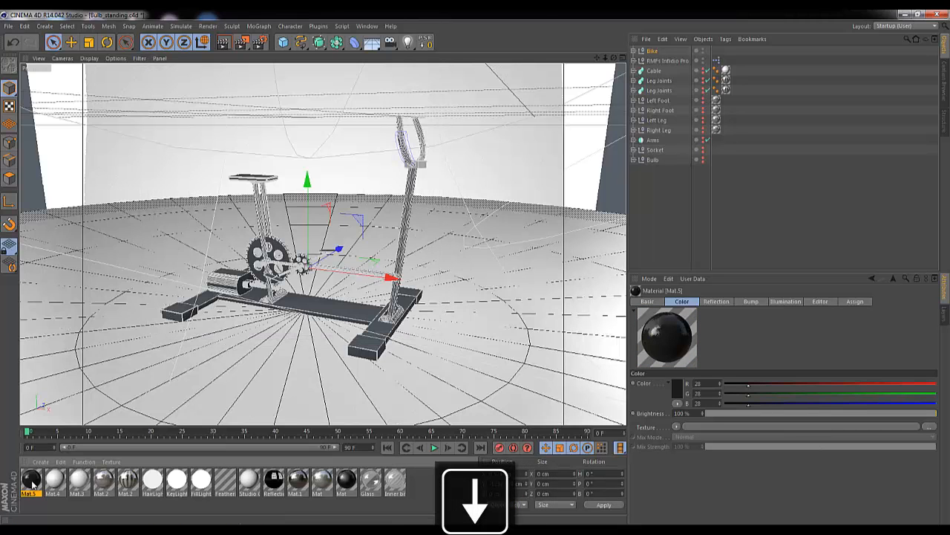
Apply Mat.5 to the Bike group and move its texture tag onto the Saddle object.
left_click_drag(253, 370, 654, 50)
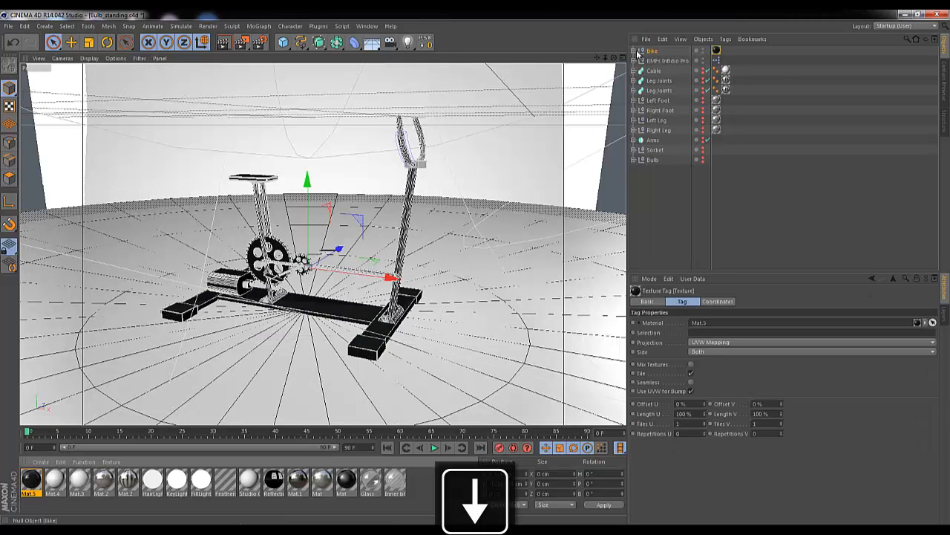
left_click(634, 50)
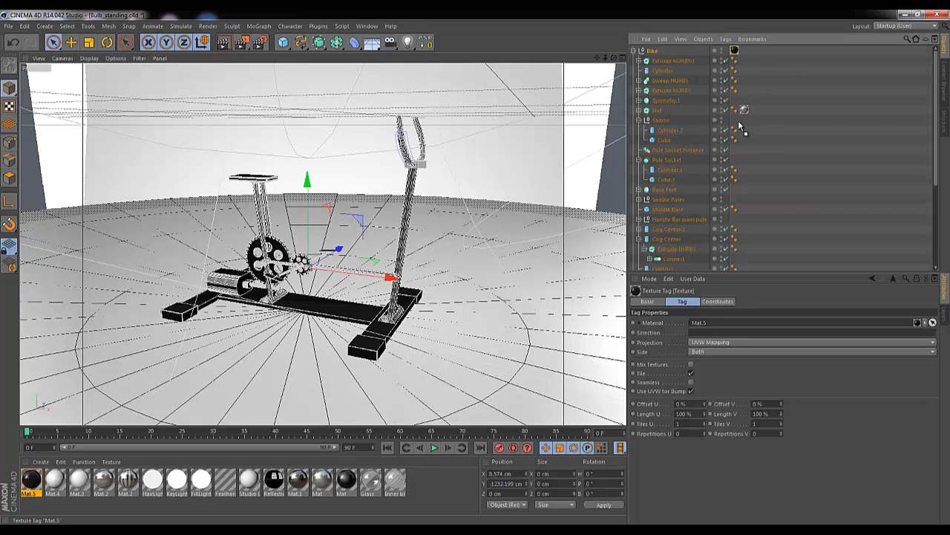
left_click_drag(740, 128, 735, 121)
left_click(638, 121)
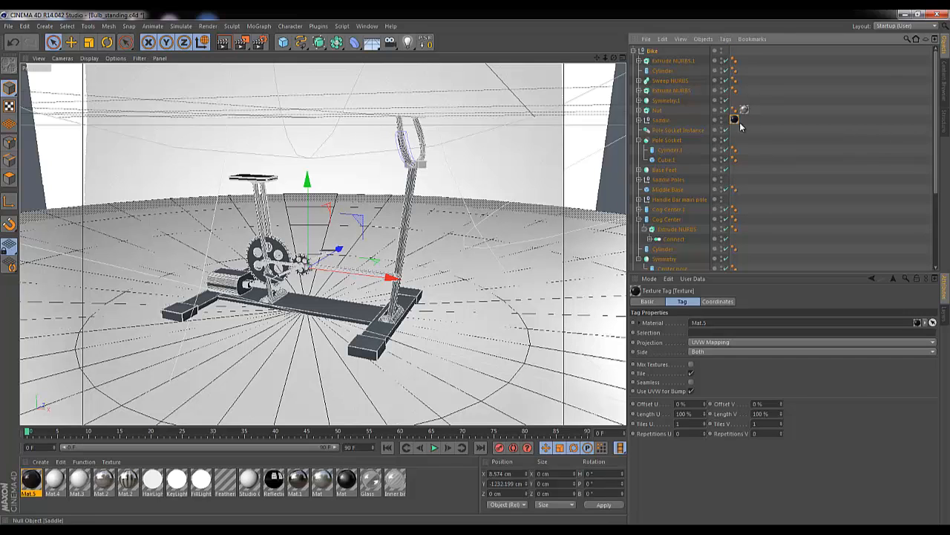
Copy the Saddle's Mat.5 texture tag to Base Feet and move the copy onto its nested Cube.2.
left_click_drag(738, 122, 735, 169, "ctrl")
left_click(638, 169)
left_click_drag(746, 204, 743, 198)
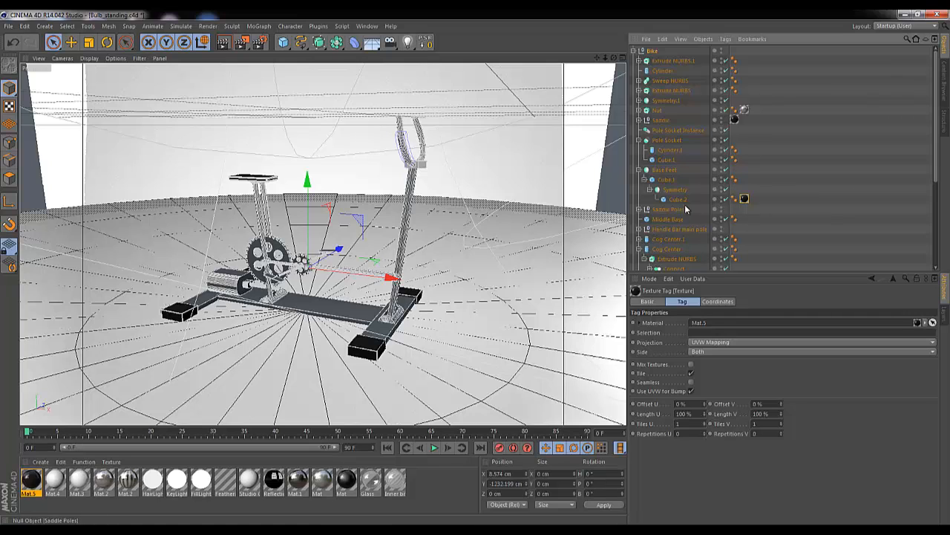
Locate the handlebar grips inside Symmetry.1 and copy the Mat.5 texture tag from the Saddle onto their cylinder.
left_click(663, 61)
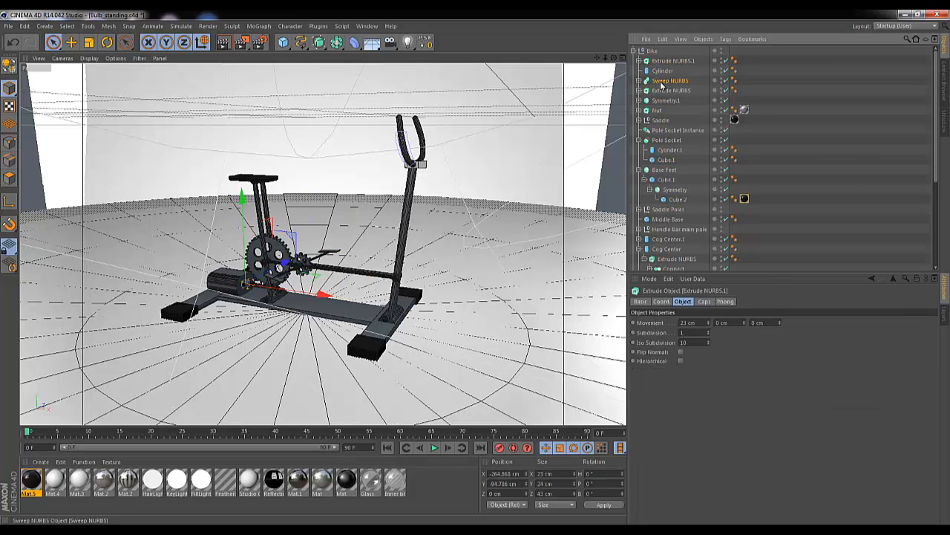
left_click(662, 80)
left_click(656, 90)
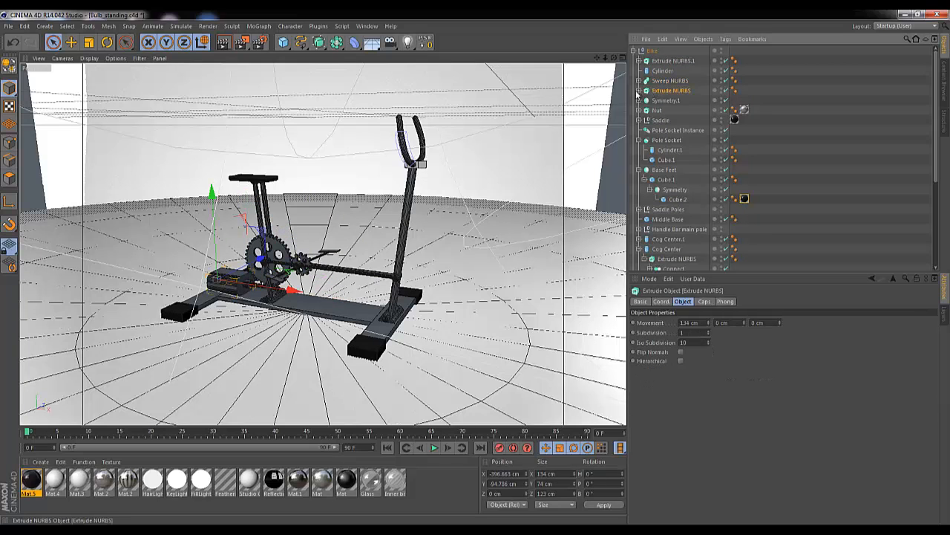
left_click(660, 100)
left_click(640, 101)
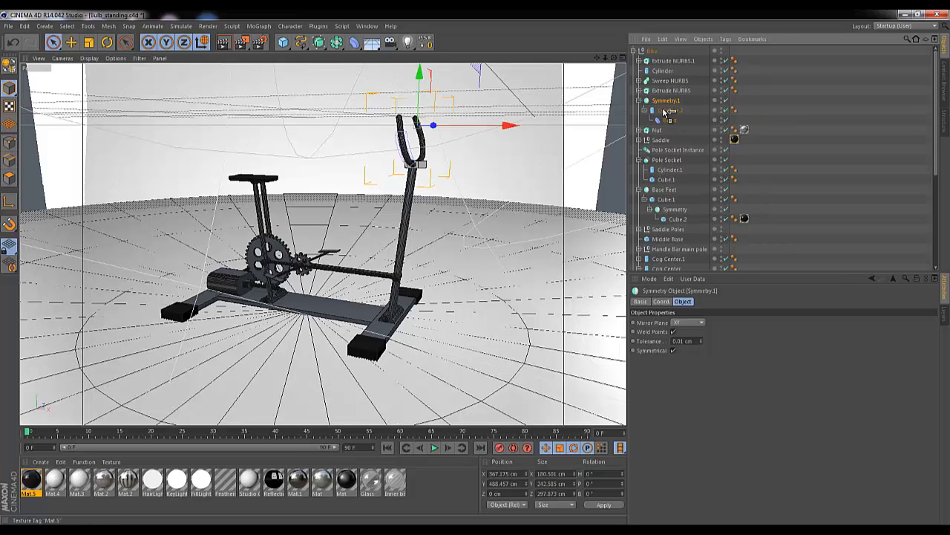
left_click(669, 110)
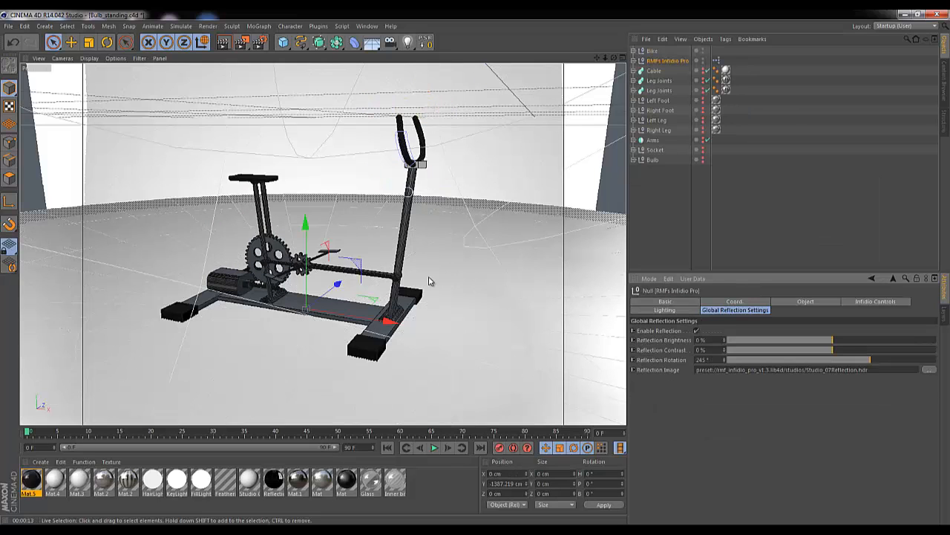
Apply Mat.1 to the Bike group and move its texture tag onto the nested Extrude NURBS.1.
left_click_drag(300, 483, 646, 52)
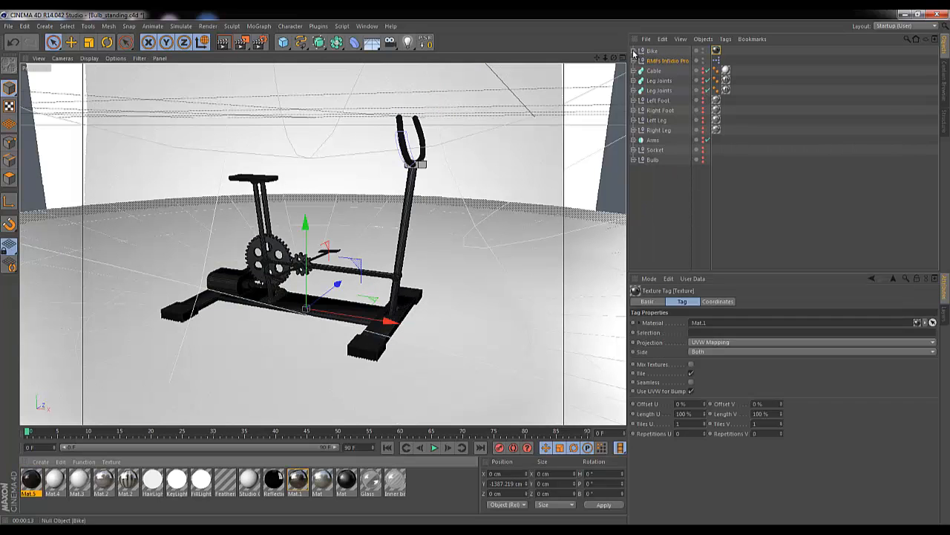
left_click(633, 50)
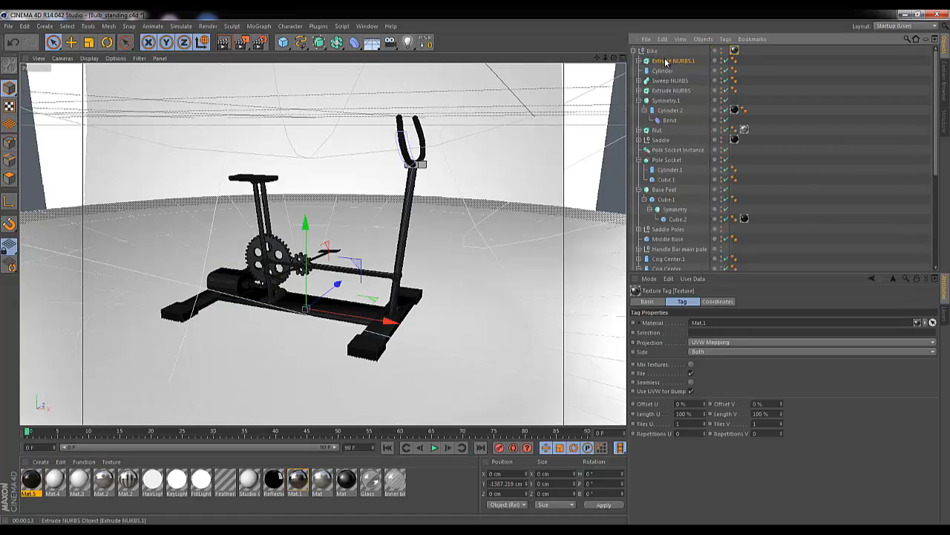
left_click(668, 61)
left_click_drag(735, 50, 745, 60)
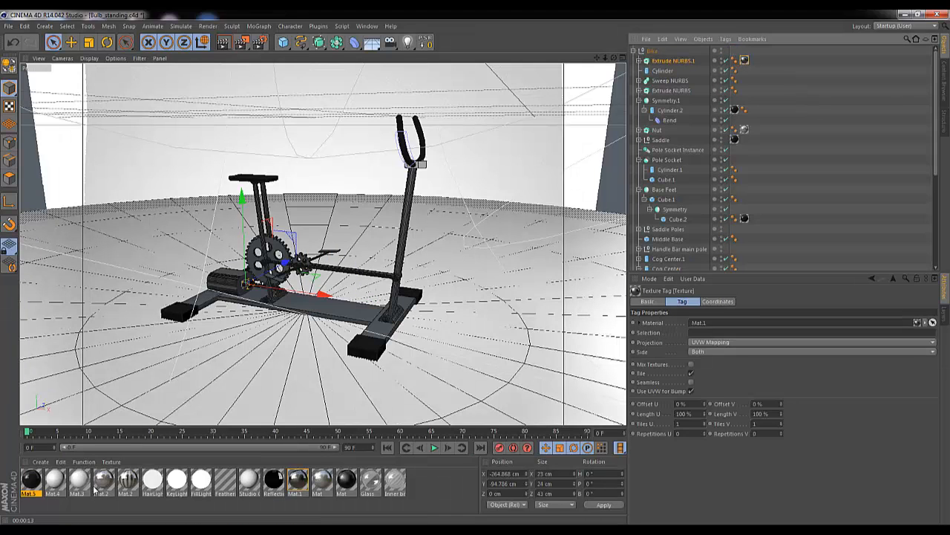
Assign Mat.2 to Extrude NURBS.1, replacing its current material, and to the Cylinder listed directly below it.
left_click_drag(109, 484, 746, 62)
left_click(665, 72)
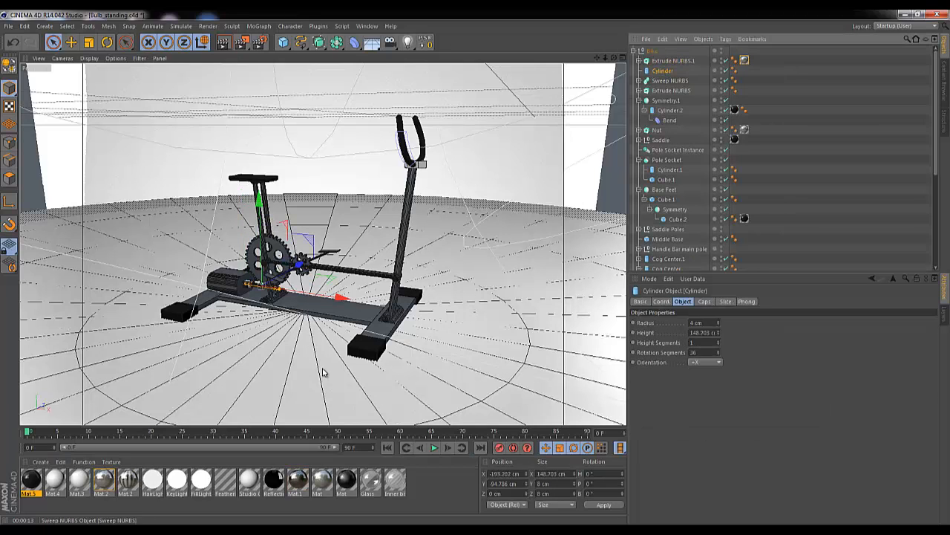
left_click_drag(106, 484, 668, 71)
Apply Mat.1 to the Sweep NURBS and the Extrude NURBS objects in the Bike group.
left_click(670, 80)
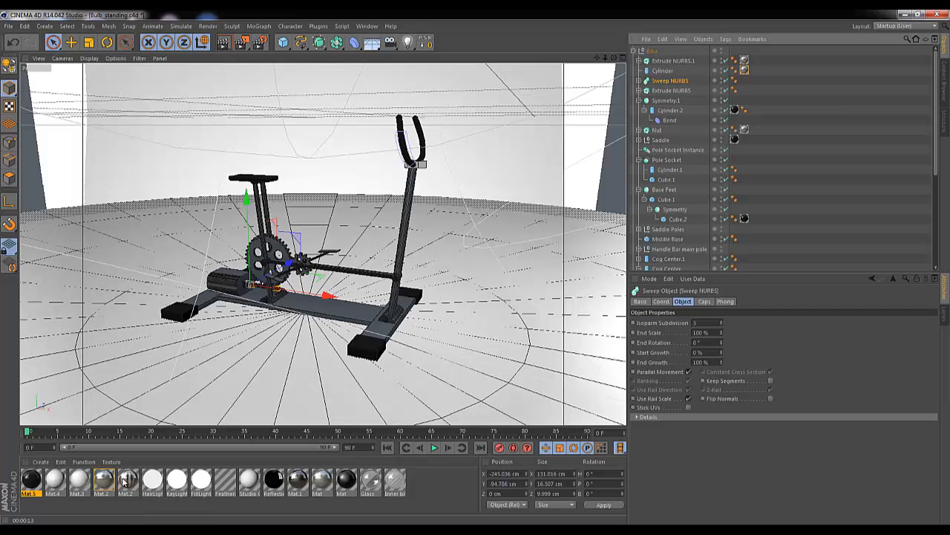
left_click_drag(297, 482, 672, 81)
left_click(685, 91)
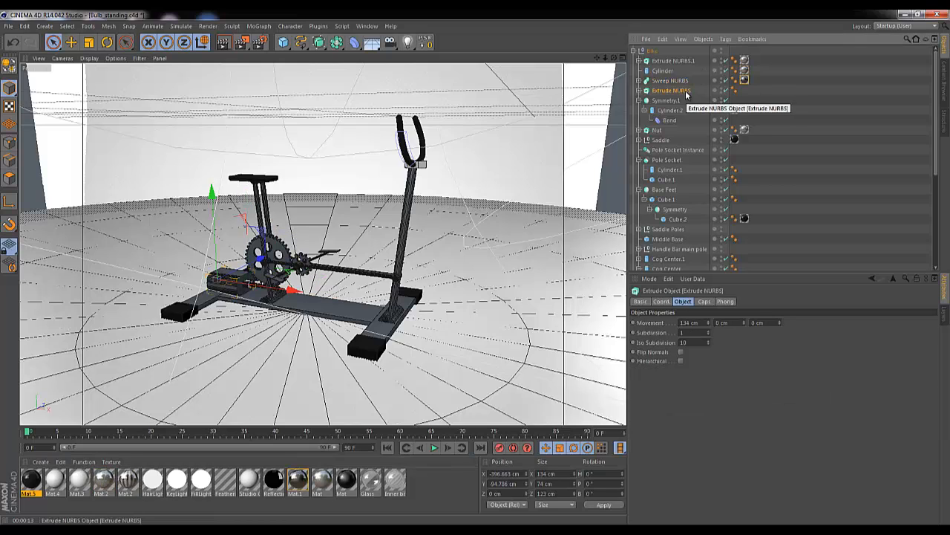
left_click_drag(291, 483, 683, 94)
Collapse the Symmetry.1 hierarchy and apply Mat.2 to the Pole Socket object.
left_click(666, 100)
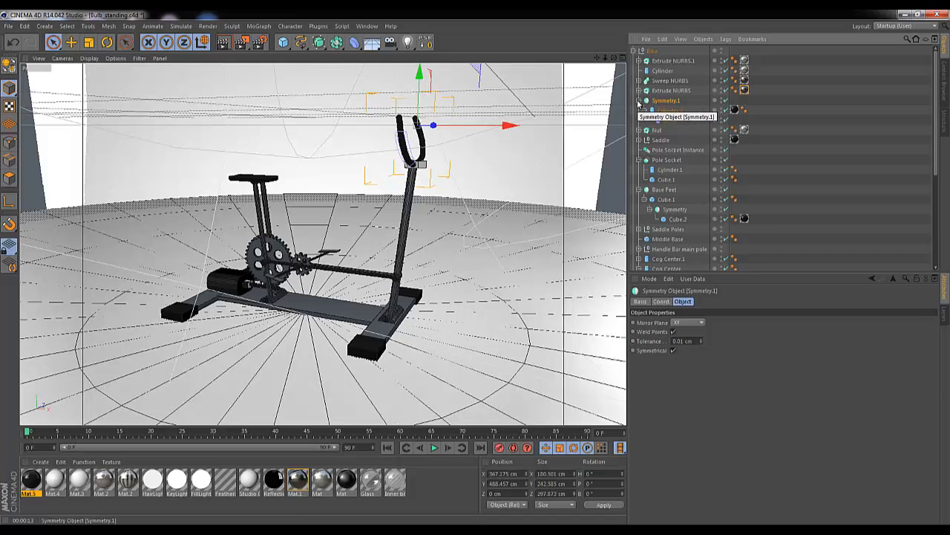
left_click(640, 100)
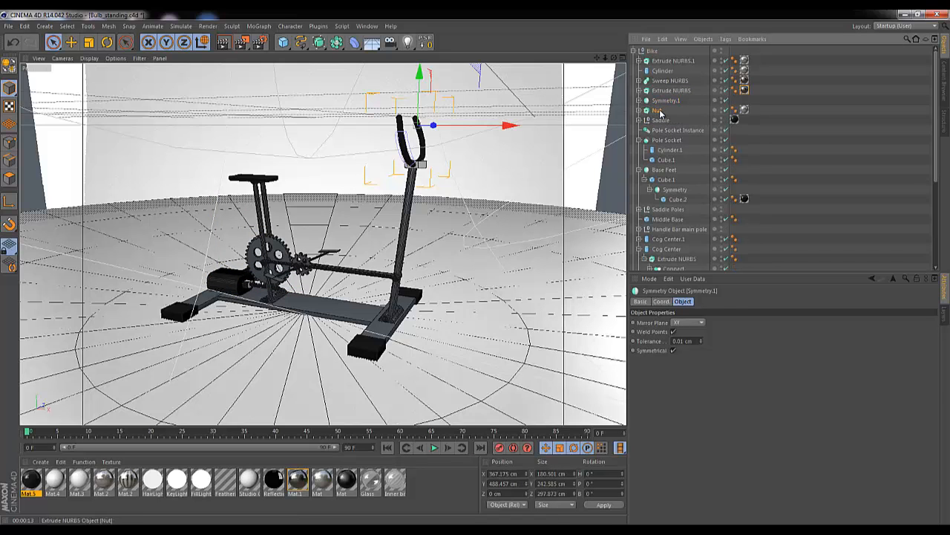
left_click(658, 111)
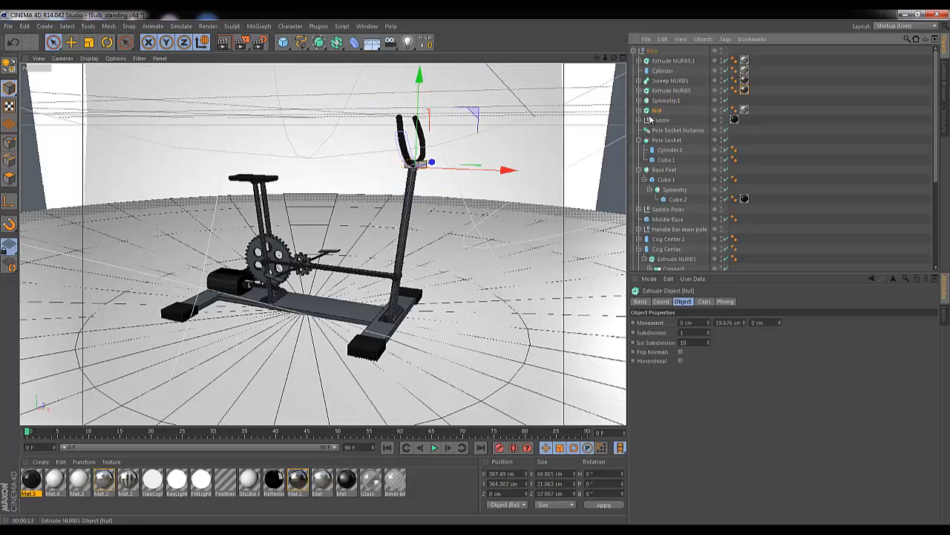
left_click(677, 131)
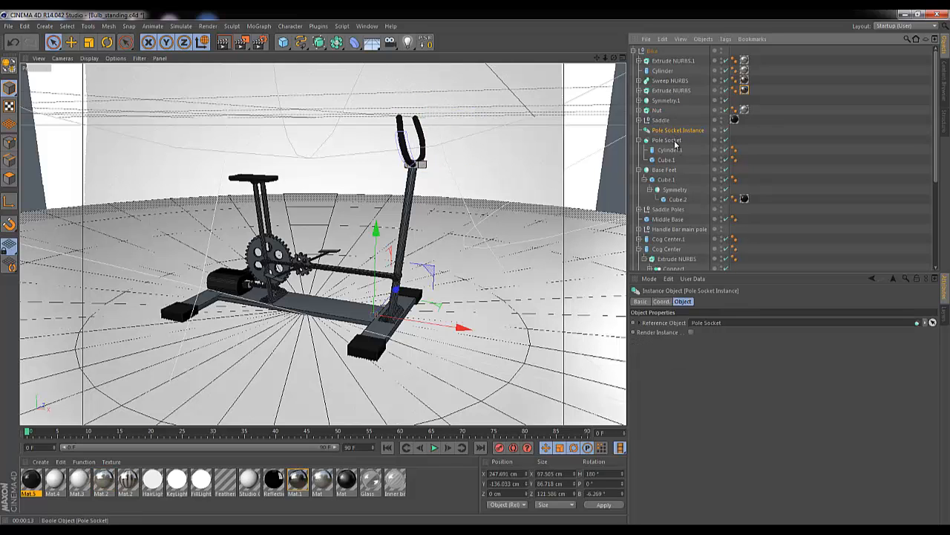
left_click(672, 140)
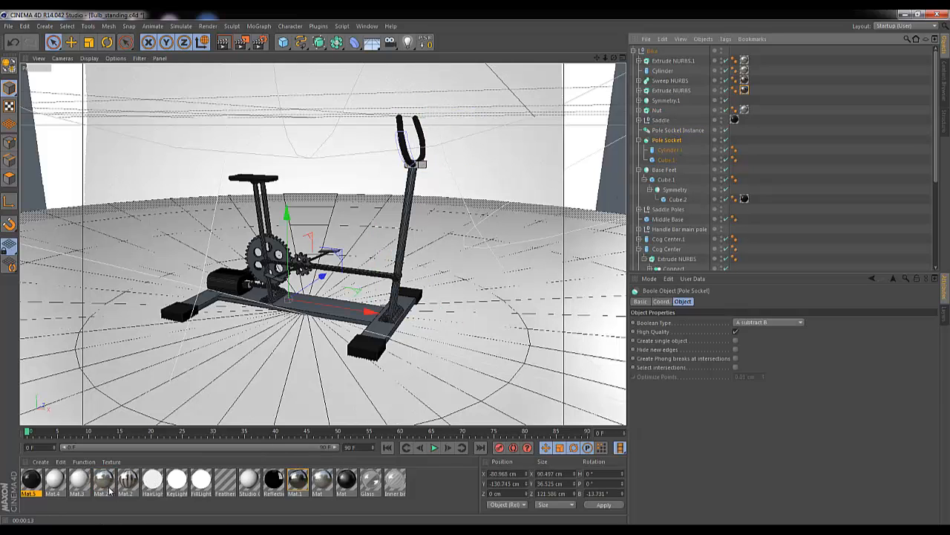
left_click_drag(670, 140, 670, 140)
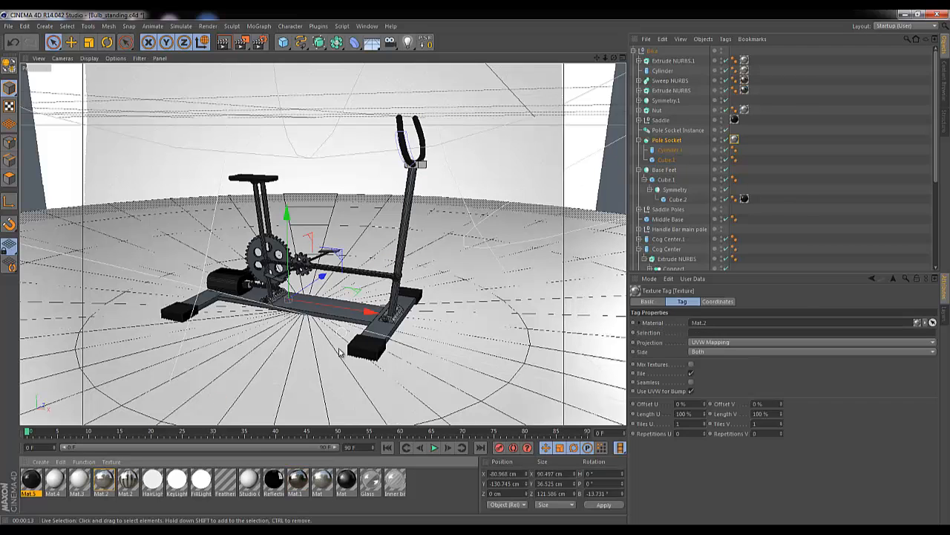
Copy the Pole Socket's Mat.2 texture tag onto Cube.1 inside Base Feet and collapse both hierarchies.
left_click(638, 139)
left_click_drag(736, 140, 745, 159, "ctrl")
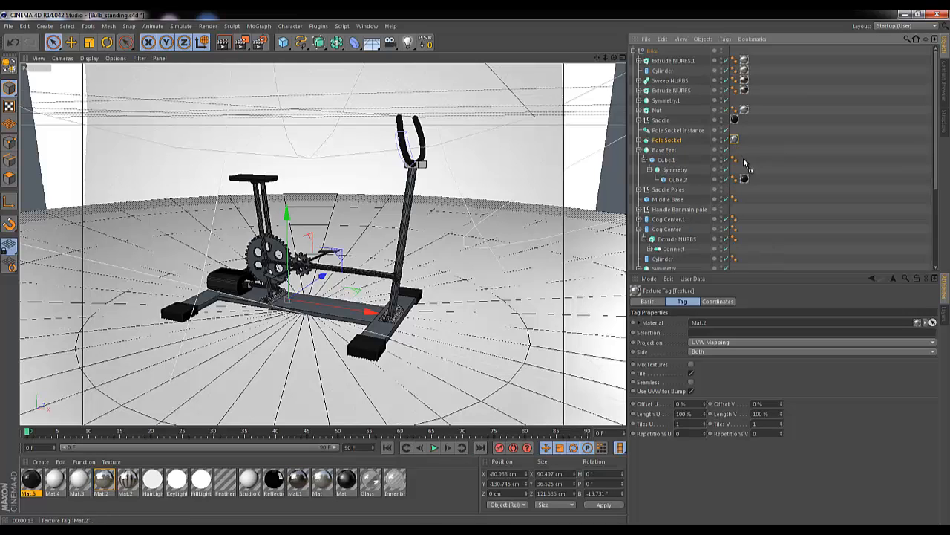
left_click(638, 149)
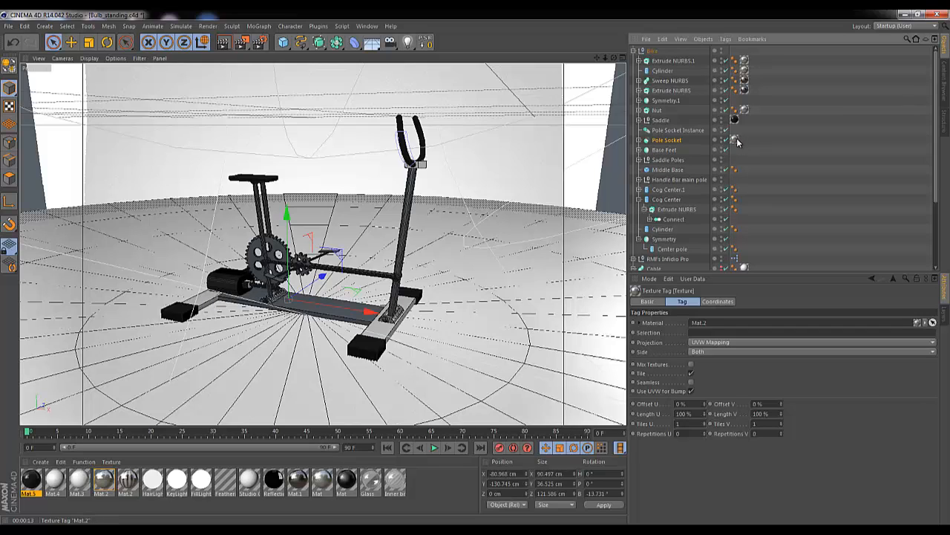
Copy the Mat.2 tag onto Middle Base, Handle Bar main pole, Cog Center.1, Cog Center with its Extrude NURBS, the lower Cylinder and Center pole.
left_click_drag(747, 171, 744, 191, "ctrl")
left_click_drag(744, 191, 744, 200, "ctrl")
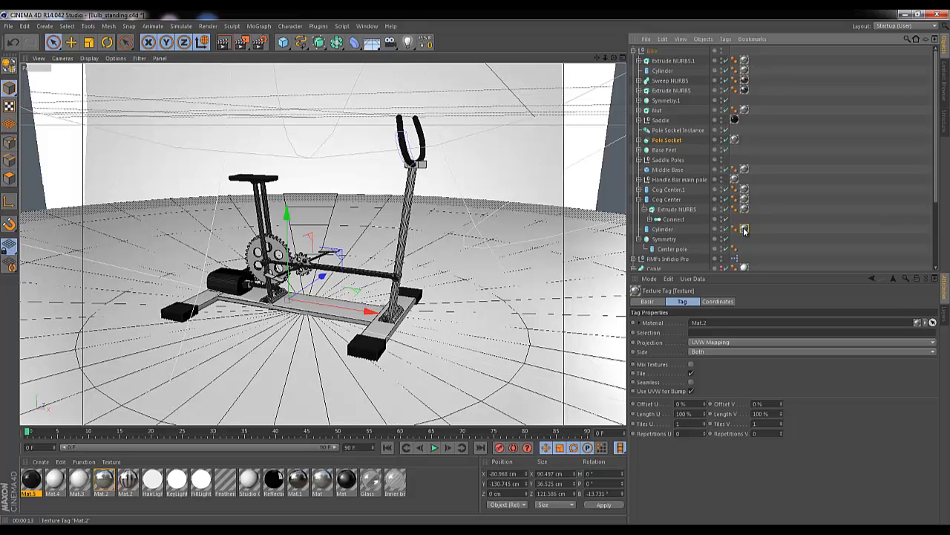
mouse_move(743, 241)
left_mouse_down("ctrl")
mouse_move(732, 239)
mouse_move(739, 248)
left_mouse_up("ctrl")
scroll(934, 169, "down", 3)
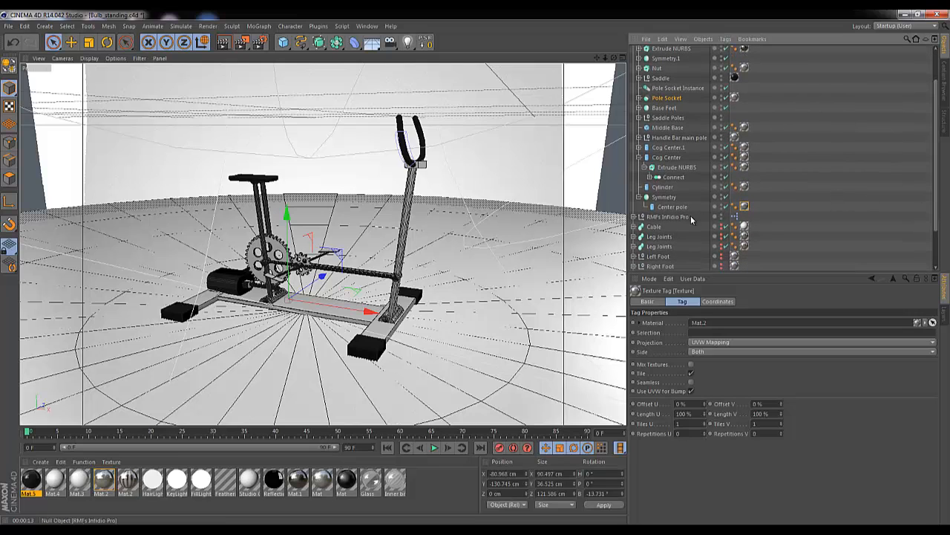
Render a viewport preview to check the bike's materials, and copy the Mat.2 texture tag from Cog Center.1 onto the Saddle Poles group.
left_click(230, 43)
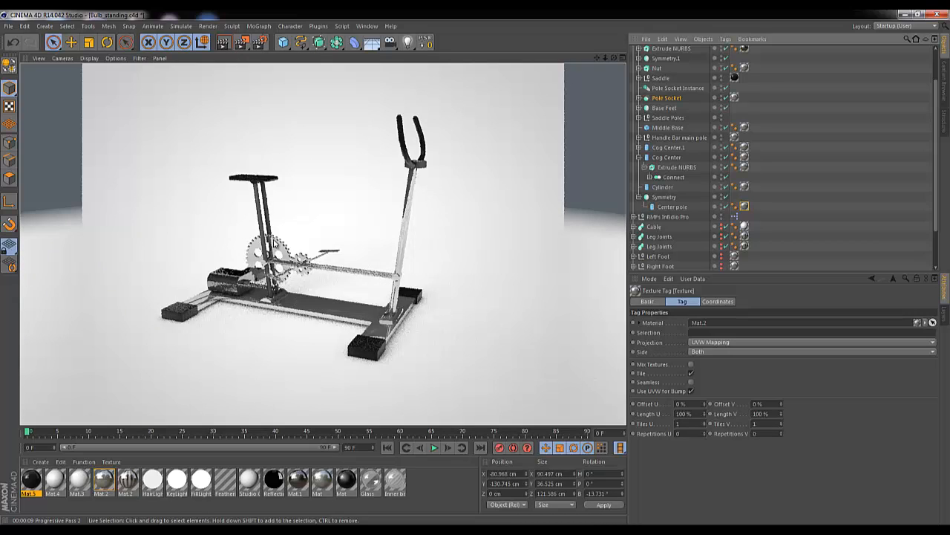
left_click(662, 198)
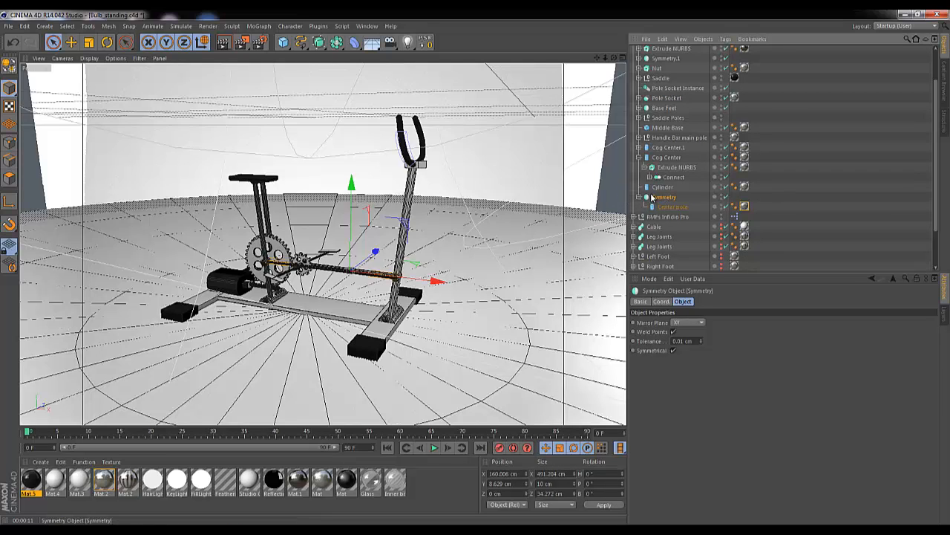
left_click(651, 178)
left_click(650, 178)
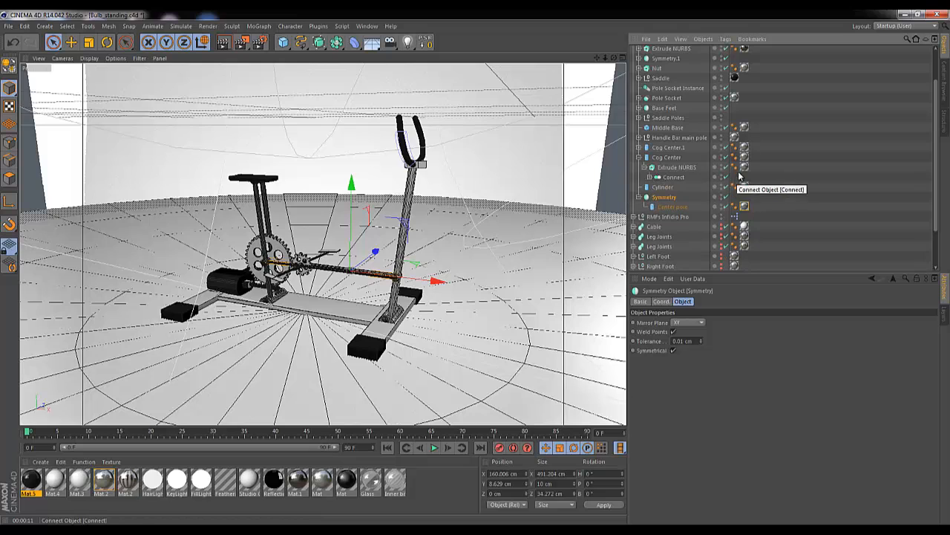
left_click(664, 138)
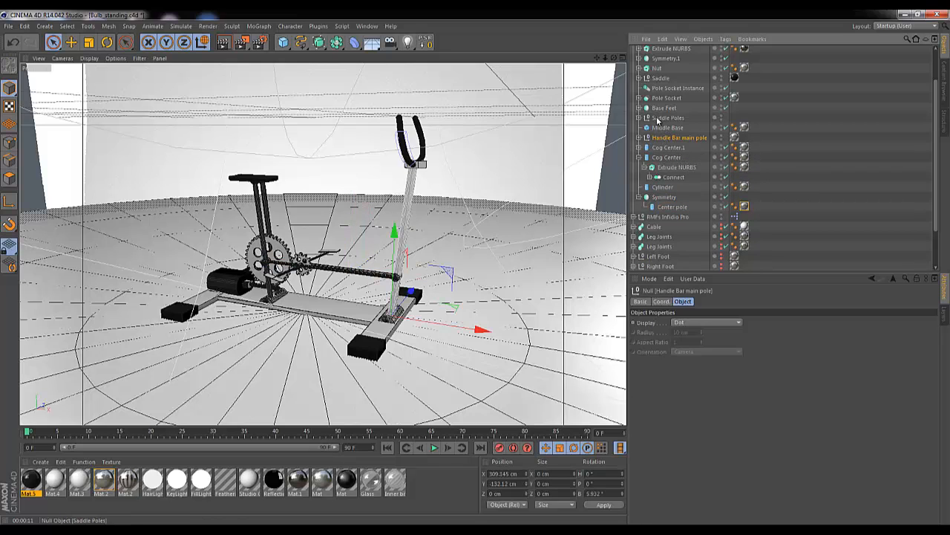
left_click(668, 118)
left_click(638, 118)
left_click_drag(746, 147, 745, 119, "ctrl")
left_click(640, 118)
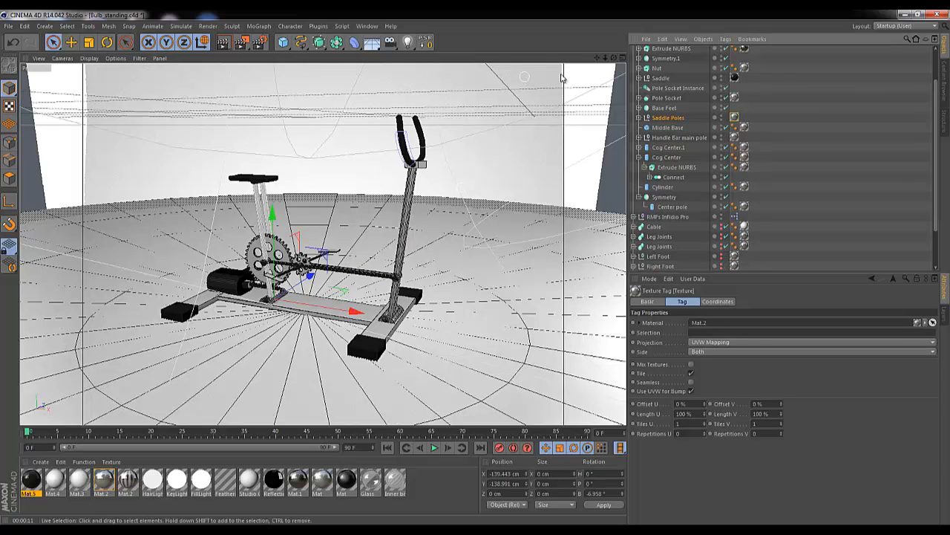
scroll(683, 119, "up", 2)
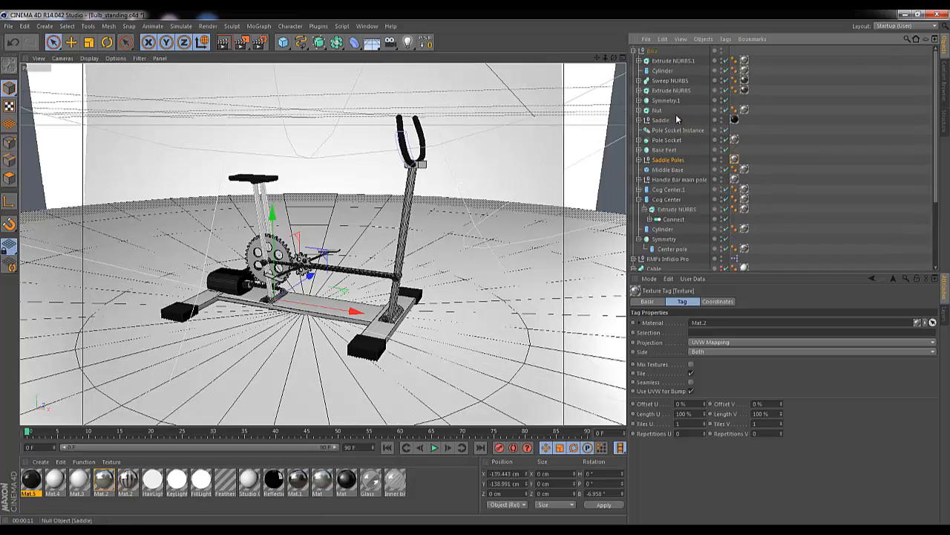
Collapse the Bike group and make all the hidden bulb character parts visible again, from Cable down to Bulb.
left_click(633, 50)
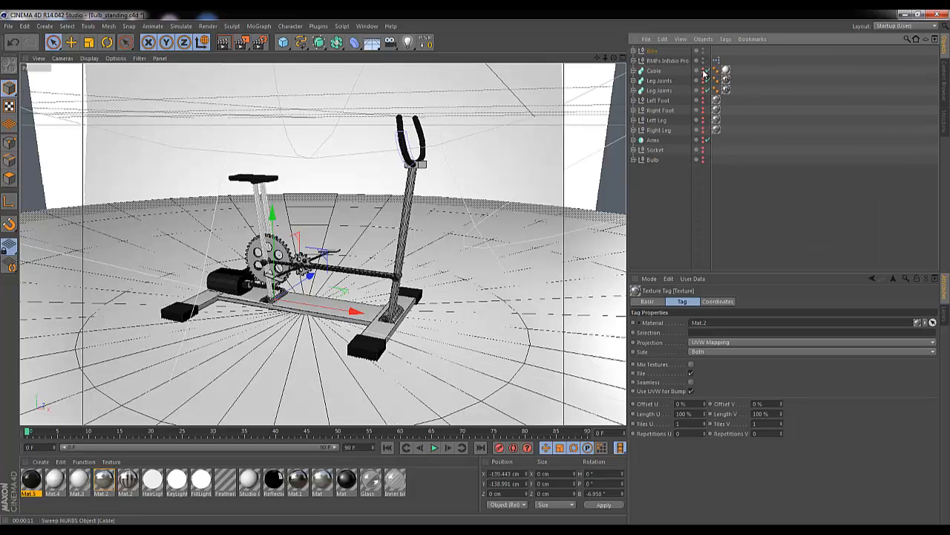
left_click(706, 160)
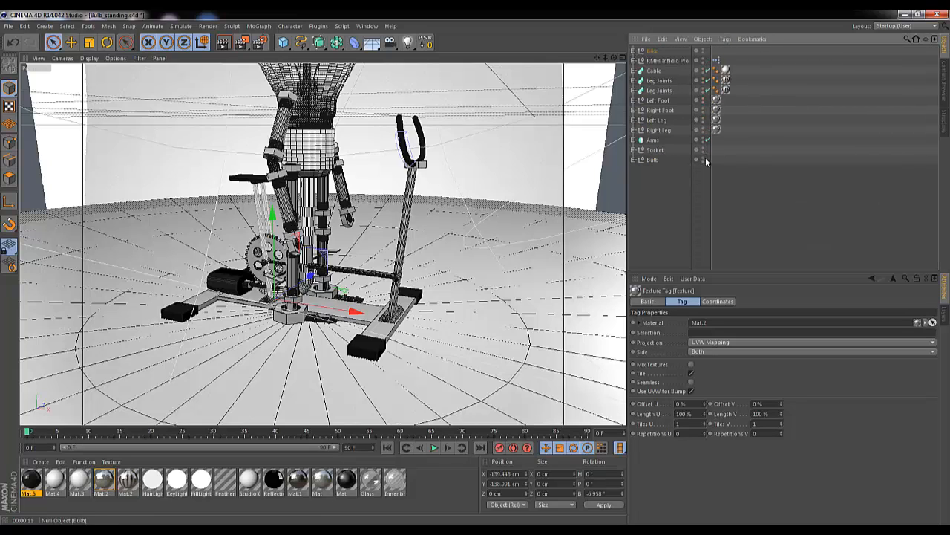
left_click_drag(598, 59, 490, 275)
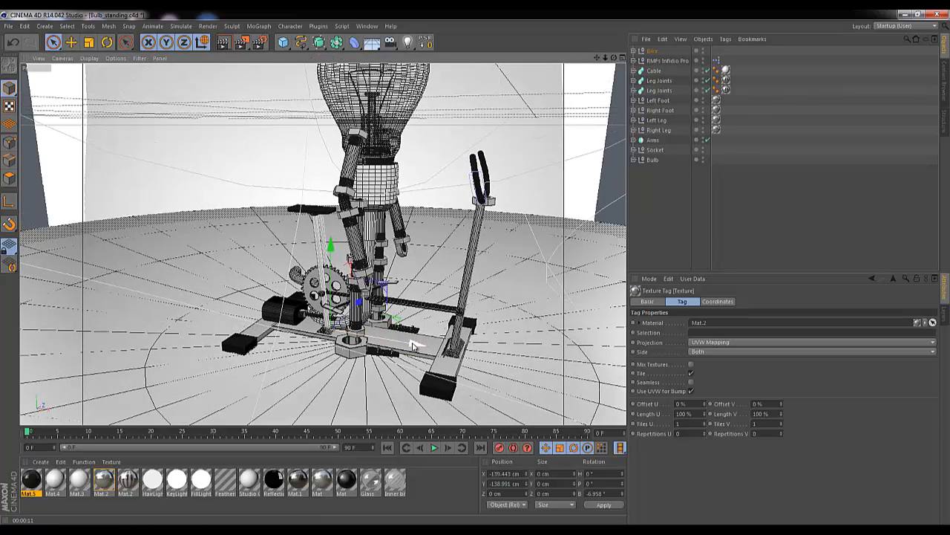
Group all the character objects from Cable through Bulb into one null and name it Dude.
left_click(653, 72)
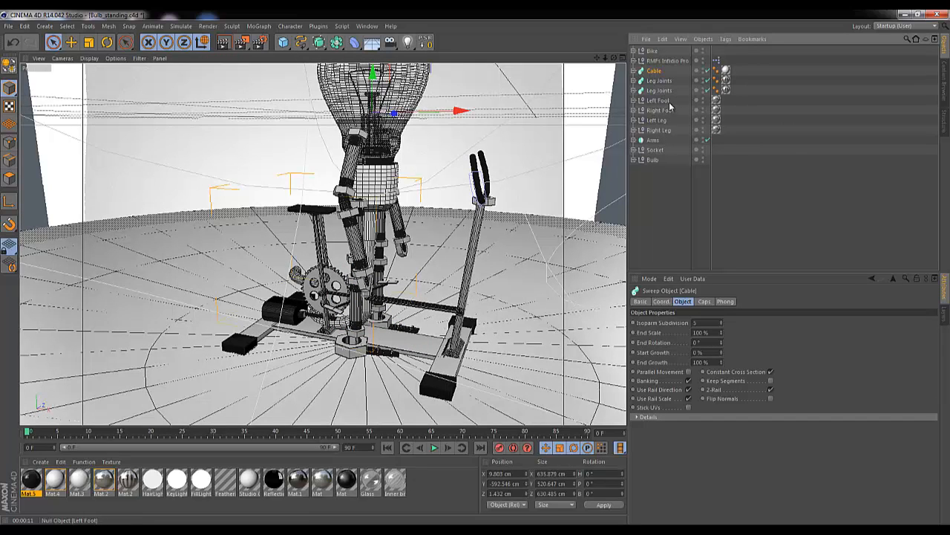
left_click(653, 161, "shift")
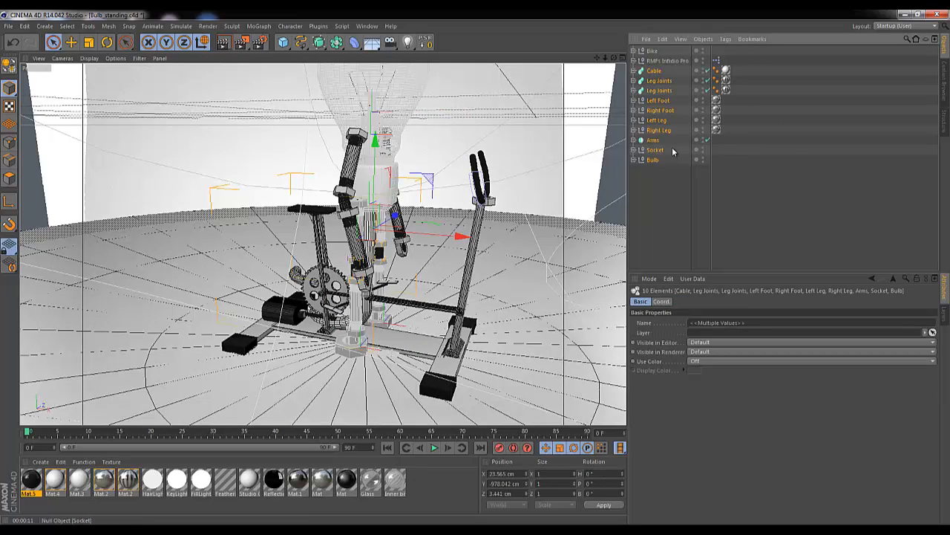
key("alt+g")
double_click(656, 71)
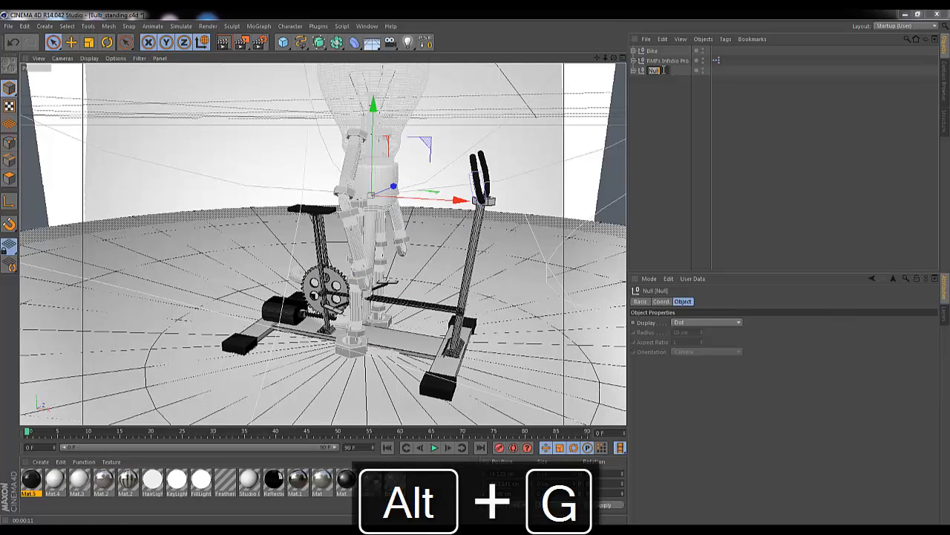
type("Dude")
key("Return")
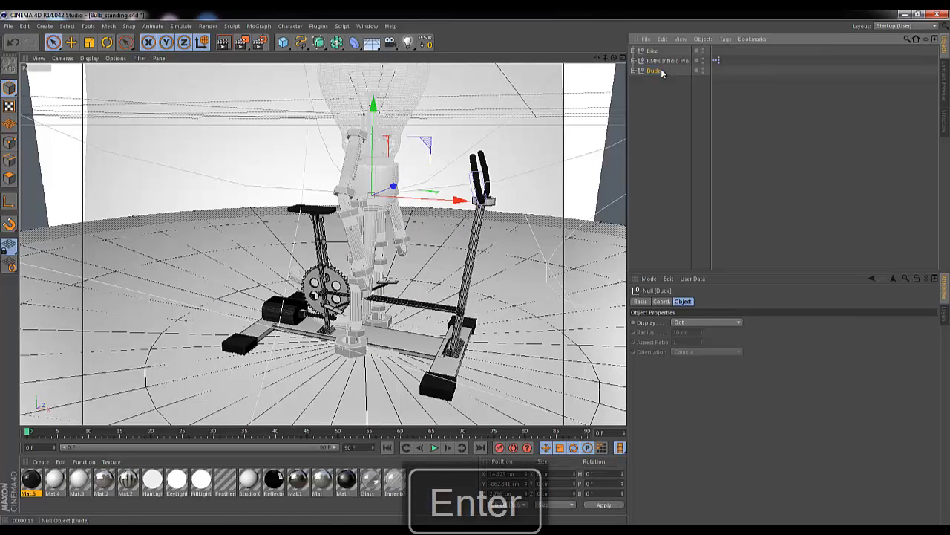
Move the Dude group back over the saddle to about X -209 cm, Y -848 cm, and tilt it forward about 45°.
left_click_drag(452, 206, 396, 215)
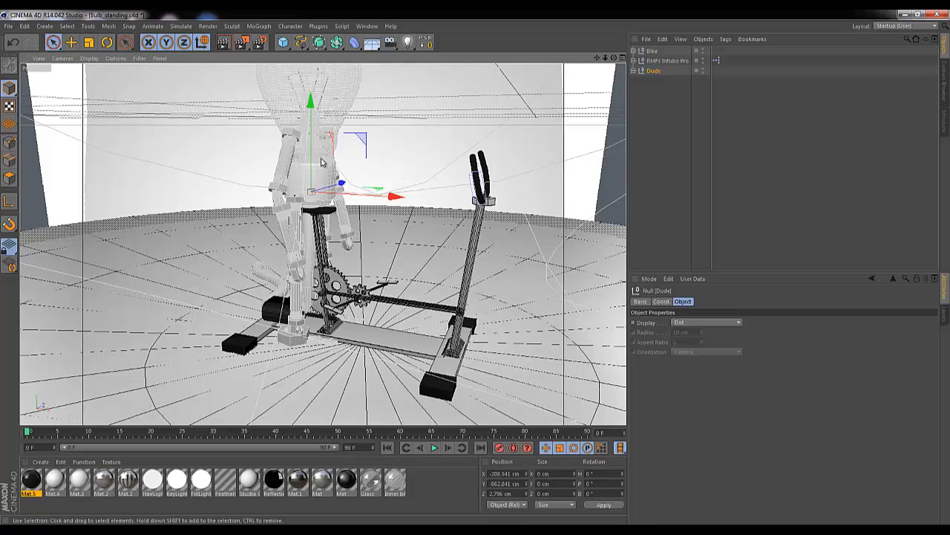
left_click_drag(310, 111, 314, 102)
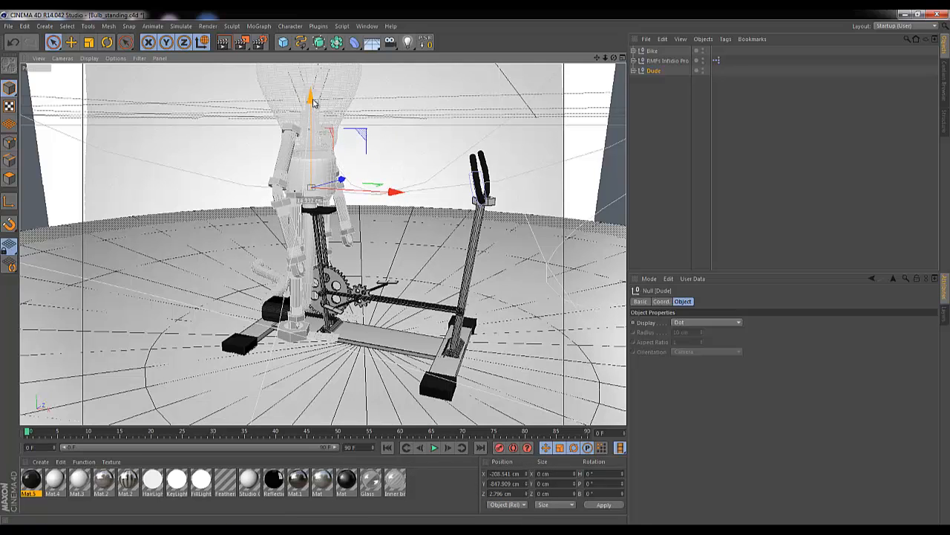
key("r")
left_click_drag(345, 151, 370, 181)
Scale the Bike group down slightly and reposition it beneath the character at about X -79 cm, Y -1256 cm.
left_click(652, 50)
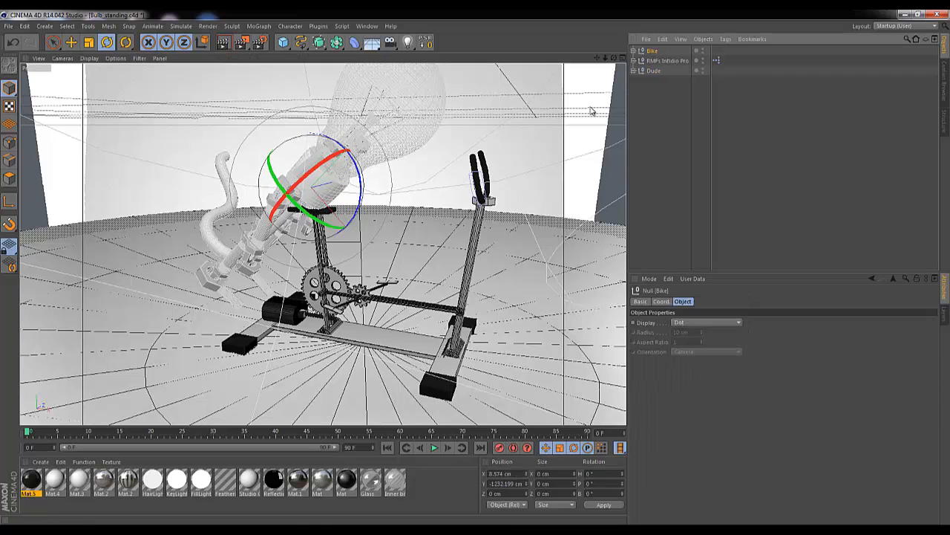
key("t")
left_click_drag(564, 138, 545, 159)
key("space")
key("space")
left_click_drag(455, 312, 429, 314)
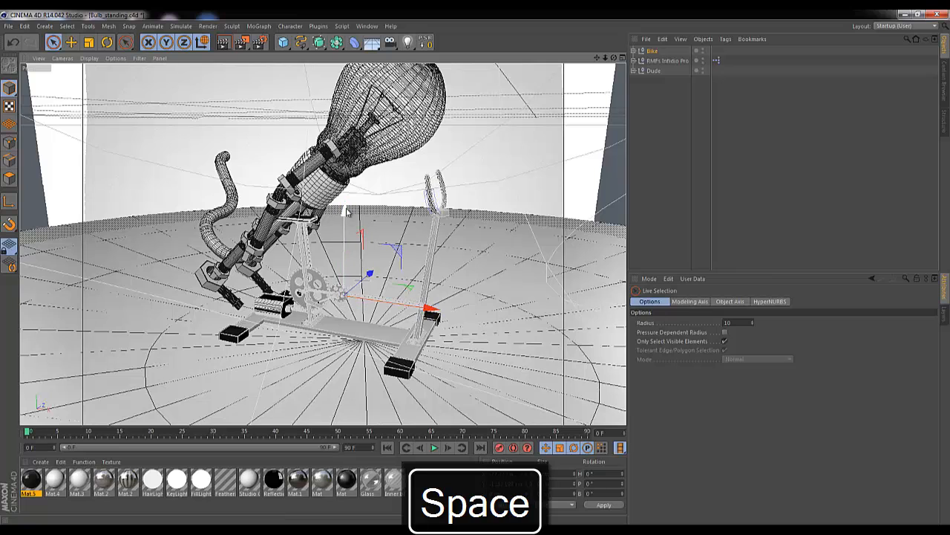
left_click_drag(345, 213, 345, 216)
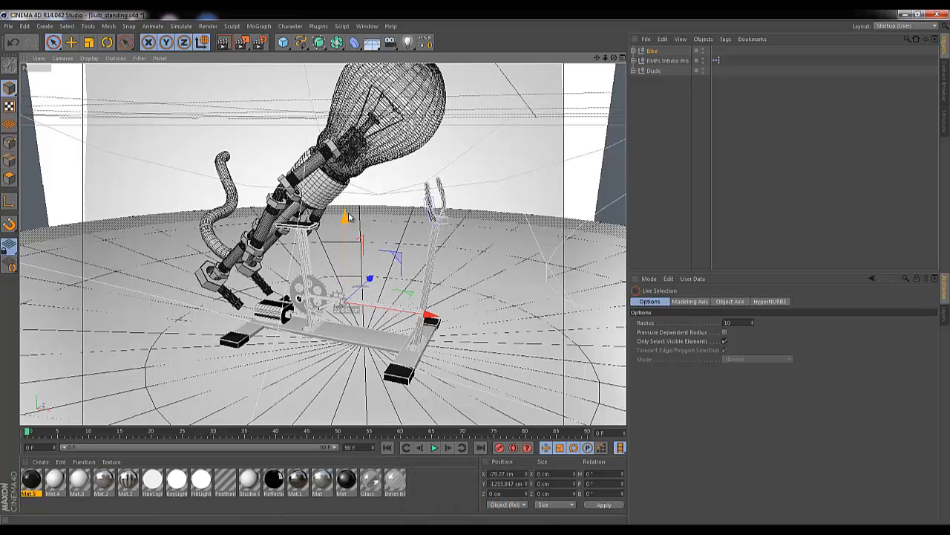
Lower the Dude group onto the bike saddle and shift it back to about X -252 cm, Y -904 cm.
left_click(655, 64)
left_click(654, 71)
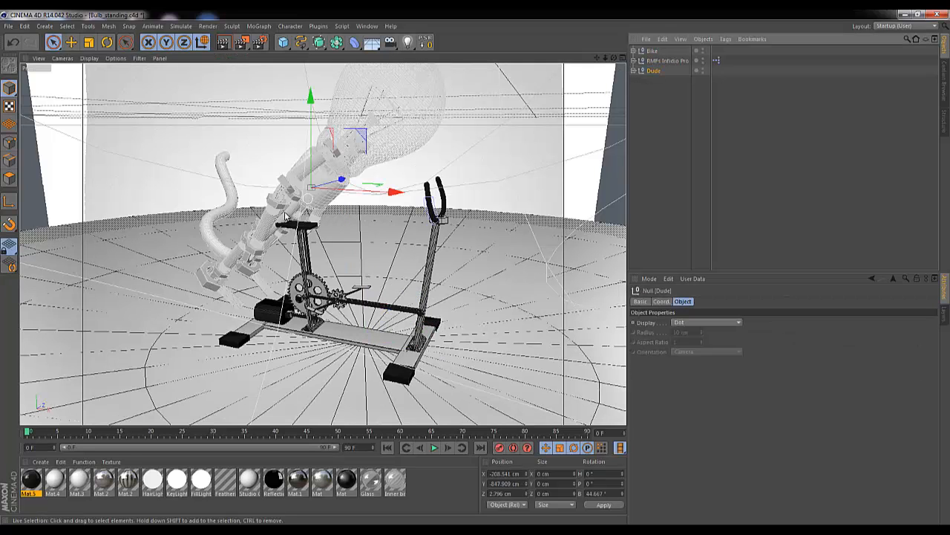
left_click_drag(597, 60, 558, 67)
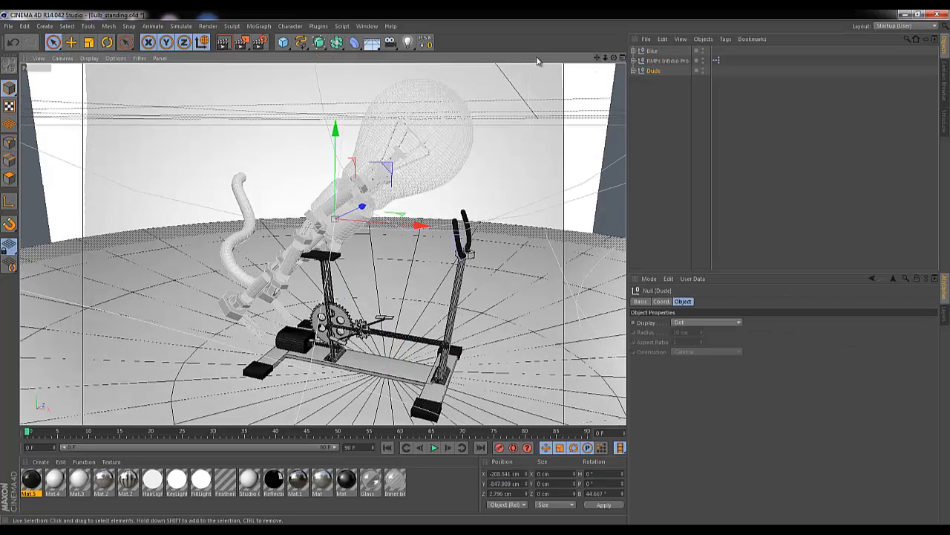
left_click_drag(335, 136, 338, 153)
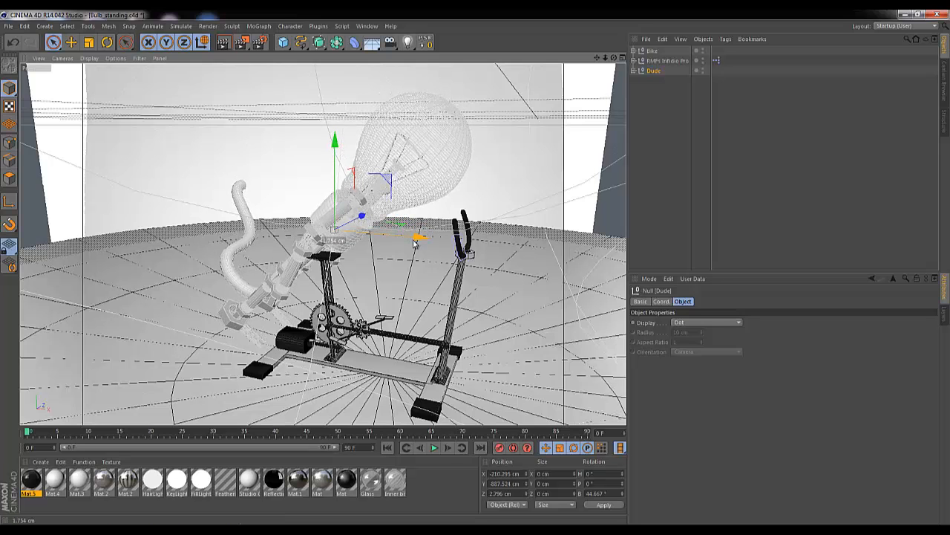
left_click_drag(421, 239, 417, 243)
left_click_drag(529, 277, 532, 89)
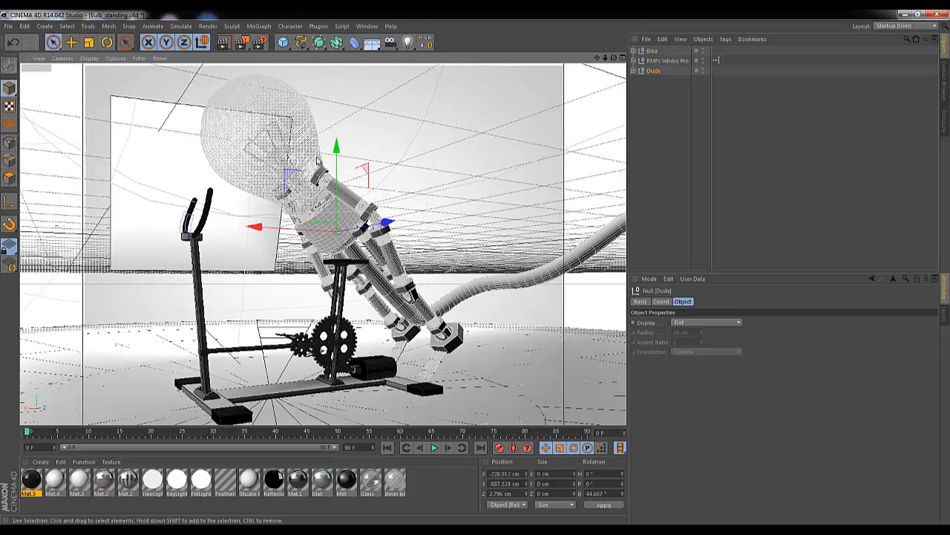
left_click_drag(338, 148, 341, 156)
left_click_drag(256, 232, 264, 234)
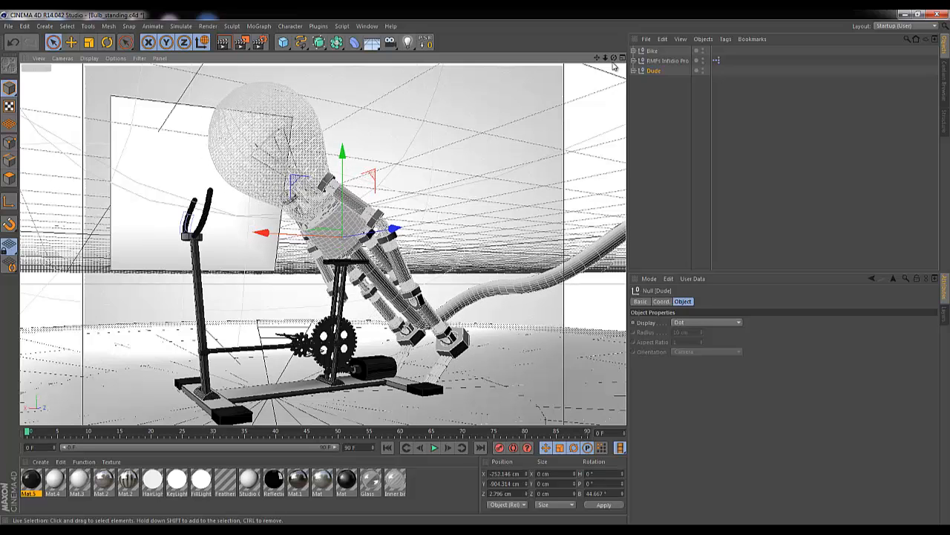
Rotate the Arms null inside the Arms symmetry forward toward the handlebars, to about H -6.7°, P -12.5°, B -95.6°.
left_click_drag(615, 58, 505, 269)
left_click(635, 72)
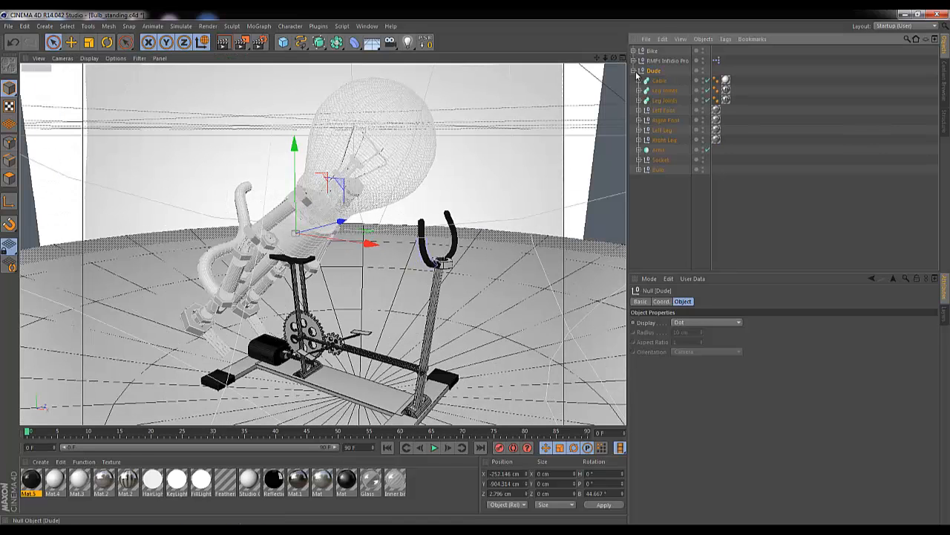
left_click(658, 152)
left_click(639, 150)
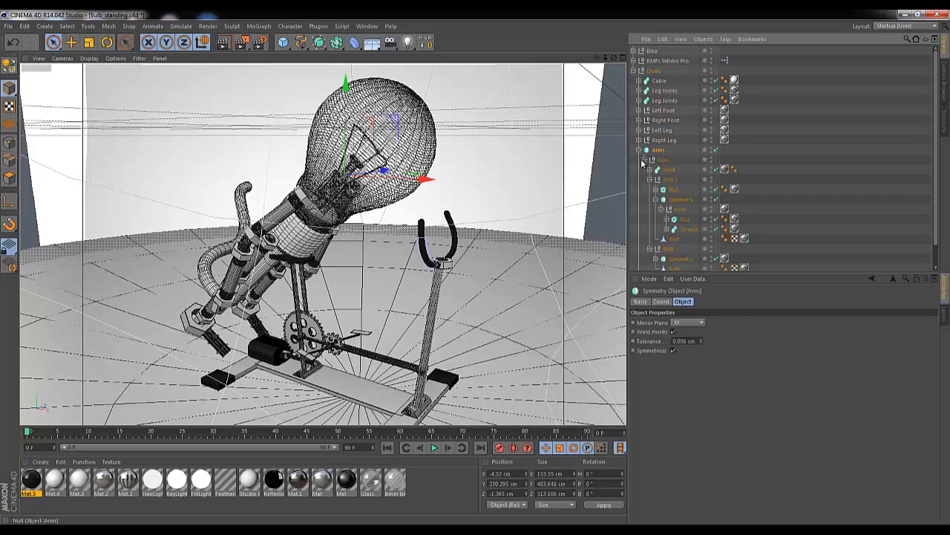
left_click(644, 160)
left_click(662, 160)
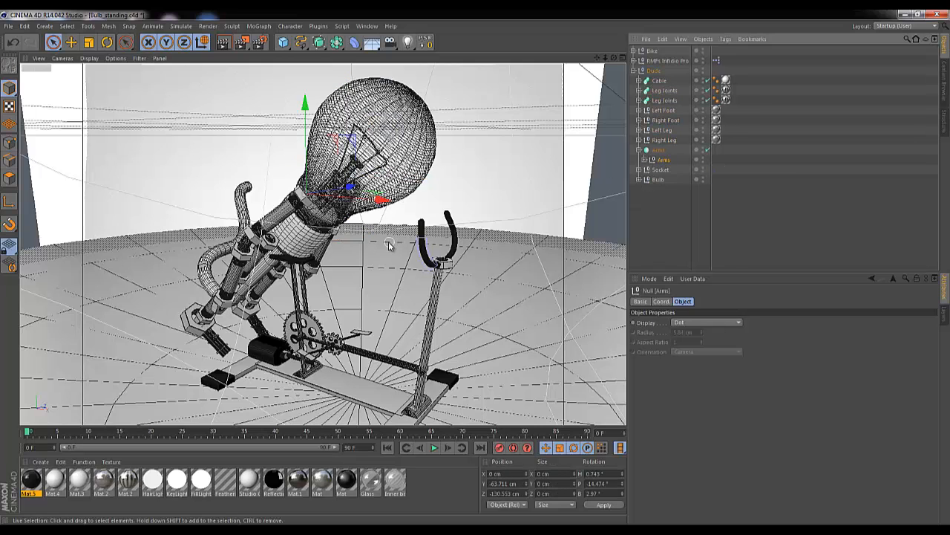
key("r")
left_click_drag(357, 199, 380, 221)
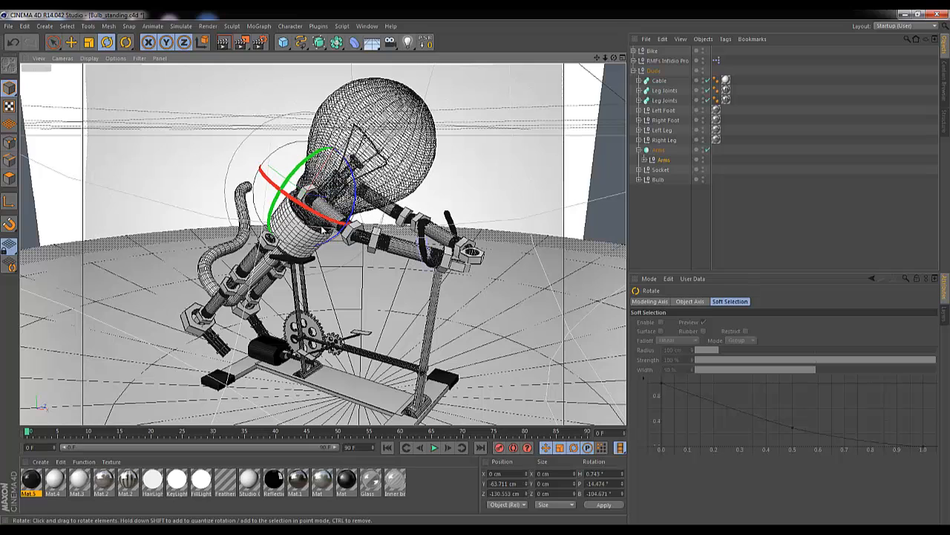
left_click_drag(317, 216, 307, 215)
left_click_drag(613, 65, 613, 63)
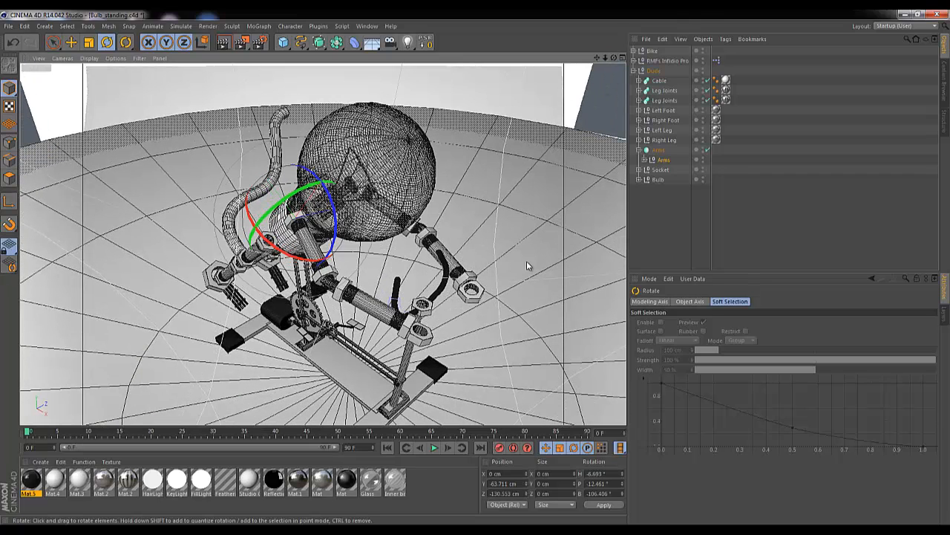
left_click_drag(335, 215, 335, 225)
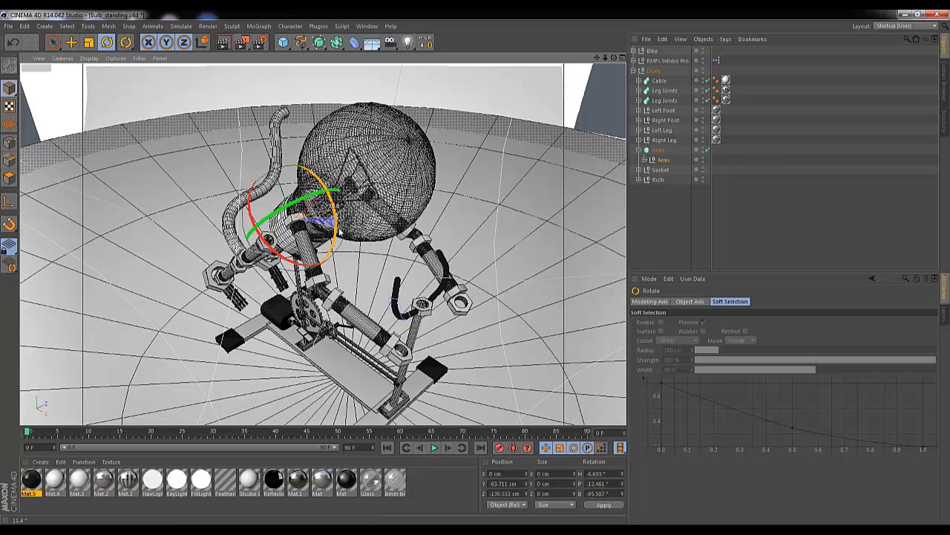
Rotate the forearm null Bolt.1 toward the handlebar grip, to about H 20.5°, P 30.6°, B -49.2°.
left_click(644, 160)
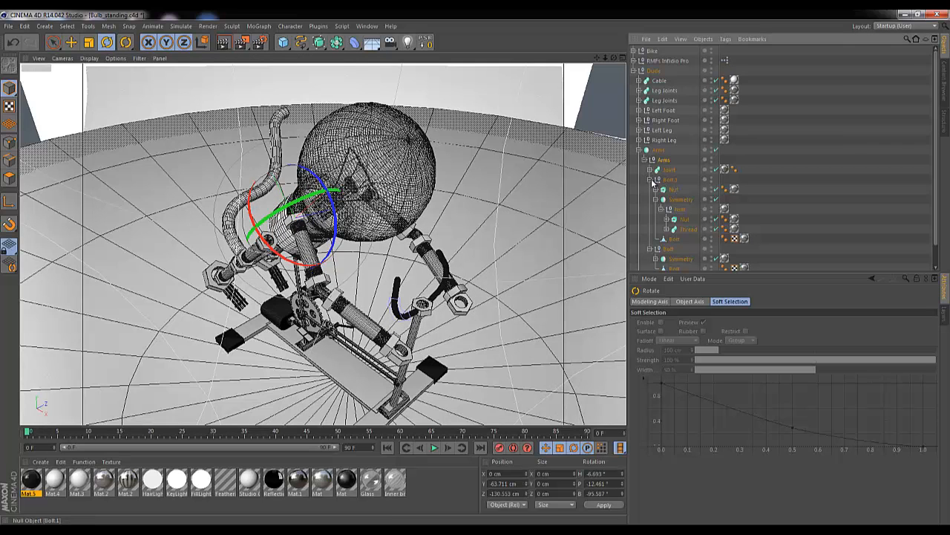
left_click(650, 180)
left_click(662, 190)
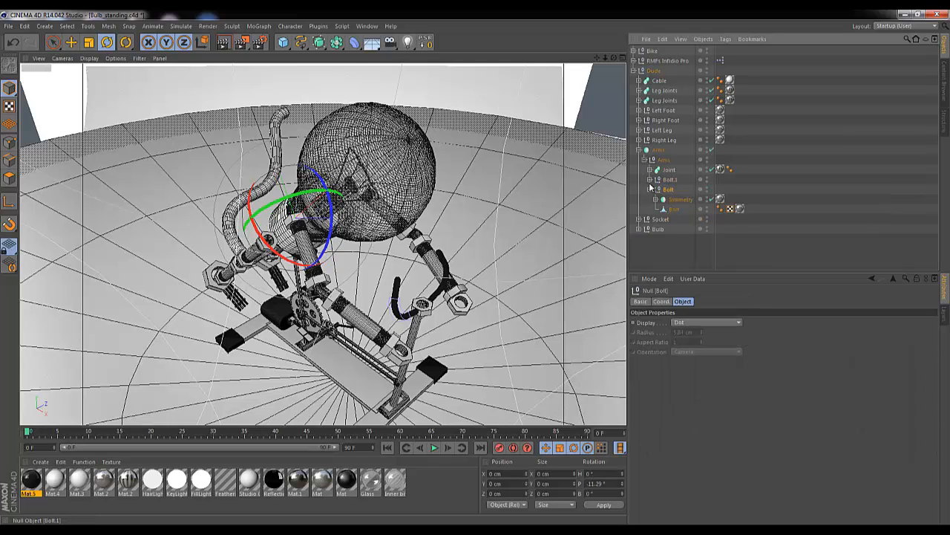
left_click(651, 188)
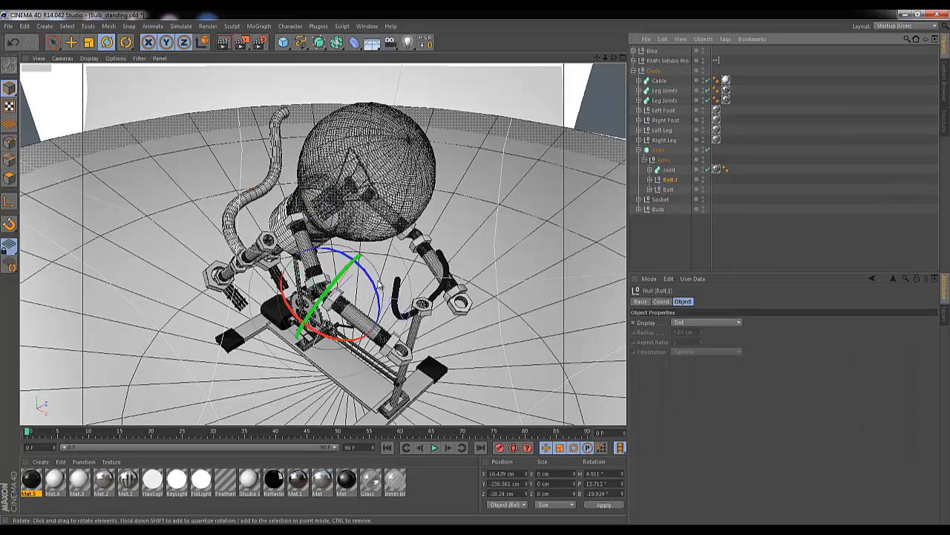
left_click_drag(376, 285, 334, 325)
left_click_drag(353, 258, 354, 262)
left_click_drag(352, 327, 343, 310)
Move the forearm Bolt.1 to about X 9 cm, Y -231 cm, Z -47 cm to meet the handlebar, and collapse the Arms hierarchy.
key("space")
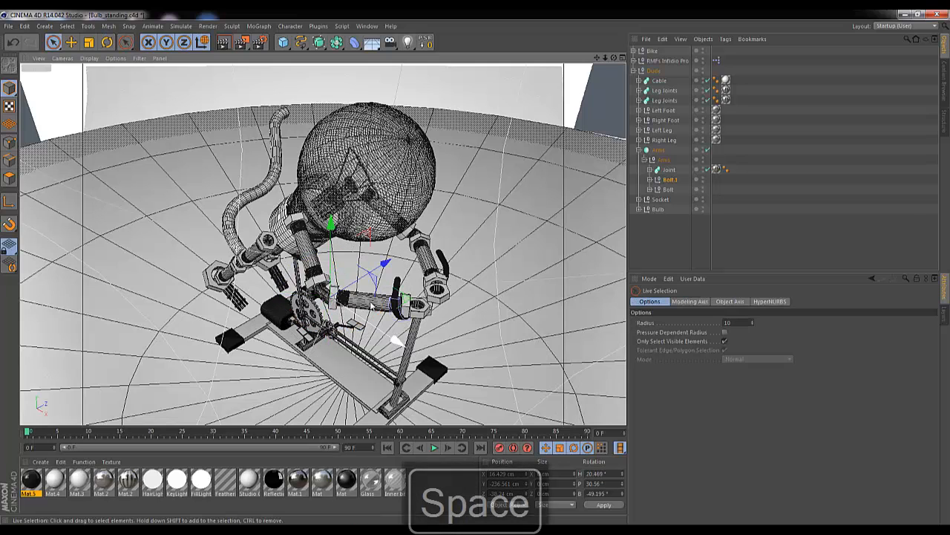
left_click_drag(394, 341, 390, 331)
left_click_drag(373, 268, 369, 273)
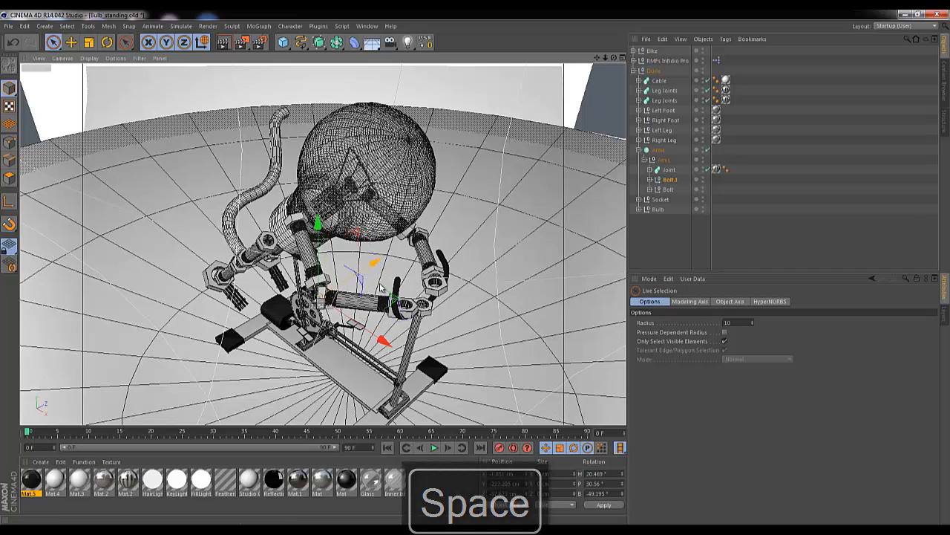
left_click_drag(385, 340, 389, 344)
left_click_drag(375, 271, 377, 272)
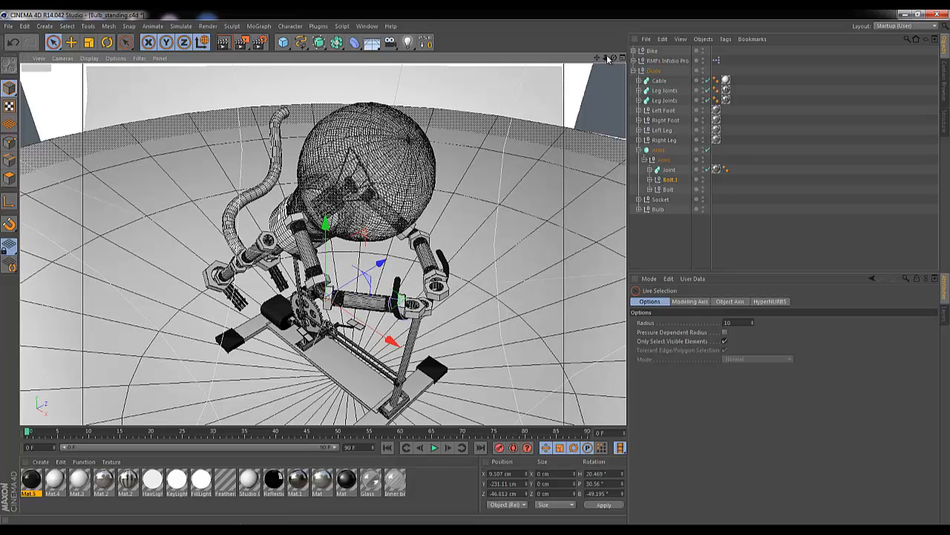
mouse_move(477, 271)
left_mouse_down("alt")
mouse_move(498, 248)
mouse_move(479, 267)
left_mouse_up("alt")
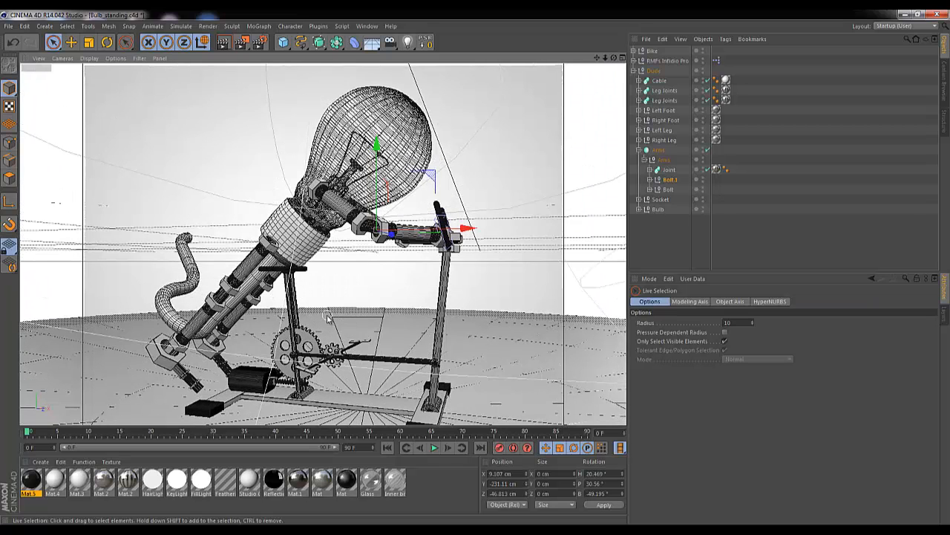
left_click(641, 149)
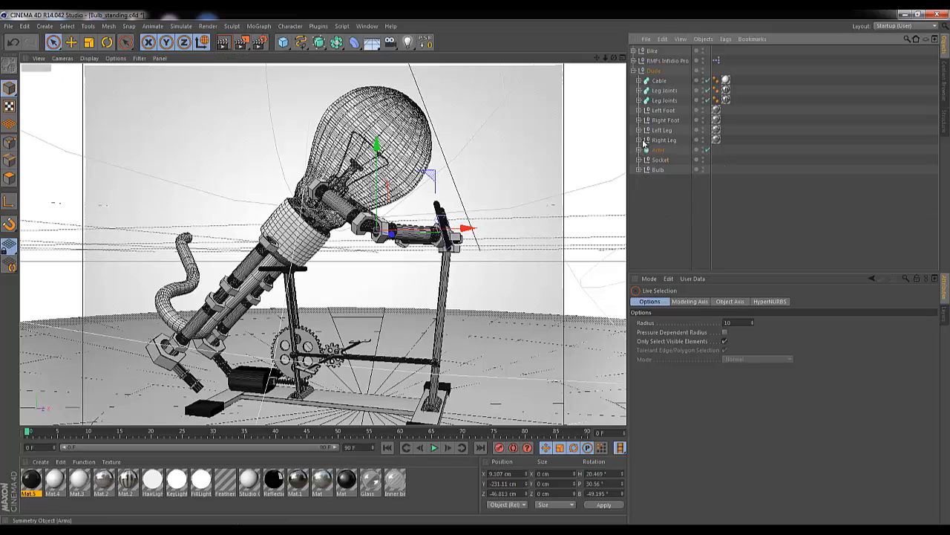
Scale the Bike group up slightly and raise it to about Y -1236 cm beneath the character.
left_click(665, 142)
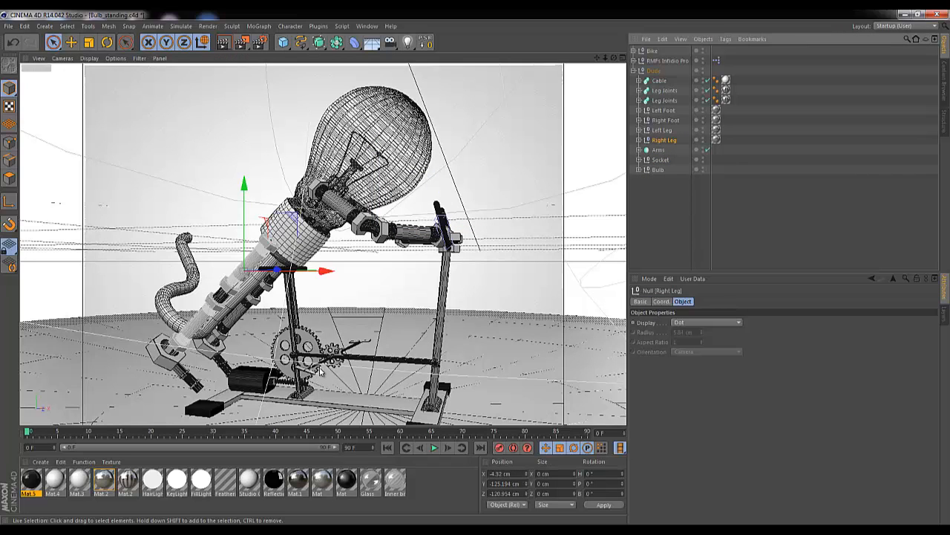
left_click_drag(614, 58, 478, 267)
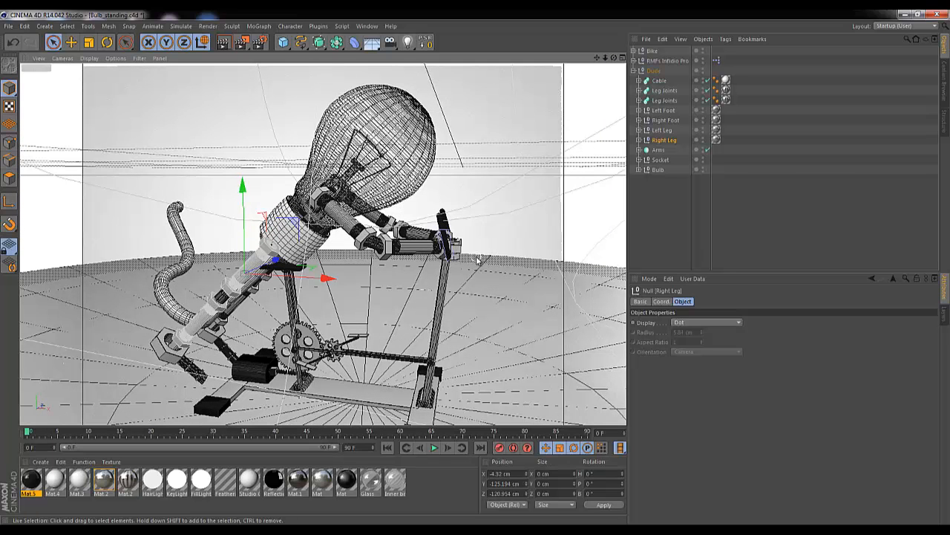
scroll(477, 272, "down", 4)
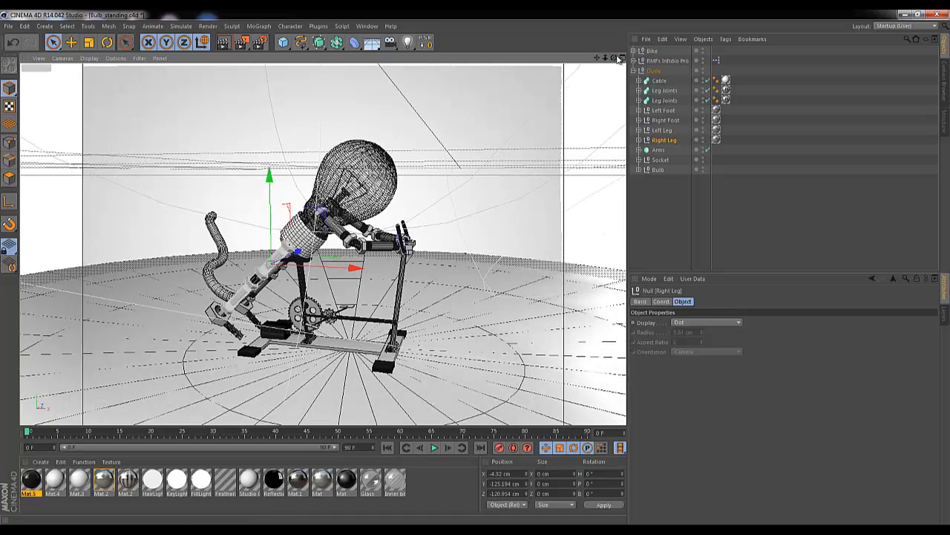
mouse_move(615, 58)
left_mouse_down()
mouse_move(477, 269)
mouse_move(622, 59)
left_mouse_up()
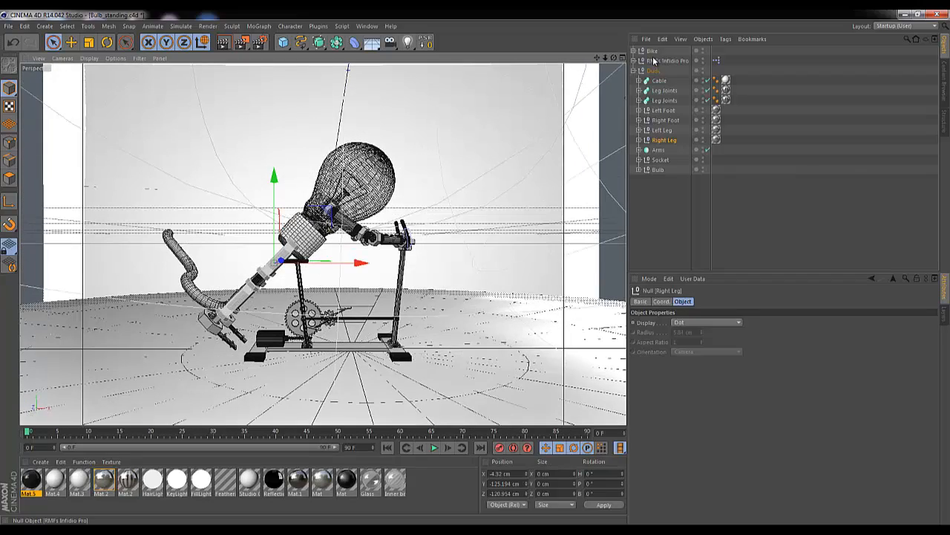
left_click(652, 52)
key("t")
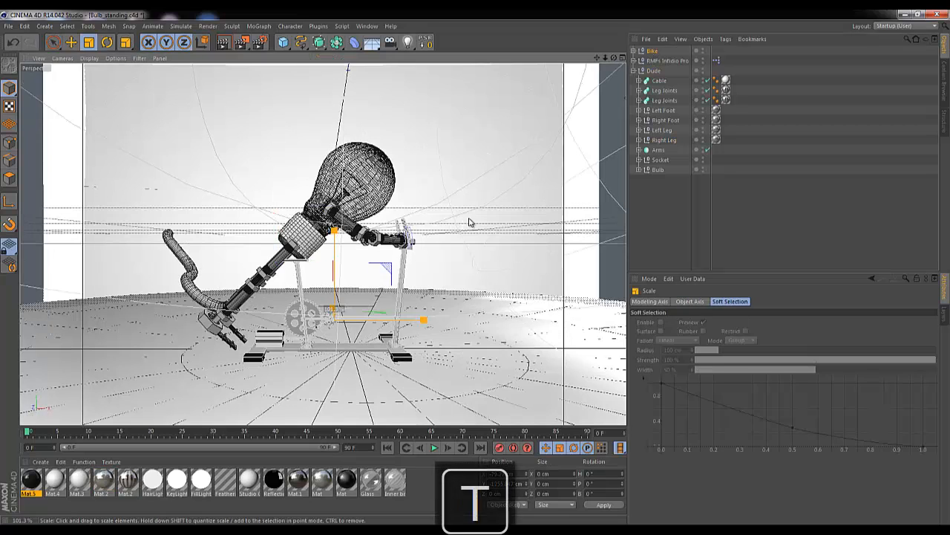
key("space")
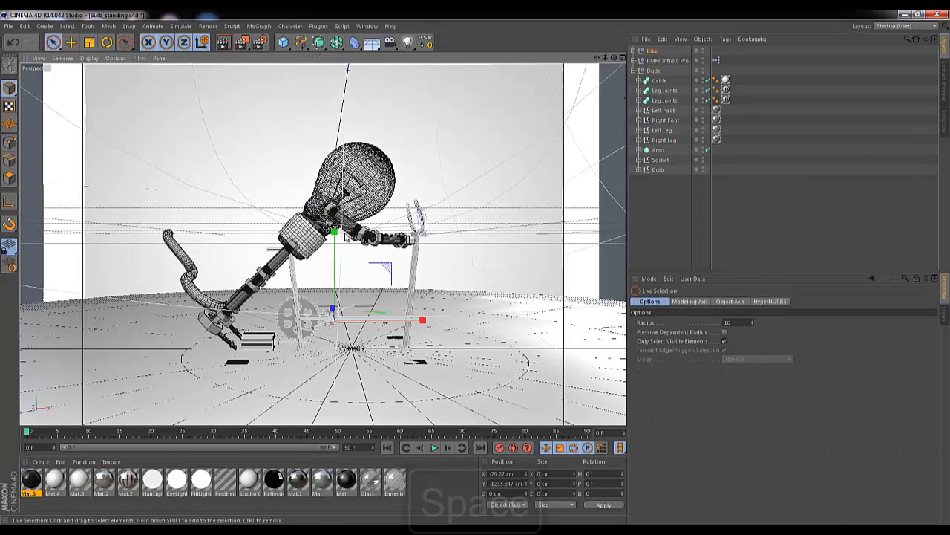
left_click_drag(335, 231, 339, 235)
Expand the Bike group and examine its Pole Socket, Extrude NURBS.1 and Cylinder parts up close around the cogs.
left_click(635, 51)
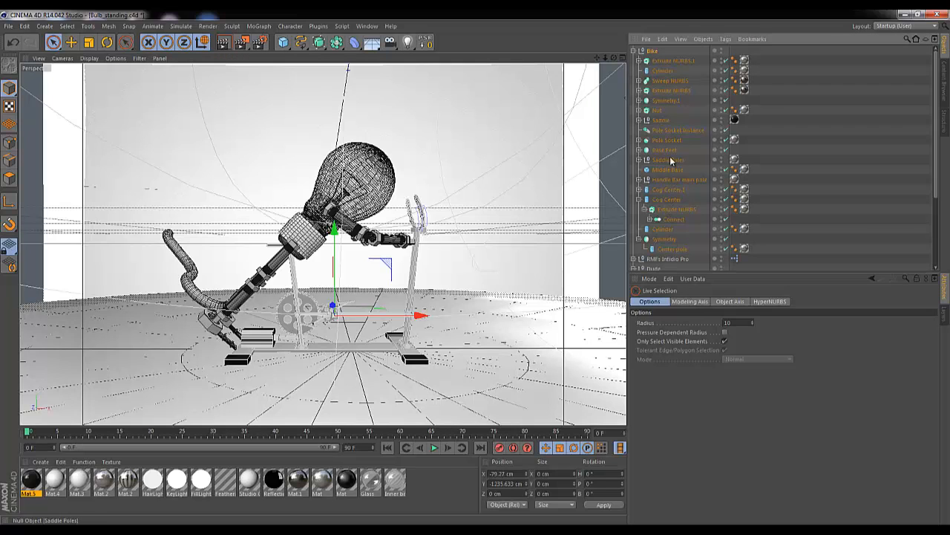
left_click(667, 131)
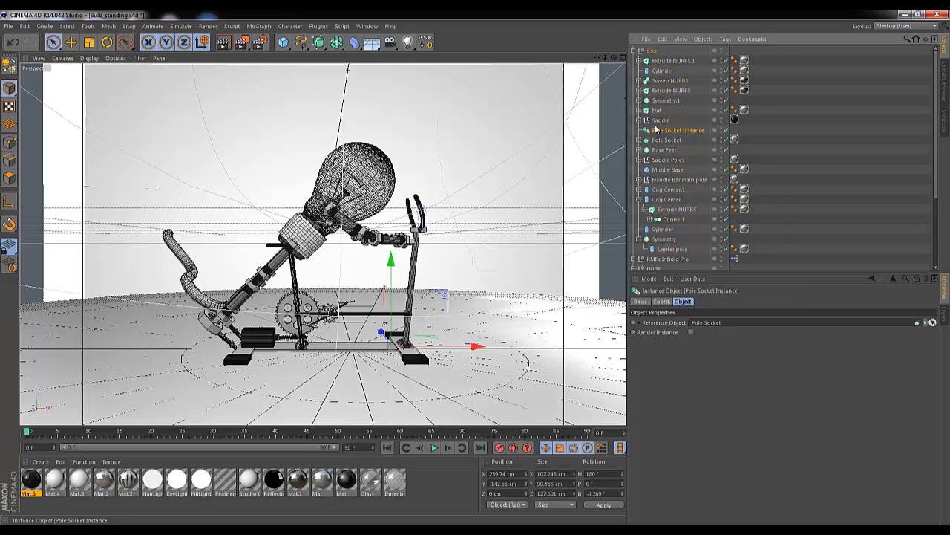
left_click(657, 140)
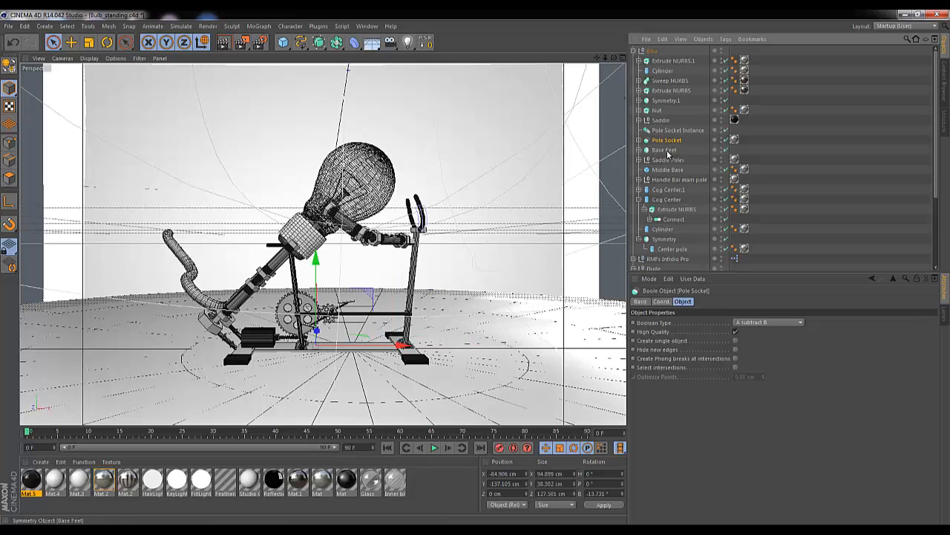
key("s")
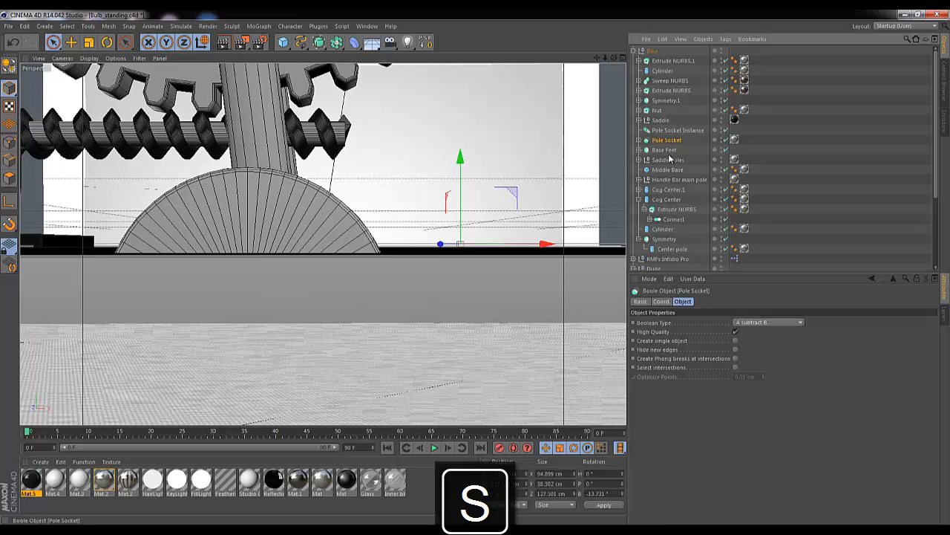
left_click(645, 61)
key("s")
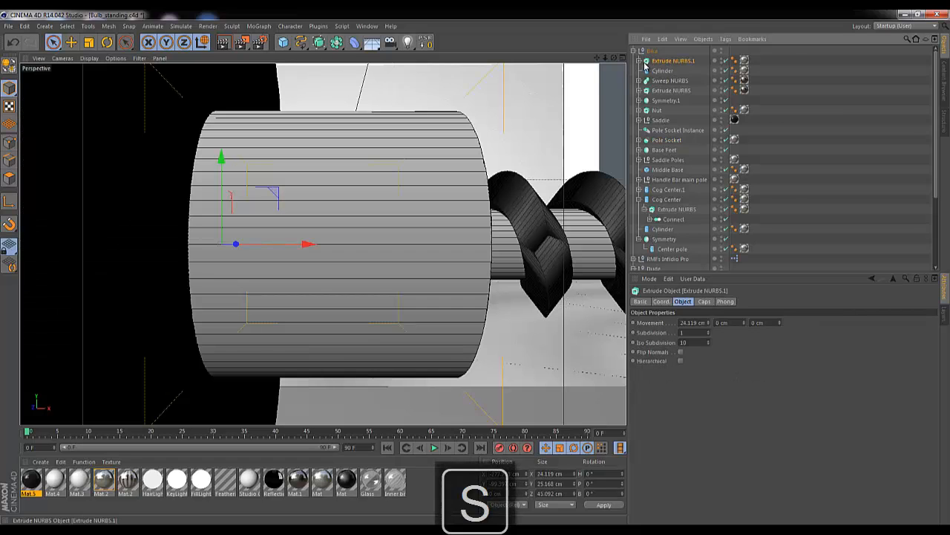
left_click(661, 71)
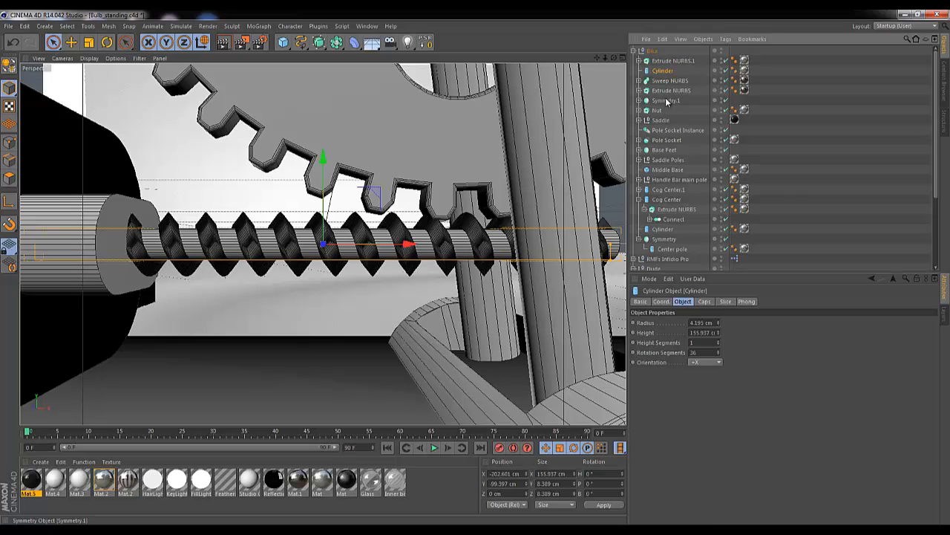
left_click_drag(605, 58, 476, 276)
left_click_drag(598, 59, 553, 163)
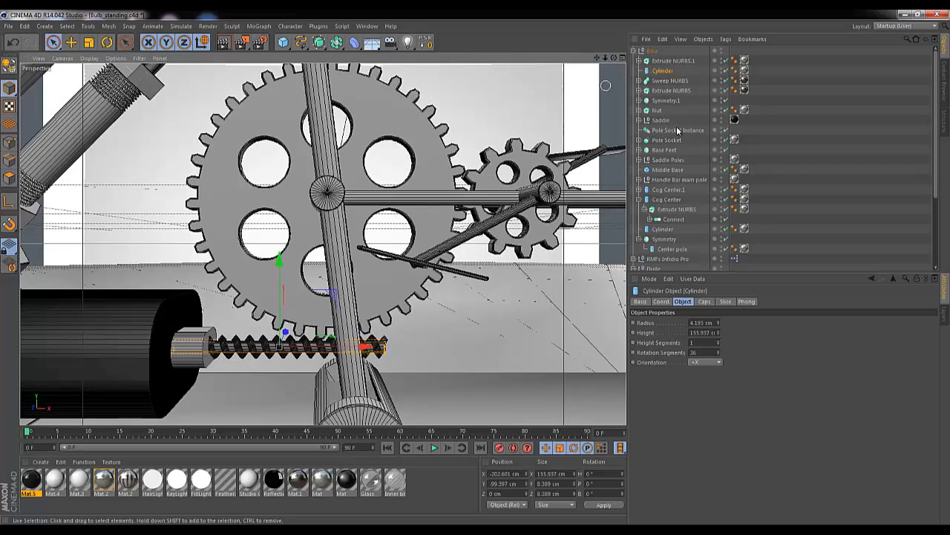
Inspect the contents of the Bike group's child objects from Extrude NURBS.1 down to Saddle.
left_click(638, 100)
left_click(639, 100)
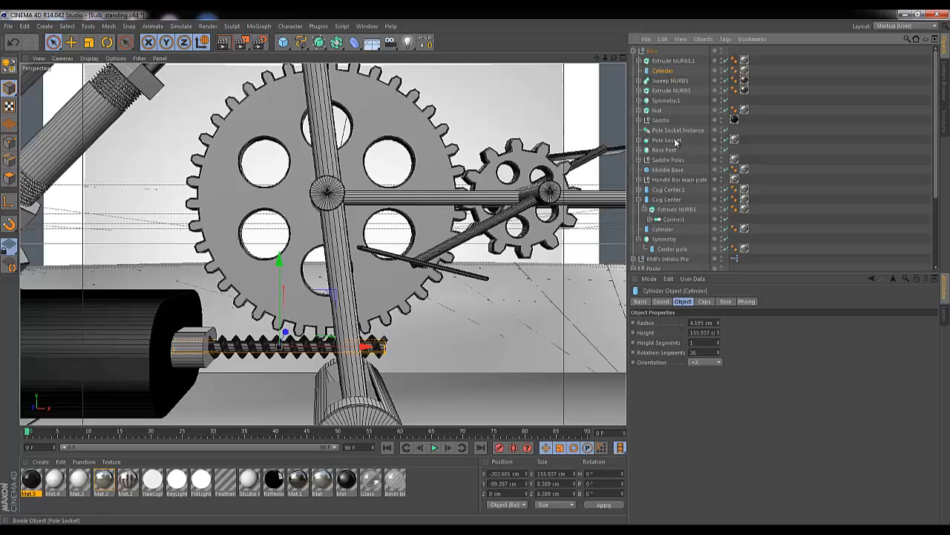
left_click(640, 61)
left_click(639, 61)
left_click(639, 81)
left_click(639, 81)
left_click(640, 91)
left_click(639, 91)
left_click(639, 101)
left_click(639, 100)
left_click(639, 110)
left_click(639, 110)
left_click(639, 120)
left_click(639, 120)
left_click_drag(664, 173, 663, 181)
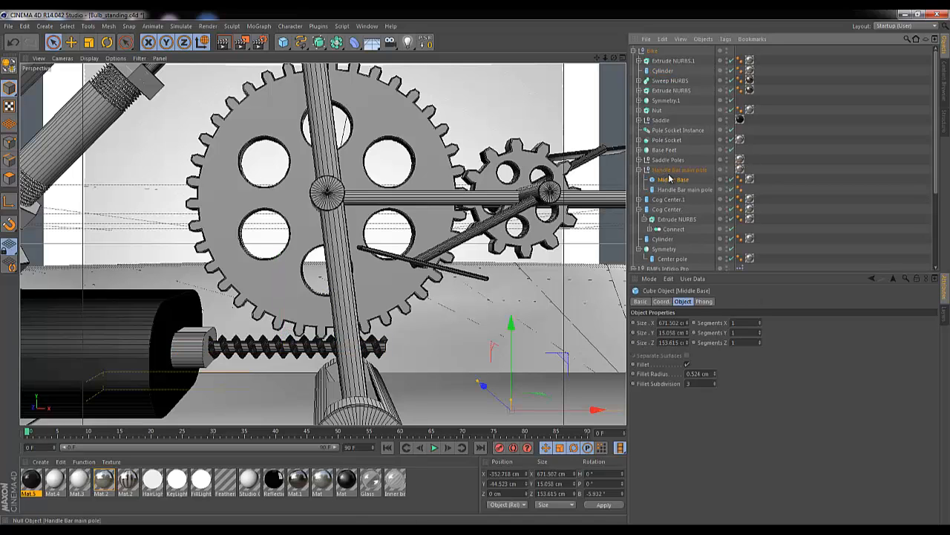
key("ctrl+z")
key("ctrl+z")
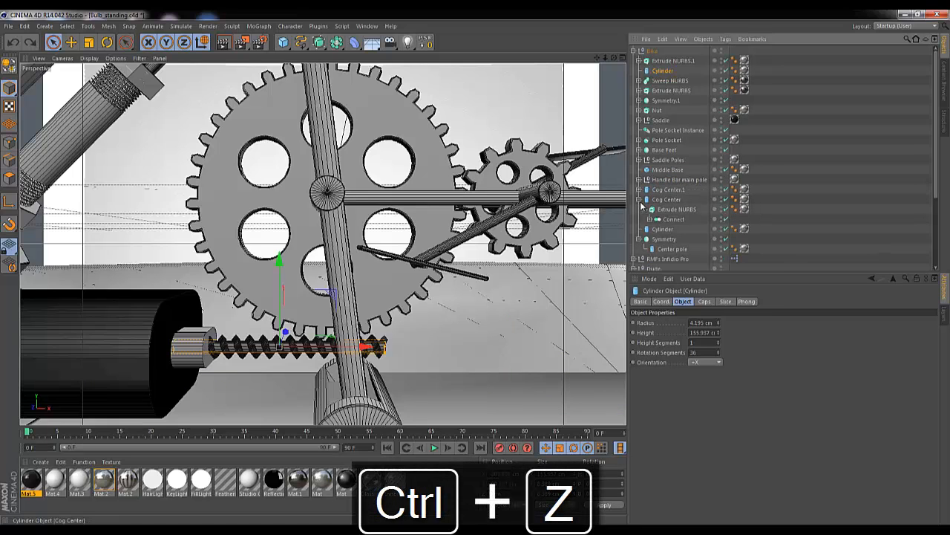
Enlarge both Peddle cubes under Cog Center.1 to about 122.3 cm X, 4.5 cm Y and 61.1 cm Z.
left_click(640, 191)
left_click(676, 220)
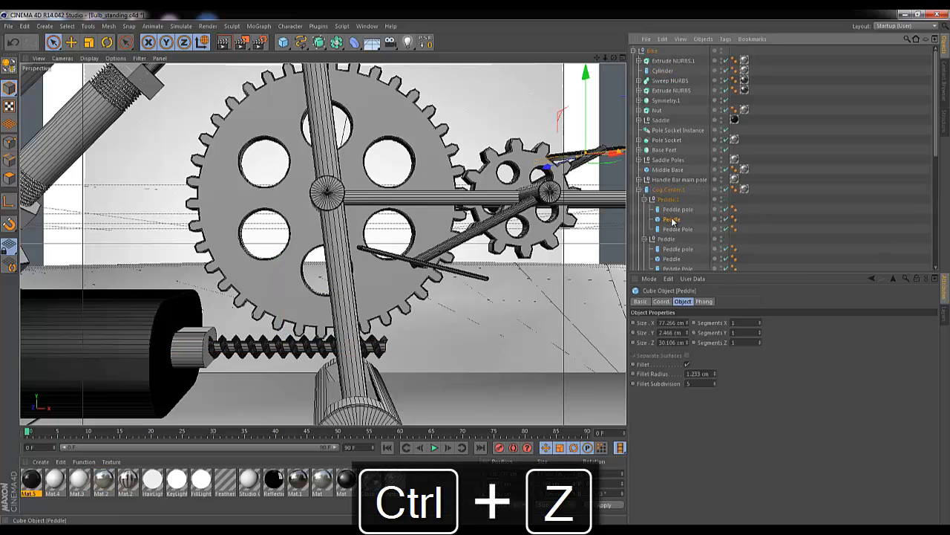
left_click(673, 259)
left_click(672, 220, "ctrl")
left_click_drag(616, 58, 613, 66)
left_click_drag(475, 272, 377, 325, "alt")
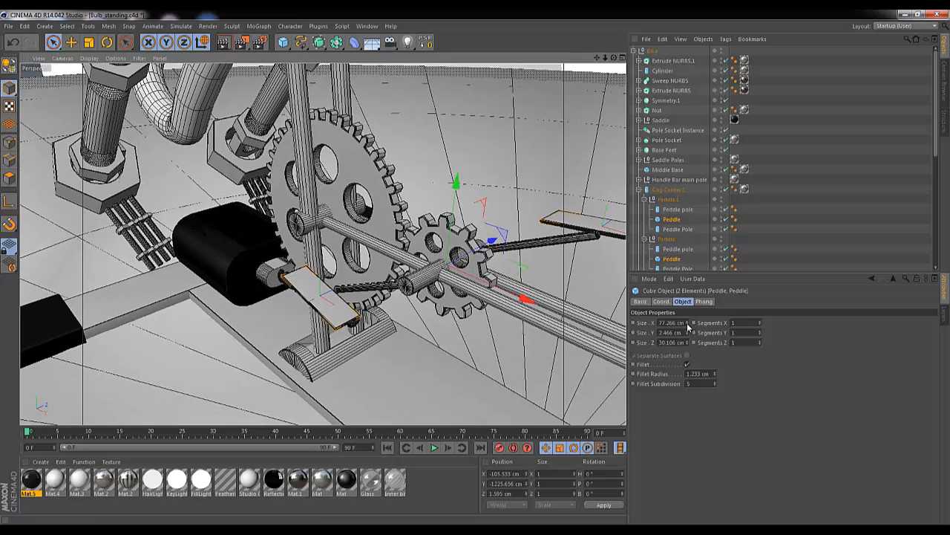
left_click_drag(688, 322, 687, 347)
key("Up")
key("Up")
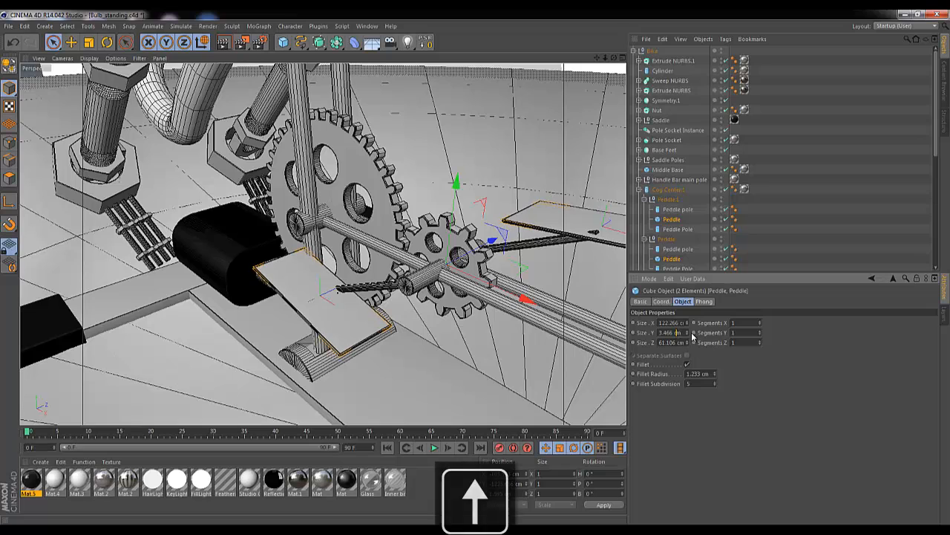
Shift the Peddle cube in the Peddle group outward from its crank to about Z -22.2 cm.
left_click(670, 221)
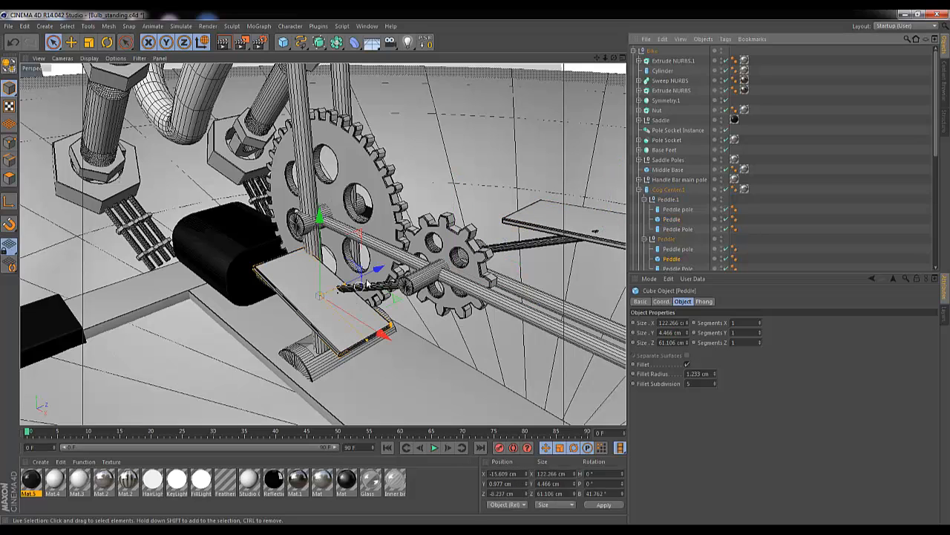
left_click_drag(378, 272, 354, 291)
mouse_move(613, 59)
left_mouse_down()
mouse_move(479, 271)
mouse_move(614, 65)
left_mouse_up()
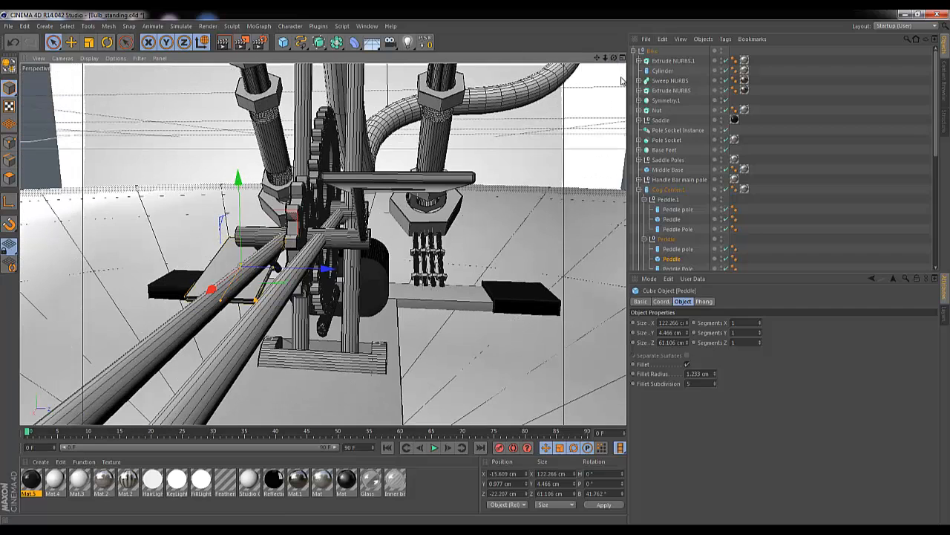
Shift the Peddle cube in Peddle.1 outward to about Z 47 cm and raise it to about Y 1.2 cm.
left_click(670, 219)
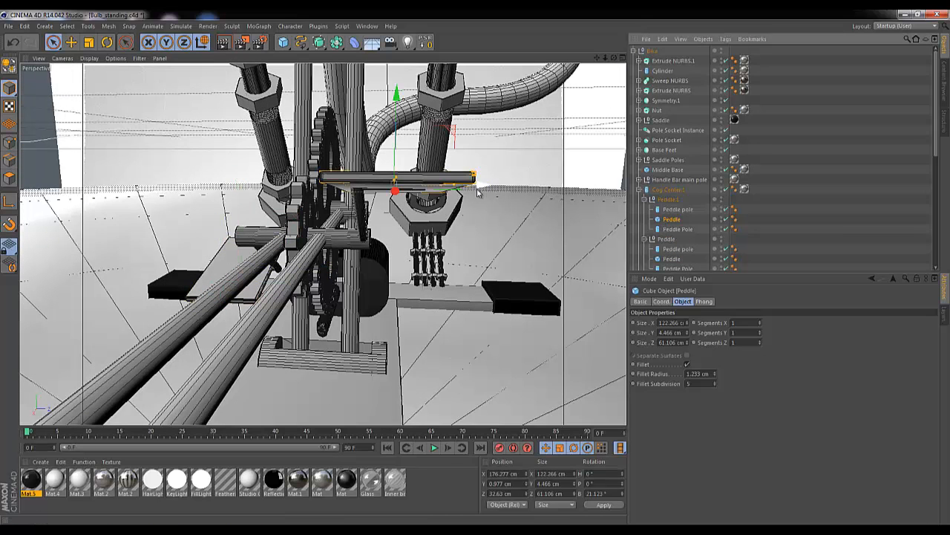
left_click_drag(476, 192, 515, 191)
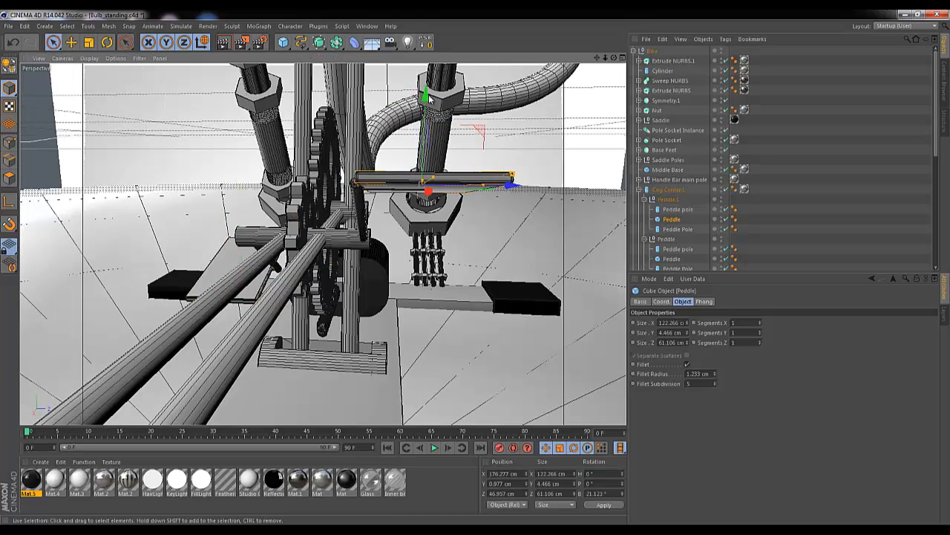
left_click_drag(428, 99, 428, 95)
left_click_drag(481, 274, 499, 280)
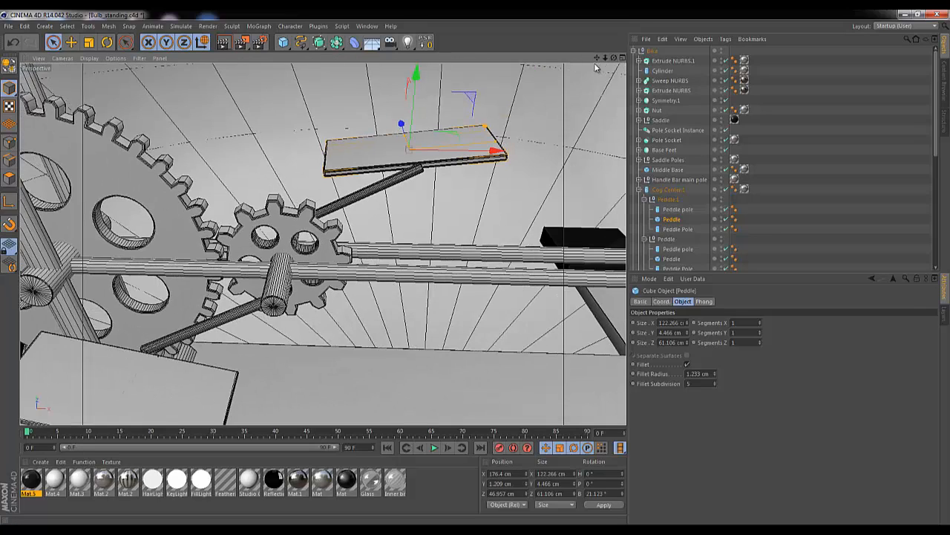
mouse_move(605, 59)
left_mouse_down()
mouse_move(475, 283)
mouse_move(603, 60)
left_mouse_up()
left_click_drag(477, 273, 529, 287)
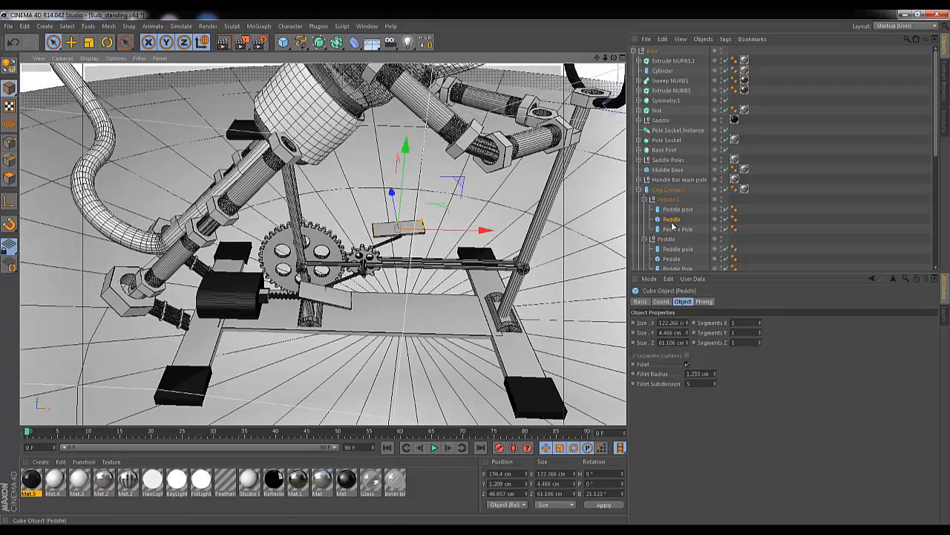
Collapse the Cog Center.1 and Bike hierarchies.
left_click(640, 190)
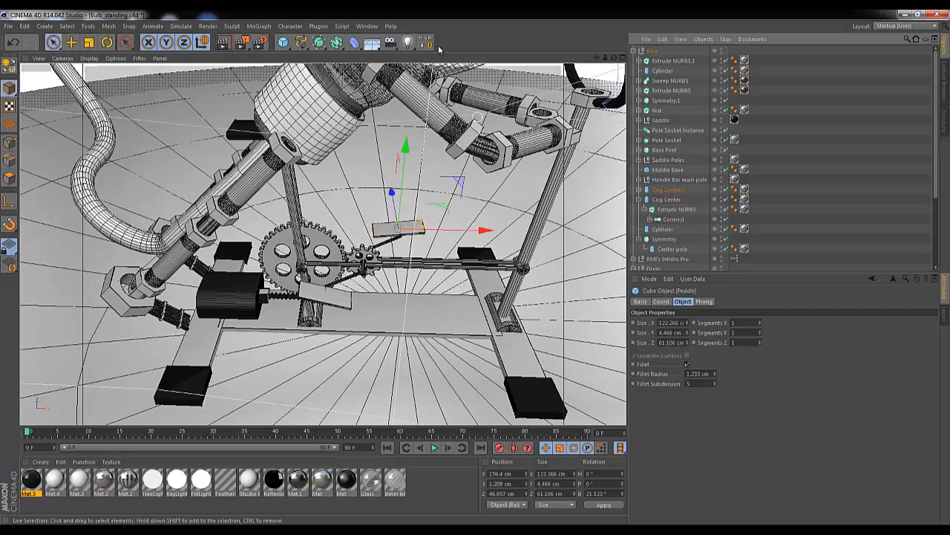
mouse_move(613, 58)
left_mouse_down()
mouse_move(611, 67)
mouse_move(614, 43)
left_mouse_up()
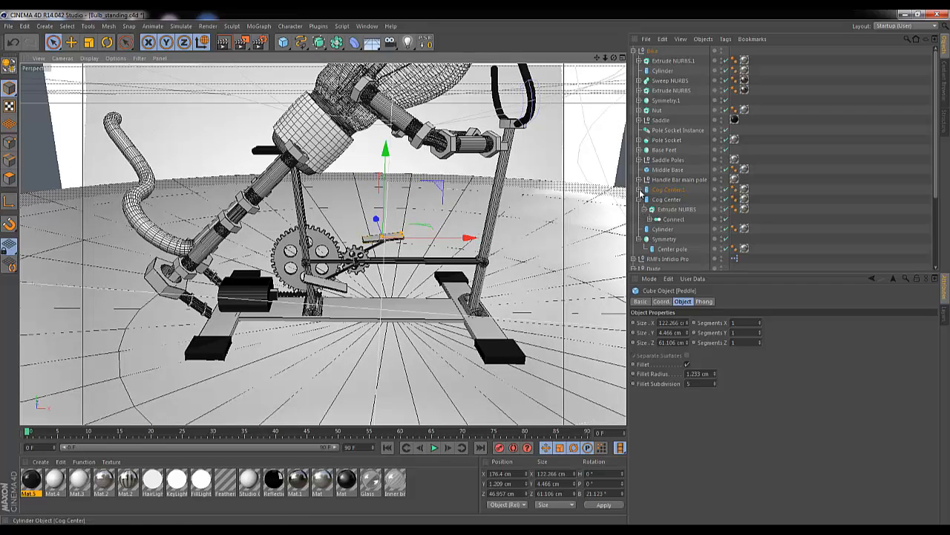
left_click(633, 50)
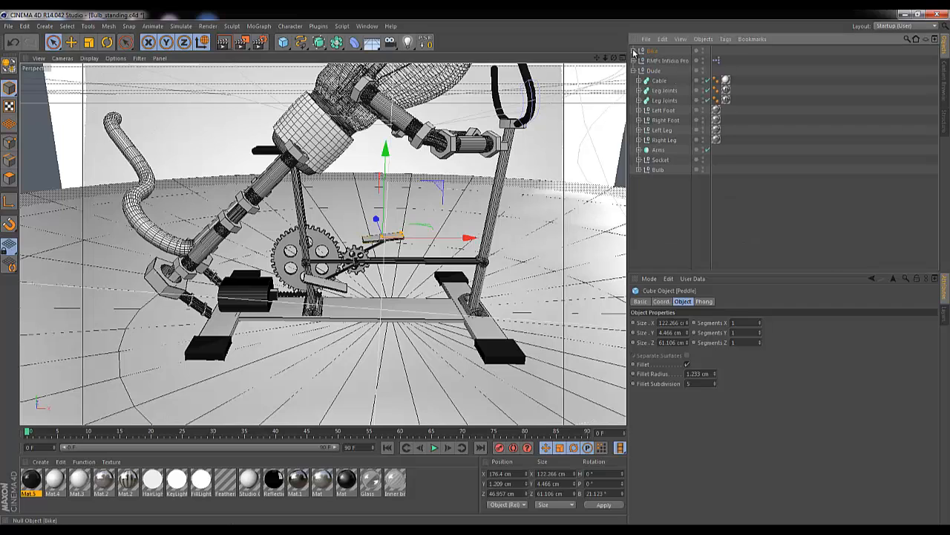
left_click(664, 140)
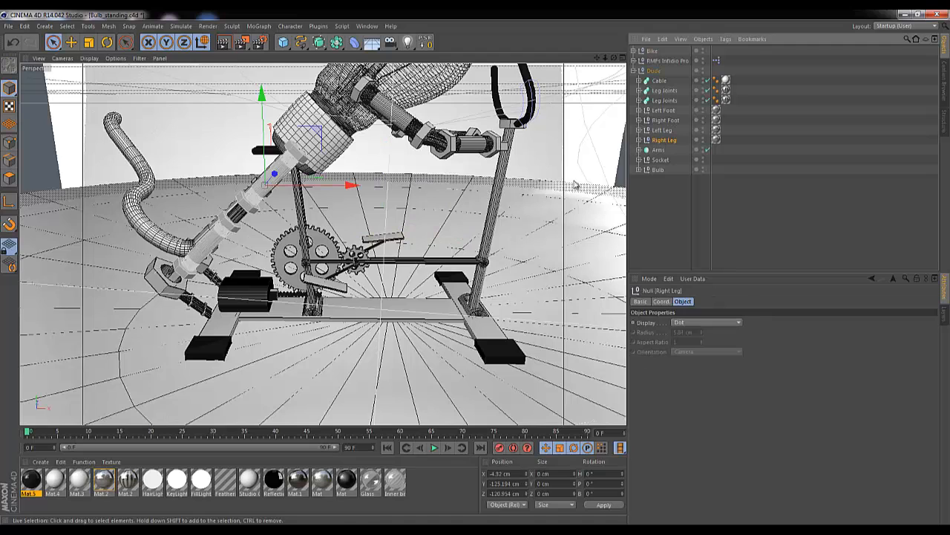
key("r")
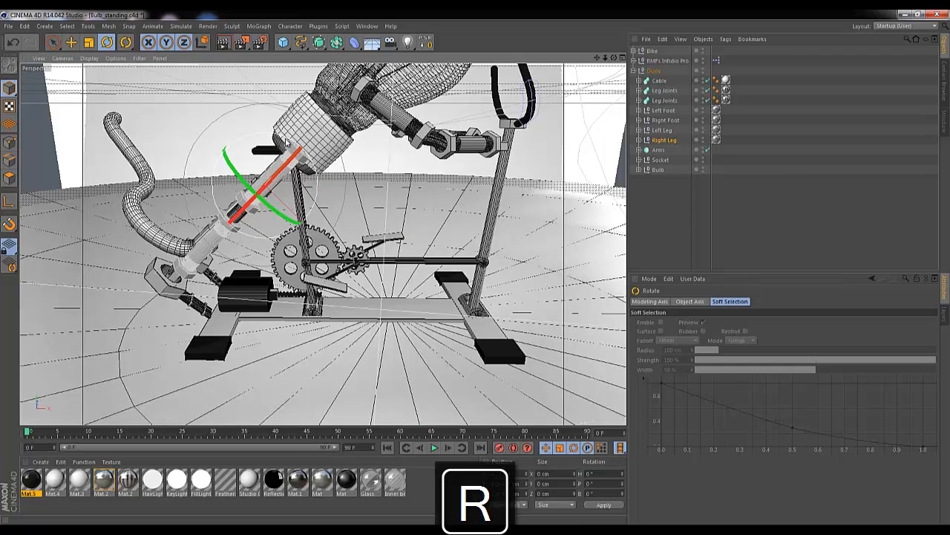
left_click_drag(286, 141, 208, 147)
key("ctrl+z")
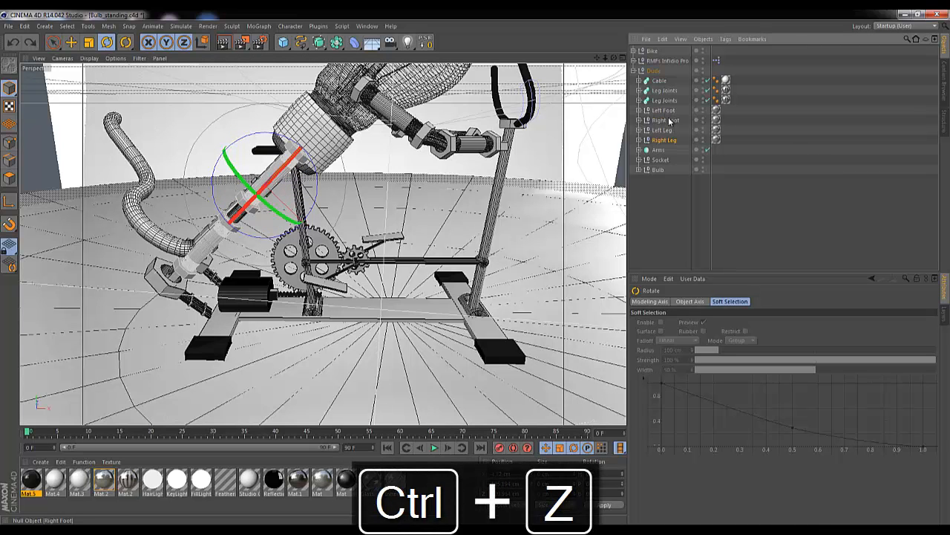
Nest the Right Foot group and the lower Leg Joints sweep inside the Right Leg group, and select Right Leg.
key("ctrl+z")
key("ctrl+z")
key("ctrl+z")
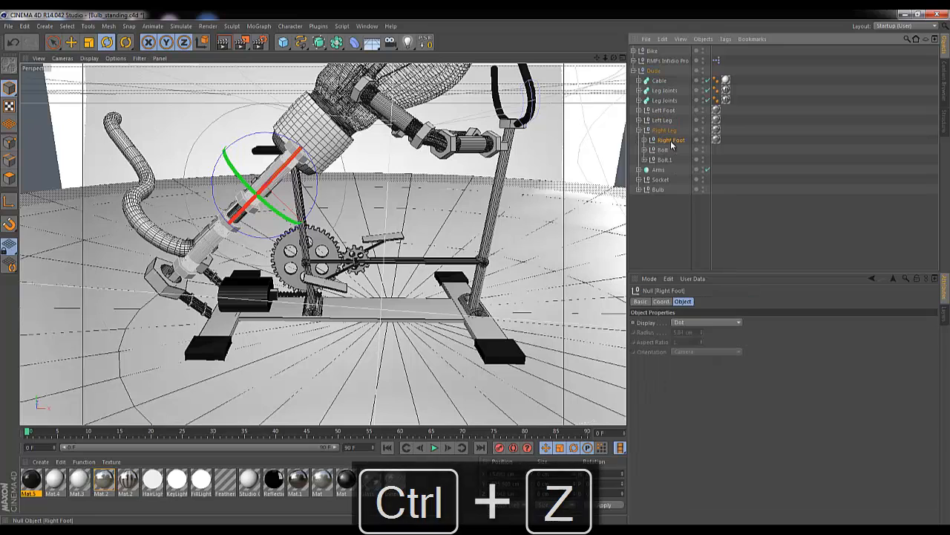
key("ctrl+z")
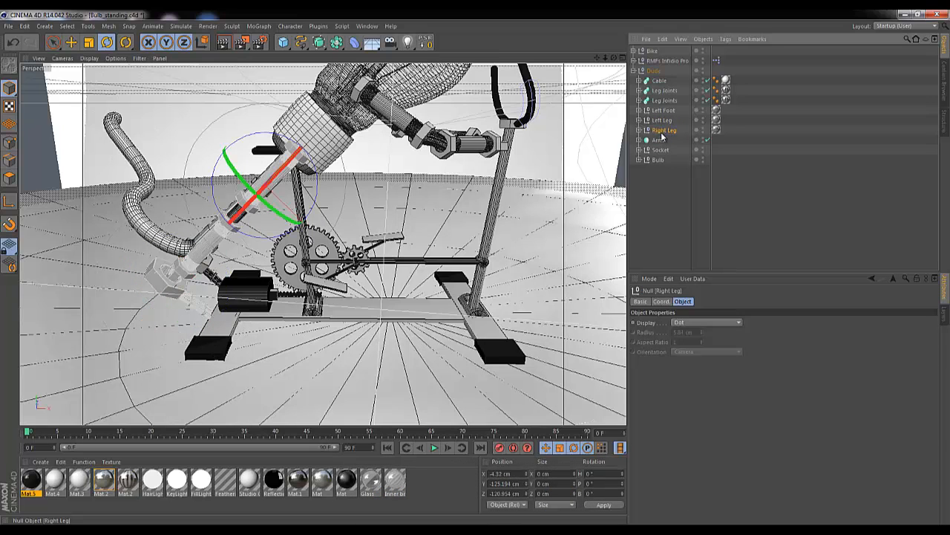
left_click(665, 100)
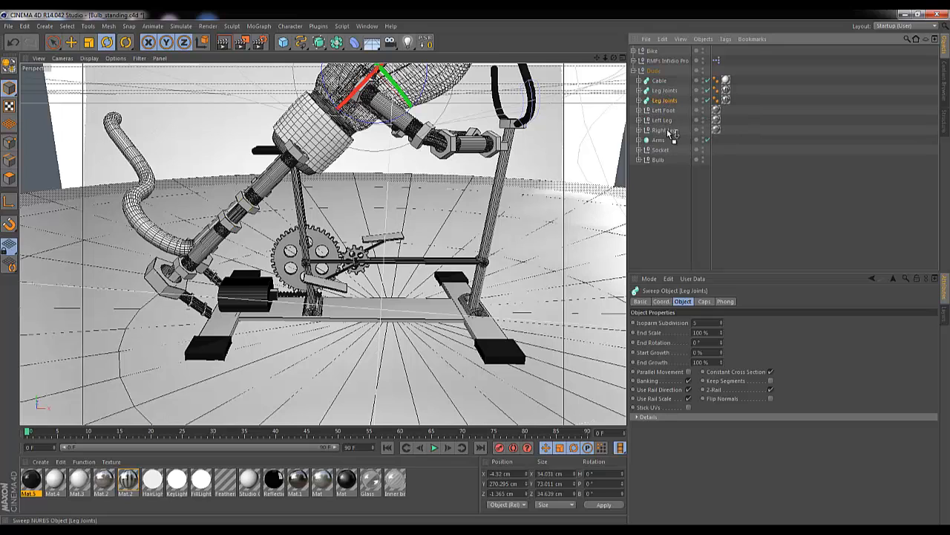
left_click_drag(668, 132, 668, 130)
left_click(663, 121)
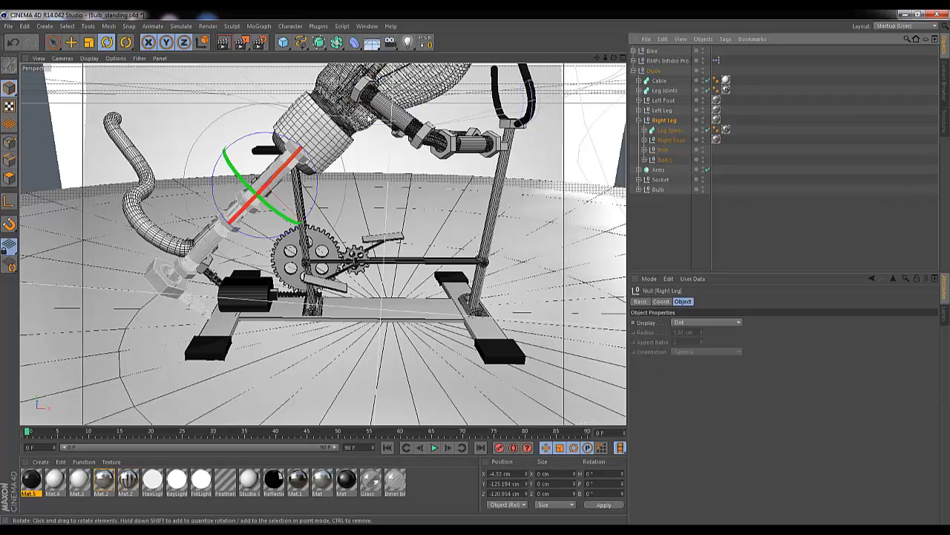
Rotate the Right Leg forward to about -115.8° bank and move it to about X 98.6 cm, Y 1.1 cm beneath the socket.
left_click_drag(312, 176, 266, 152)
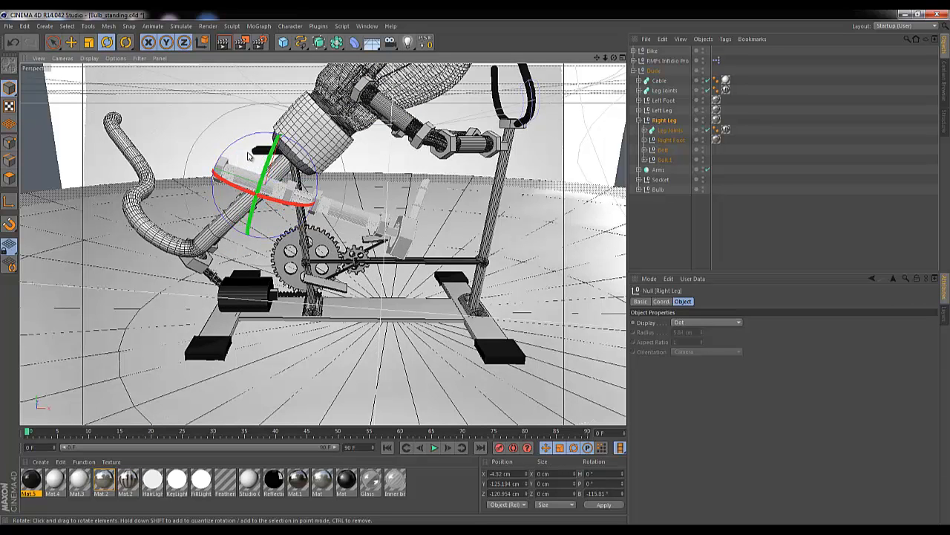
key("space")
left_click_drag(321, 129, 384, 126)
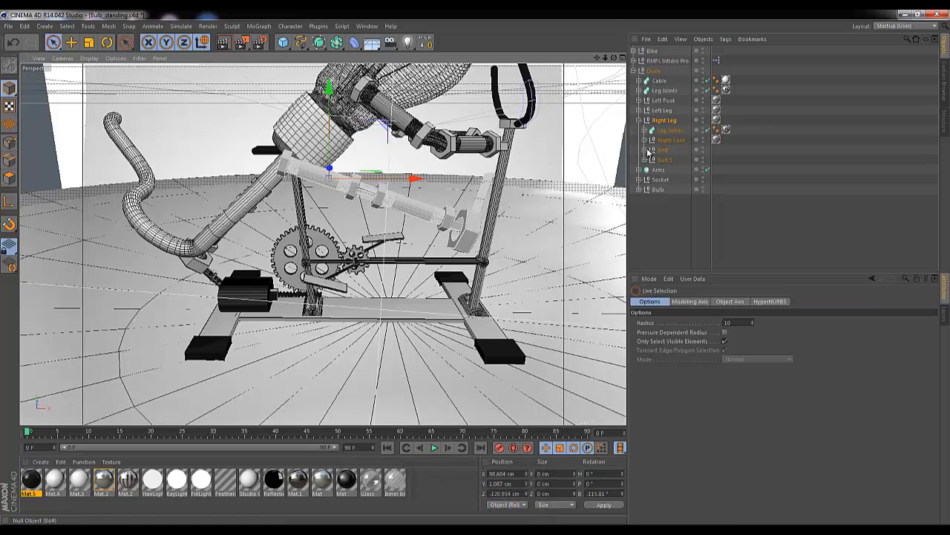
Nest the Right Foot inside the Right Leg's Bolt.1 group so the foot follows the lower leg.
left_click(661, 160)
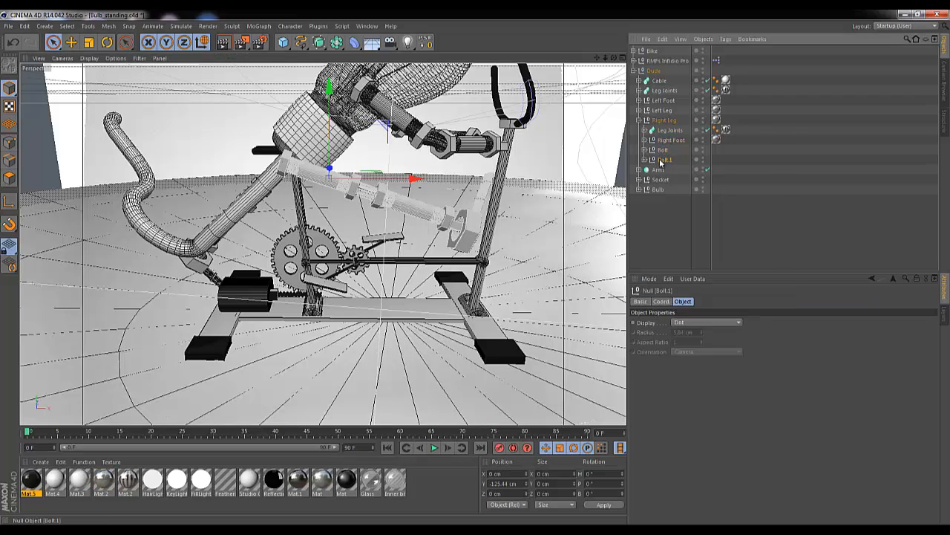
key("r")
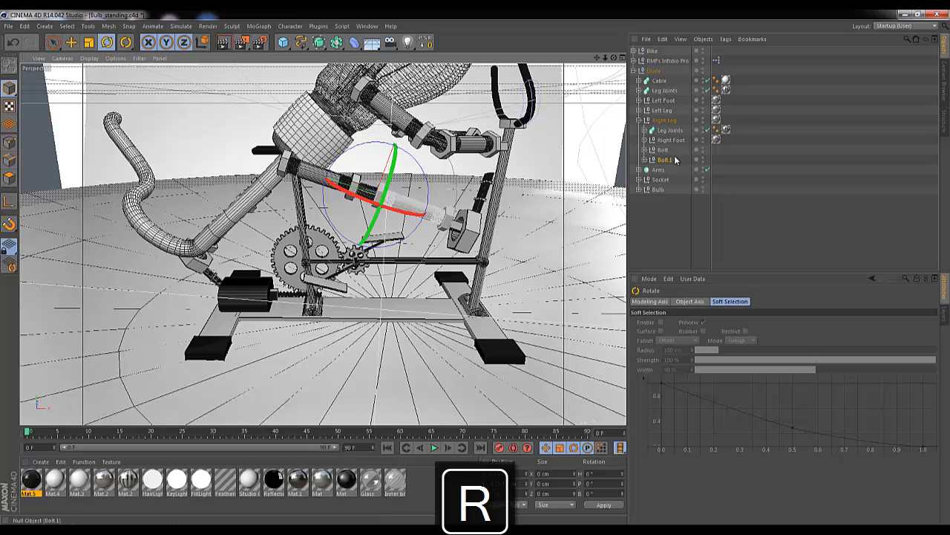
left_click_drag(675, 141, 665, 159)
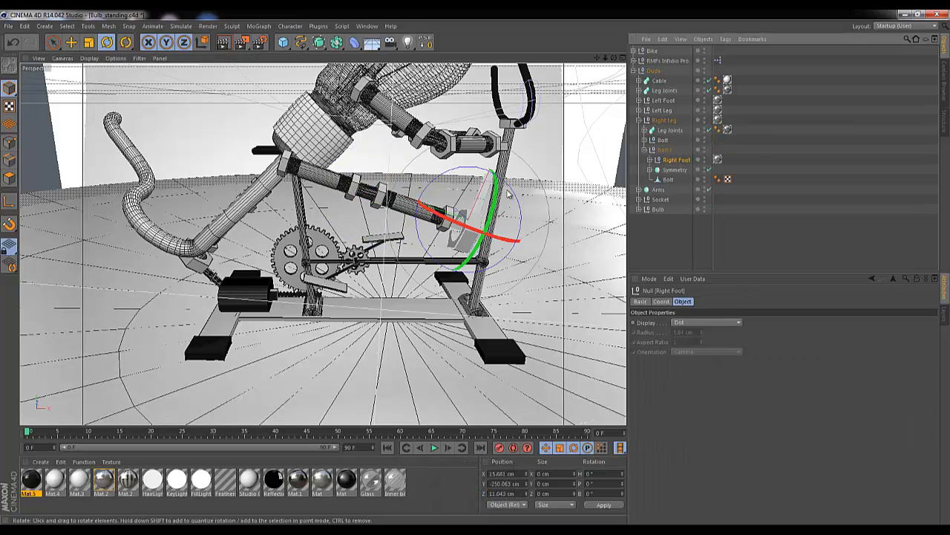
Bend the lower leg Bolt.1 down at the knee to about 99.4° bank and move it to about X -19.9 cm, Y -124.1 cm.
left_click_drag(607, 168, 435, 291)
key("space")
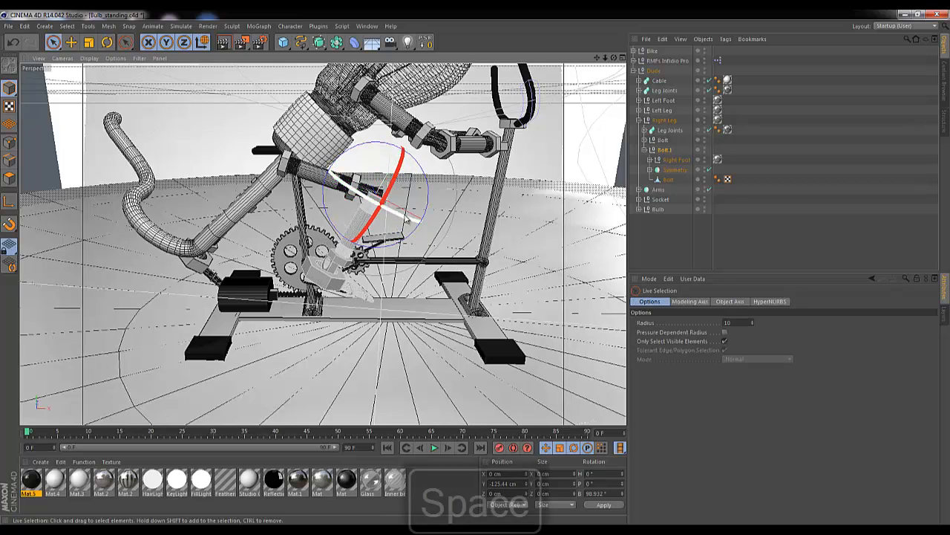
key("space")
left_click_drag(428, 146, 434, 143)
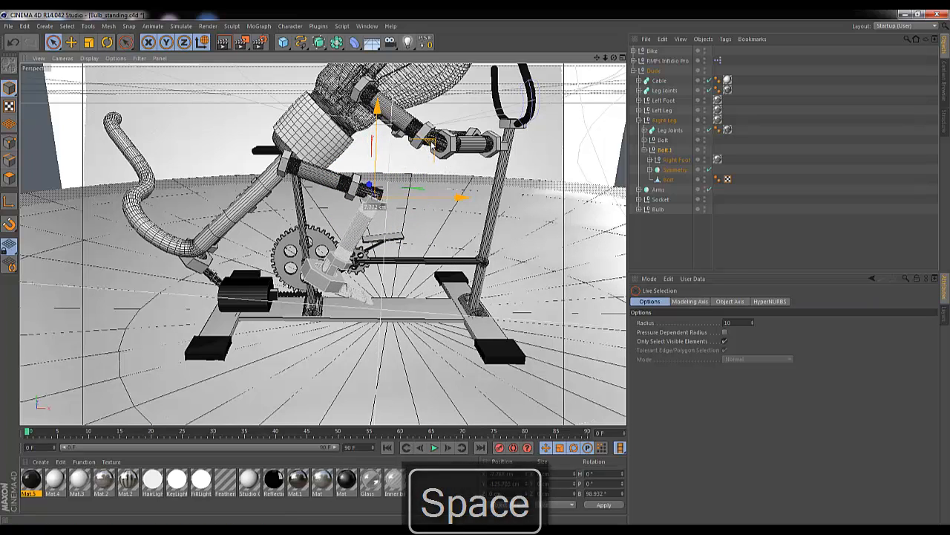
key("r")
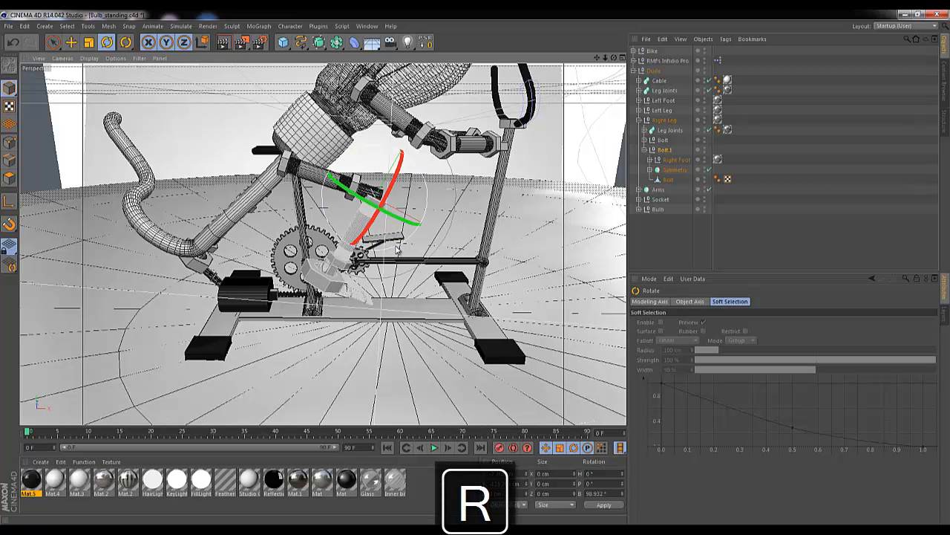
key("space")
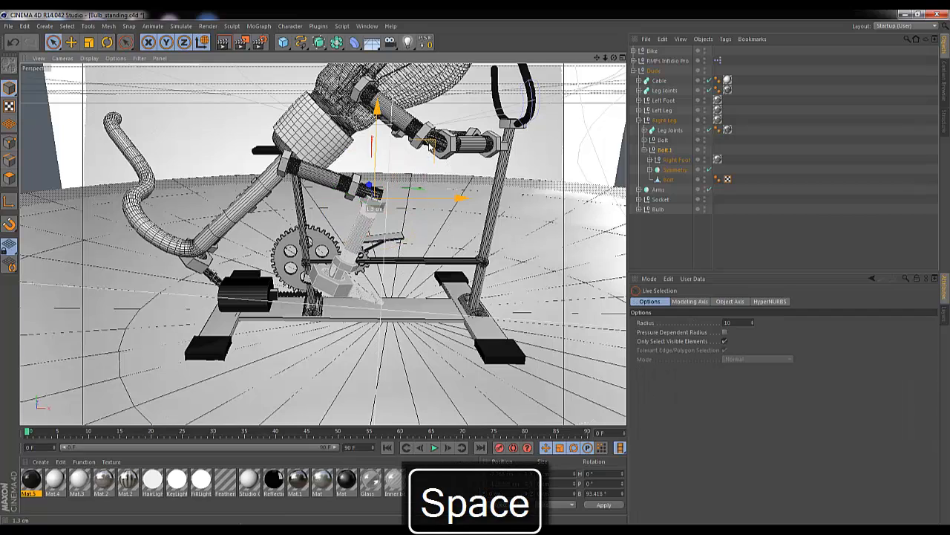
left_click_drag(424, 144, 418, 139)
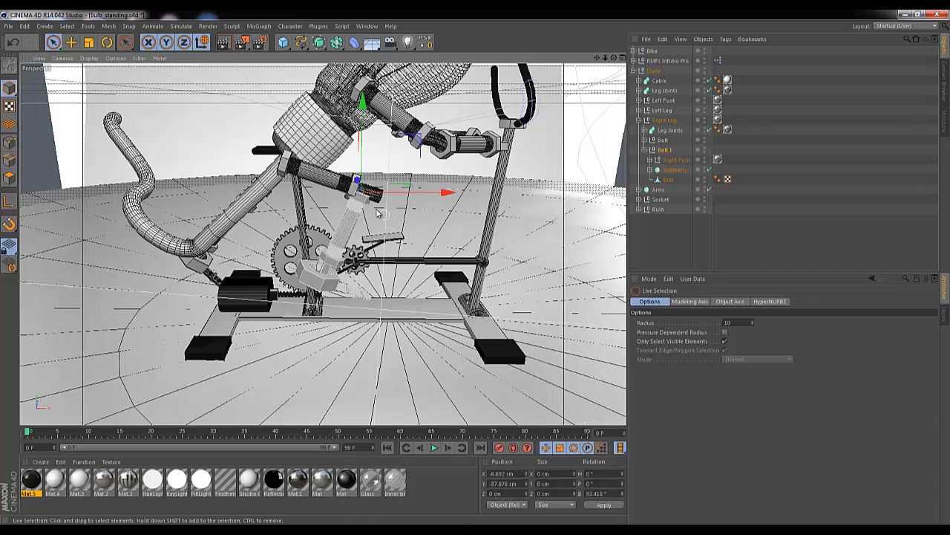
key("r")
left_click_drag(411, 172, 433, 149)
key("space")
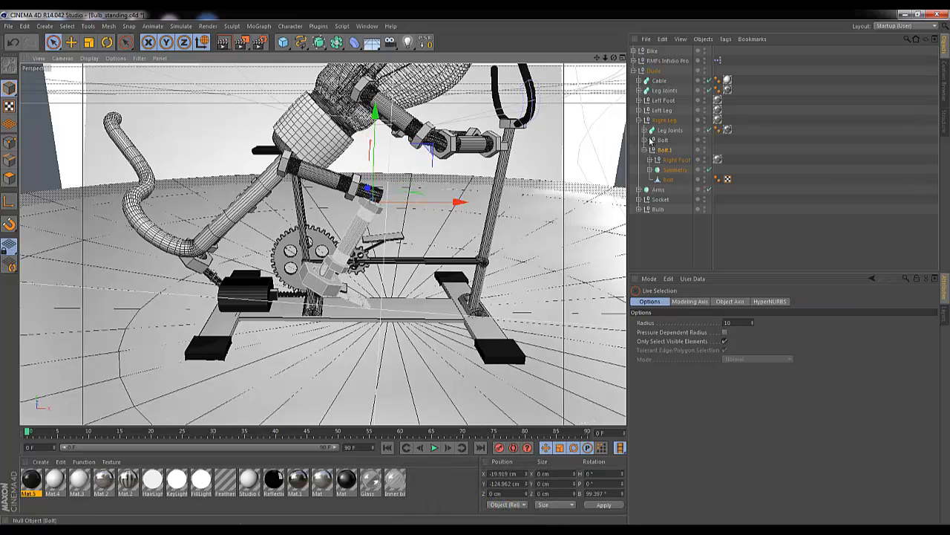
left_click(660, 141)
key("r")
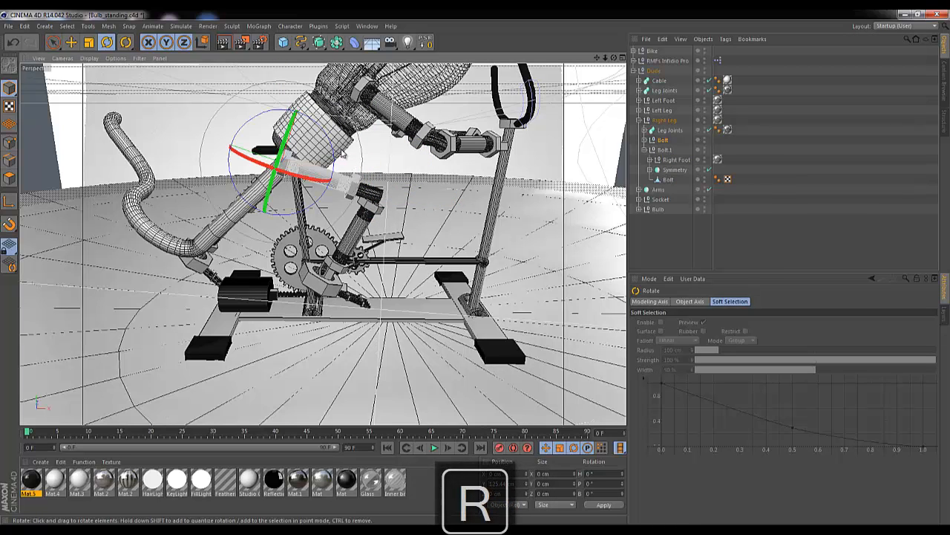
left_click_drag(334, 152, 333, 147)
key("ctrl+z")
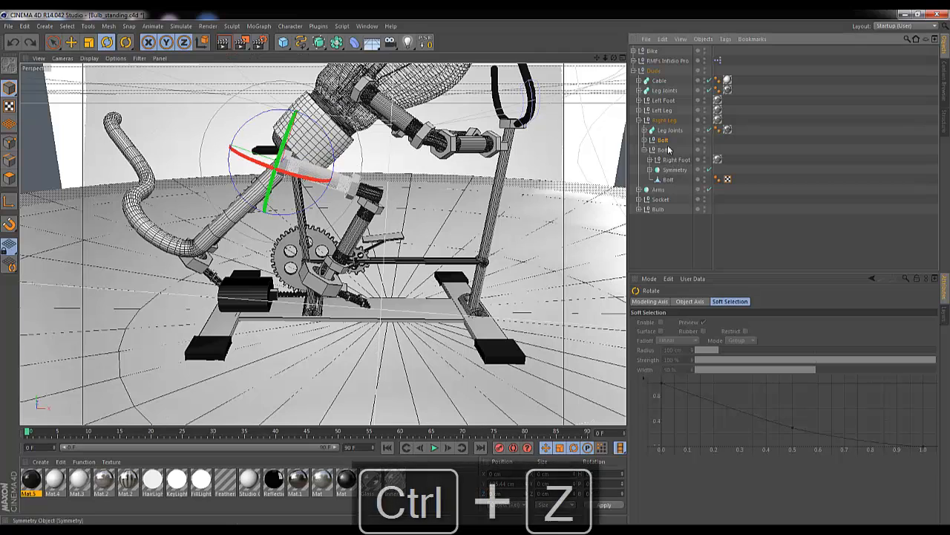
Nest Leg Joints inside the Right Leg's upper Bolt group, then rotate that group to about -4.7° bank and expand Leg Joints.
left_click_drag(667, 131, 663, 141)
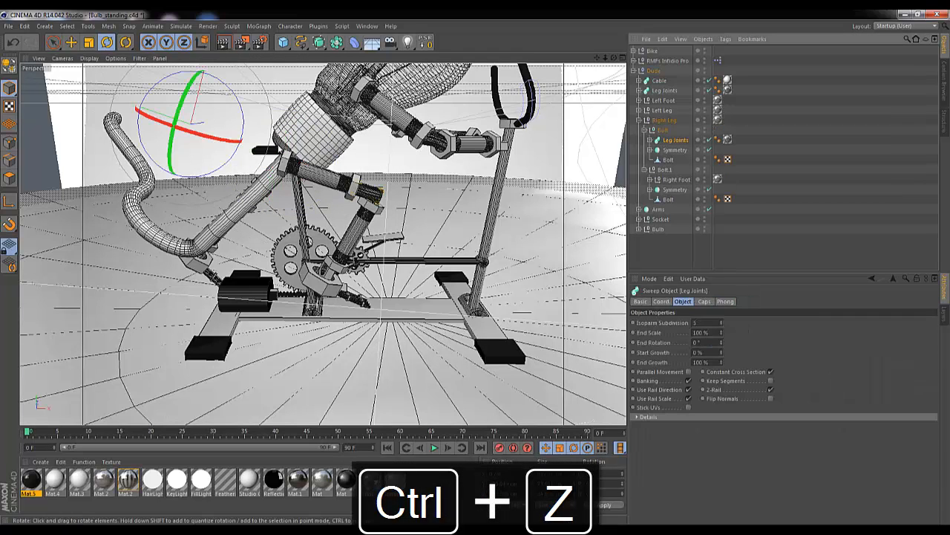
left_click(659, 132)
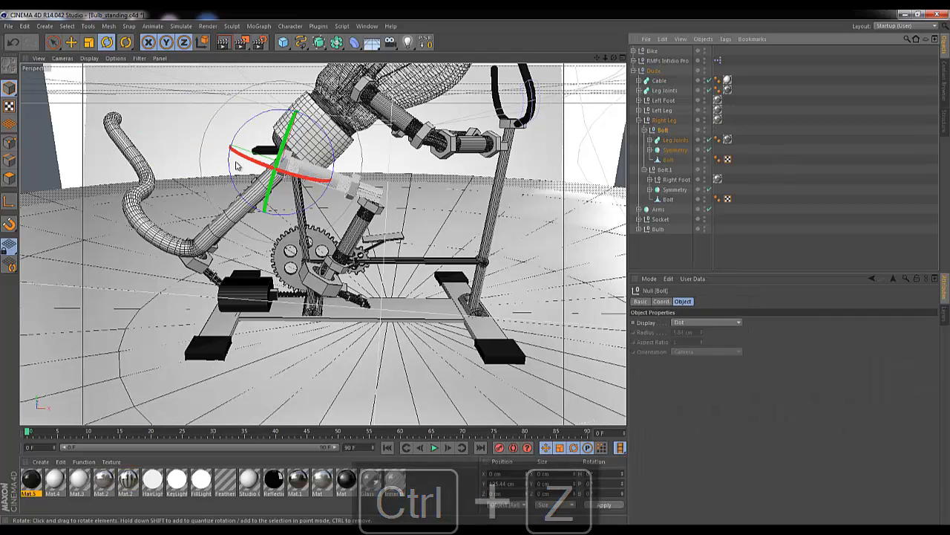
left_click_drag(331, 148, 333, 145)
left_click(652, 140)
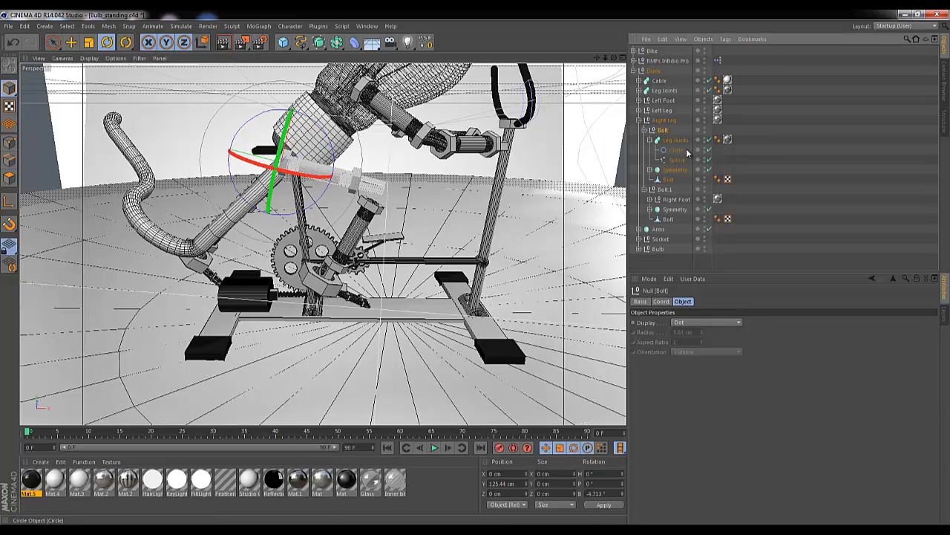
Move the knee-end points of the right leg's Leg Joints spline to about X -60.2 cm, Y -522.7 cm and rotate them about 17.3°.
left_click(675, 160)
left_click(11, 143)
left_click(54, 43)
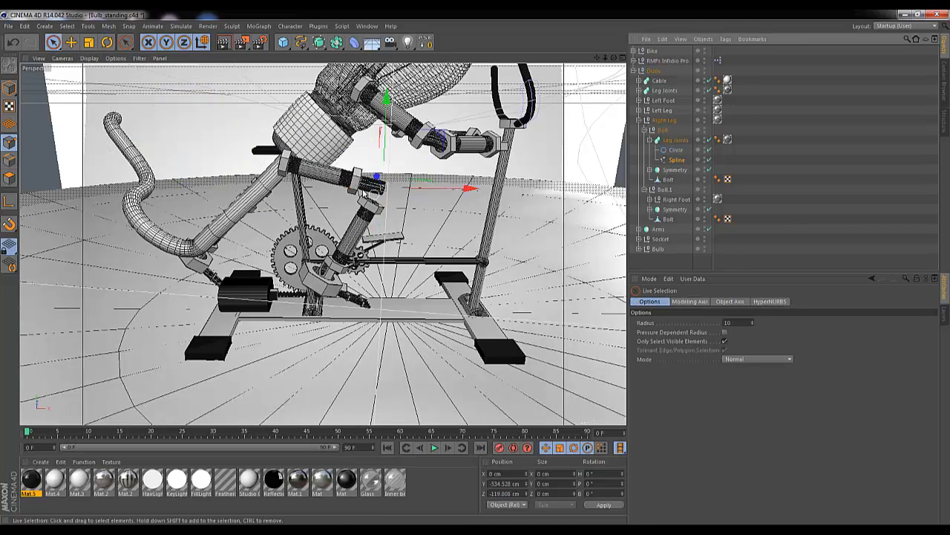
left_click_drag(438, 137, 434, 158)
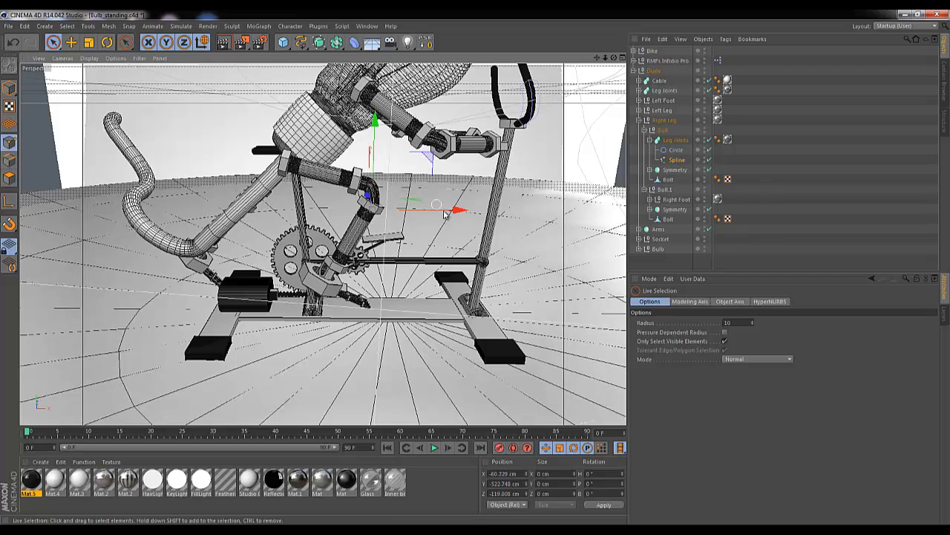
key("r")
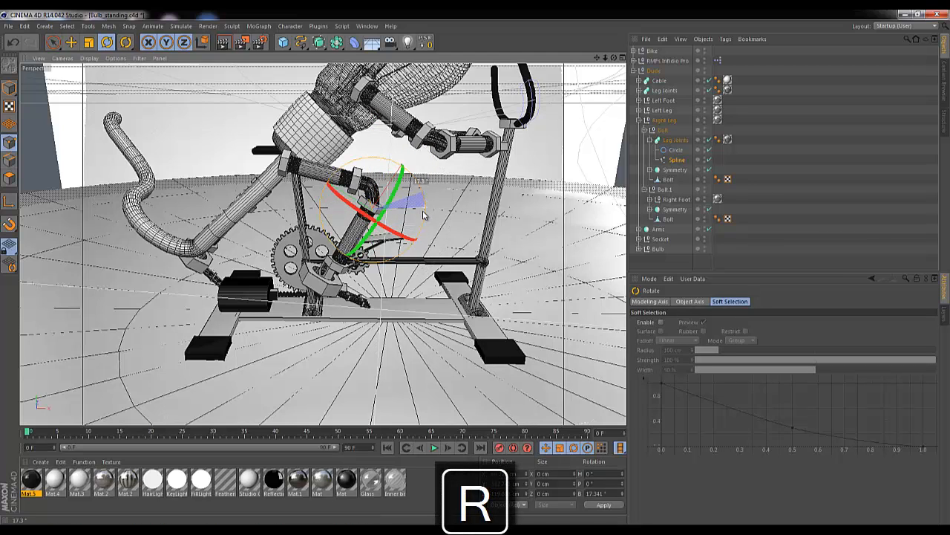
Shift the spline points beside the upper leg's end bolt to about X 0.3 cm, Y -463.8 cm to shape the knee bend.
left_click(54, 43)
left_click(369, 189)
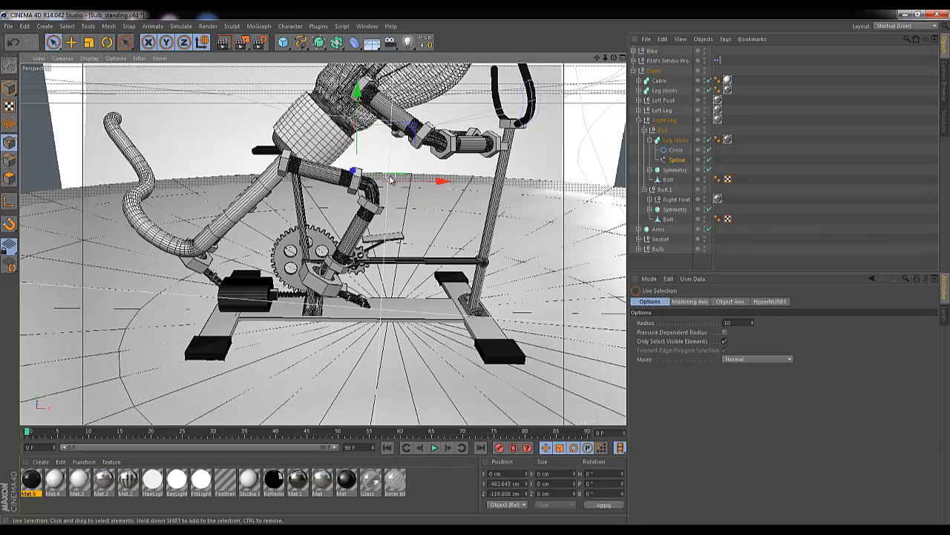
left_click_drag(434, 186, 431, 185)
Rotate the Right Foot slightly inside the Bolt.1 group to line it up with the pedal.
mouse_move(614, 59)
left_mouse_down()
mouse_move(454, 280)
mouse_move(475, 269)
mouse_move(612, 59)
mouse_move(465, 299)
mouse_move(606, 60)
left_mouse_up()
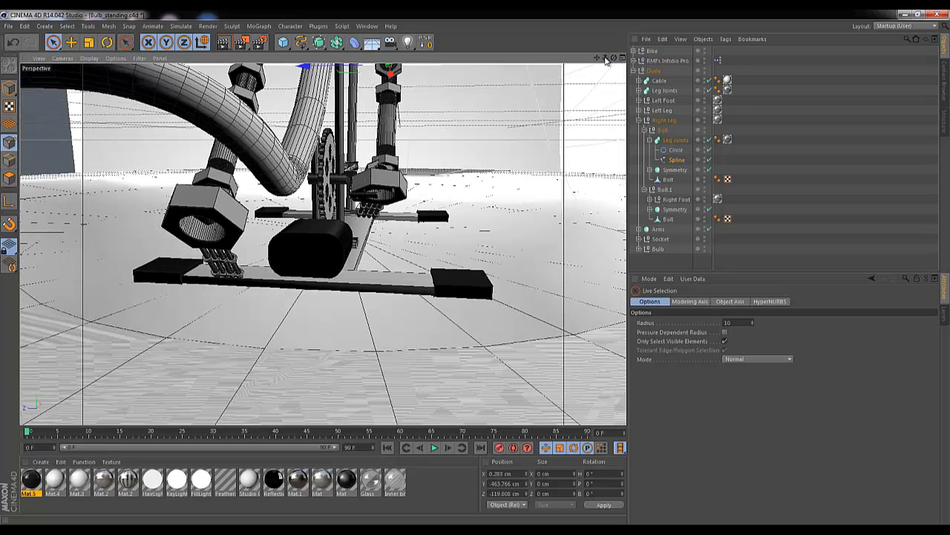
left_click_drag(463, 279, 607, 60)
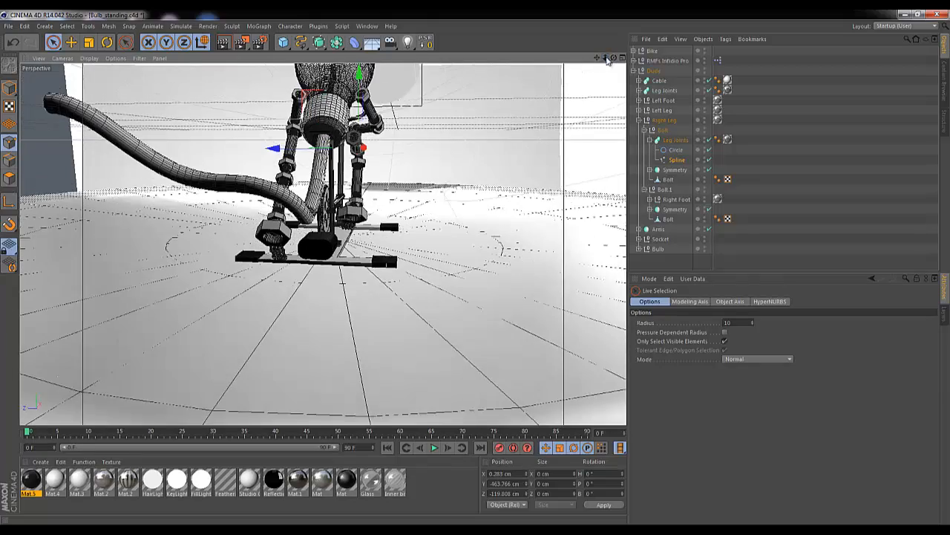
left_click_drag(475, 273, 631, 77)
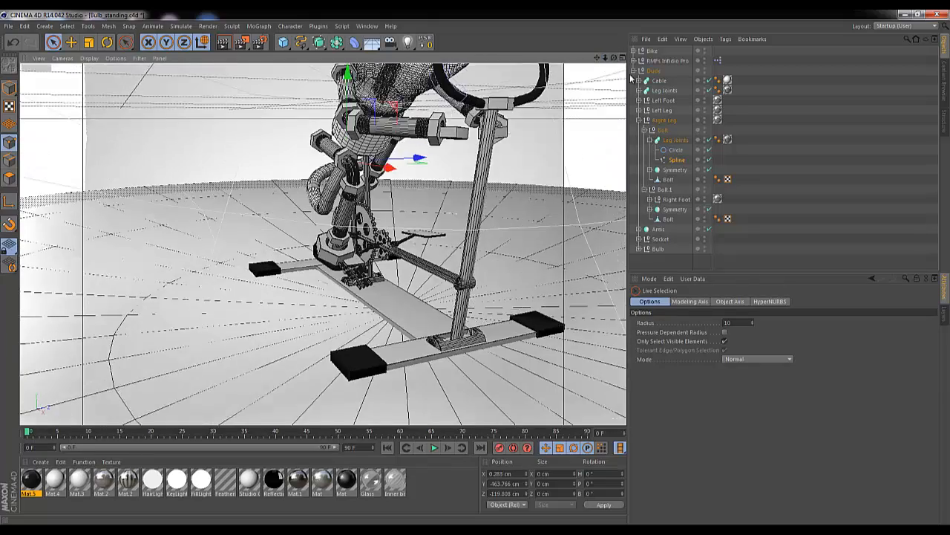
left_click(676, 200)
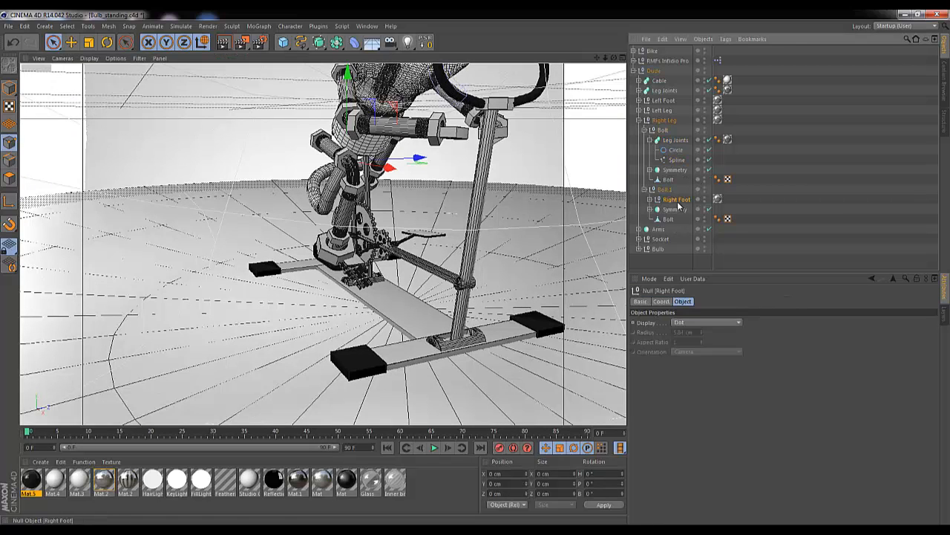
key("r")
left_click_drag(334, 299, 327, 294)
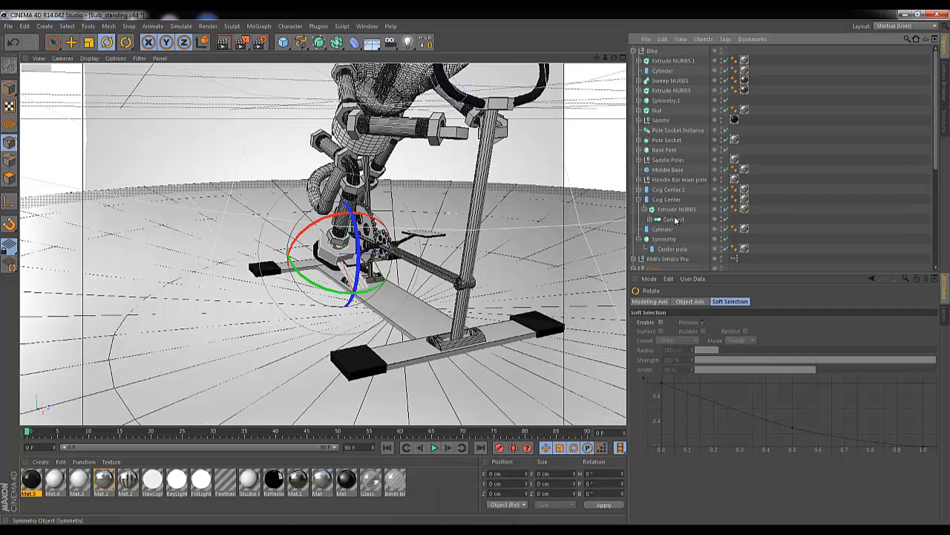
Enlarge the Peddle cube under the right foot, within Cog Center.1, to 208.266 cm in X and 112.106 cm in Z.
left_click(640, 190)
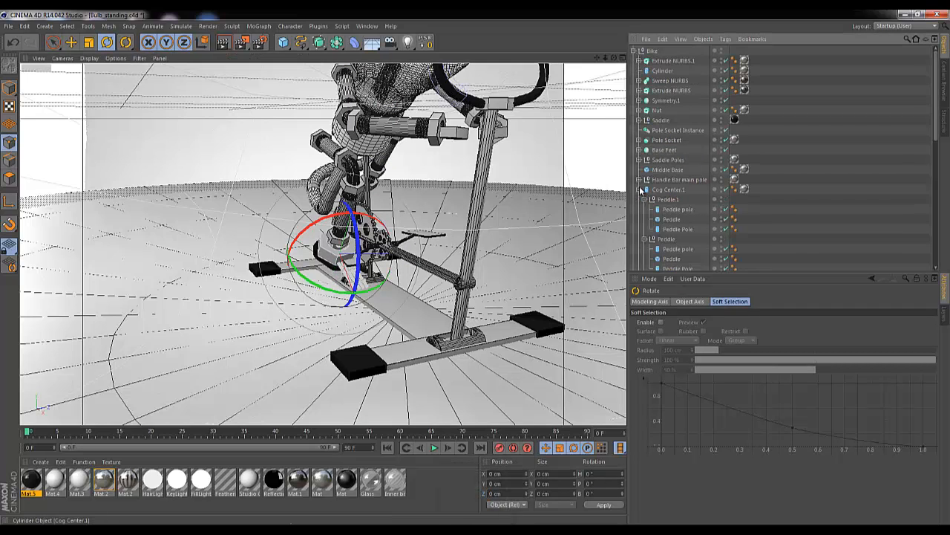
left_click(675, 220)
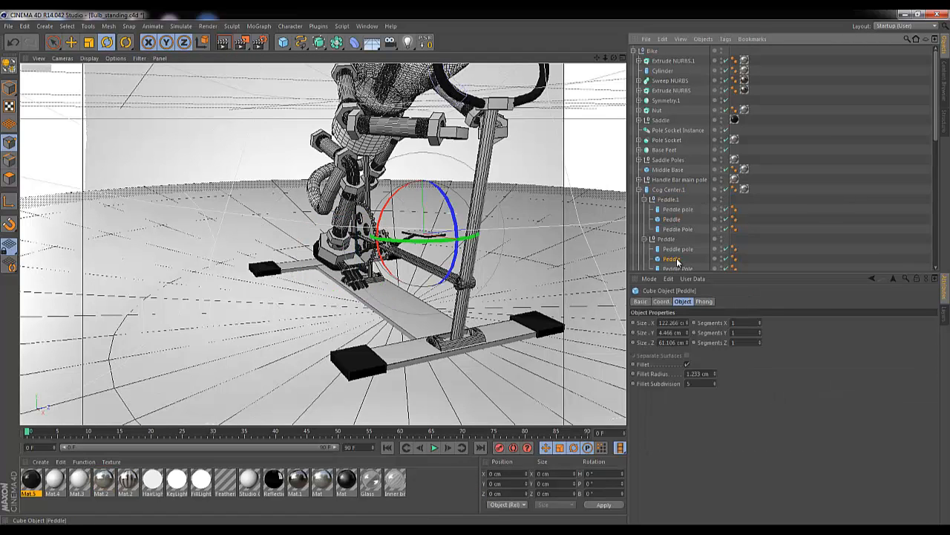
left_click(675, 258)
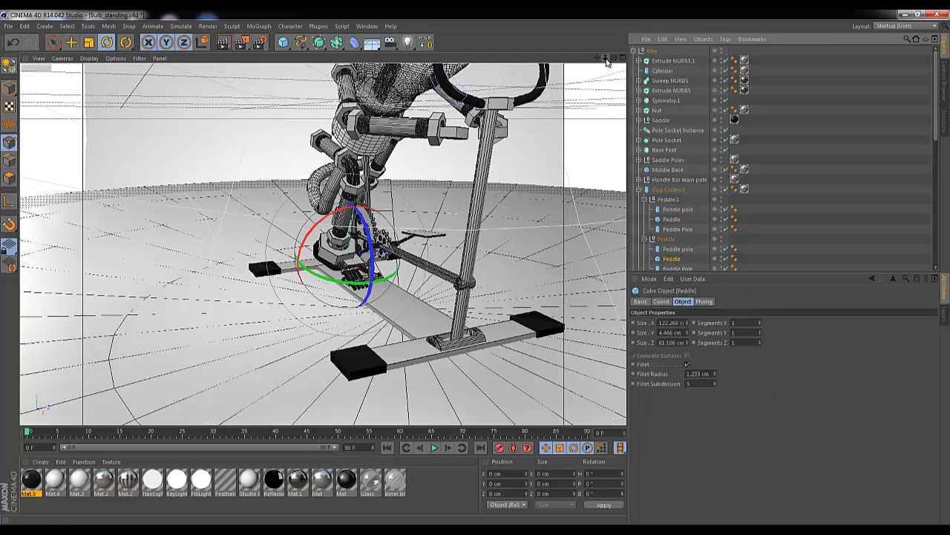
key("s")
left_click_drag(614, 58, 469, 281)
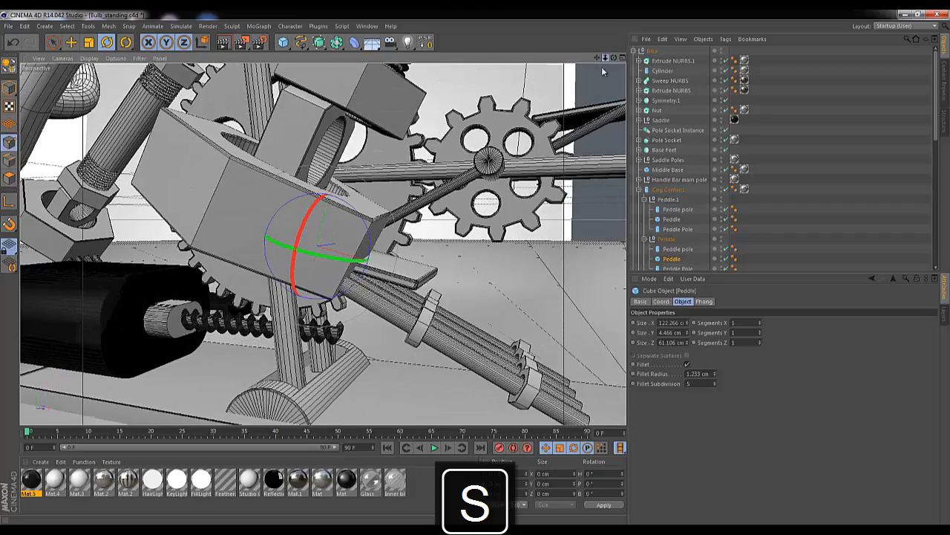
key("s")
mouse_move(371, 242)
left_mouse_down()
mouse_move(374, 268)
mouse_move(378, 253)
left_mouse_up()
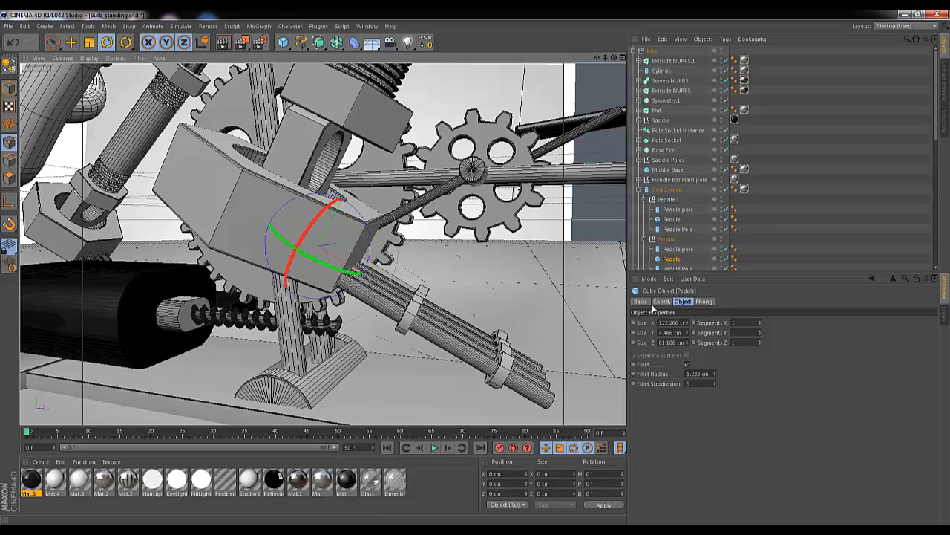
left_click_drag(687, 325, 687, 315)
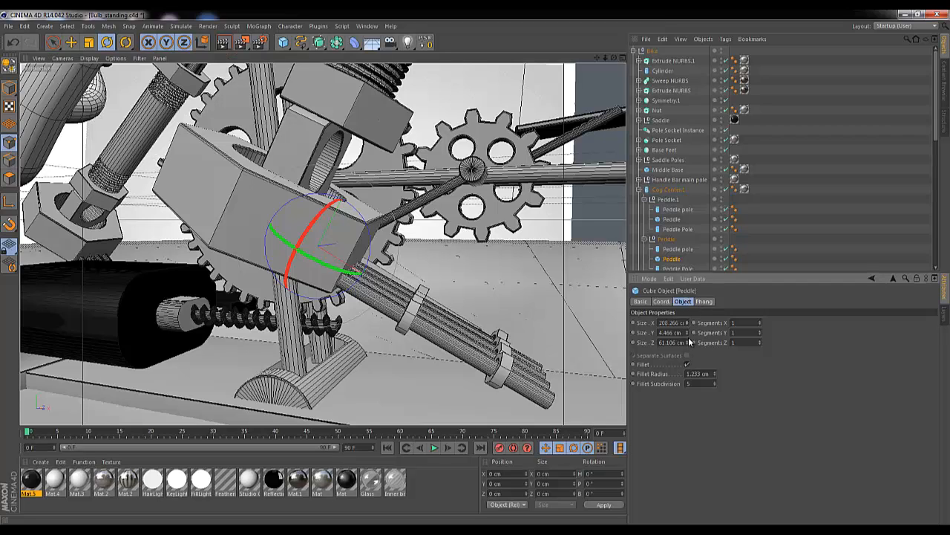
mouse_move(688, 343)
left_mouse_down()
mouse_move(686, 324)
mouse_move(685, 337)
left_mouse_up()
Move the enlarged pedal outward and down so it sits beneath the sole of the right foot.
key("space")
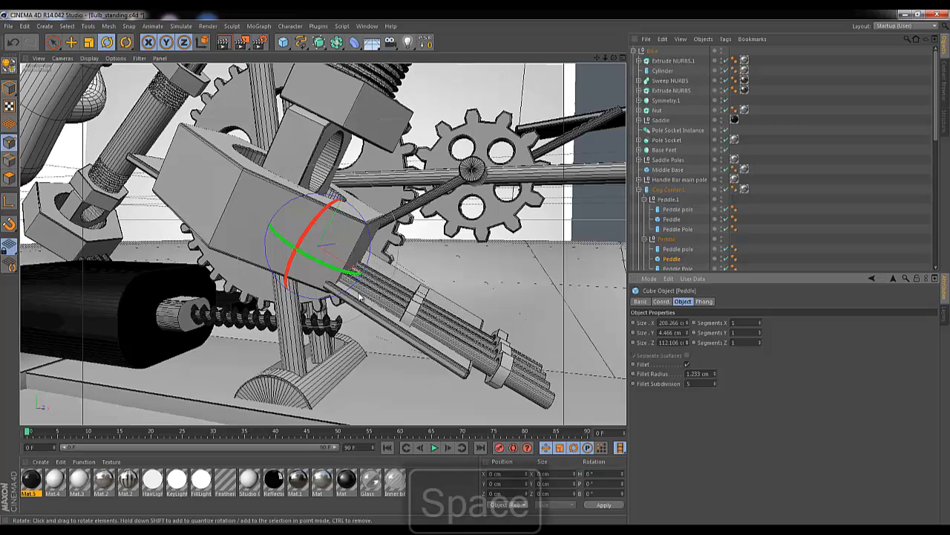
left_click(54, 42)
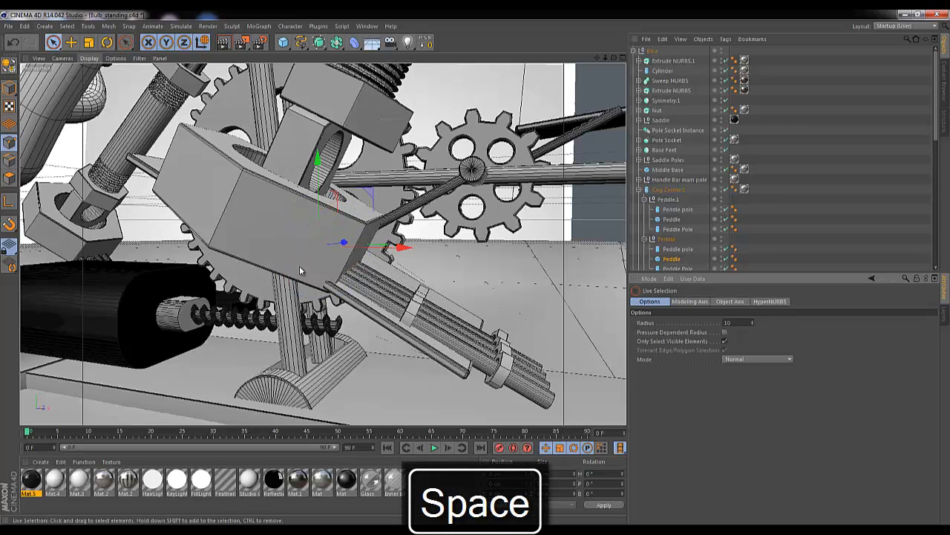
left_click_drag(344, 243, 325, 254)
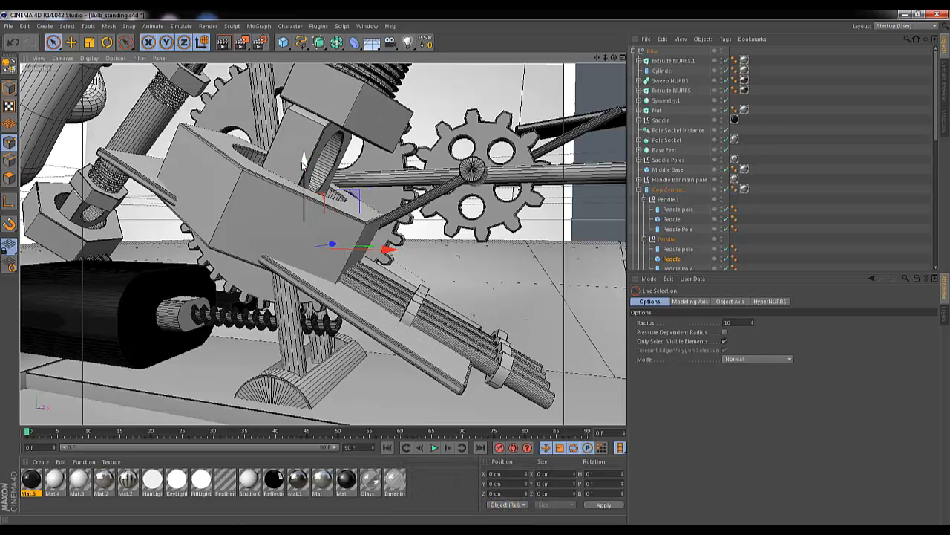
left_click_drag(303, 169, 303, 172)
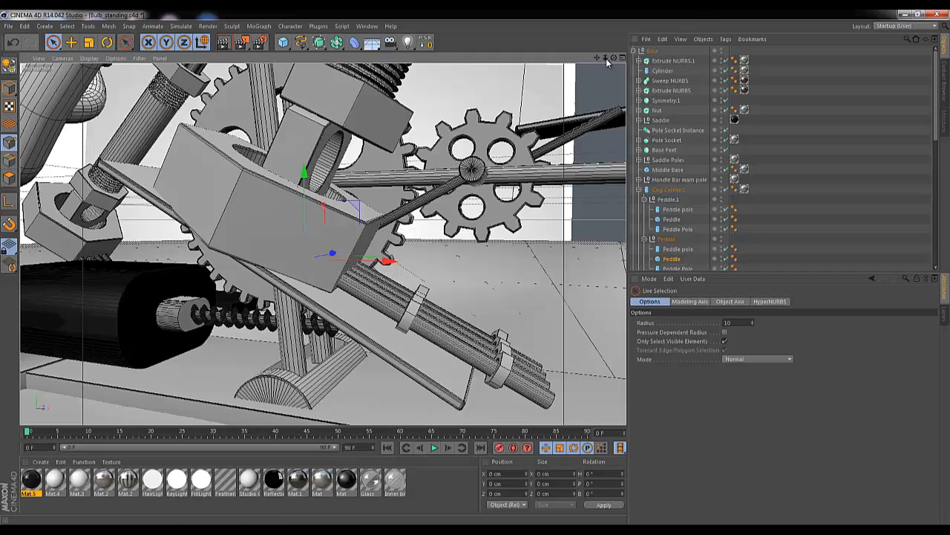
Apply the black Mat.5 material to both Peddle cubes in the Peddle and Peddle.1 groups.
left_click_drag(441, 300, 481, 268)
left_click_drag(614, 58, 472, 269)
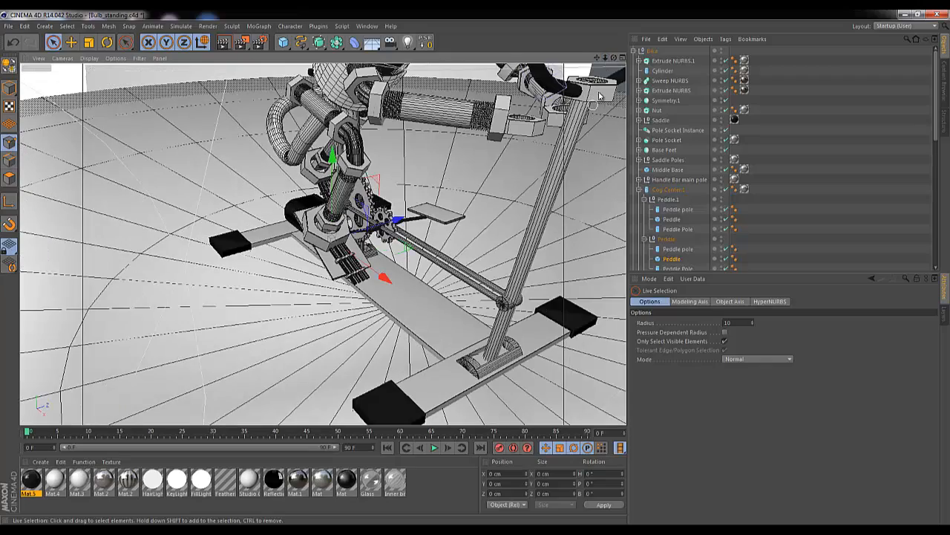
left_click_drag(606, 57, 480, 272)
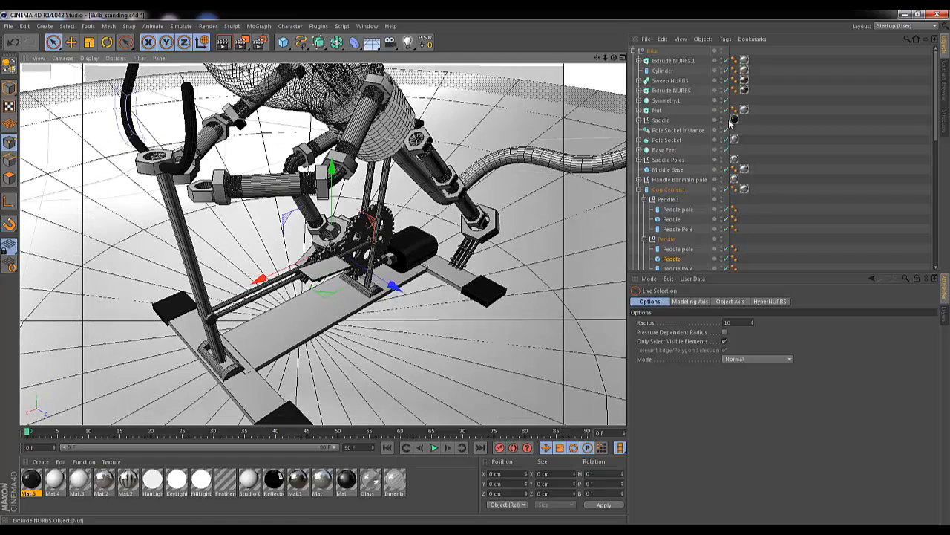
left_click_drag(740, 261, 743, 260)
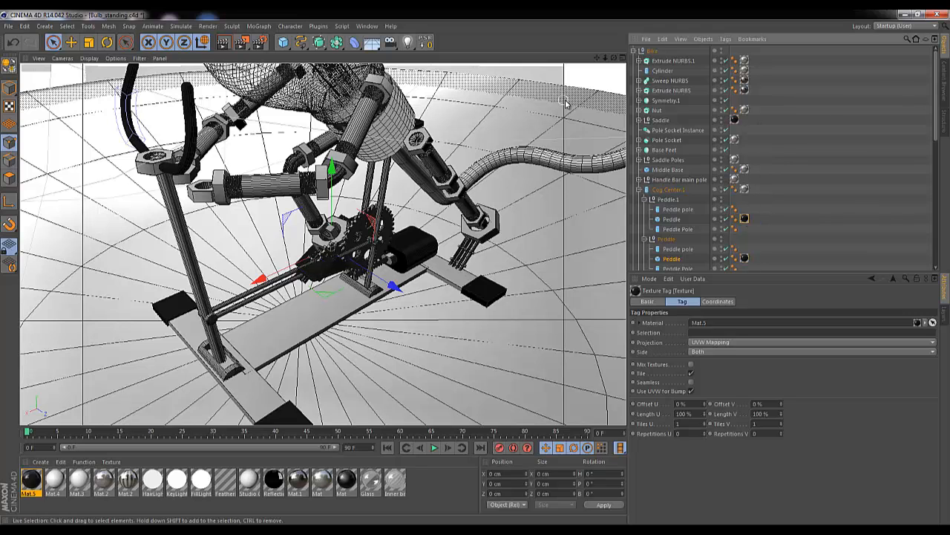
Collapse the Bike and Right Leg hierarchies and nest the remaining Leg Joints and Left Foot inside the Left Leg group.
left_click_drag(446, 265, 484, 256, "alt")
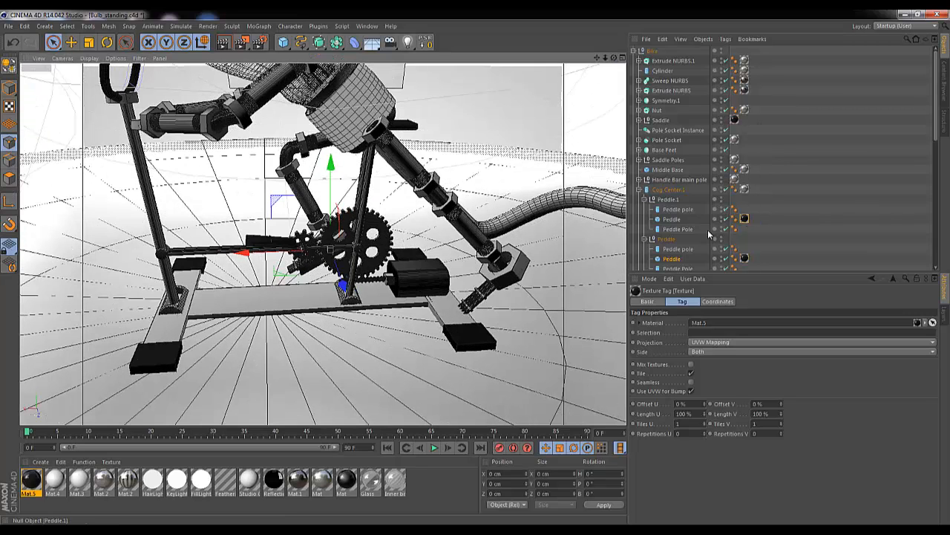
left_click(642, 190)
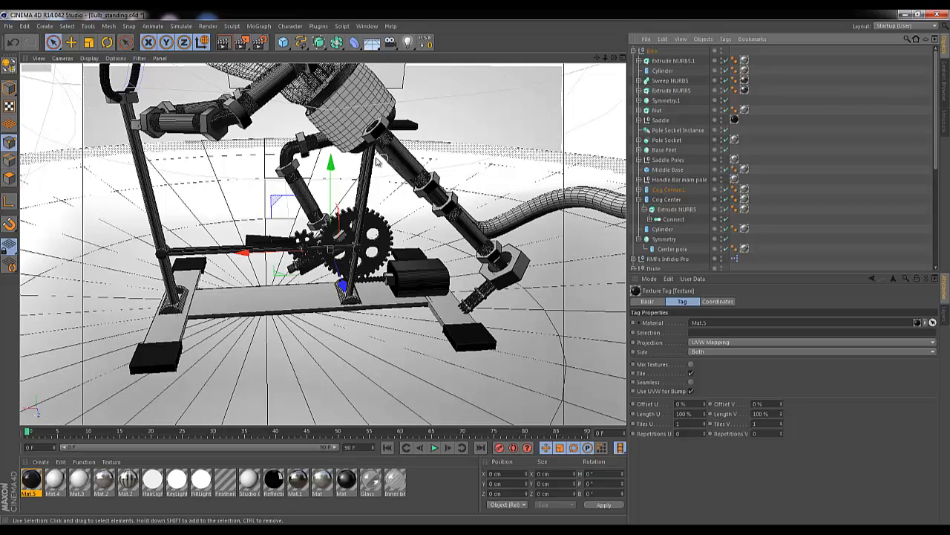
left_click(635, 52)
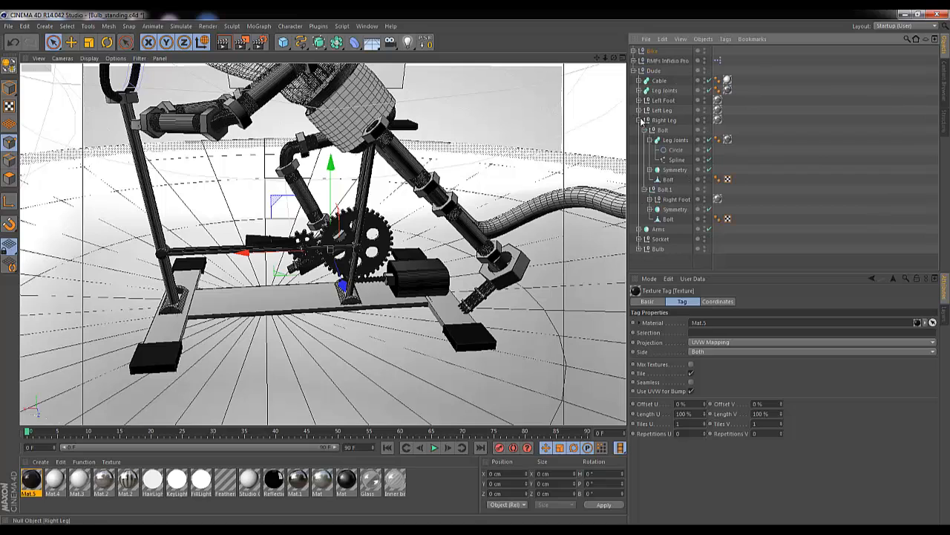
left_click(639, 120)
left_click(663, 111)
left_click_drag(668, 115, 673, 105)
Nest the Left Foot inside the Left Leg's Bolt.2 group so the foot follows the lower leg.
left_click(670, 111)
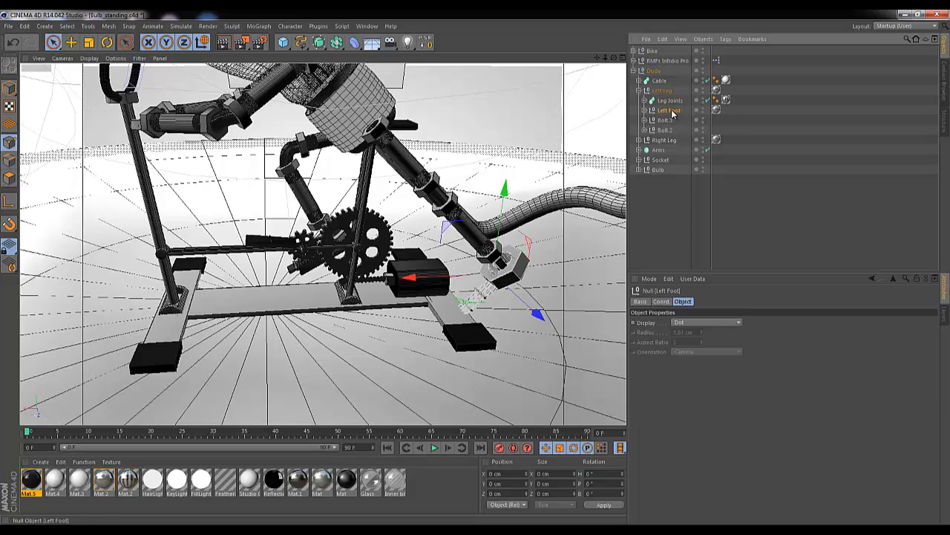
left_click(665, 130)
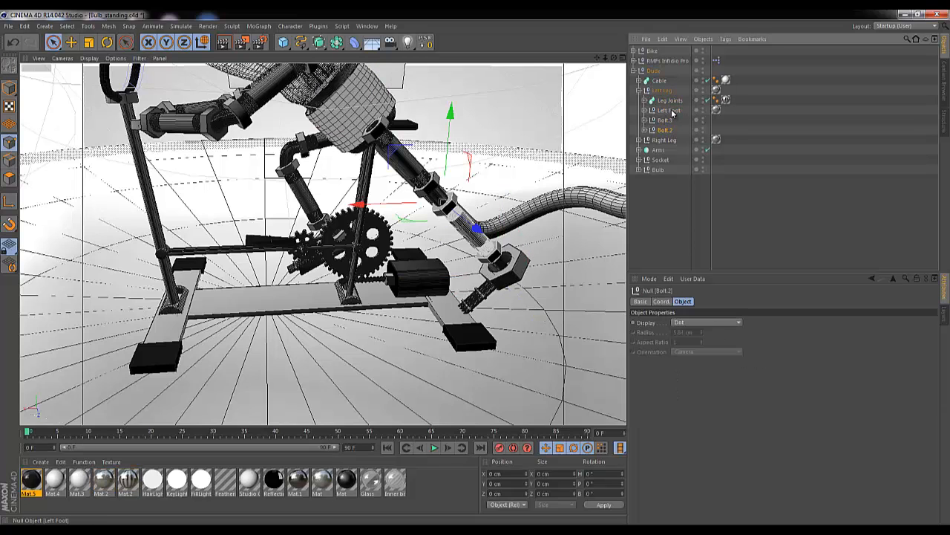
left_click_drag(674, 132, 675, 131)
left_click(645, 120)
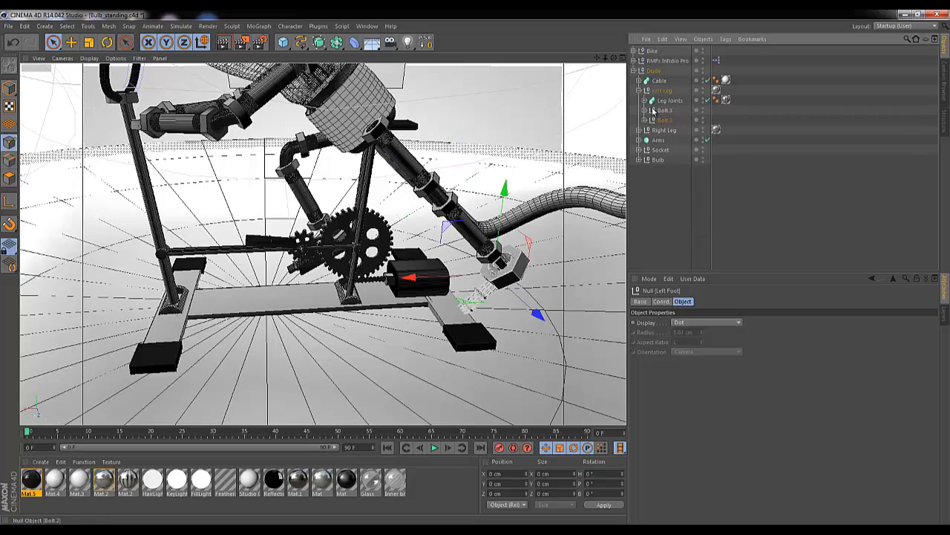
left_click(670, 101)
Rotate the Left Leg forward to about -140° bank and move it forward and up to meet the hip socket.
left_click(666, 92)
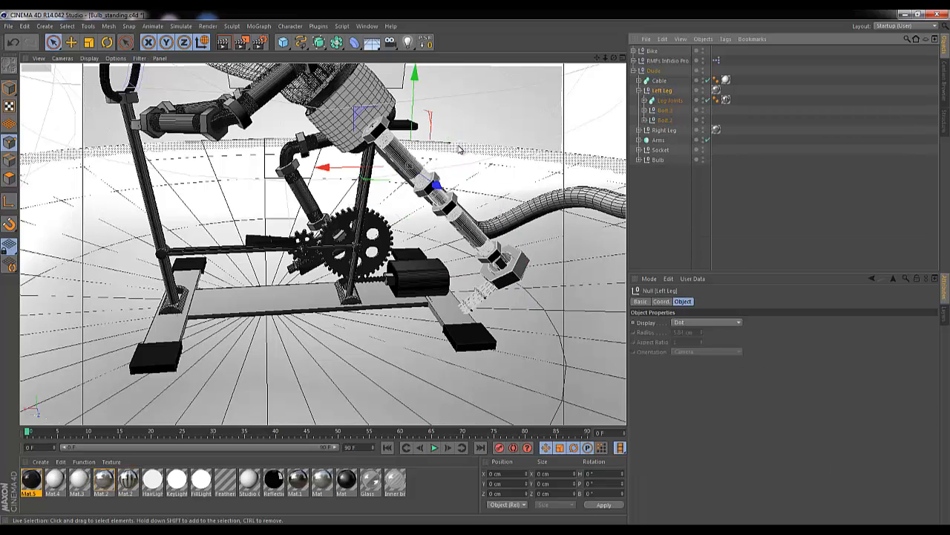
key("r")
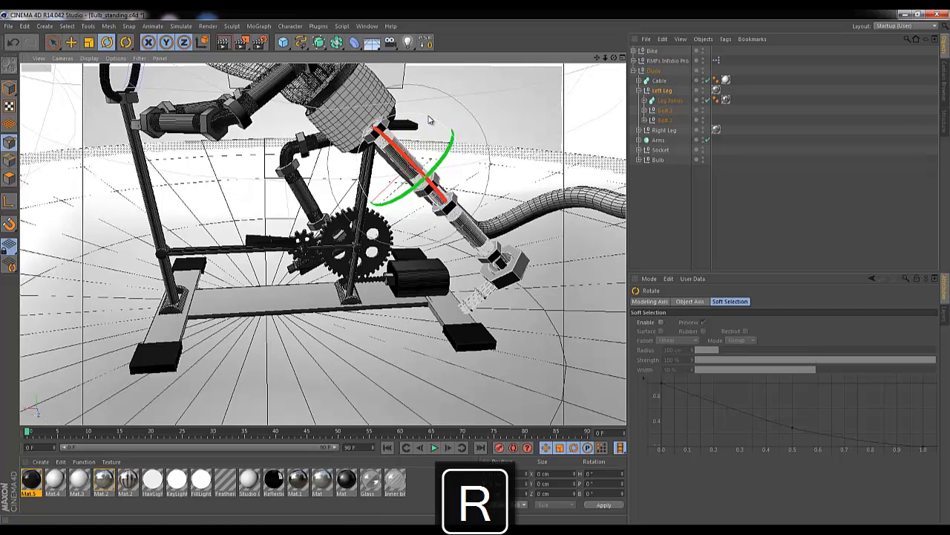
left_click_drag(450, 126, 484, 392)
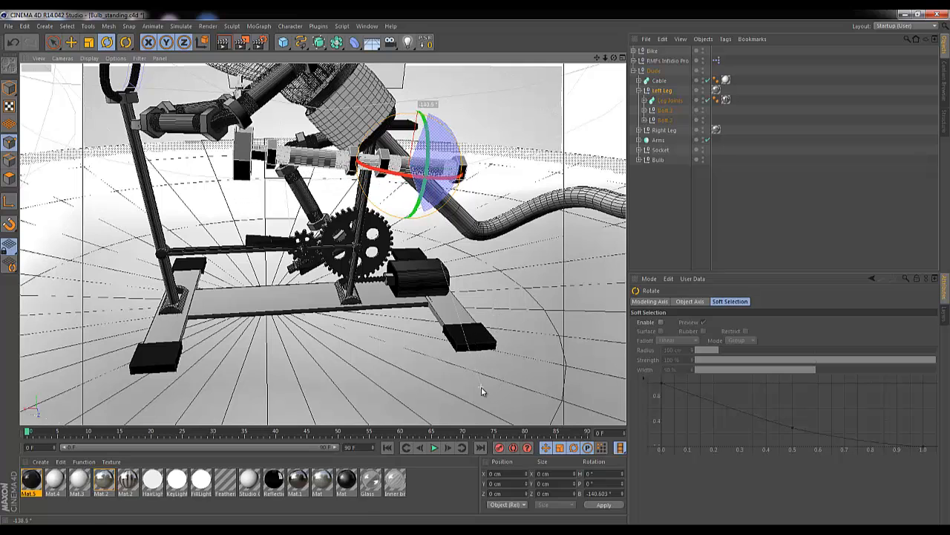
key("space")
left_click_drag(304, 163, 219, 154)
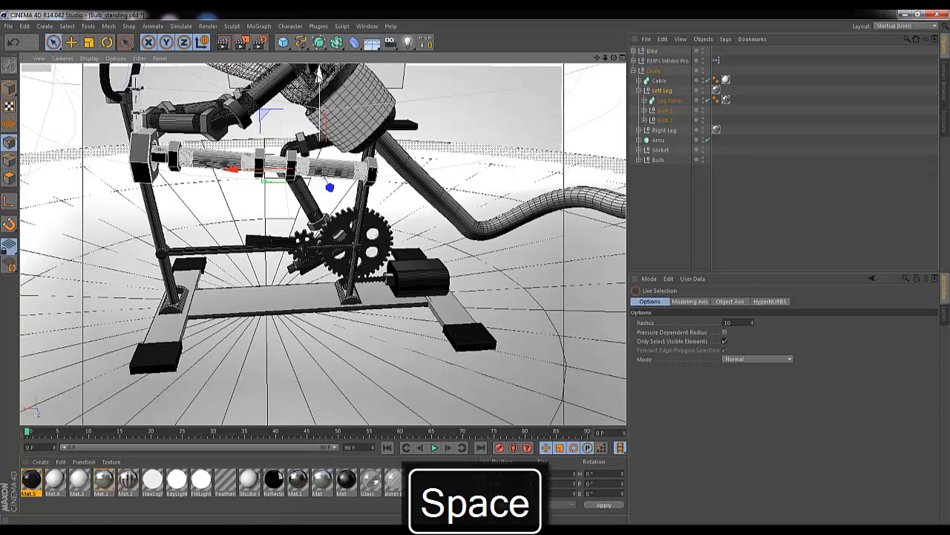
left_click_drag(318, 74, 318, 40)
Bend the left lower leg Bolt.2 down at the knee so the foot hangs toward the pedals.
left_click(667, 102)
left_click(666, 110)
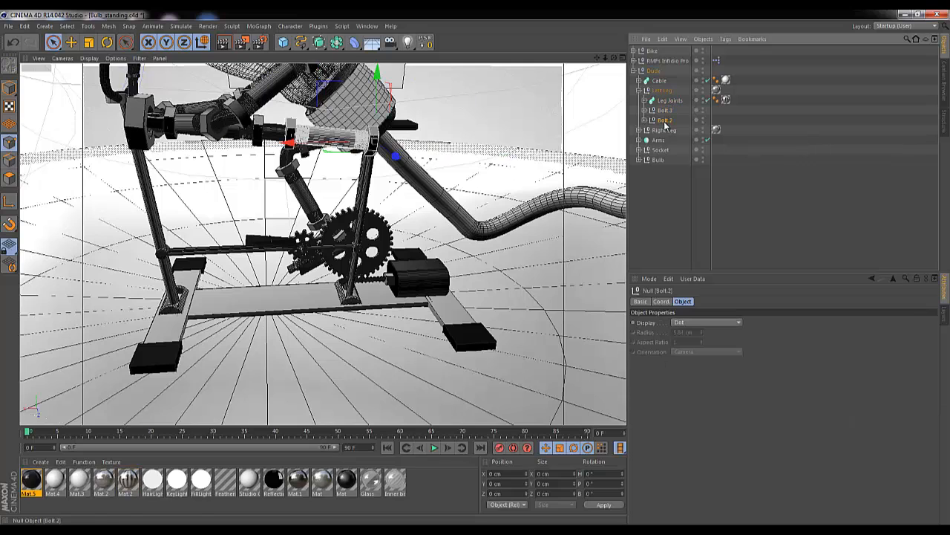
key("r")
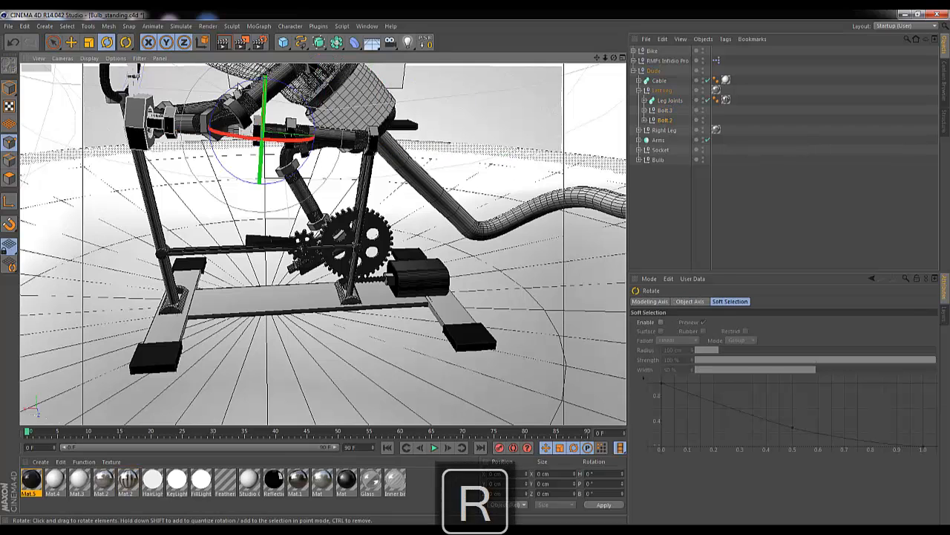
left_click_drag(236, 87, 229, 160)
left_click_drag(512, 272, 481, 268, "alt")
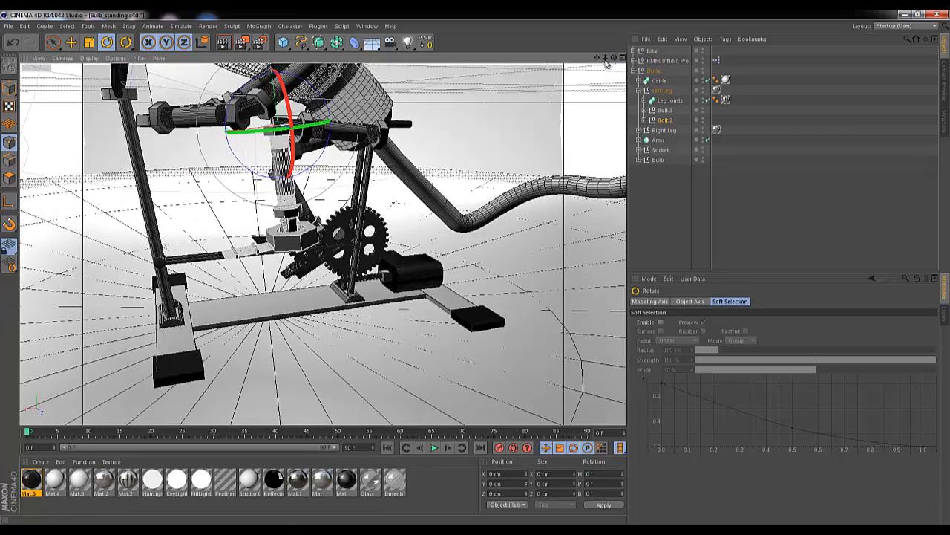
Adjust Spline.1 of the Left Leg's Leg Joints in Point mode, moving it down and back at the knee.
left_click(666, 101)
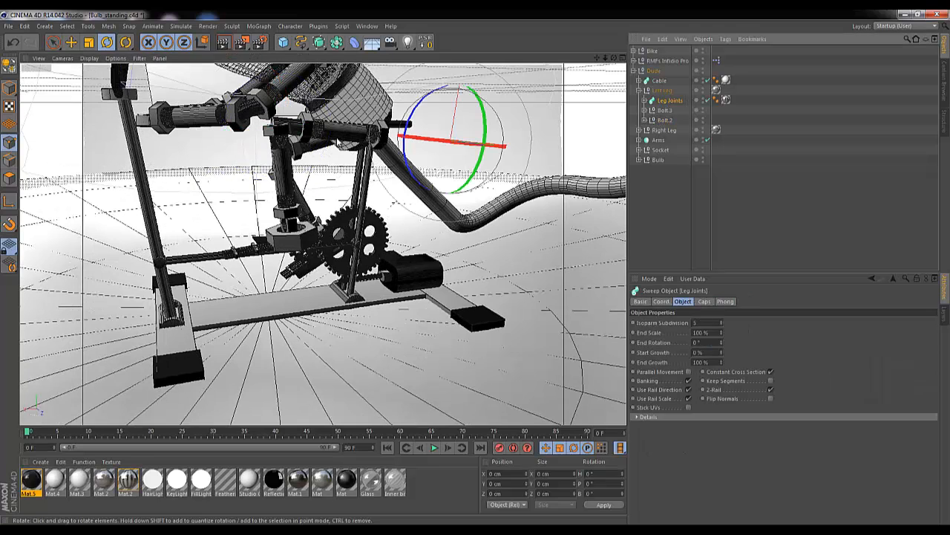
left_click(644, 100)
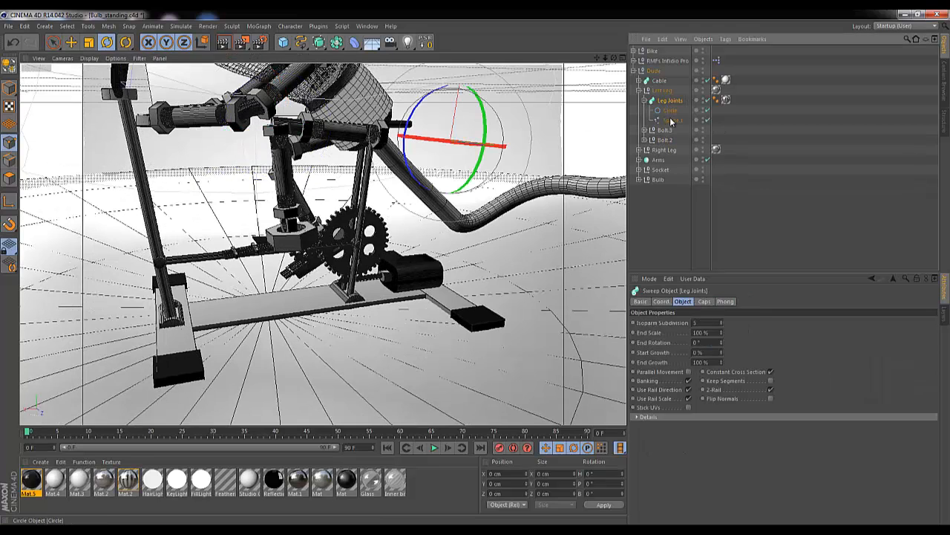
left_click(671, 120)
left_click(9, 143)
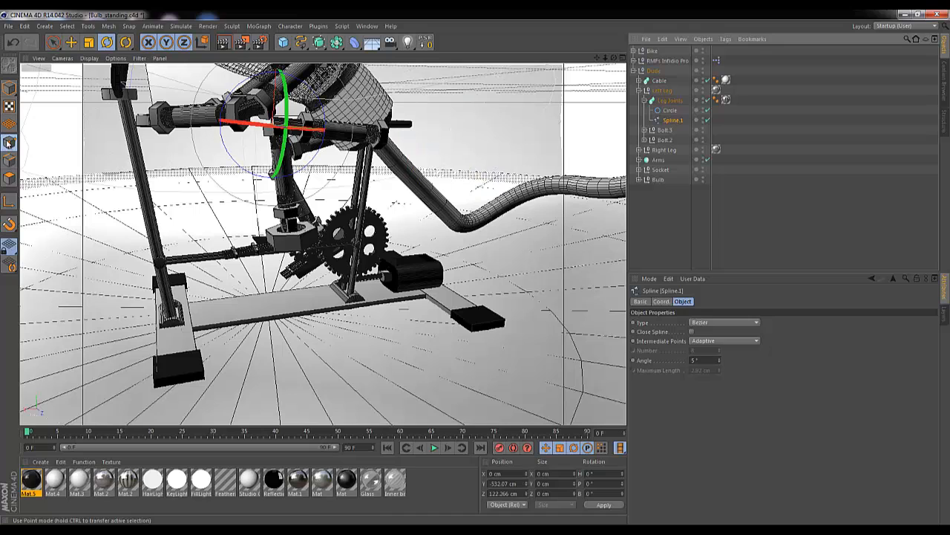
left_click(53, 43)
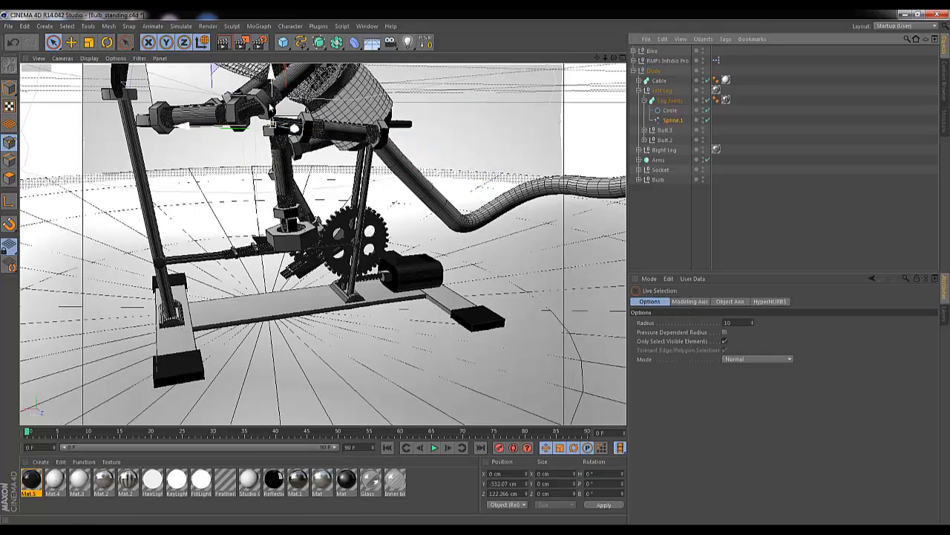
left_click_drag(271, 78, 272, 93)
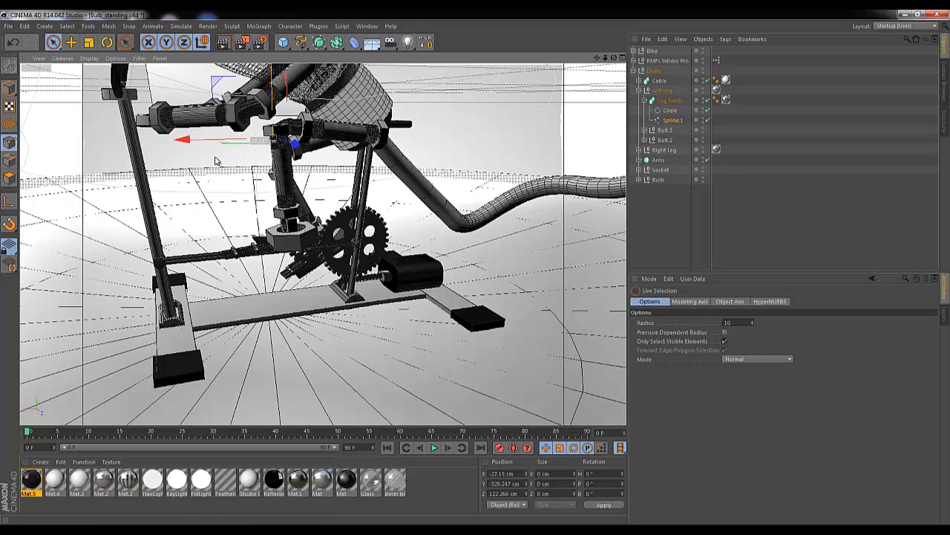
left_click_drag(193, 139, 205, 143)
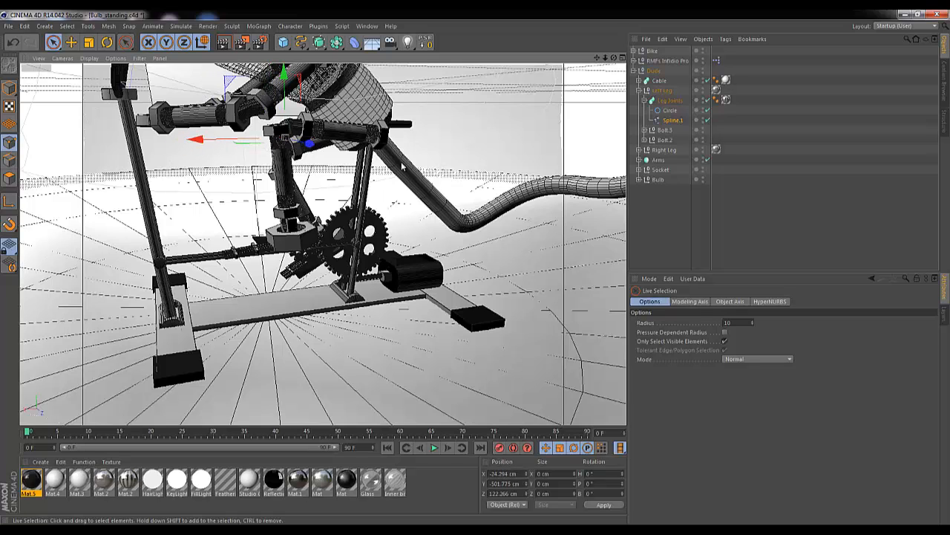
Rotate the Left Leg's upper section Bolt.3 slightly so its knee end tilts upward.
left_click(665, 130)
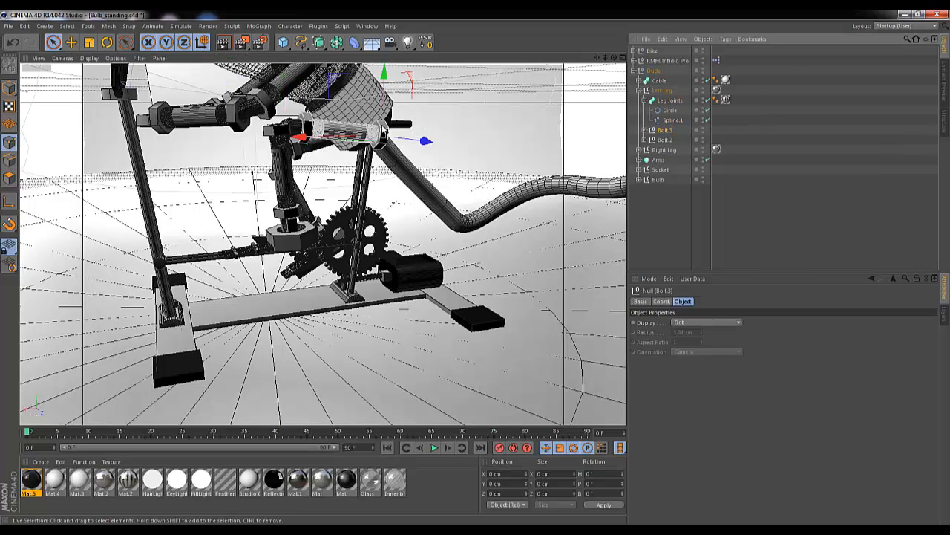
key("r")
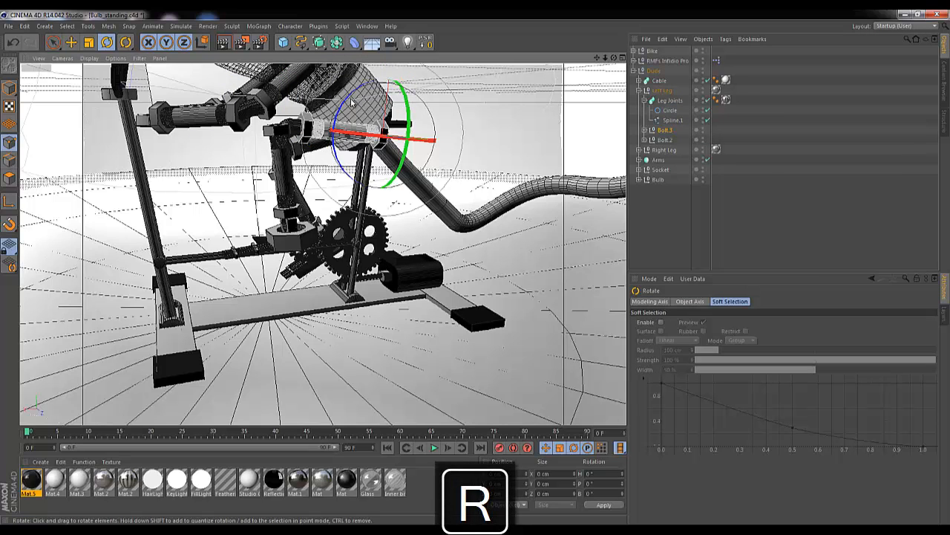
left_click_drag(347, 104, 354, 99)
Move the Left Leg's Leg Joints slightly up and forward to line the knee up with the upper leg.
left_click(353, 115)
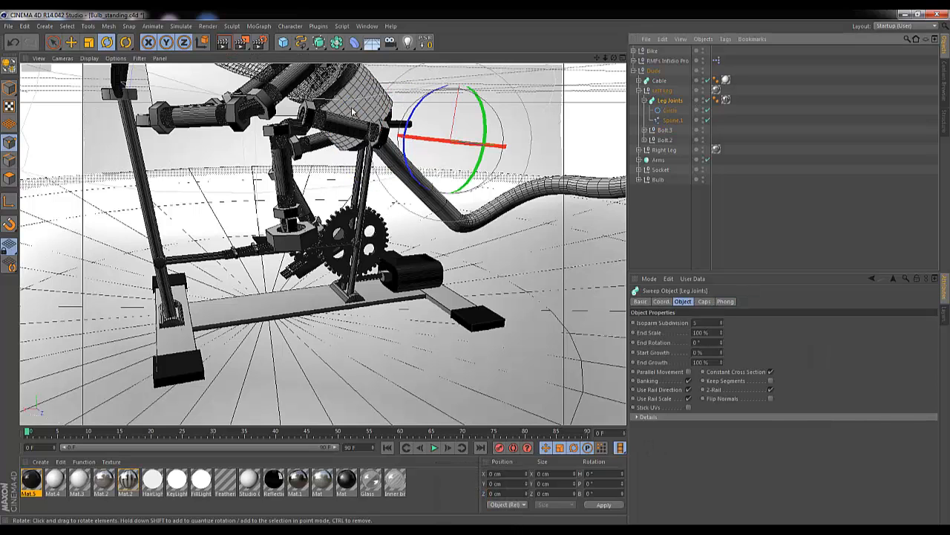
key("space")
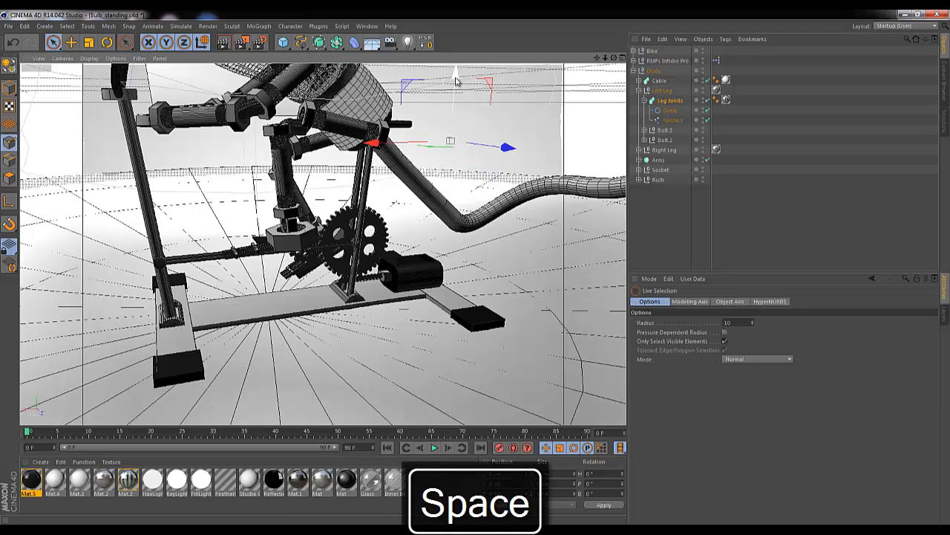
left_click_drag(458, 77, 457, 71)
left_click_drag(387, 133, 381, 133)
Find the Peddle cube in the Bike's Peddle.1 group and move it outward under the character's foot.
left_click_drag(606, 58, 467, 264)
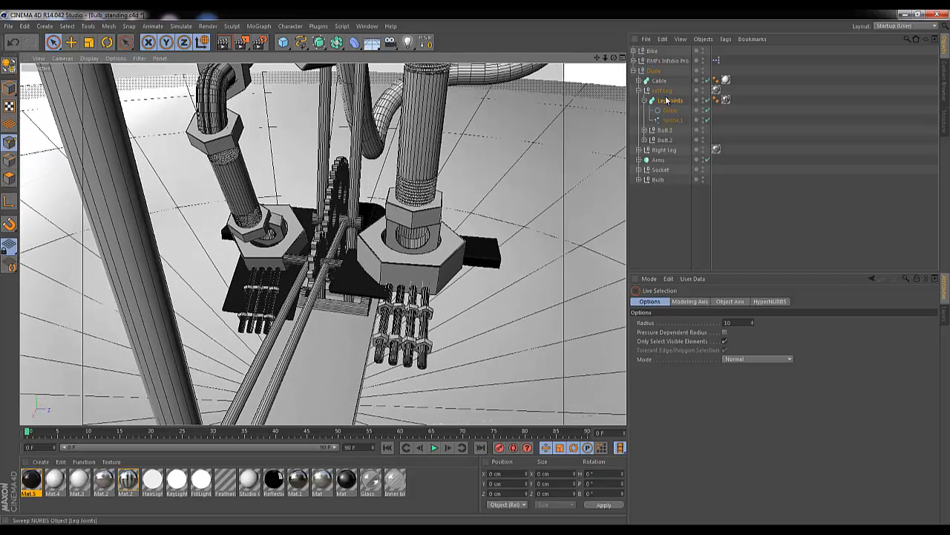
left_click(638, 91)
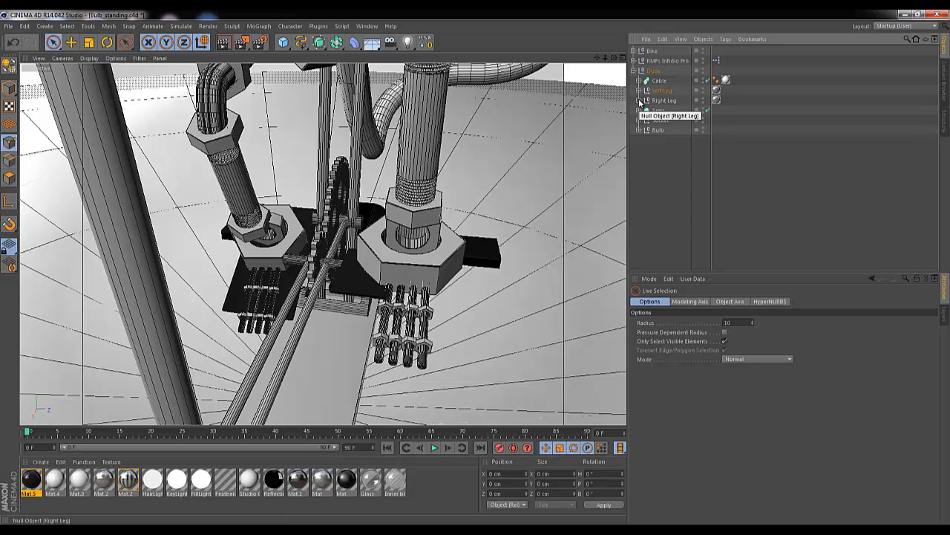
left_click(639, 100)
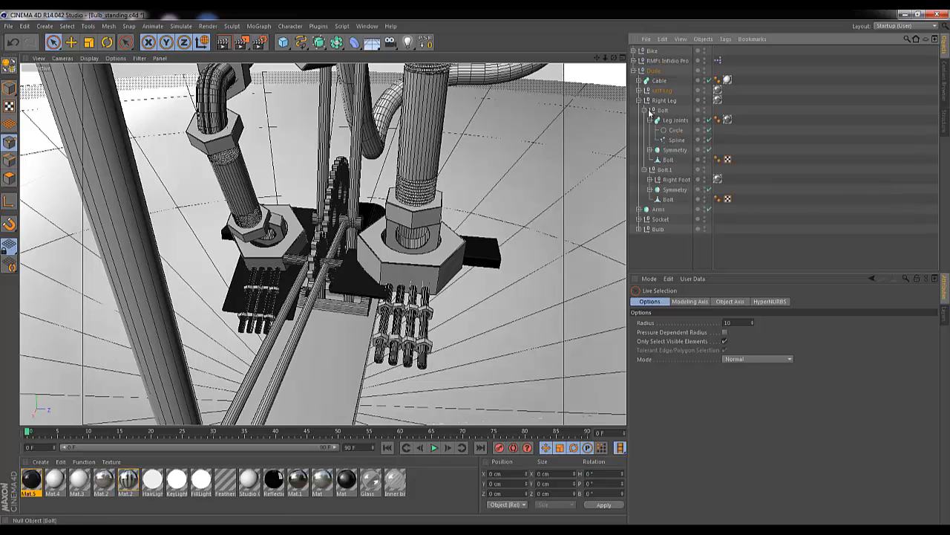
left_click(639, 50)
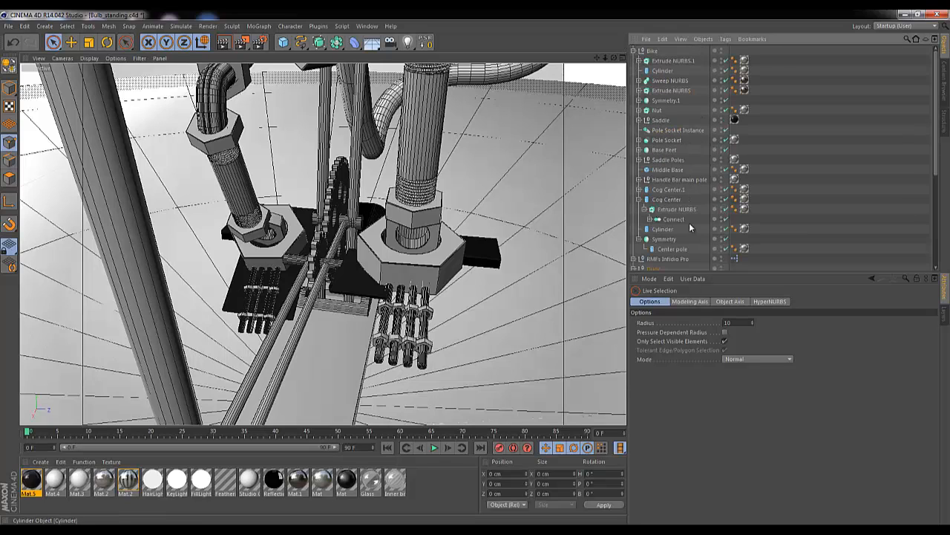
left_click(643, 190)
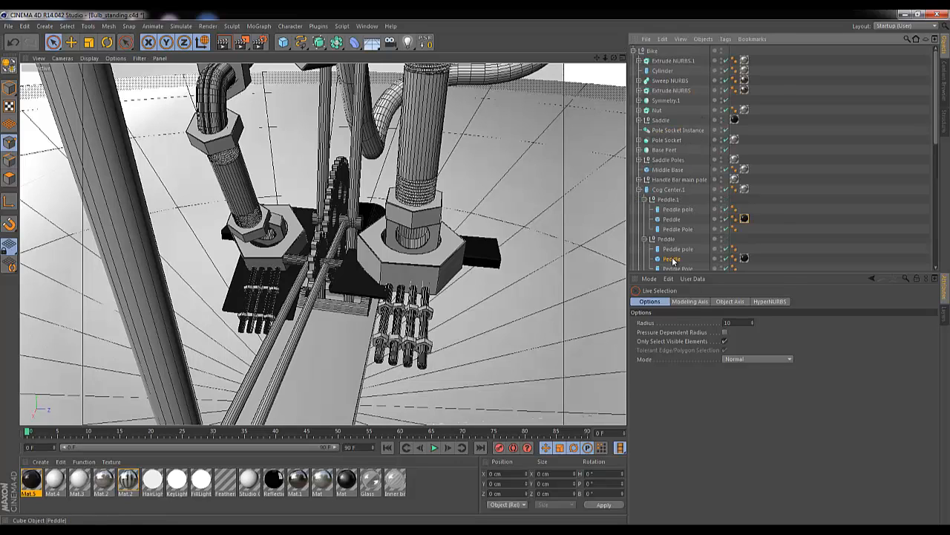
left_click(672, 258)
left_click(672, 219)
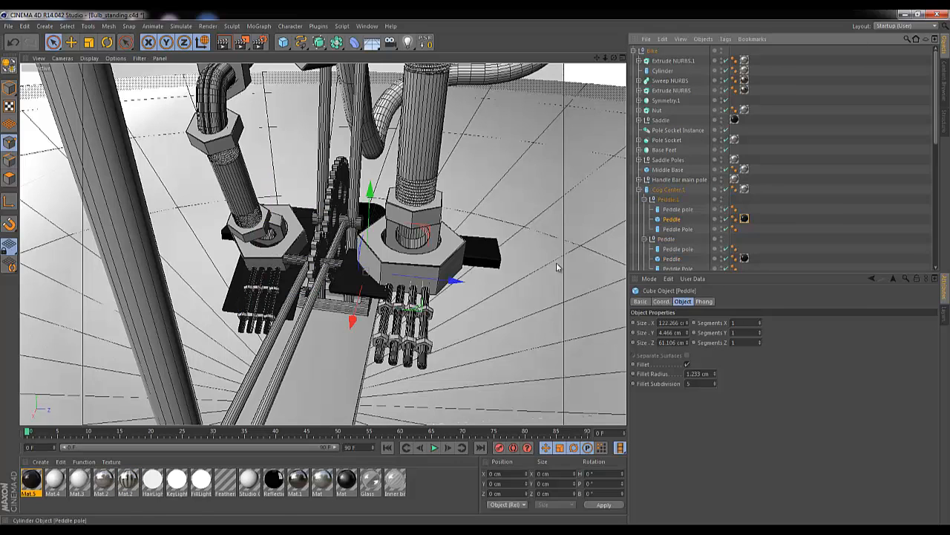
left_click_drag(460, 286, 477, 290)
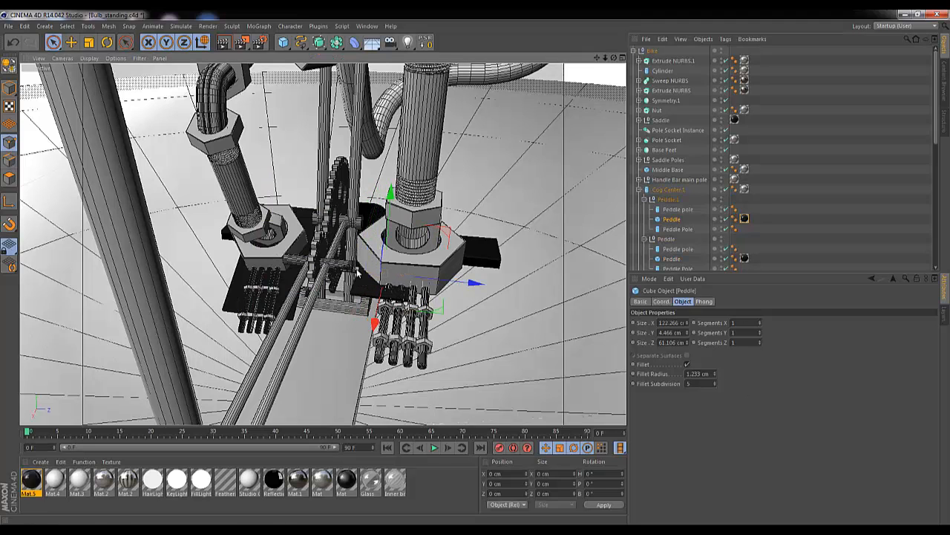
Tilt the Peddle.1 pedal slightly to match the foot and enlarge it to 212.266 cm in X and 86.106 cm in Z.
left_click_drag(614, 60, 523, 46)
key("r")
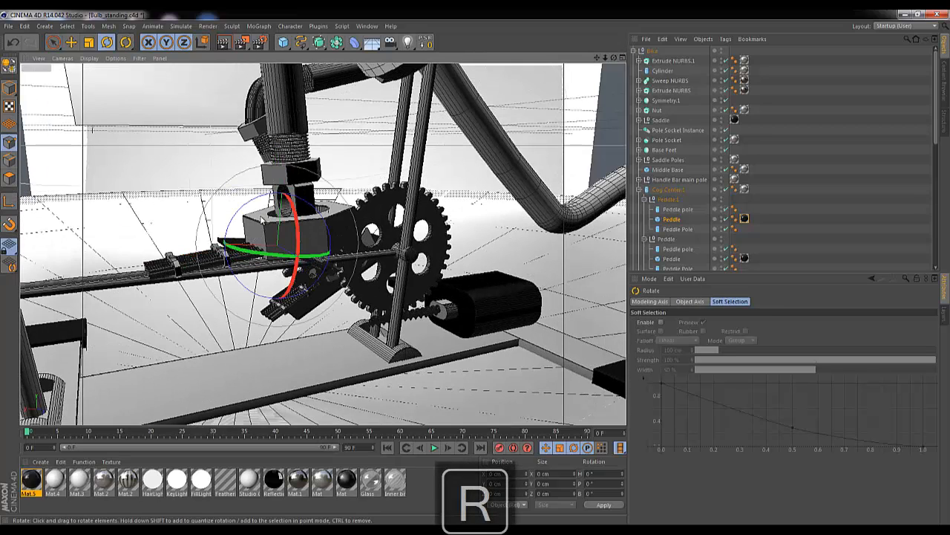
left_click_drag(252, 205, 250, 205)
left_click(672, 222)
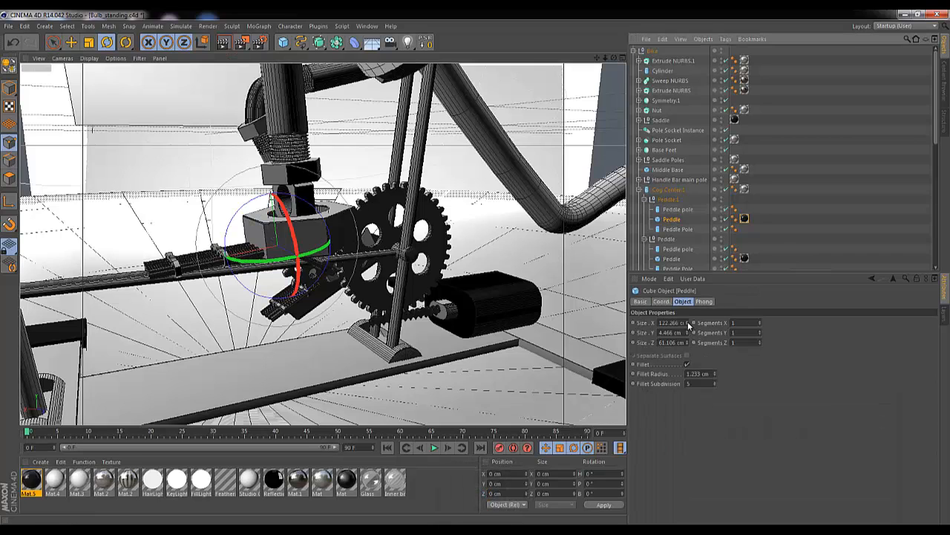
left_click_drag(687, 321, 687, 319)
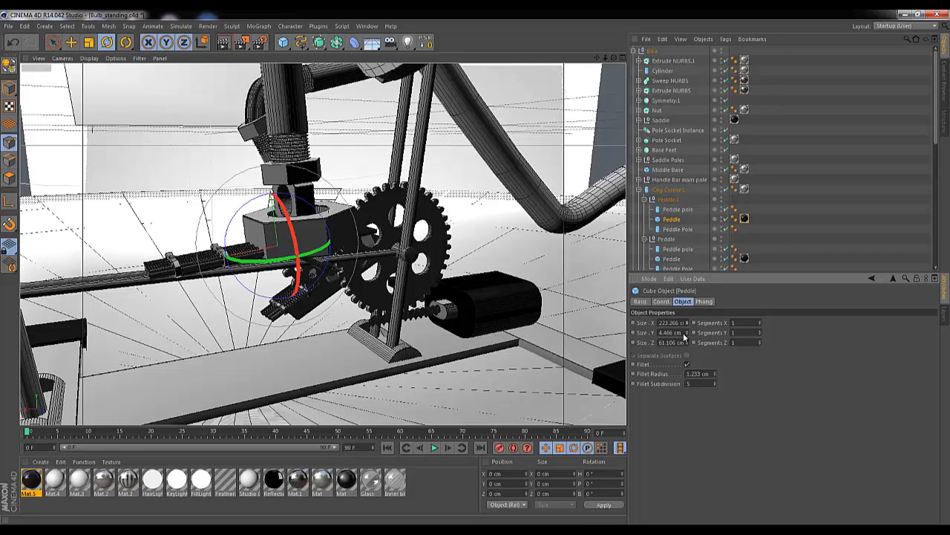
left_click_drag(686, 342, 690, 300)
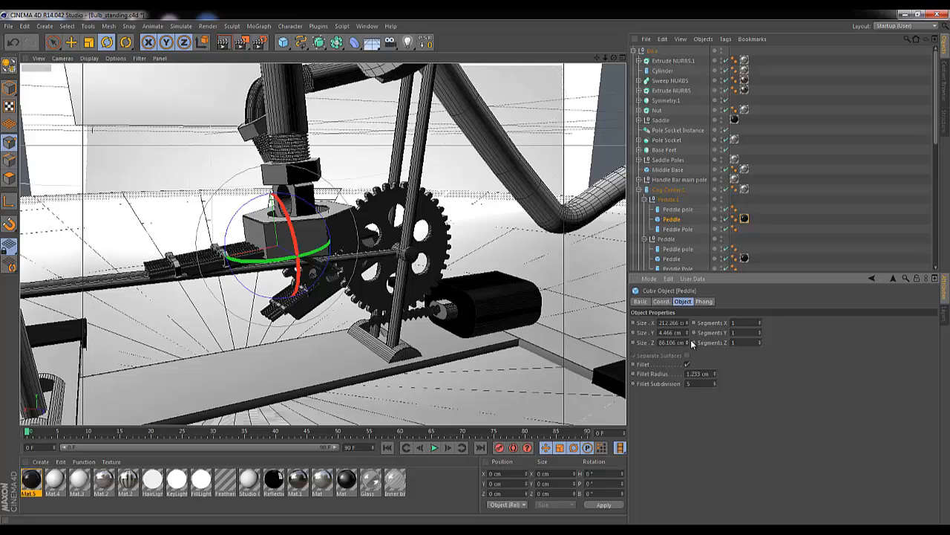
Collapse the Bike and Right Leg hierarchies, frame the Arms and expand their hierarchy.
mouse_move(613, 57)
left_mouse_down()
mouse_move(475, 268)
mouse_move(501, 274)
mouse_move(464, 269)
mouse_move(491, 271)
mouse_move(609, 58)
mouse_move(478, 272)
mouse_move(597, 60)
left_mouse_up()
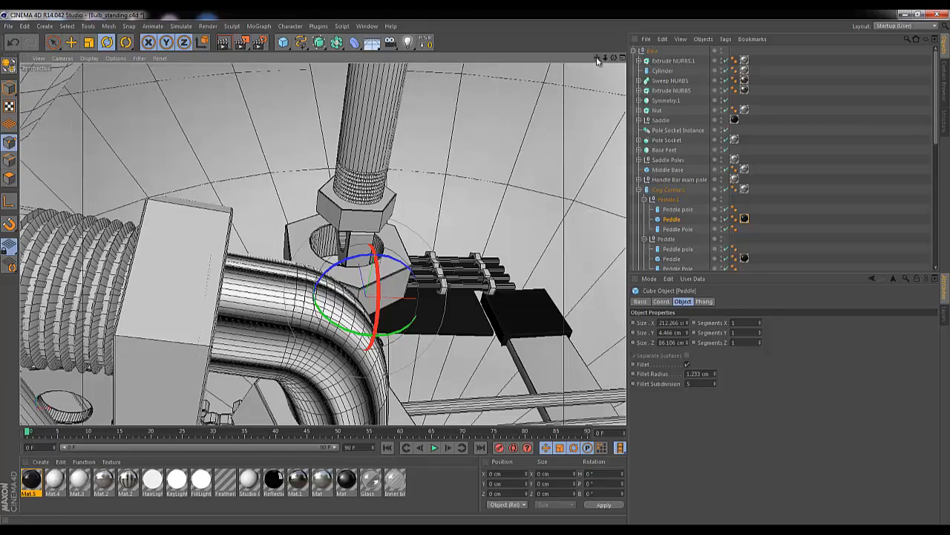
left_click(636, 51)
left_click(639, 100)
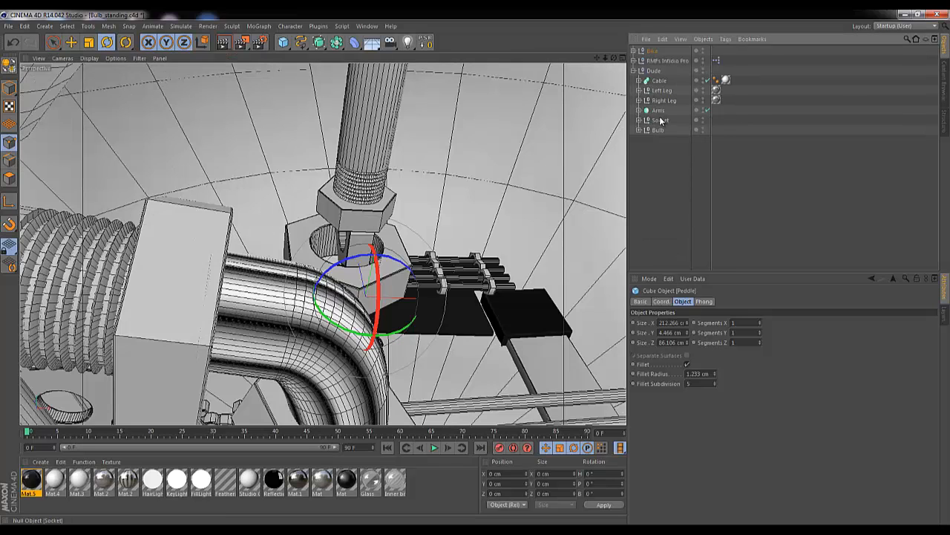
left_click(659, 110)
key("s")
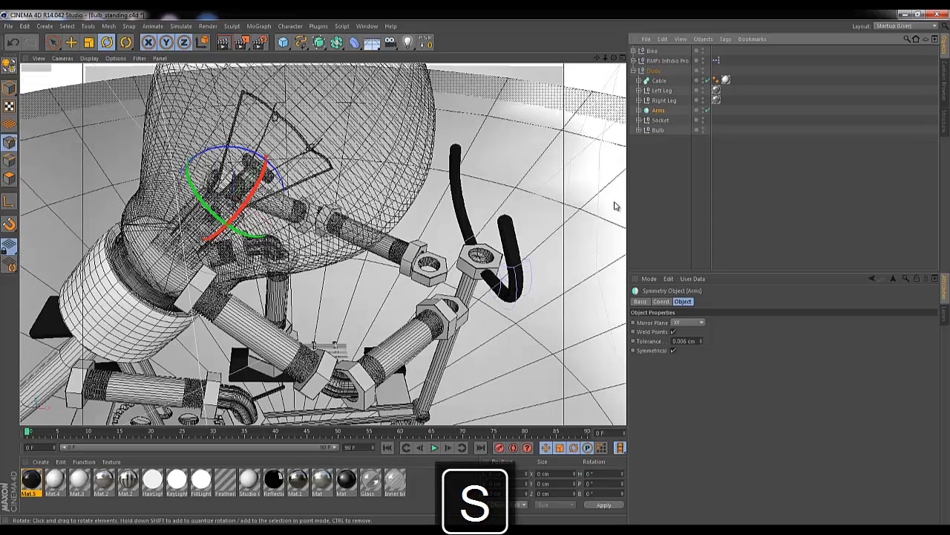
left_click_drag(613, 57, 568, 7)
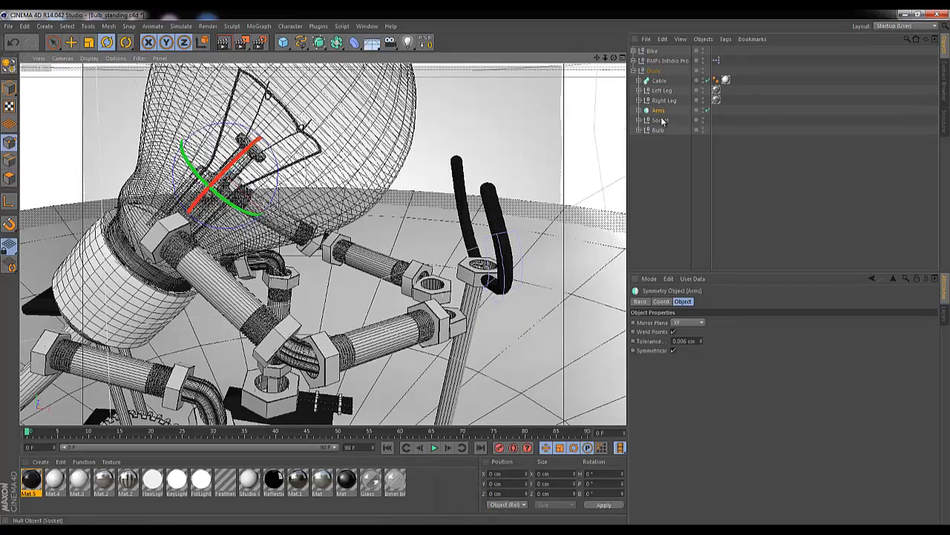
left_click(639, 111)
Try to raise the upper arm by rotating its Bolt group alone, and undo the rotation.
left_click(669, 130)
left_click(669, 140)
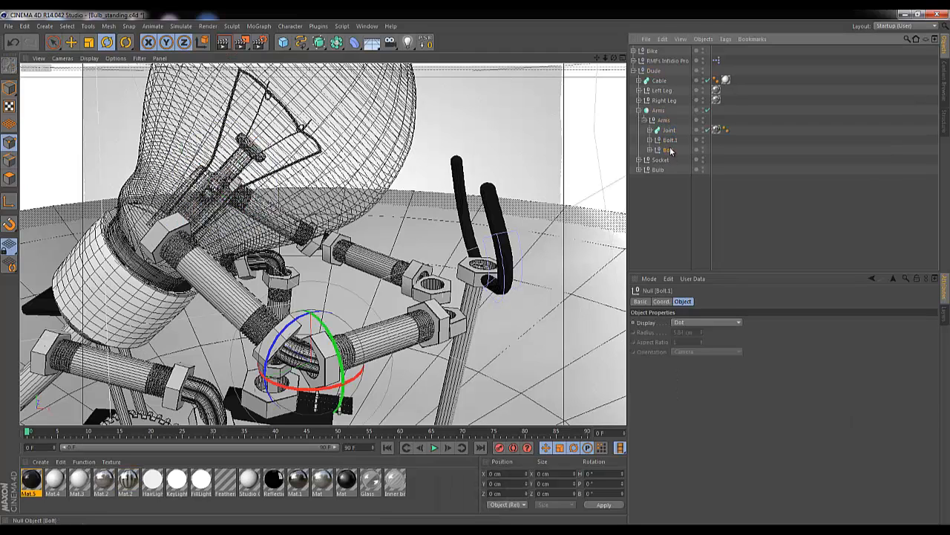
left_click(670, 151)
left_click_drag(224, 240, 223, 218)
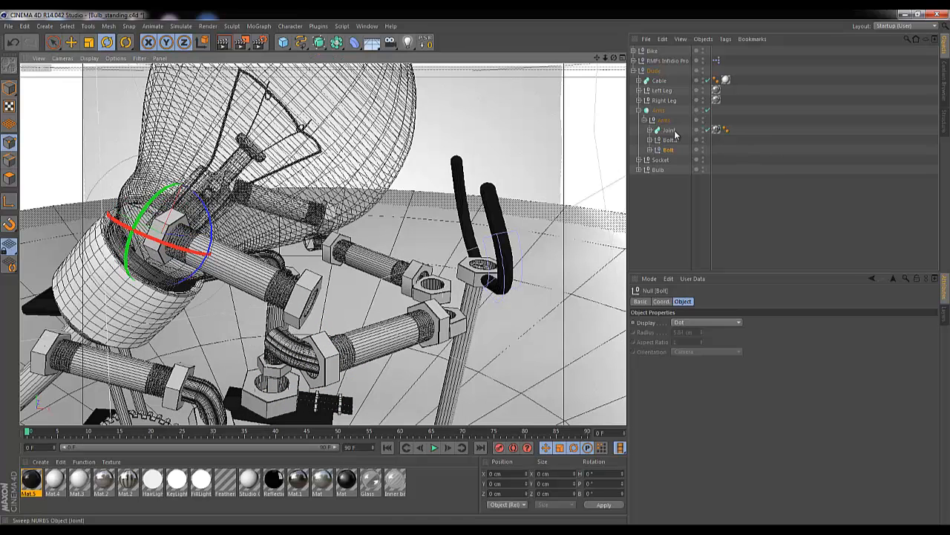
key("ctrl+z")
Rotate the whole Arms group up toward the handlebar and turn its heading by about -10°.
mouse_move(217, 242)
left_mouse_down()
mouse_move(217, 207)
mouse_move(219, 228)
left_mouse_up()
key("ctrl+z")
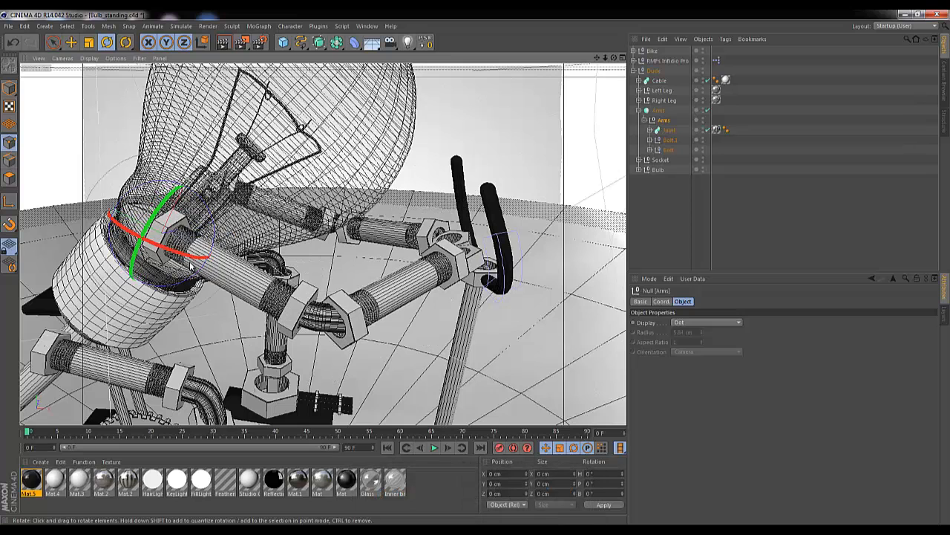
left_click_drag(185, 257, 177, 258)
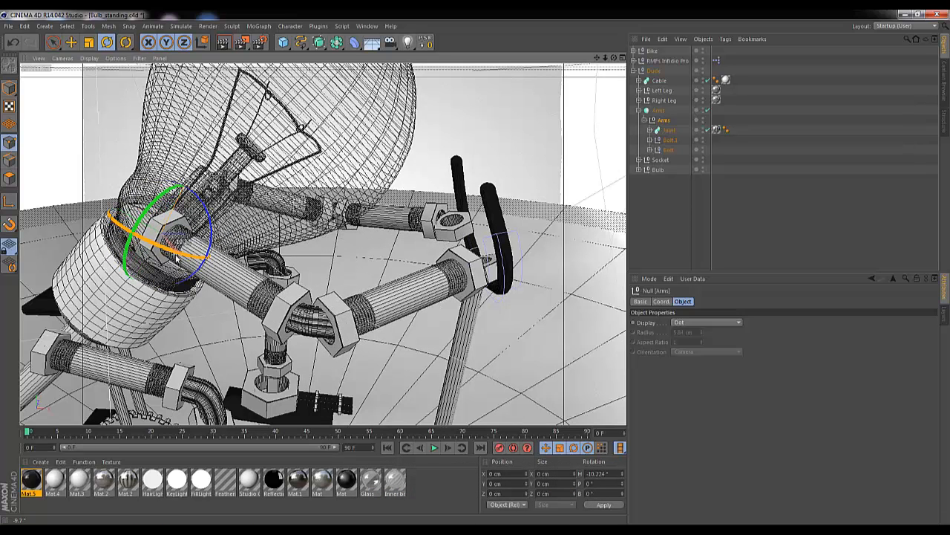
Frame the whole Dude, examine its pose on the bike from several angles and collapse the Arms hierarchy.
left_click_drag(468, 275, 475, 267)
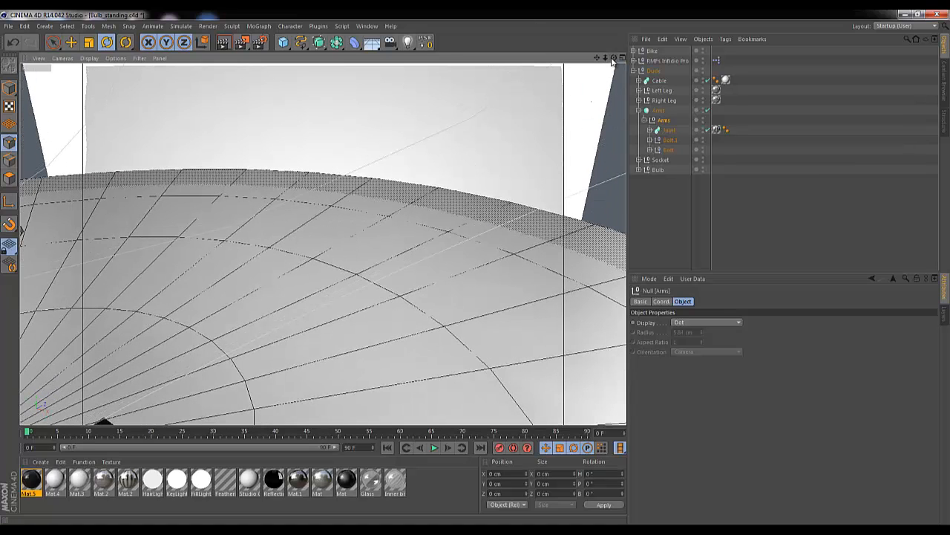
left_click(650, 70)
key("s")
mouse_move(615, 59)
left_mouse_down()
mouse_move(468, 281)
mouse_move(613, 62)
left_mouse_up()
left_click_drag(510, 271, 616, 55)
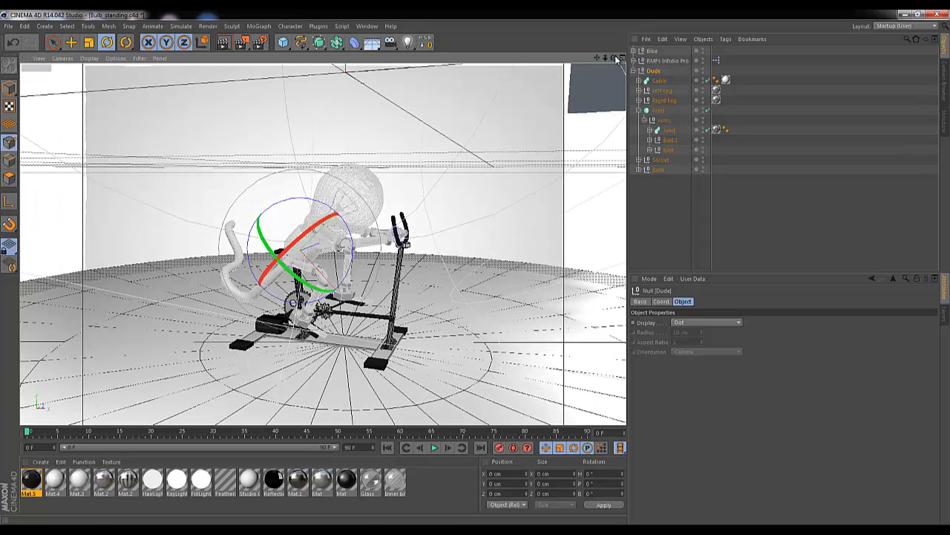
mouse_move(484, 275)
left_mouse_down()
mouse_move(473, 266)
mouse_move(486, 283)
left_mouse_up()
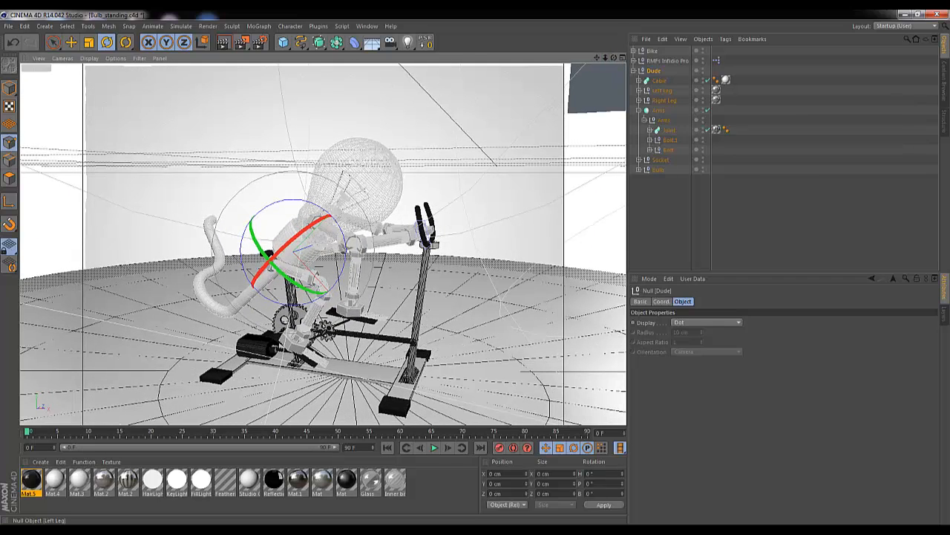
mouse_move(949, 115)
left_mouse_down()
mouse_move(427, 104)
mouse_move(949, 100)
left_mouse_up()
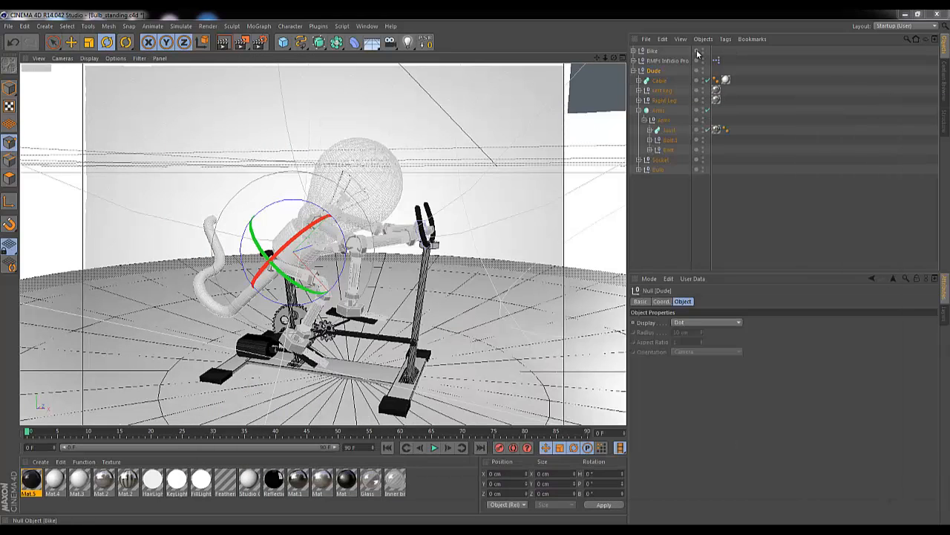
left_click(513, 274)
left_click_drag(479, 270, 450, 270, "alt")
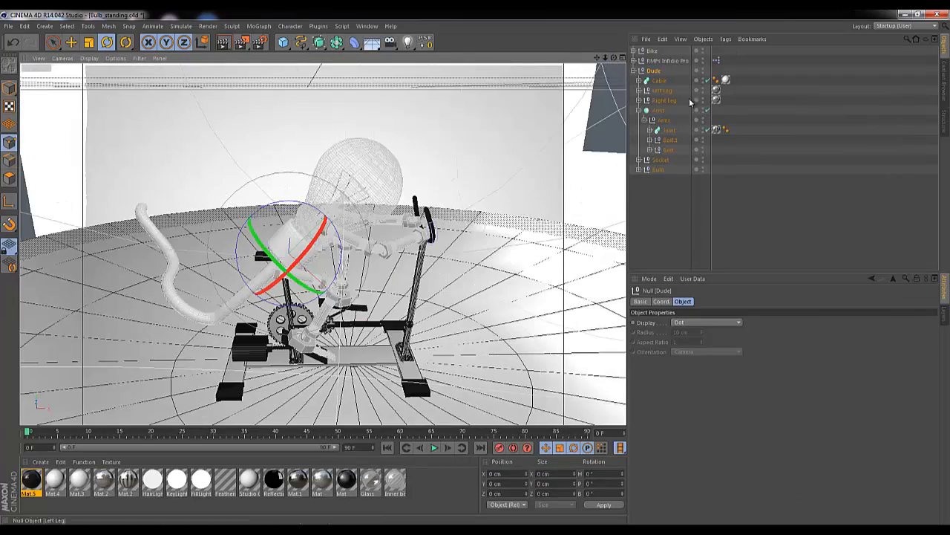
left_click(639, 111)
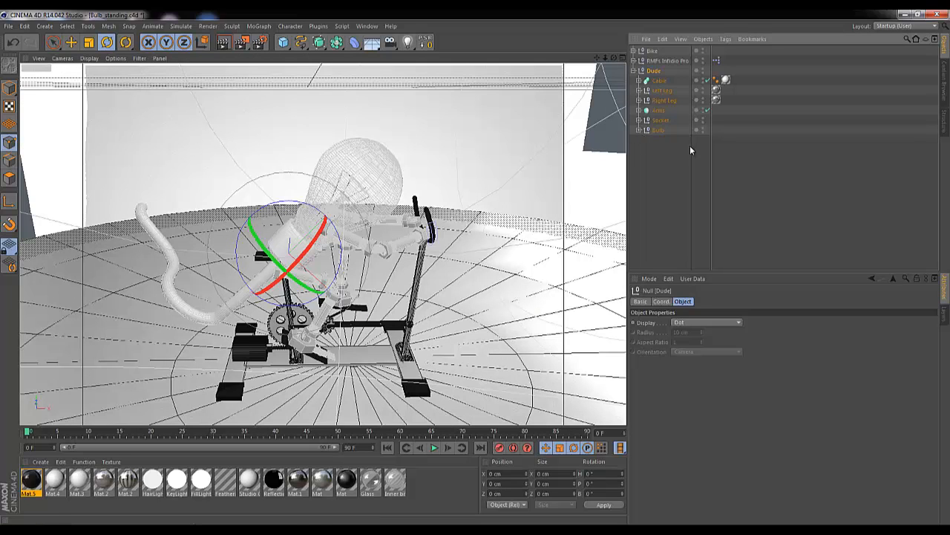
Expand Cable, select its Spline and lower the cable's rear bend point to about X -124 cm, Y -989 cm.
left_click(639, 80)
left_click(663, 100)
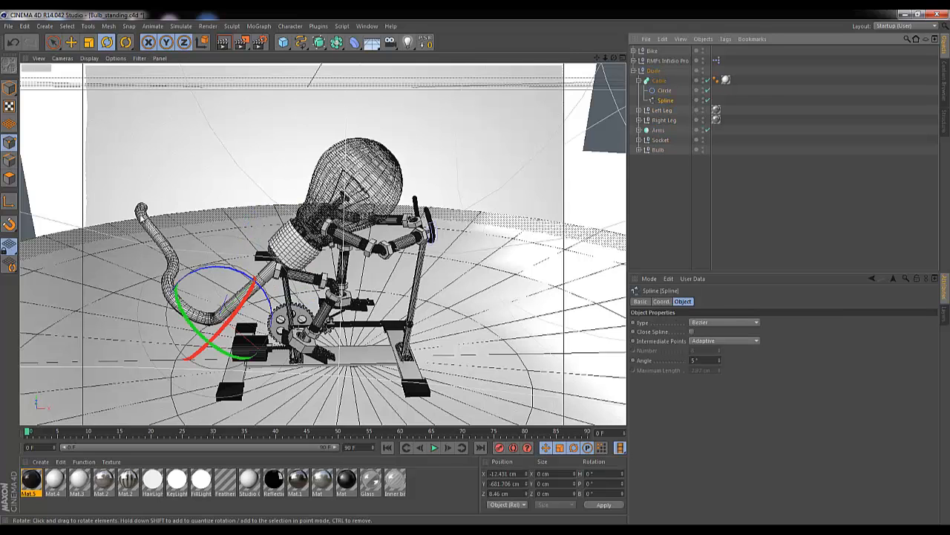
left_click(53, 42)
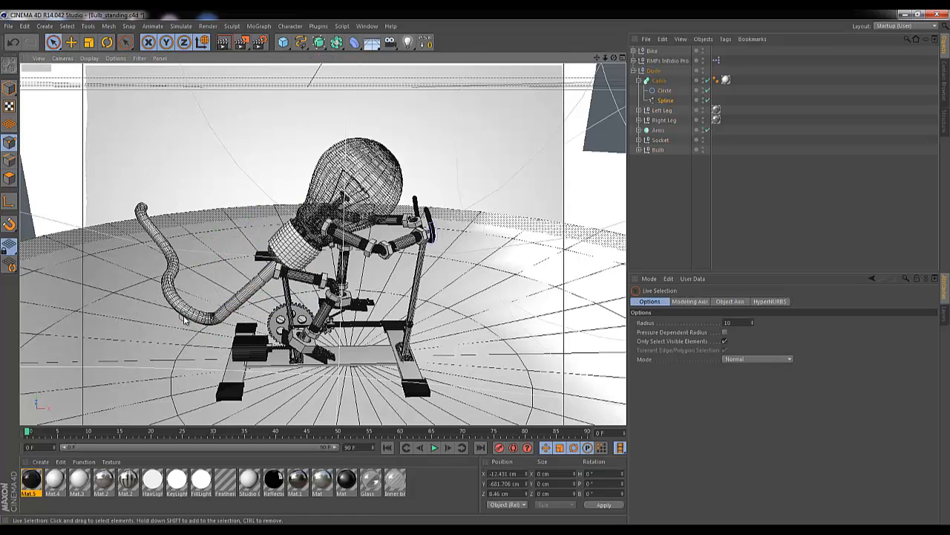
left_click_drag(218, 323, 244, 307)
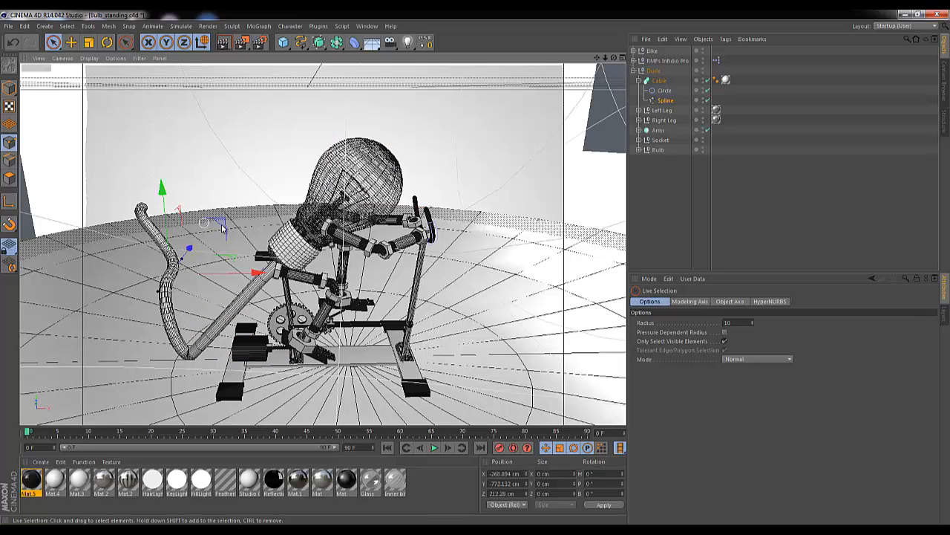
mouse_move(215, 256)
left_mouse_down()
mouse_move(219, 288)
mouse_move(215, 274)
left_mouse_up()
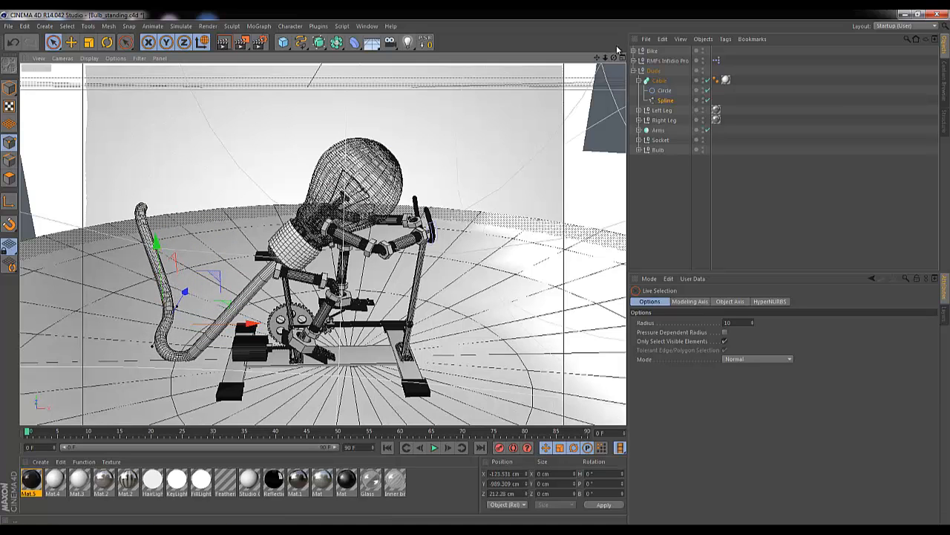
Raise the spline point between the bend and the socket to about Y -813 cm along its own axis.
left_click_drag(479, 277, 490, 136, "alt")
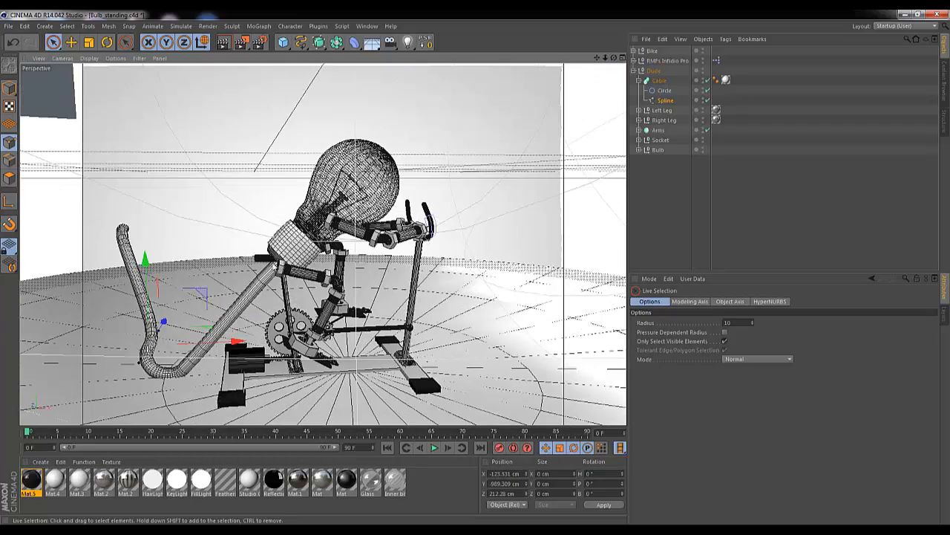
left_click(183, 377)
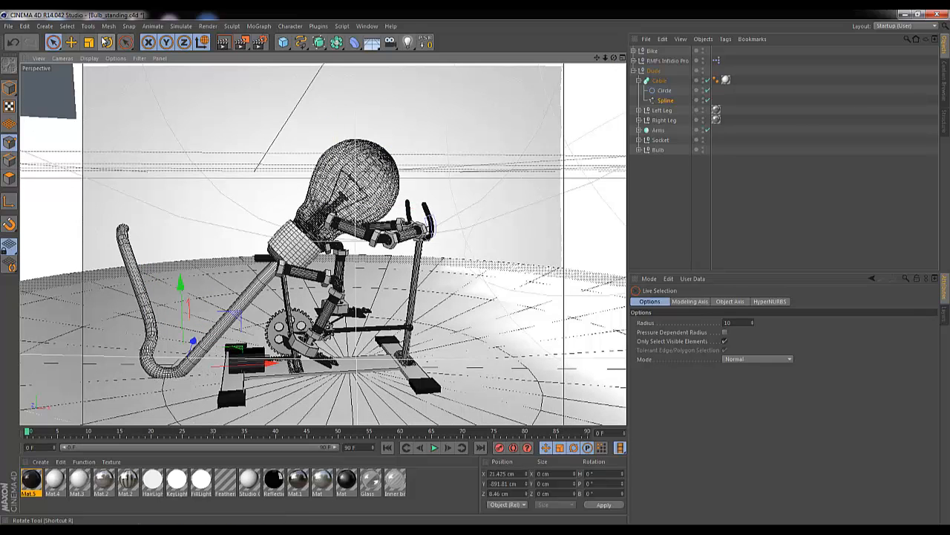
left_click(71, 42)
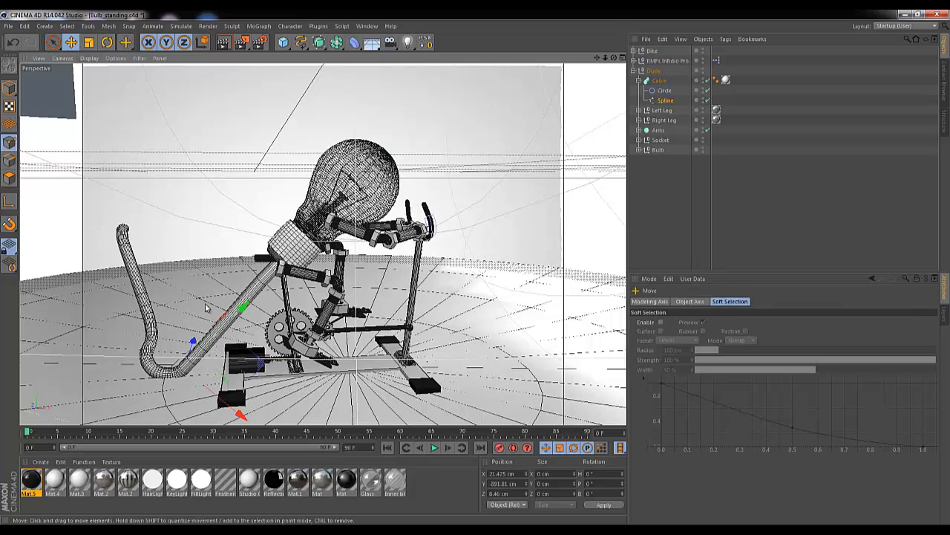
left_click_drag(242, 309, 260, 290)
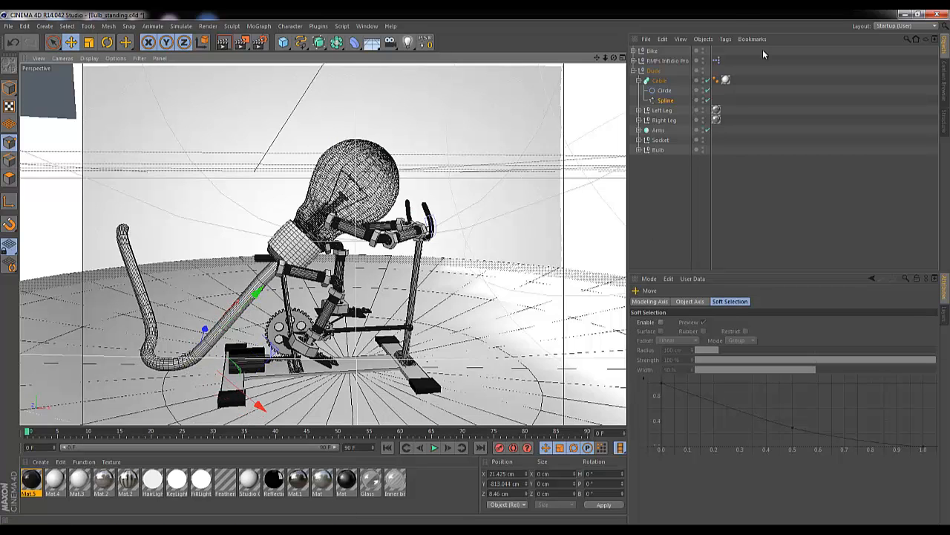
Turn off the Cable sweep and move the spline's free end point down to the floor behind the bike.
left_click(707, 80)
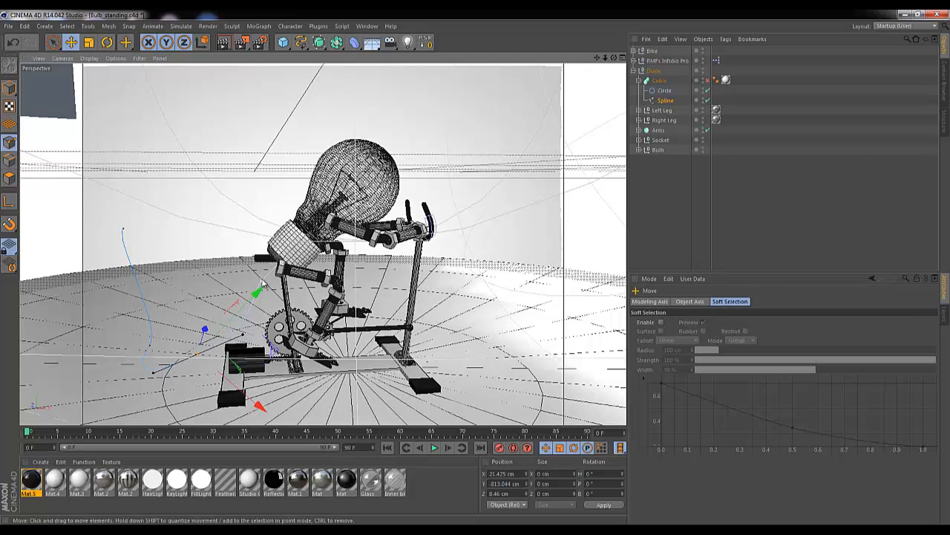
left_click(262, 282)
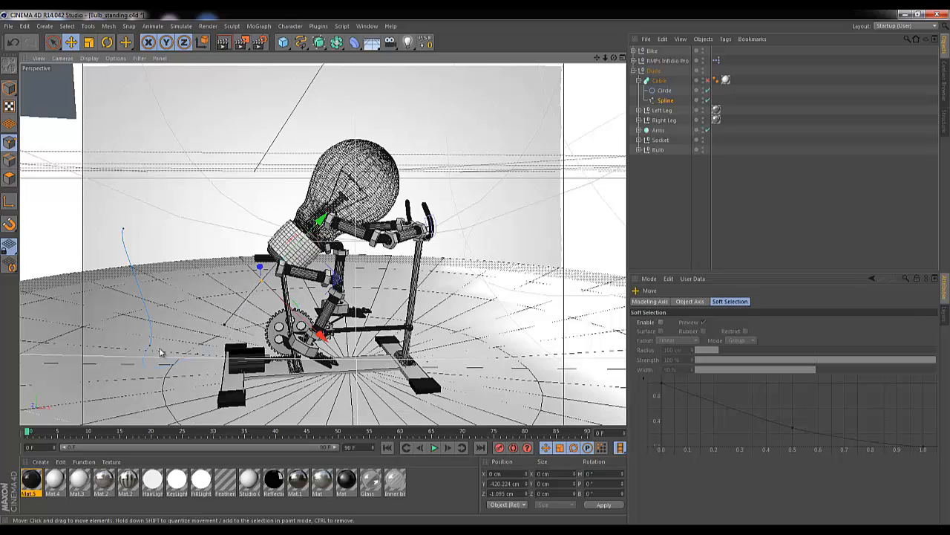
left_click(124, 235)
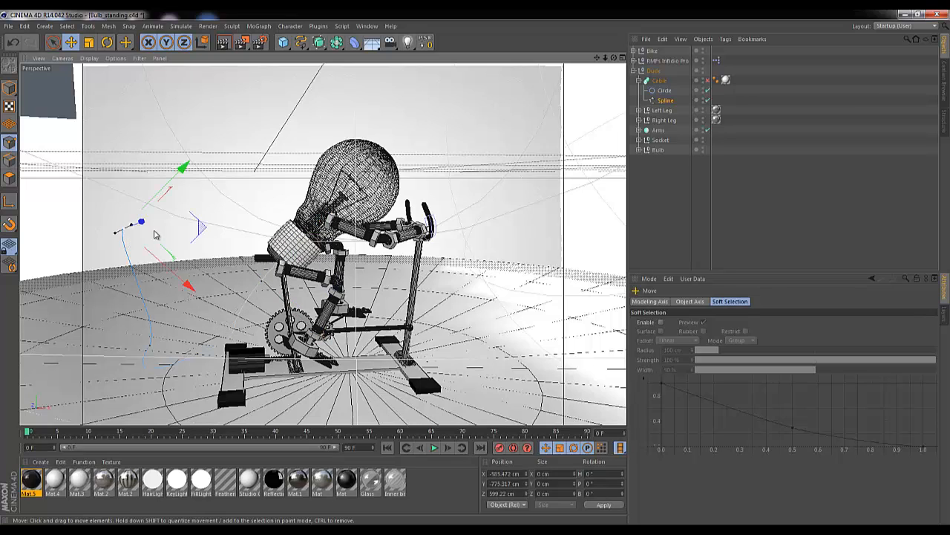
left_click_drag(201, 232, 261, 323)
left_click_drag(482, 270, 603, 58)
left_click_drag(465, 253, 487, 178)
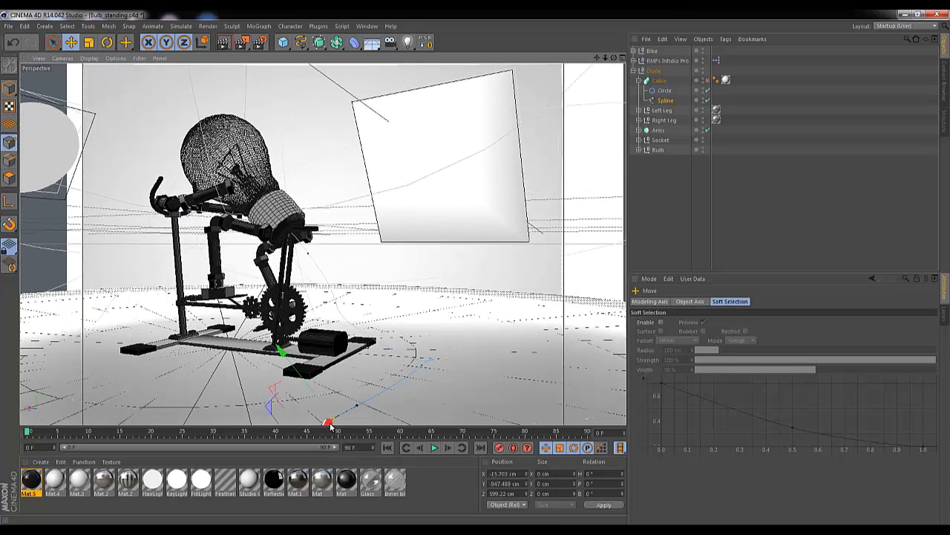
left_click_drag(385, 394, 448, 364)
Bring the spline's end point to the motor block at about X 100, Y -753, Z 84 cm and turn the Cable sweep on.
key("r")
key("ctrl+z")
key("space")
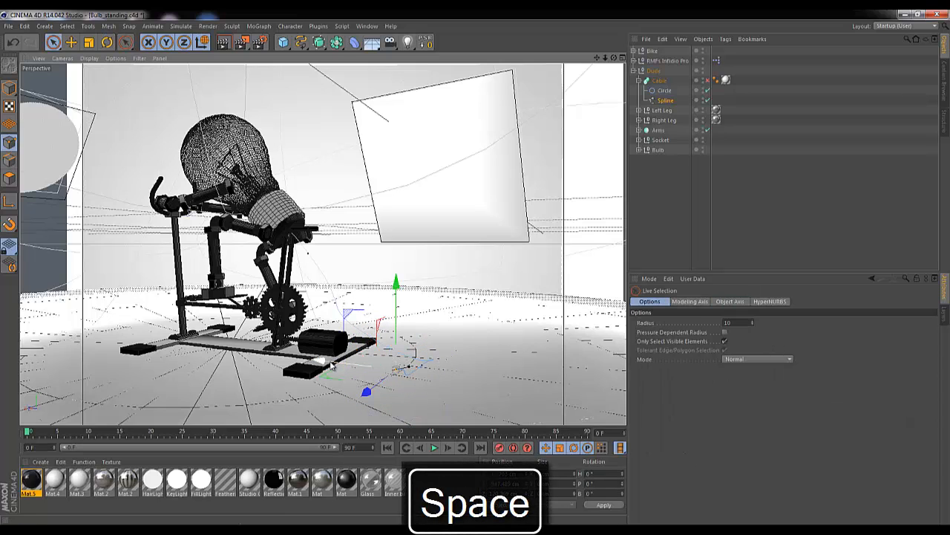
left_click_drag(311, 357, 252, 351)
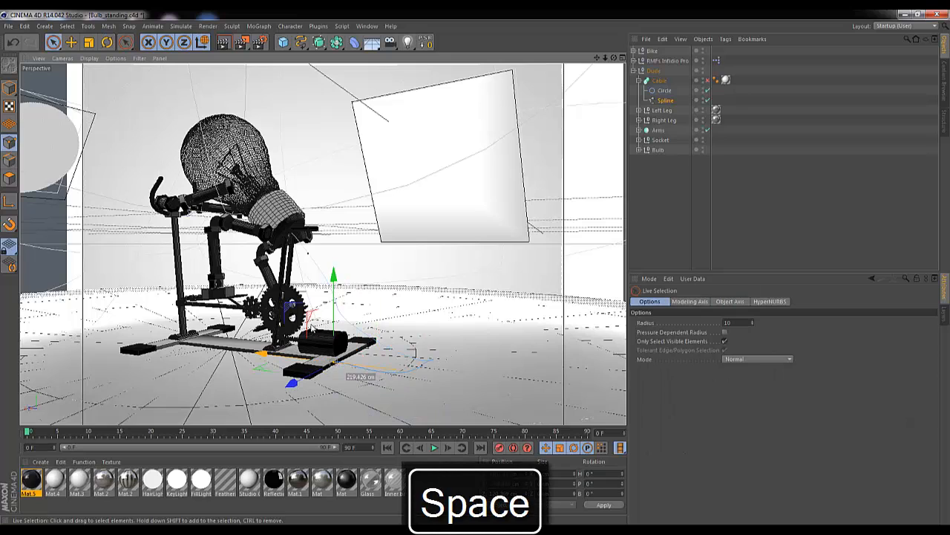
left_click_drag(335, 277, 334, 261)
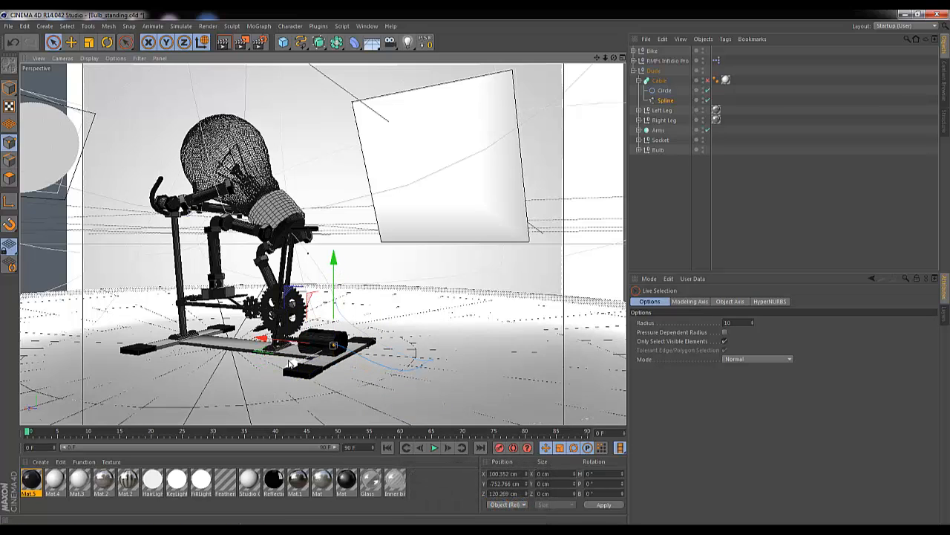
left_click_drag(302, 369, 305, 367)
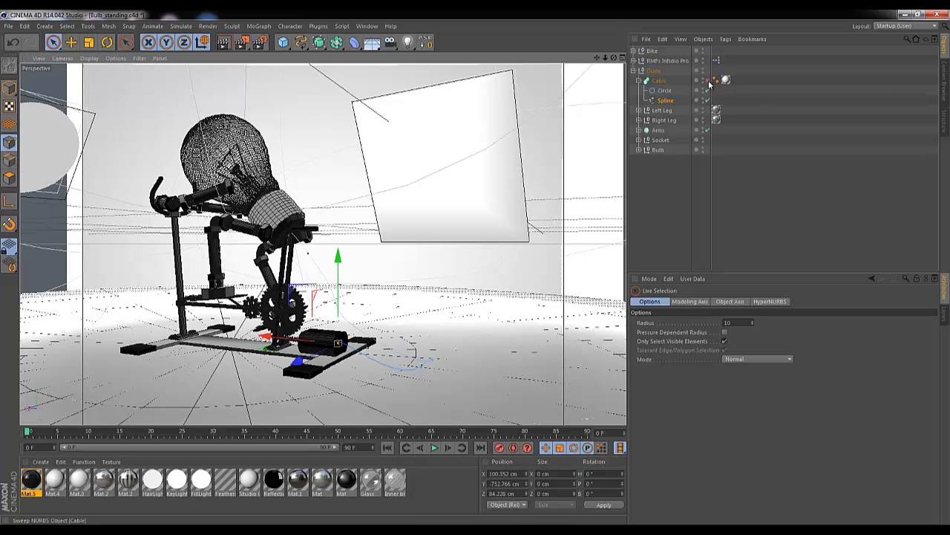
left_click(708, 80)
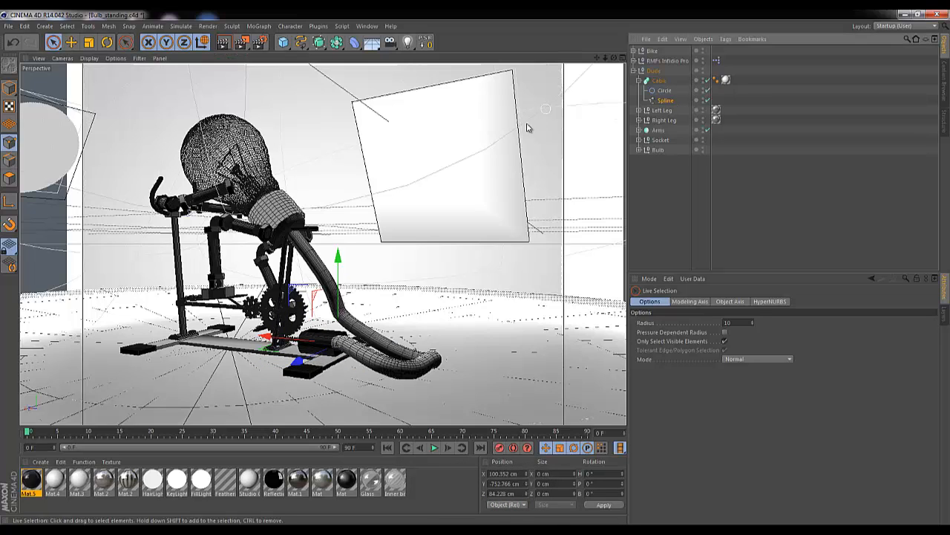
Align the cable's end with the motor block's rear face at about X 144, Y -735, Z -23 cm.
left_click_drag(606, 58, 474, 271)
left_click_drag(613, 60, 455, 281)
left_click_drag(356, 336, 392, 311)
left_click_drag(356, 224, 329, 213)
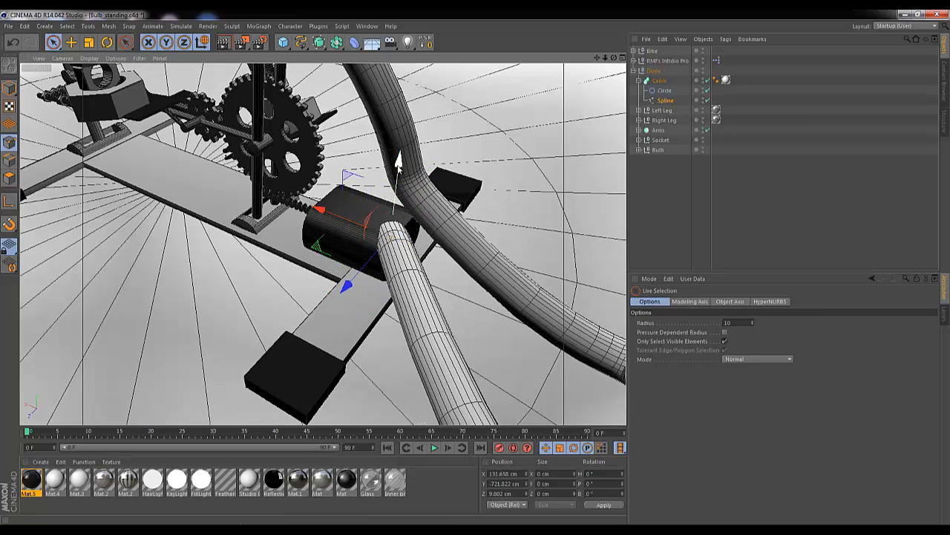
left_click_drag(398, 161, 398, 172)
left_click_drag(355, 292, 360, 282)
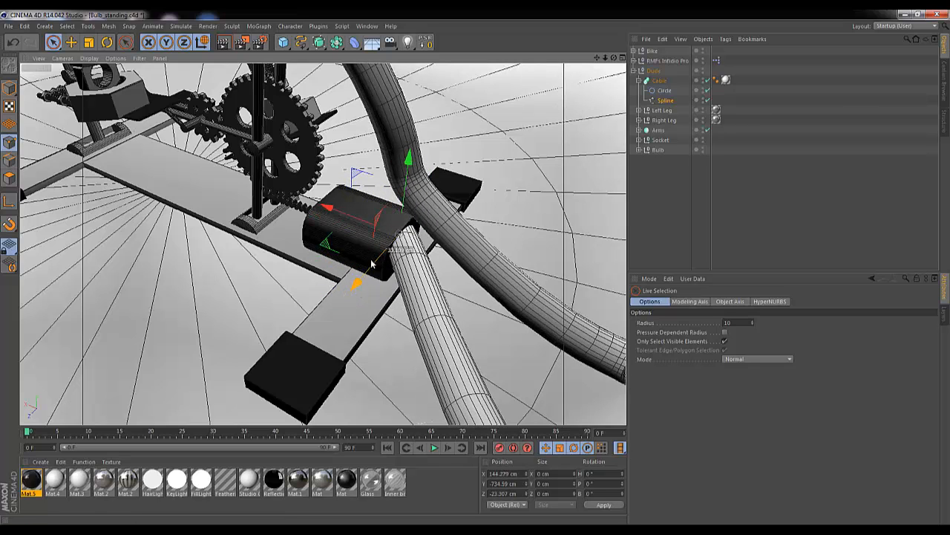
With the sweep temporarily off, adjust the end point's tangent so the cable leaves the motor block straight, and settle it at about X 161, Y -746 cm.
left_click(707, 80)
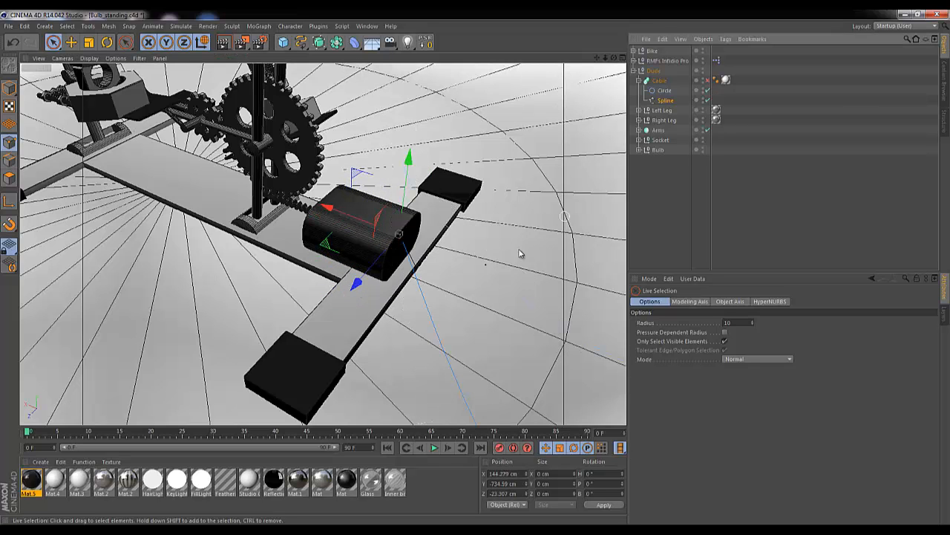
key("e")
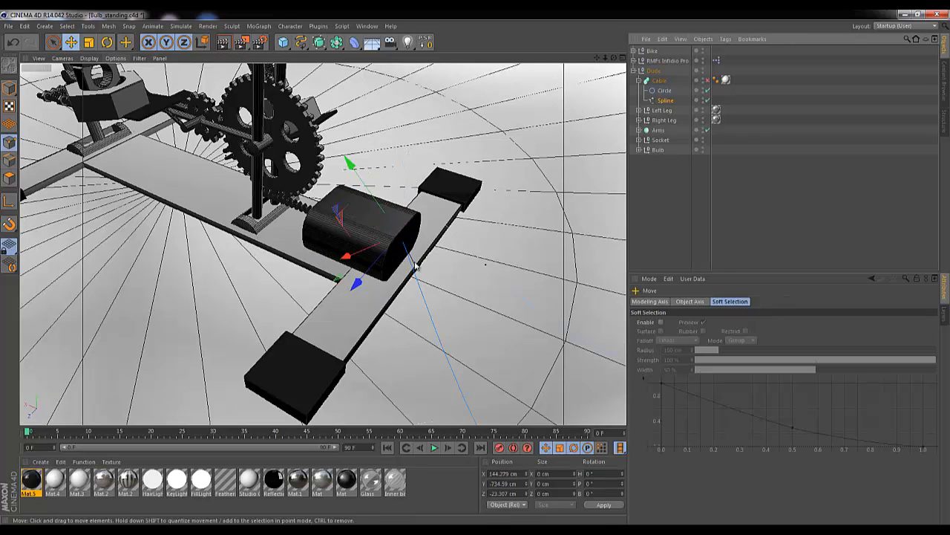
left_click_drag(381, 207, 432, 272)
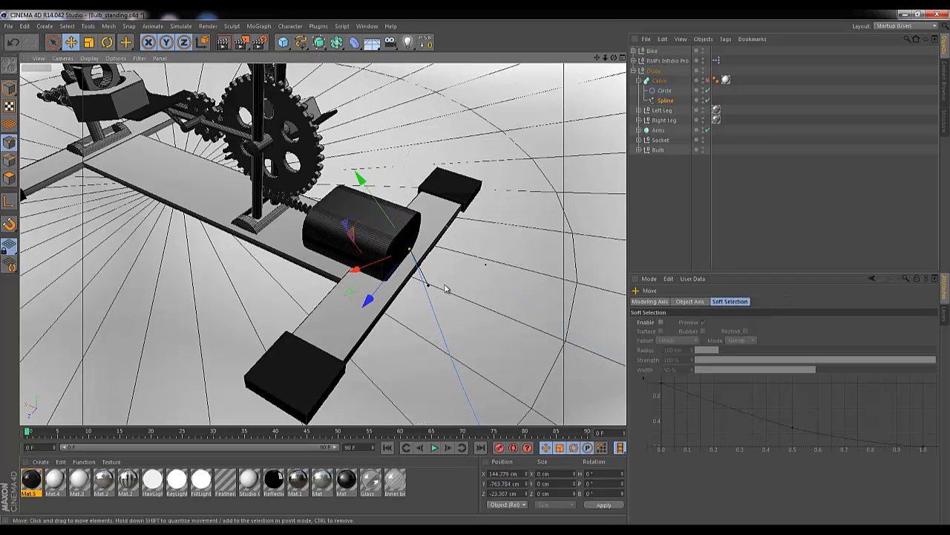
left_click_drag(496, 288, 520, 276)
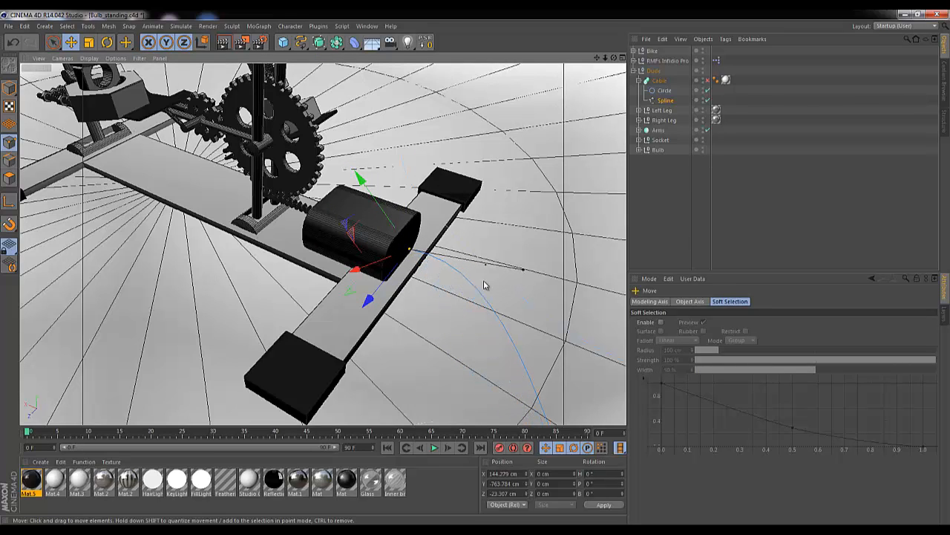
left_click_drag(355, 268, 348, 273)
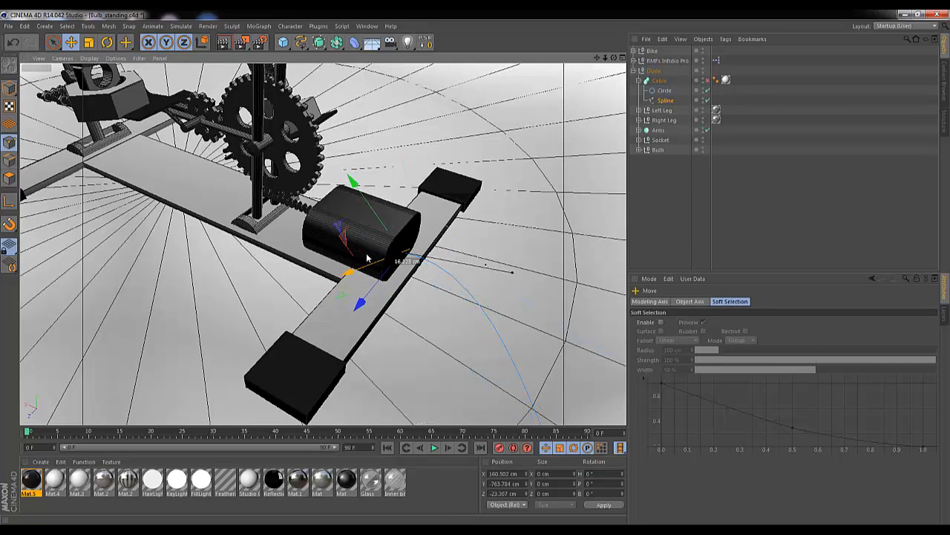
left_click(707, 81)
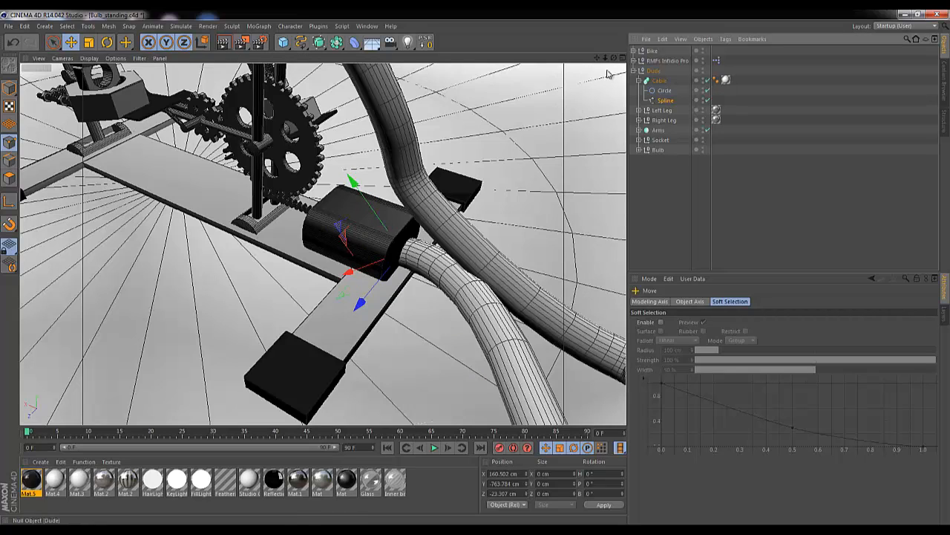
left_click_drag(356, 187, 355, 170)
With the sweep temporarily off, adjust the cable's bend point and its tangent to narrow the loop behind the motor block.
left_click_drag(606, 58, 475, 269)
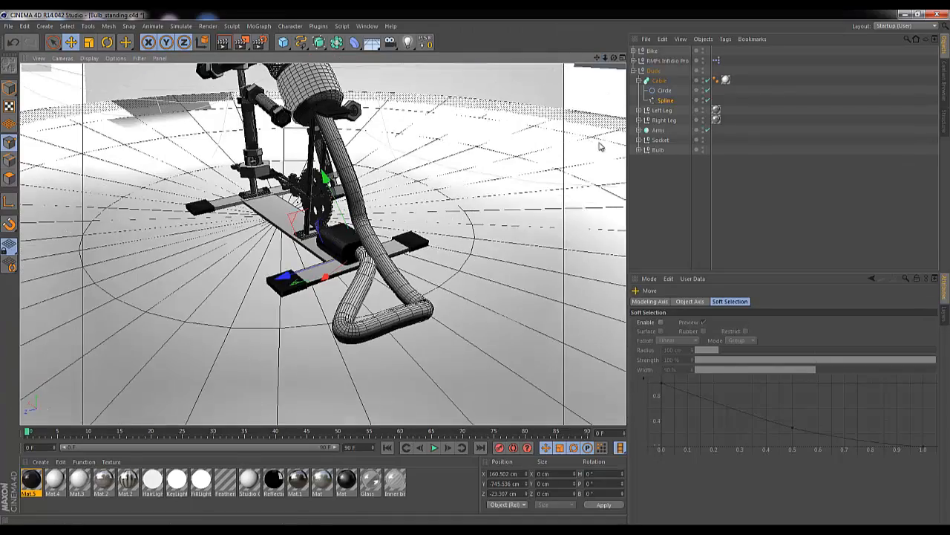
left_click(705, 80)
left_click(374, 329)
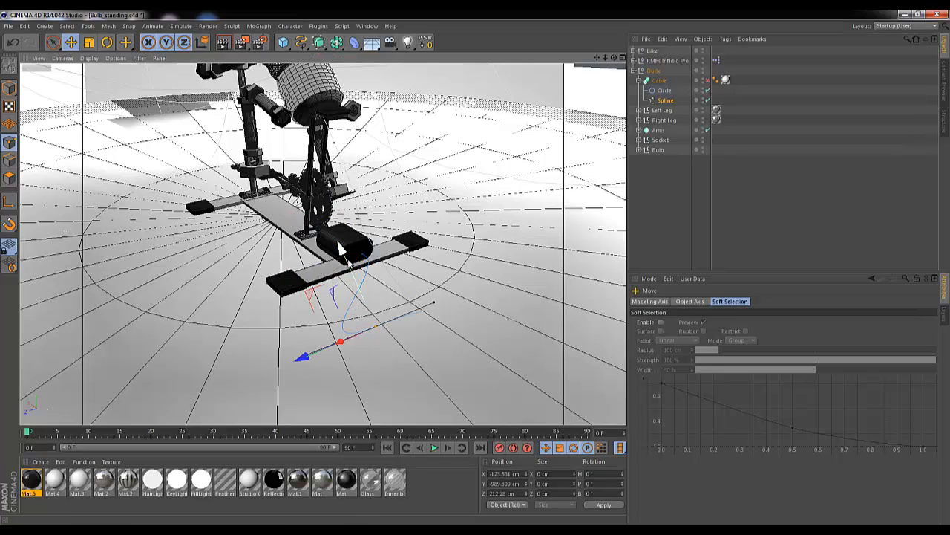
left_click_drag(363, 282, 476, 327)
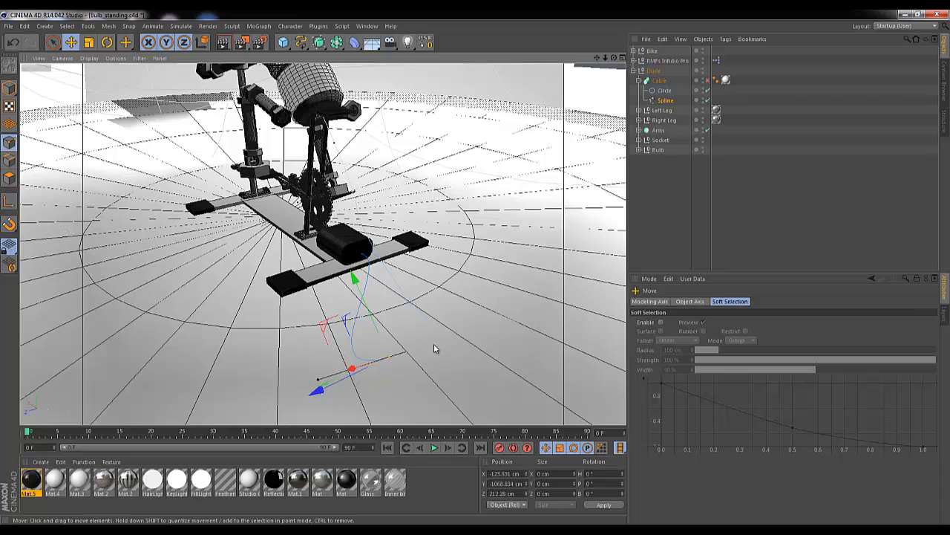
left_click_drag(360, 275, 346, 255)
left_click(708, 81)
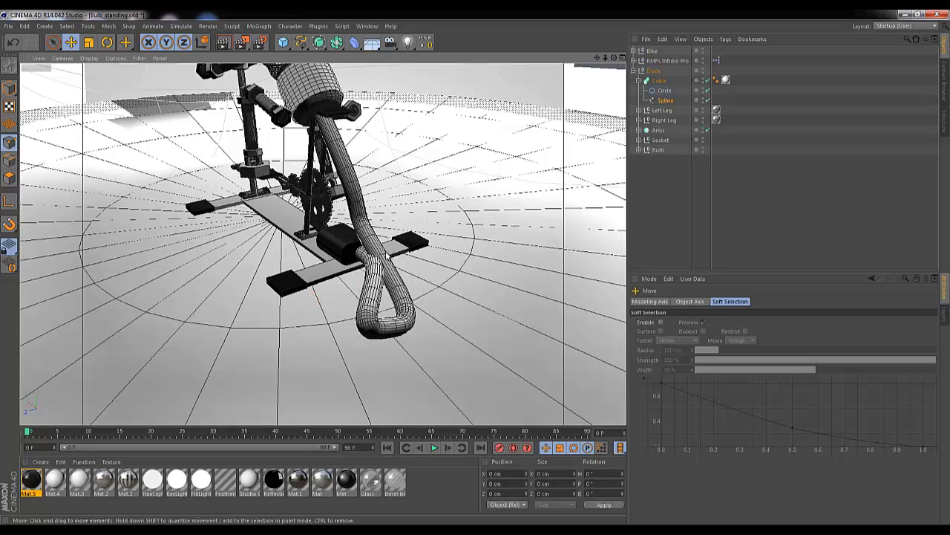
Shift the spline point on the cable's descending section sideways to about Z -51 cm, widening the gap from the motor block.
left_click(53, 42)
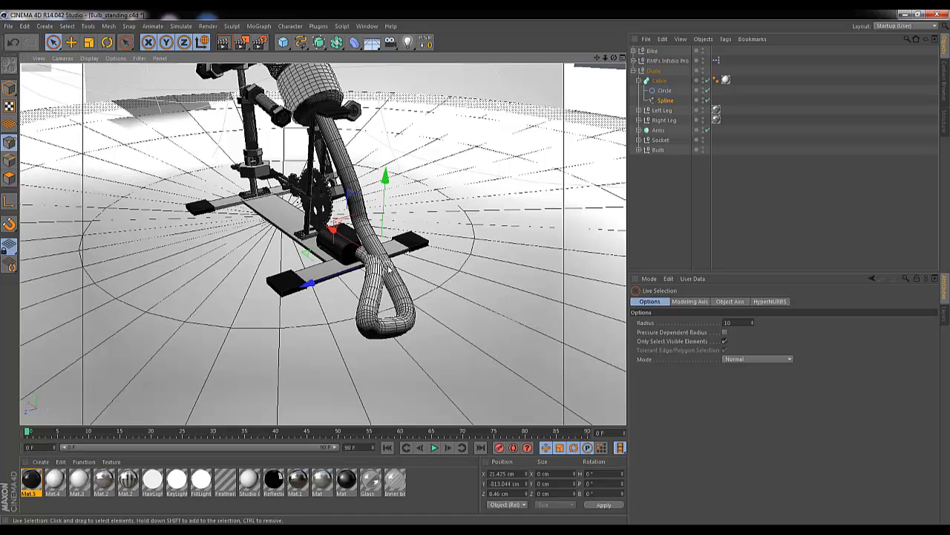
left_click_drag(327, 281, 335, 281)
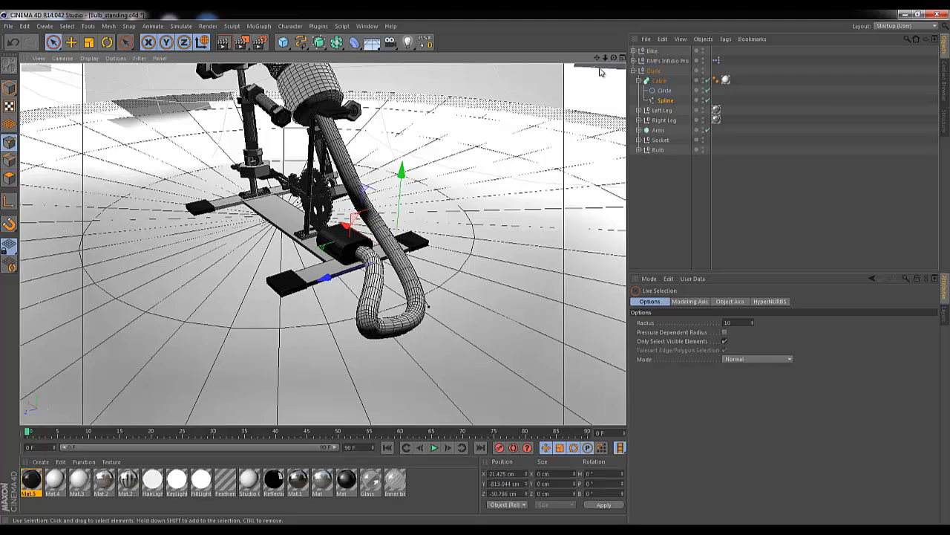
mouse_move(460, 279)
left_mouse_down("alt")
mouse_move(471, 270)
mouse_move(456, 265)
mouse_move(485, 265)
mouse_move(478, 282)
mouse_move(475, 272)
left_mouse_up("alt")
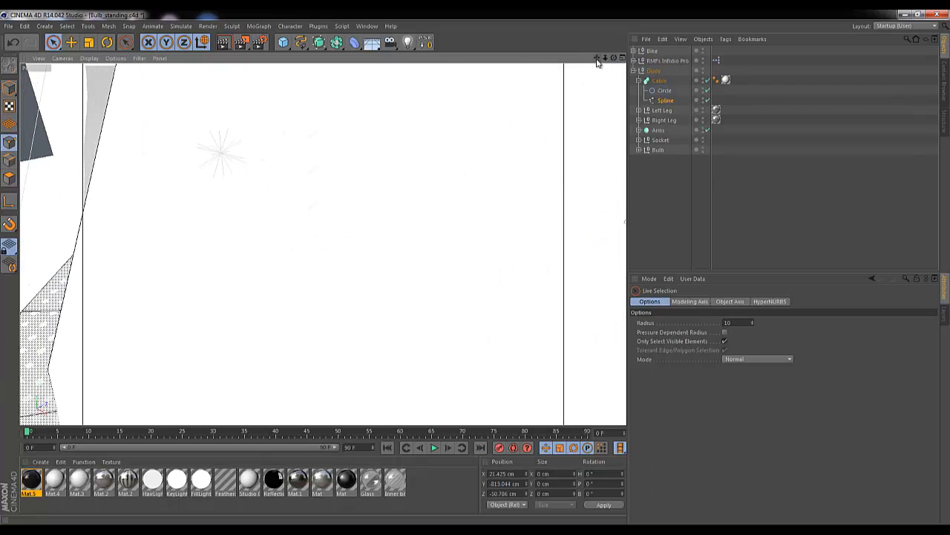
Frame the whole Dude, examine the cable and pose on the bike, and collapse the Cable hierarchy.
left_click(655, 72)
key("s")
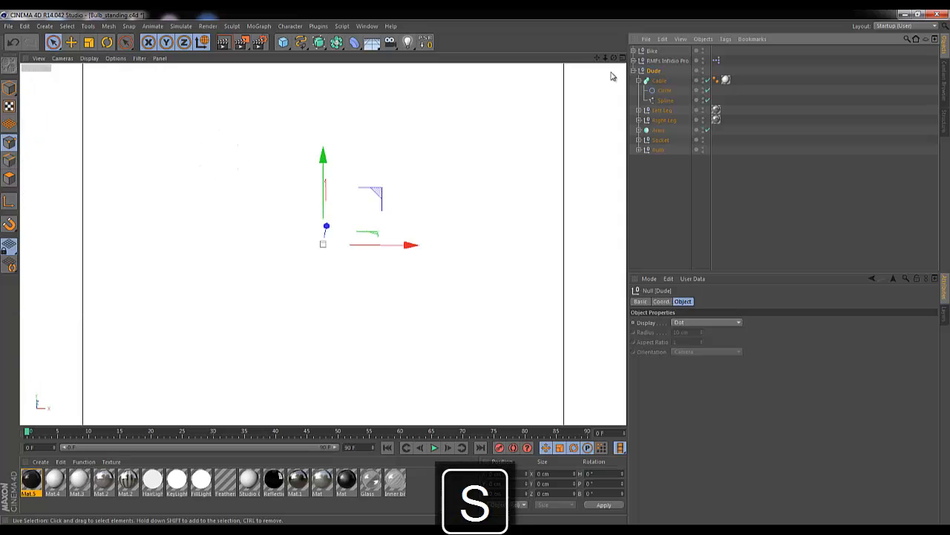
left_click_drag(601, 59, 477, 272)
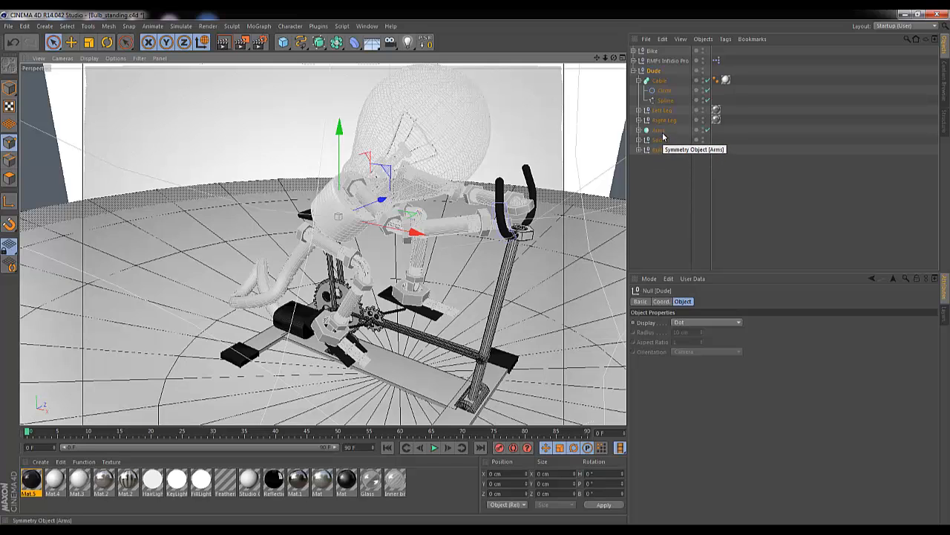
left_click(648, 80)
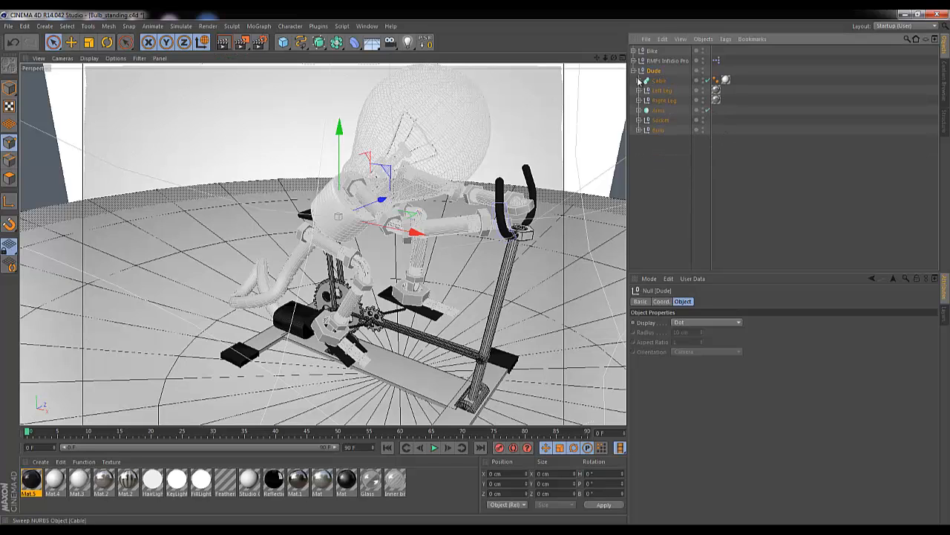
Move the Arms, Socket and Bulb together up and slightly backward so the character's body sits on top of the bike seat.
left_click(663, 130, "ctrl")
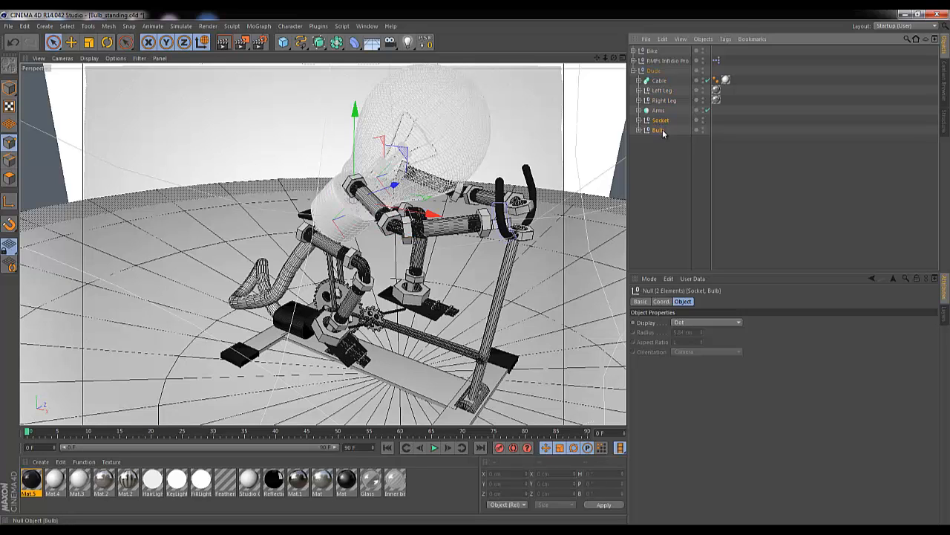
left_click(659, 111, "ctrl")
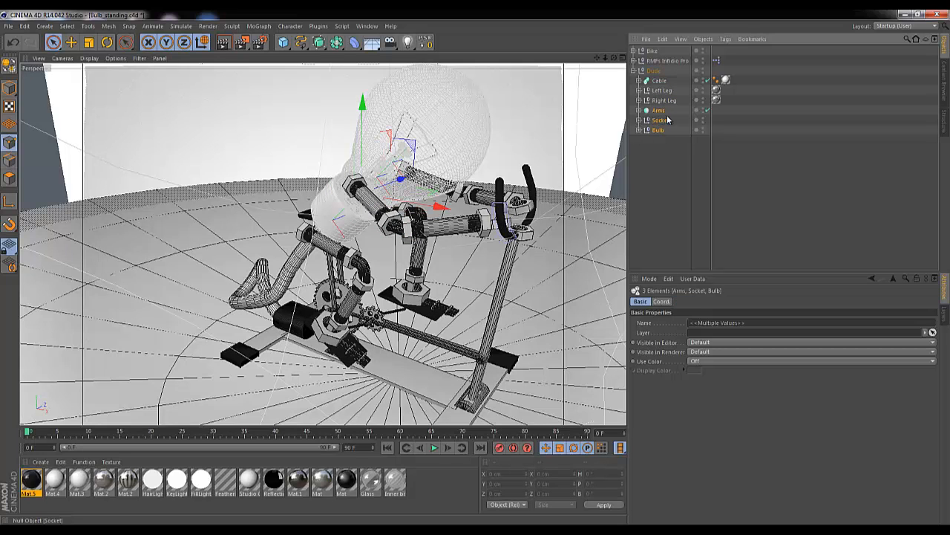
left_click_drag(361, 106, 373, 81)
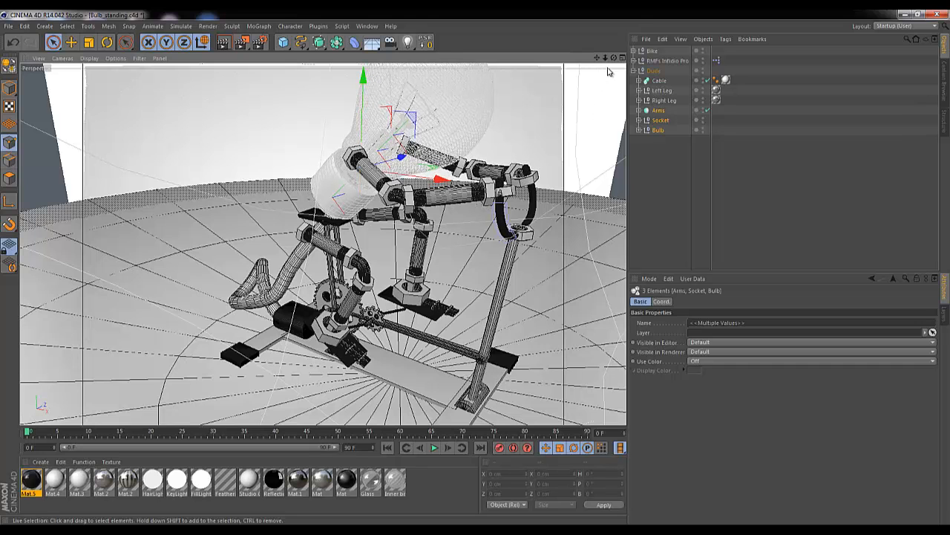
left_click_drag(481, 268, 512, 144, "alt")
left_click_drag(425, 173, 414, 172)
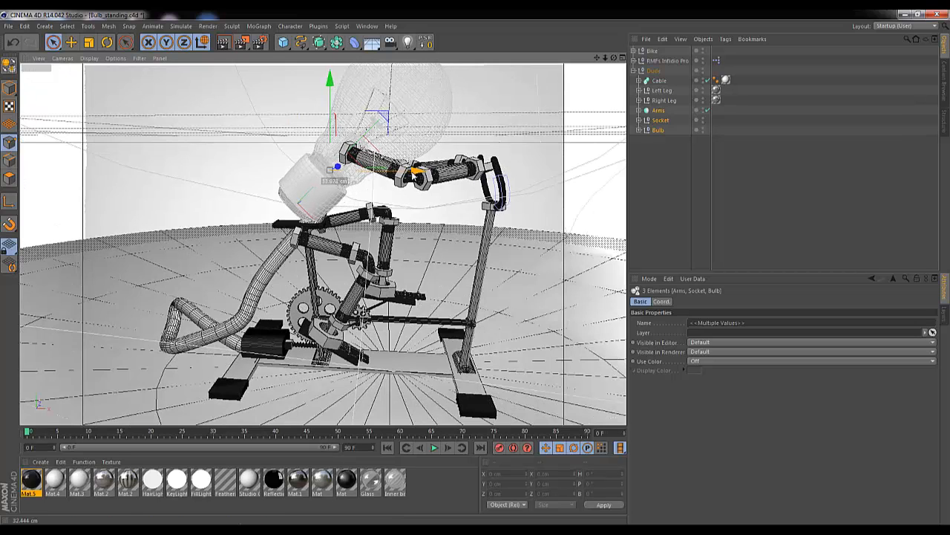
left_click_drag(327, 86, 330, 86)
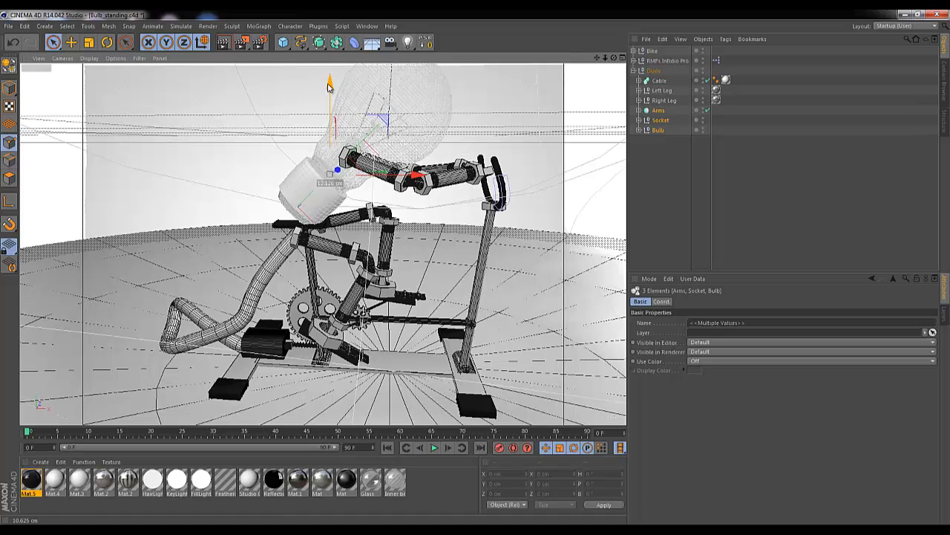
Rotate the right leg's upper Bolt group about 9°, and move it up and slightly forward to meet the raised socket.
left_click(640, 101)
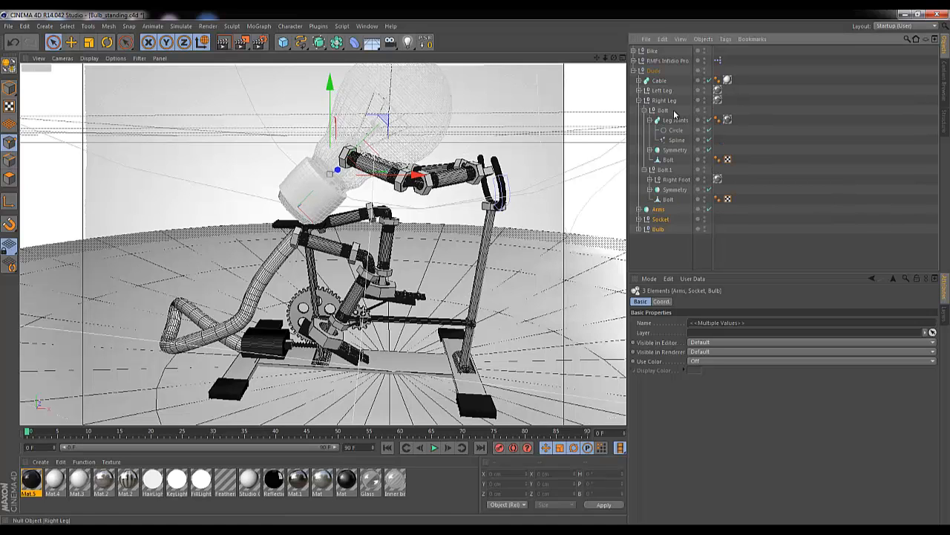
left_click(664, 112)
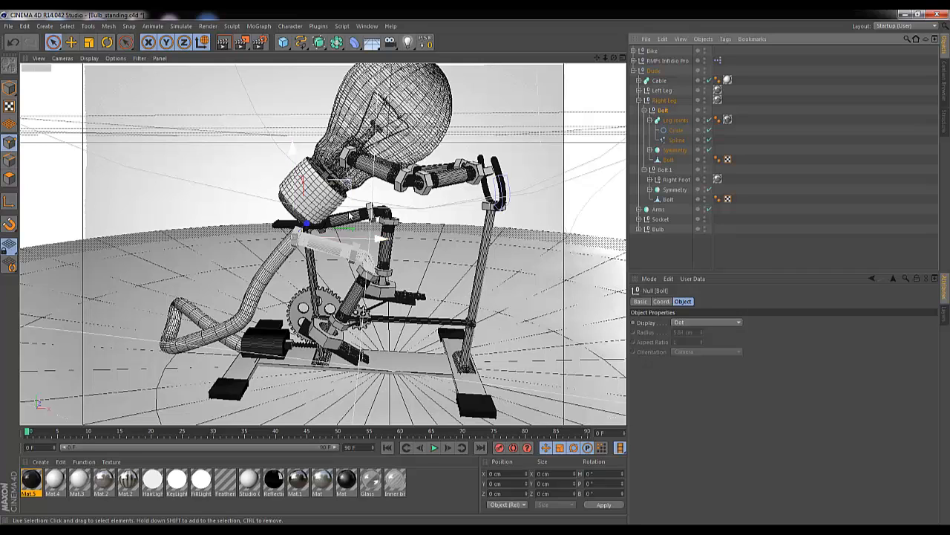
key("r")
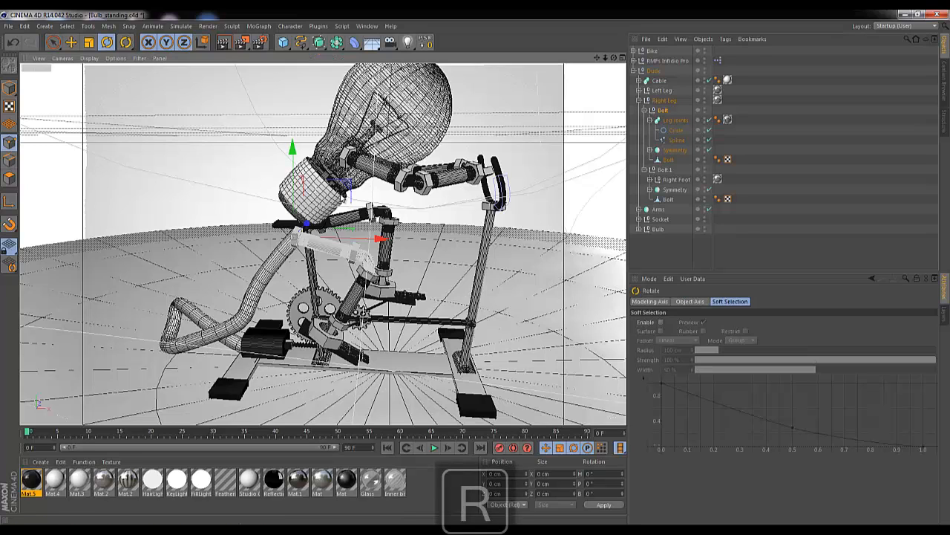
left_click_drag(338, 206, 339, 211)
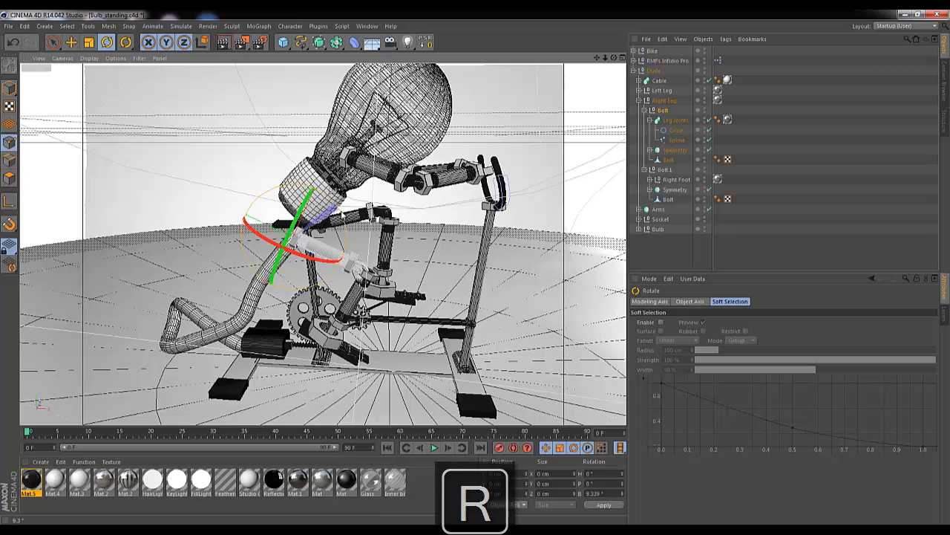
key("space")
key("space")
left_click_drag(293, 148, 293, 133)
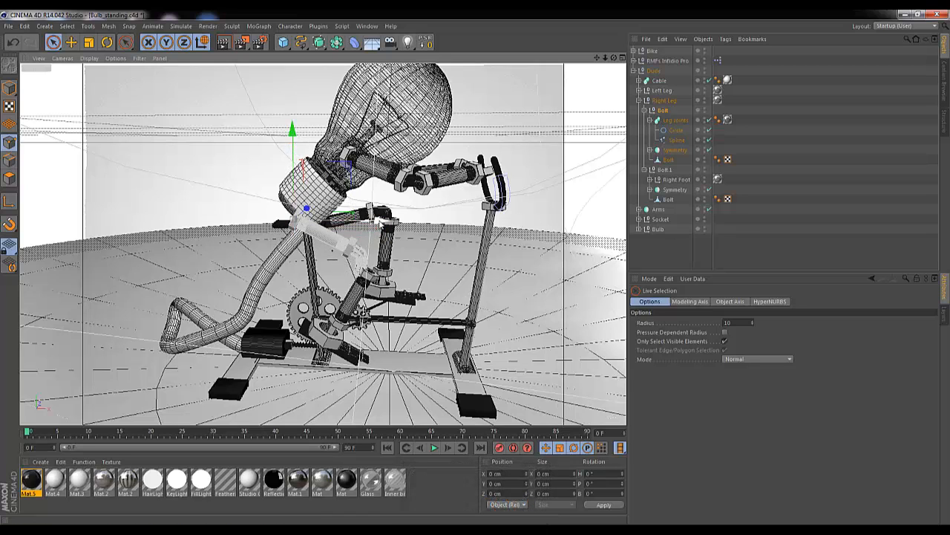
left_click_drag(382, 221, 389, 220)
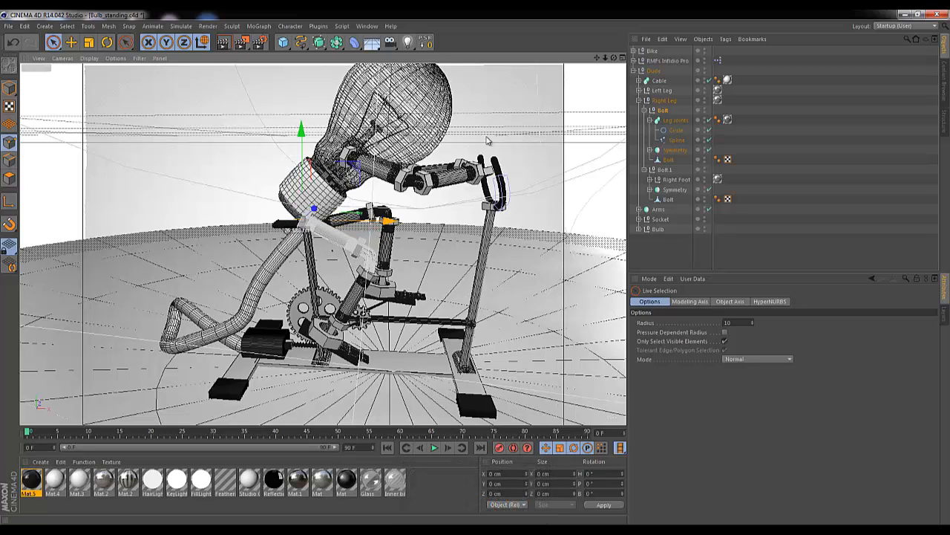
Raise the left leg's upper Bolt.3 group to the socket, rotate it down toward the knee, and collapse both leg hierarchies.
left_click_drag(614, 58, 476, 272)
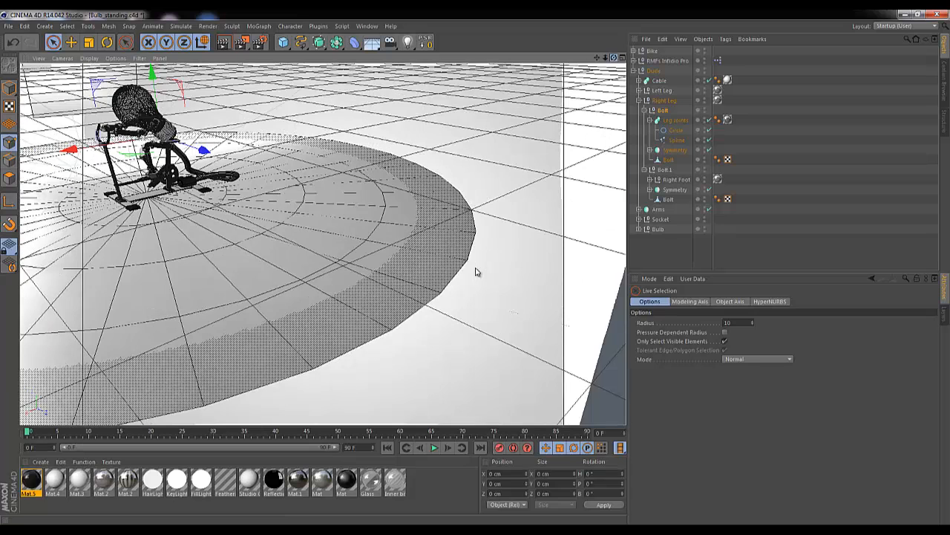
left_click(638, 90)
left_click(665, 130)
key("s")
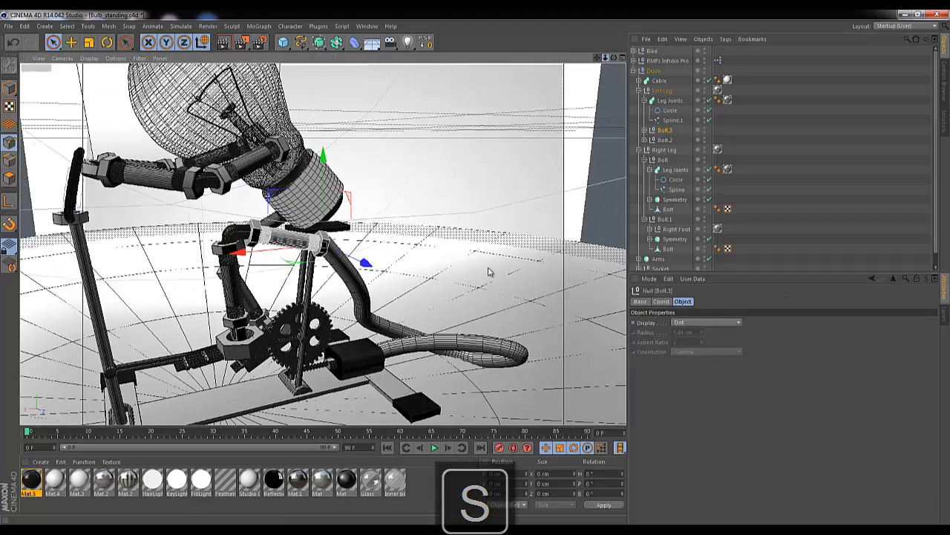
left_click_drag(323, 159, 326, 120)
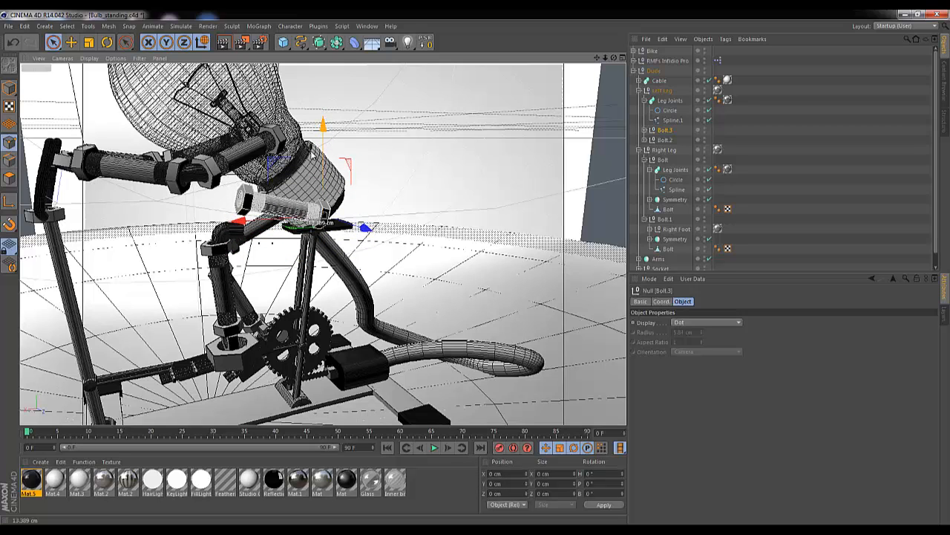
key("r")
left_click_drag(290, 182, 289, 193)
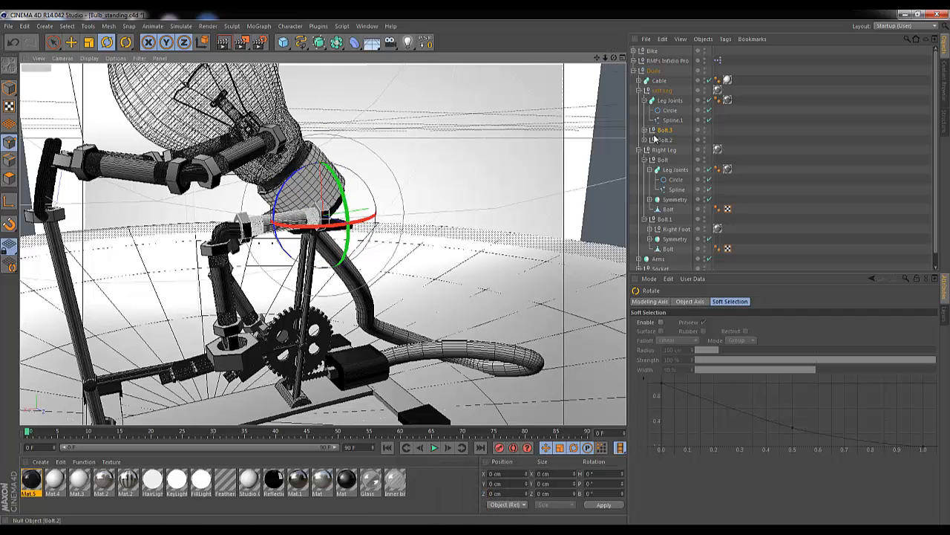
left_click(638, 90)
left_click(639, 101)
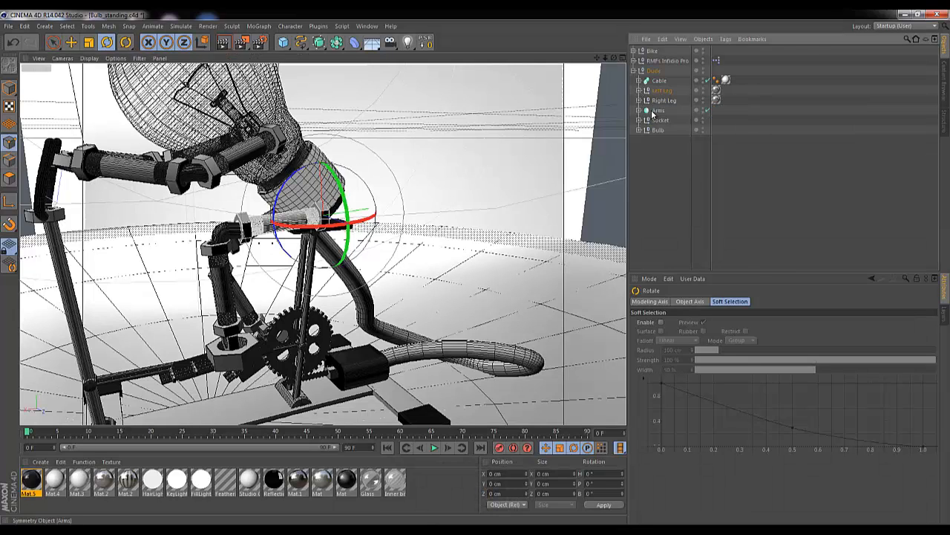
Rotate the Arms null inside the Arms symmetry to tilt the arms down and adjust their spread toward the handlebar.
left_click(654, 110)
left_click(638, 110)
left_click(663, 120)
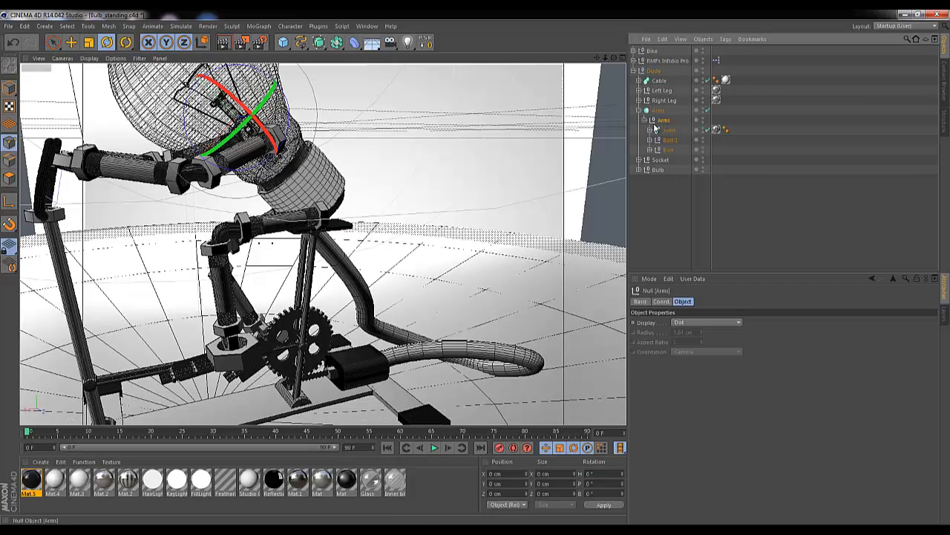
left_click_drag(203, 102, 198, 111)
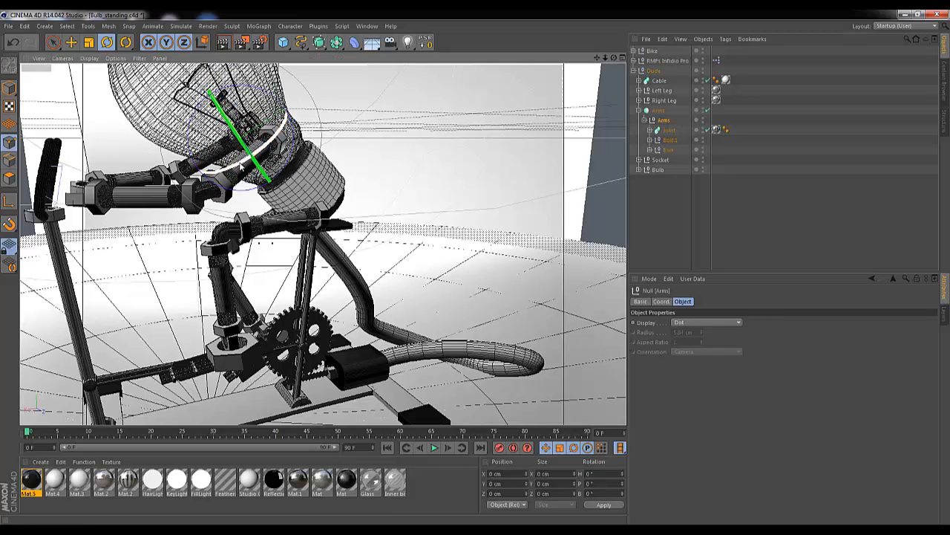
left_click_drag(240, 168, 247, 167)
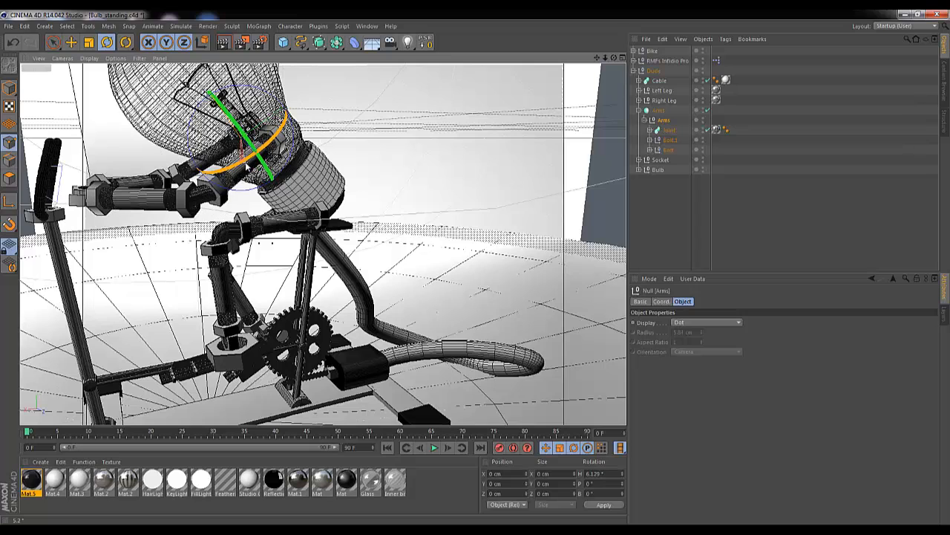
Try rotating the arm's Bolt.1 and Bolt groups individually to align the forearm and shoulder with the handlebar.
left_click(664, 151)
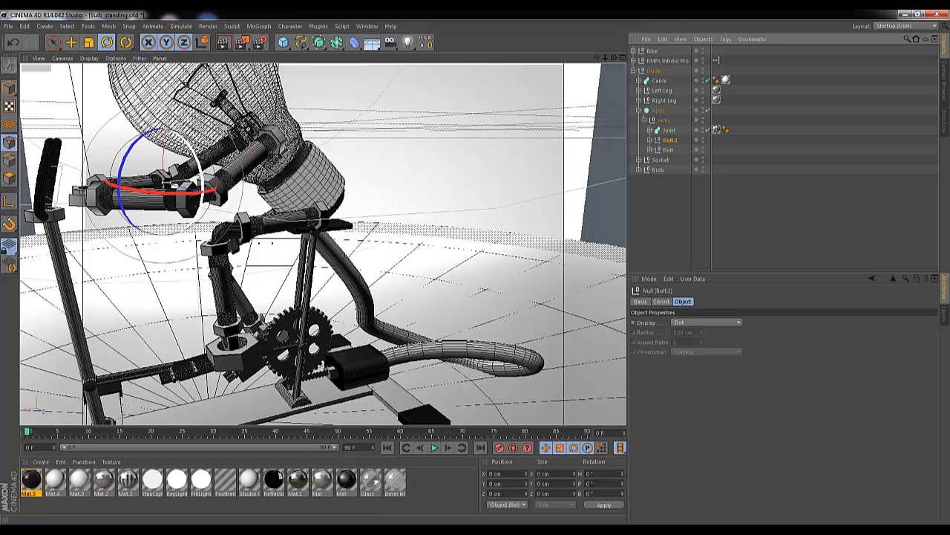
left_click_drag(161, 187, 132, 201)
key("ctrl+z")
left_click_drag(139, 138, 141, 141)
key("ctrl+z")
left_click_drag(614, 58, 493, 274)
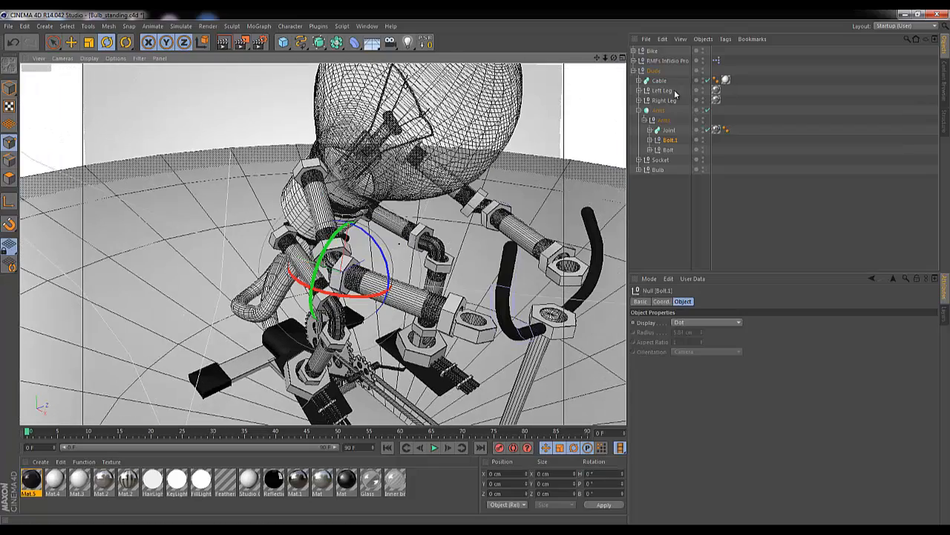
left_click(666, 150)
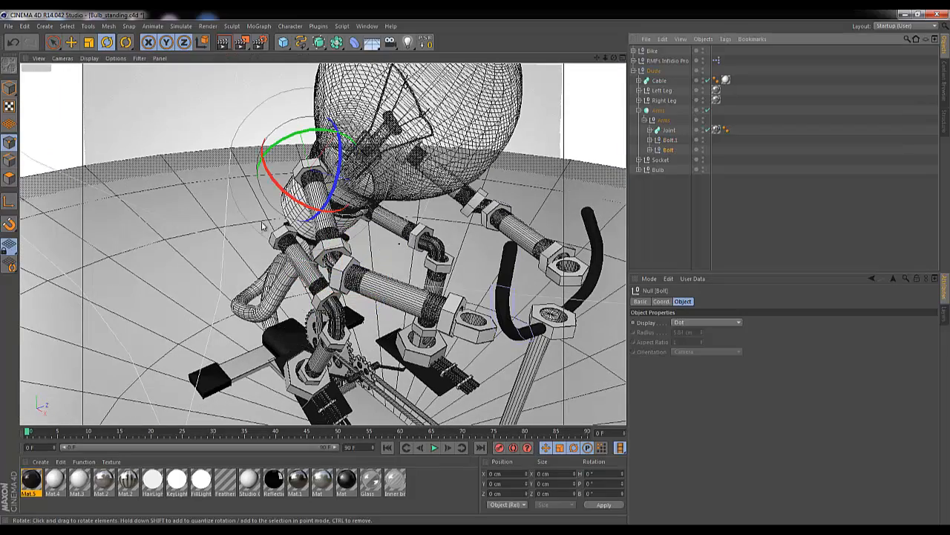
mouse_move(293, 202)
left_mouse_down()
mouse_move(297, 193)
mouse_move(307, 205)
mouse_move(312, 196)
mouse_move(322, 211)
mouse_move(304, 205)
left_mouse_up()
key("ctrl+z")
Move the Arms null forward and slightly up so the hands reach the handlebar.
key("space")
key("space")
mouse_move(372, 194)
left_mouse_down()
mouse_move(377, 187)
mouse_move(377, 197)
left_mouse_up()
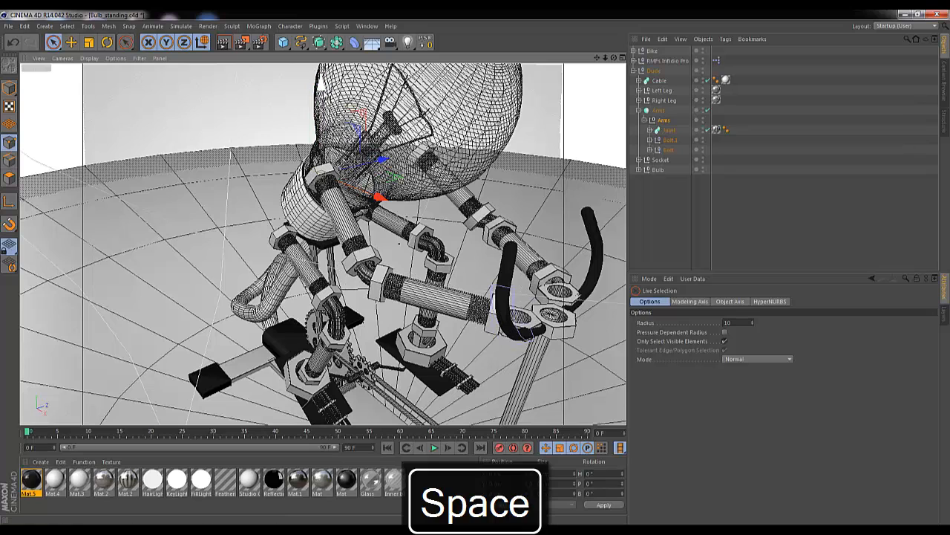
left_click_drag(322, 85, 322, 75)
Lower the RMFs Infidio Pro studio slightly so its floor clears the bike's base, and render a preview of the whole scene.
left_click_drag(613, 60, 600, 68)
scroll(475, 272, "down", 6)
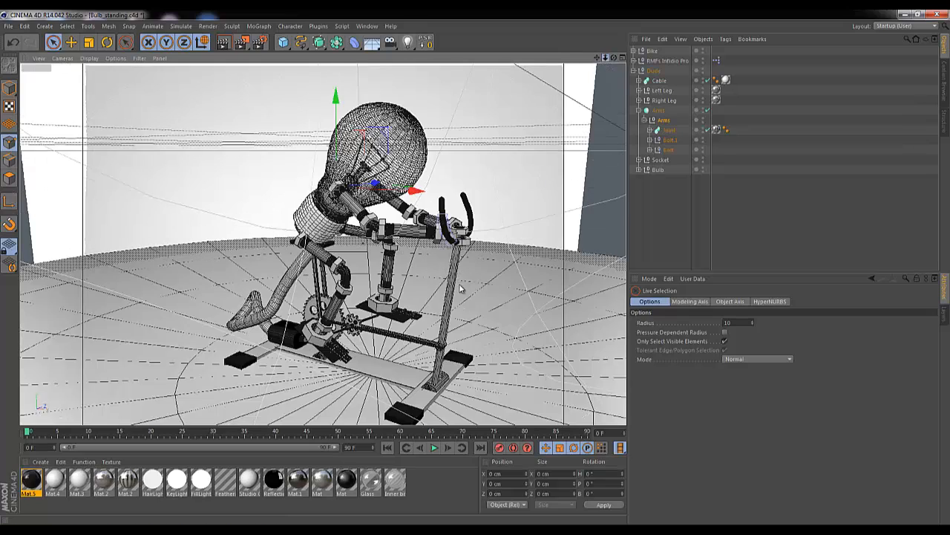
scroll(486, 266, "up", 2)
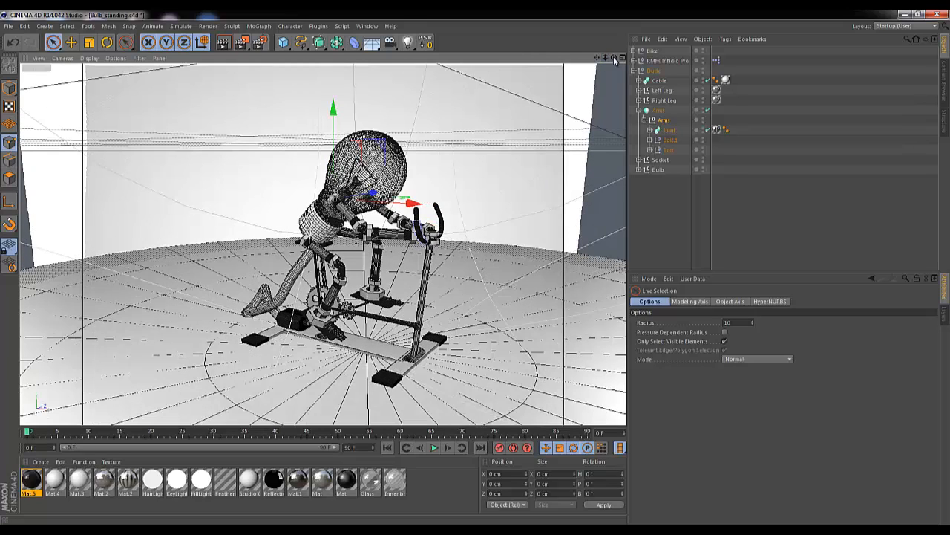
left_click_drag(595, 60, 467, 271)
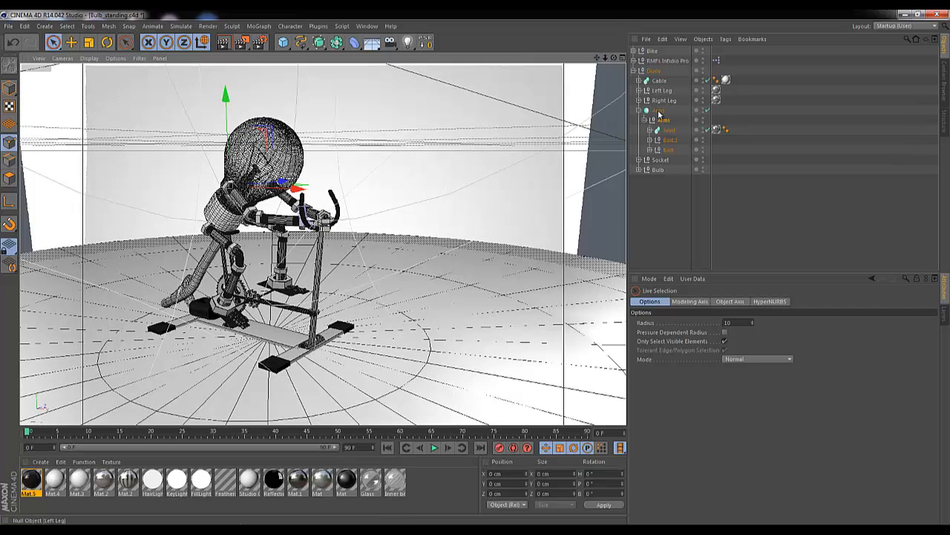
left_click(652, 61)
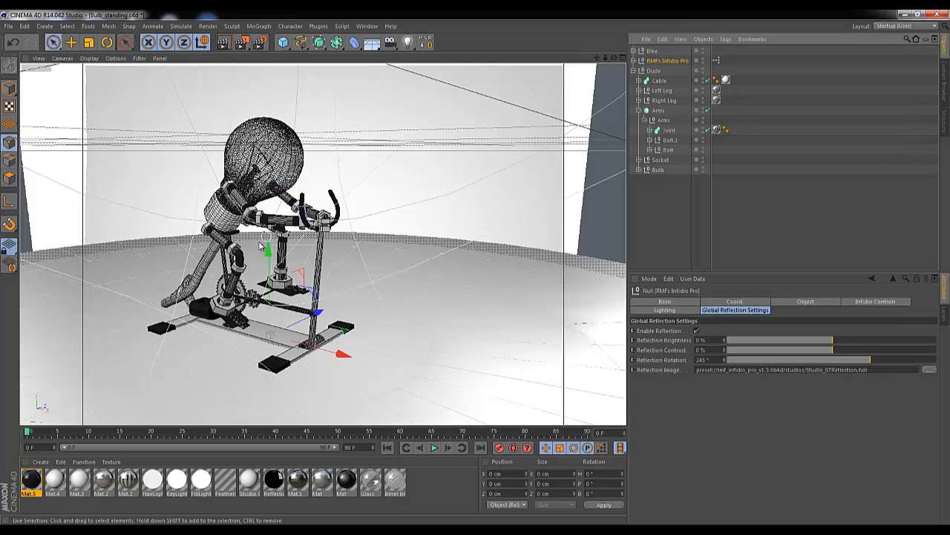
left_click_drag(267, 253, 270, 255)
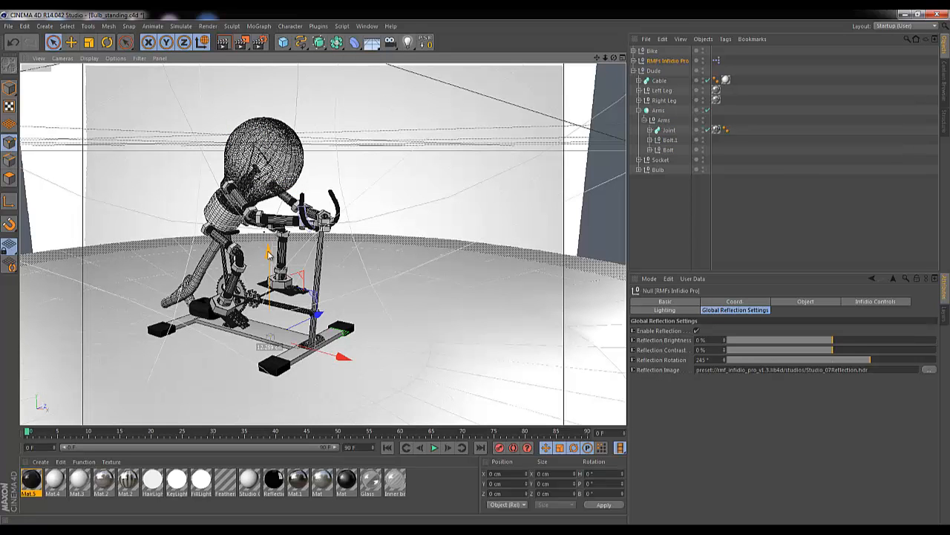
left_click(224, 43)
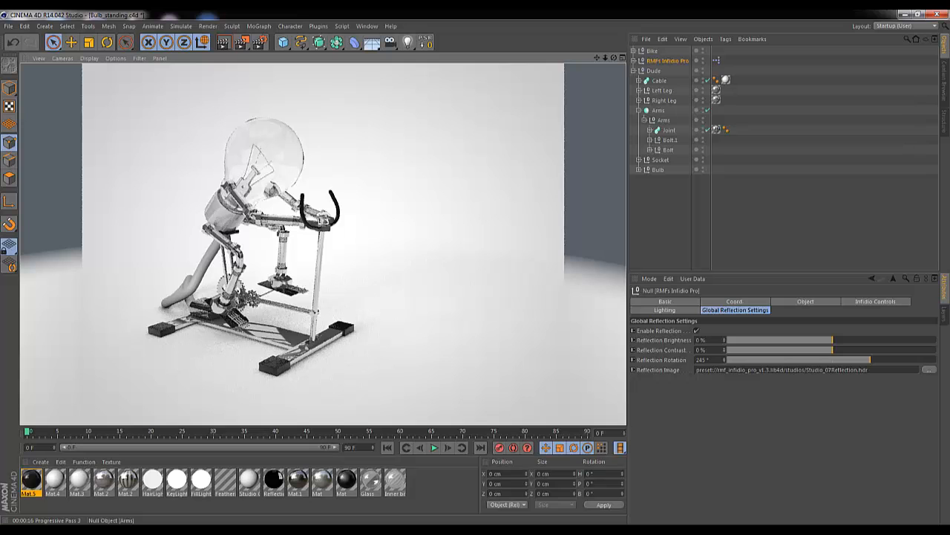
Switch to Windows Photo Viewer, compare the bike pose and camera angles across the reference renders, and close the viewer.
left_click_drag(949, 110, 423, 91)
key("Right")
key("Right")
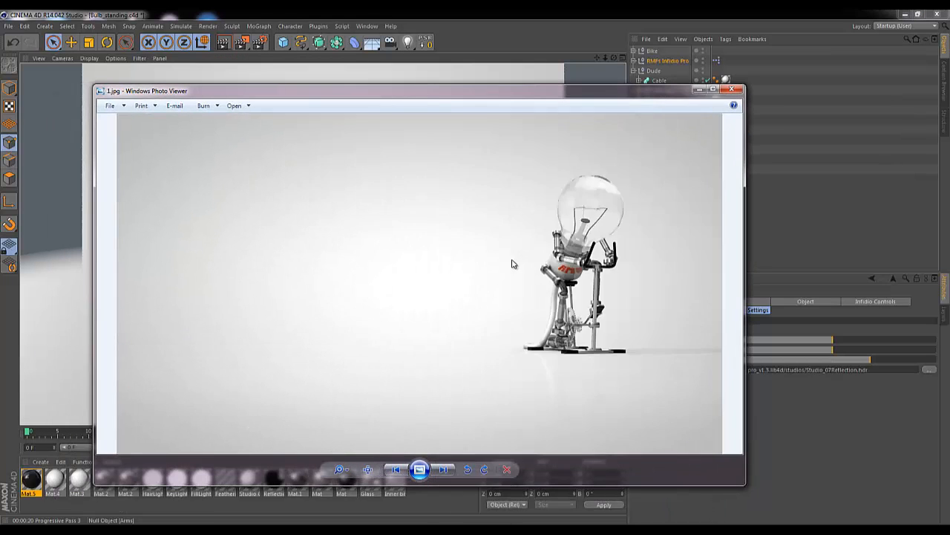
key("Right")
key("Right")
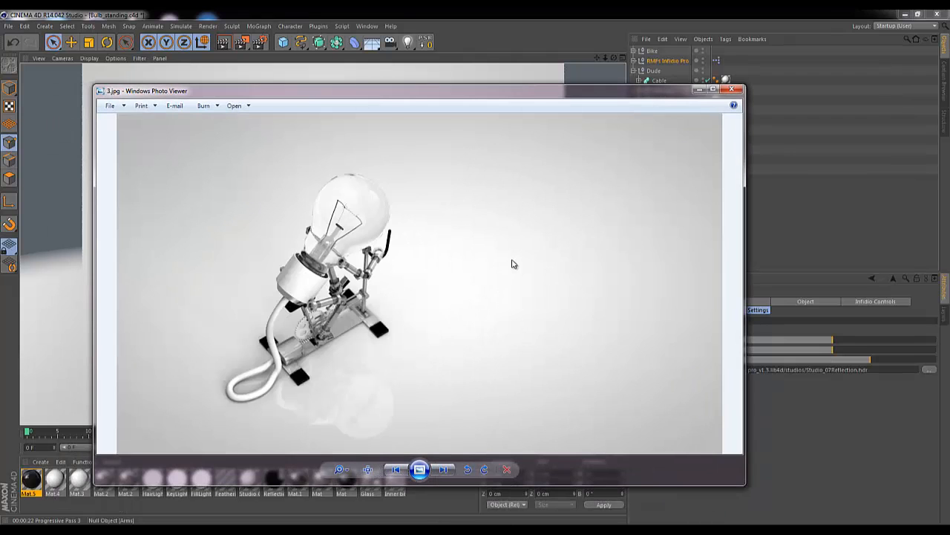
key("Right")
key("Left")
key("Left")
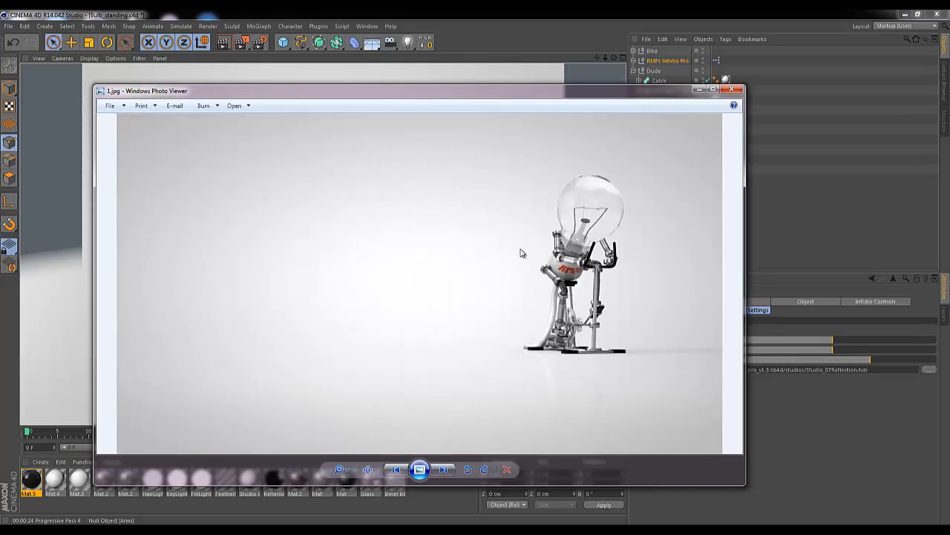
key("Left")
key("Right")
key("Right")
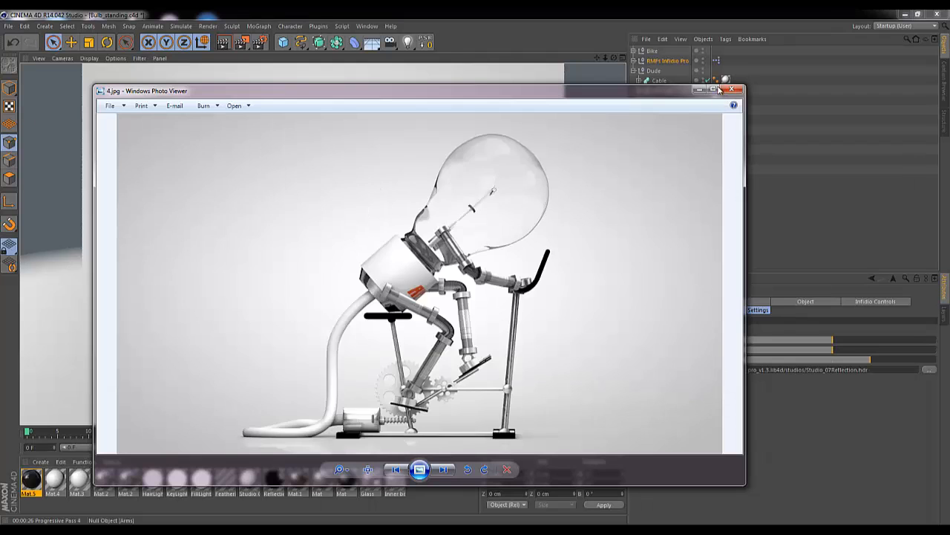
left_click(732, 89)
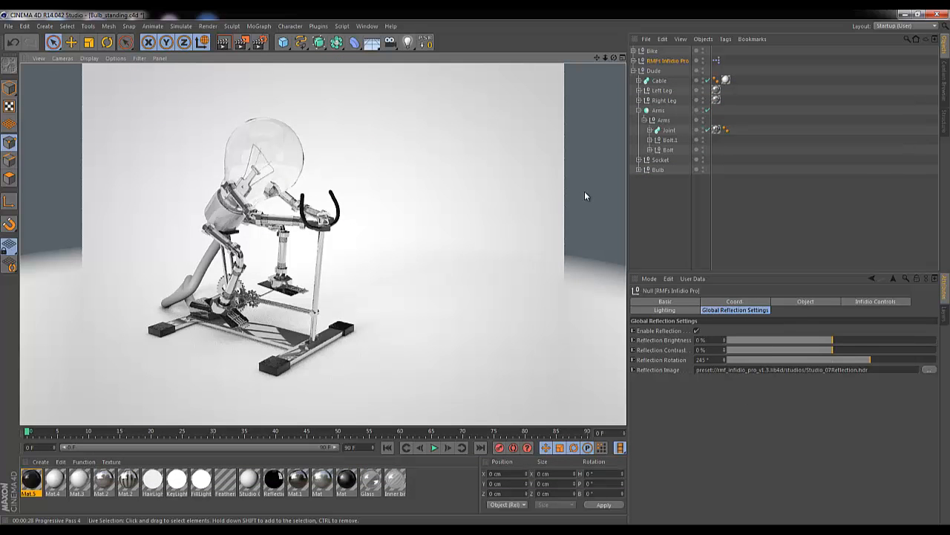